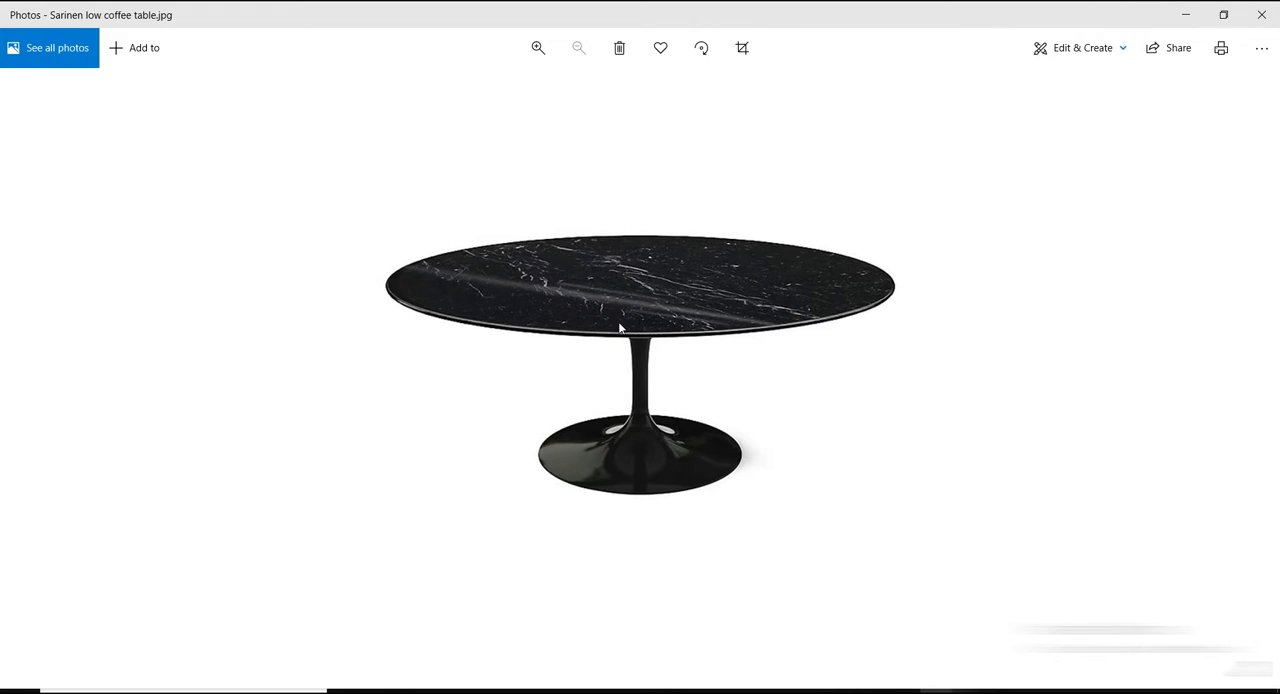
Open the table's dimension drawing Capture.png to read its overall width and height, and switch to Revit.
left_click(1261, 14)
double_click(284, 230)
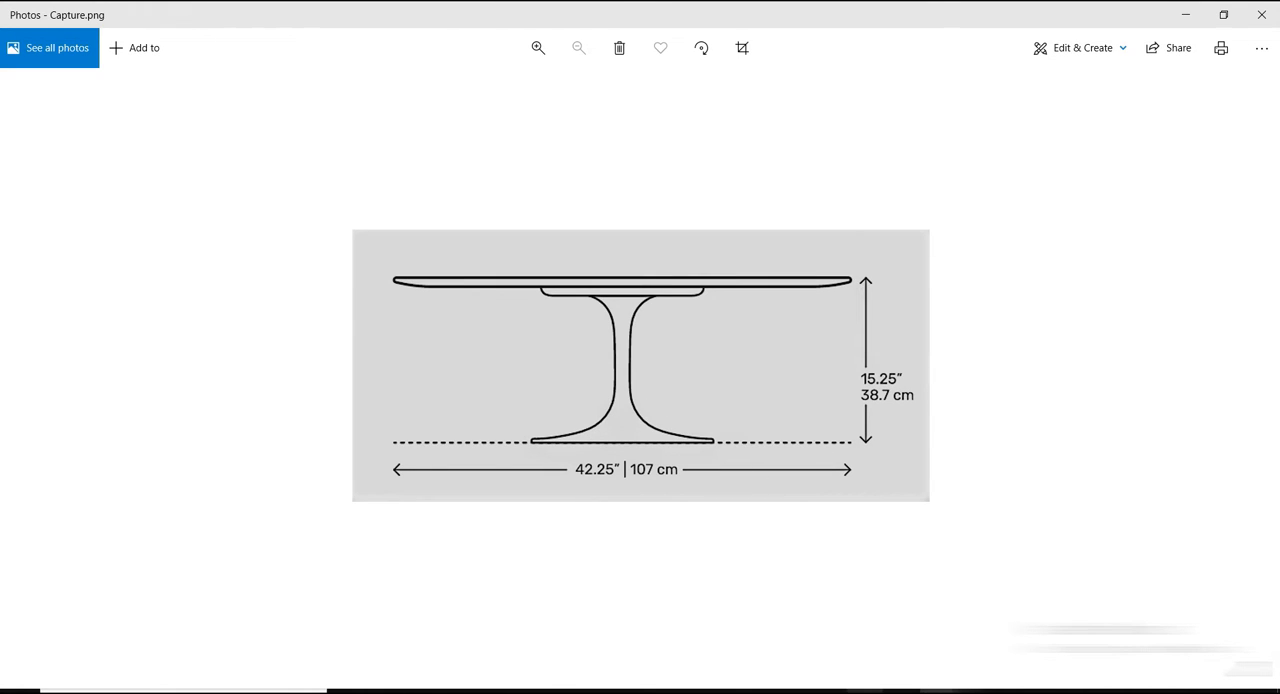
left_click(815, 660)
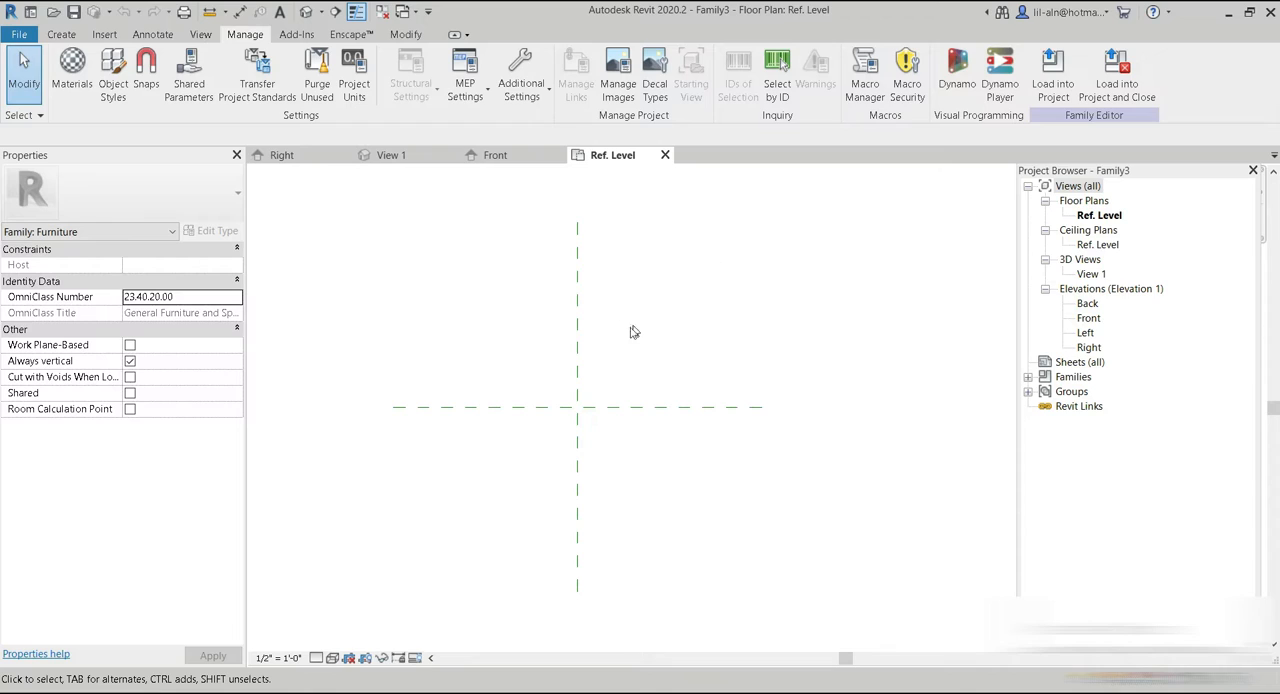
Open the Front elevation of the furniture family and start the Reference Plane command.
left_click(510, 156)
middle_click_drag(700, 418, 624, 370)
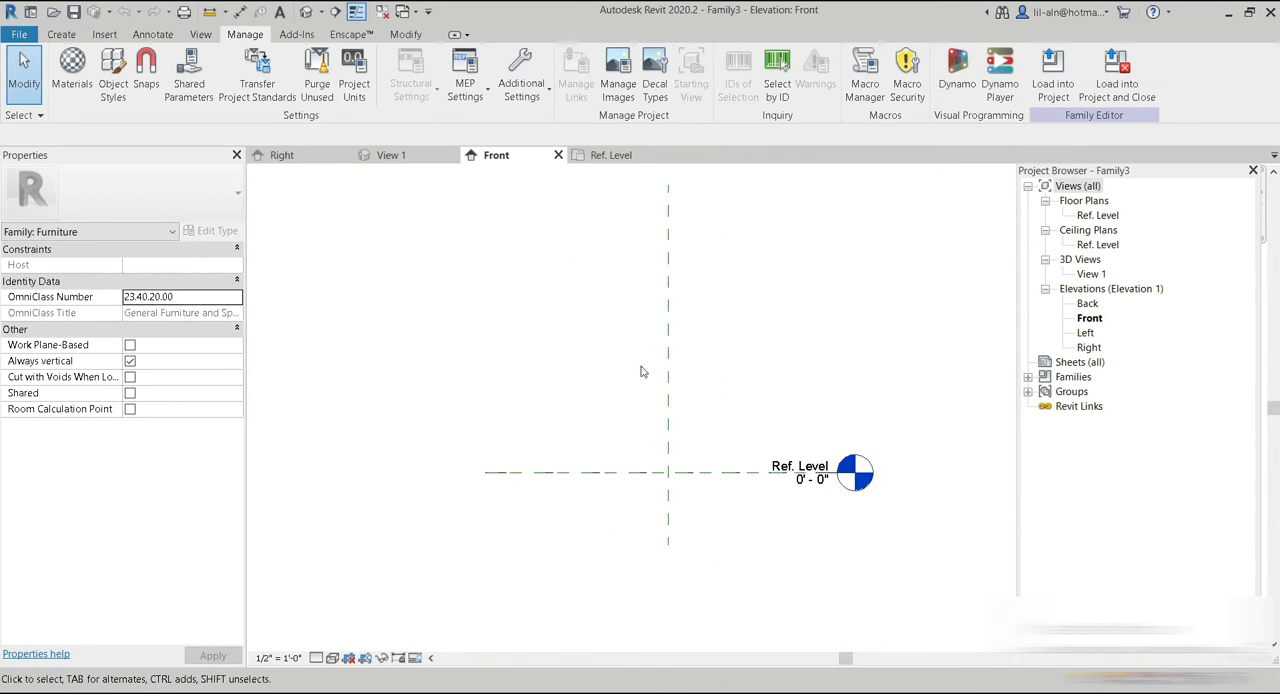
left_click(61, 34)
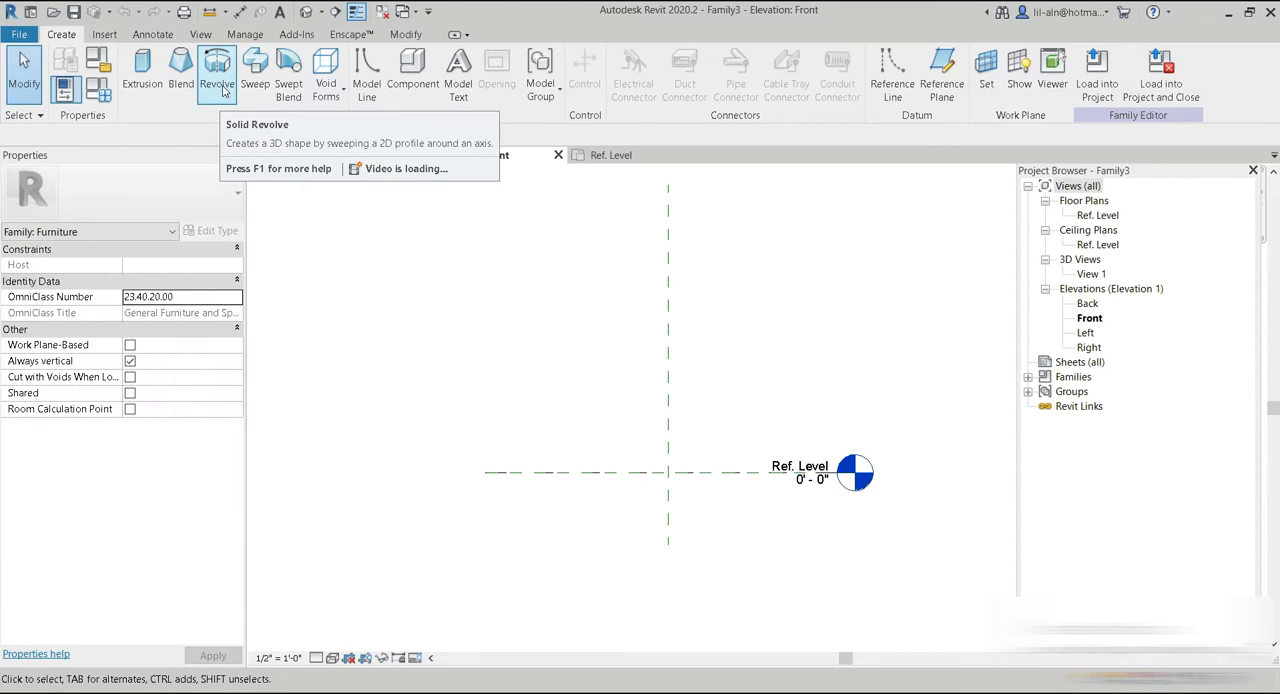
middle_click_drag(420, 346, 303, 313)
middle_click_drag(674, 490, 674, 540)
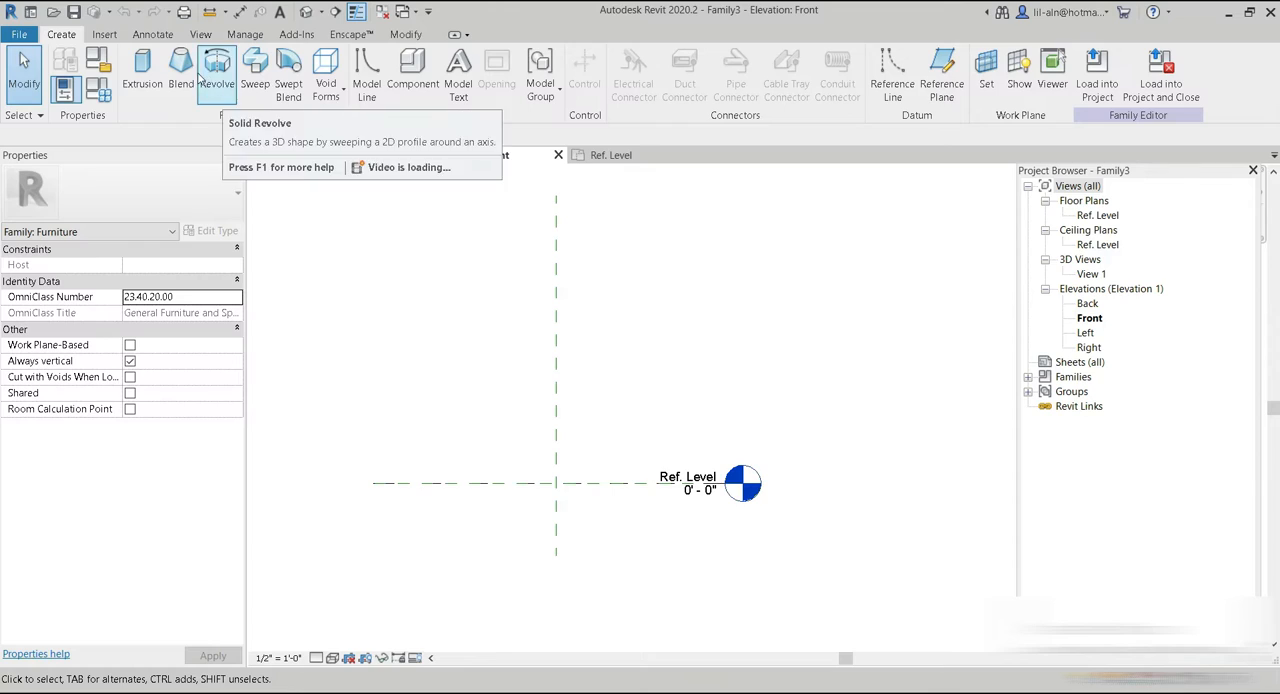
left_click(942, 80)
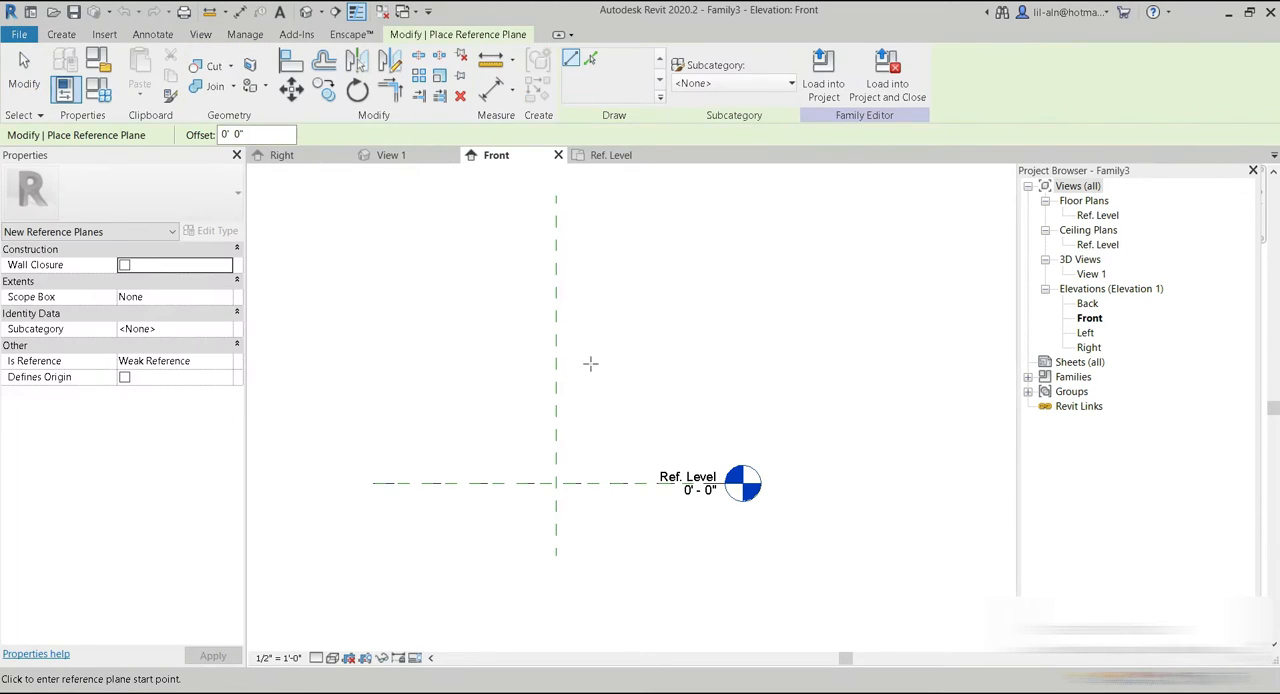
Examine the table's dimension drawing and product photo in Photos to determine which parts need reference planes.
left_click(940, 691)
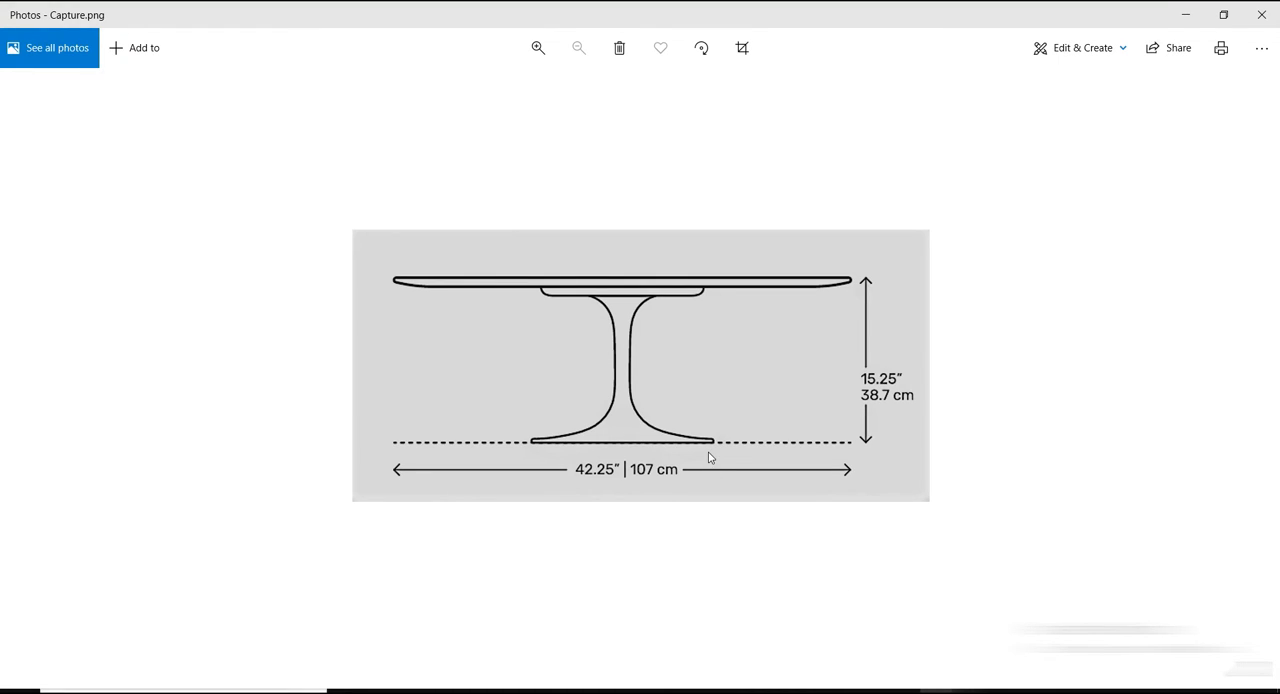
key("Right")
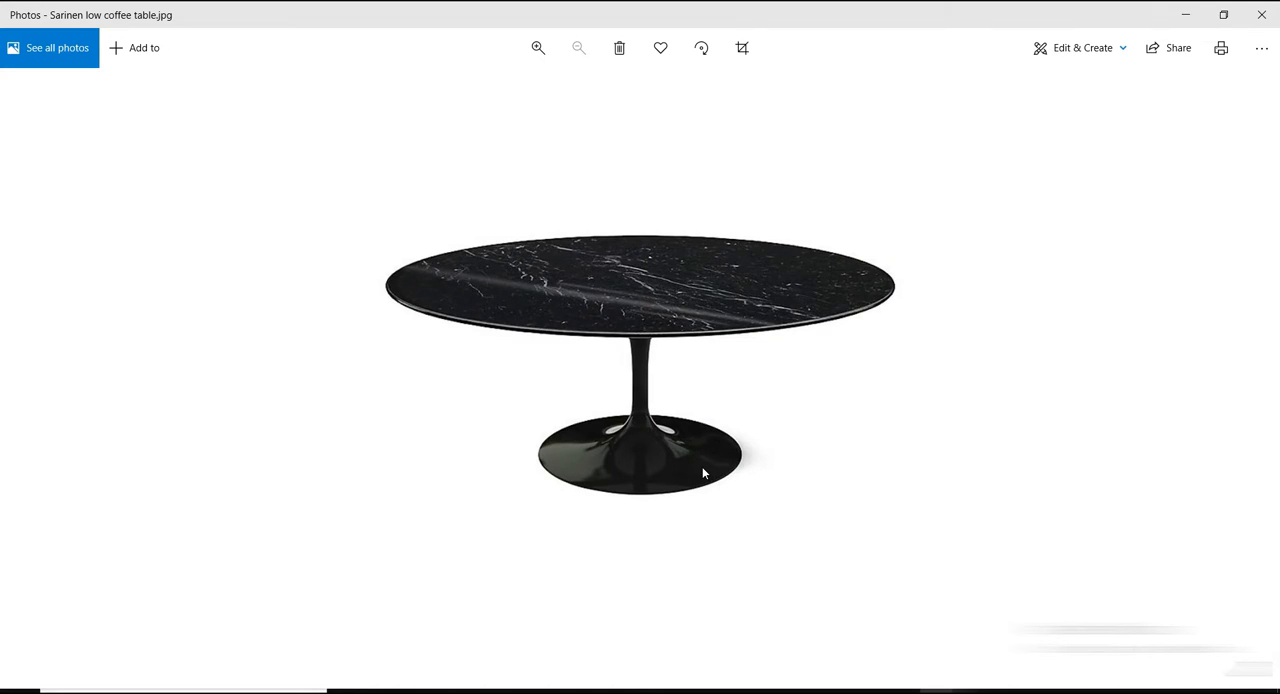
key("Left")
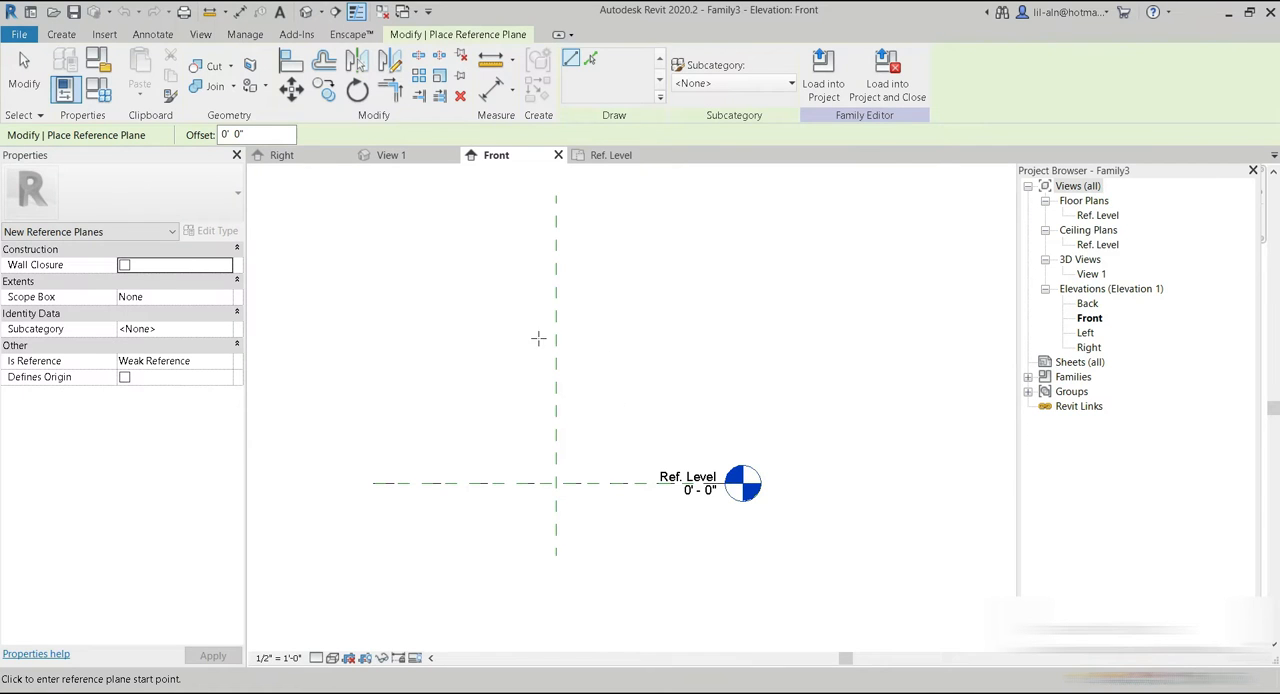
Draw two parallel horizontal reference planes above the Ref. Level in Revit for the tabletop's upper and lower faces.
left_click(61, 34)
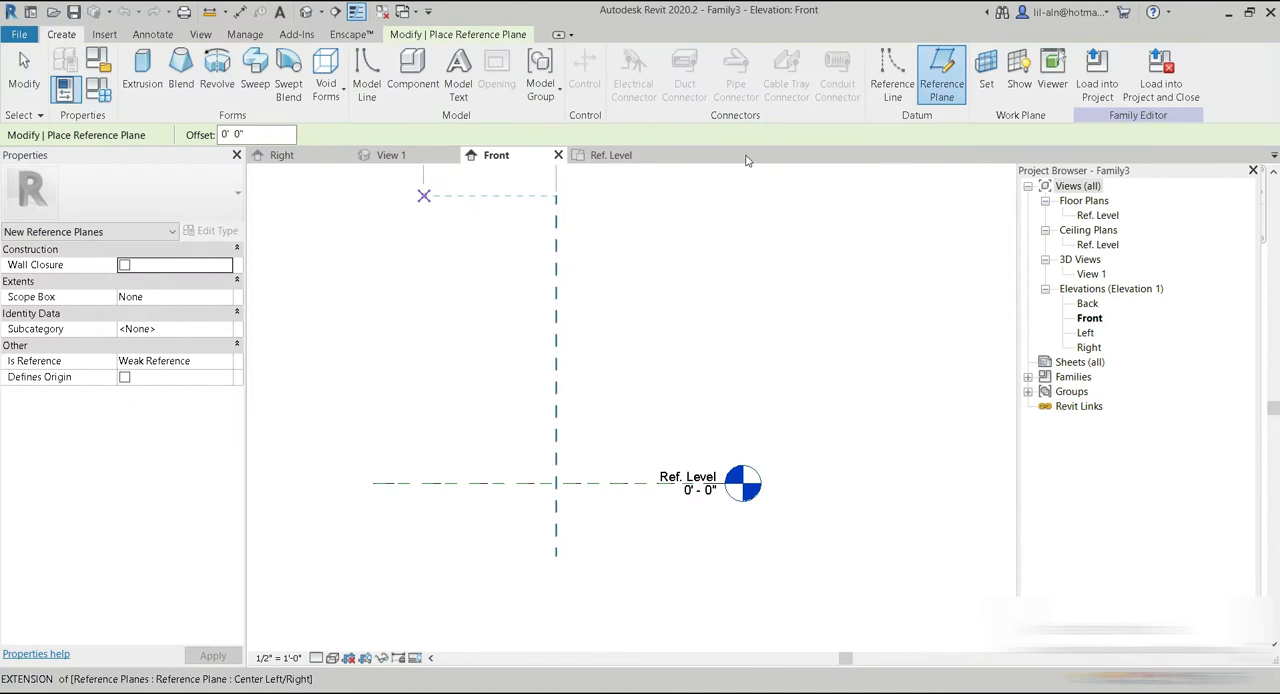
left_click(463, 328)
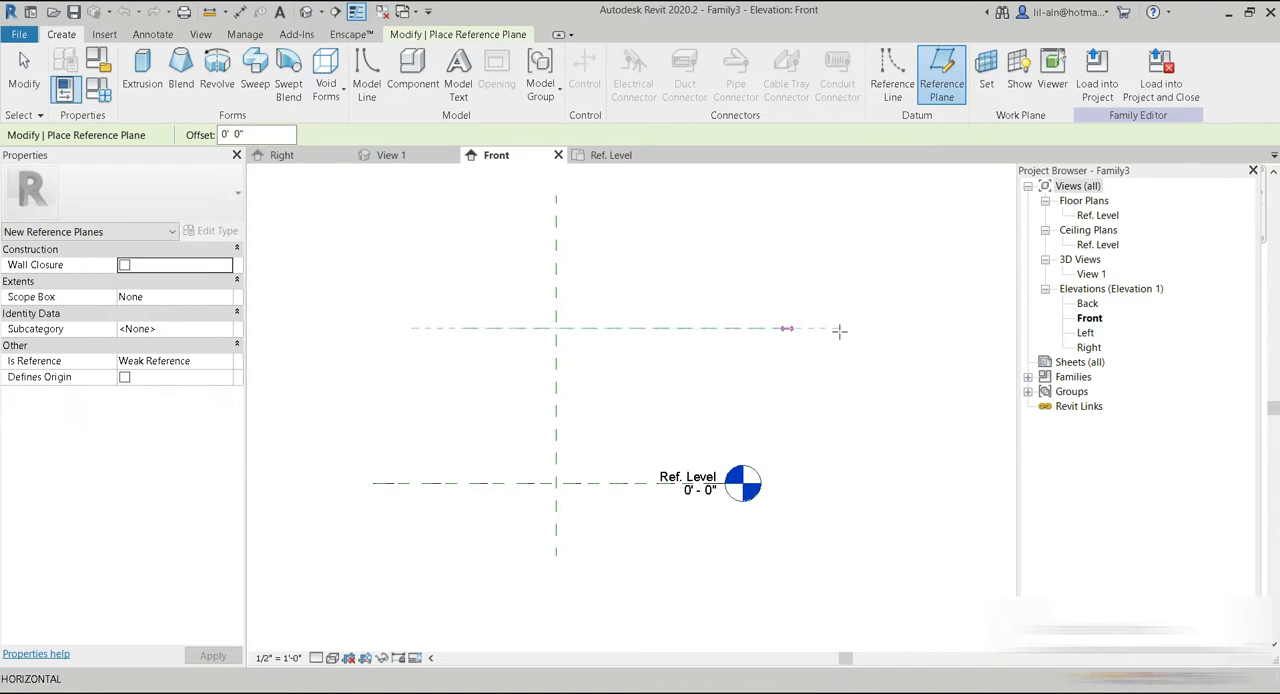
left_click(842, 327)
left_click(514, 366)
left_click(842, 362)
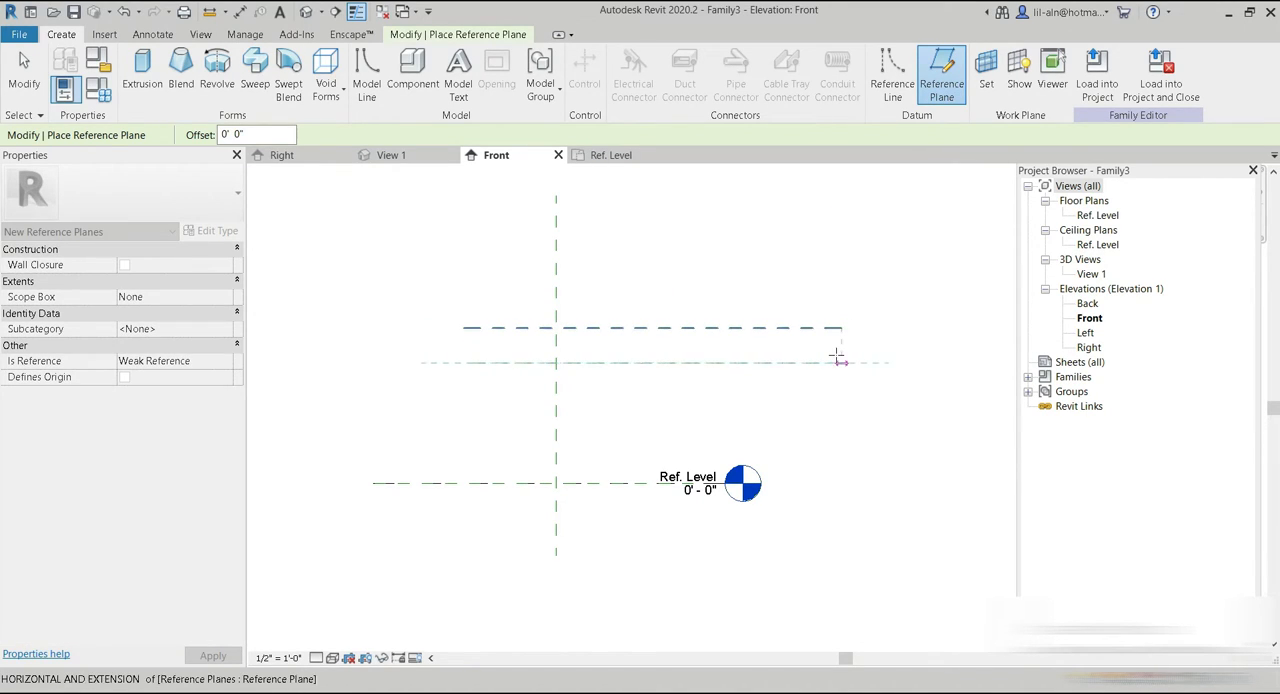
left_click(472, 468)
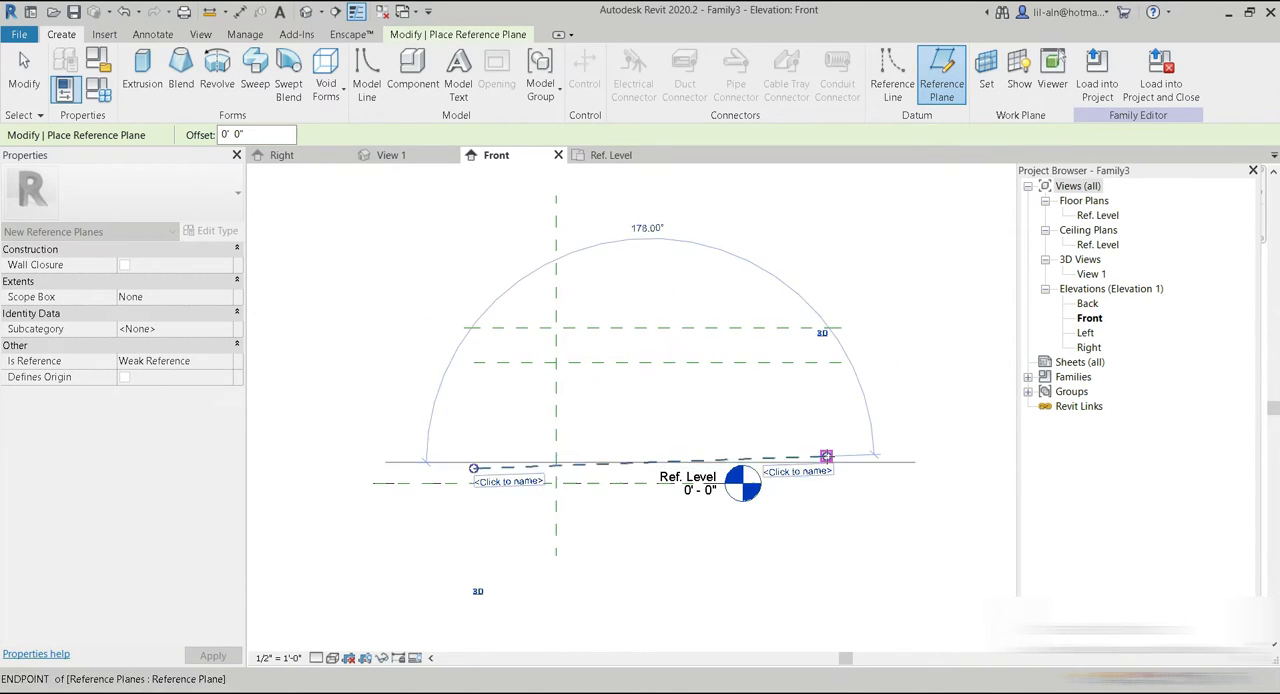
left_click(826, 456)
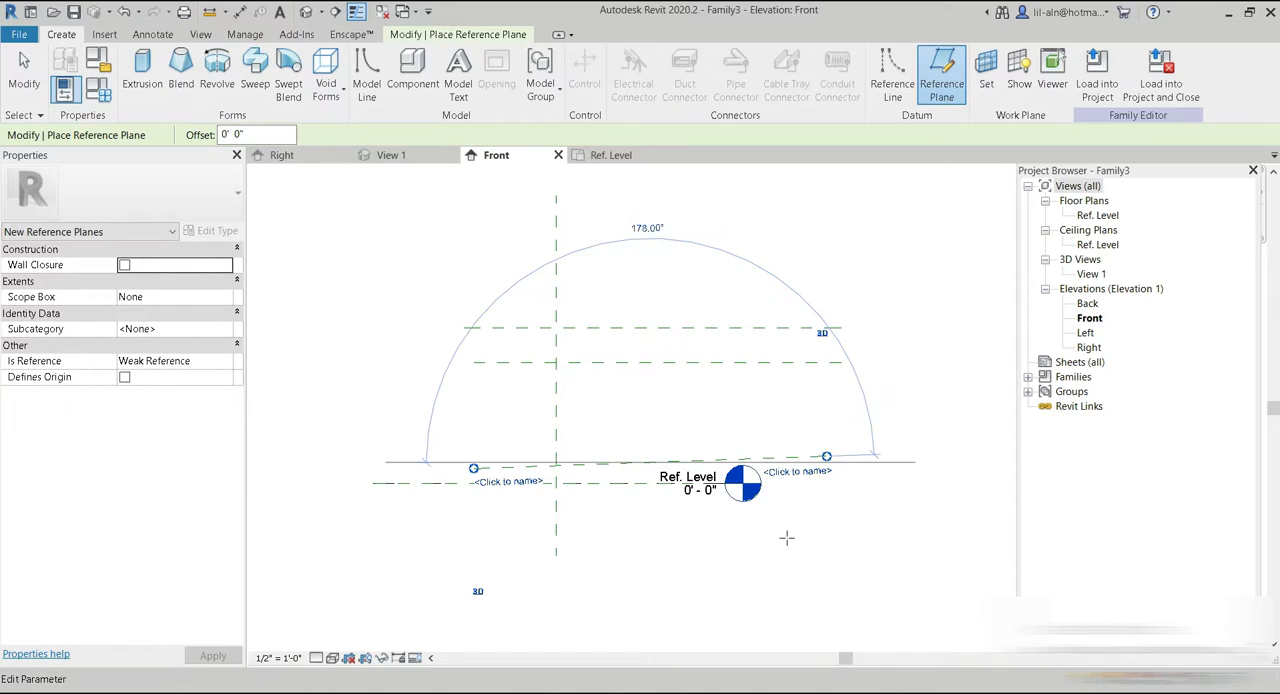
left_click(123, 11)
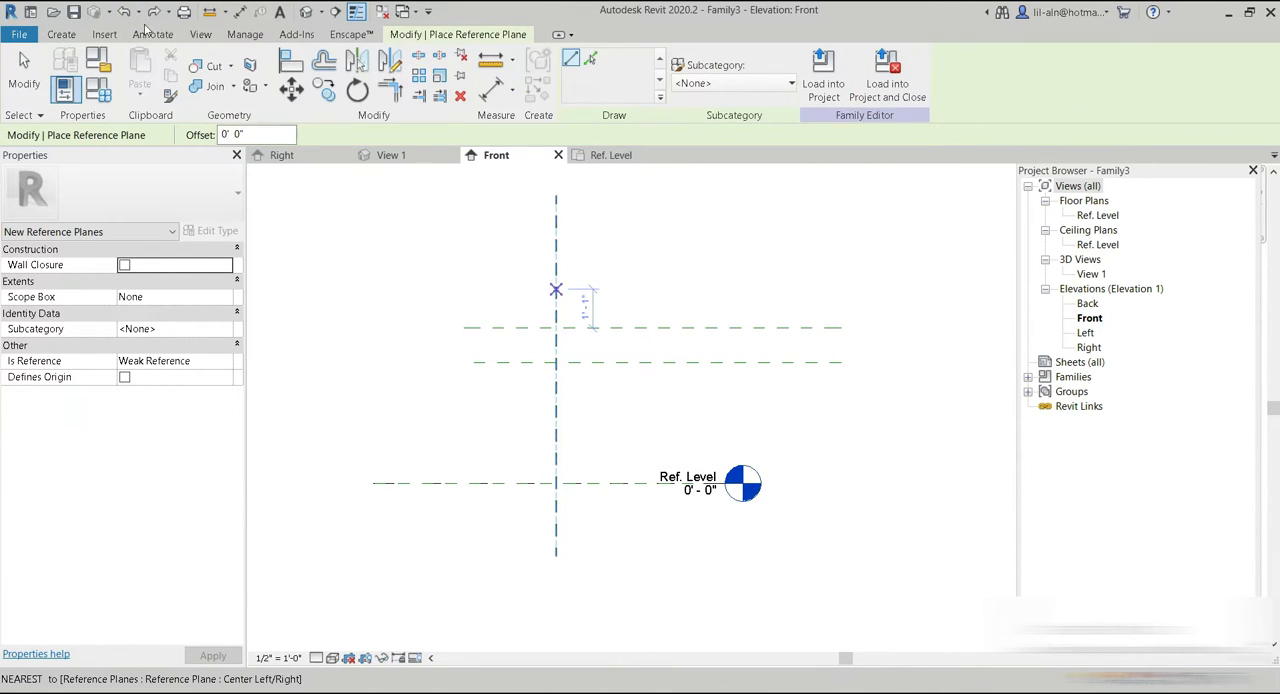
Draw a horizontal reference plane about 3" above the Ref. Level, crossing the center plane.
left_click(67, 38)
left_click(474, 475)
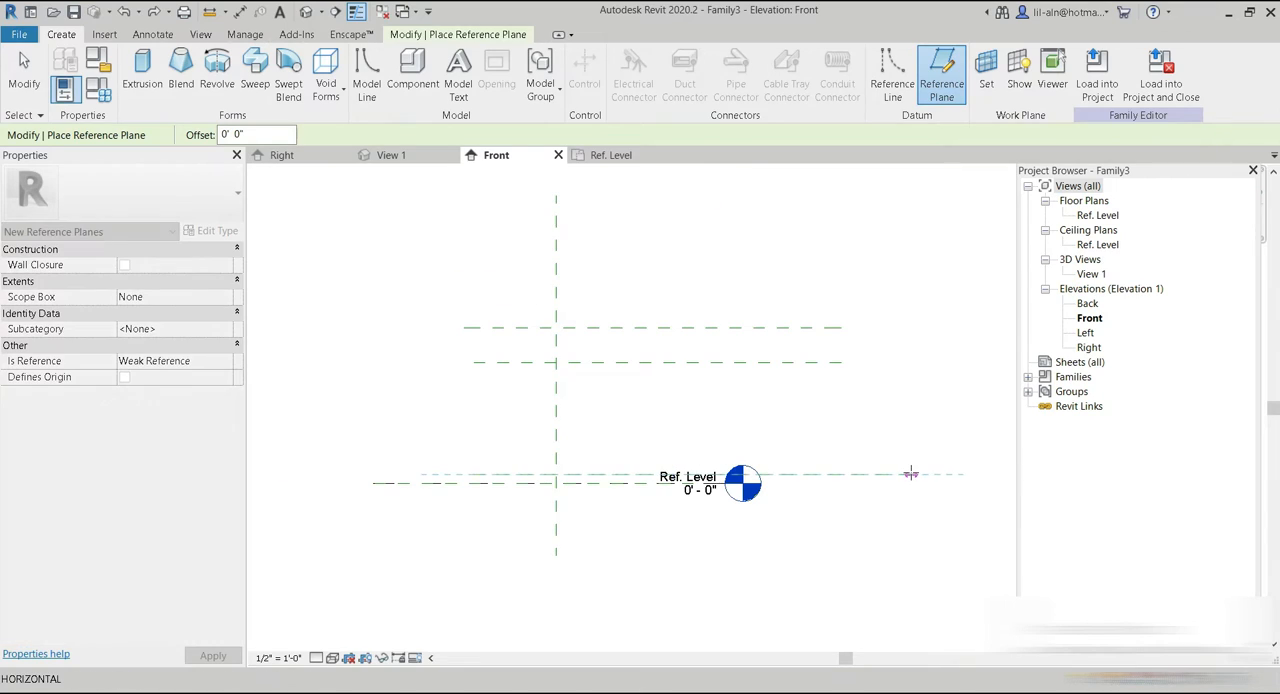
left_click(910, 475)
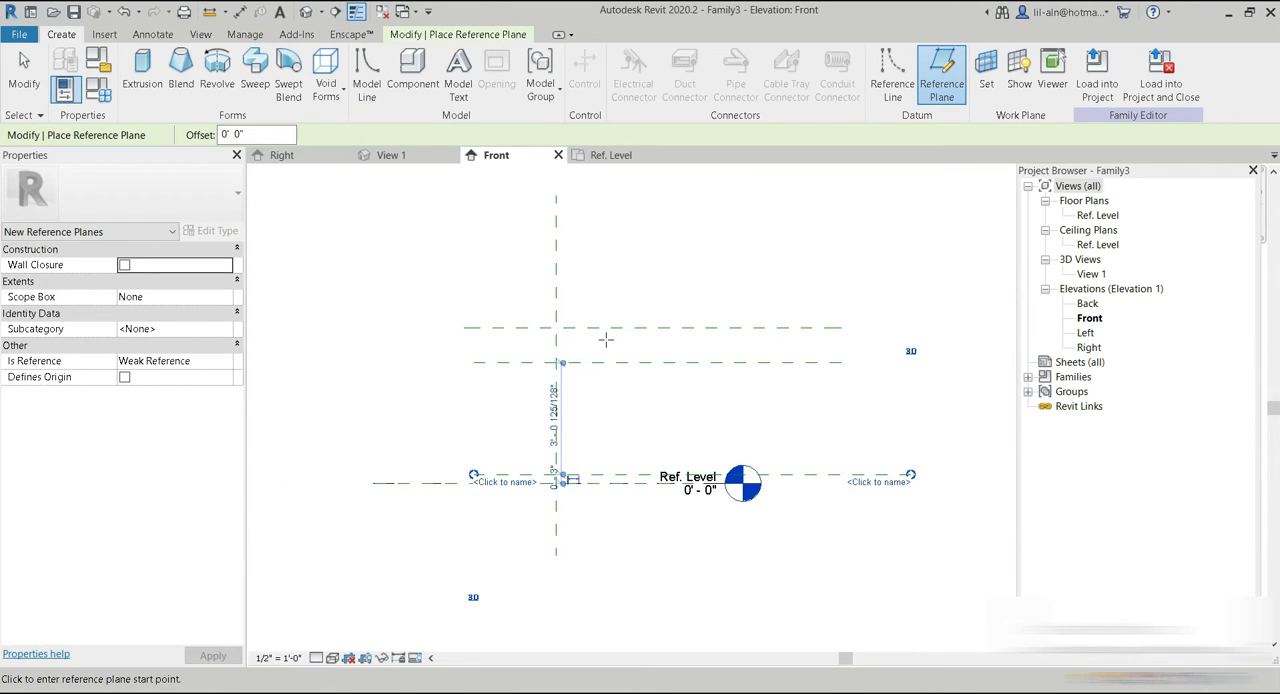
Nudge the lower of the two tabletop reference planes upward, closer to the upper one.
left_click(24, 72)
left_click(689, 366)
key("Up")
key("Up")
key("Up")
key("Up")
key("Up")
key("Up")
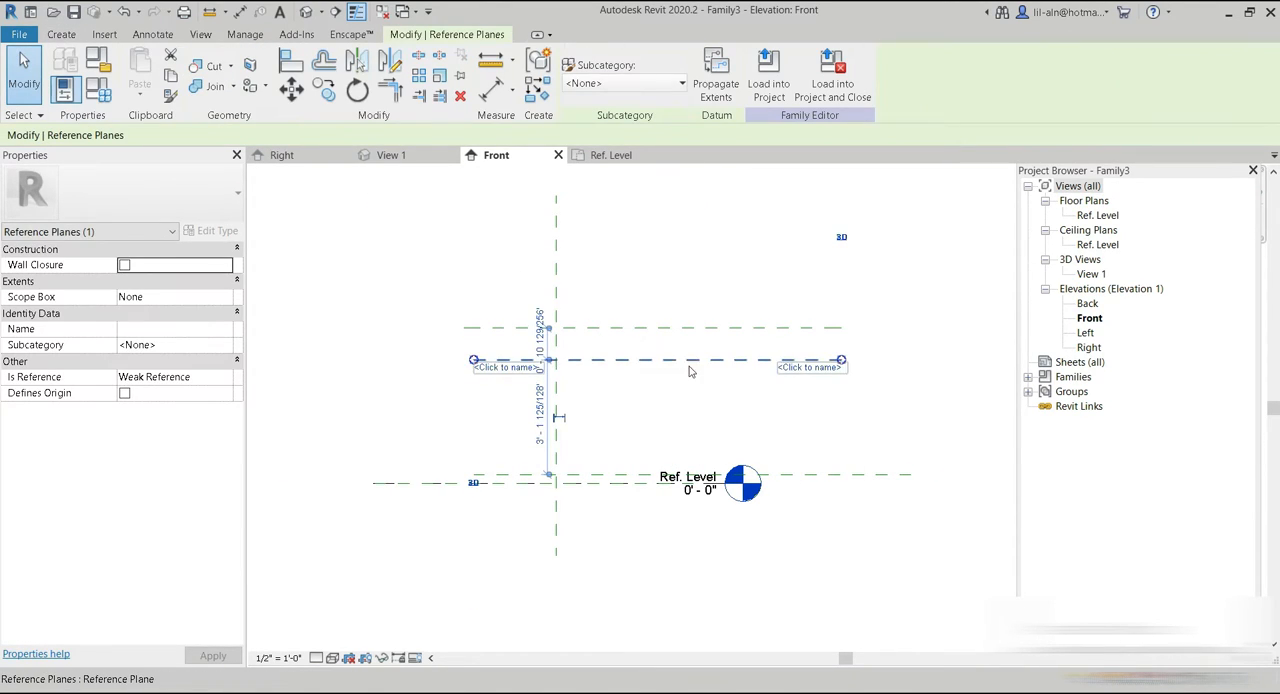
left_click(850, 435)
Draw three vertical reference planes to the right of the center plane, about 5' 7", 2' 7" and 5" away from it.
left_click(55, 40)
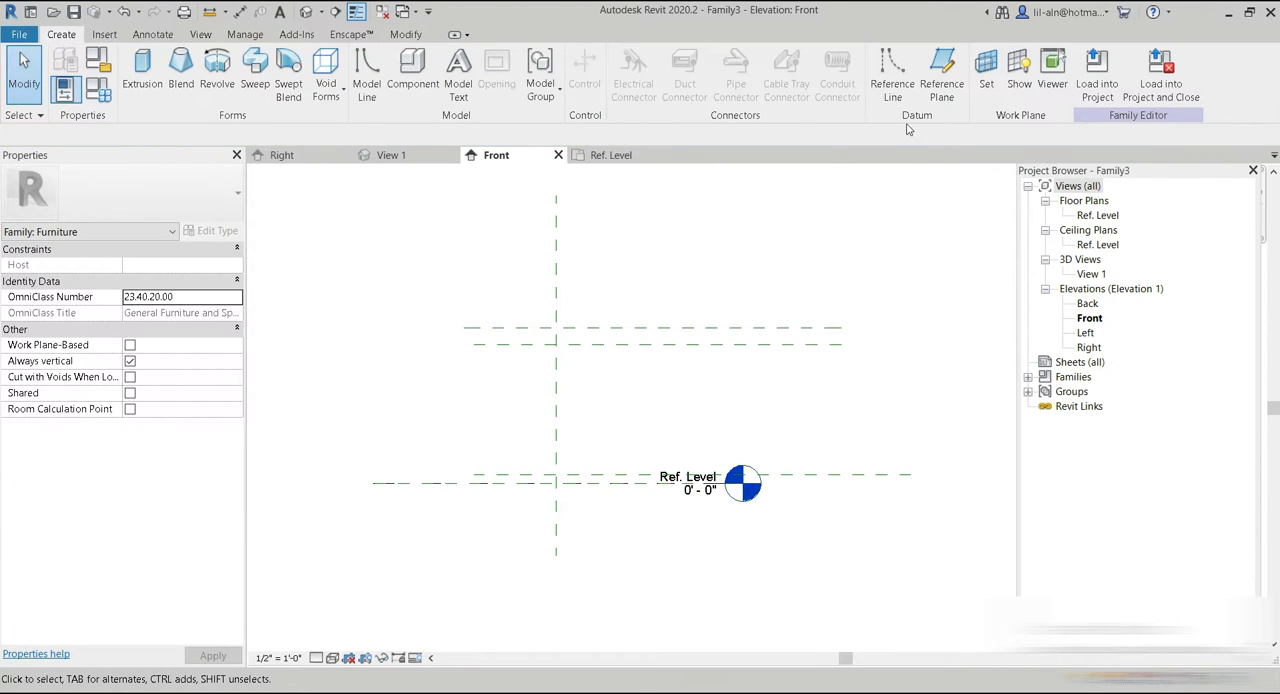
left_click(941, 72)
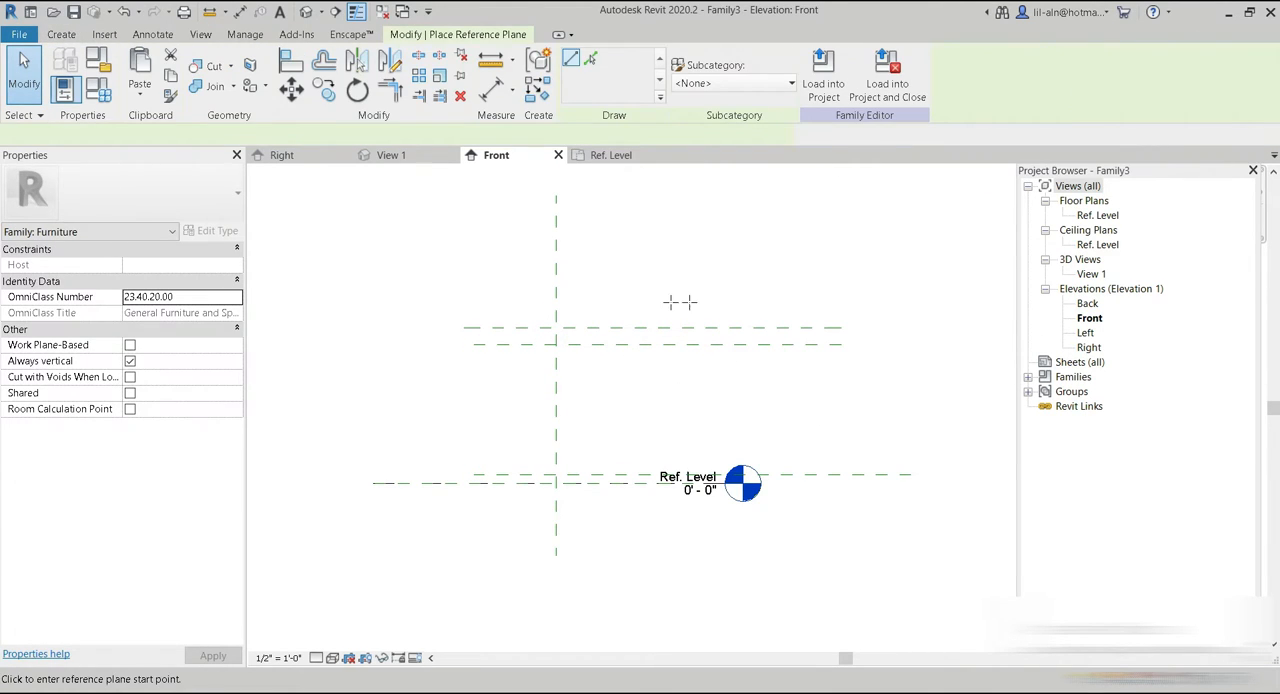
left_click(760, 311)
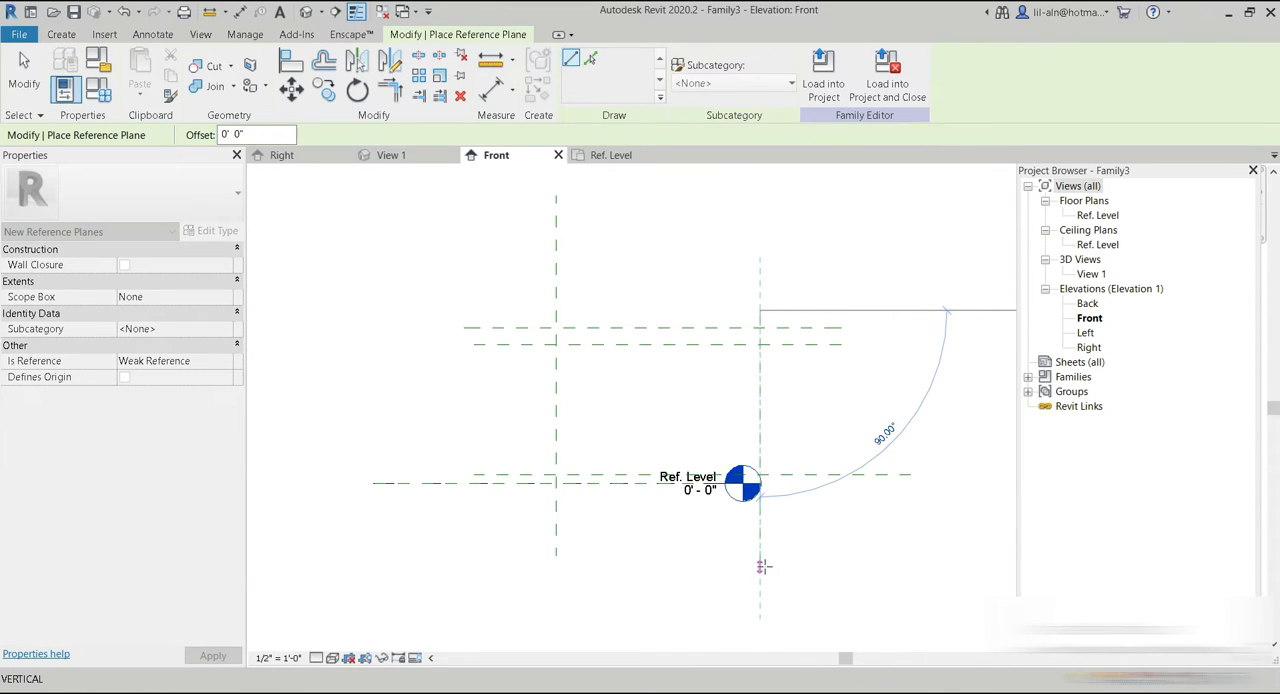
left_click(763, 567)
left_click(651, 441)
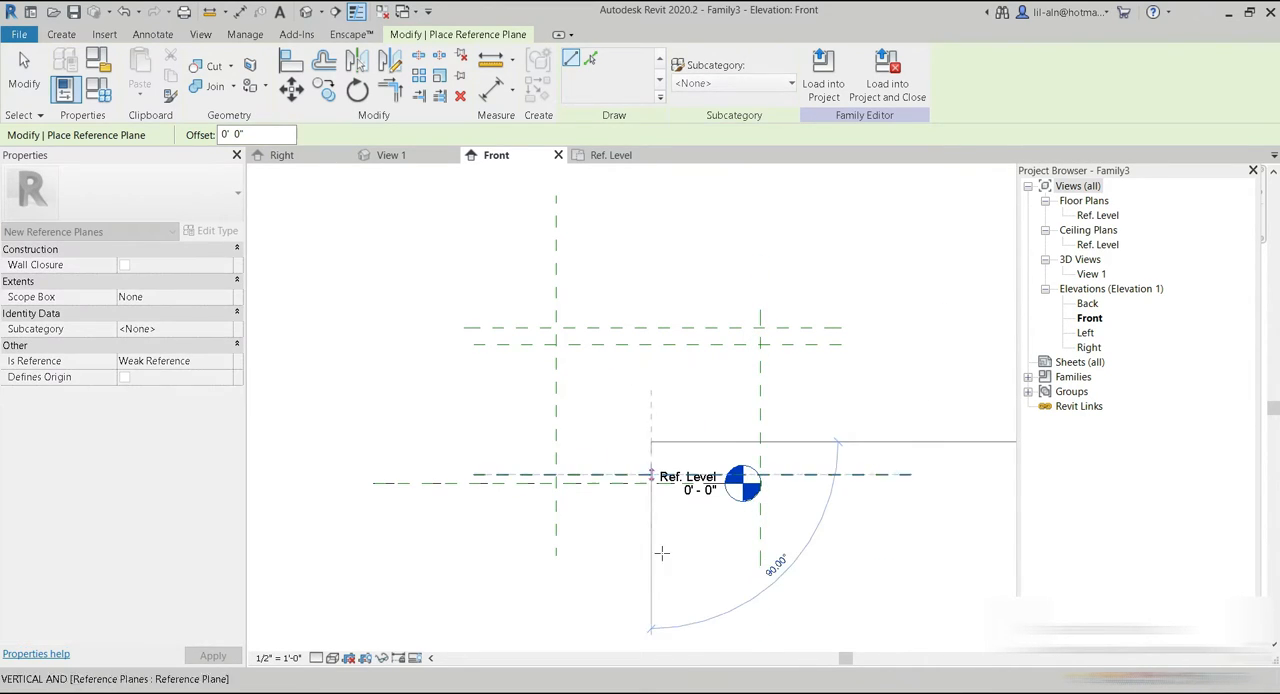
left_click(651, 580)
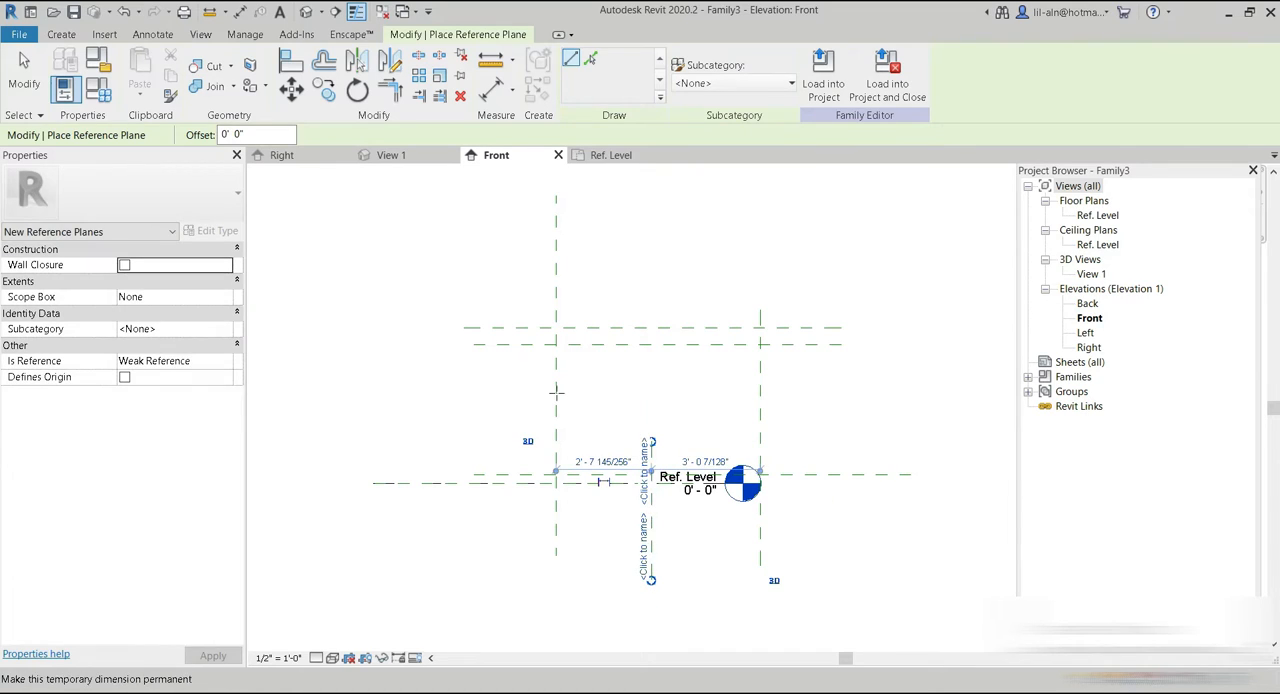
left_click(571, 270)
left_click(571, 555)
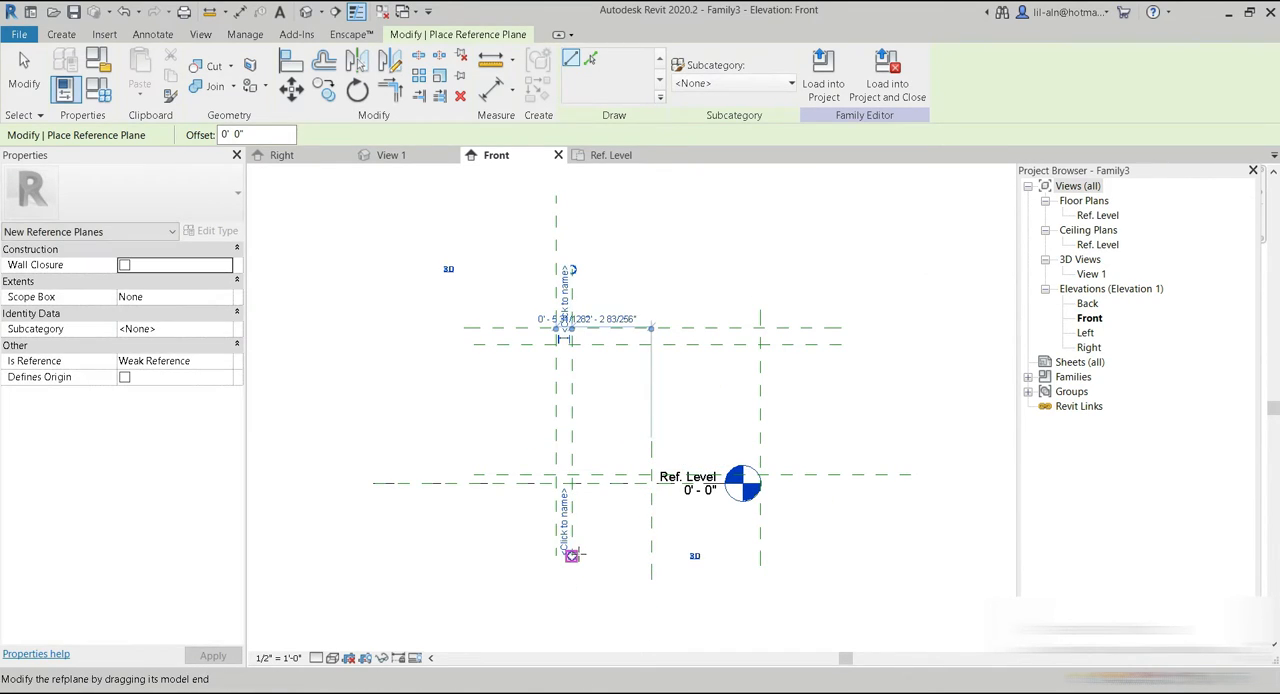
left_click(20, 72)
Add an aligned dimension between the center plane and the nearest vertical reference plane, placed above the tabletop planes.
scroll(751, 371, "up", 2)
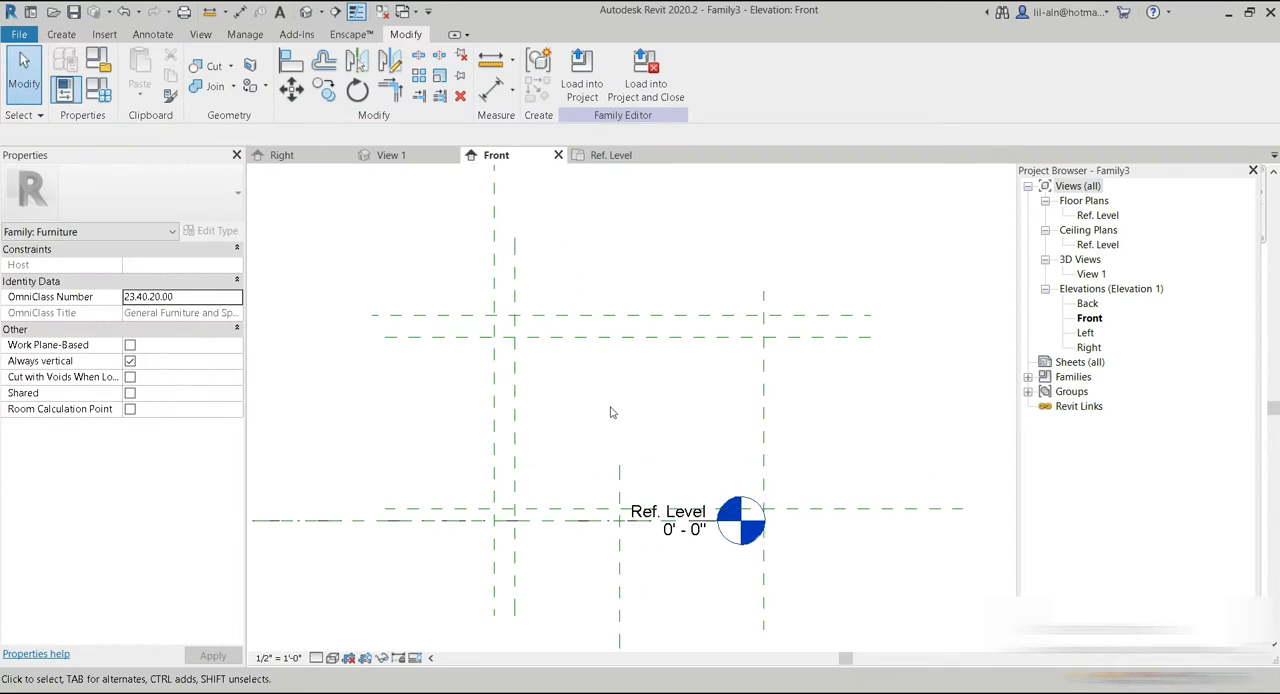
middle_click_drag(548, 366, 567, 420)
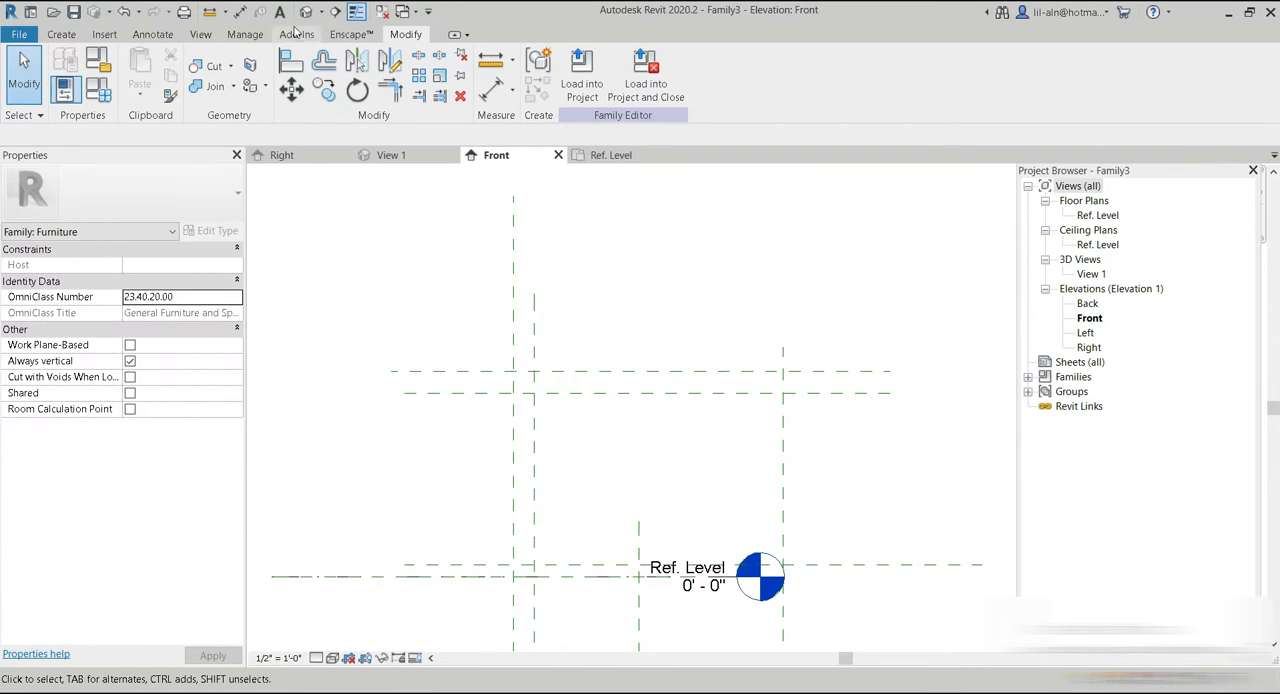
left_click(240, 11)
left_click(514, 335)
left_click(534, 338)
left_click(583, 277)
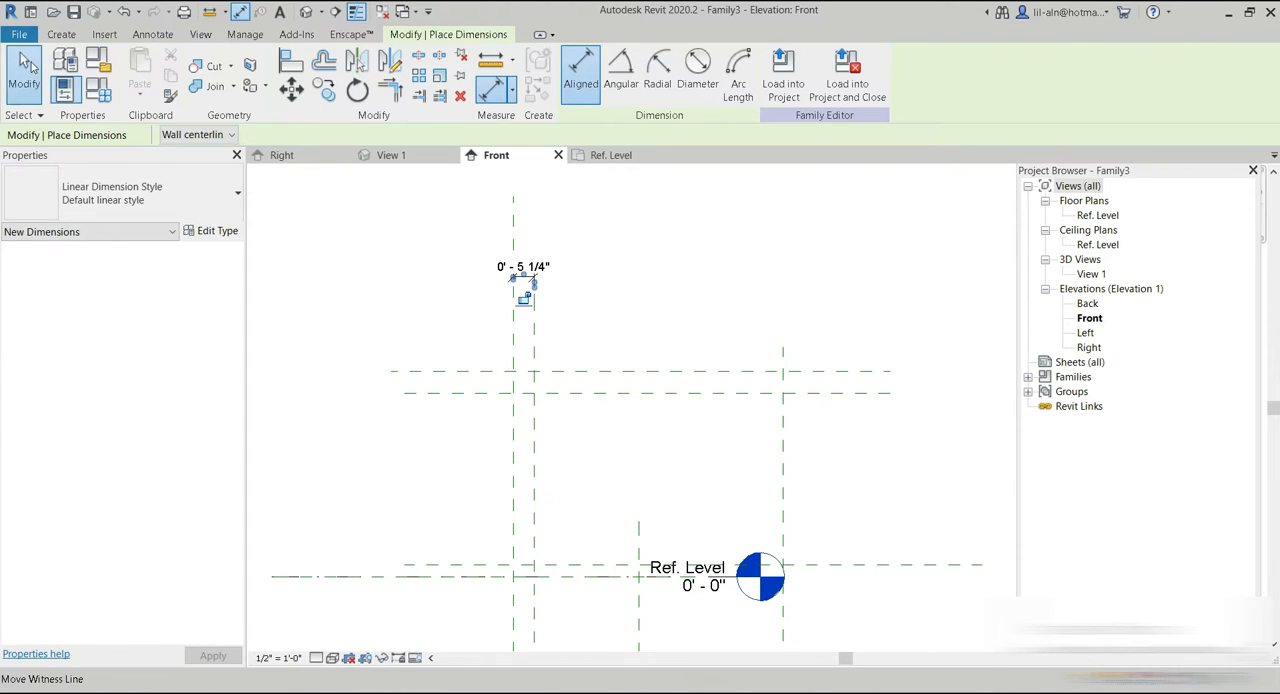
left_click(24, 72)
Label the new dimension with a new instance family parameter named "leg thickness", grouped under Dimensions.
left_click(533, 286)
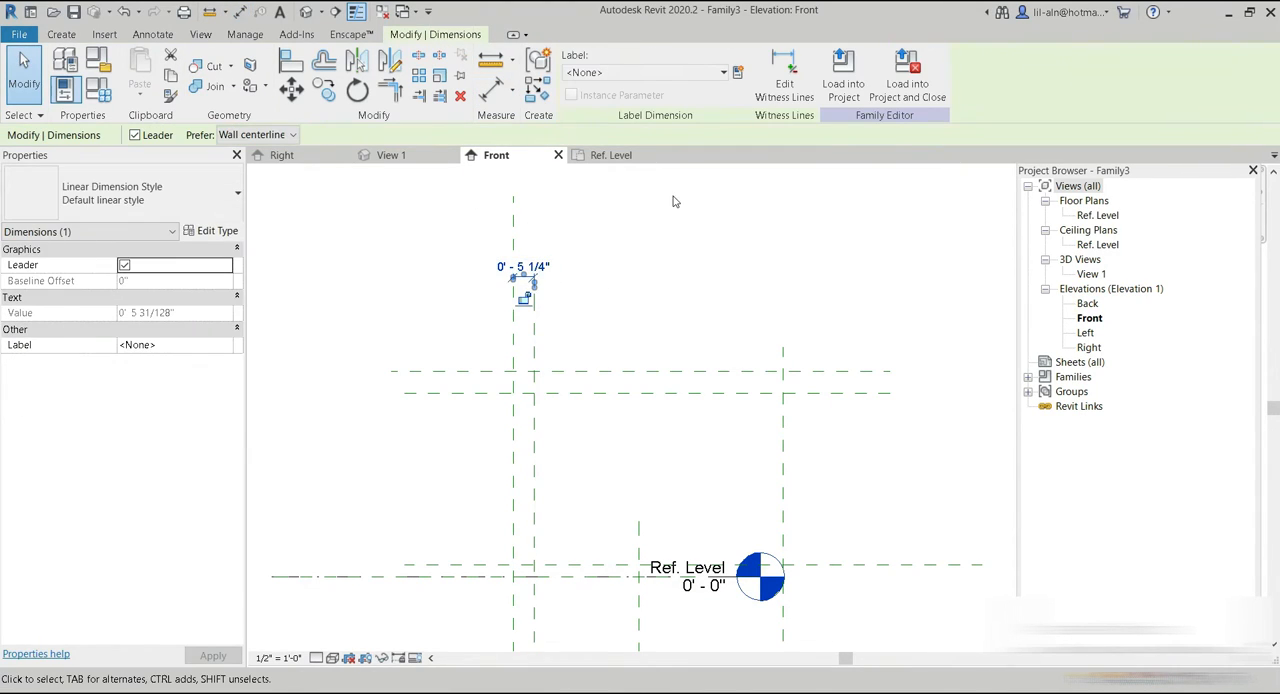
left_click(737, 72)
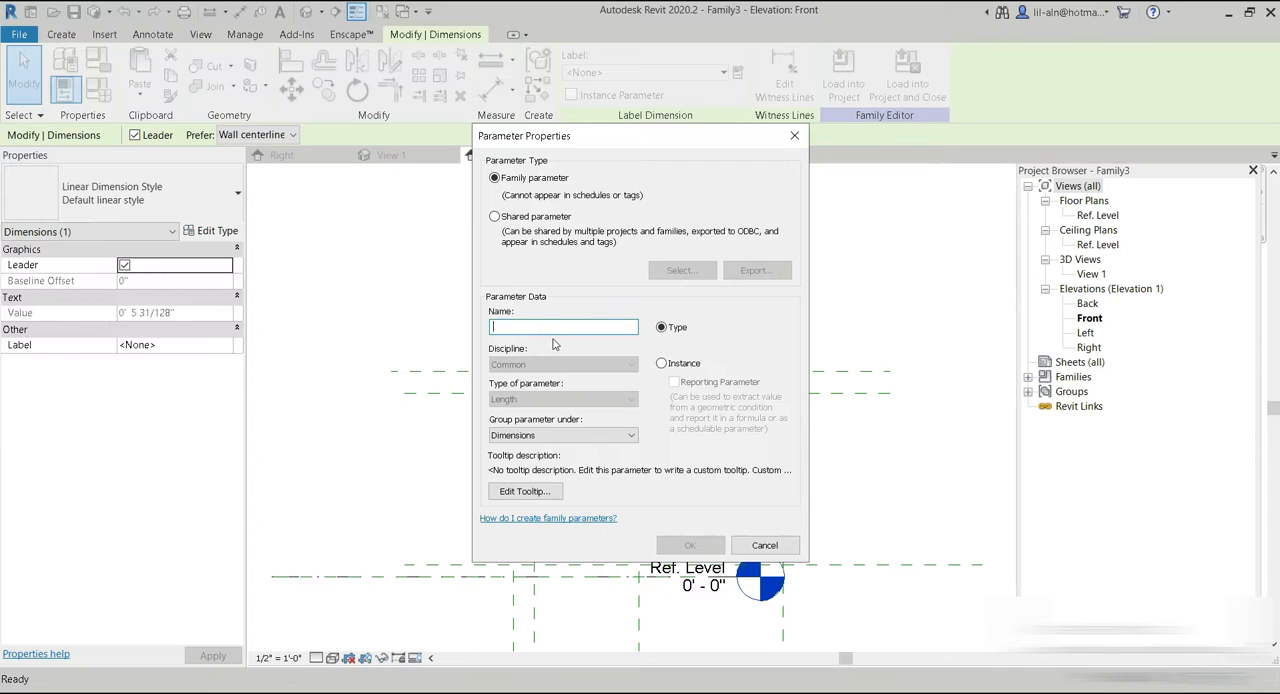
type("leg thickness")
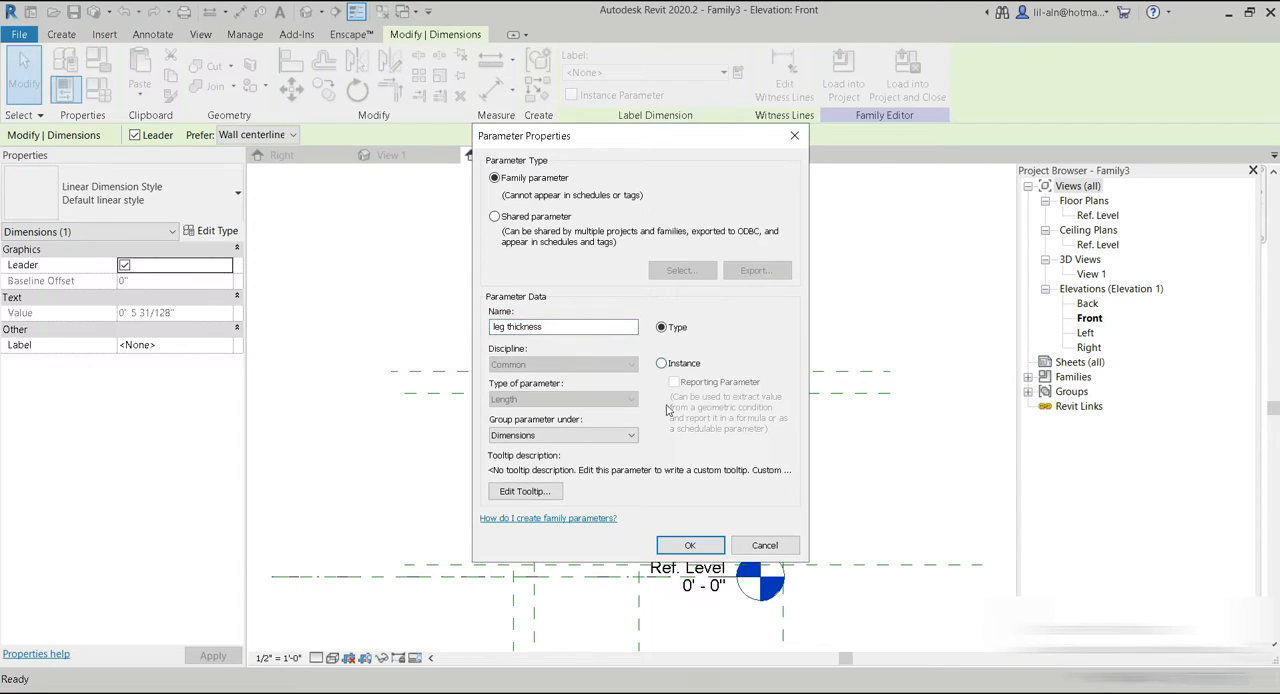
left_click(663, 364)
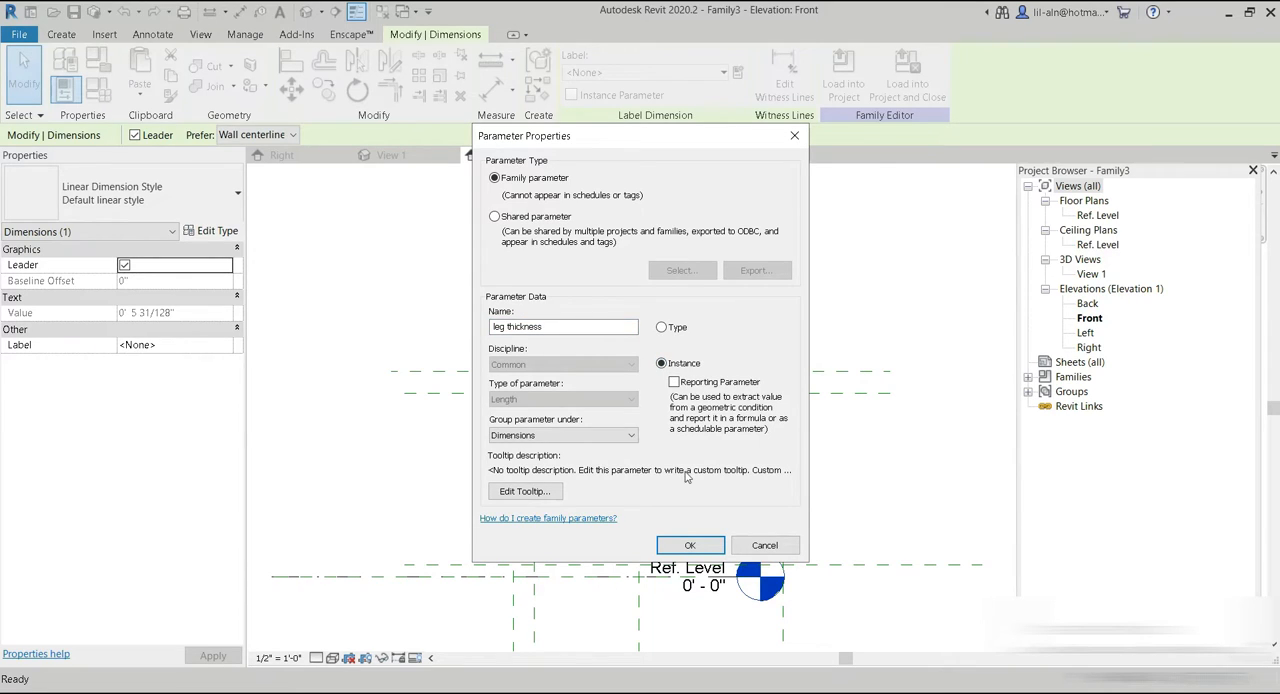
left_click(689, 545)
left_click(655, 318)
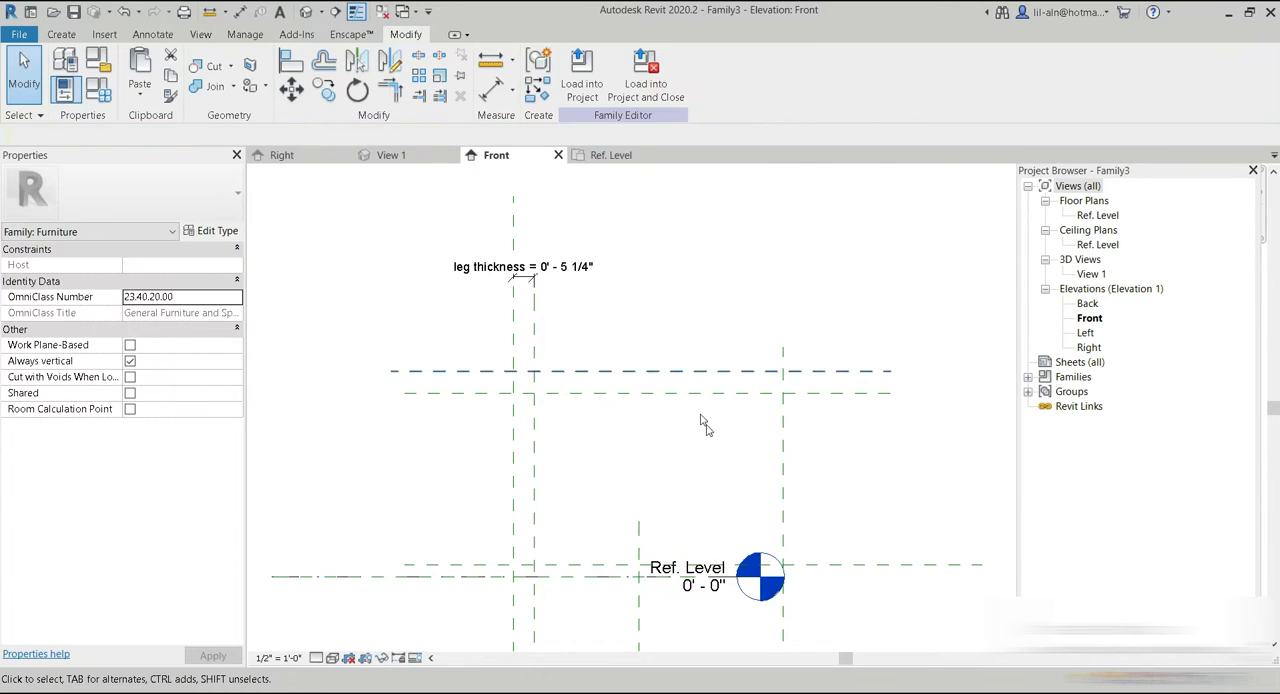
Add an aligned dimension between the Ref. Level and the lowest horizontal reference plane, placed to the right of the level marker.
middle_click_drag(746, 420, 673, 425)
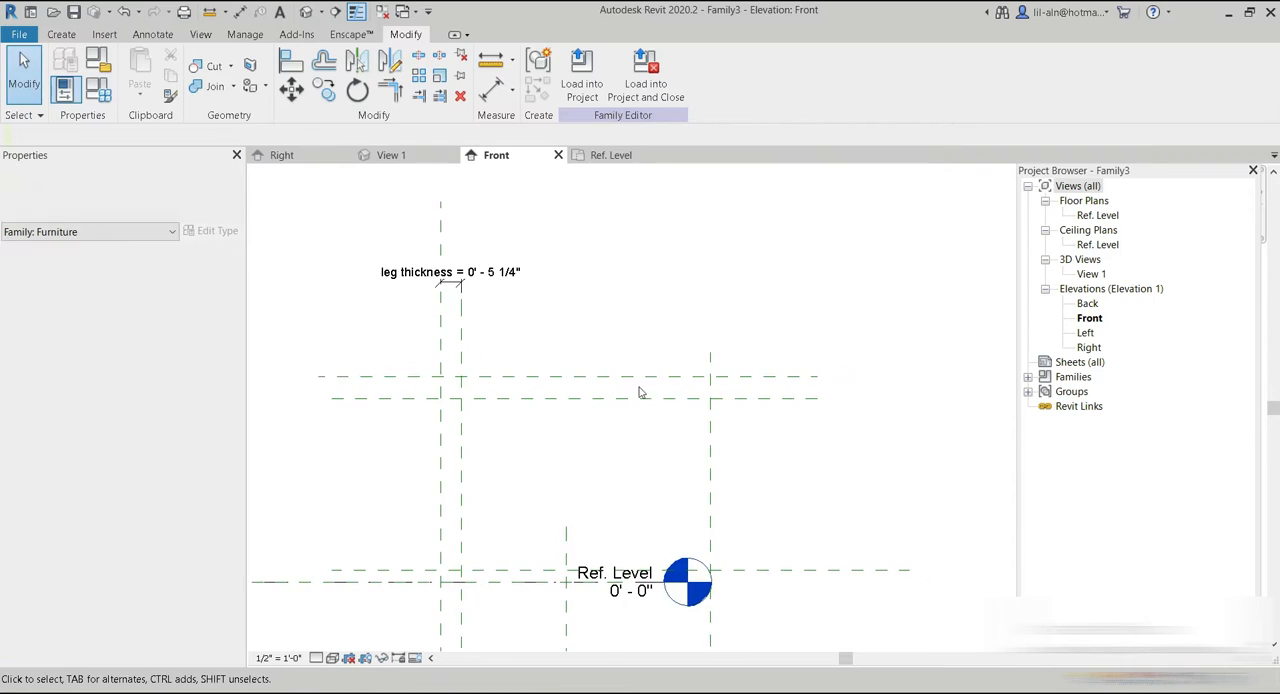
left_click(240, 11)
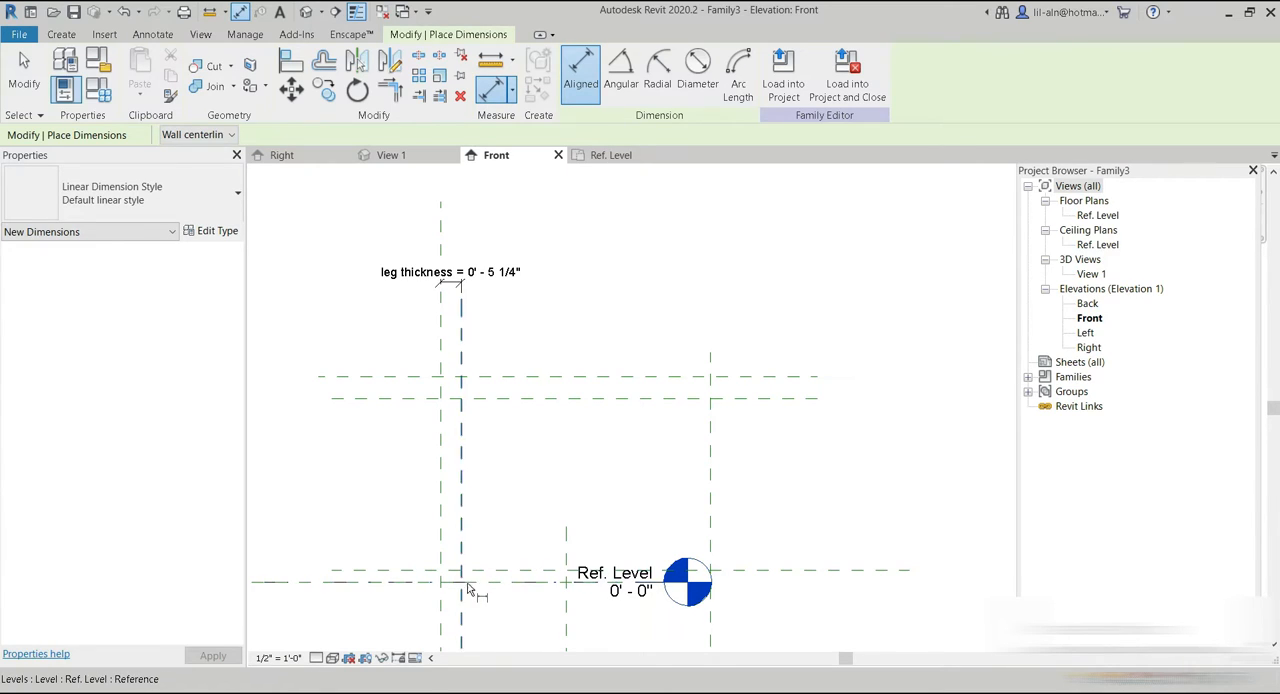
middle_click_drag(474, 600, 514, 491)
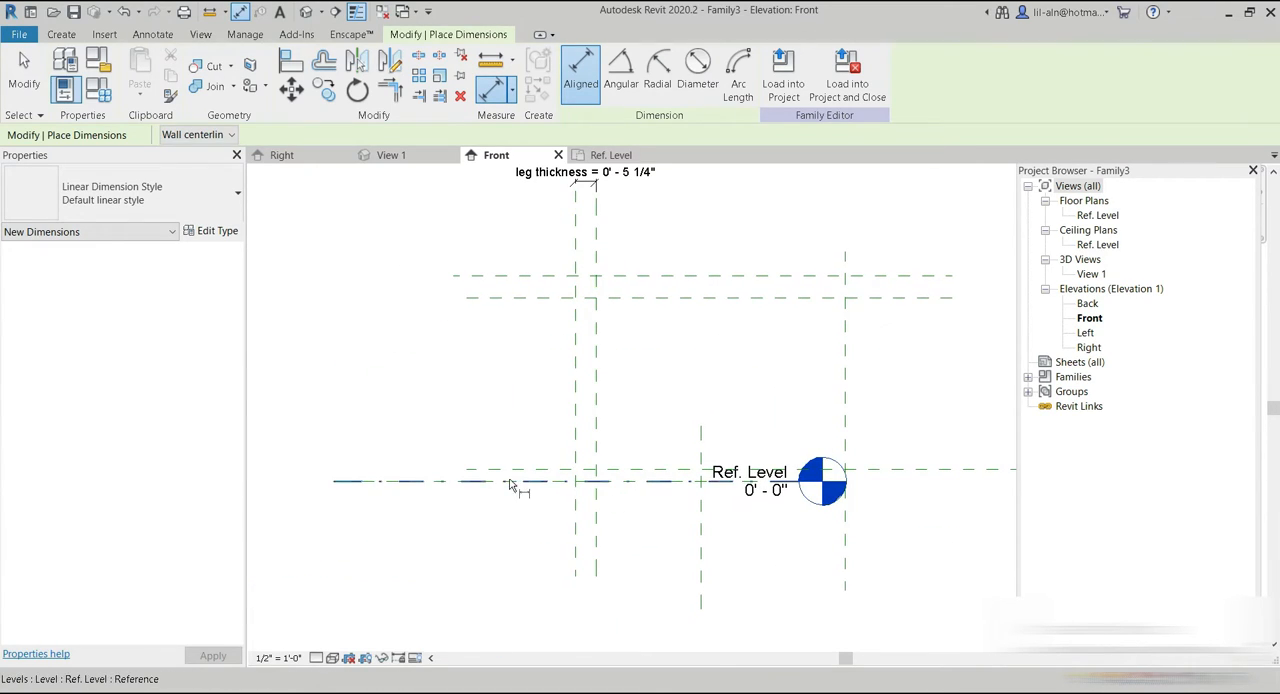
left_click(399, 481)
left_click(499, 469)
middle_click_drag(755, 544, 574, 563)
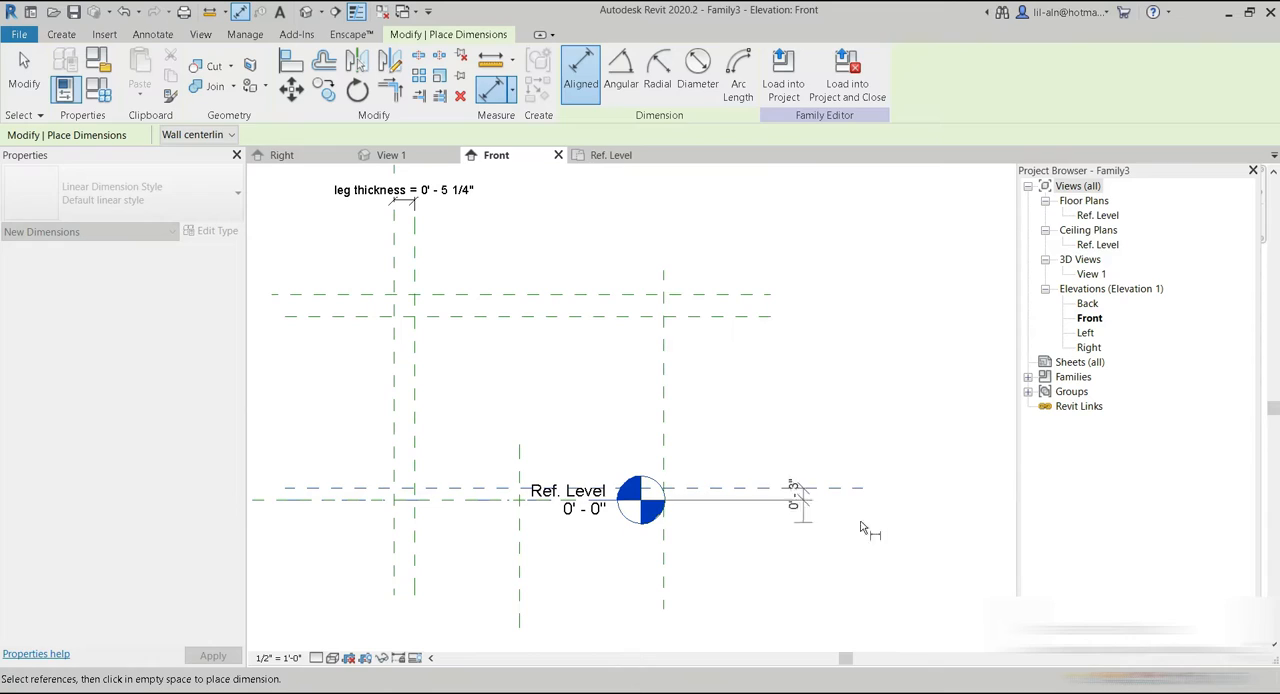
left_click(911, 530)
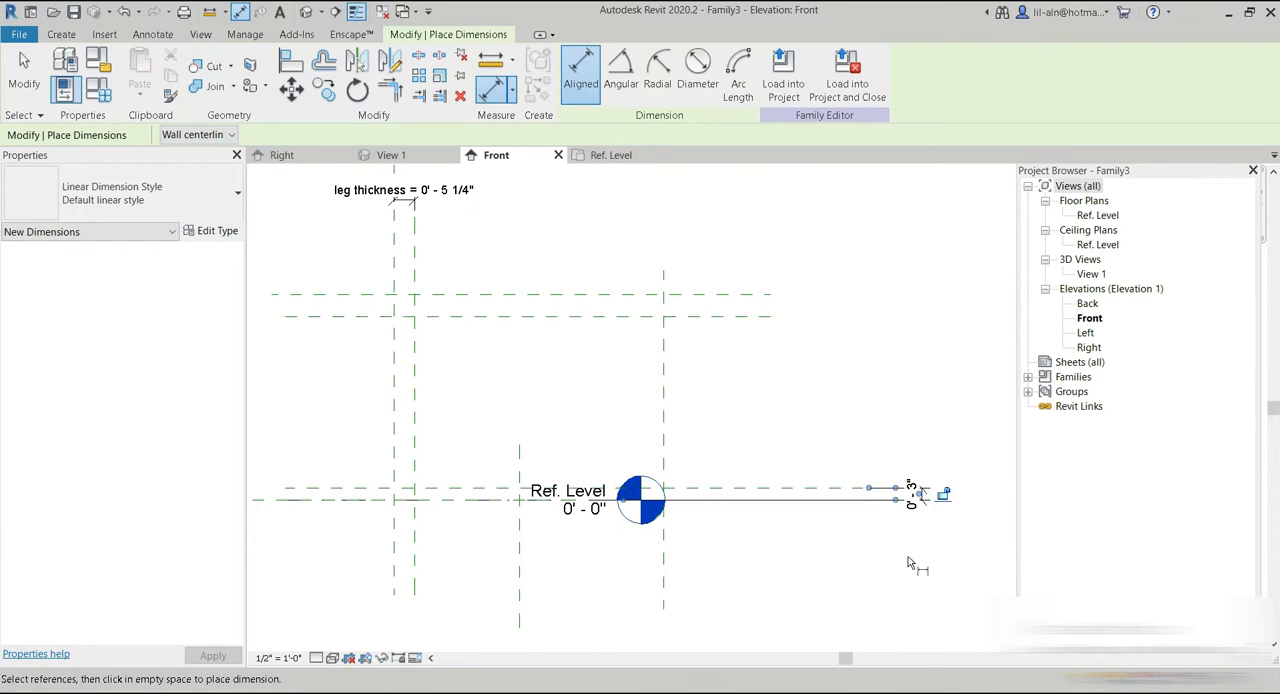
Add aligned dimensions from the lowest reference plane above Ref. Level to the lower tabletop plane, and between the two tabletop planes.
left_click(773, 493)
left_click(728, 320)
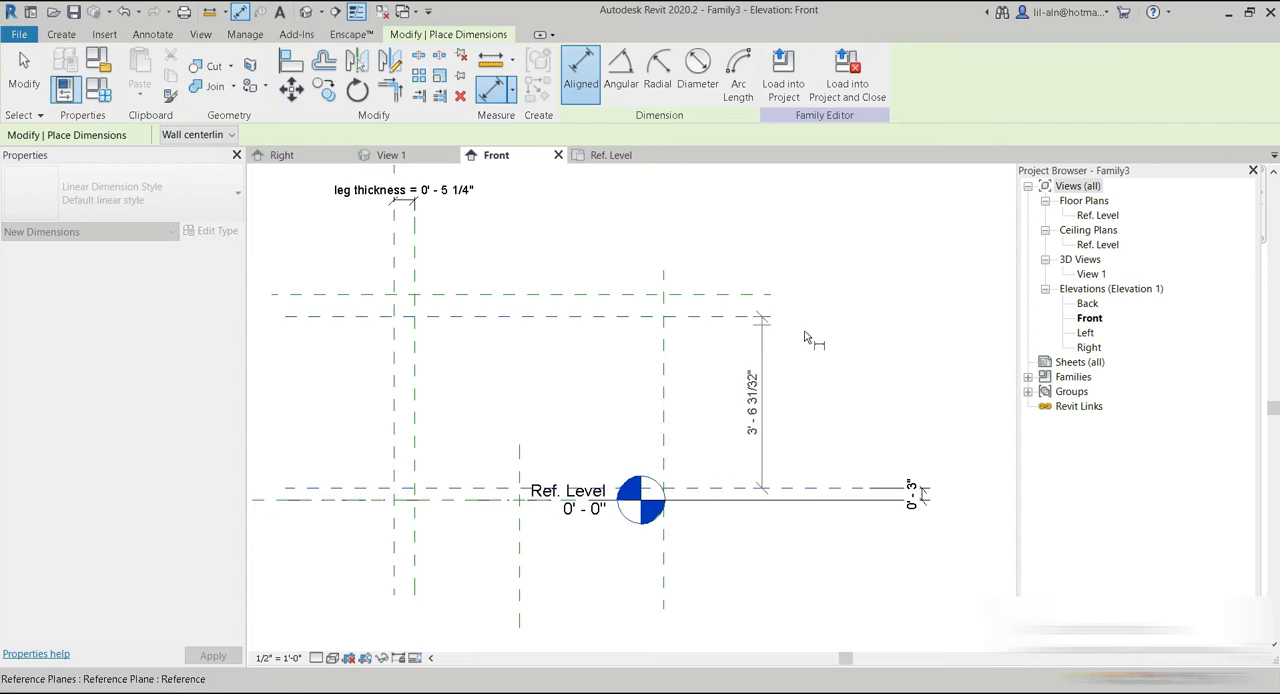
left_click(884, 368)
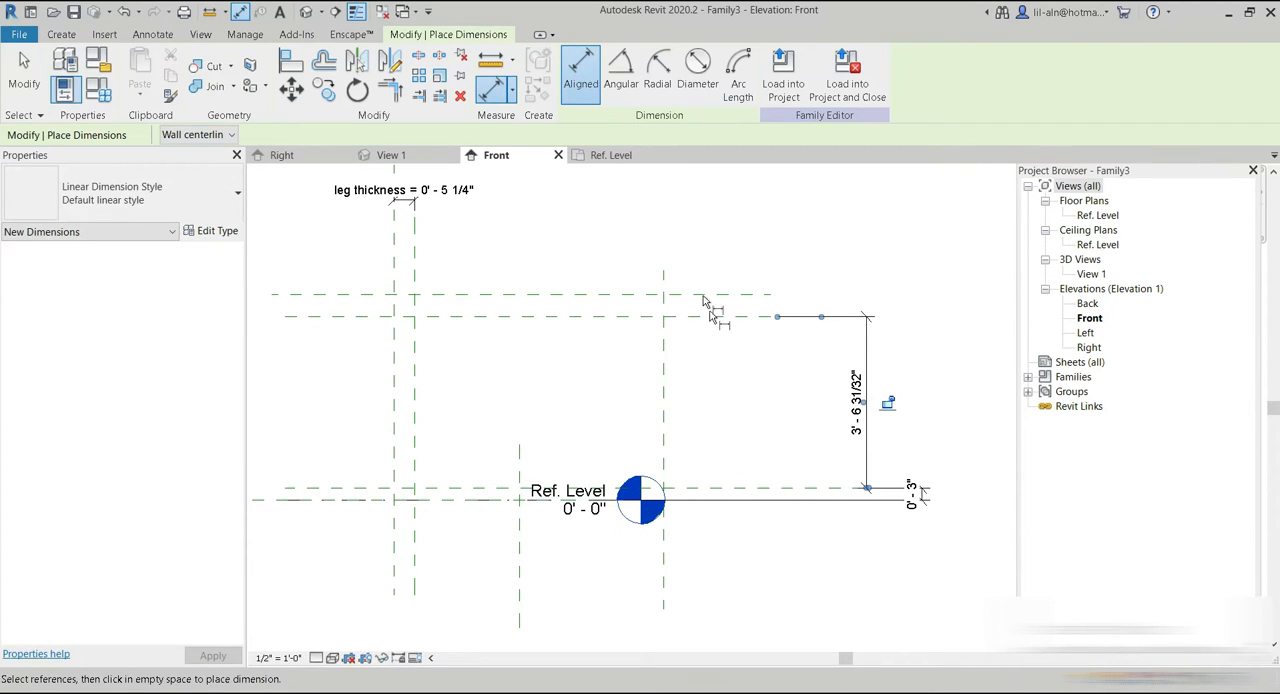
left_click(577, 318)
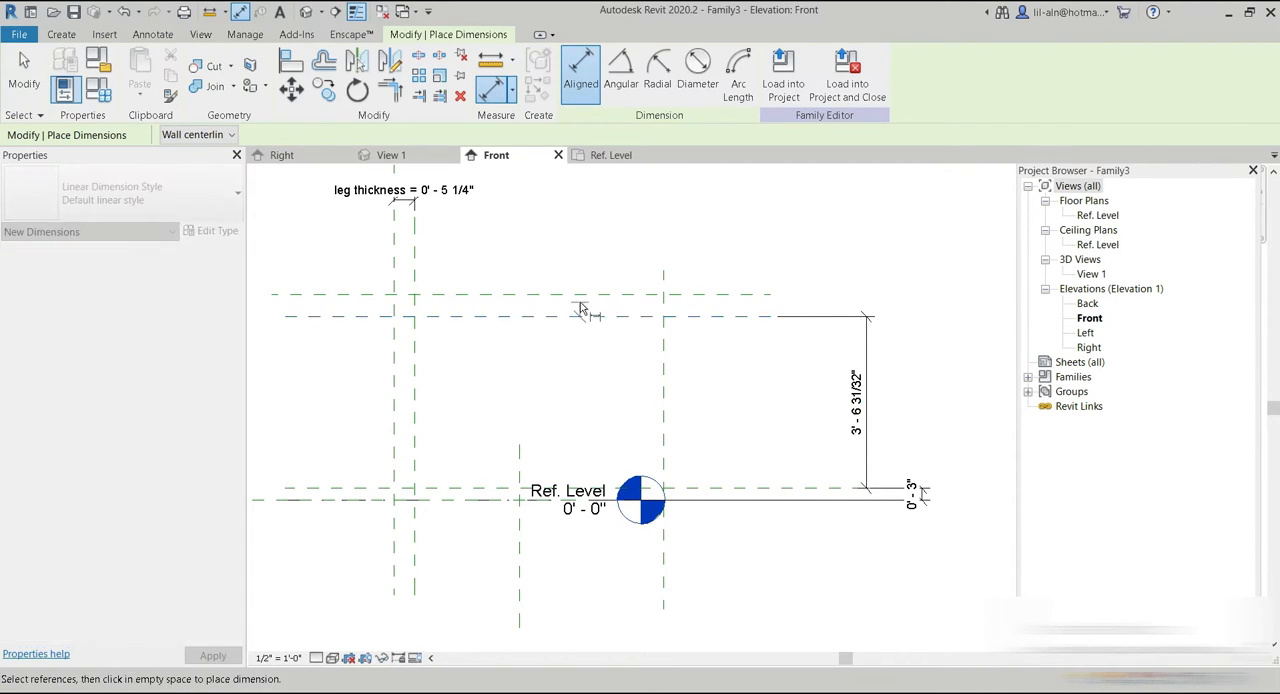
left_click(582, 295)
left_click(830, 300)
key("Escape")
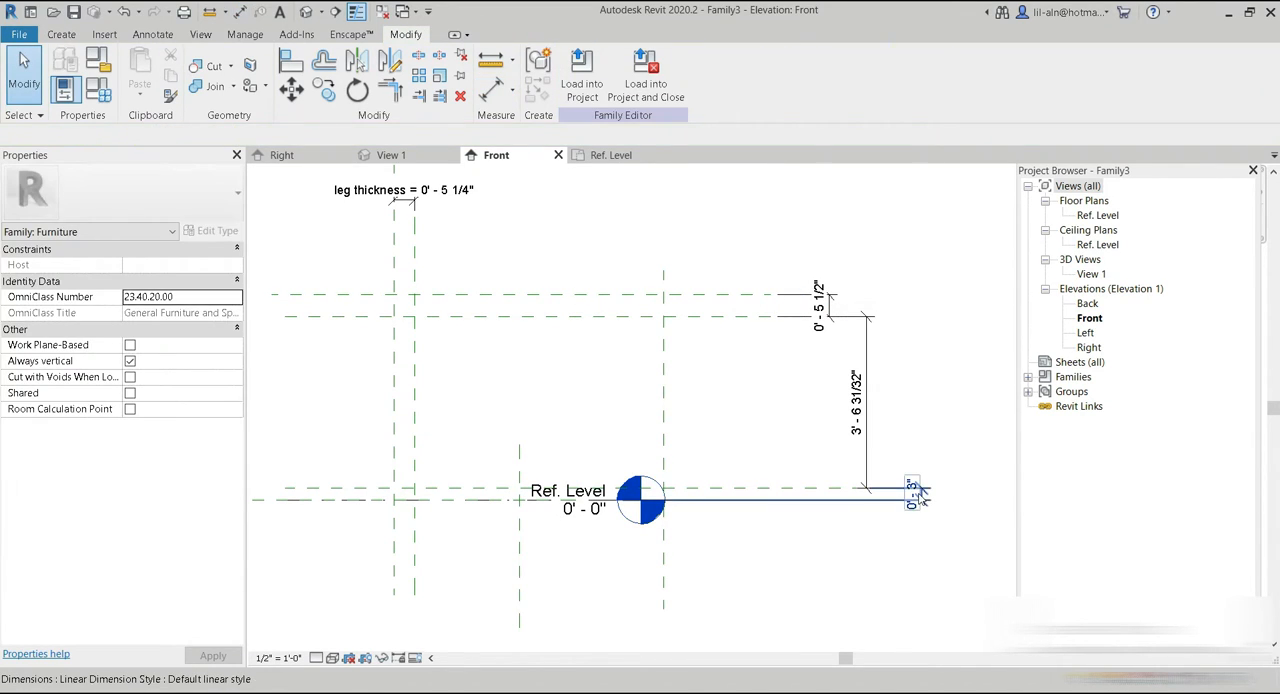
Label the dimension just above Ref. Level with a new instance family parameter named "3rd circle thickness".
left_click(915, 490)
left_click(738, 73)
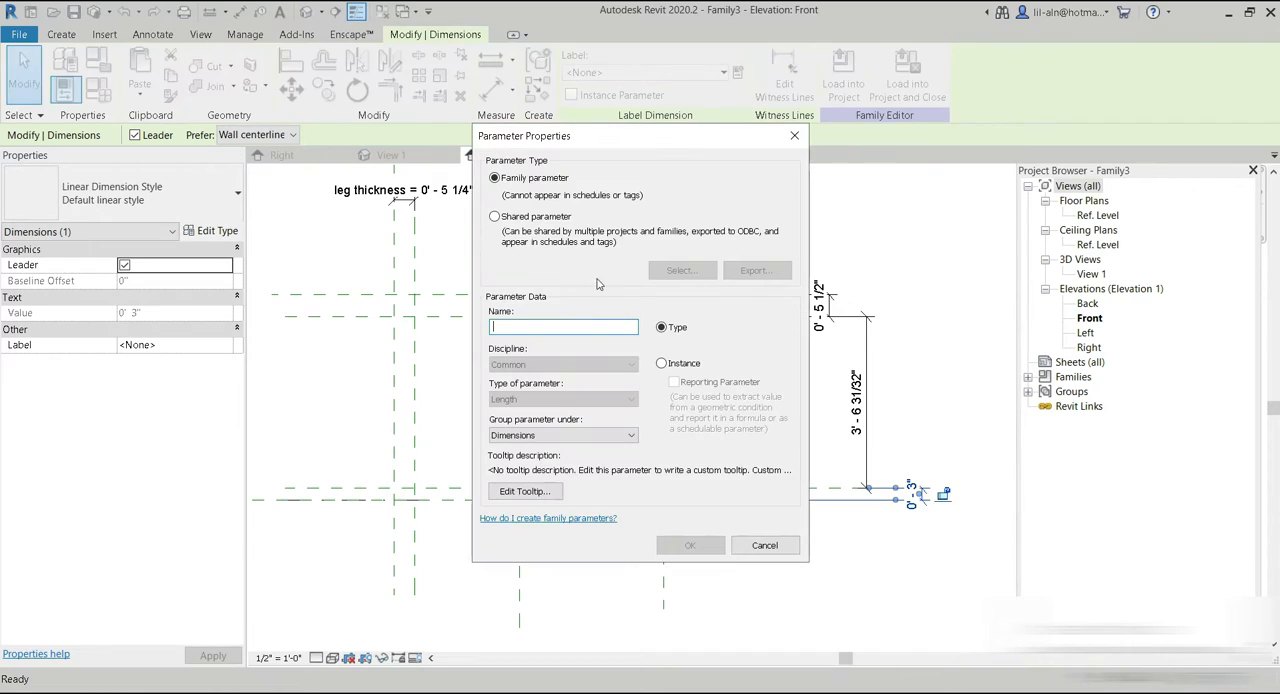
left_click(661, 363)
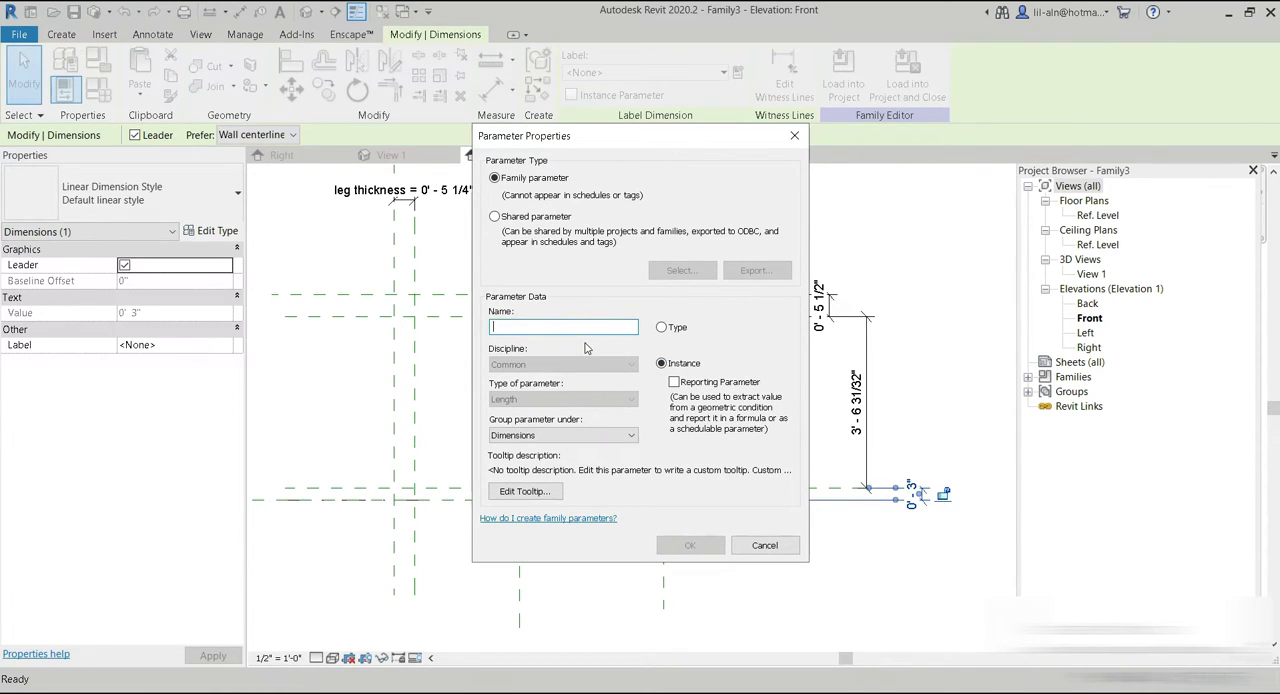
type("3rd circle thickness")
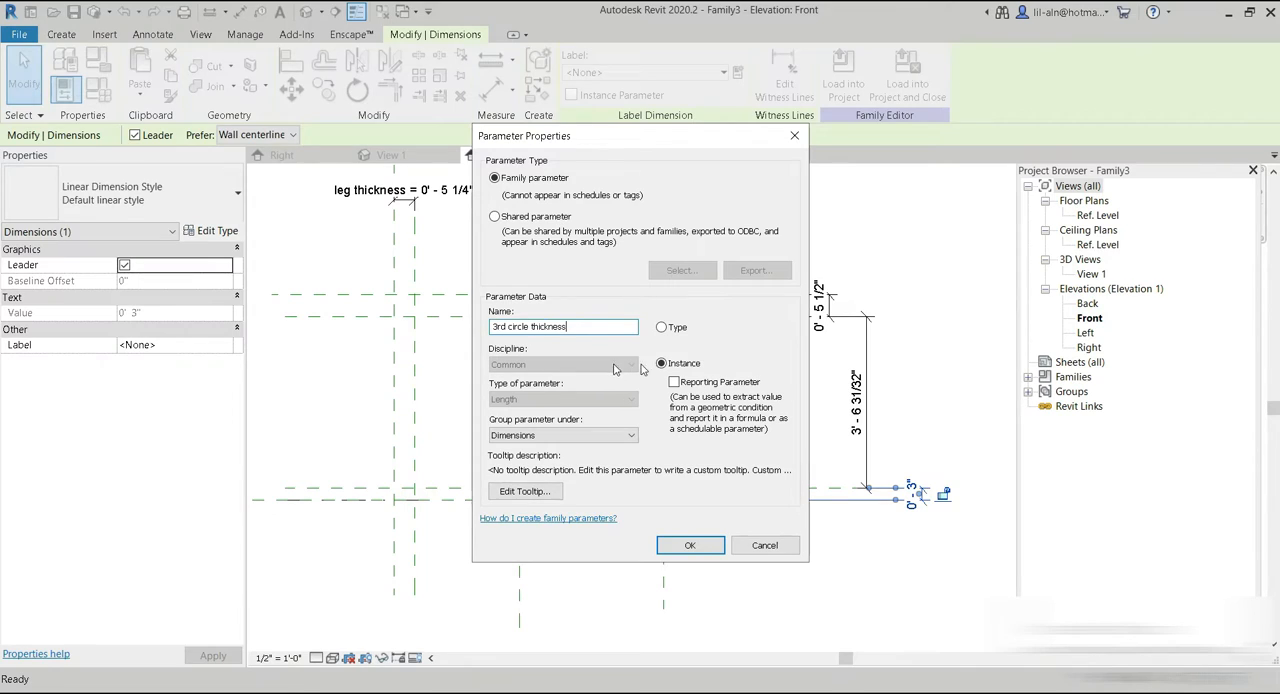
left_click(692, 545)
Label the dimension from the lowest reference plane to the lower tabletop plane with a new instance parameter named "leg height".
left_click(869, 449)
left_click(737, 73)
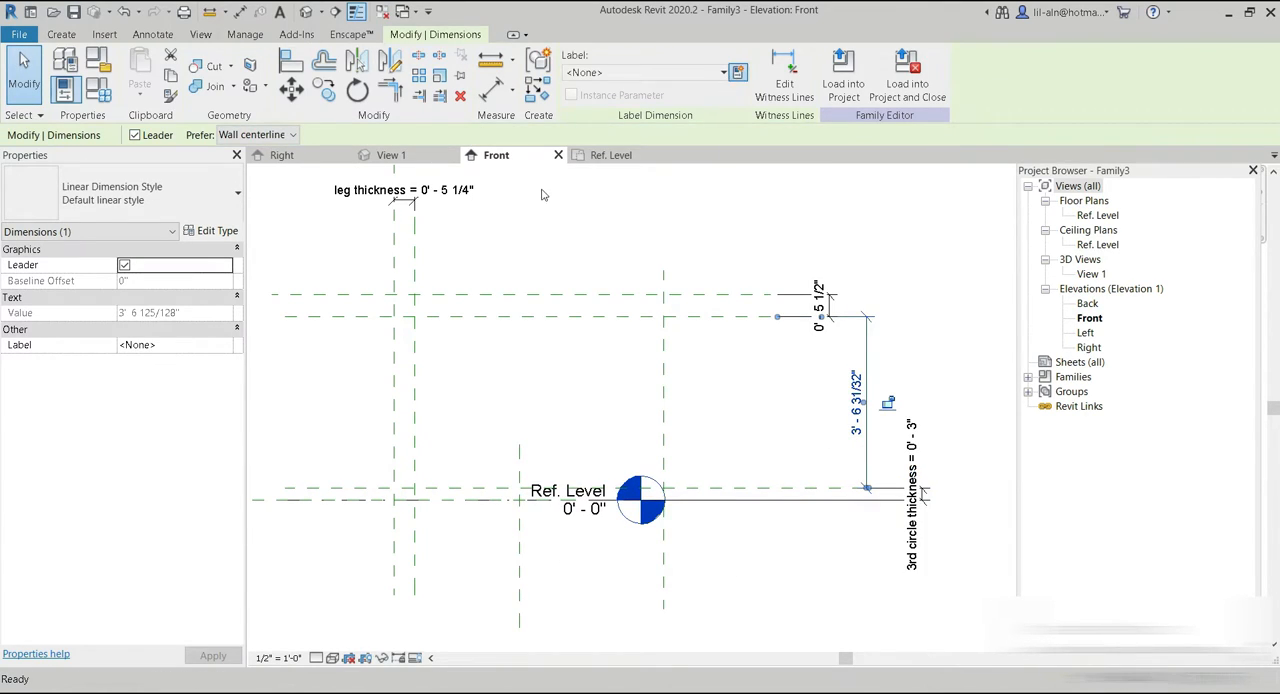
type("leg height")
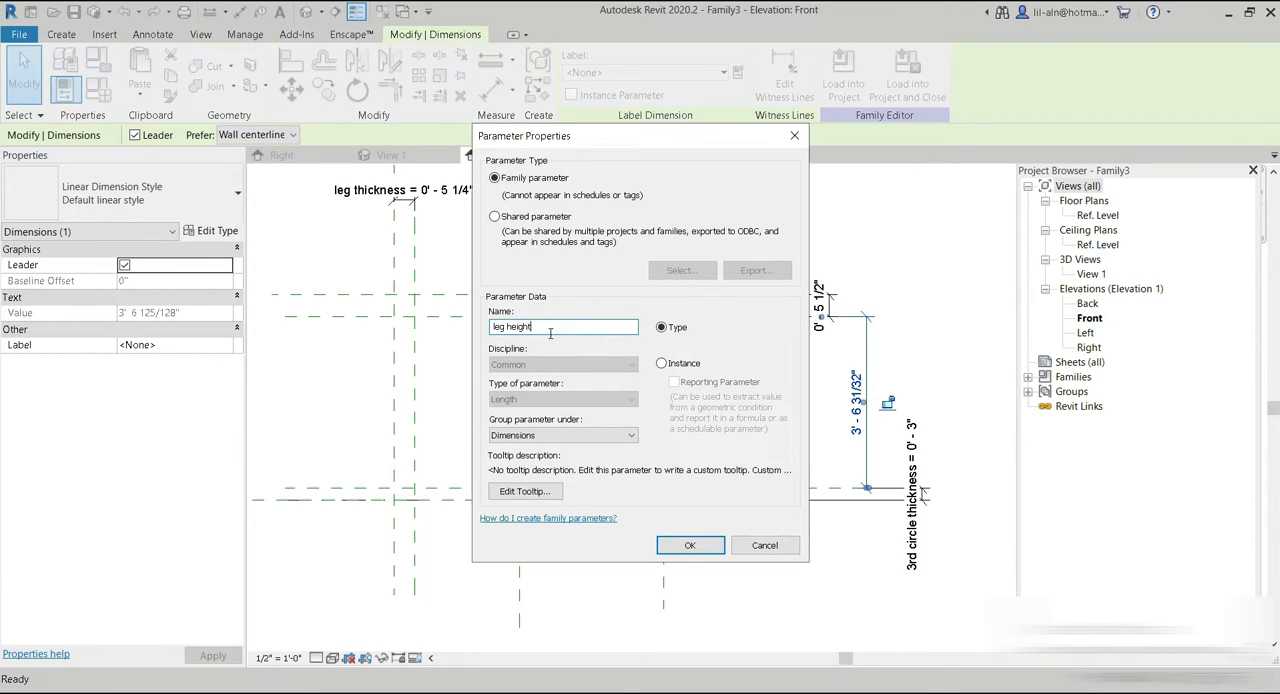
left_click(662, 364)
left_click(695, 545)
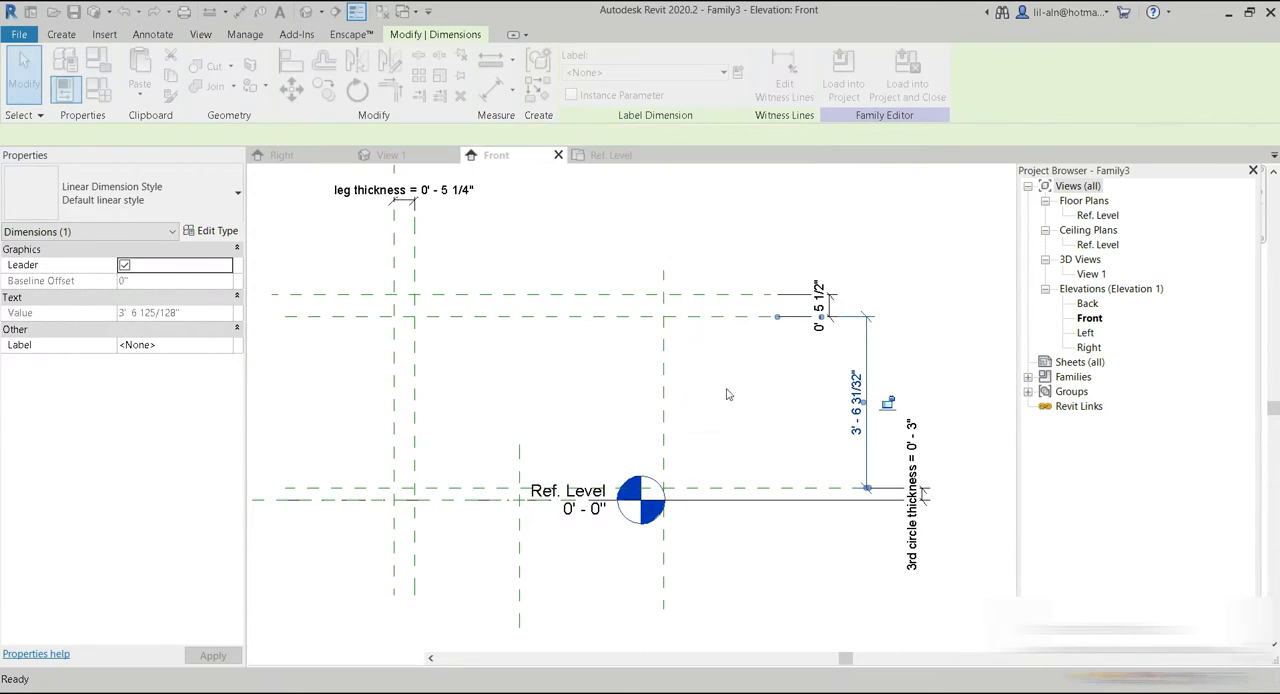
Label the dimension between the two tabletop planes with a new instance parameter named "1st circle thickness".
left_click(821, 292)
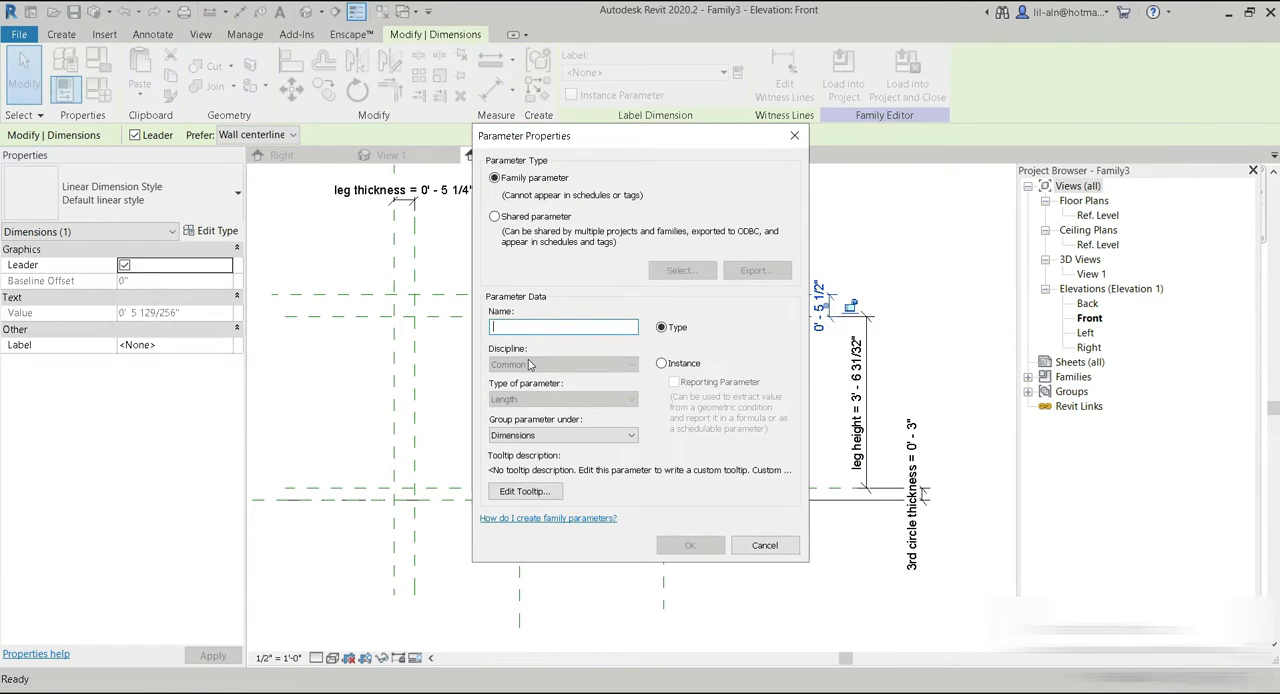
type("first")
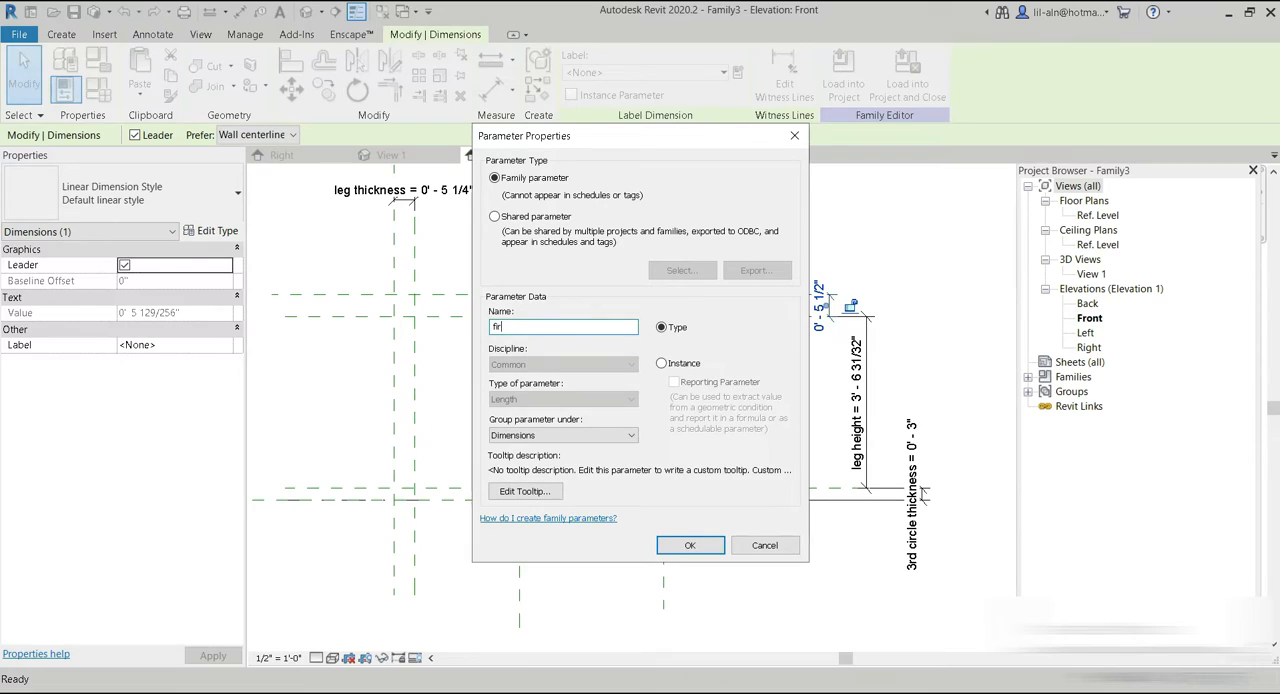
key("BackSpace")
key("BackSpace")
type("1s")
left_click(684, 366)
left_click(690, 545)
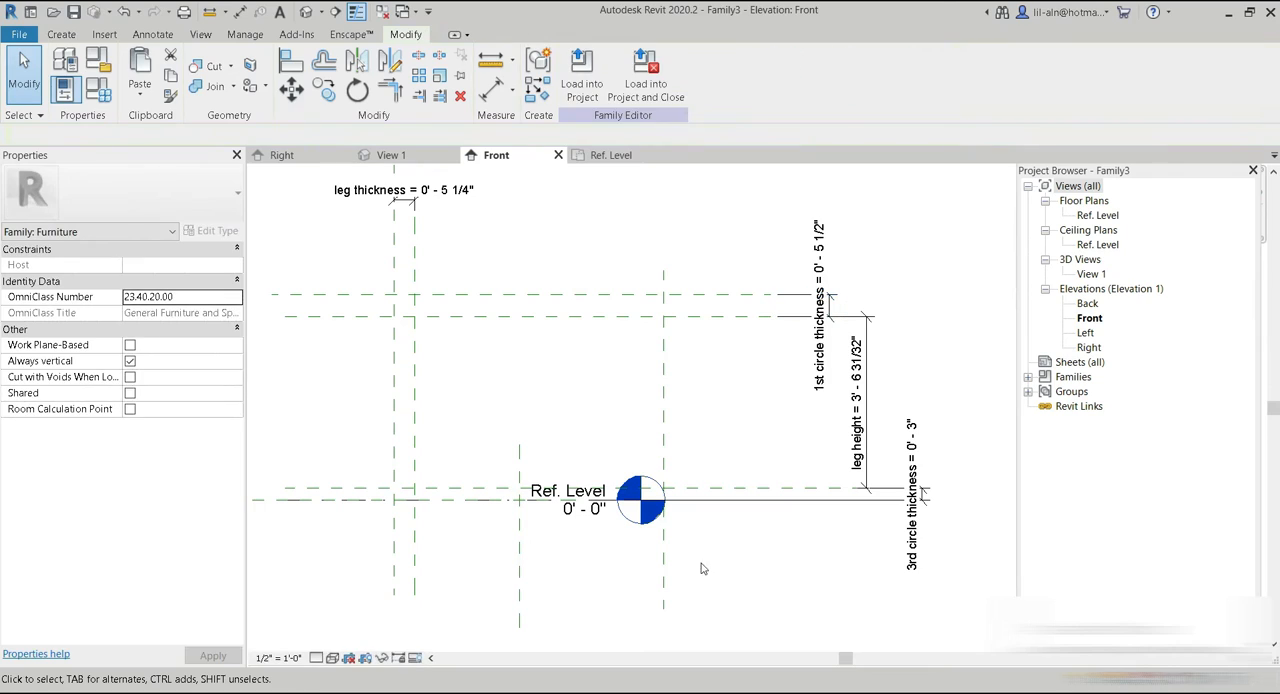
Try nudging the reference planes to test how the labelled dimensions respond, restoring their positions.
left_click(745, 490)
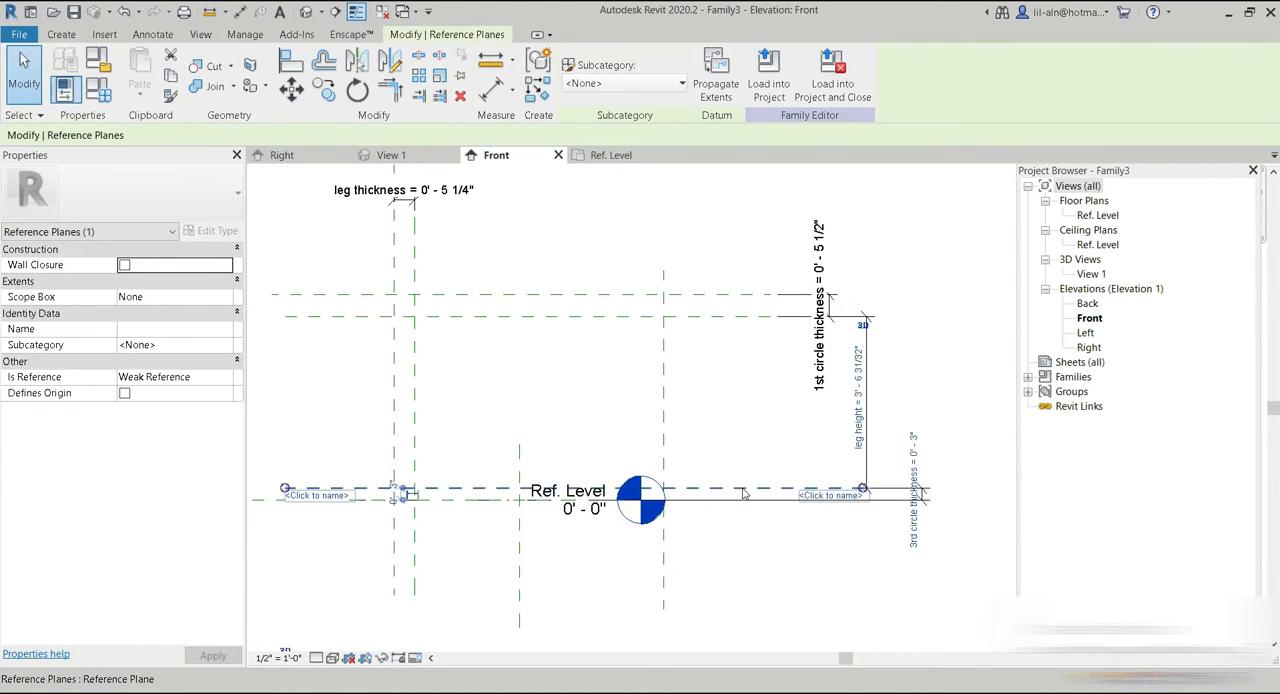
left_click(718, 313)
key("Down")
left_click(708, 295)
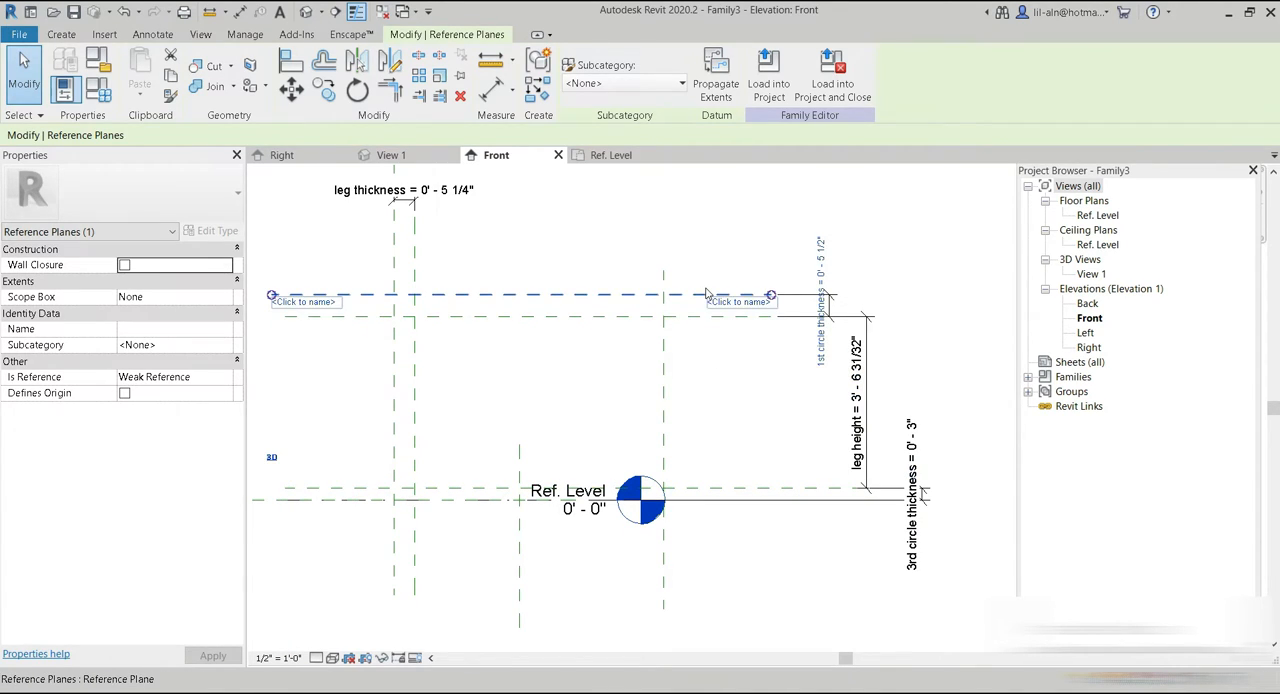
left_click(415, 266)
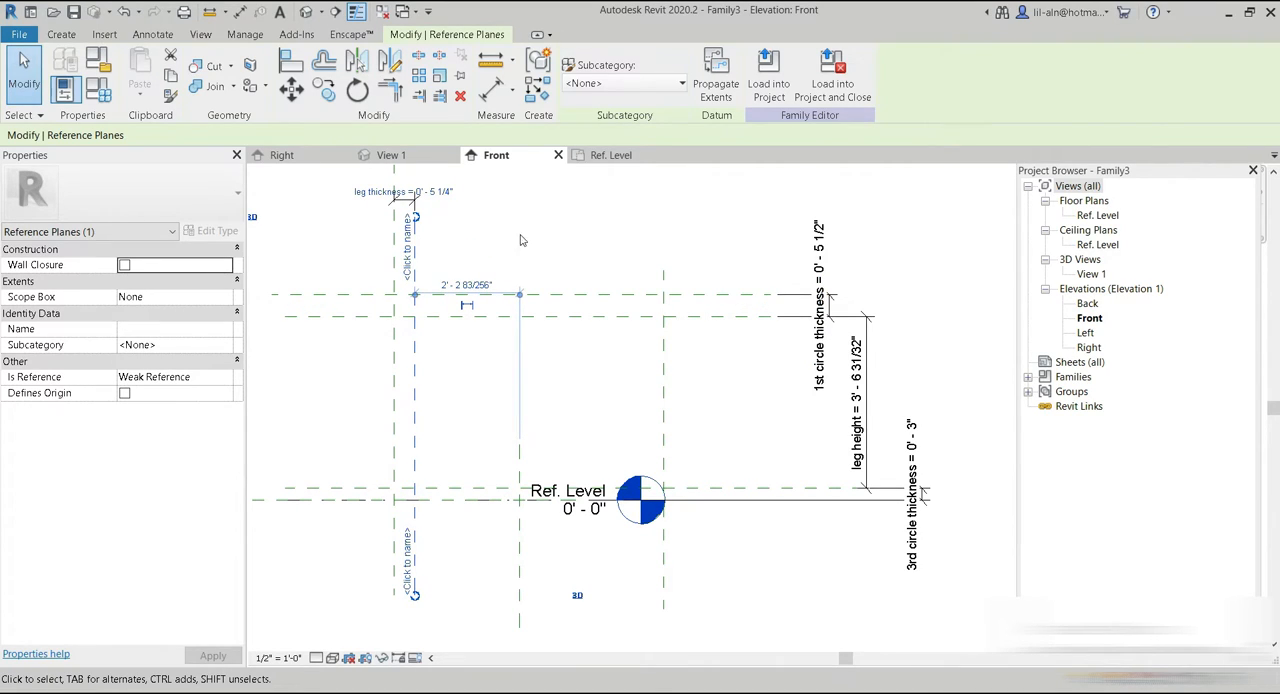
left_click(705, 317)
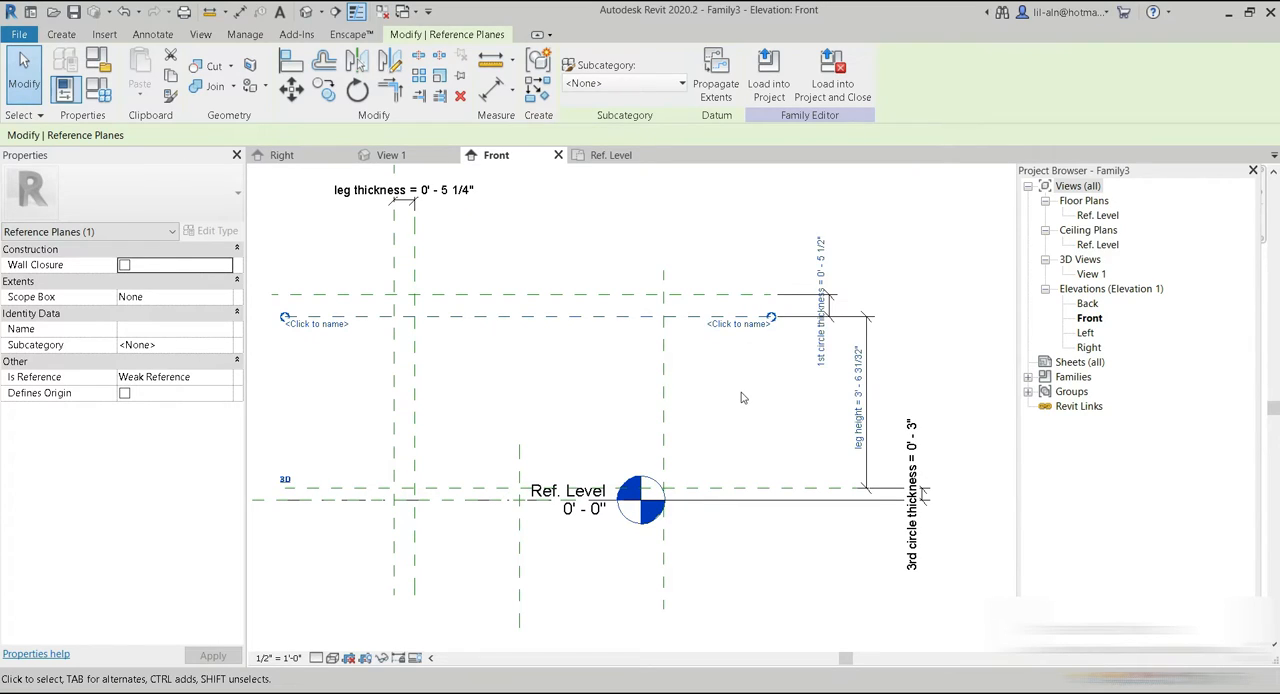
left_click(701, 292)
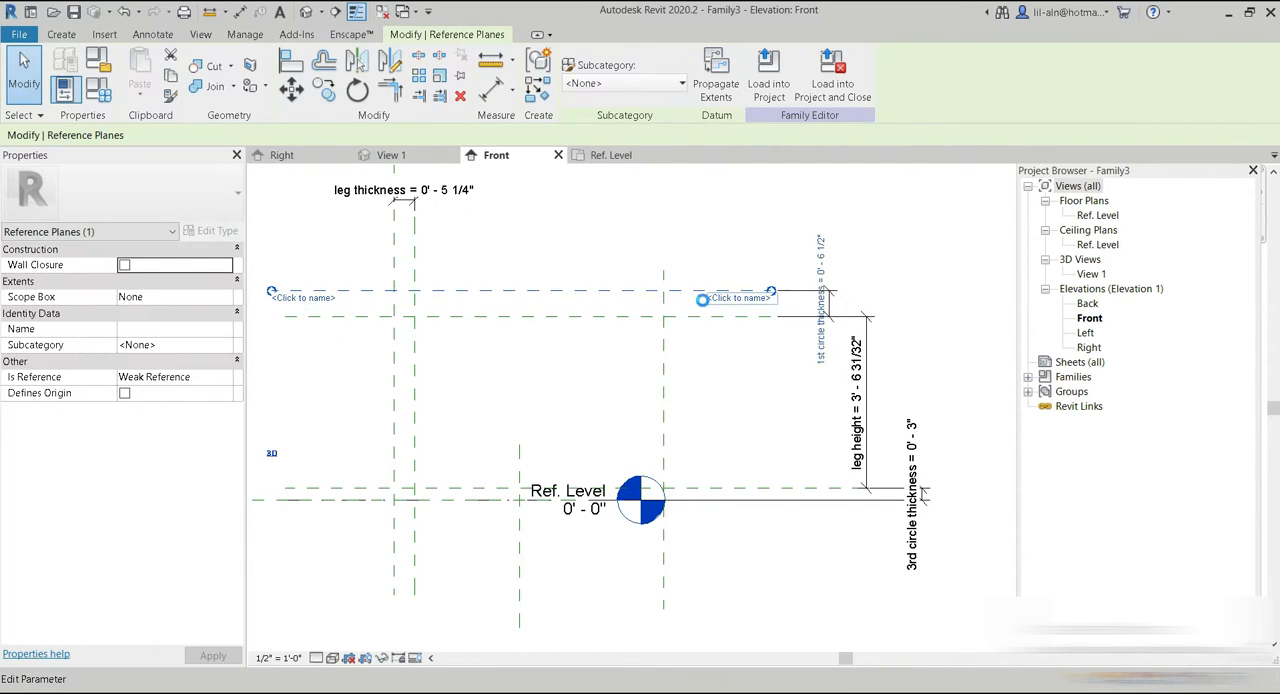
left_click(695, 413)
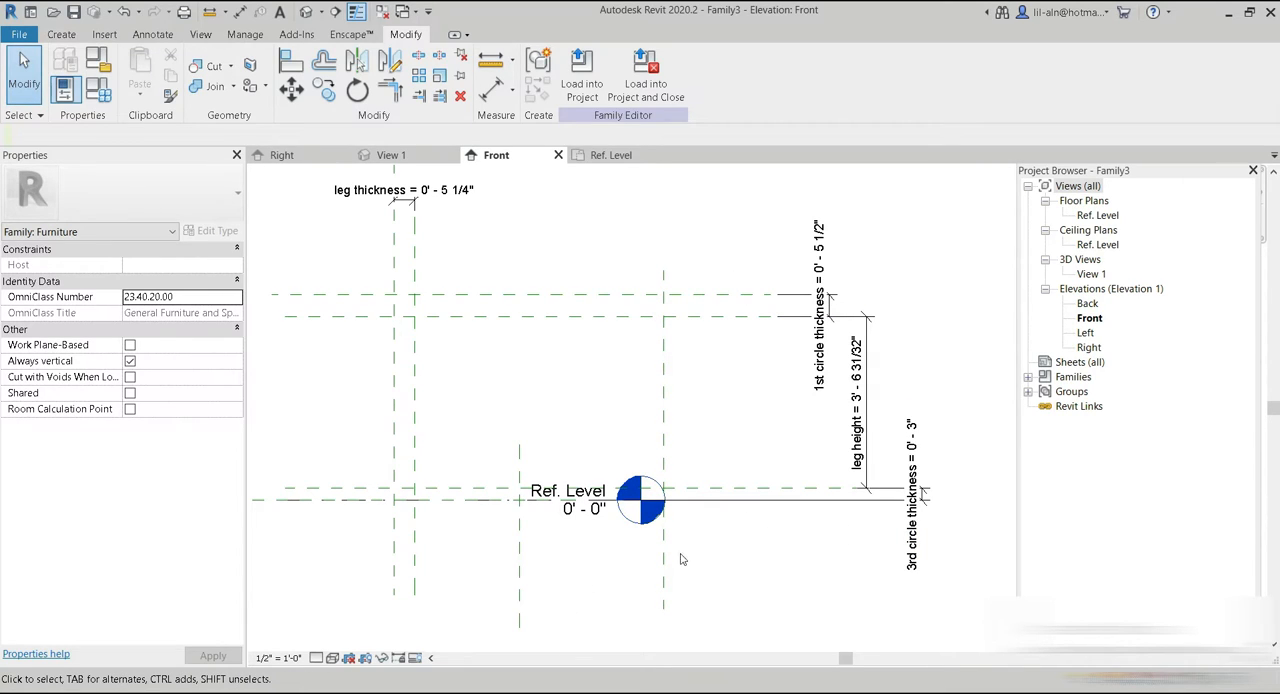
left_click(785, 489)
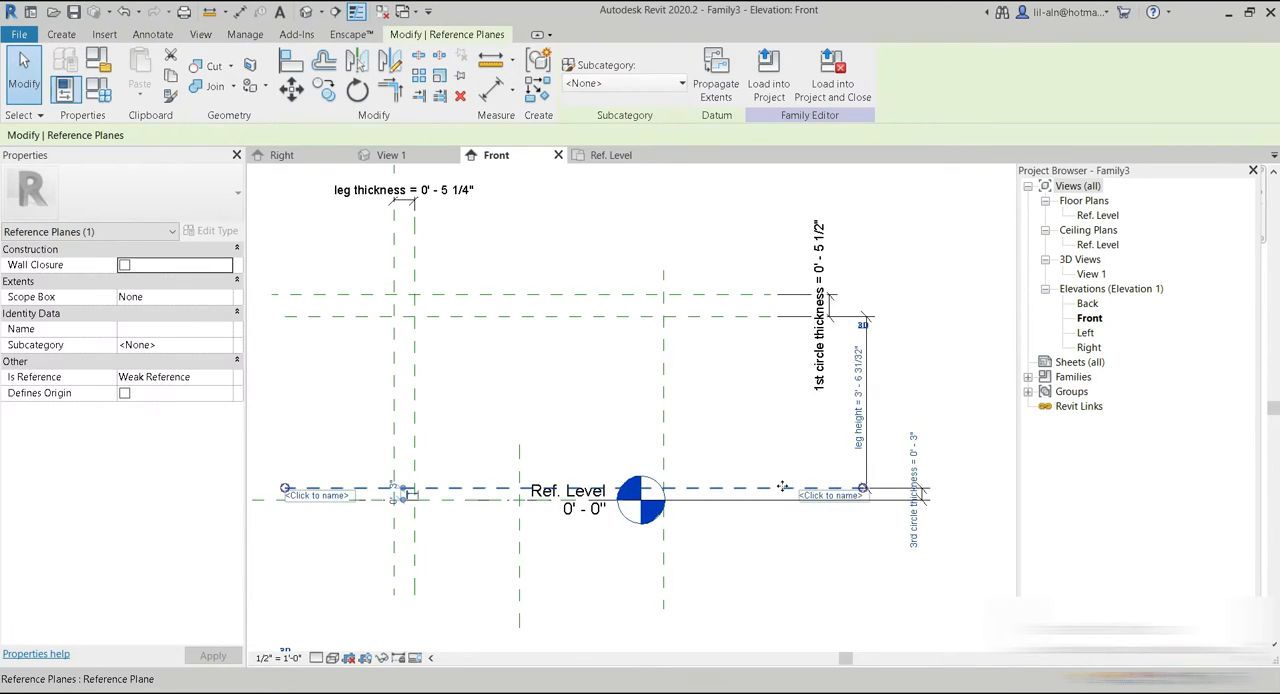
left_click(786, 543)
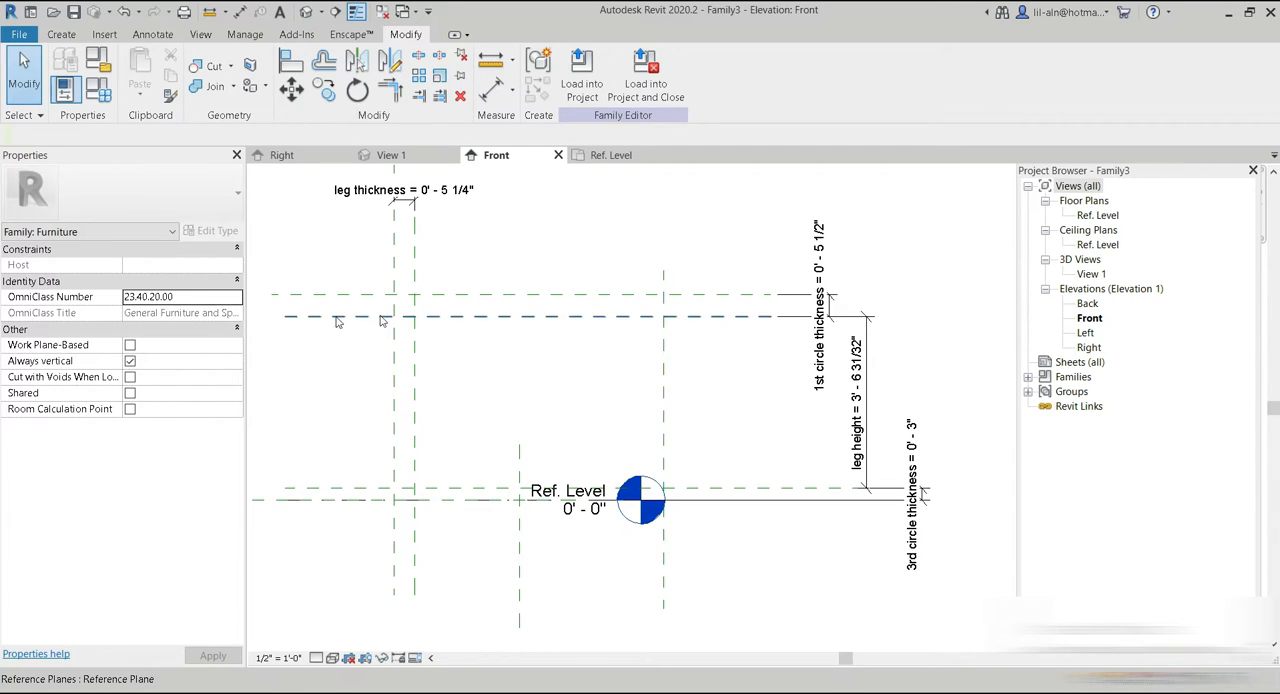
Add an aligned dimension between the center plane and the farthest vertical reference plane, placed above the tabletop planes.
left_click(52, 34)
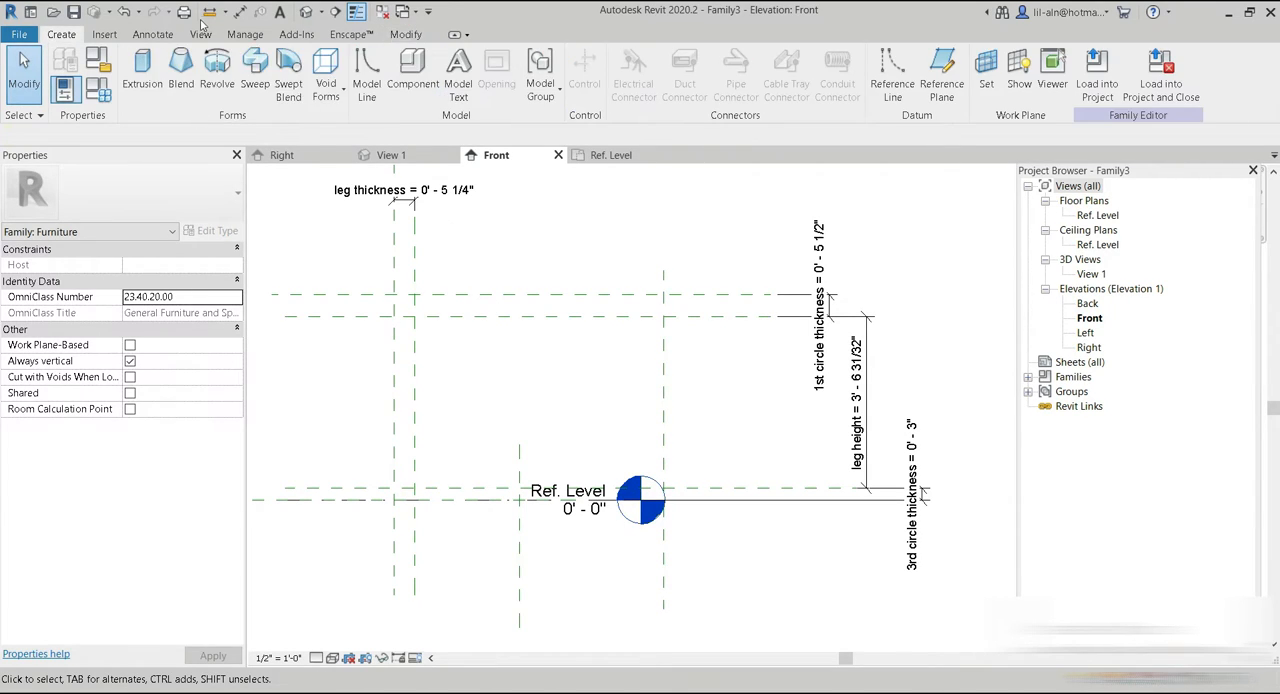
left_click(240, 11)
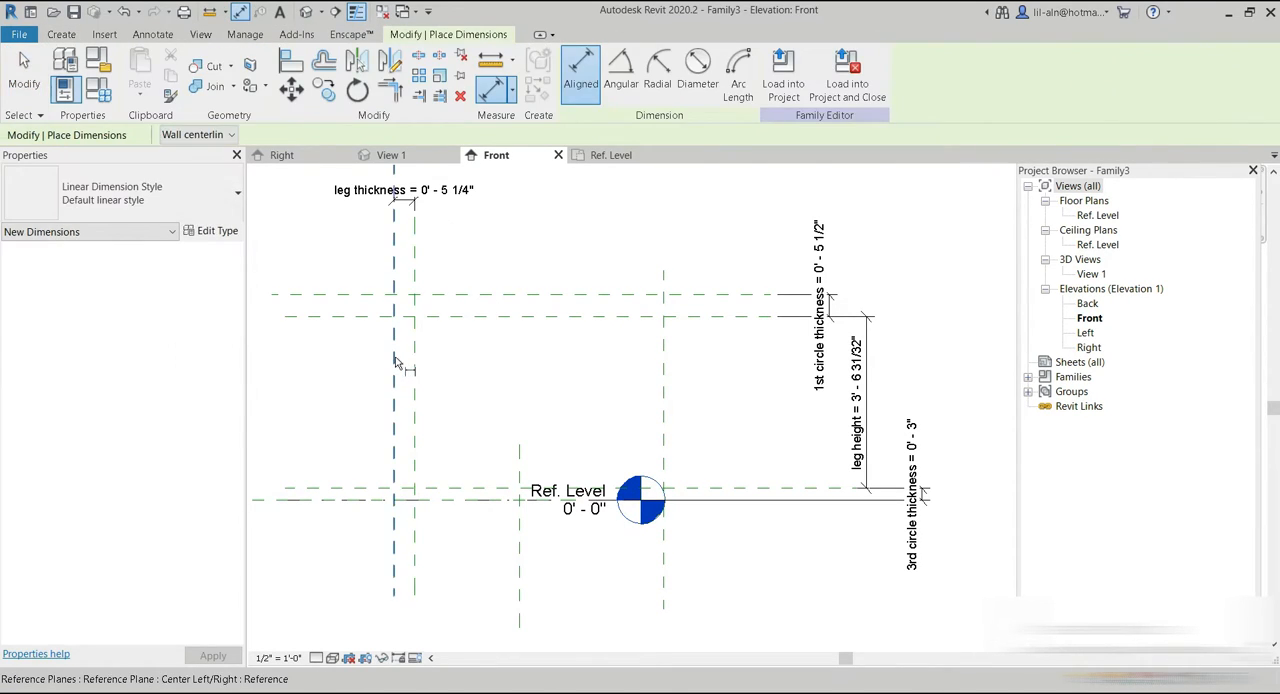
left_click(394, 350)
left_click(663, 365)
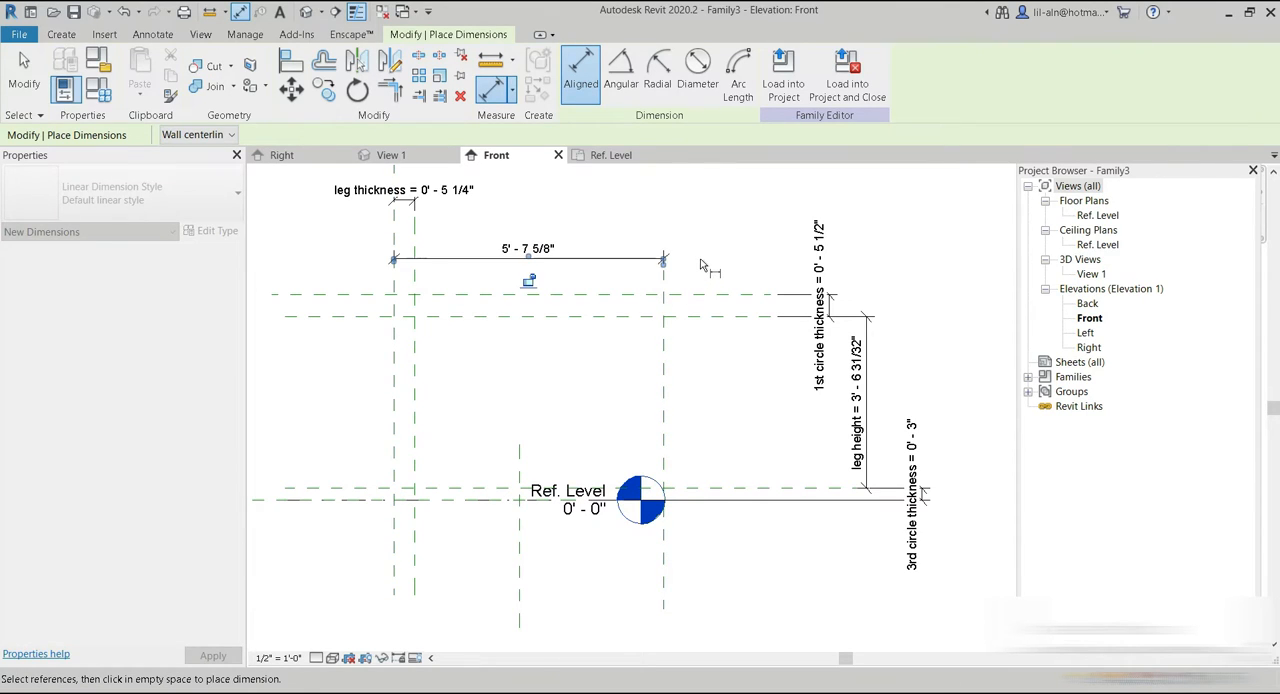
left_click(670, 258)
key("Escape")
key("Escape")
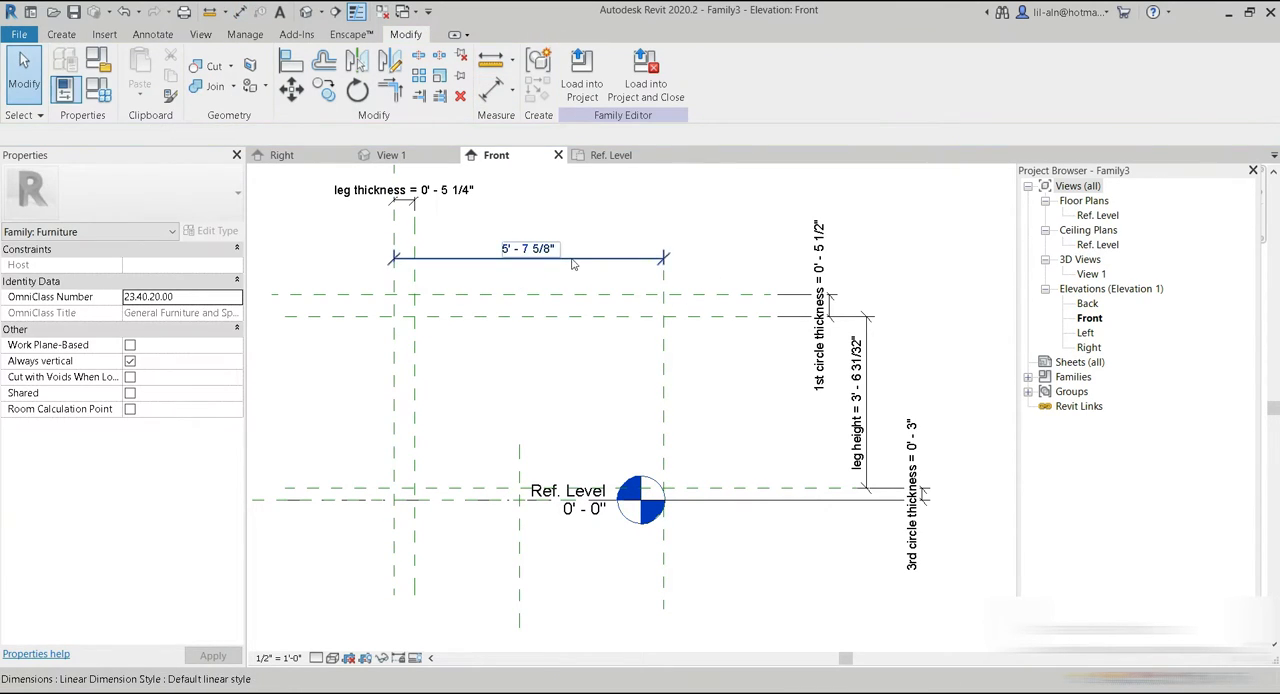
Move the new horizontal dimension below the reference planes and label it with a new instance parameter named "2nd circle radius".
left_click(578, 255)
scroll(617, 246, "down", 2)
left_click_drag(610, 224, 614, 525)
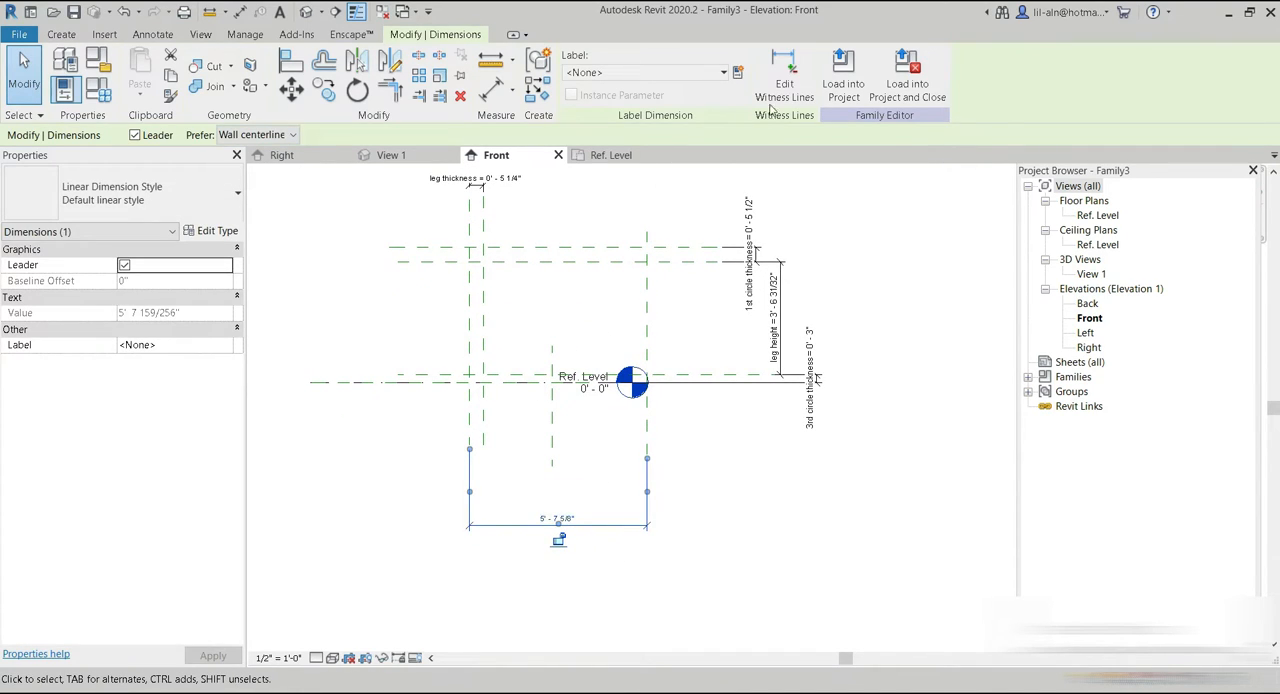
left_click(737, 72)
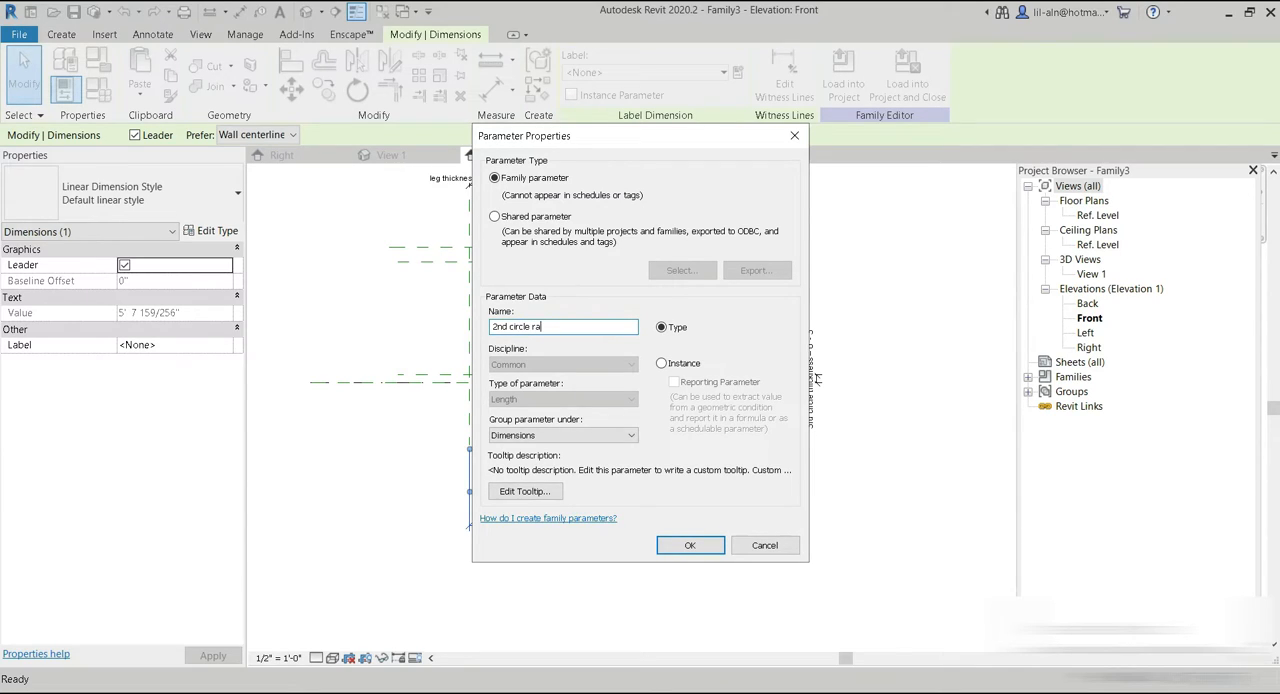
left_click(675, 366)
left_click(690, 545)
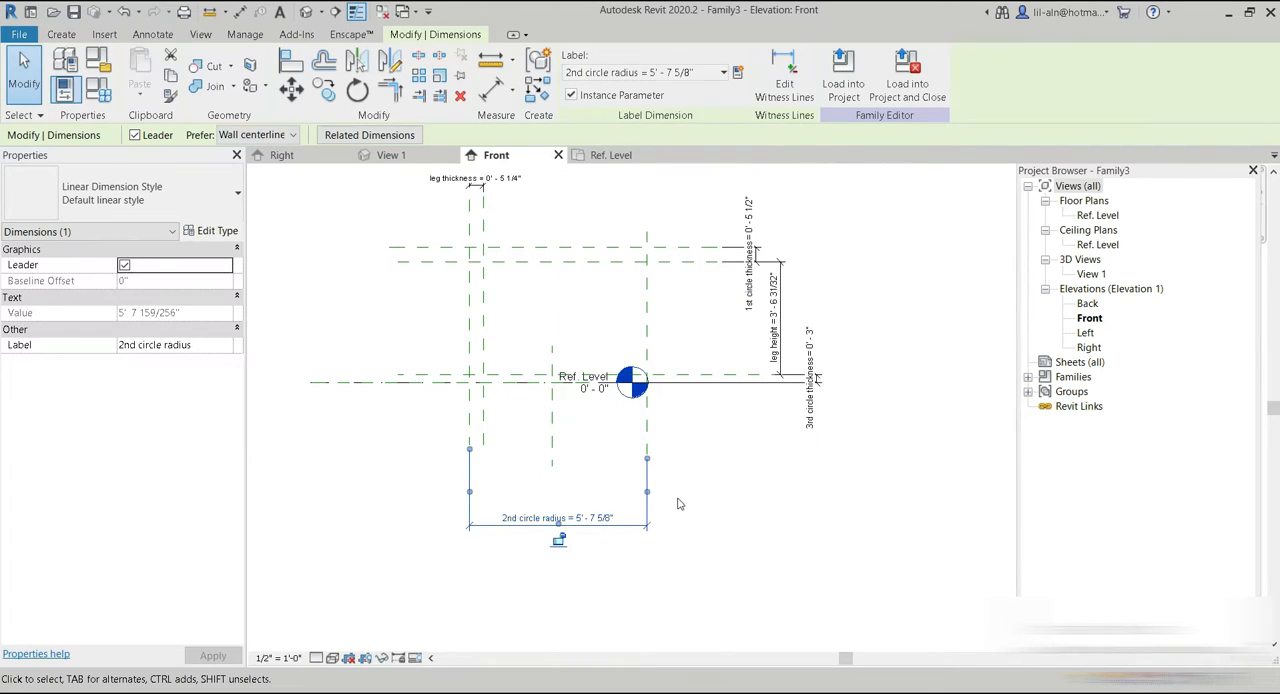
left_click(733, 475)
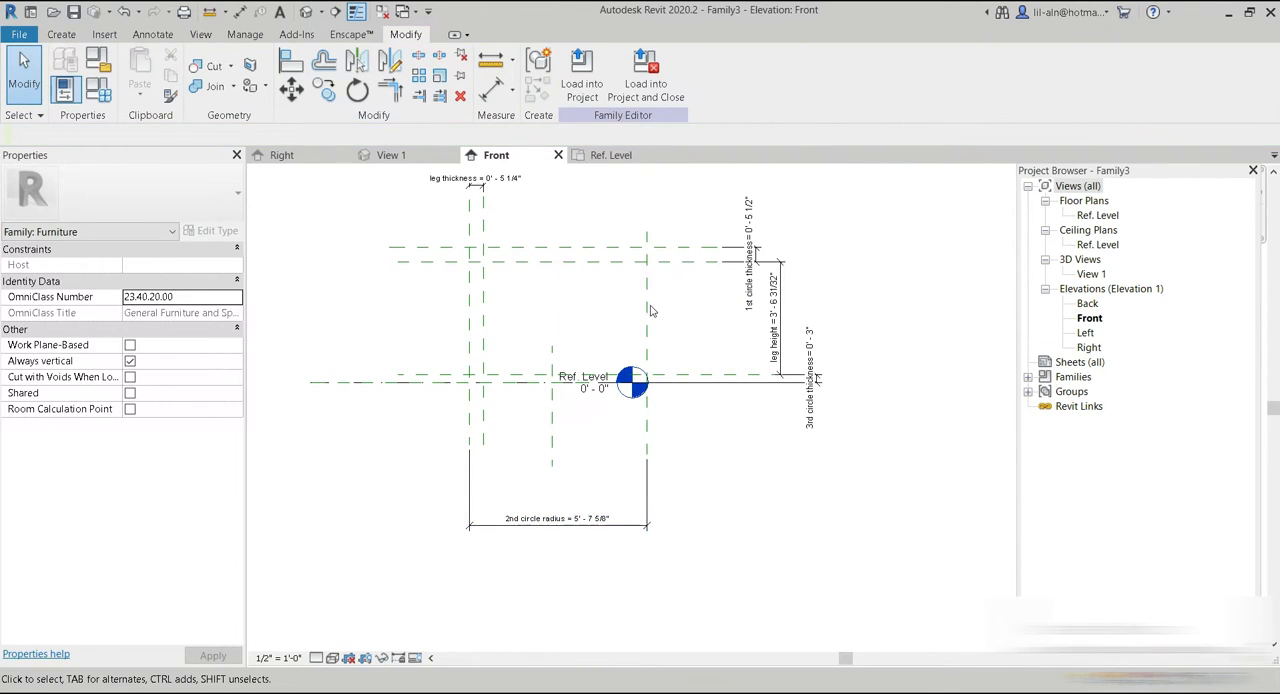
Dimension the center plane to the short vertical reference plane below the view, labelling it with a new instance parameter named "3rd circle radius".
left_click(490, 90)
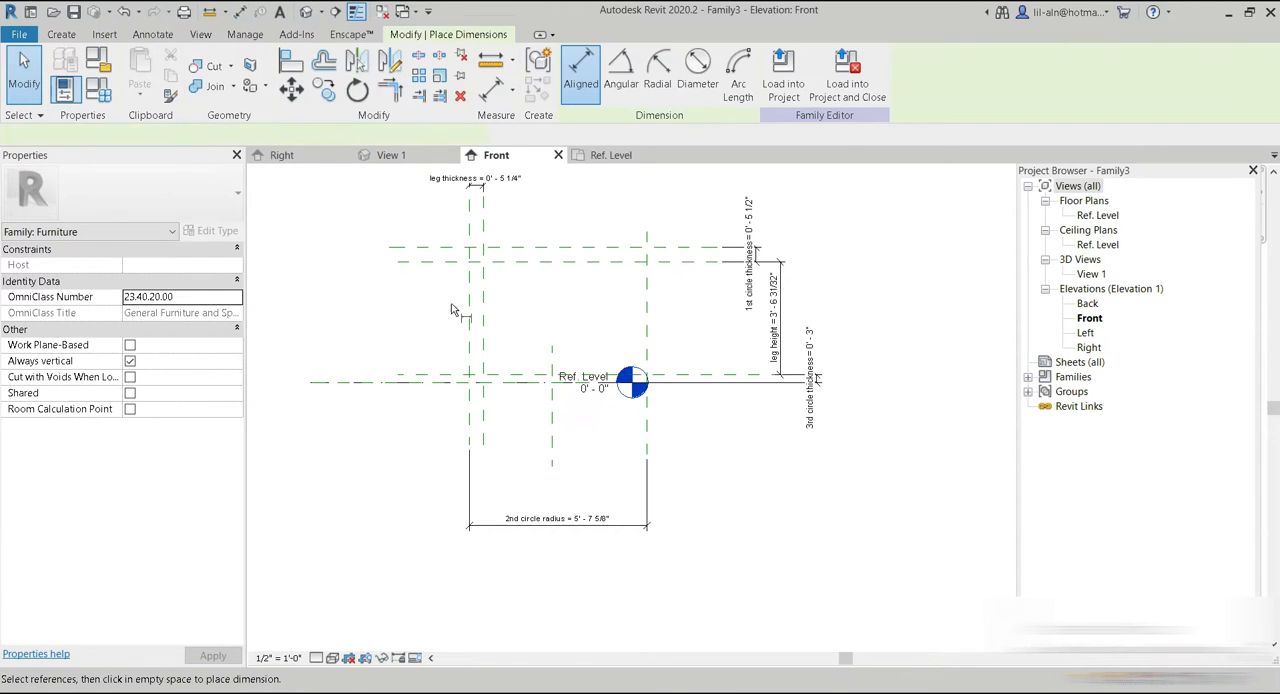
left_click(551, 368)
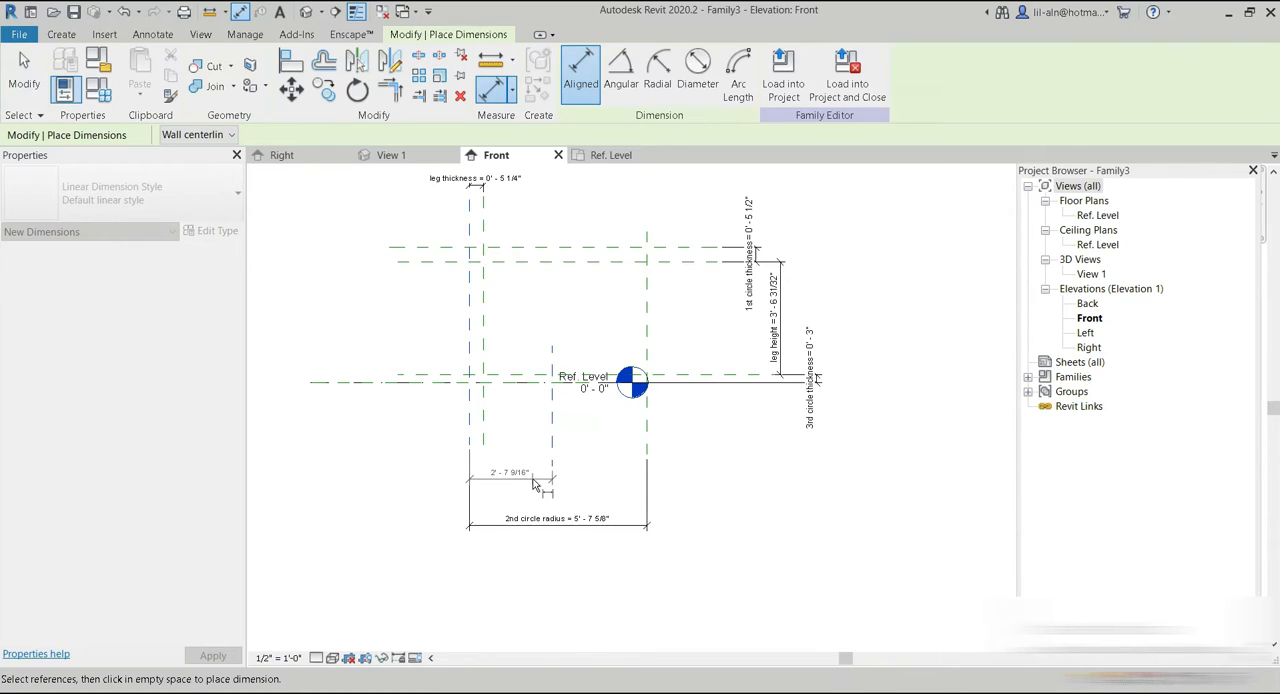
left_click(535, 484)
left_click(24, 70)
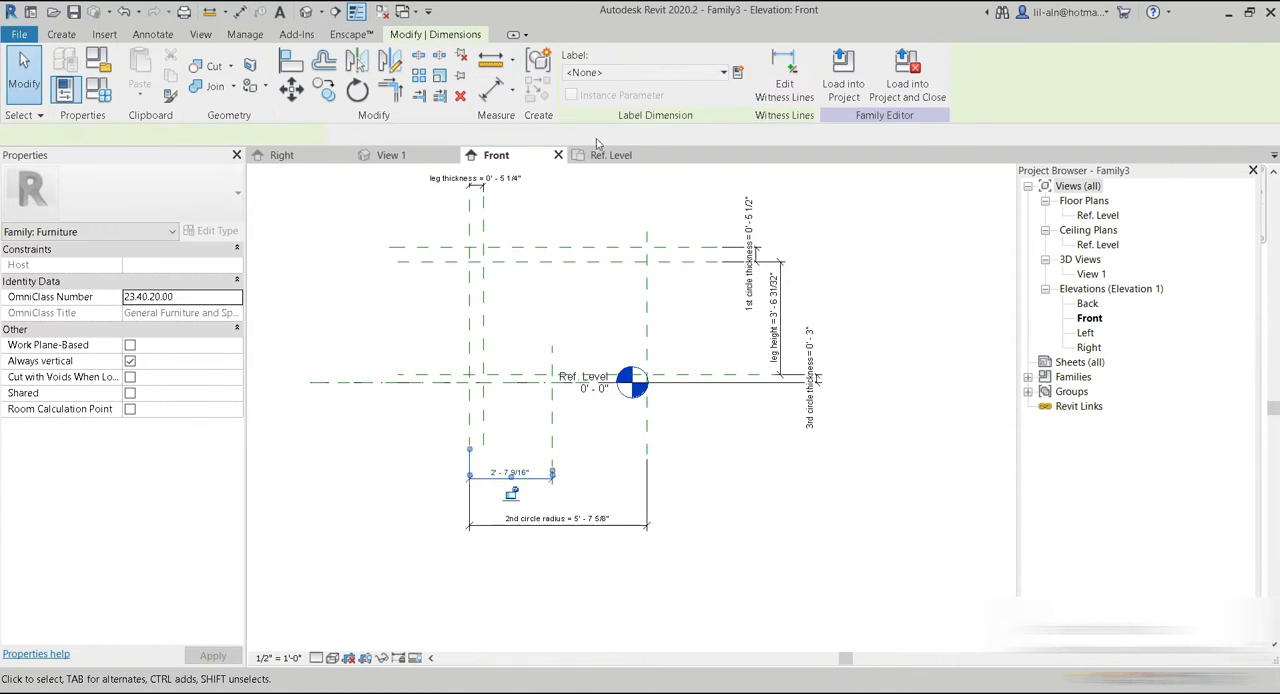
left_click(737, 72)
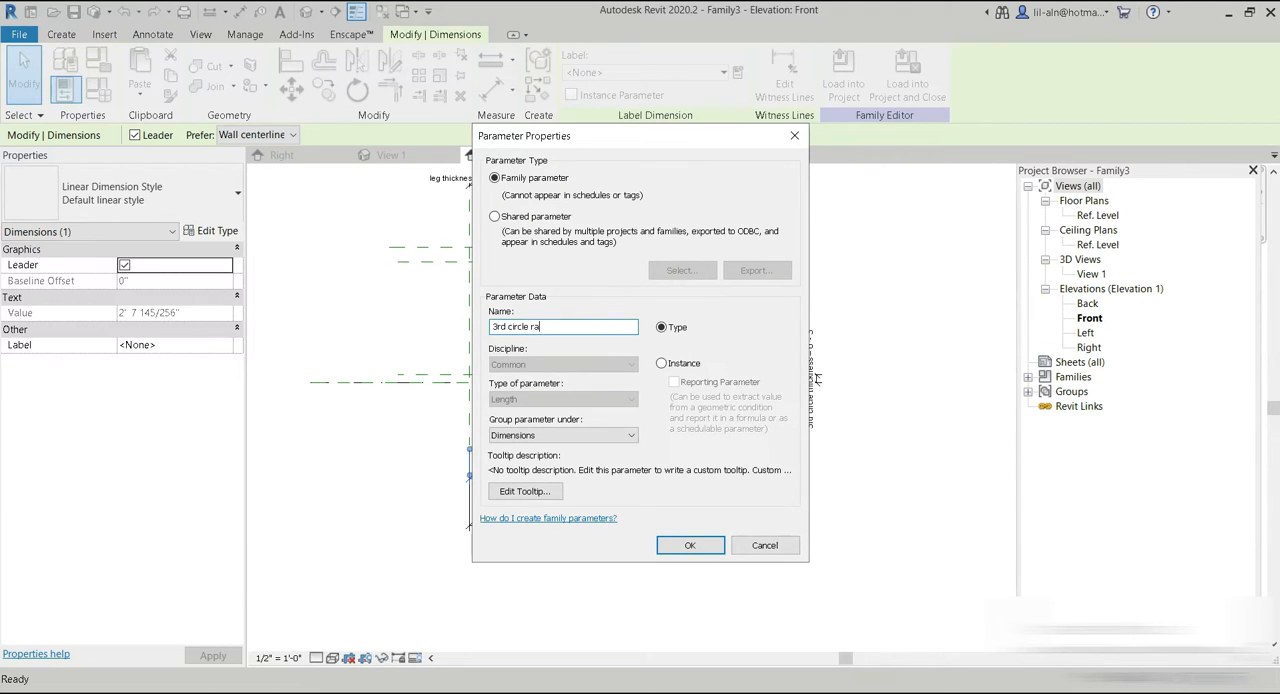
left_click(685, 363)
left_click(685, 545)
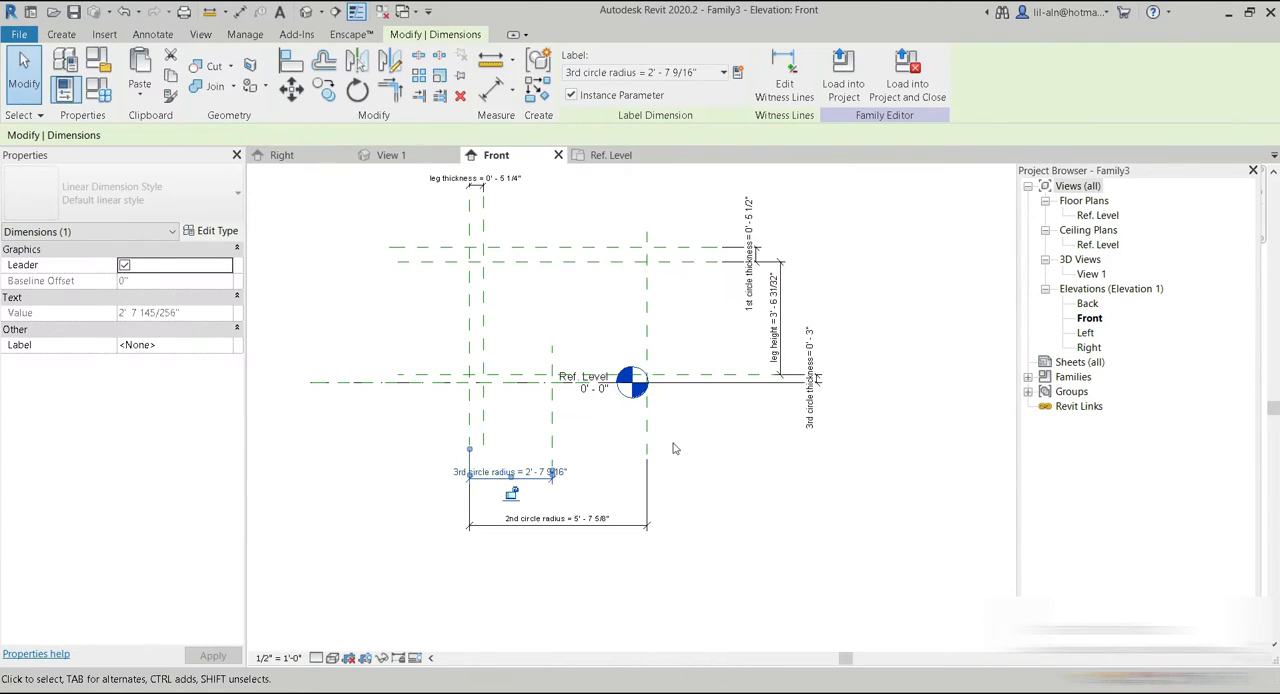
left_click(556, 437)
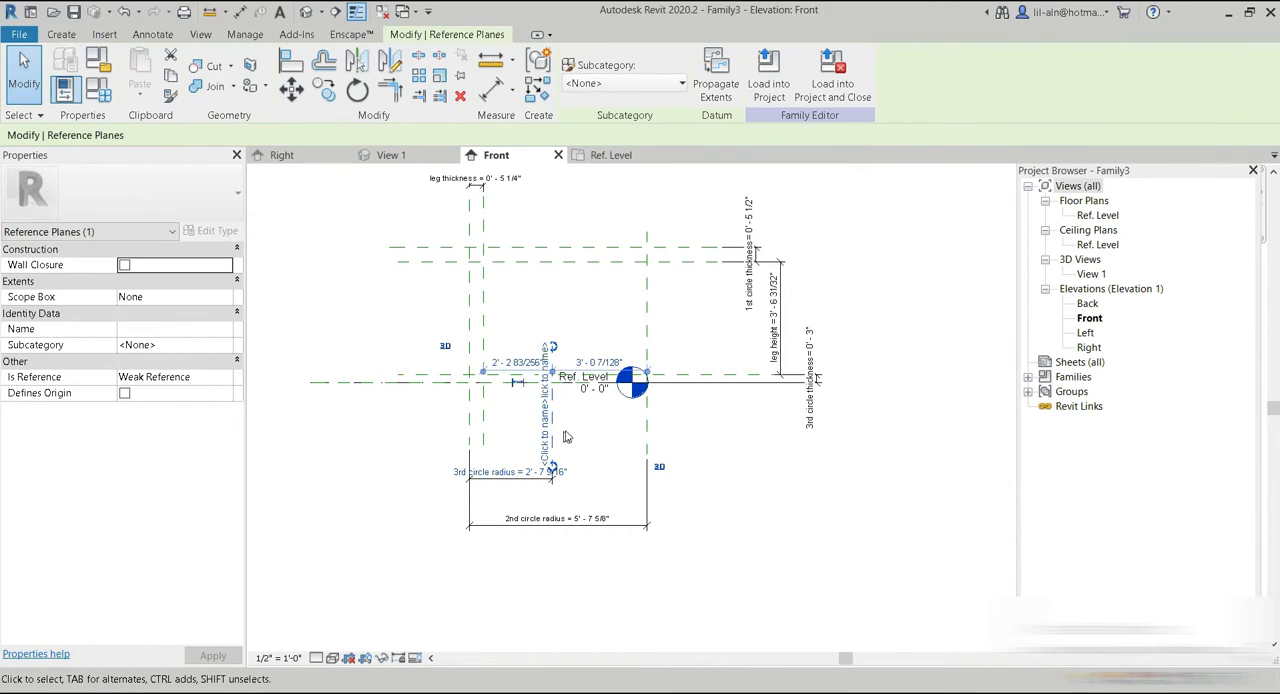
left_click(646, 426)
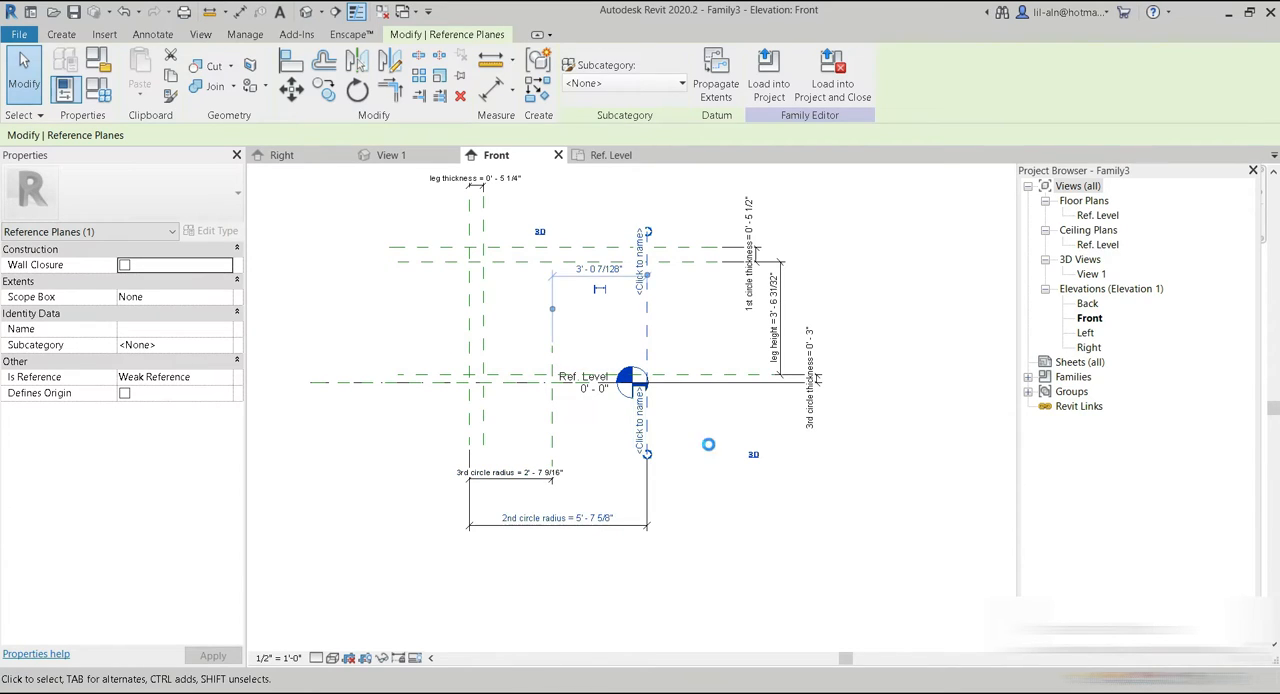
left_click(484, 422)
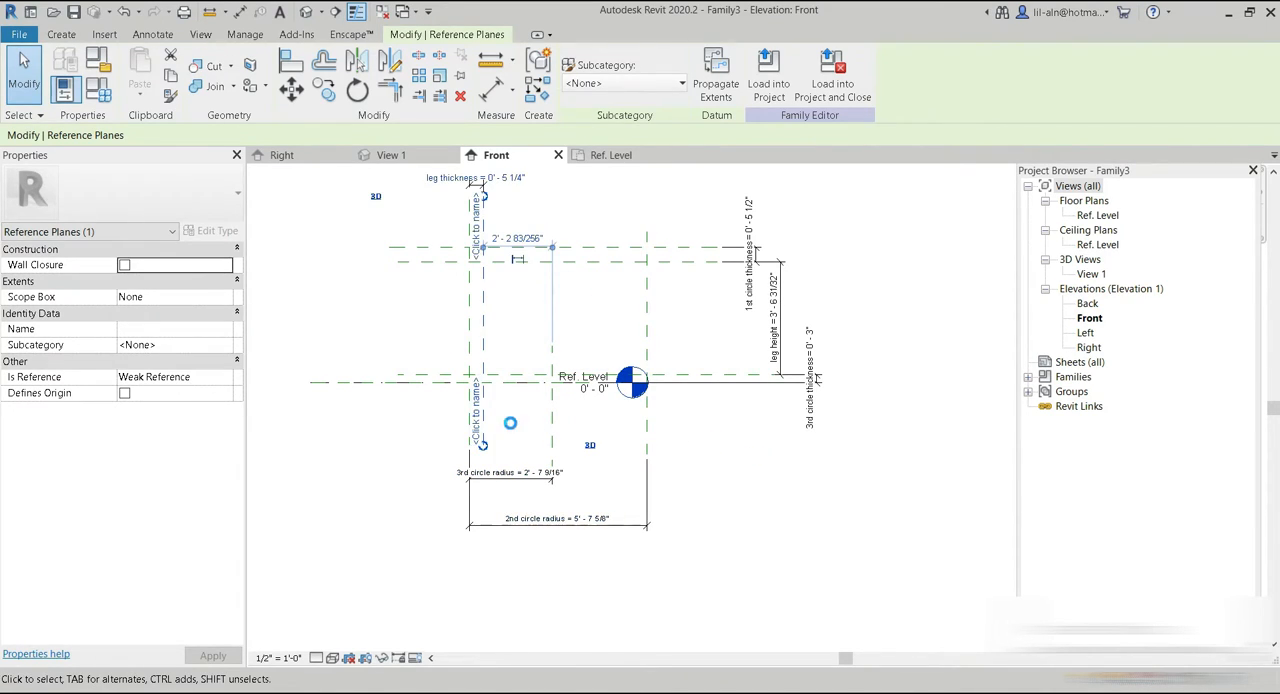
left_click(763, 527)
middle_click_drag(766, 506, 773, 546)
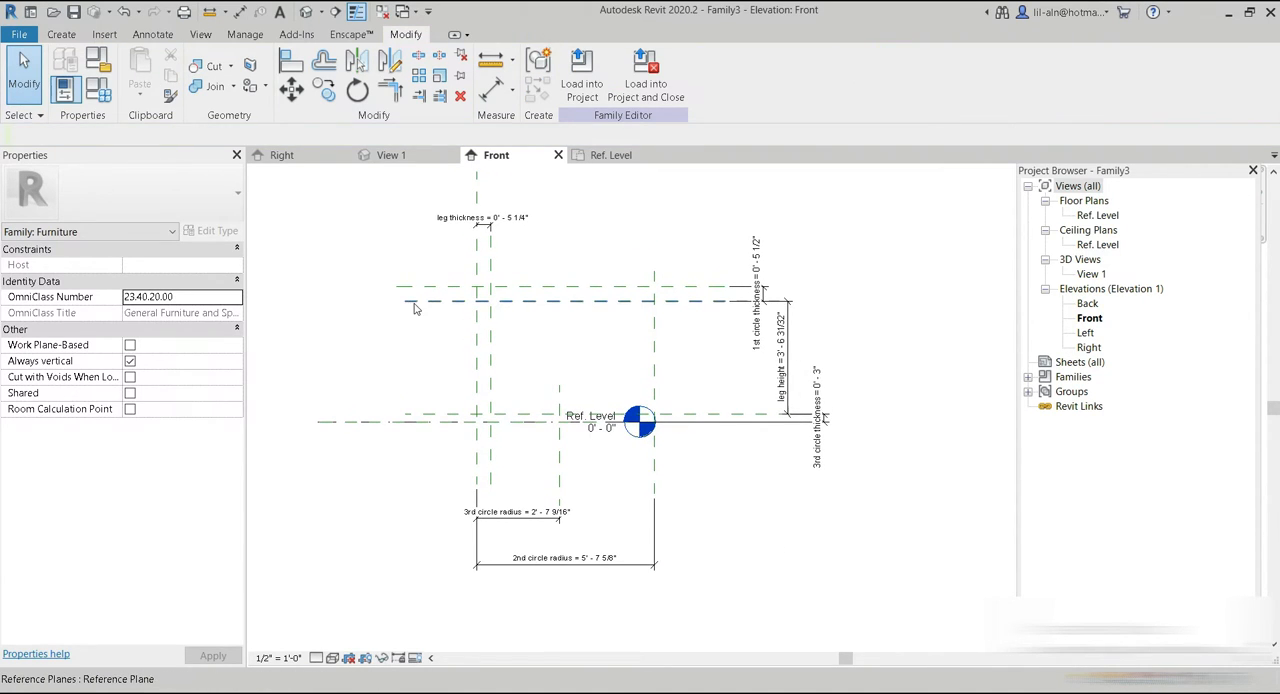
middle_click_drag(438, 349, 460, 382)
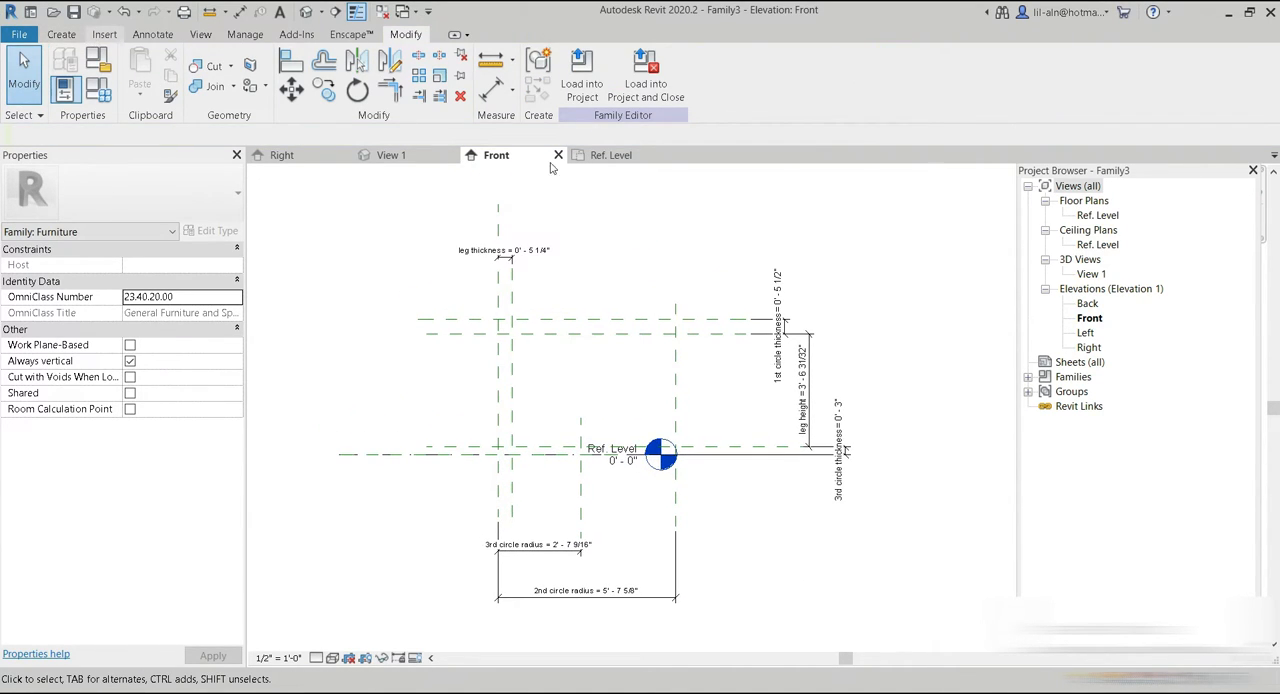
Import the Capture.png table image into the Front elevation and place it beside the reference planes.
left_click(104, 34)
left_click(548, 70)
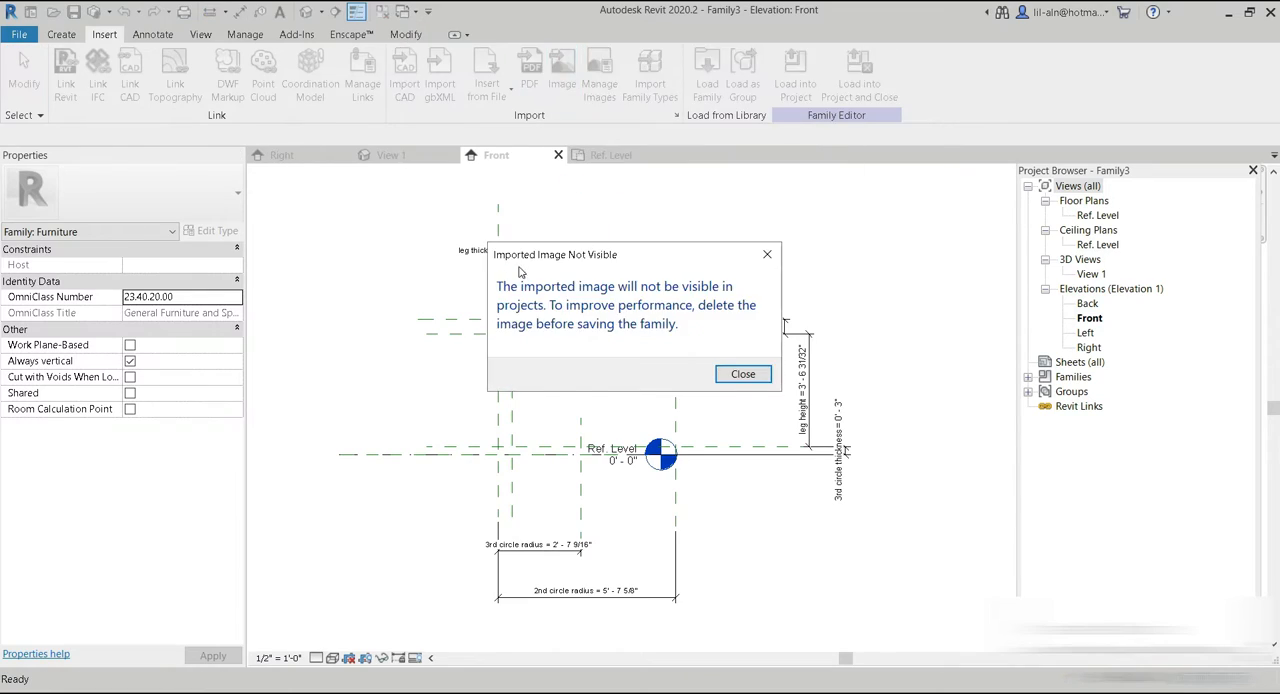
left_click(740, 371)
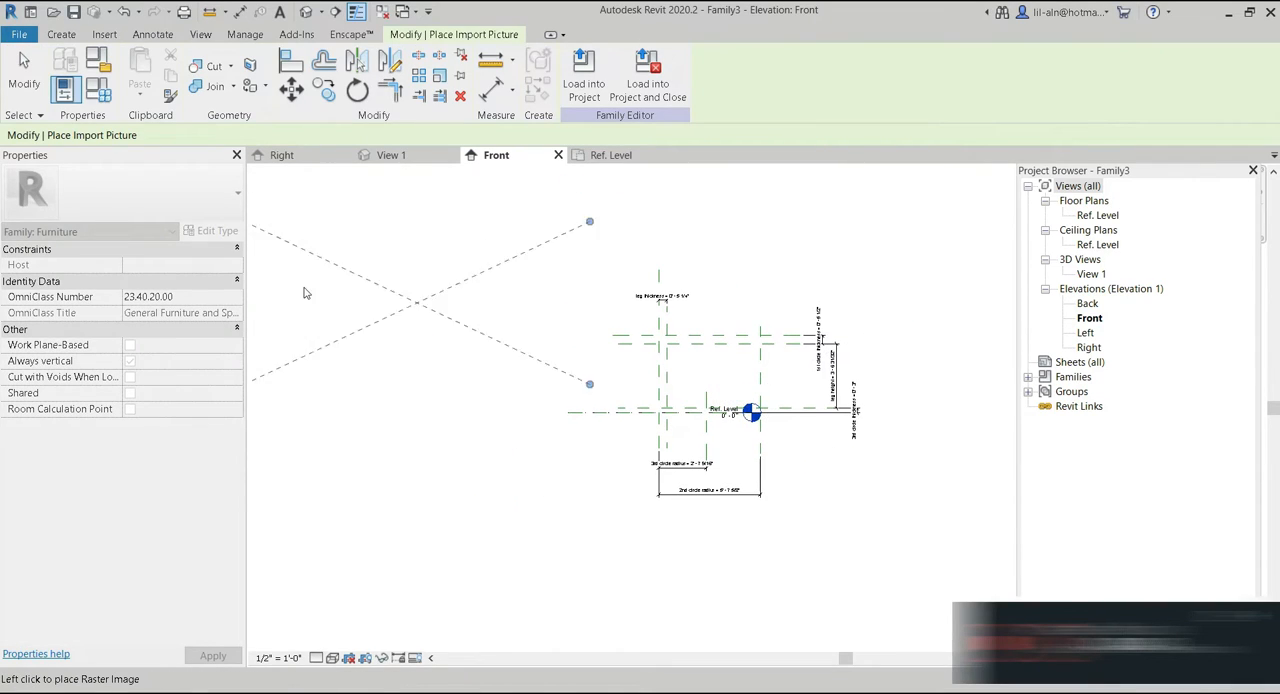
left_click(408, 313)
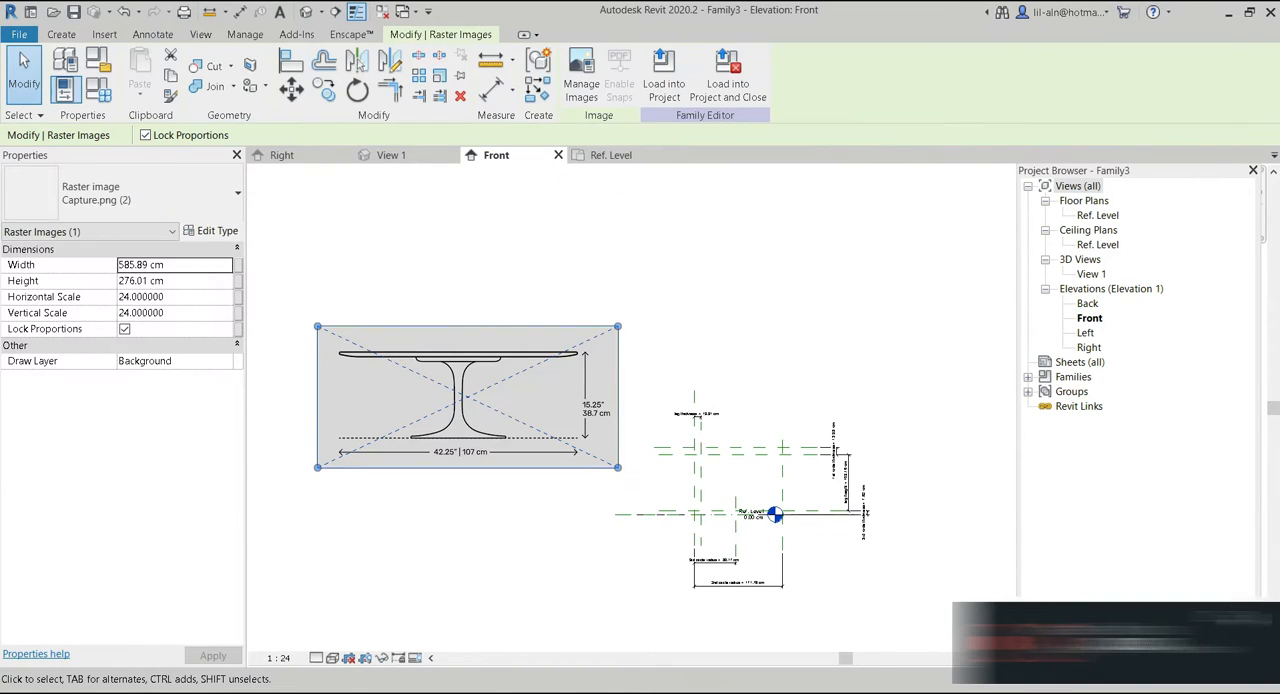
left_click(409, 529)
Scale the table image graphically from the leg's base line up to the tabletop's upper edge, making the table 38.7 cm high.
left_click(430, 410)
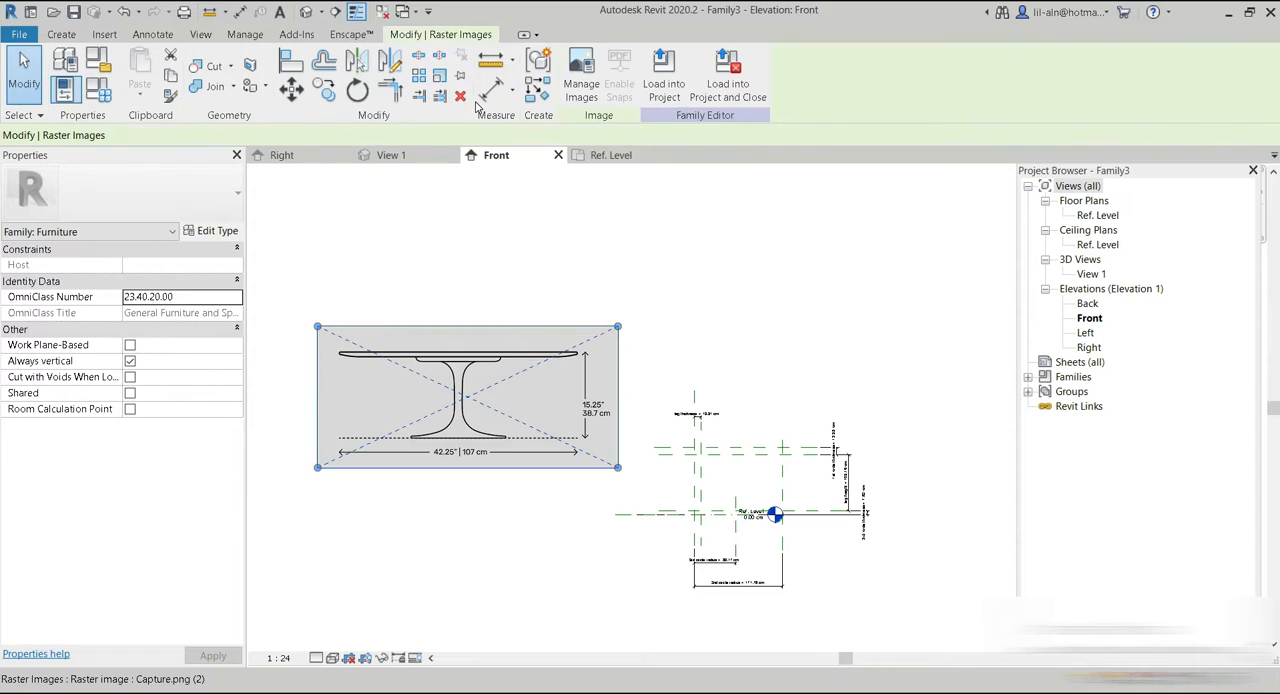
left_click(440, 75)
scroll(450, 448, "up", 4)
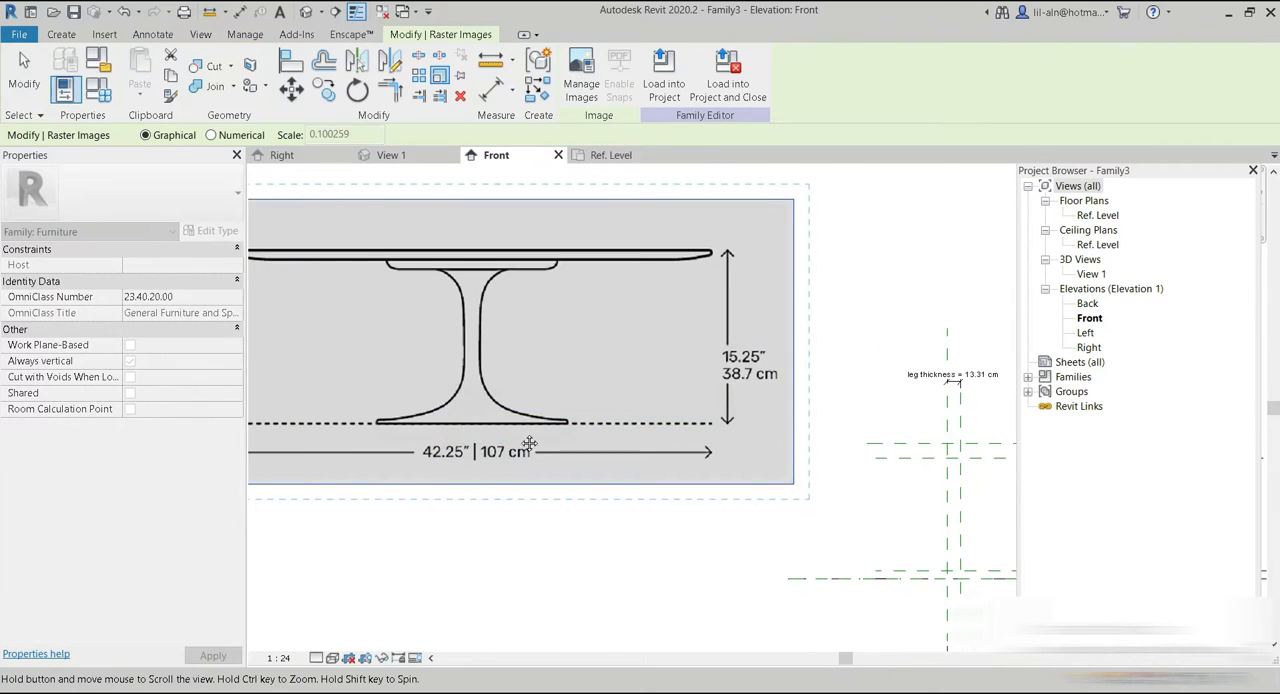
middle_click_drag(529, 443, 603, 475)
scroll(541, 459, "up", 9)
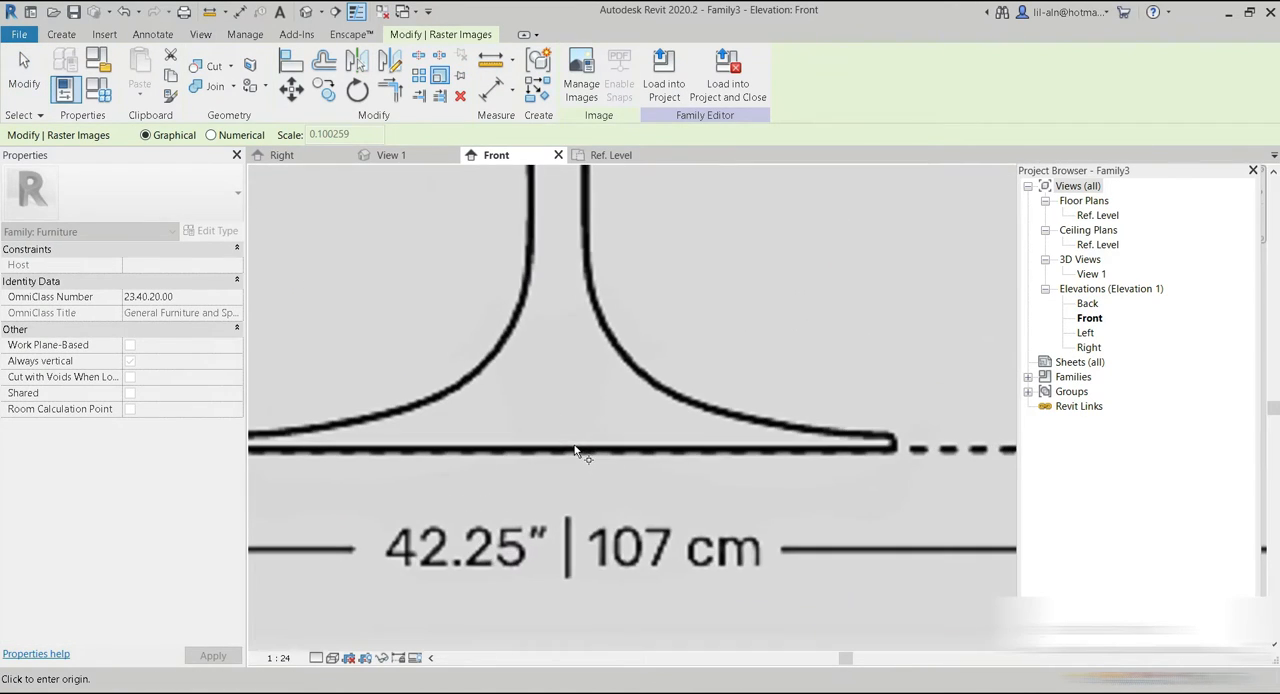
left_click(573, 451)
scroll(572, 459, "down", 6)
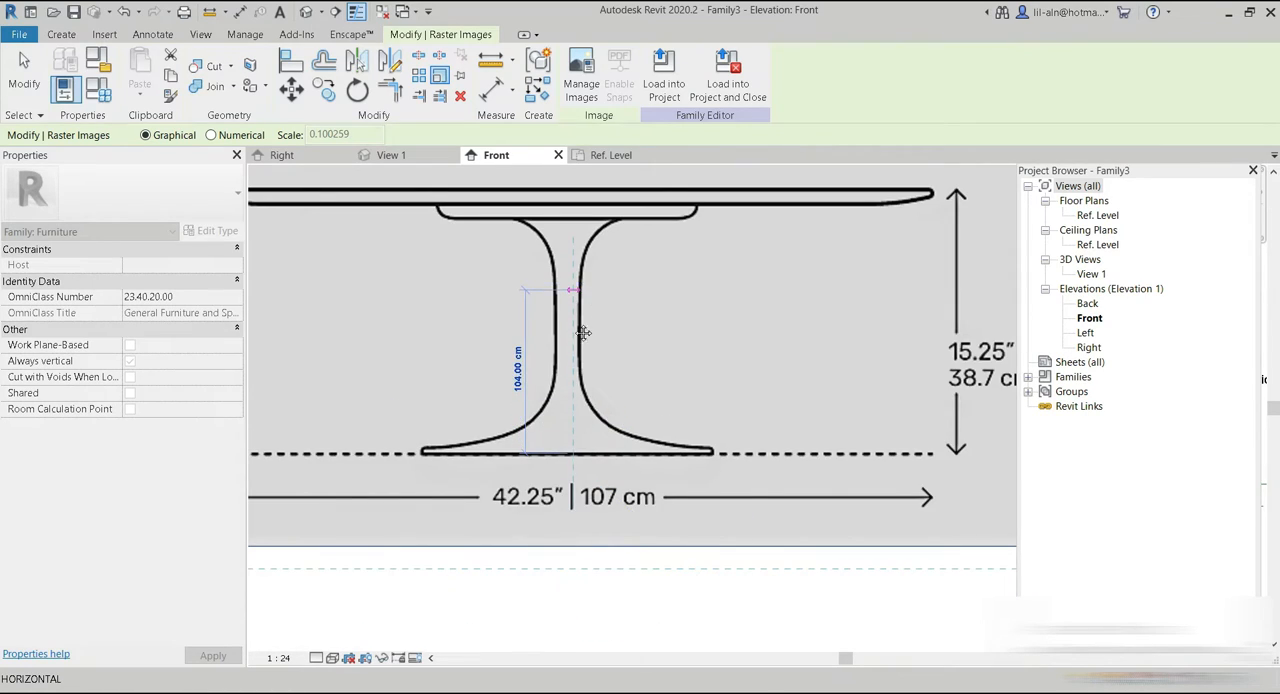
key("z")
key("a")
scroll(557, 360, "up", 8)
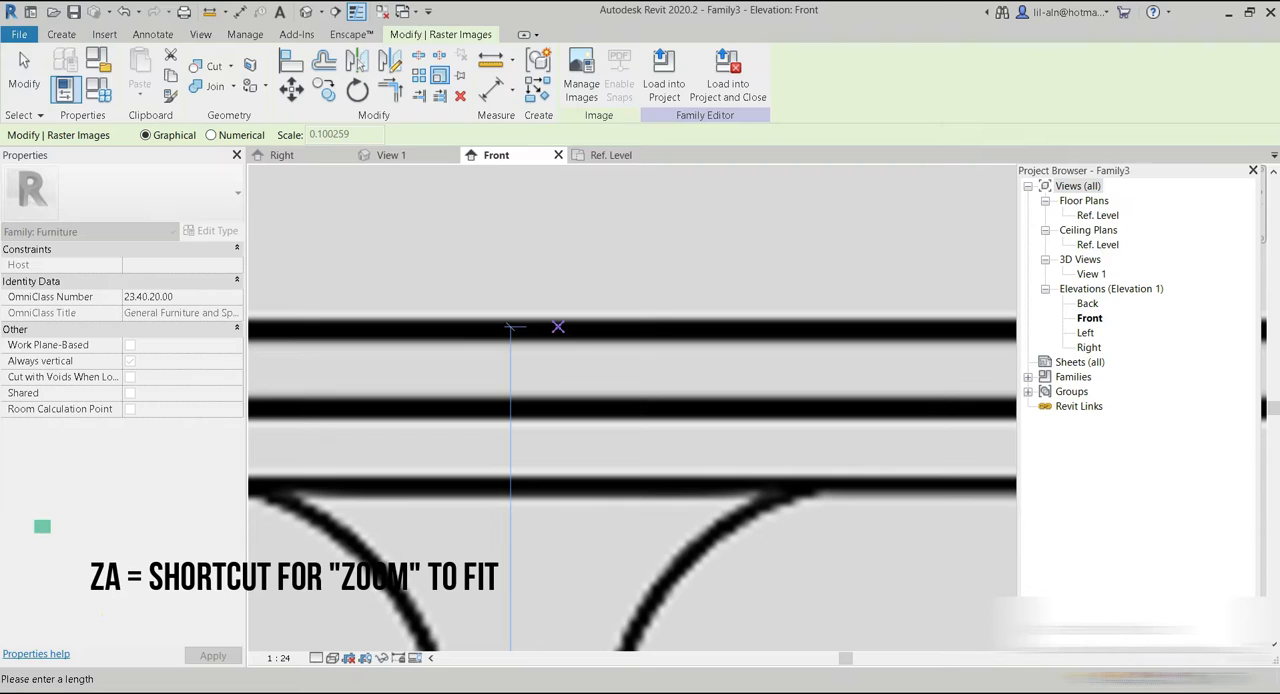
left_click(558, 327)
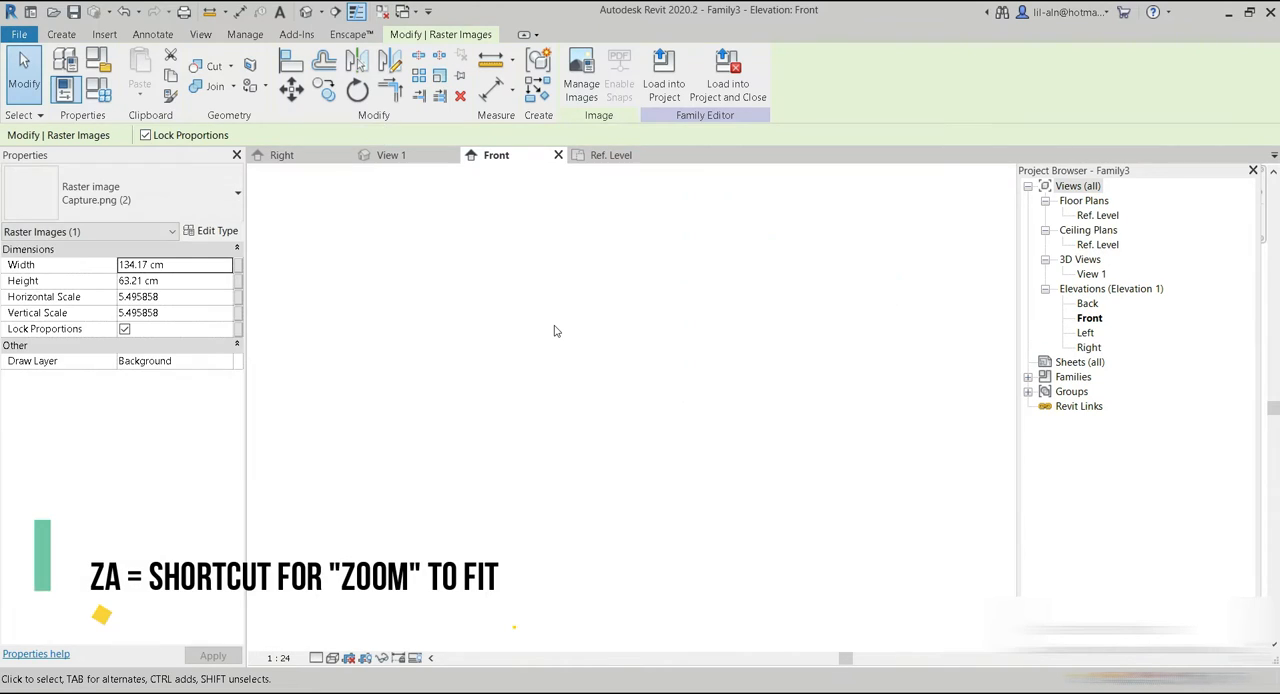
Bring the scaled table image over to the reference planes and set it down just beside them.
key("z")
key("a")
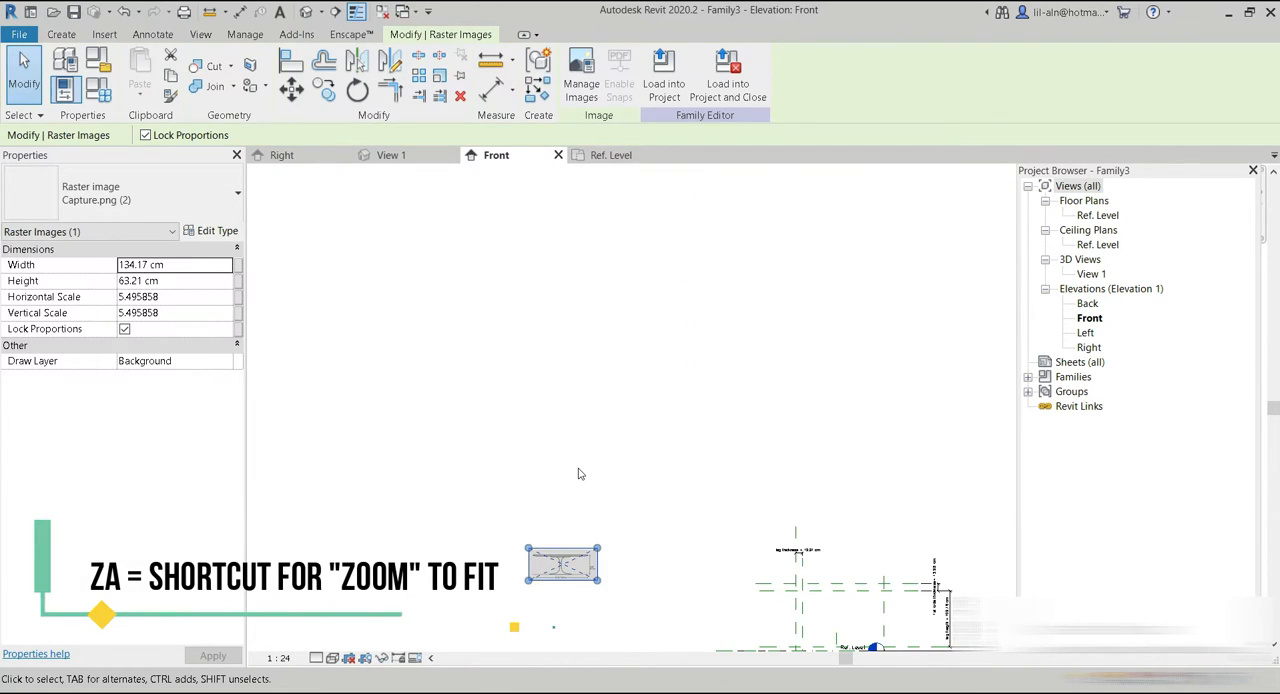
left_click(634, 519)
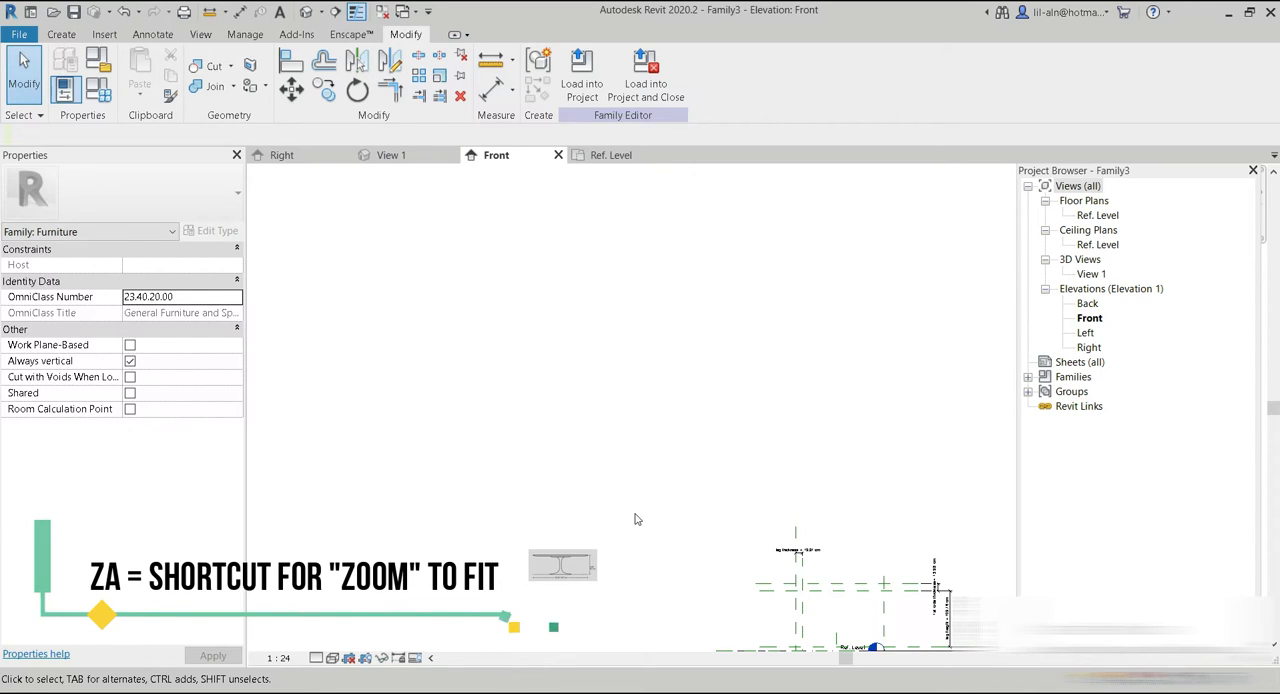
key("z")
key("a")
left_click_drag(501, 371, 860, 470)
scroll(837, 493, "up", 3)
middle_click_drag(837, 493, 808, 428)
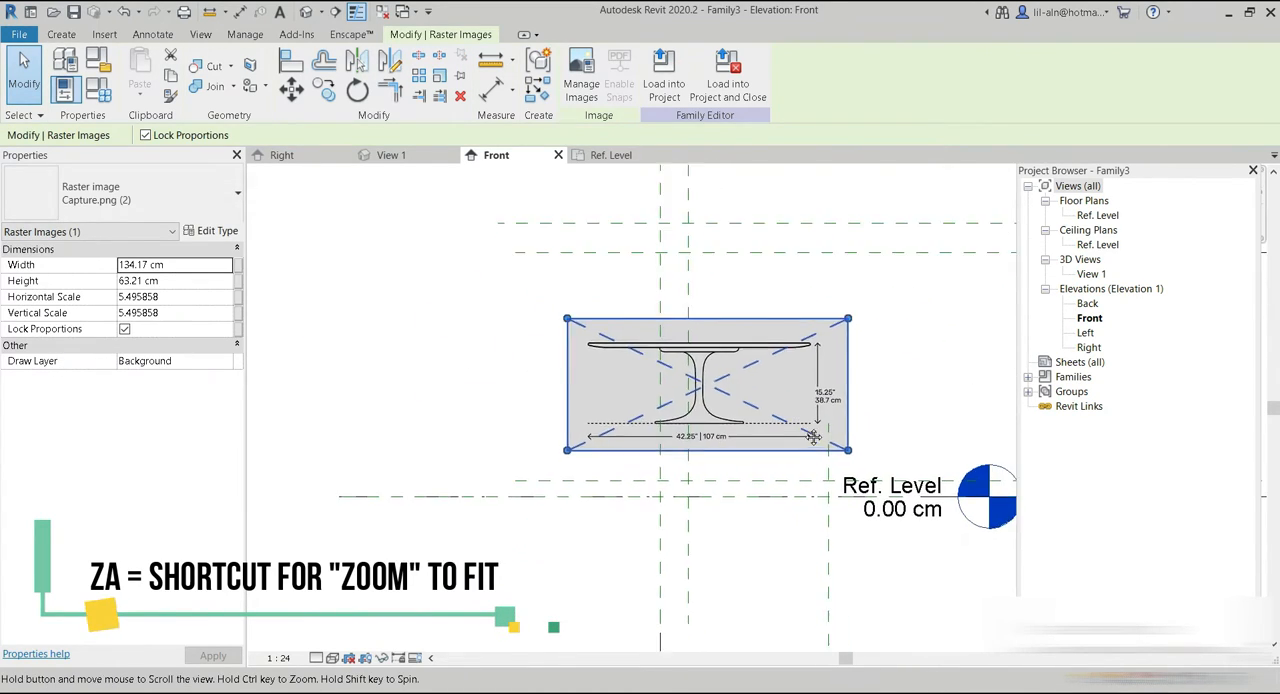
left_click_drag(726, 402, 406, 356)
scroll(410, 560, "down", 3)
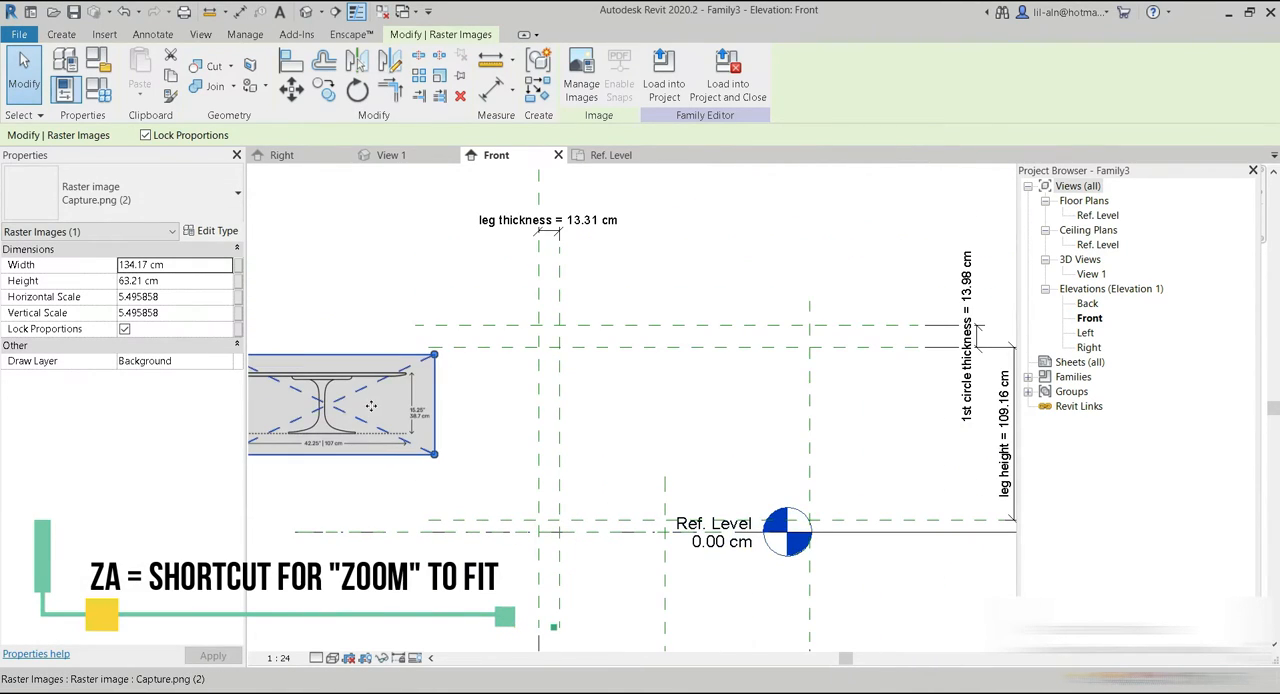
left_click_drag(397, 414, 426, 431)
Lower the two tabletop reference planes to a leg height of about 67 cm and a 1st circle thickness of 12 cm.
left_click(617, 348)
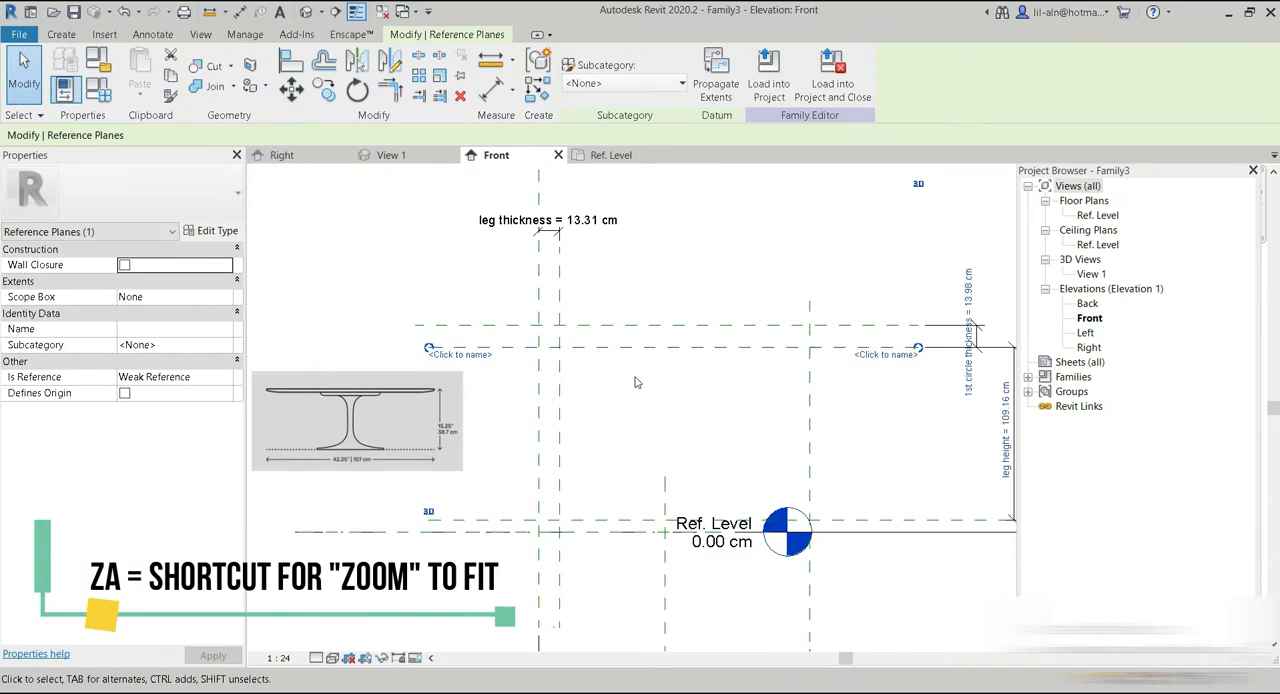
key("Down")
left_click_drag(617, 354, 621, 399)
left_click(612, 326)
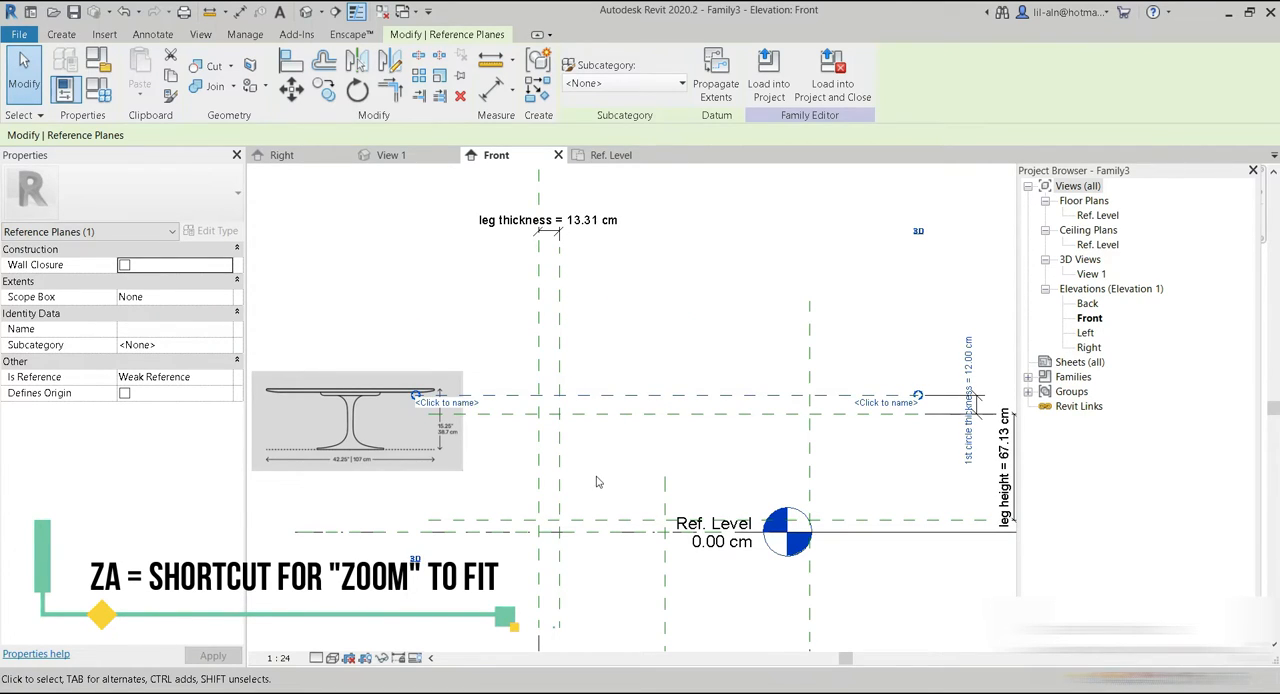
middle_click_drag(596, 482, 614, 424)
Try the table image over the reference planes to compare proportions, and return it beside them.
left_click_drag(393, 391, 585, 448)
scroll(585, 448, "up", 4)
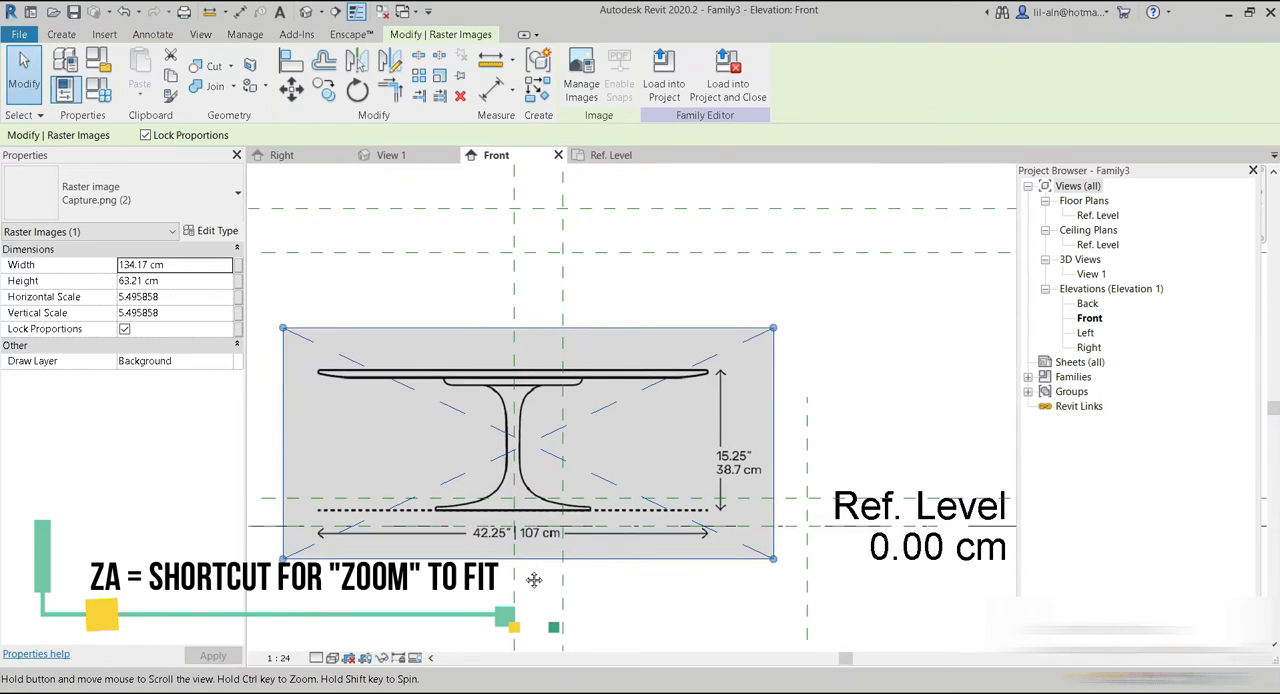
scroll(651, 460, "down", 4)
left_click_drag(585, 480, 351, 432)
key("Escape")
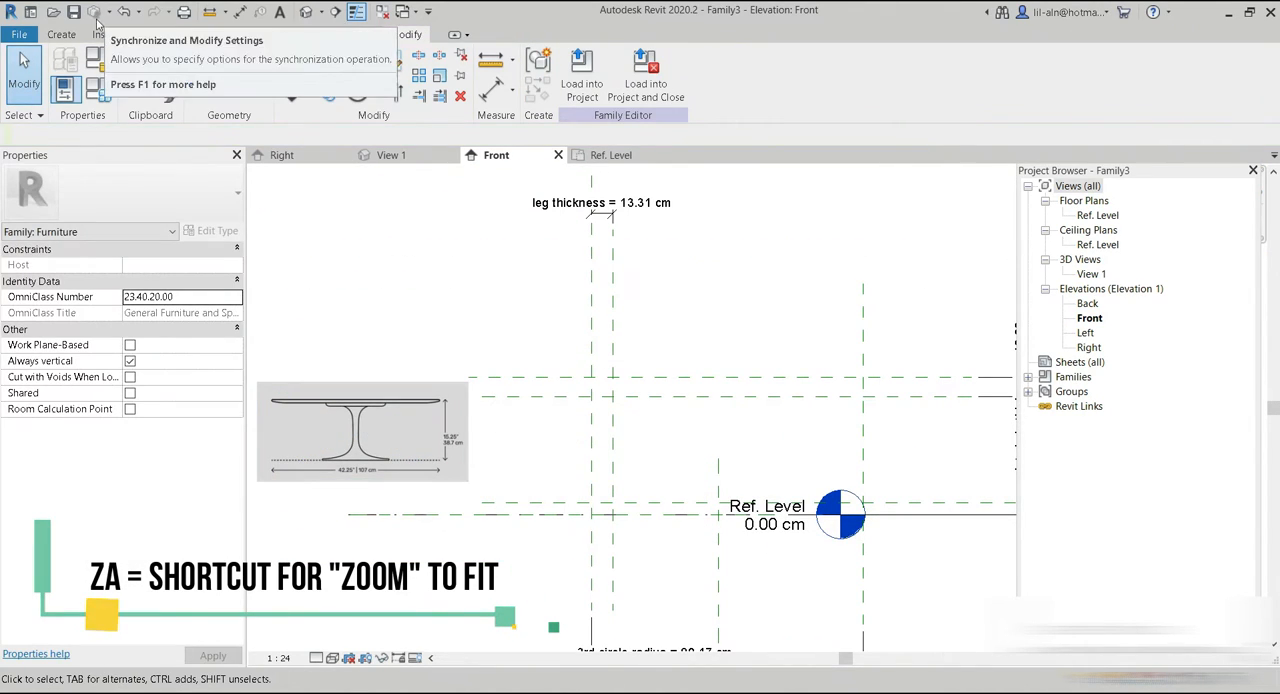
Start a Revolve and draw a closed half-profile of tabletop, leg and base along the reference planes, starting from the center plane.
left_click(61, 34)
left_click(214, 70)
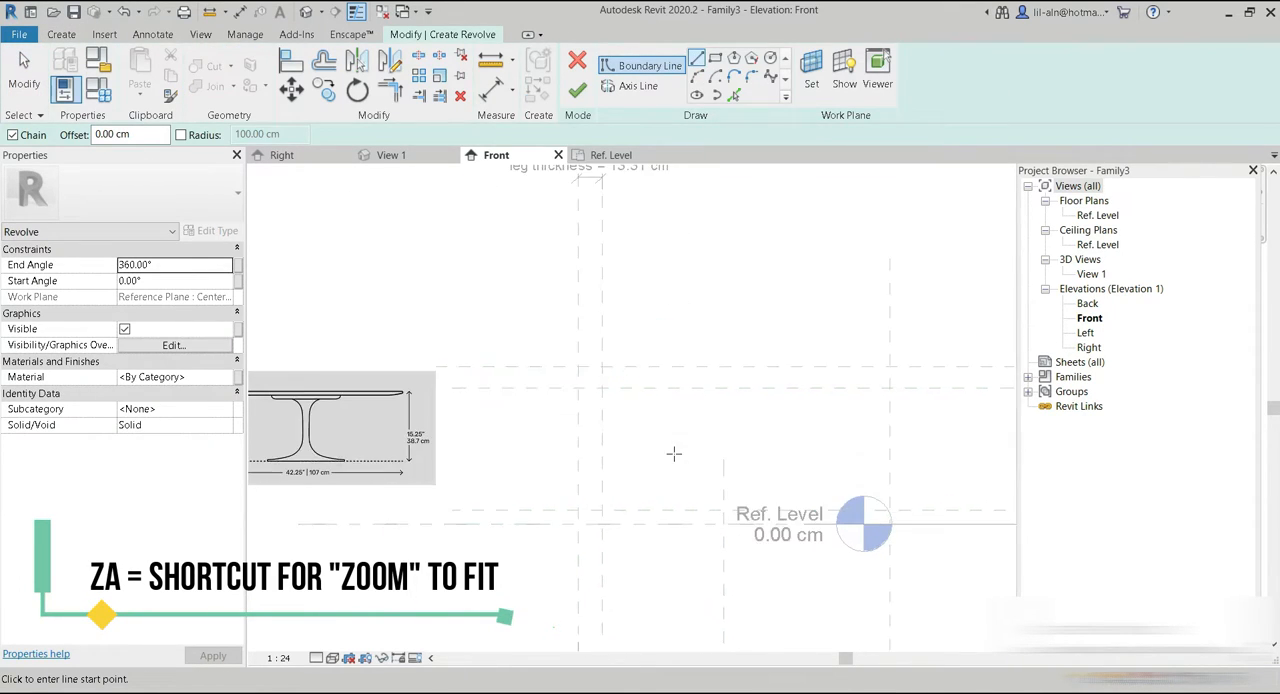
scroll(674, 451, "up", 3)
left_click(524, 321)
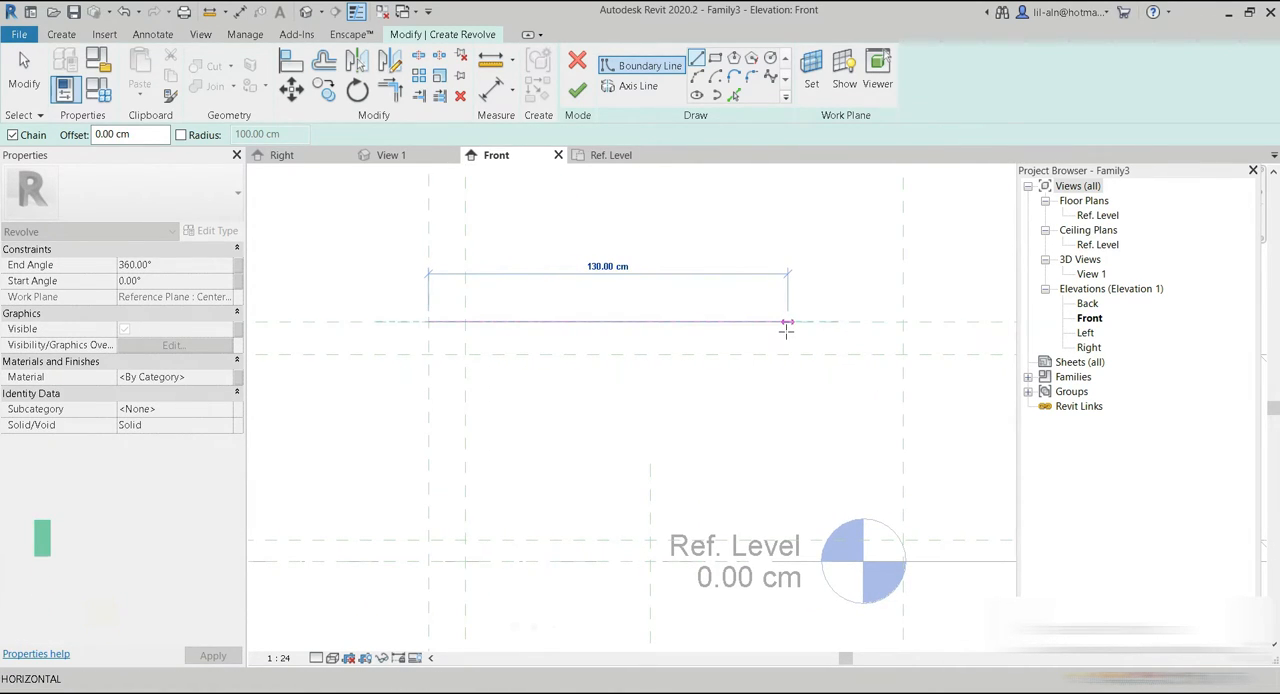
left_click(903, 321)
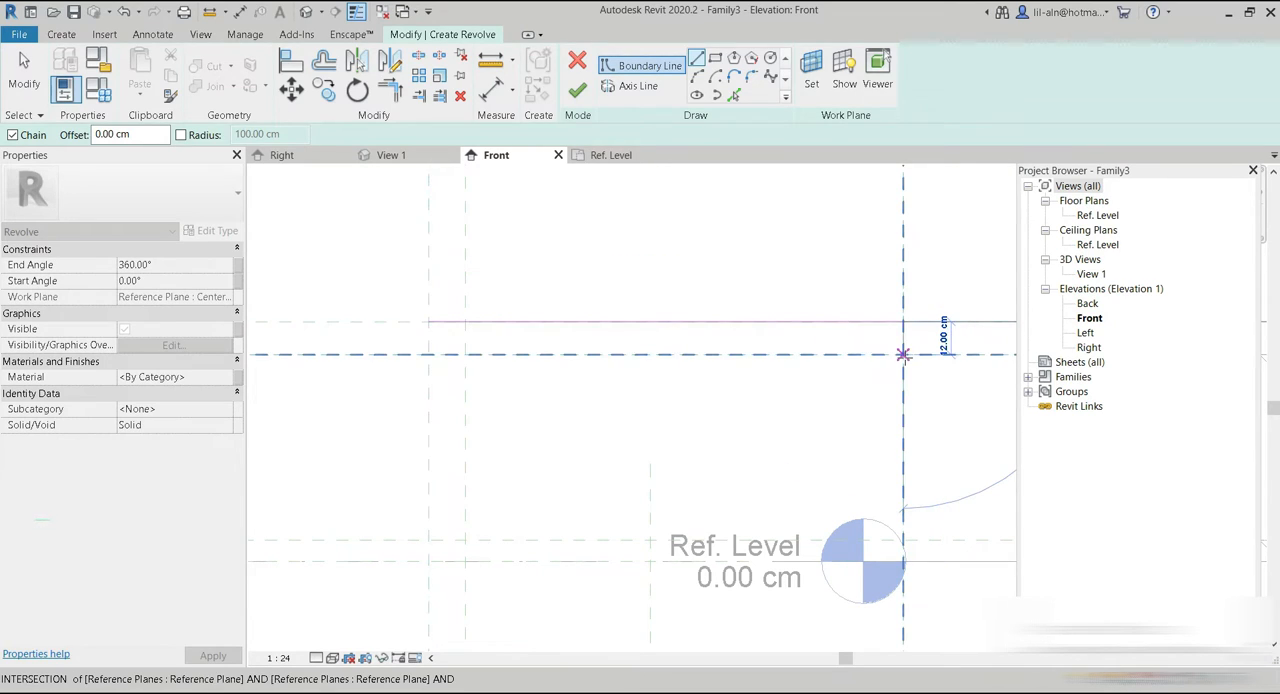
left_click(903, 354)
left_click(466, 354)
left_click(465, 540)
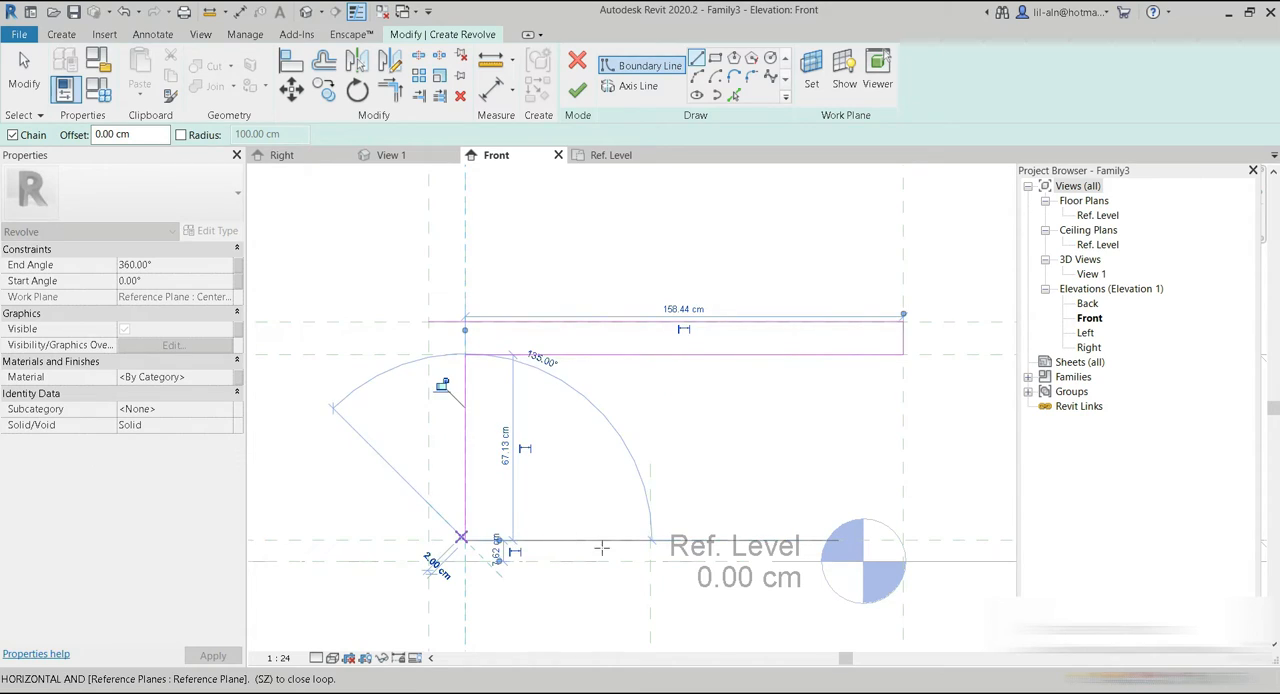
left_click(650, 540)
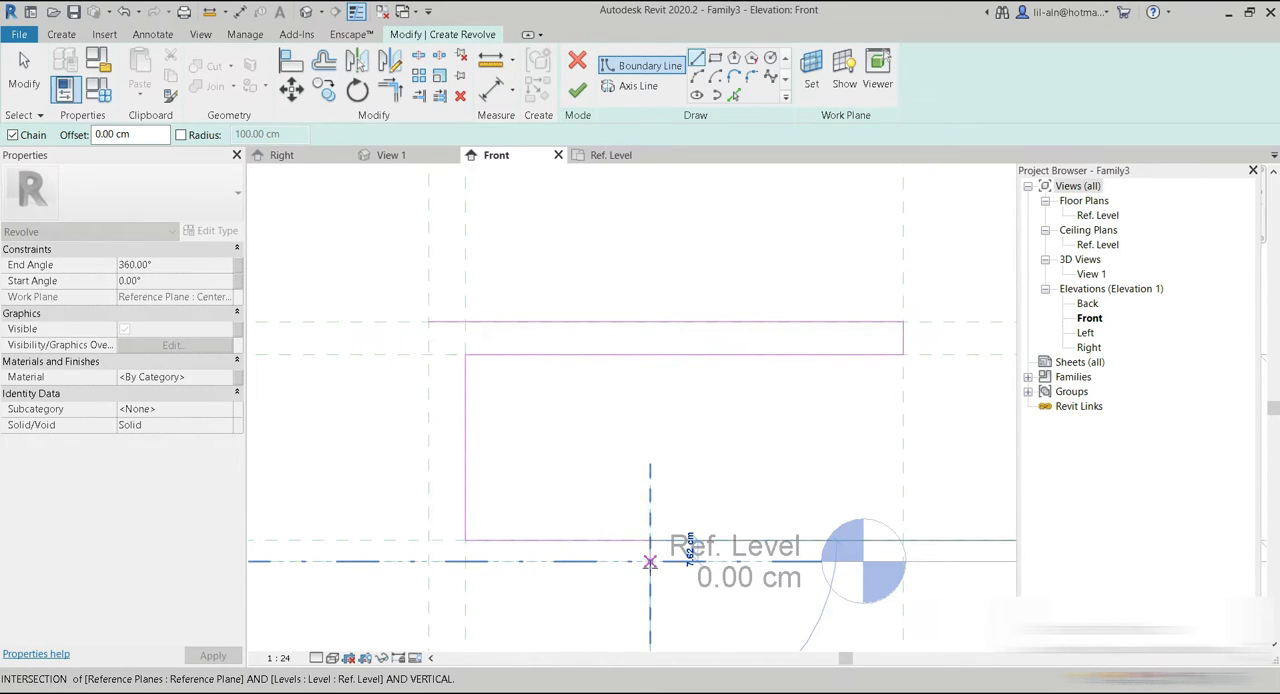
left_click(428, 323)
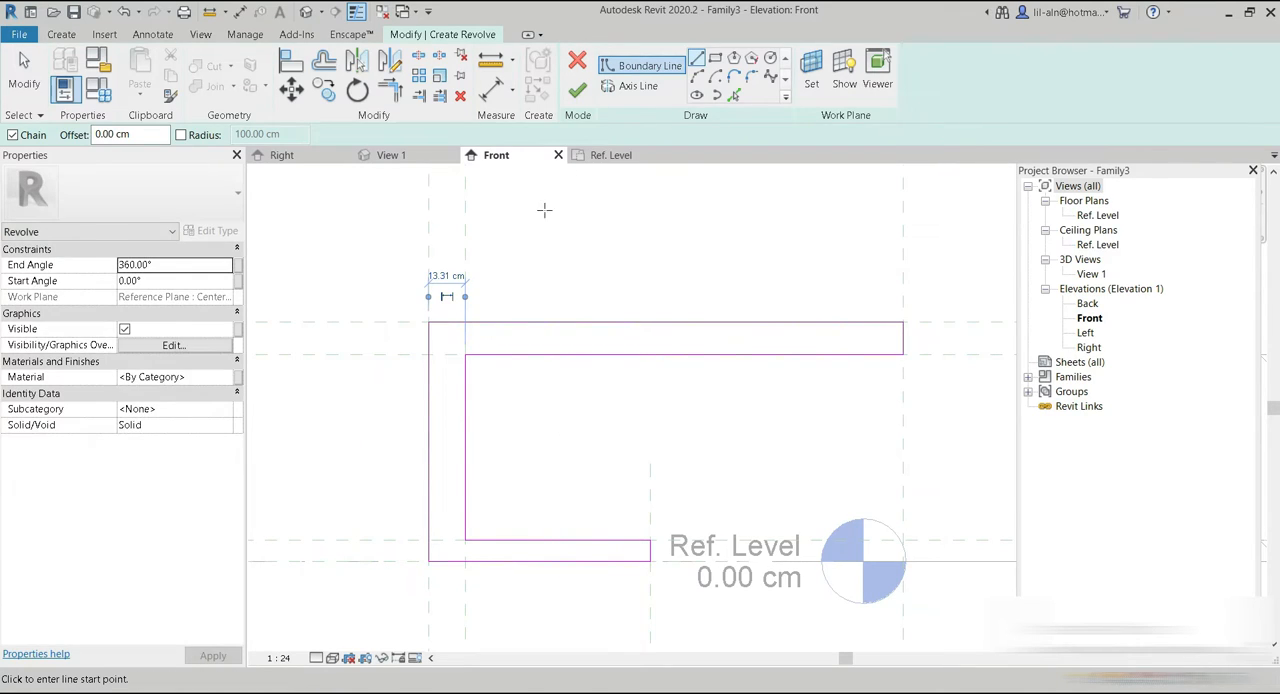
Align the tabletop's top, outer and underside profile lines to their reference planes and lock each alignment.
left_click(291, 60)
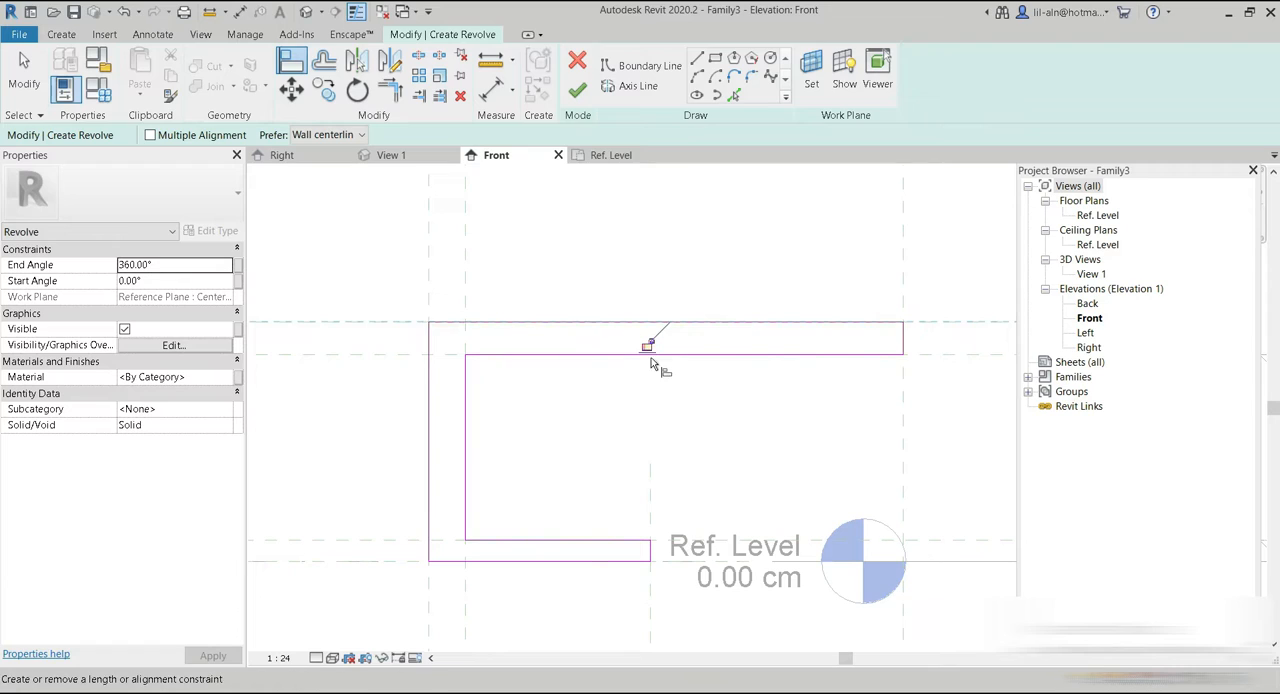
middle_click_drag(654, 408, 529, 473)
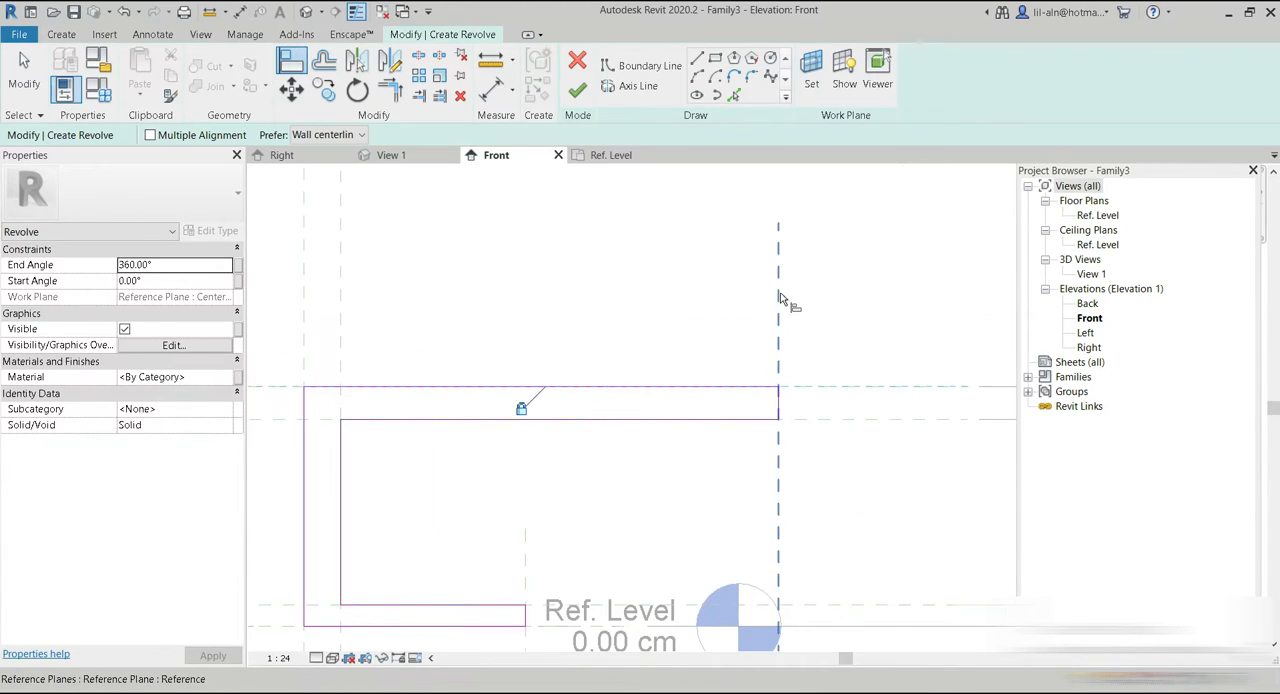
left_click(756, 415)
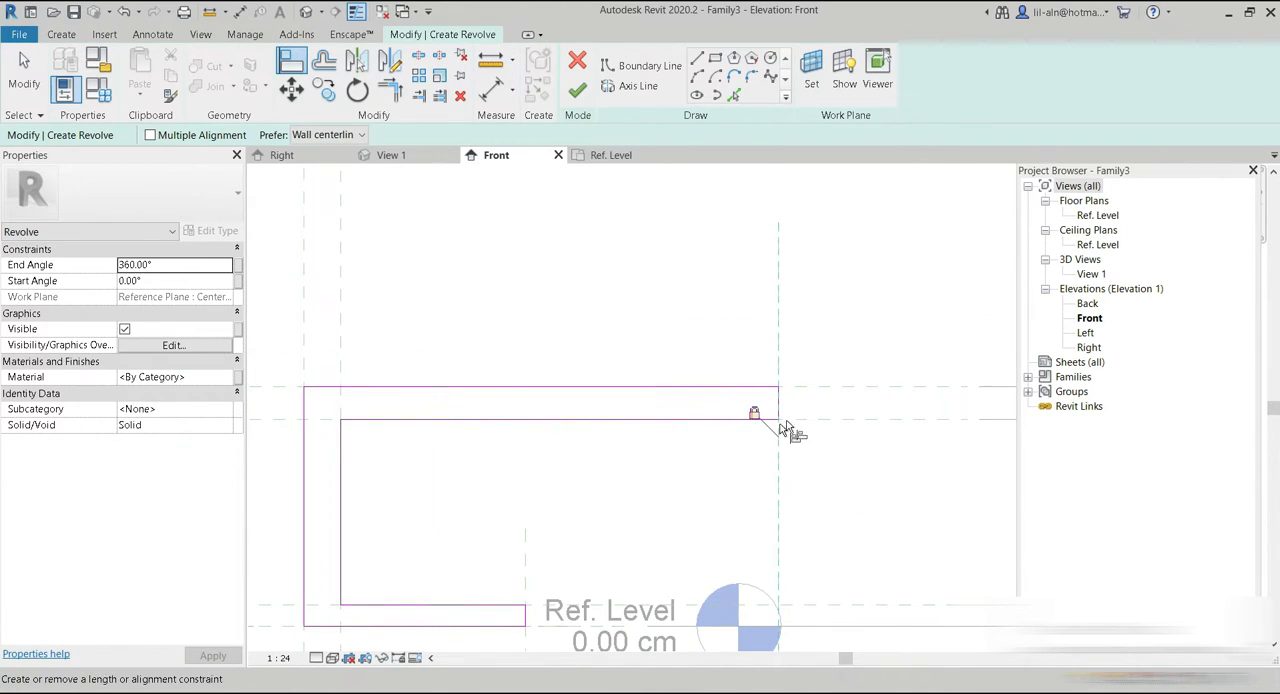
left_click(850, 419)
middle_click_drag(450, 417, 578, 350)
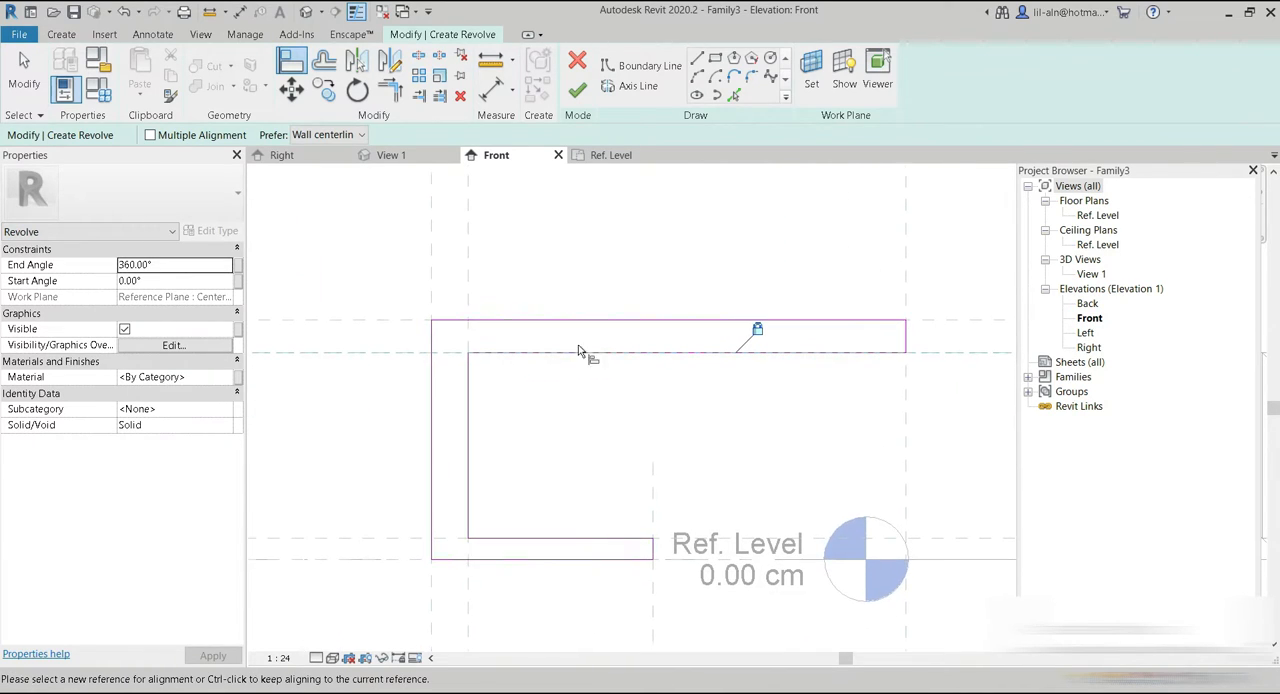
Align and lock the leg, base and center profile lines to their matching reference planes and the reference level.
left_click(478, 285)
left_click(469, 402)
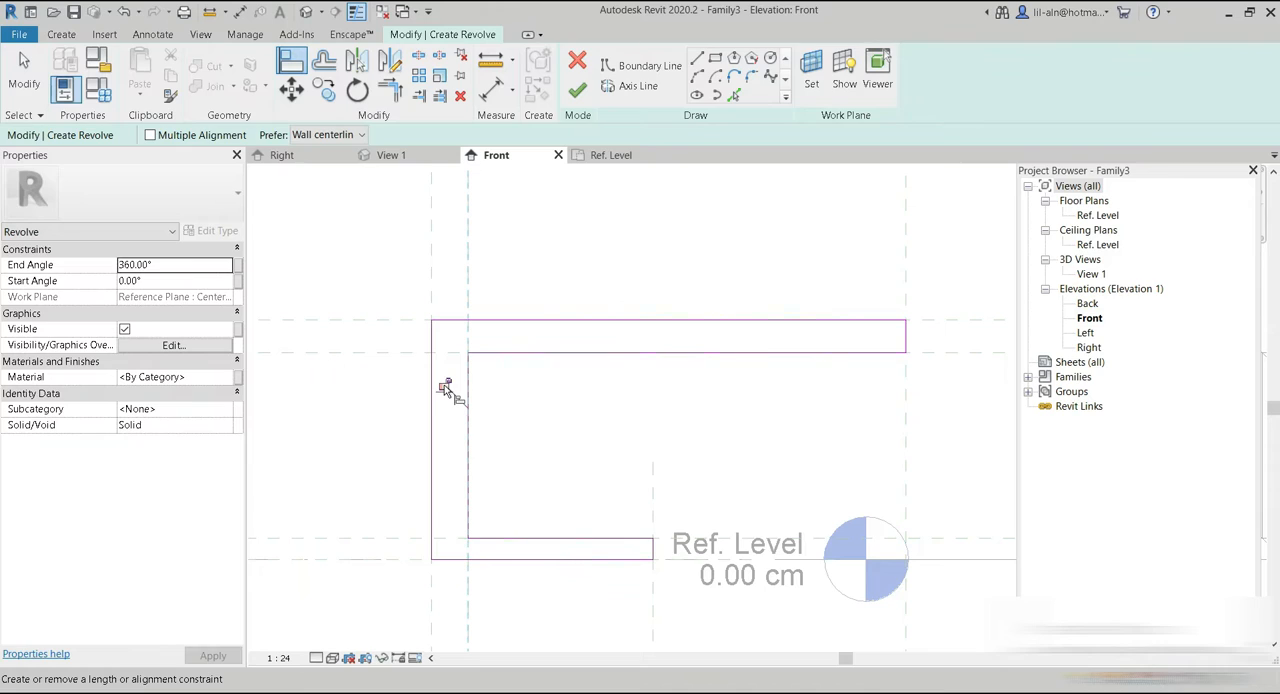
left_click(429, 537)
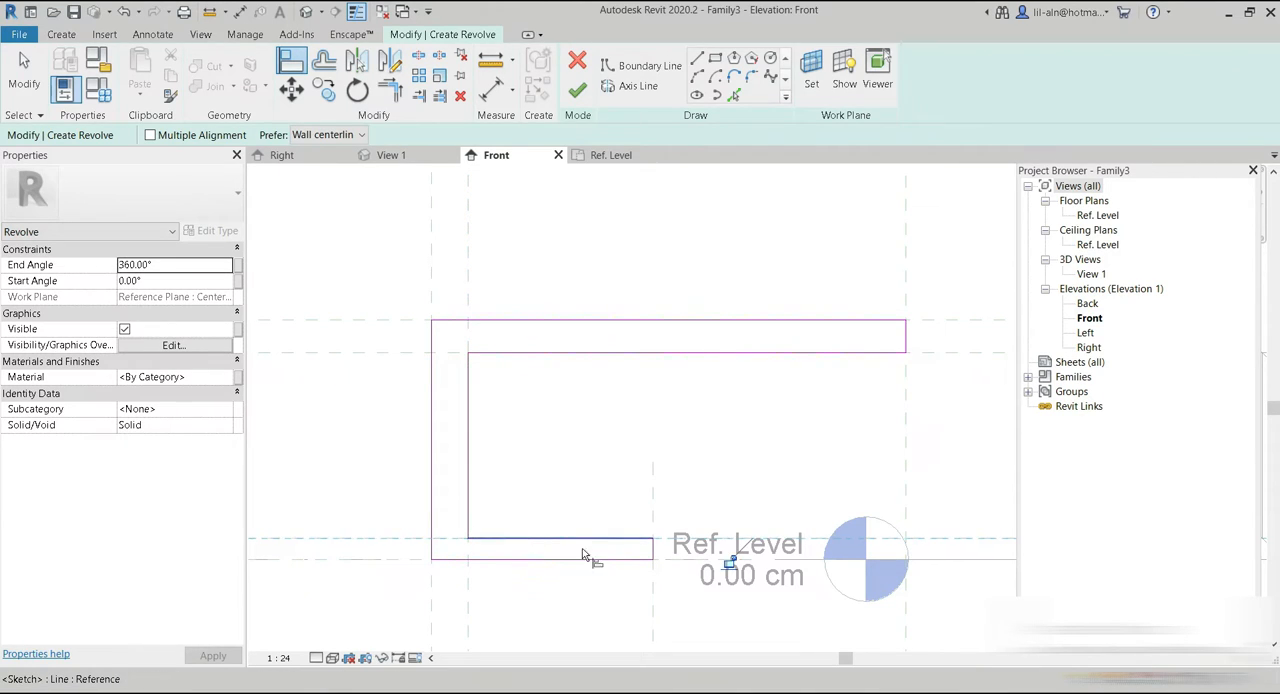
left_click(654, 616)
left_click(652, 549)
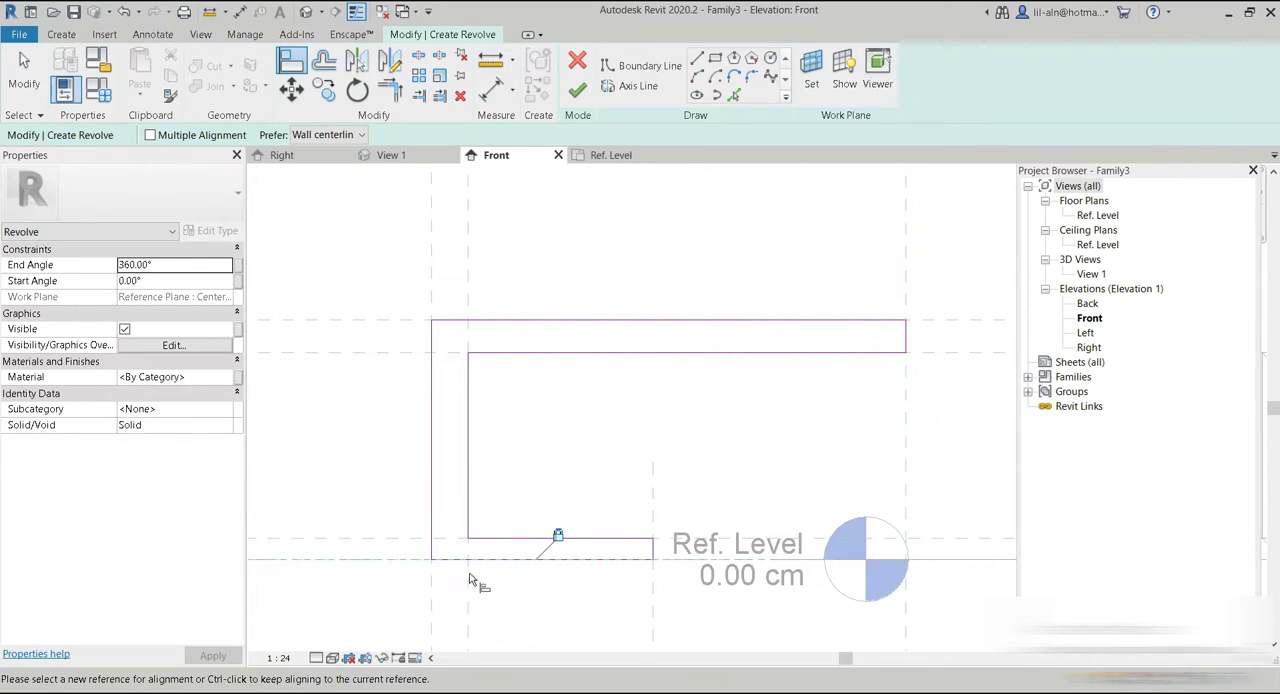
left_click(433, 606)
left_click(430, 505)
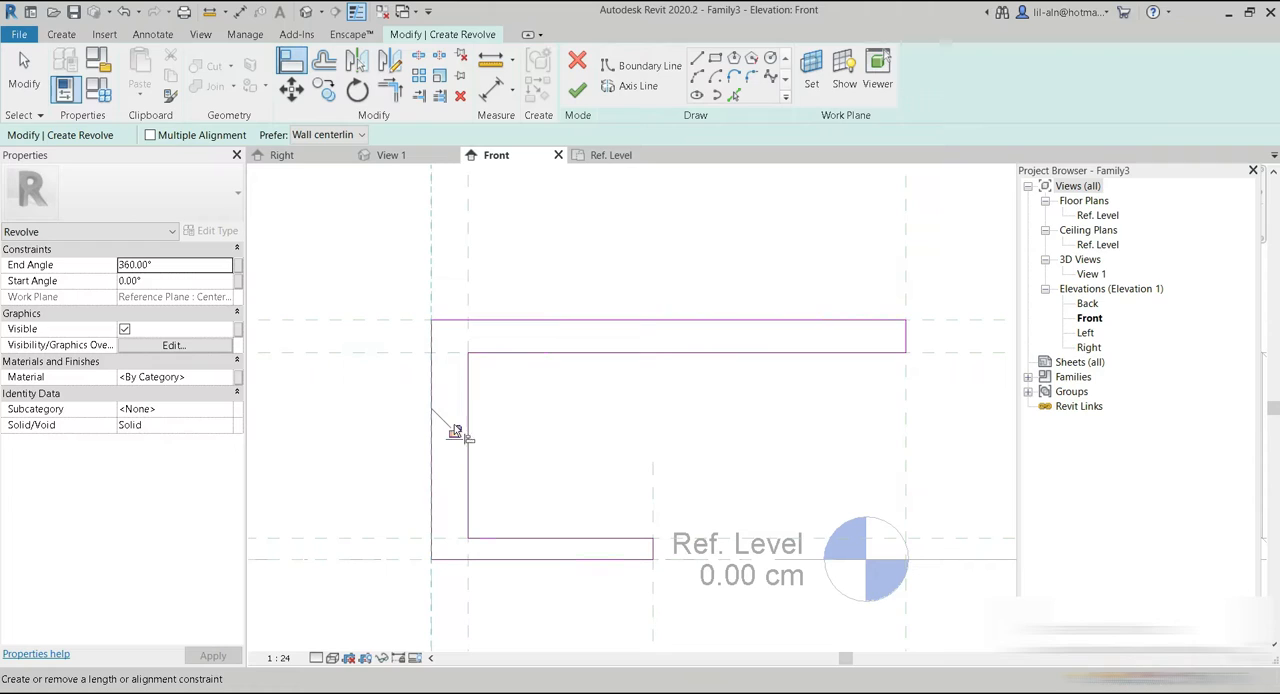
Draw the vertical axis line along the center plane and finish the 360° revolve.
left_click(577, 90)
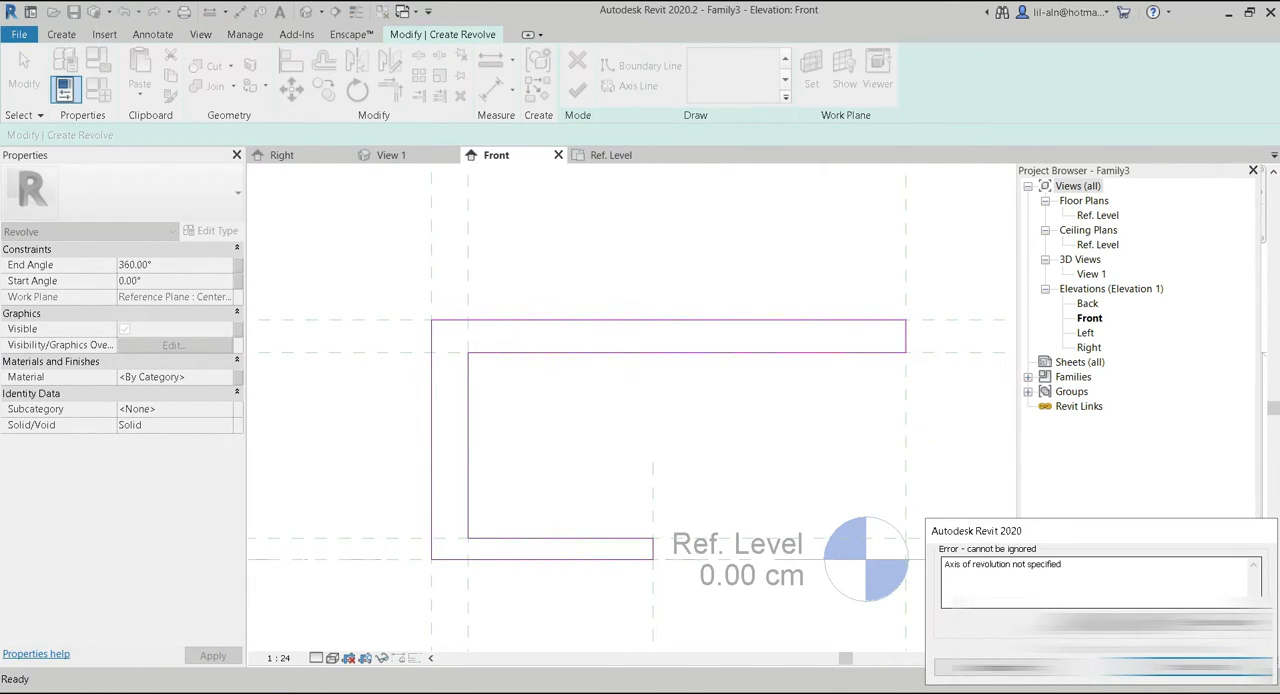
left_click(1190, 667)
left_click(632, 87)
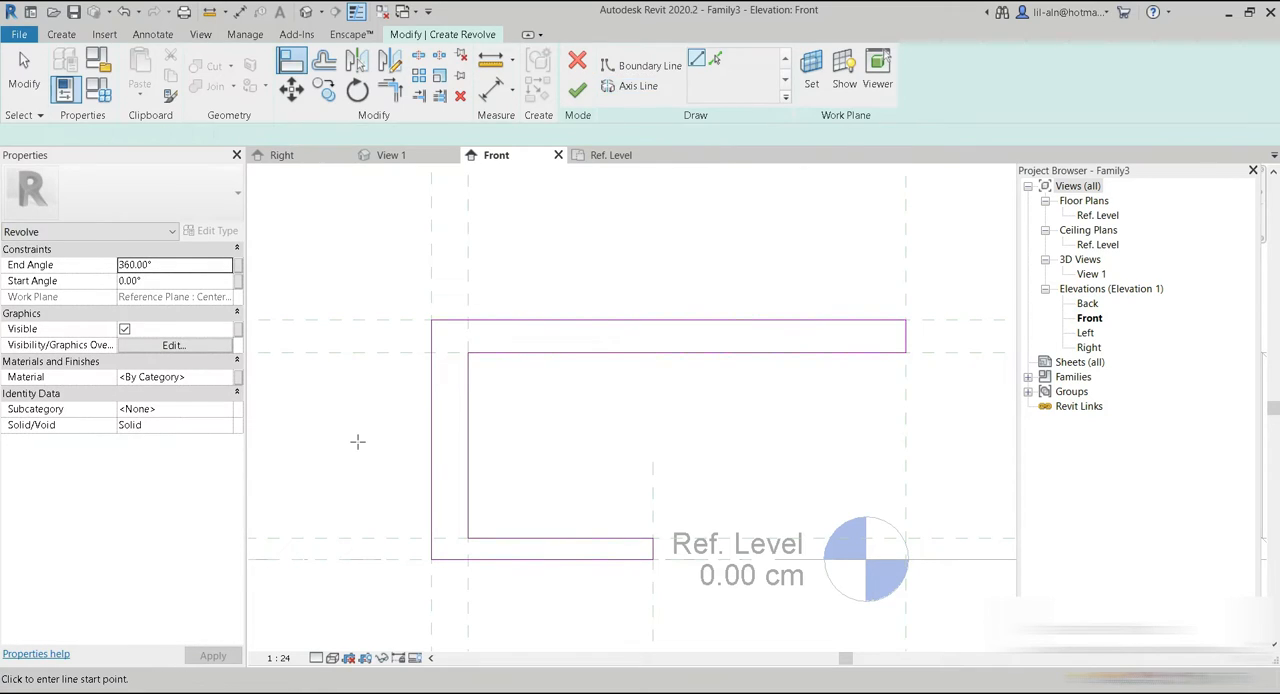
left_click(431, 391)
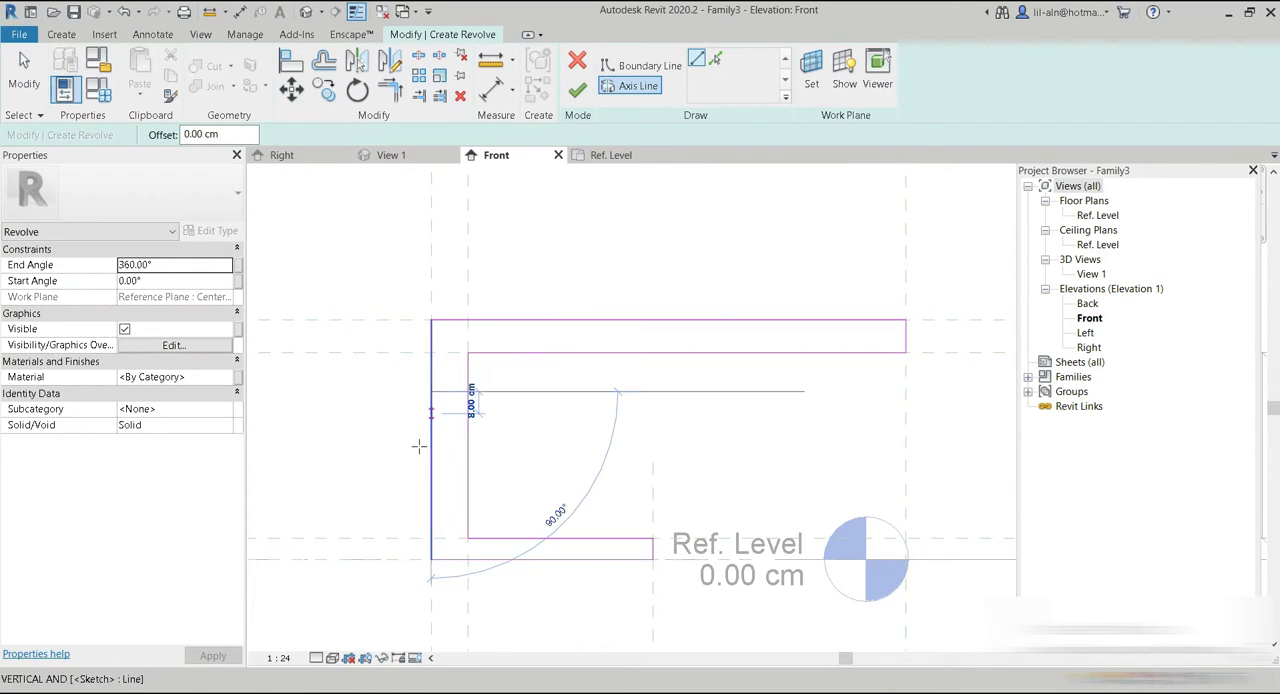
left_click(431, 497)
left_click(577, 90)
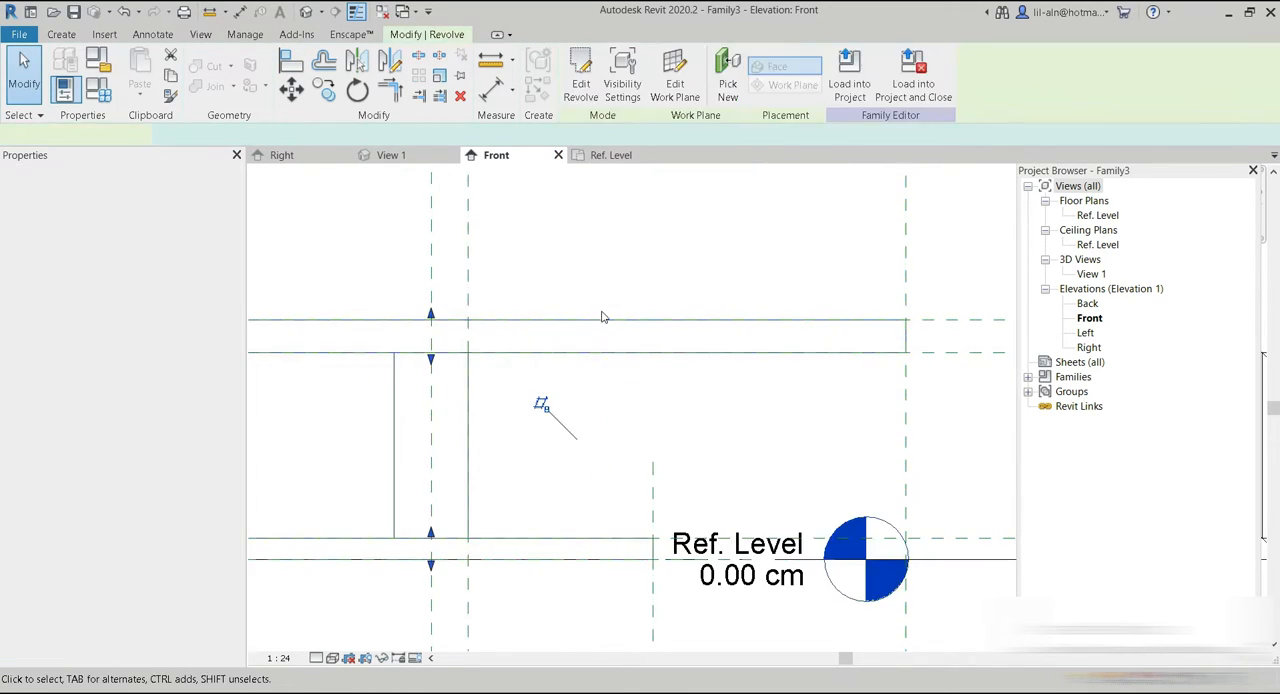
Set the front elevation's visual style to Shaded.
scroll(598, 325, "down", 5)
middle_click_drag(458, 447, 467, 478)
scroll(466, 402, "up", 1)
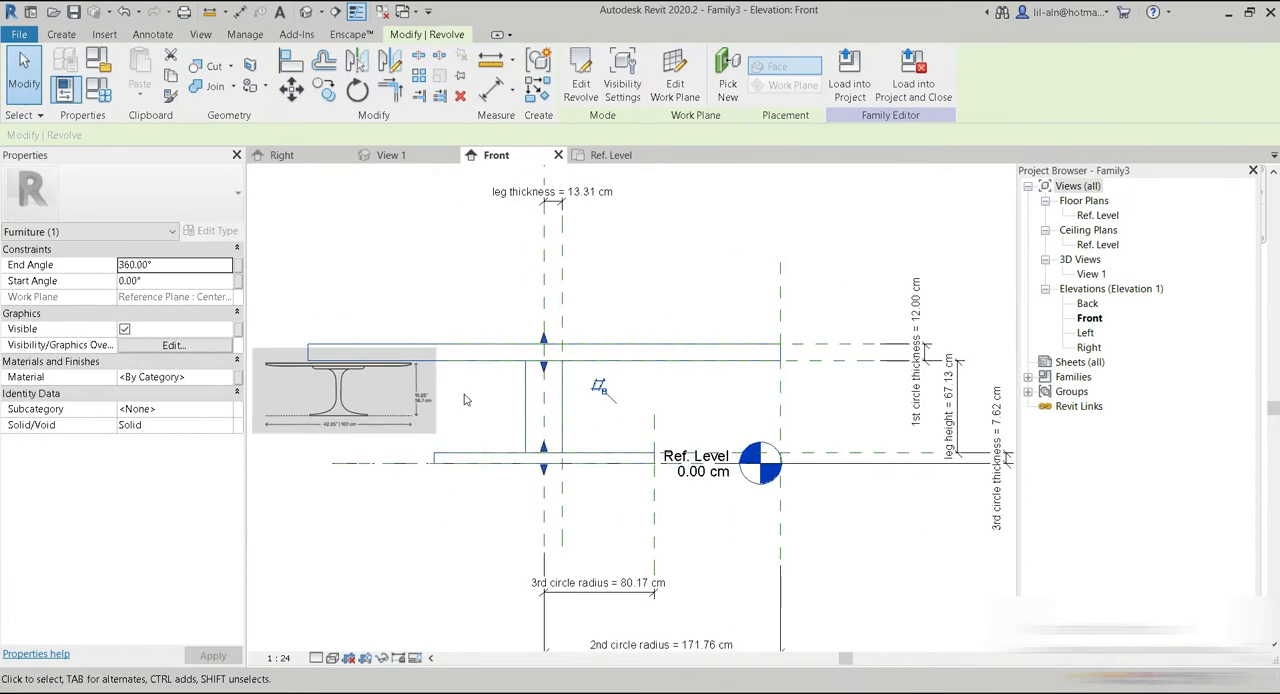
scroll(464, 400, "up", 1)
left_click(332, 658)
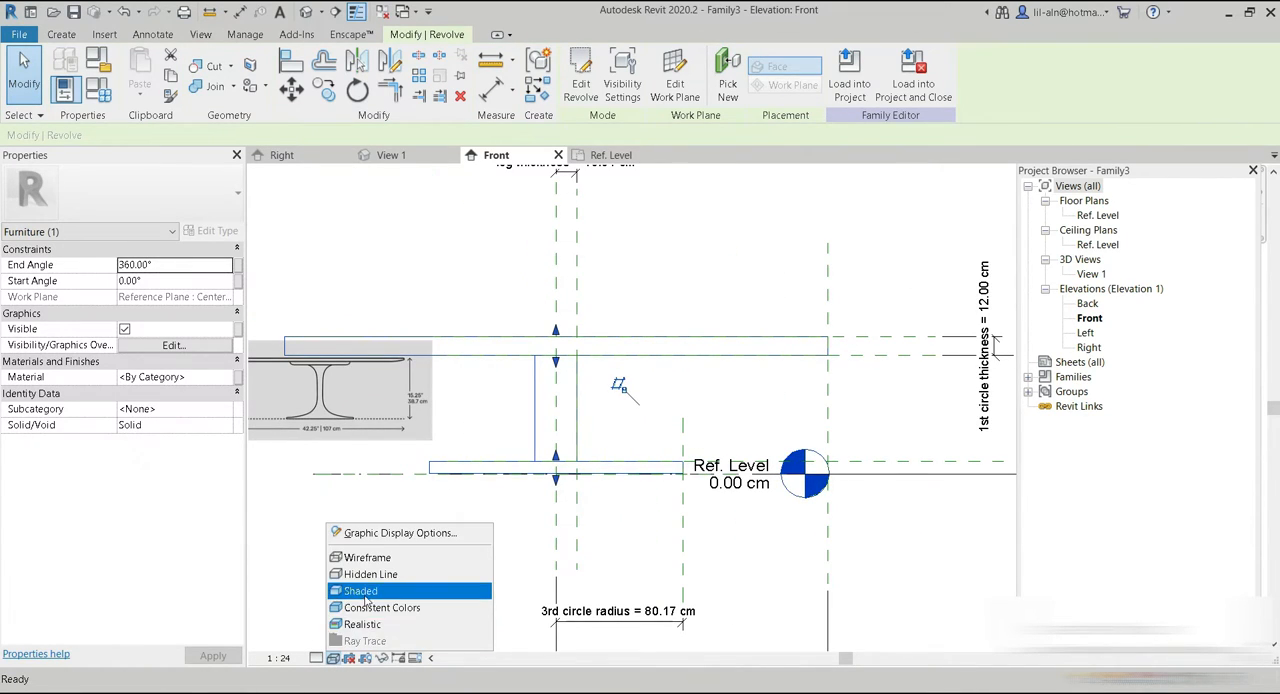
left_click(345, 592)
middle_click_drag(528, 503, 511, 482)
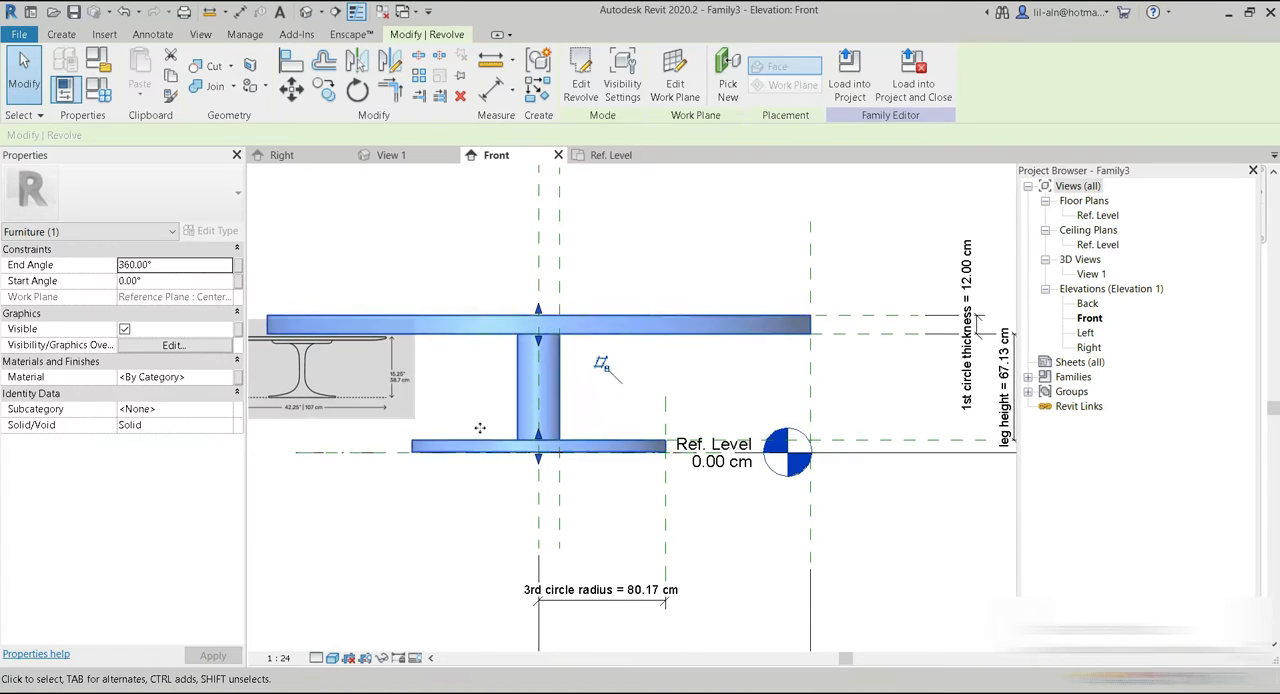
Inspect the revolved table in the default 3D view and return to the front elevation.
left_click(306, 11)
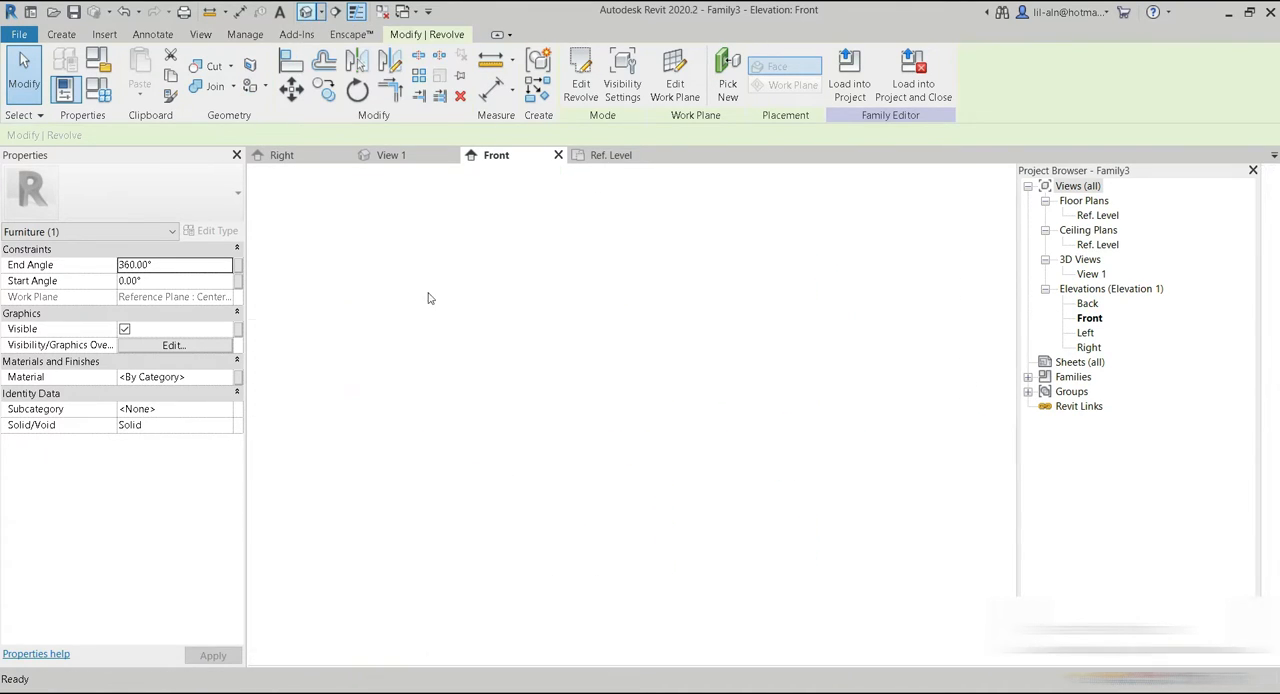
middle_click_drag(699, 512, 829, 543, "shift")
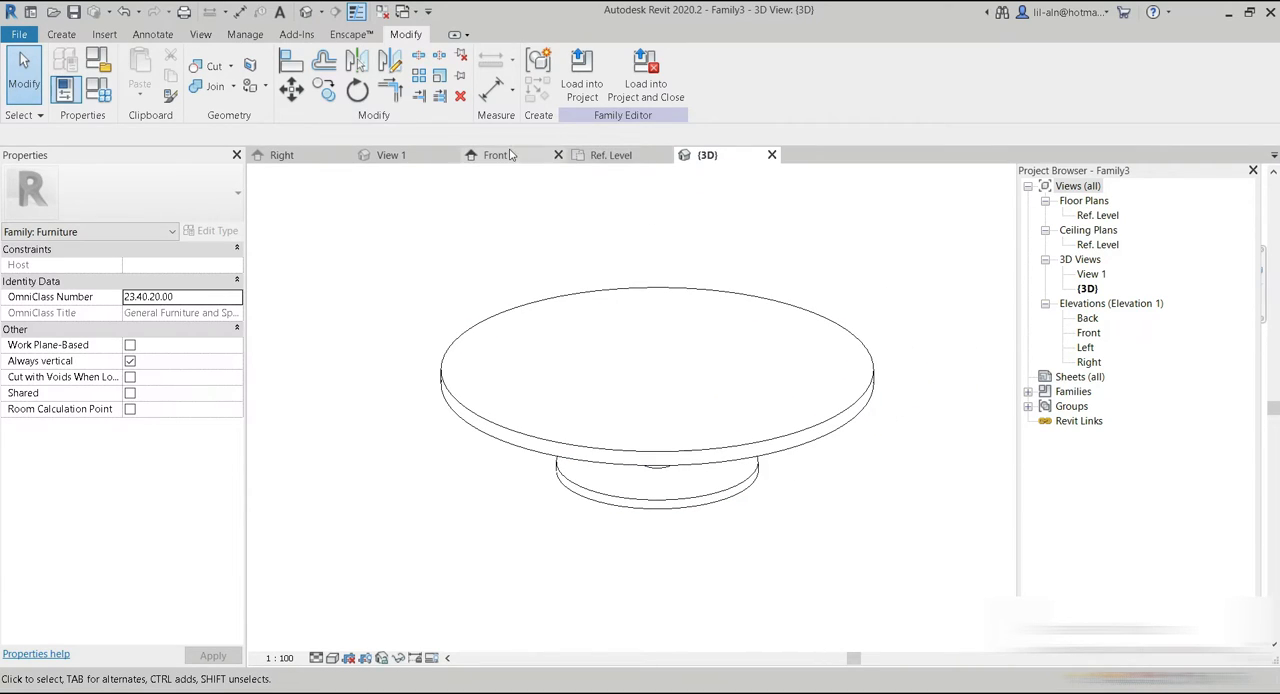
left_click(497, 155)
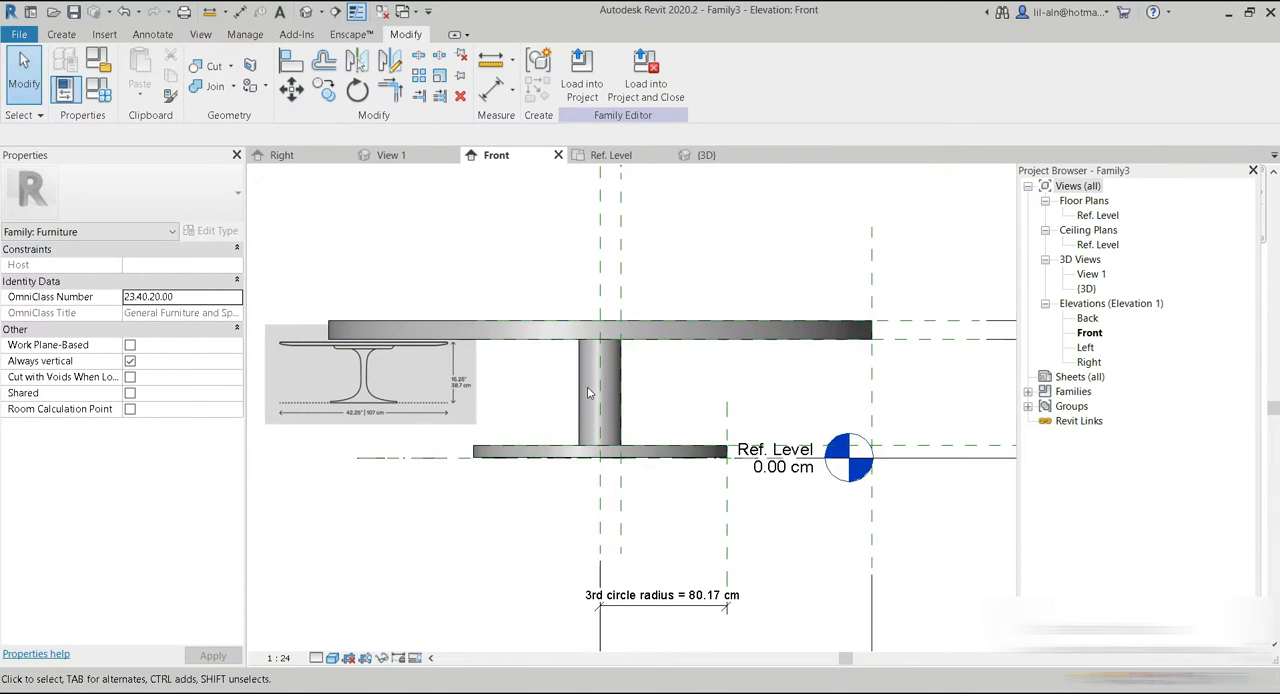
Open the revolve's sketch to compare its profile with the table image, and finish the sketch.
left_click(590, 392)
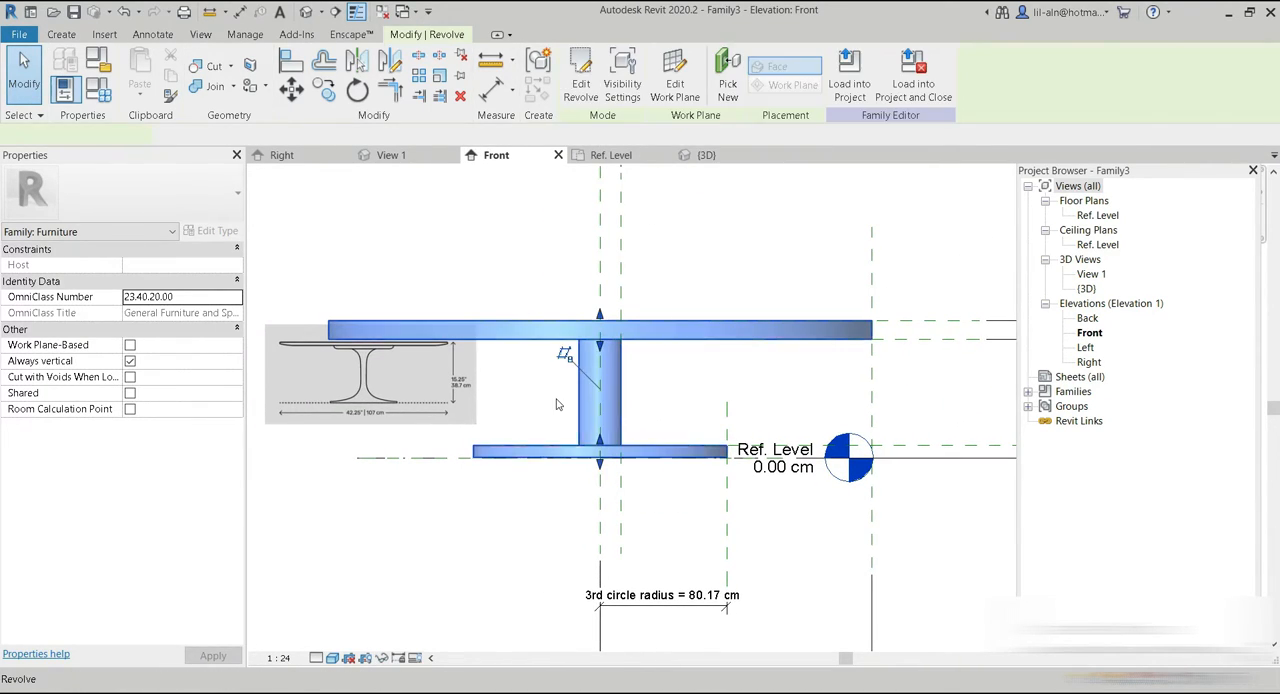
left_click(589, 104)
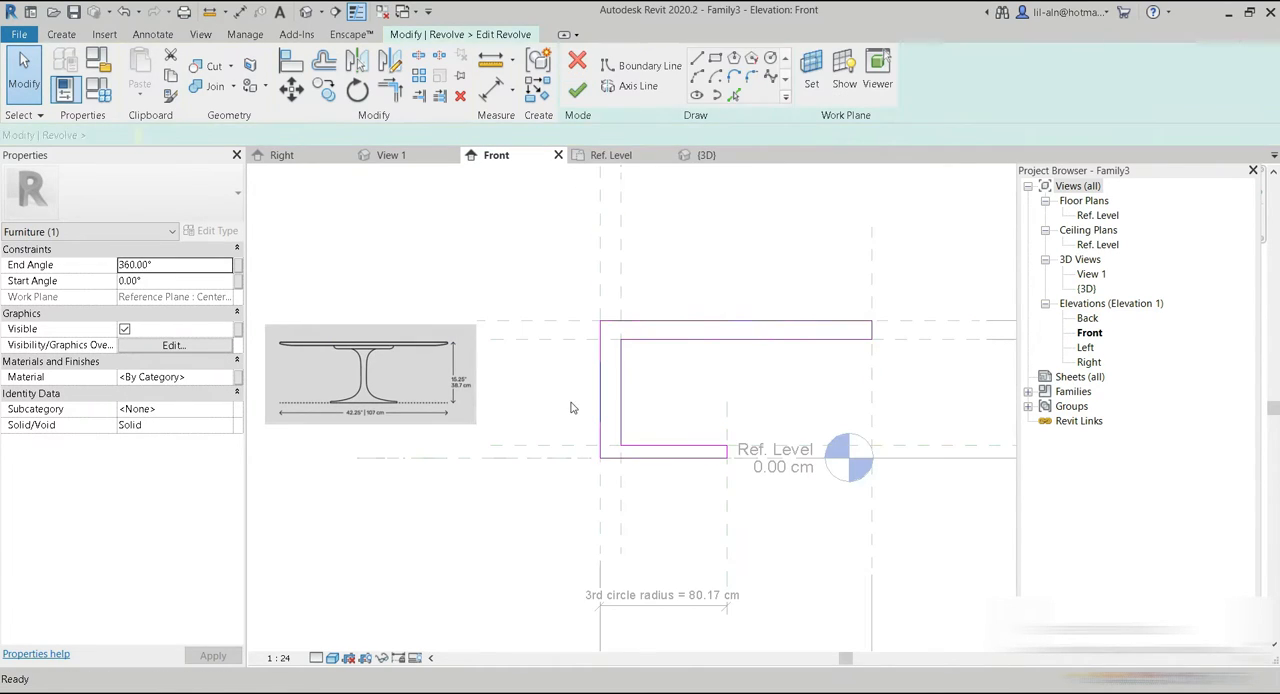
scroll(566, 404, "up", 1)
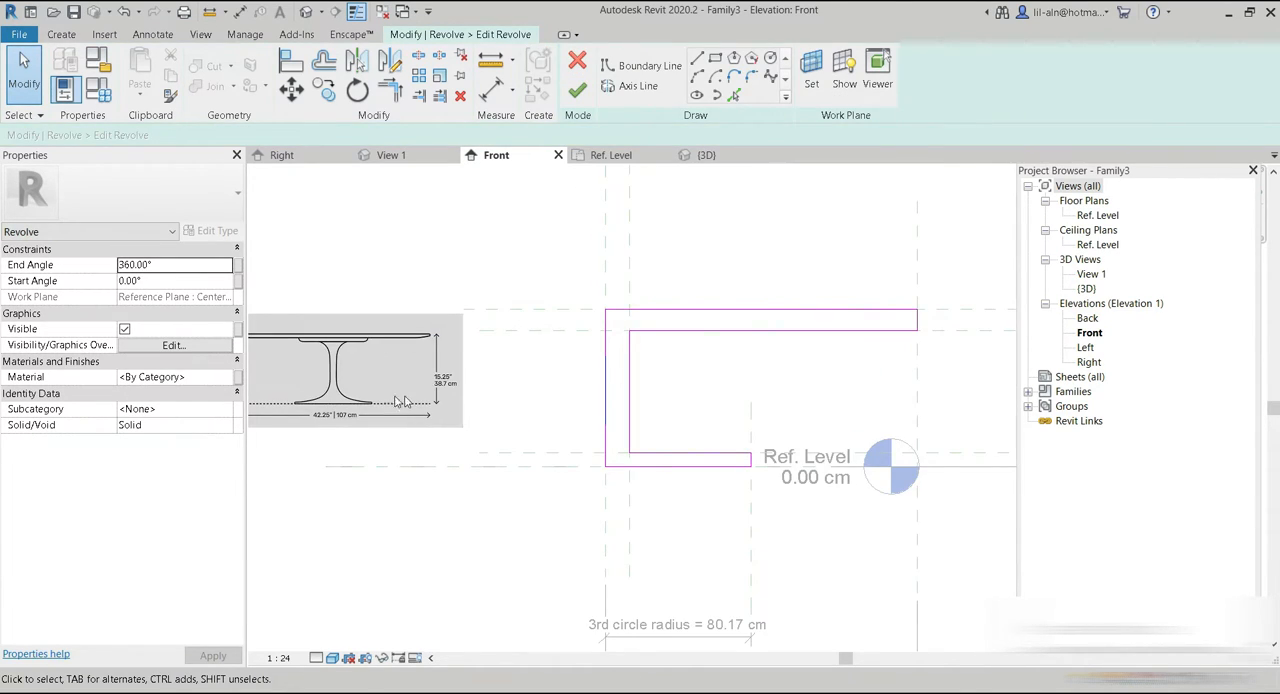
middle_click_drag(677, 348, 628, 370)
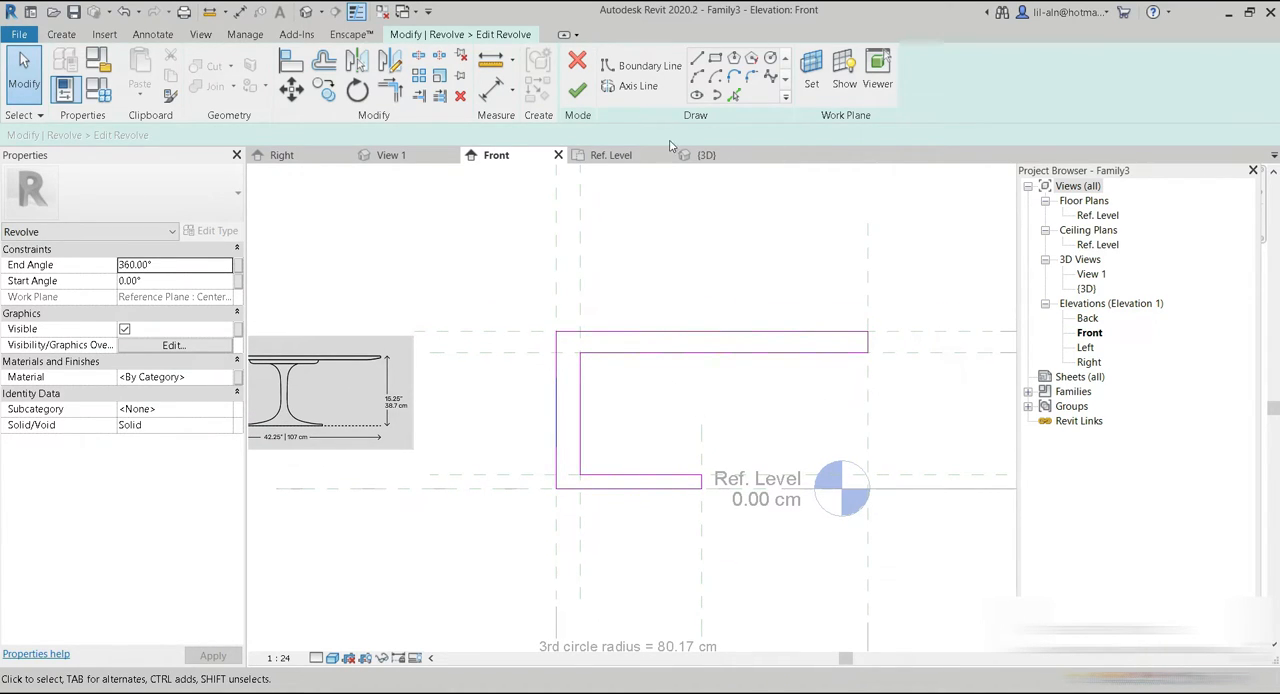
left_click(577, 89)
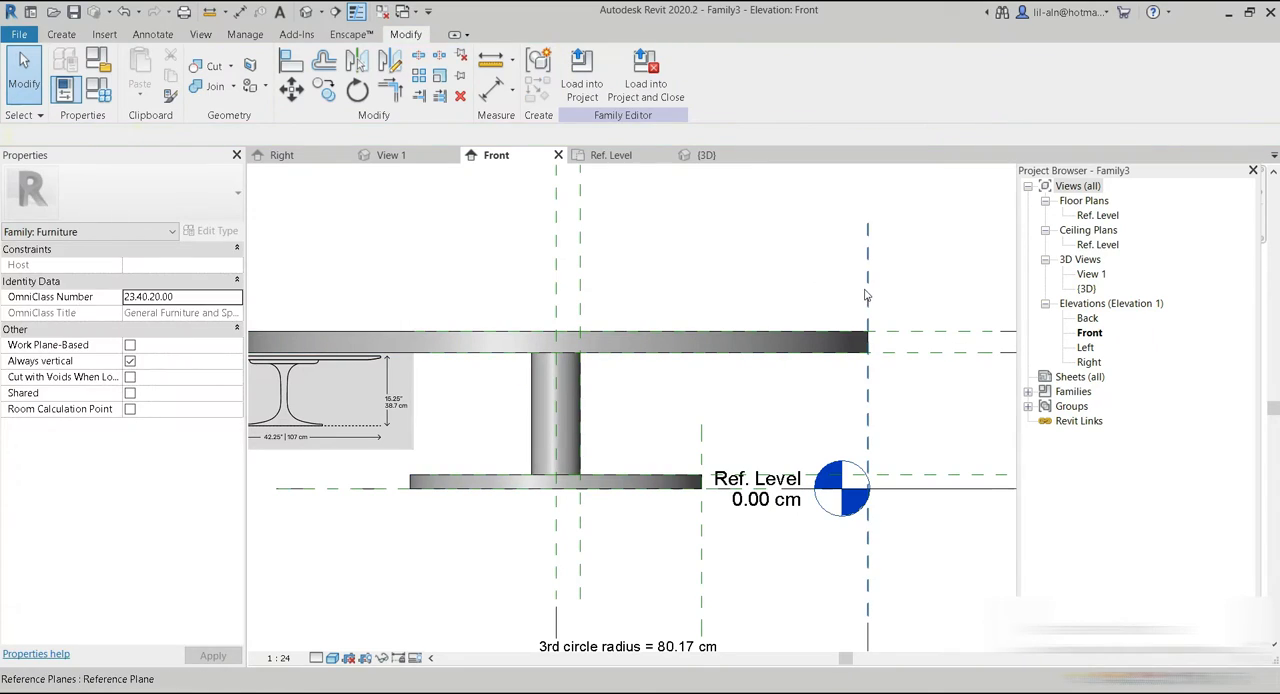
Reduce the tabletop's radius by nudging its outer-edge reference plane toward the center.
left_click(865, 296)
key("Left")
key("Left")
key("Left")
key("Left")
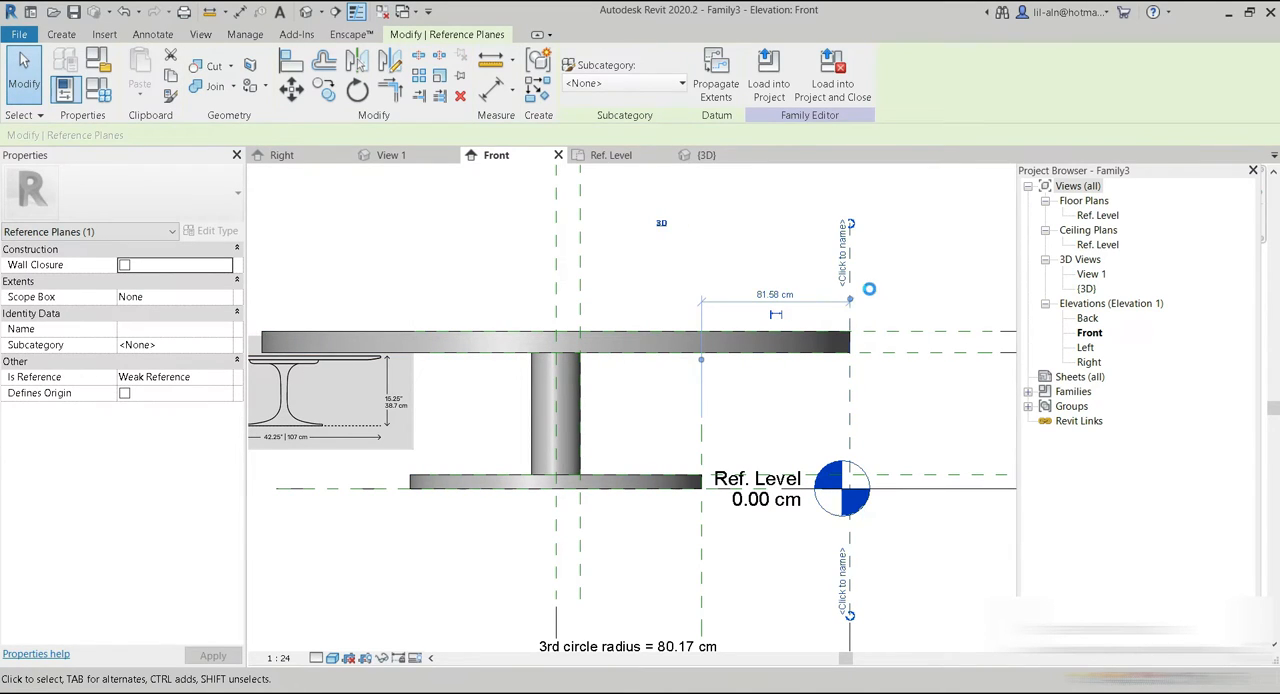
key("Left")
key("Left")
key("Left")
key("Left")
key("Left")
key("Left")
key("Left")
key("Left")
key("Left")
key("Left")
key("Left")
key("Left")
key("Left")
key("Left")
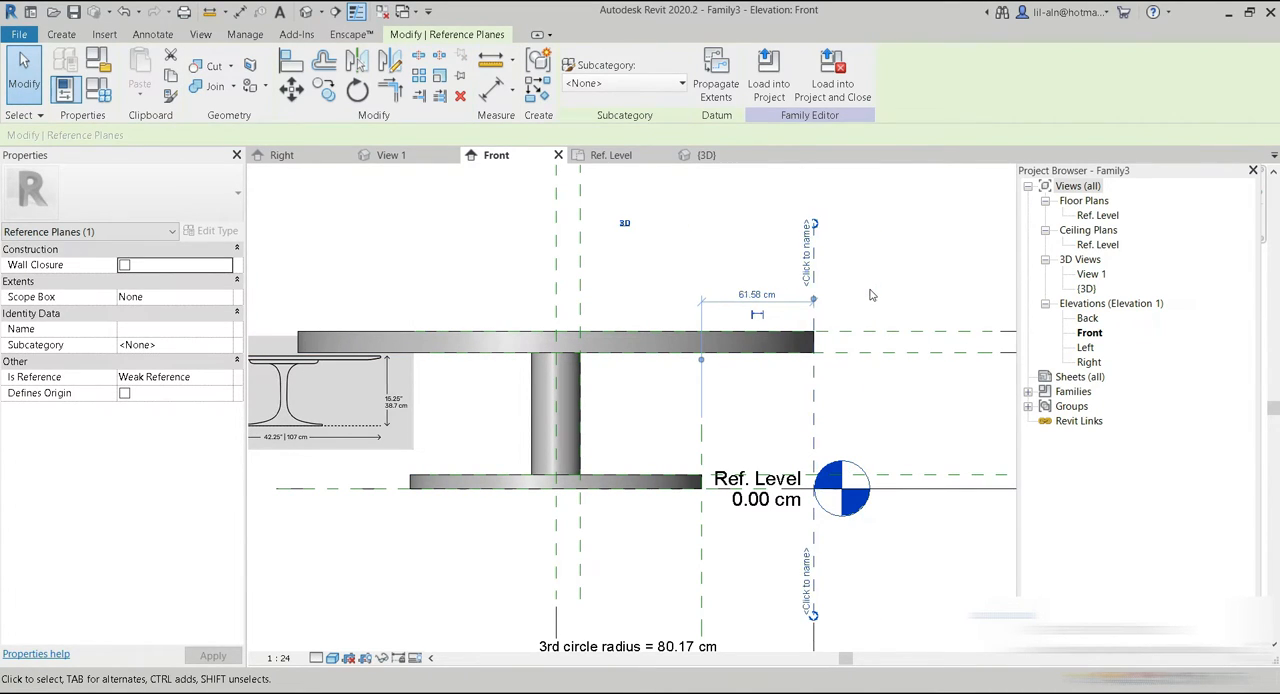
key("Left")
key("Left")
key("Left")
key("Left")
key("Left")
key("Left")
key("Left")
key("Left")
key("Left")
key("Left")
key("Left")
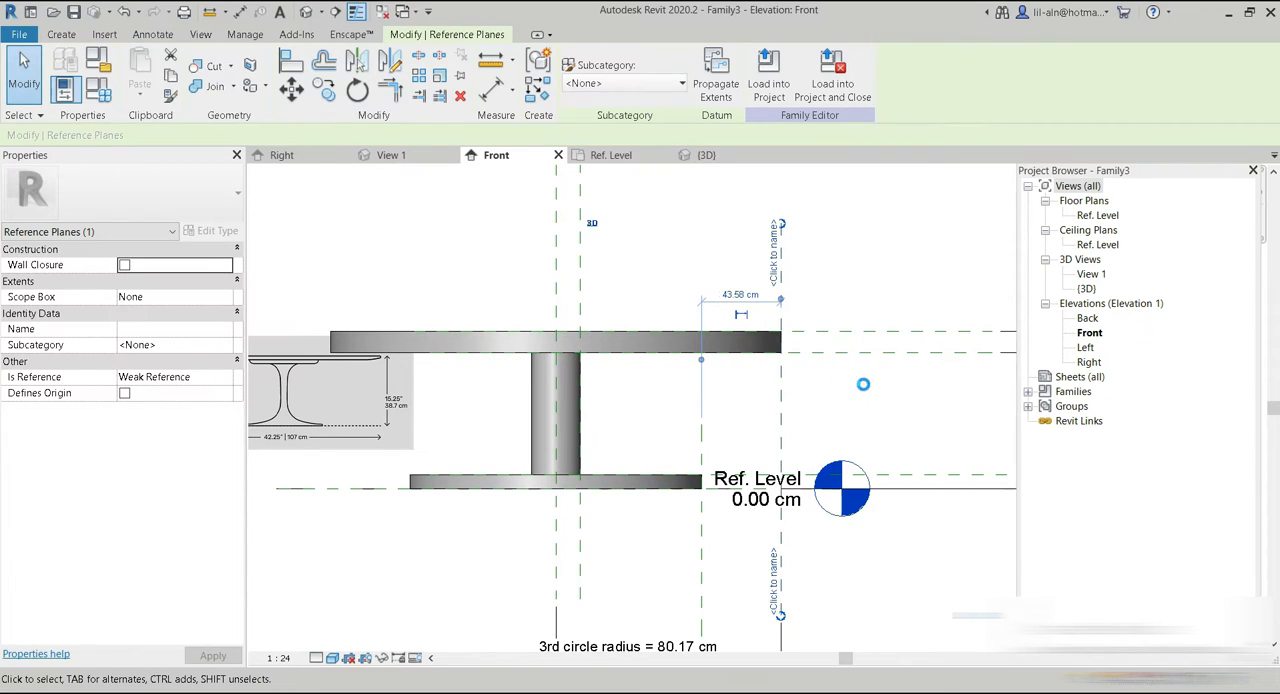
Thin the tabletop by lowering its top reference plane, and bring its outer-edge plane in to about 20 cm beyond the base's edge plane.
left_click(833, 331)
key("Down")
key("Down")
key("Down")
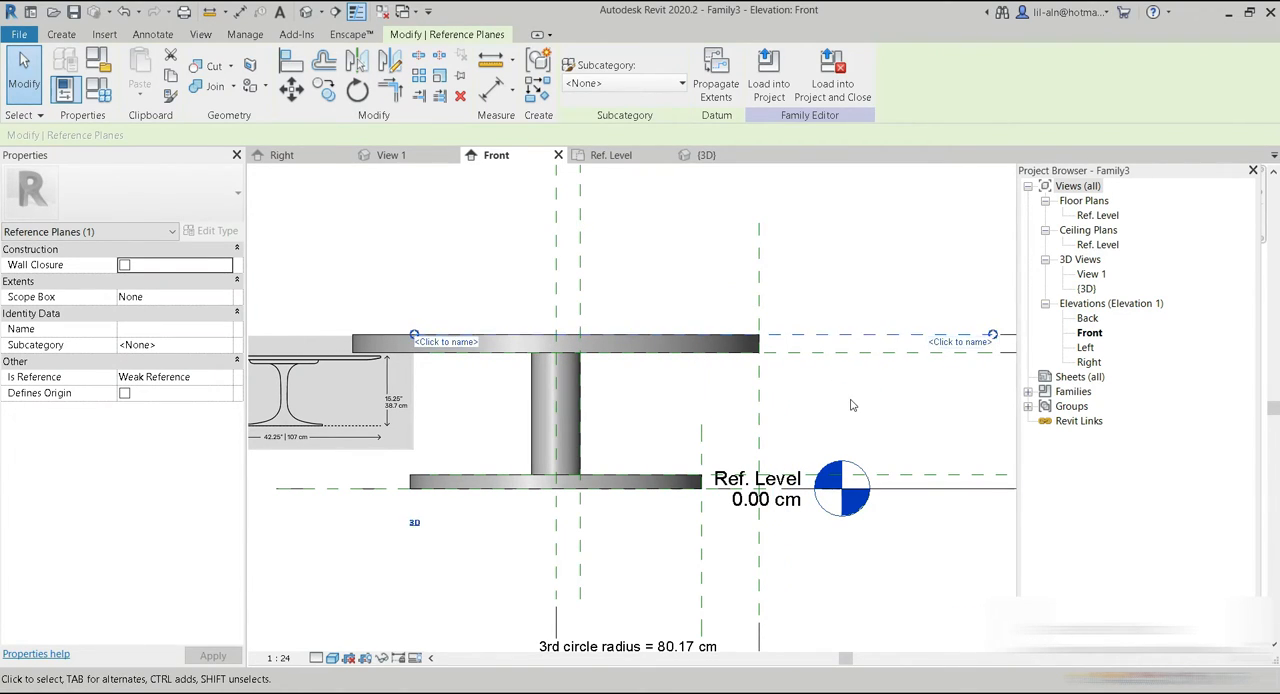
left_click(765, 293)
key("Left")
key("Left")
key("Left")
key("Left")
key("Left")
key("Left")
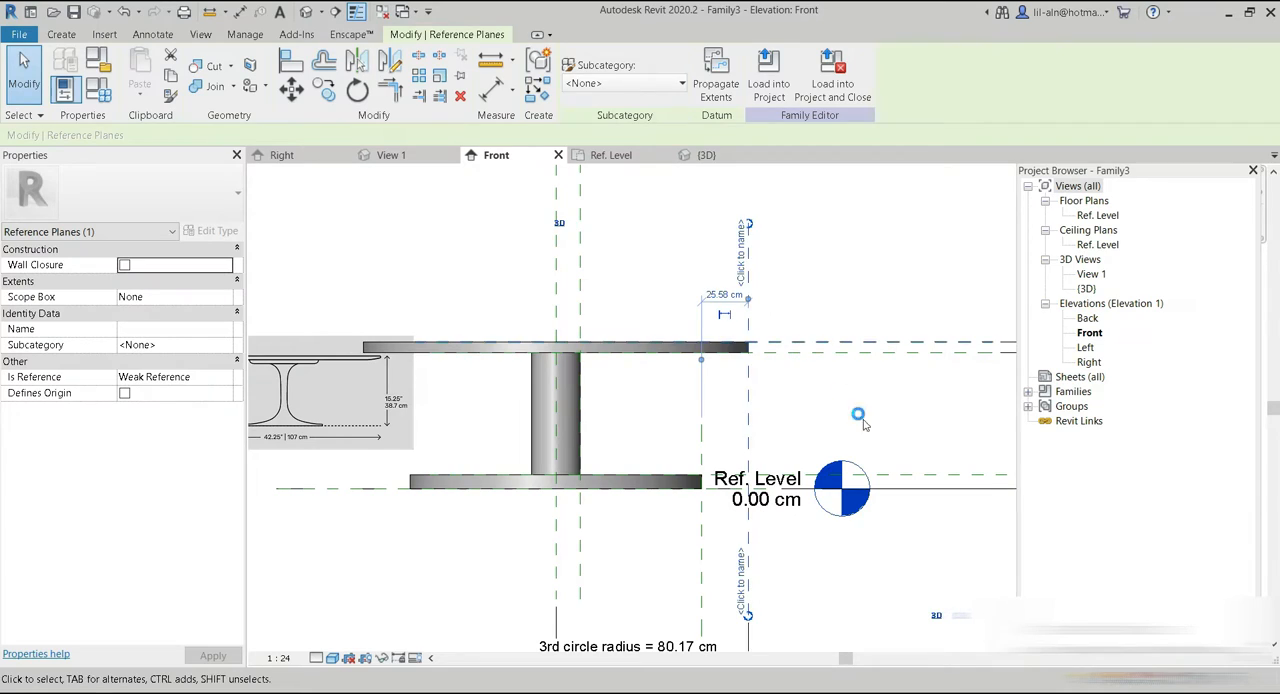
Lower the base's top reference plane slightly and move its edge plane inward to a 3rd circle radius of 44 cm.
left_click(913, 478)
key("Down")
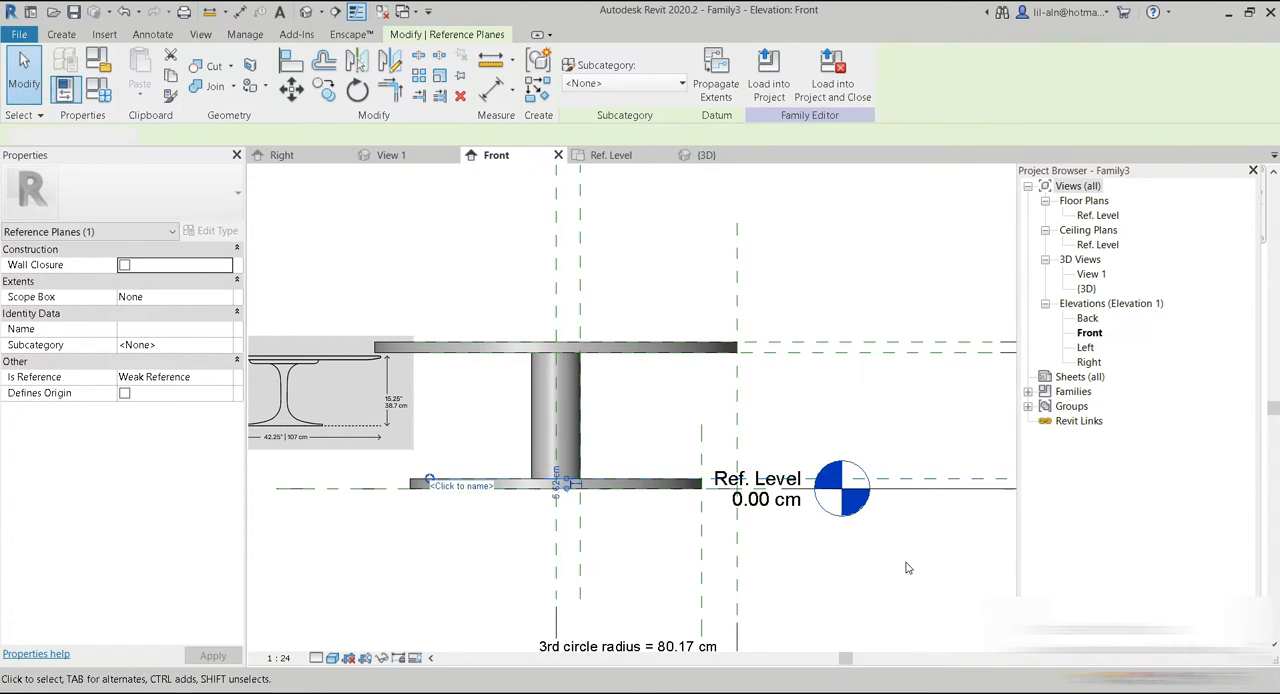
left_click(689, 542)
left_click(703, 537)
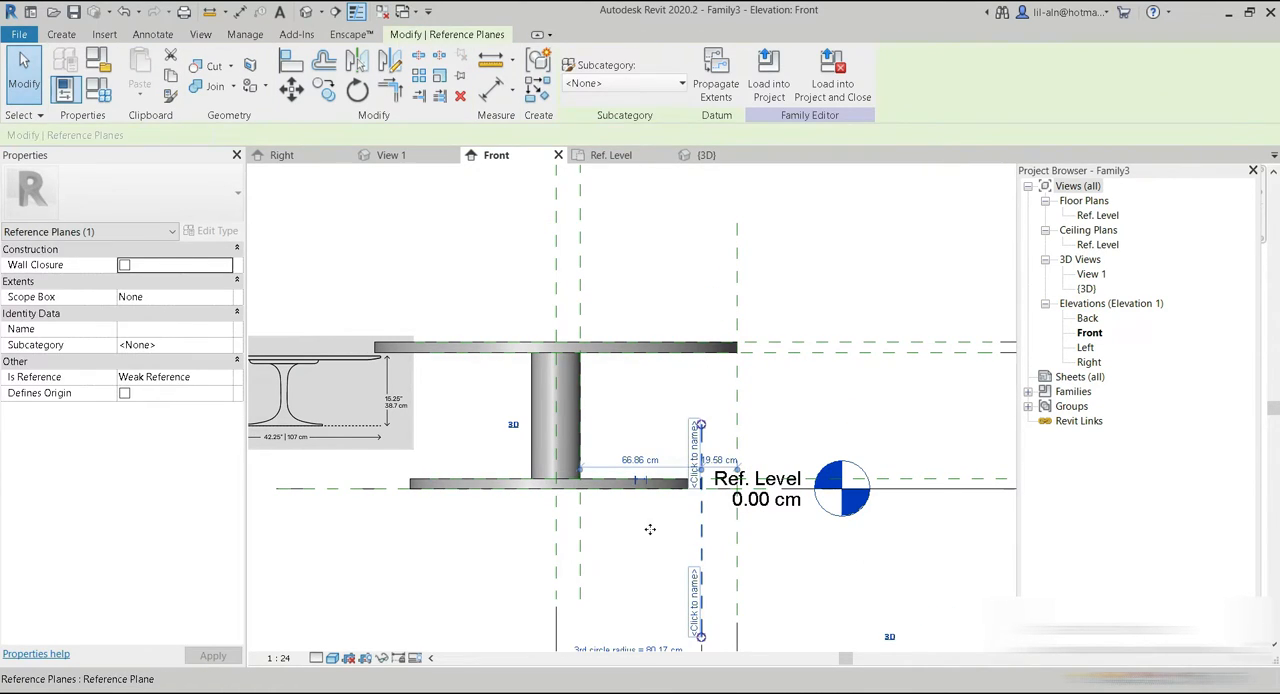
left_click_drag(636, 534, 636, 545)
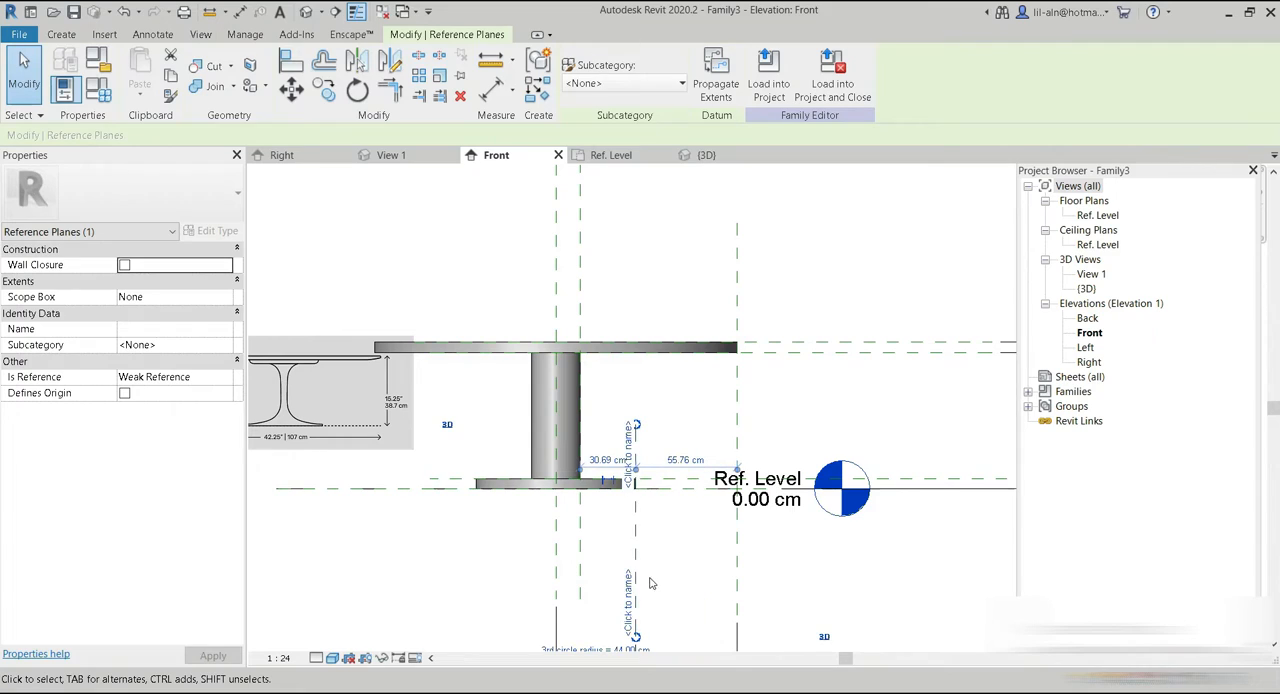
Slim the leg by nudging its reference plane toward the center, to about 38.7 cm from the base's edge plane.
left_click(581, 269)
key("Left")
key("Left")
key("Left")
key("Left")
key("Left")
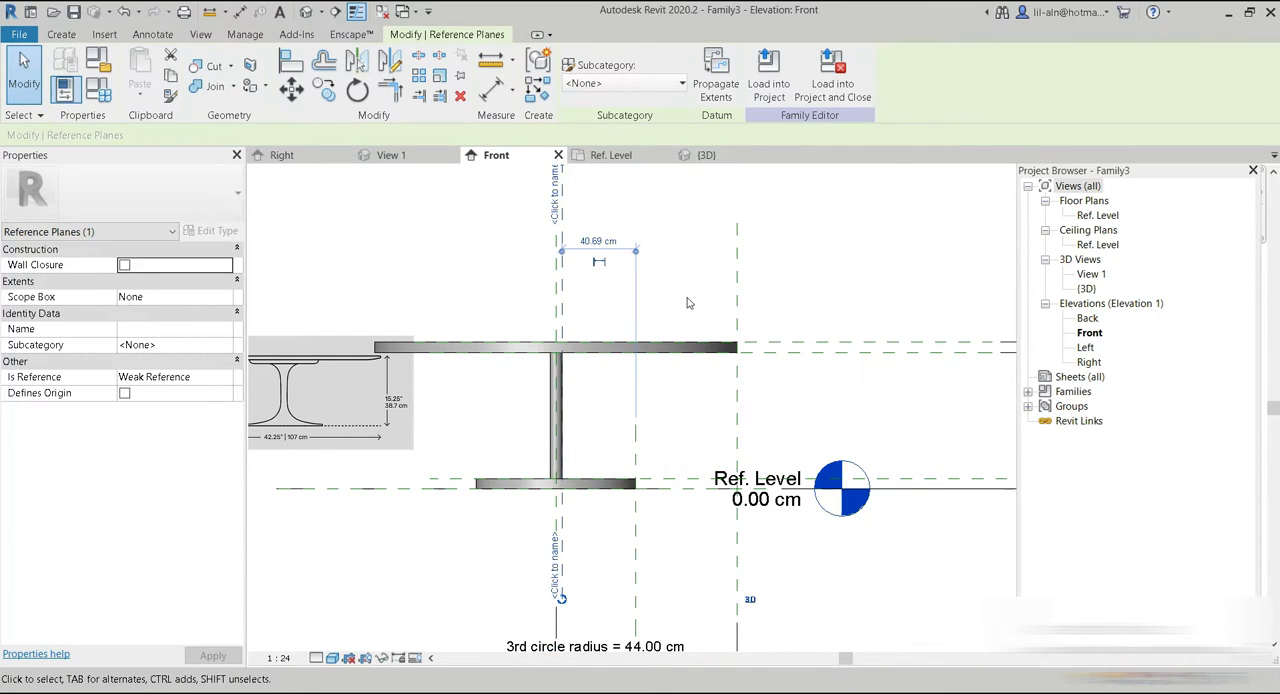
middle_click_drag(688, 320, 616, 300)
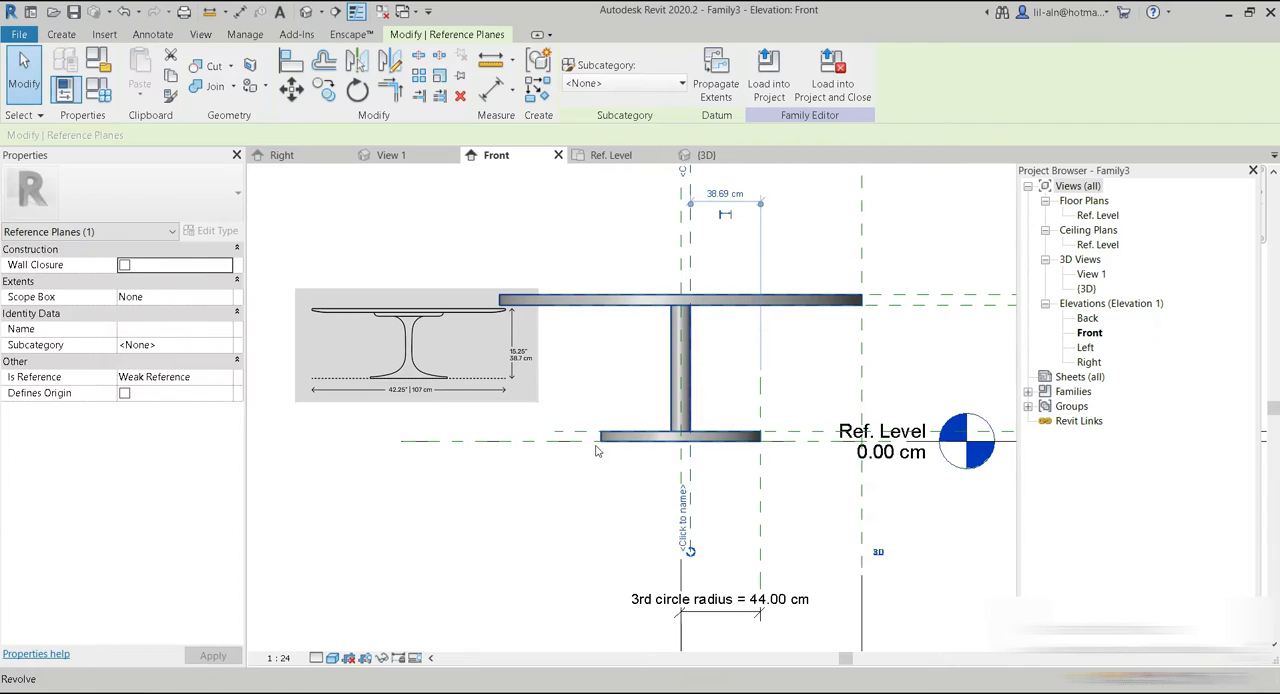
left_click(622, 474)
middle_click_drag(766, 427, 725, 458)
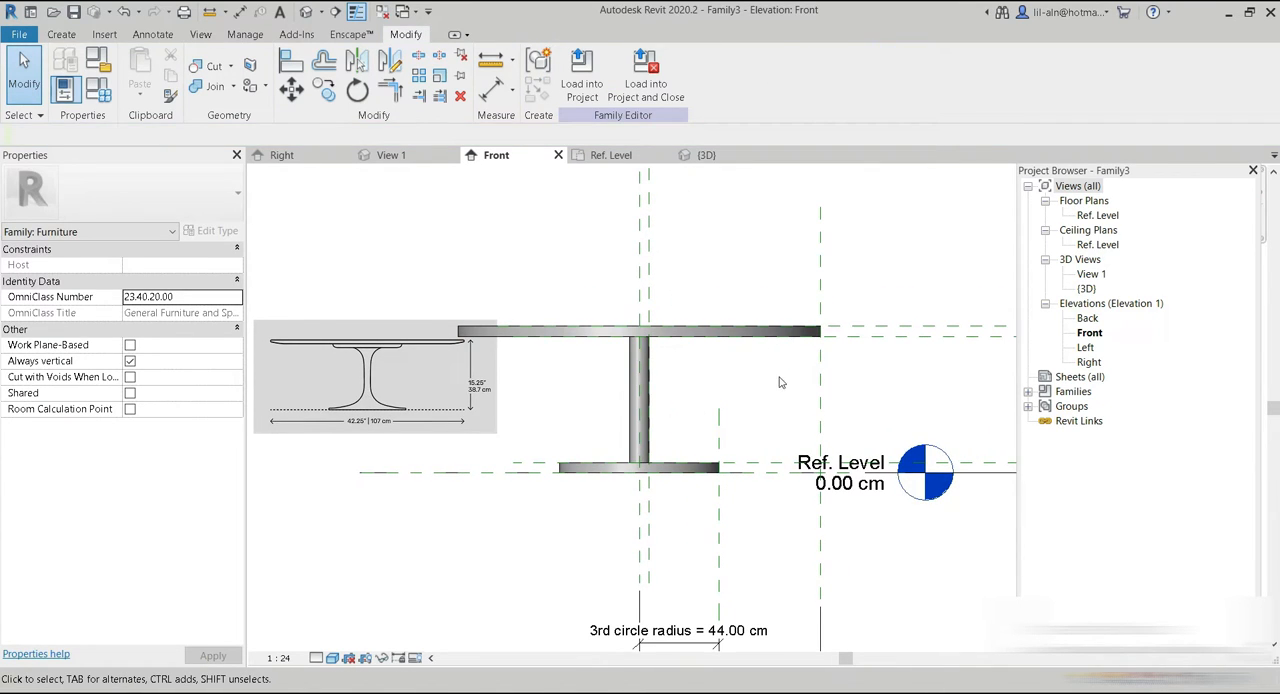
Move the reference image over the table model and set the front elevation's visual style to Wireframe.
left_click(387, 423)
left_click_drag(387, 423, 640, 470)
scroll(591, 531, "up", 2)
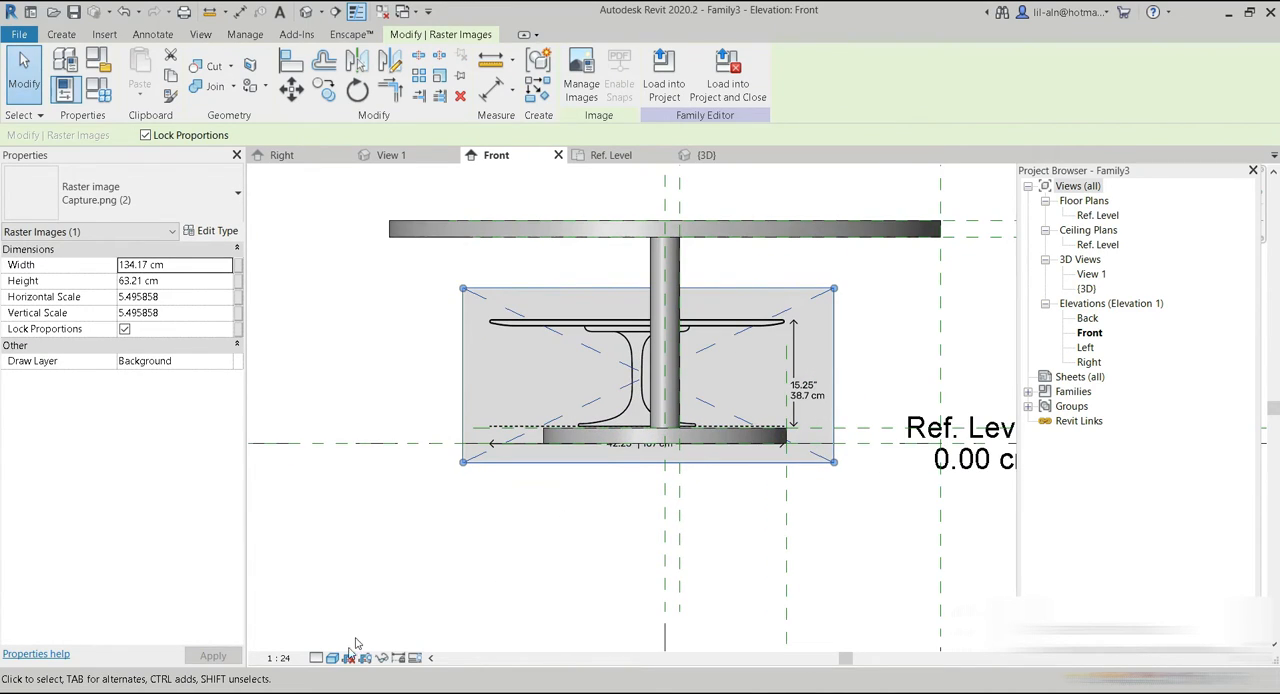
left_click(332, 657)
left_click(370, 557)
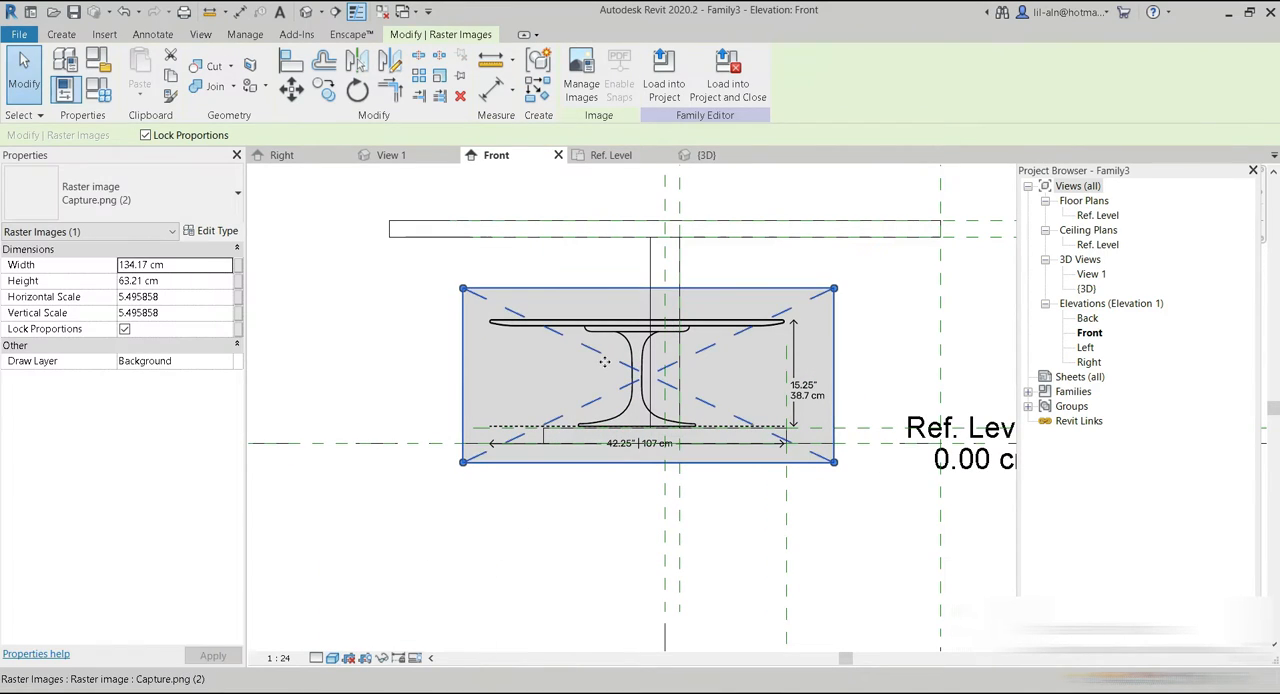
Align the reference image so its pedestal is centered on the vertical center plane and its floor line sits on the Ref. Level.
left_click_drag(620, 328, 624, 346)
left_click_drag(667, 410, 679, 426)
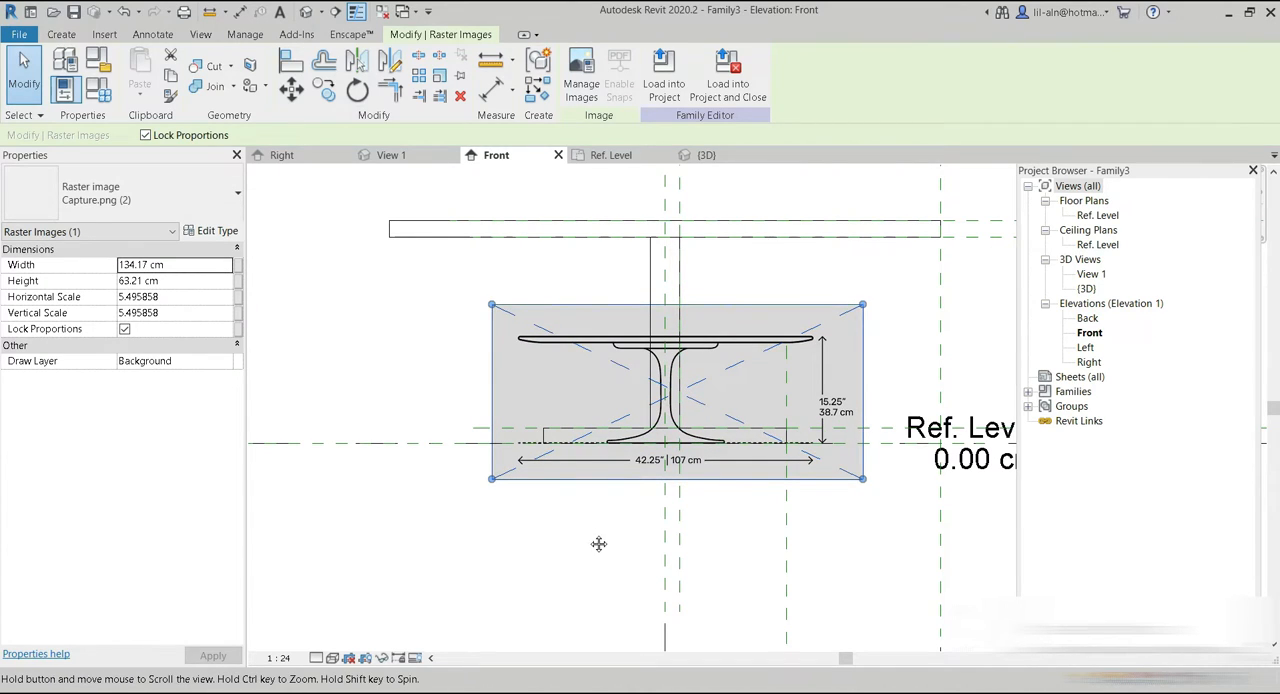
scroll(655, 425, "up", 3)
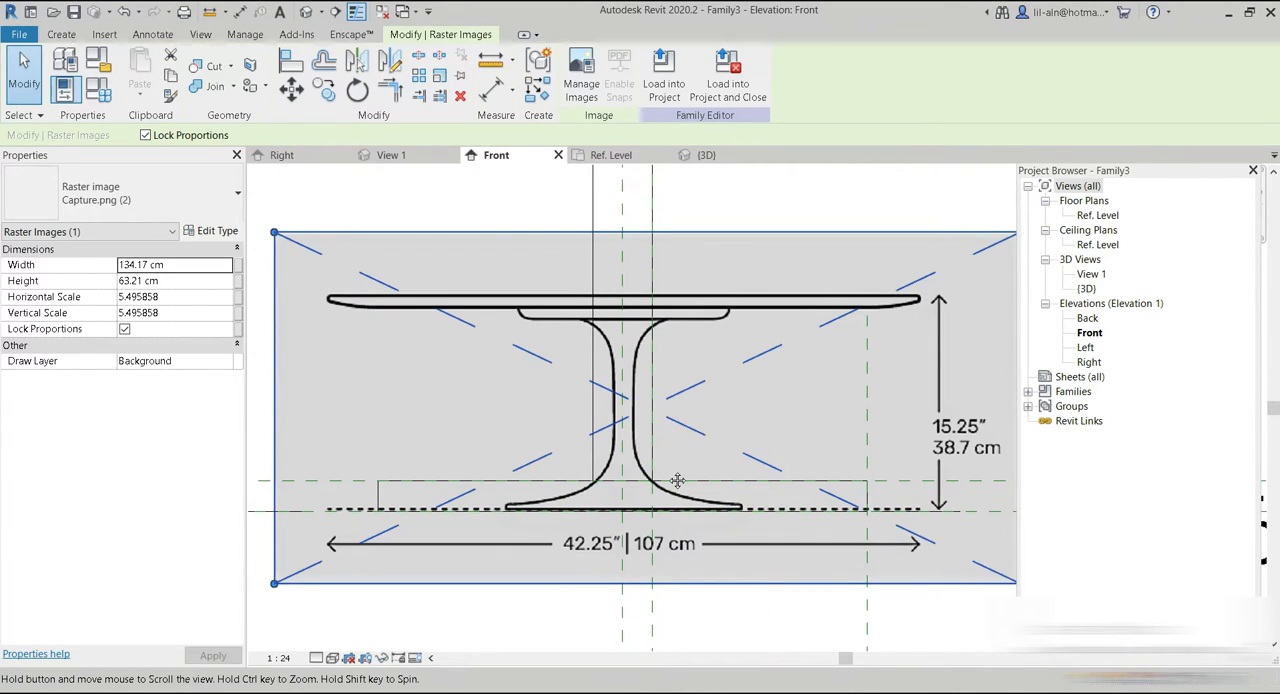
middle_click_drag(493, 629, 523, 619)
left_click(487, 560)
left_click(631, 213)
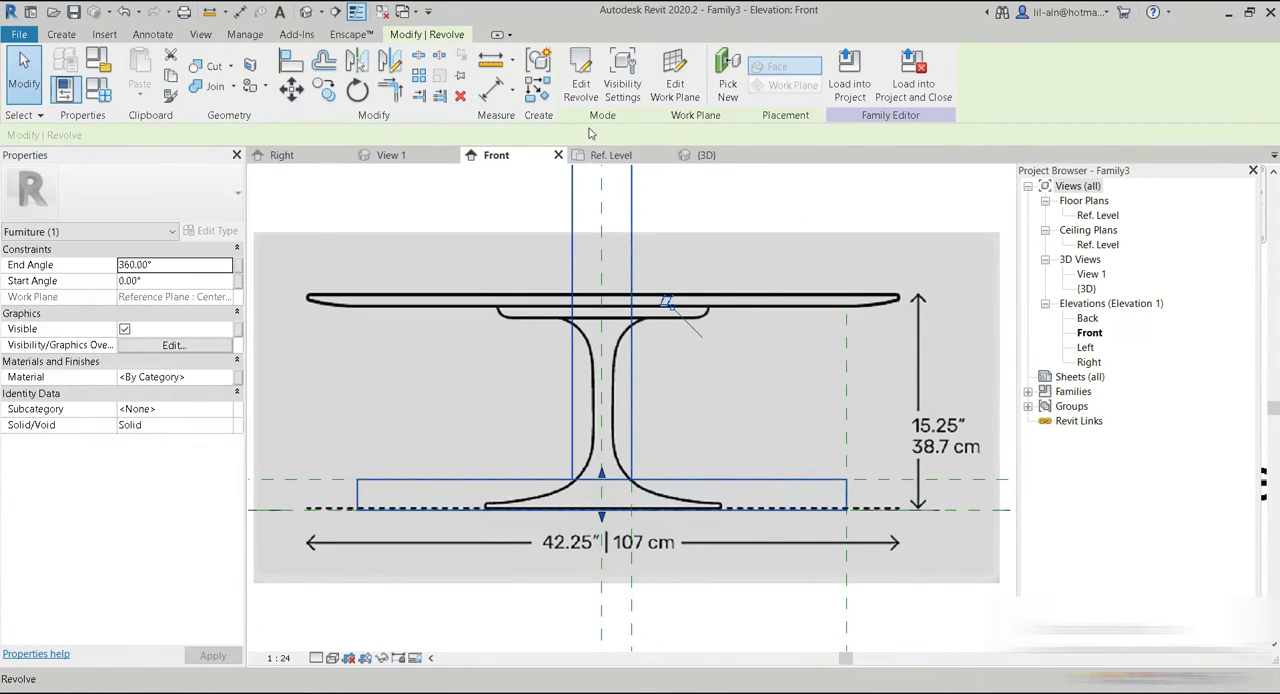
left_click(580, 78)
scroll(729, 435, "down", 3)
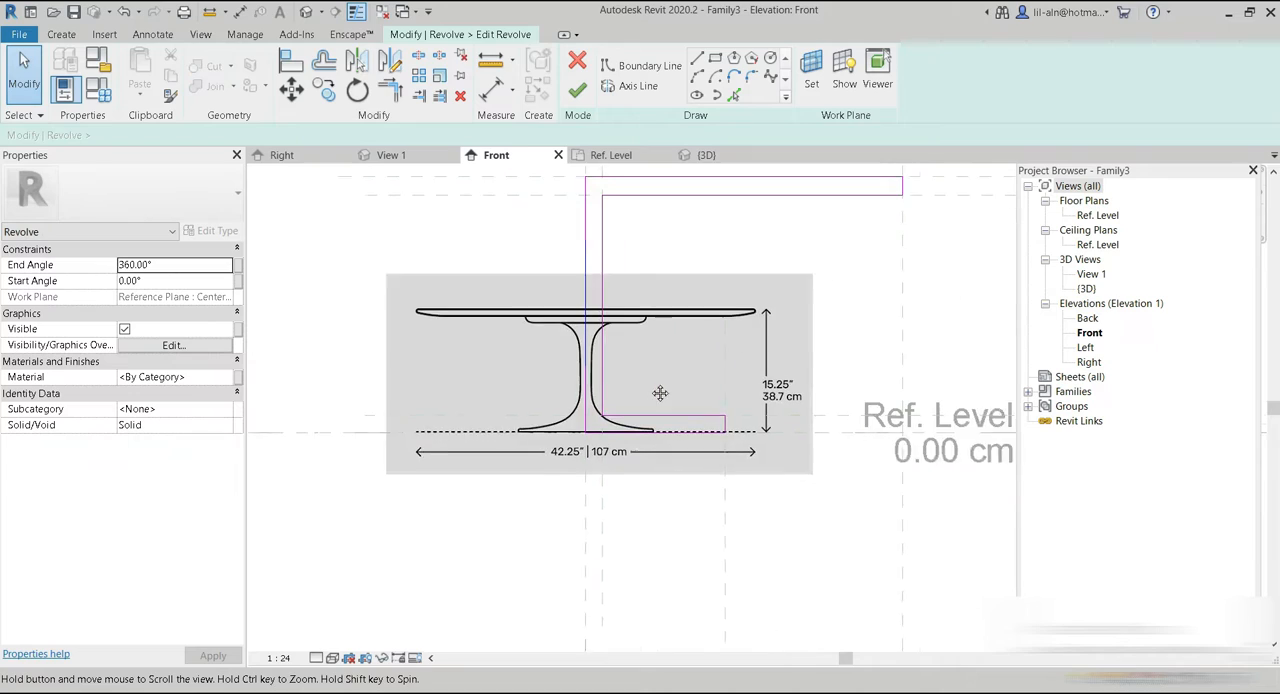
middle_click_drag(702, 457, 706, 503)
left_click(578, 90)
left_click(809, 560)
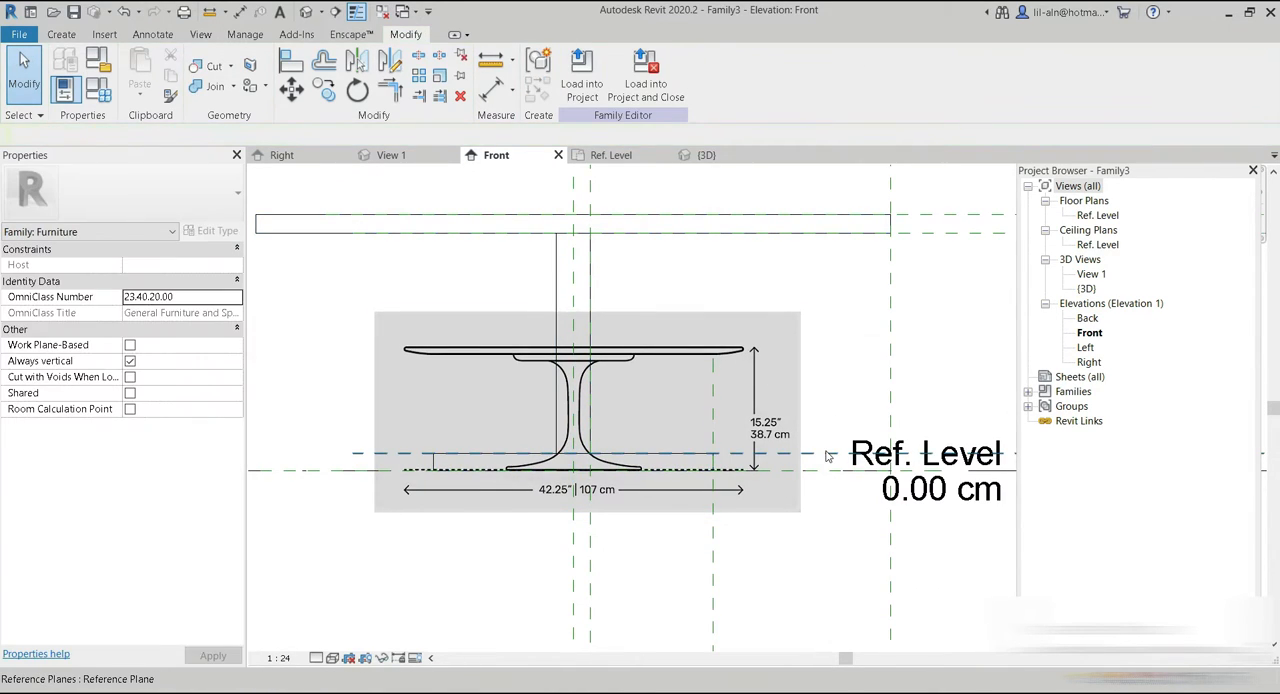
Lower the base's top reference plane to the image's base thickness and nudge the leg's plane inward to the pictured stem's width.
left_click(823, 455)
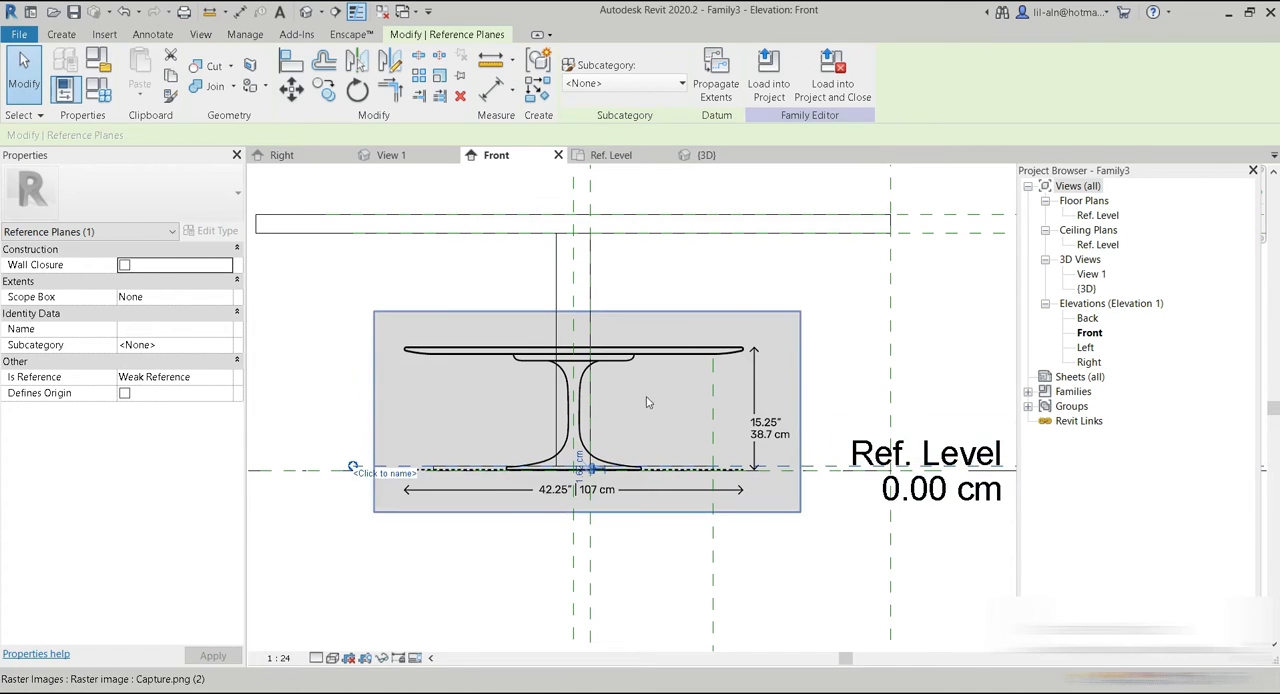
key("Left")
key("Left")
key("Left")
key("Left")
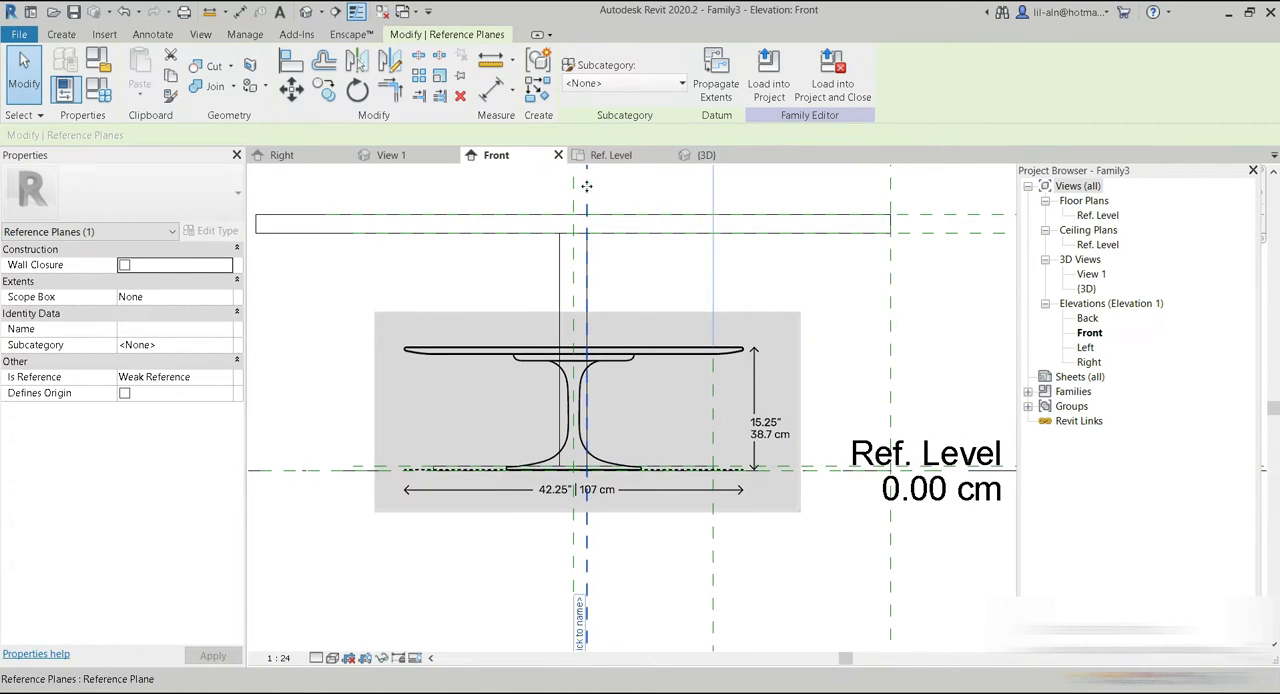
middle_click_drag(651, 323, 639, 373)
Lower the top disc's bottom reference plane to the underside of the support plate beneath the tabletop in the reference image.
left_click(923, 288)
key("Down")
key("Down")
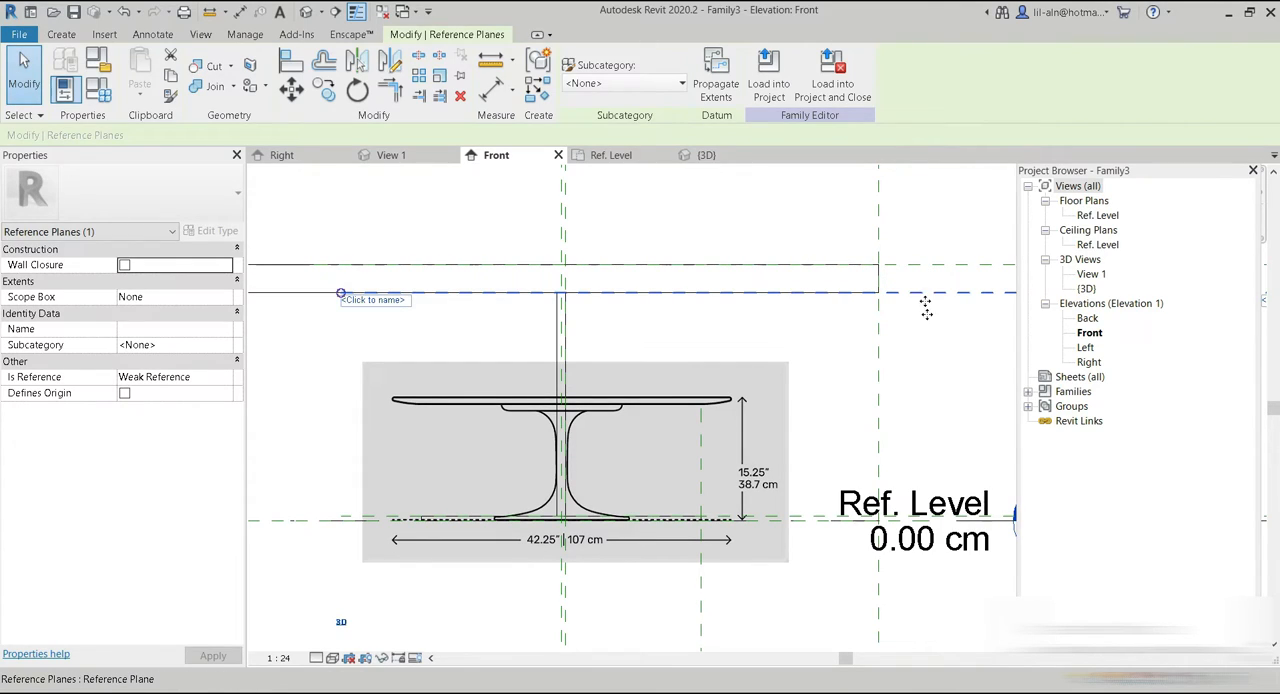
left_click_drag(926, 382, 926, 391)
key("Down")
key("Down")
key("Down")
key("Down")
key("Down")
key("Down")
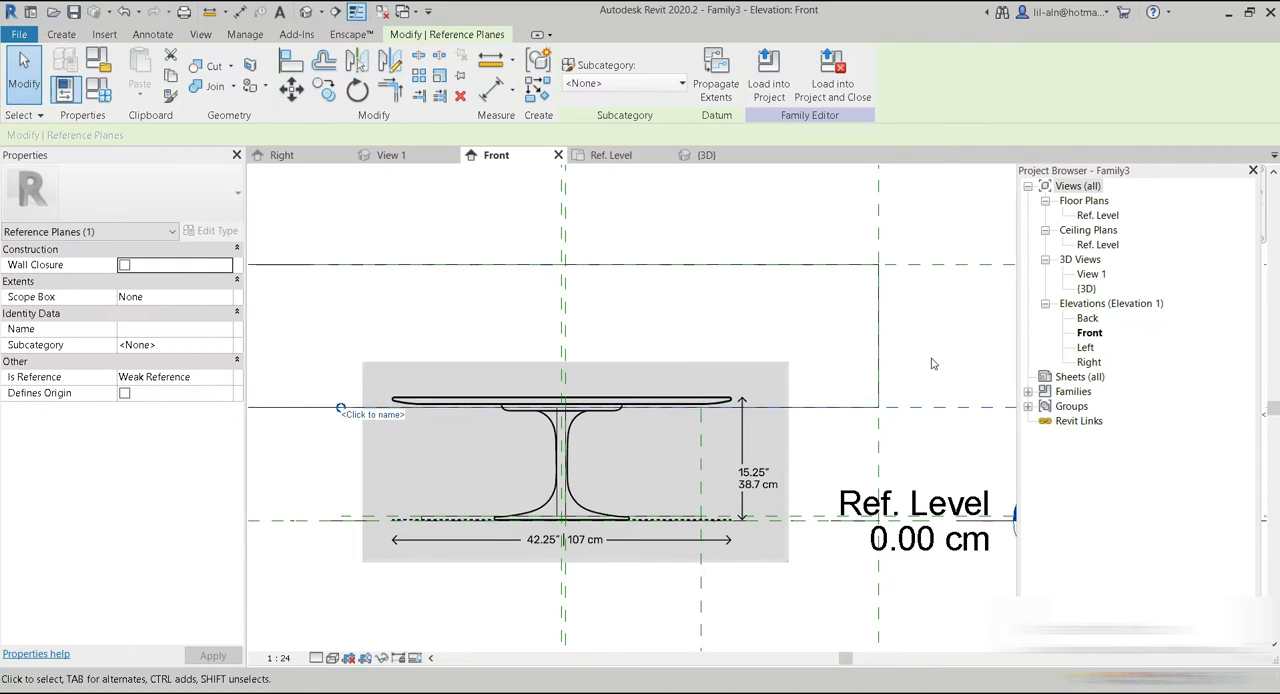
Lower the top disc's upper reference plane until it meets the top of the support plate in the reference image.
left_click_drag(902, 264, 903, 271)
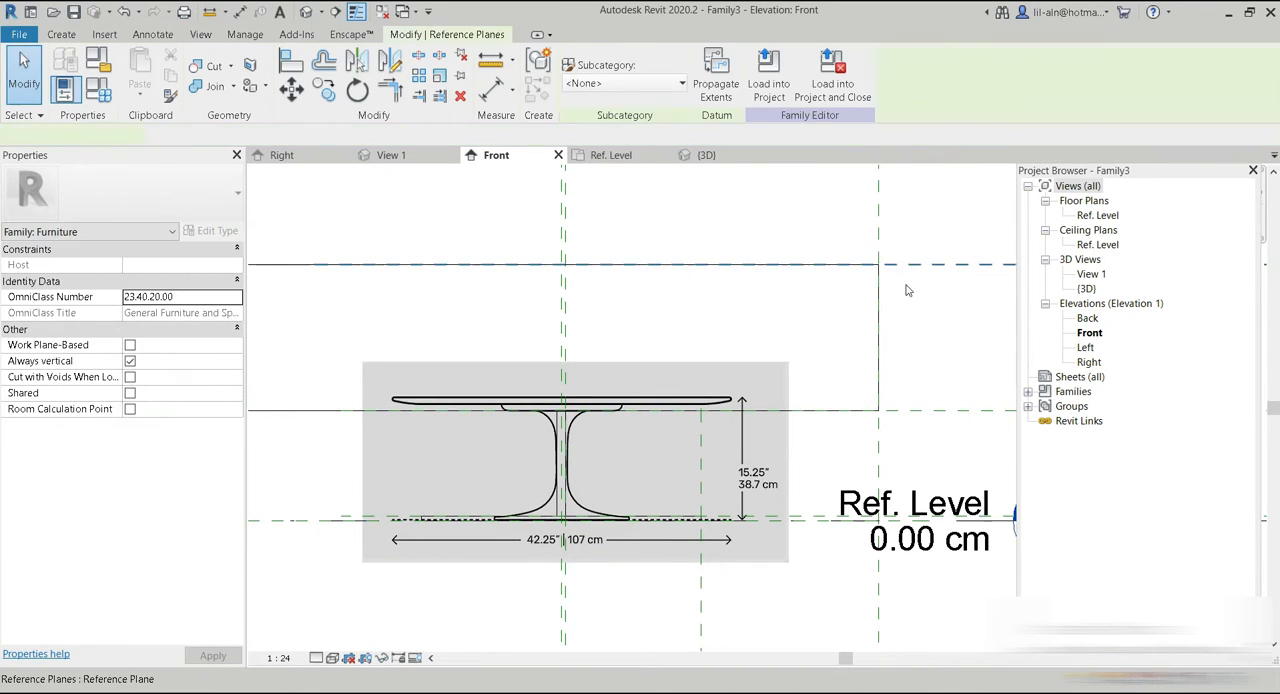
key("Down")
key("Down")
key("Down")
key("Down")
key("Down")
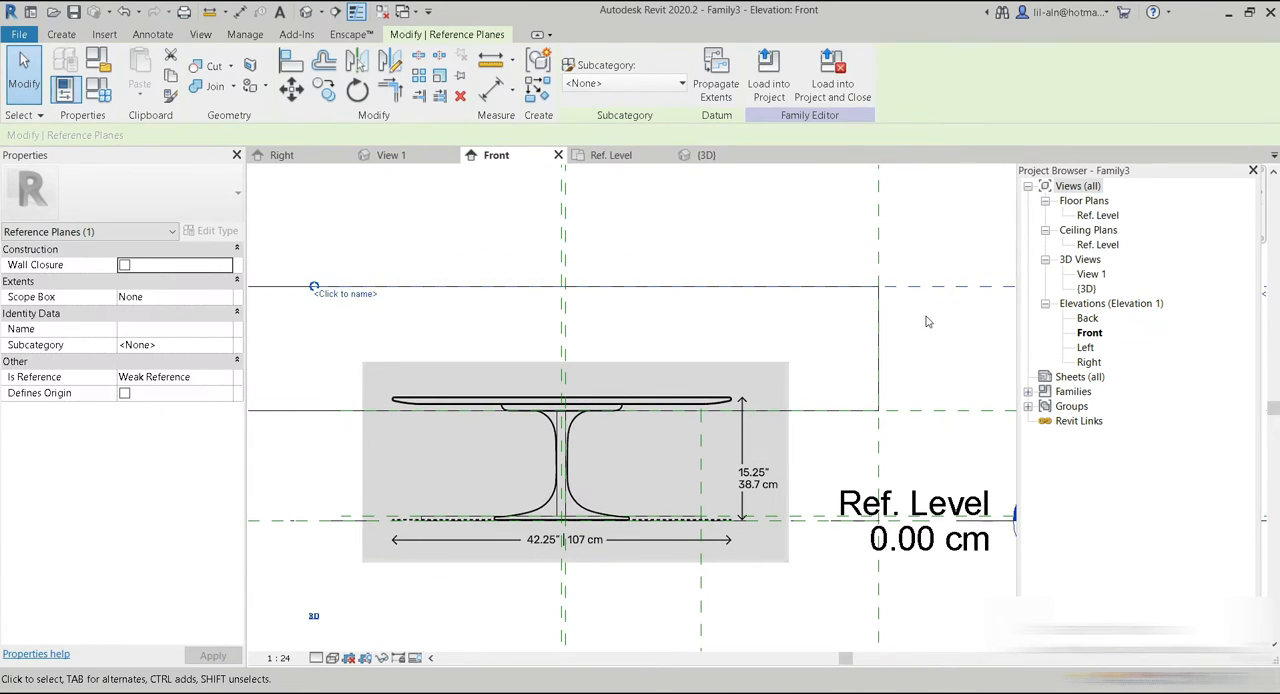
key("Down")
key("Down")
key("Down")
key("Down")
key("Down")
key("Down")
key("Down")
key("Down")
key("Down")
key("Down")
key("Down")
key("Down")
key("Down")
key("Down")
key("Down")
key("Down")
key("Down")
key("Down")
key("Down")
key("Down")
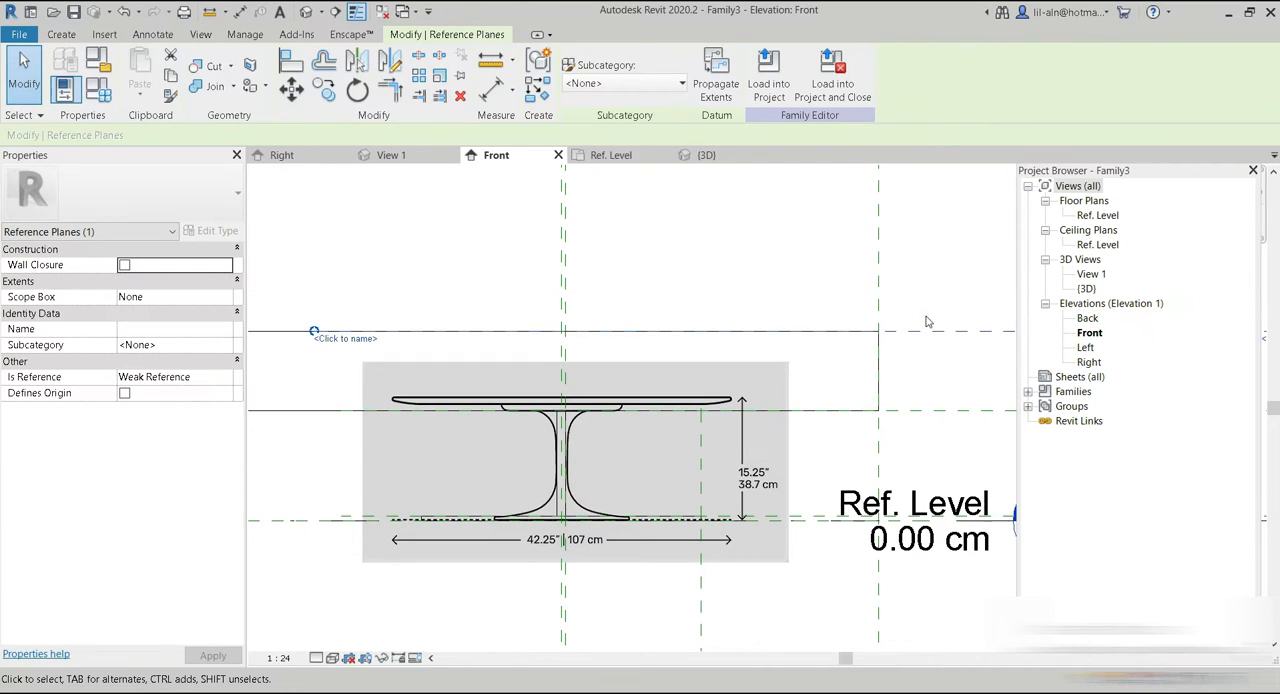
key("Down")
key("Down")
key("Down")
key("Down")
key("Down")
key("Down")
key("Down")
key("Down")
key("Down")
key("Down")
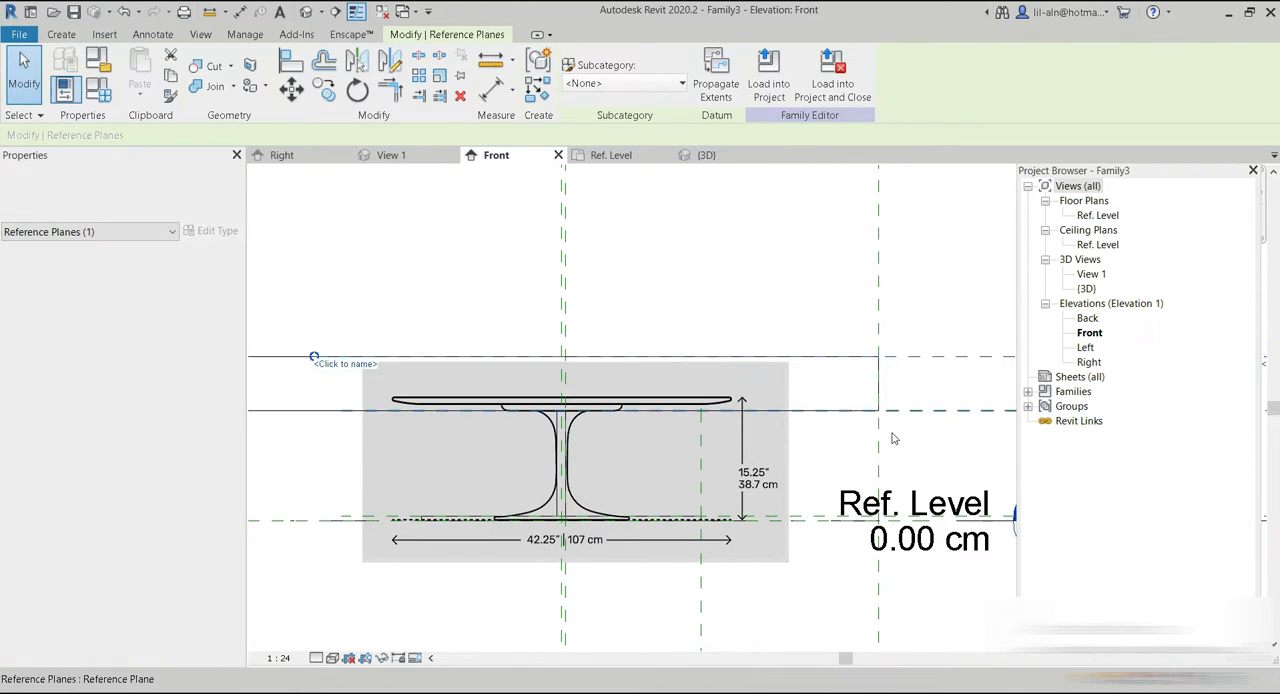
key("Down")
key("Down")
key("Down")
key("Down")
key("Down")
key("Down")
key("Down")
key("Down")
key("Down")
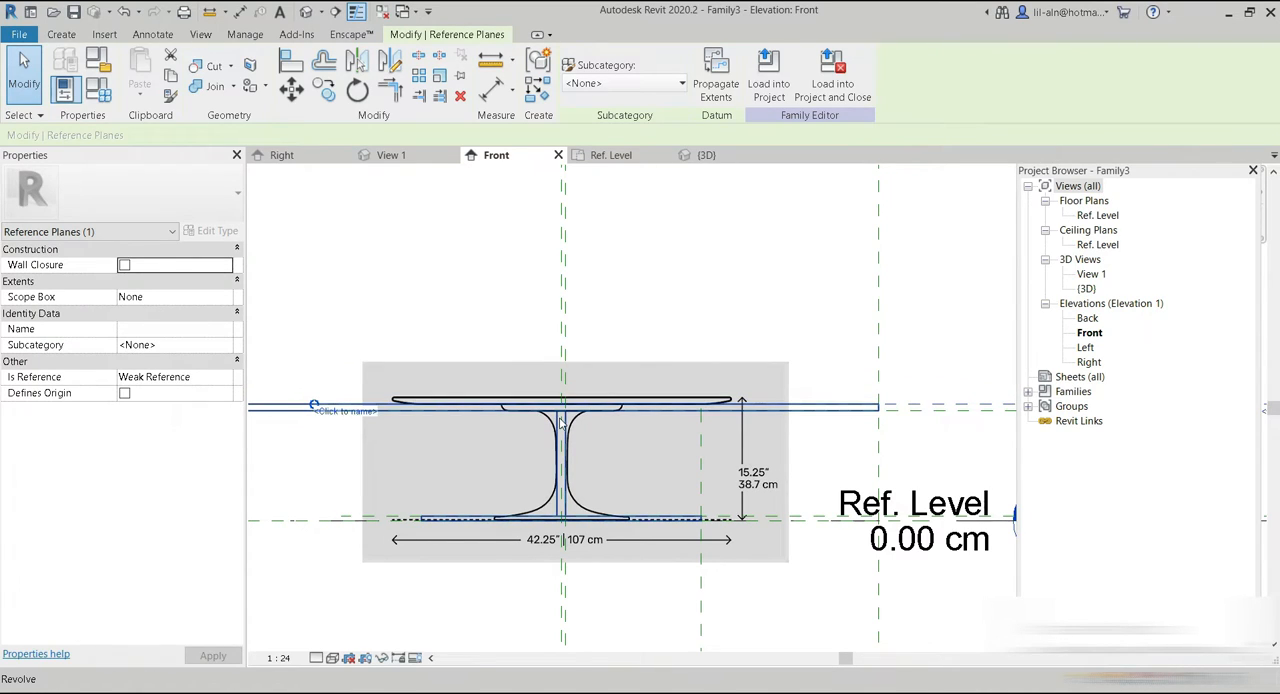
Move the top disc's outer-edge reference plane inward to the support plate's edge, about 17.69 cm from the leg's plane.
scroll(562, 423, "up", 2)
scroll(893, 347, "down", 3)
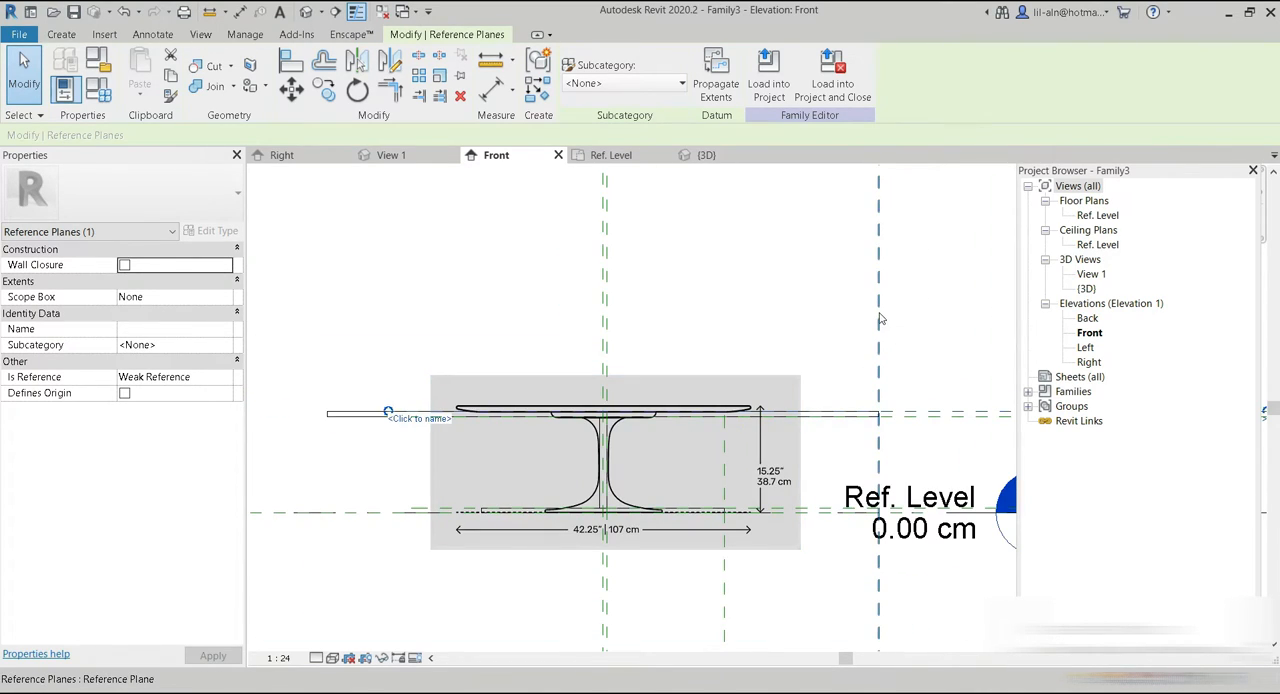
left_click(877, 279)
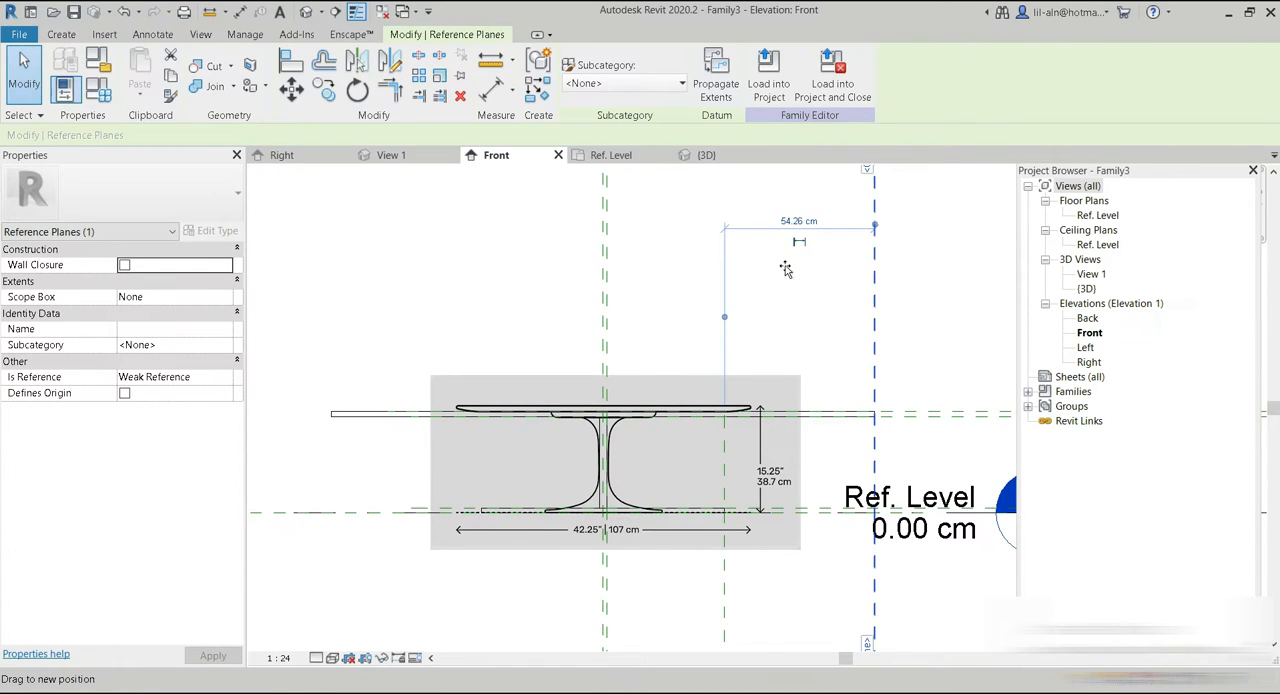
left_click_drag(697, 291, 698, 339)
scroll(607, 428, "up", 1)
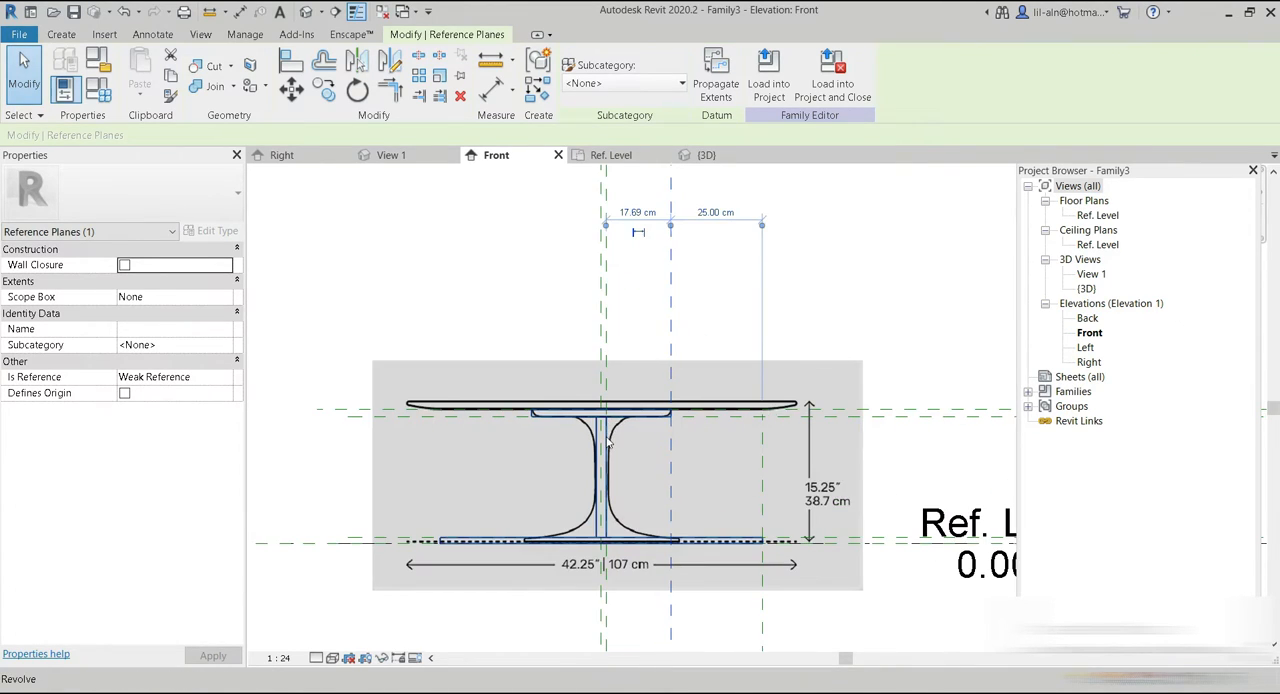
scroll(640, 412, "up", 2)
scroll(640, 410, "down", 1)
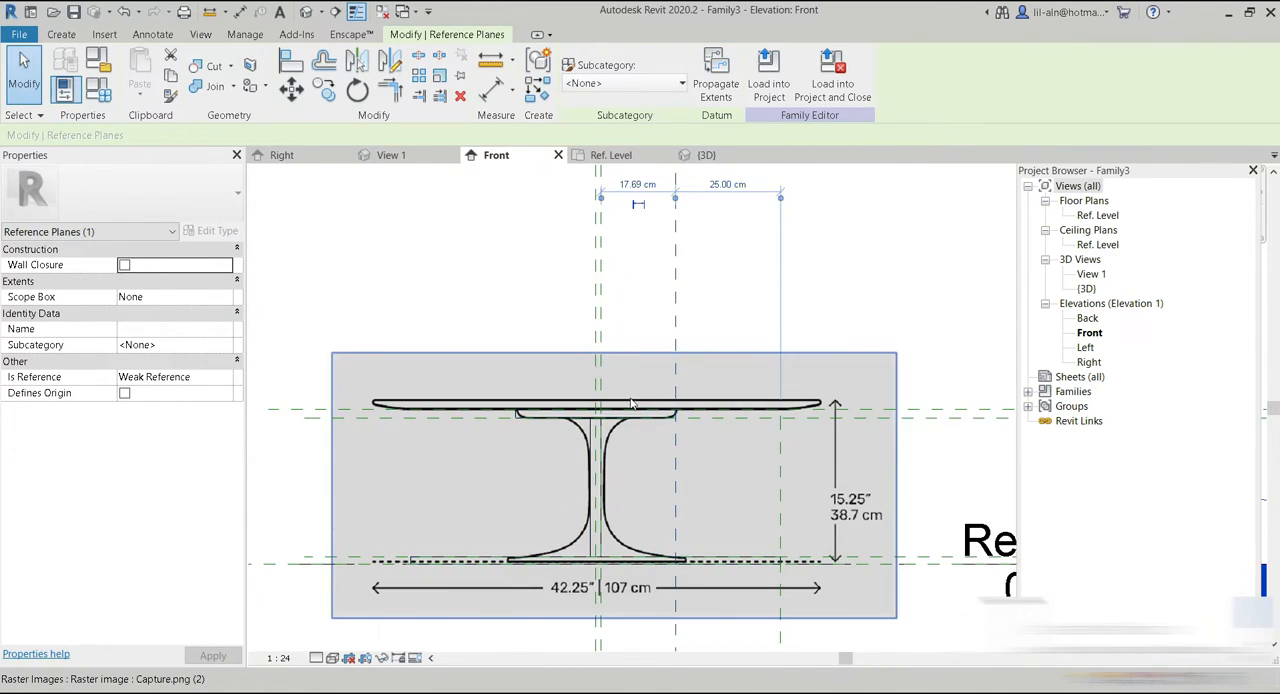
scroll(633, 403, "down", 1)
left_click(473, 243)
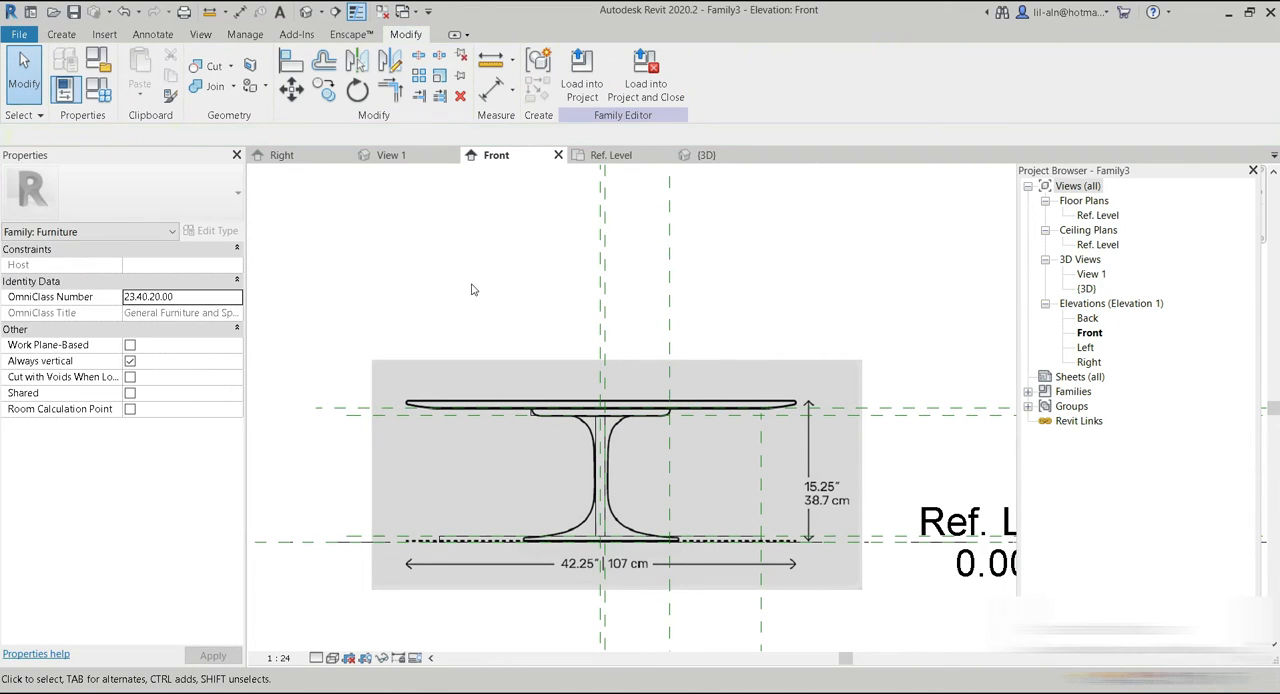
Nudge the base's edge reference plane inward to 3 cm beyond the top disc's edge plane, matching the pictured base.
left_click(484, 544)
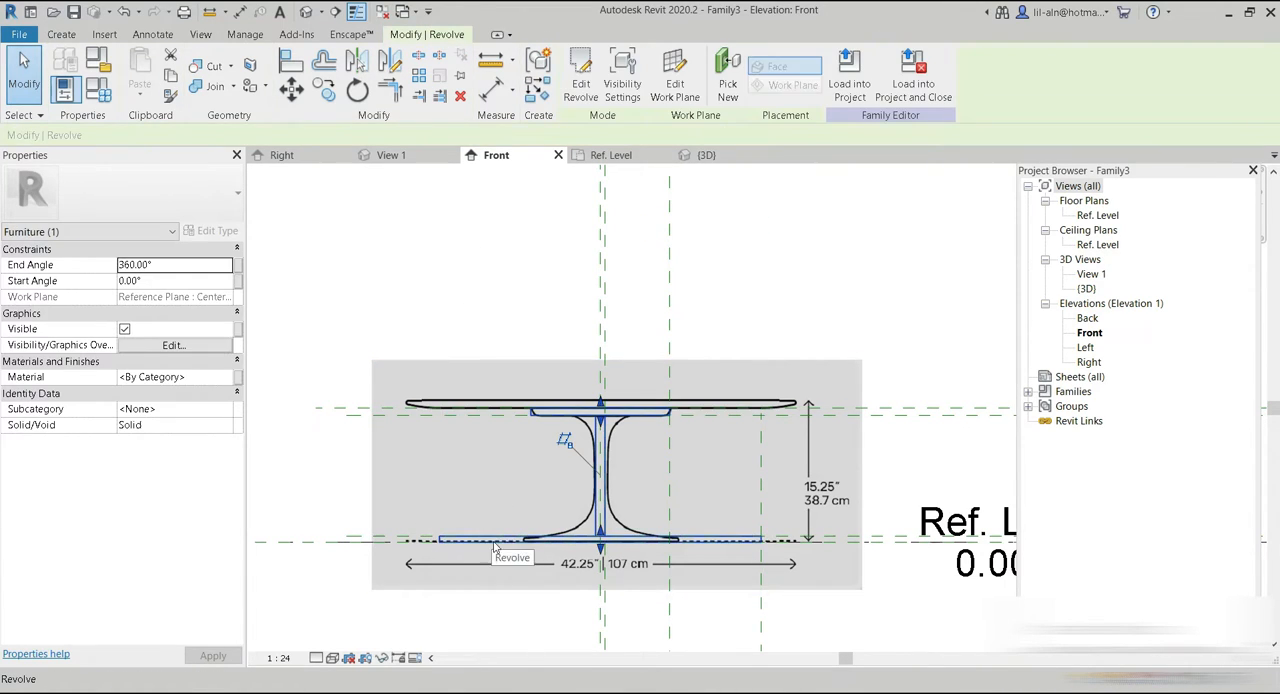
left_click(741, 306)
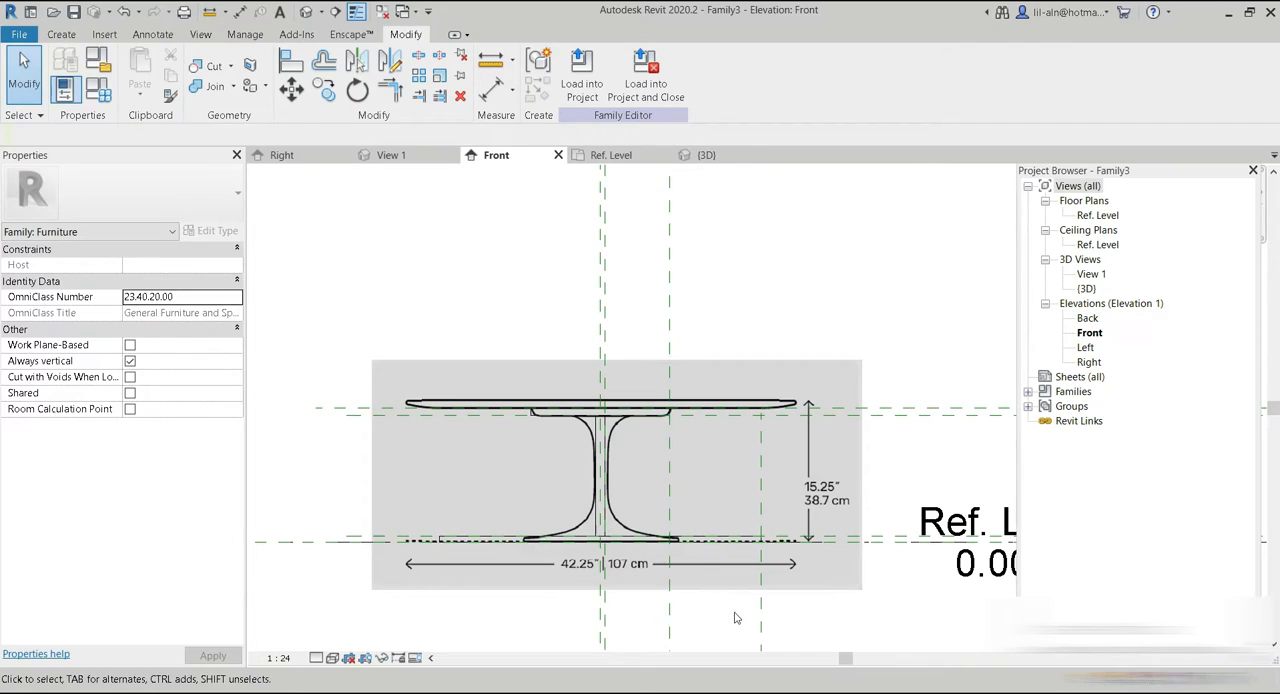
left_click(763, 626)
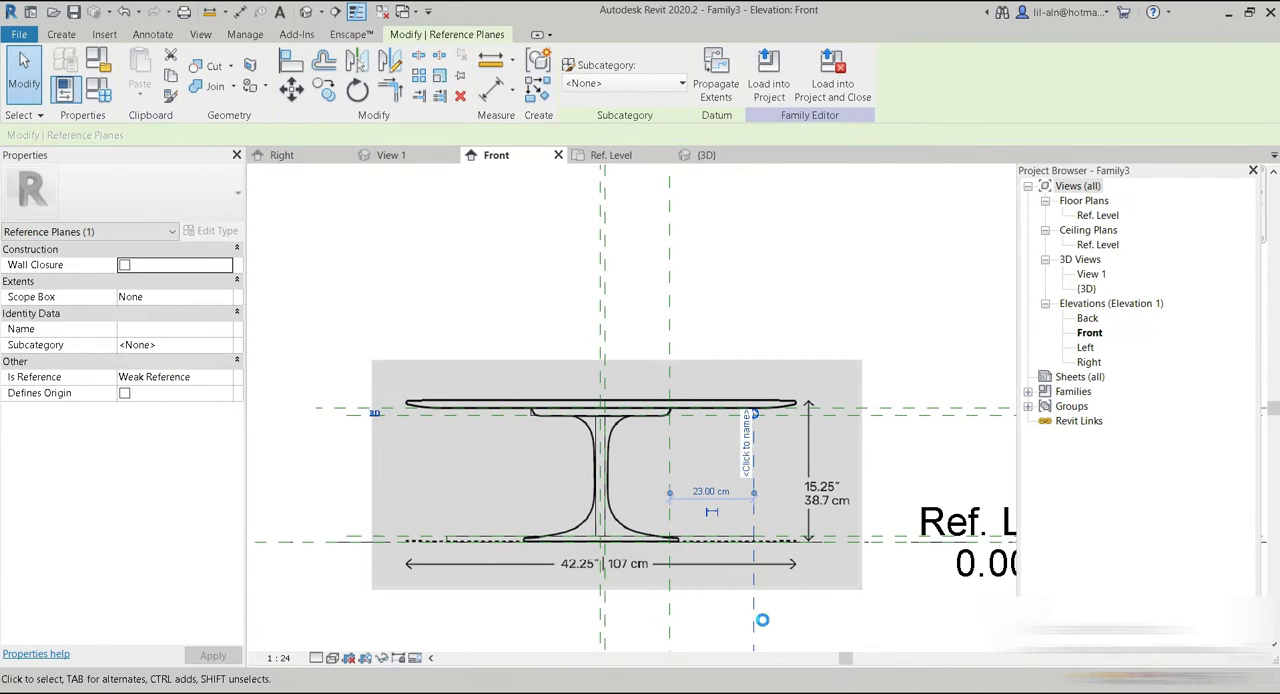
key("Left")
key("Left")
key("Left")
key("Left")
key("Left")
key("Left")
key("Left")
key("Left")
key("Left")
key("Left")
key("Left")
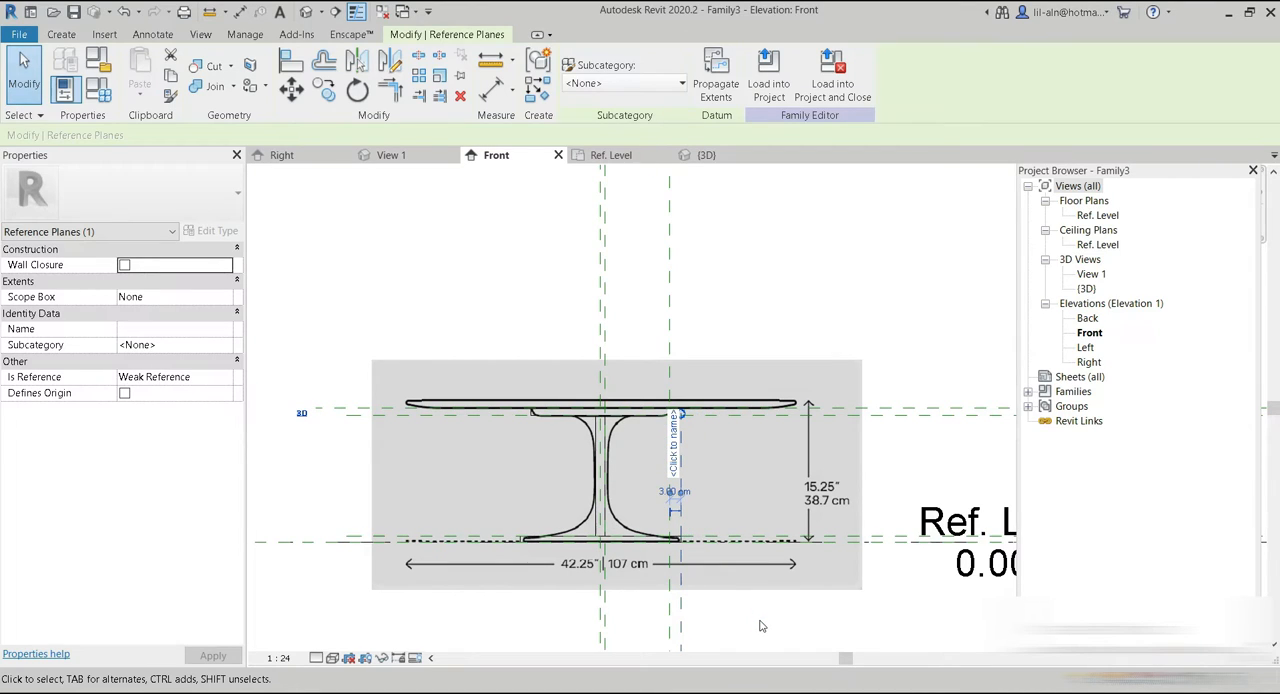
left_click(762, 626)
Set the front elevation's visual style to Shaded to compare the solid with the reference image.
scroll(642, 534, "up", 3)
scroll(642, 529, "down", 3)
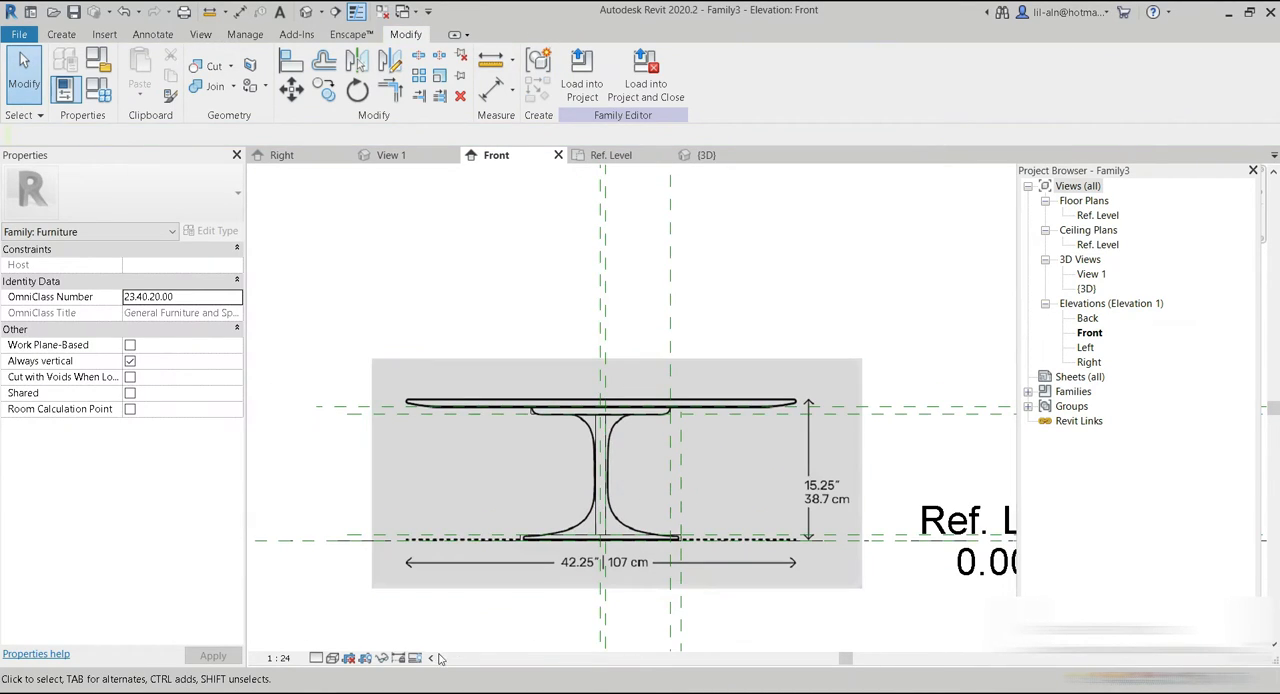
left_click(333, 658)
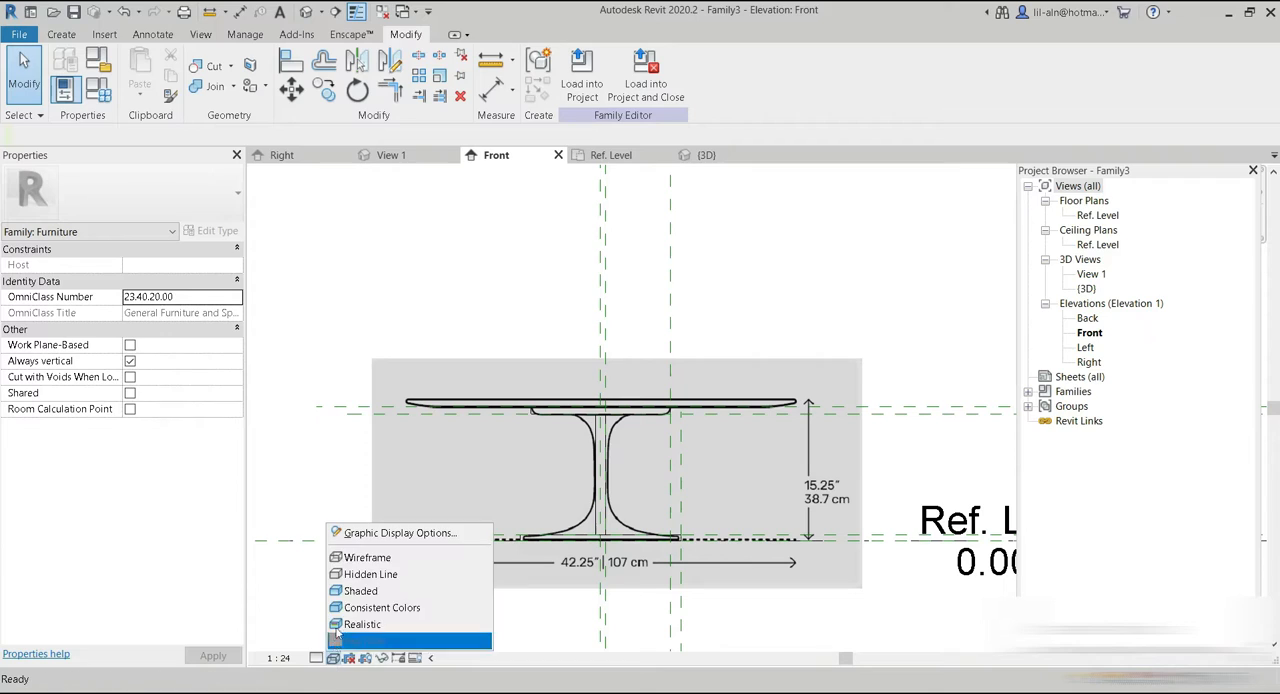
left_click(370, 591)
scroll(600, 380, "up", 2)
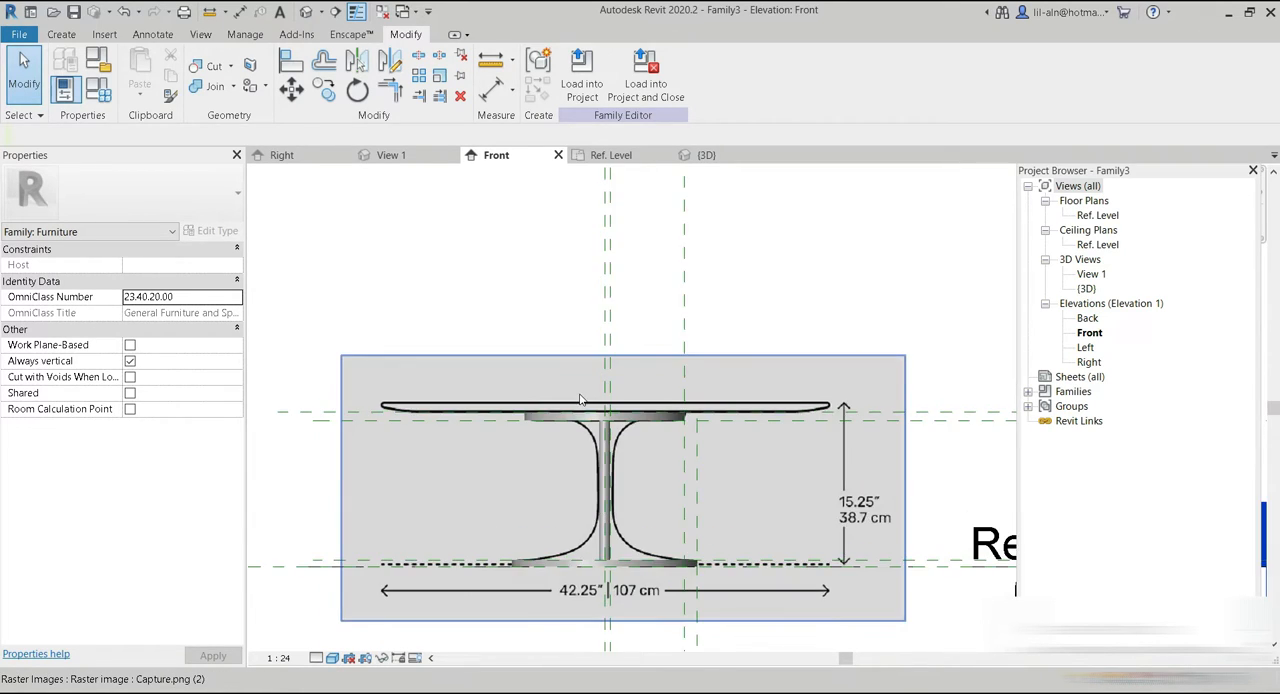
middle_click_drag(628, 470, 588, 314)
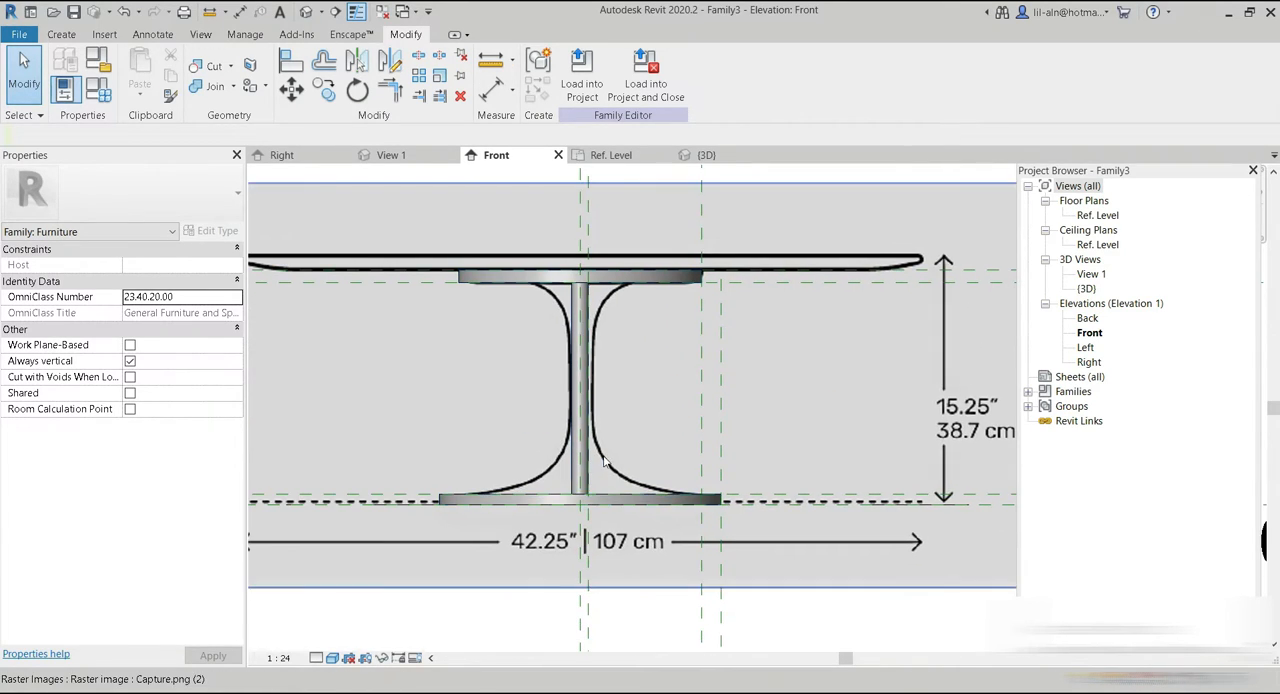
Open the revolve's sketch, examine how its base corner fits the reference image's outline, and close the sketch.
left_click(647, 505)
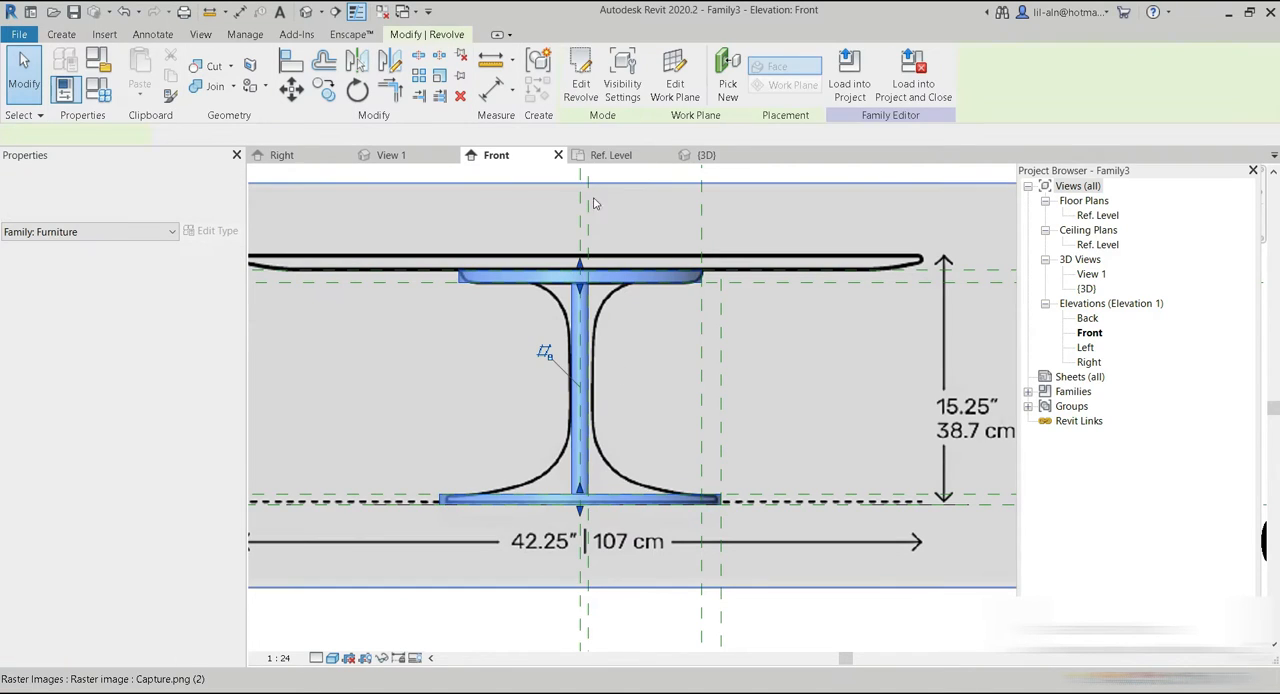
left_click(566, 70)
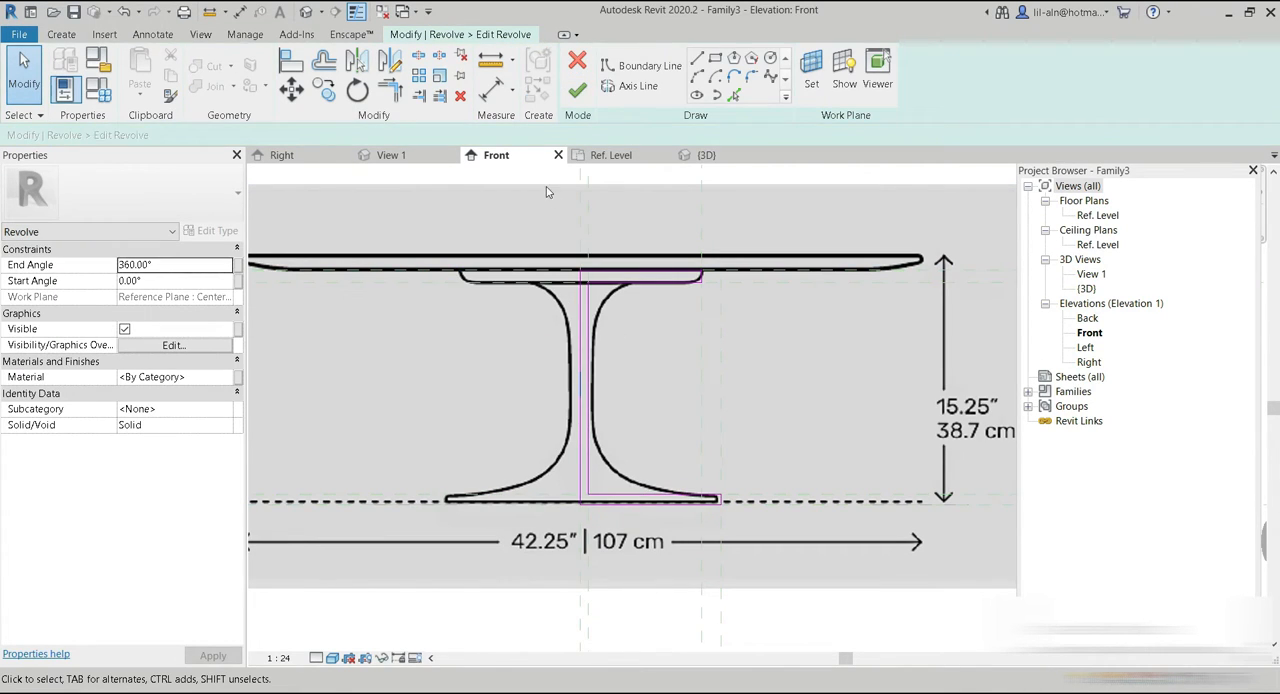
middle_click_drag(726, 442, 714, 400)
scroll(700, 440, "up", 1)
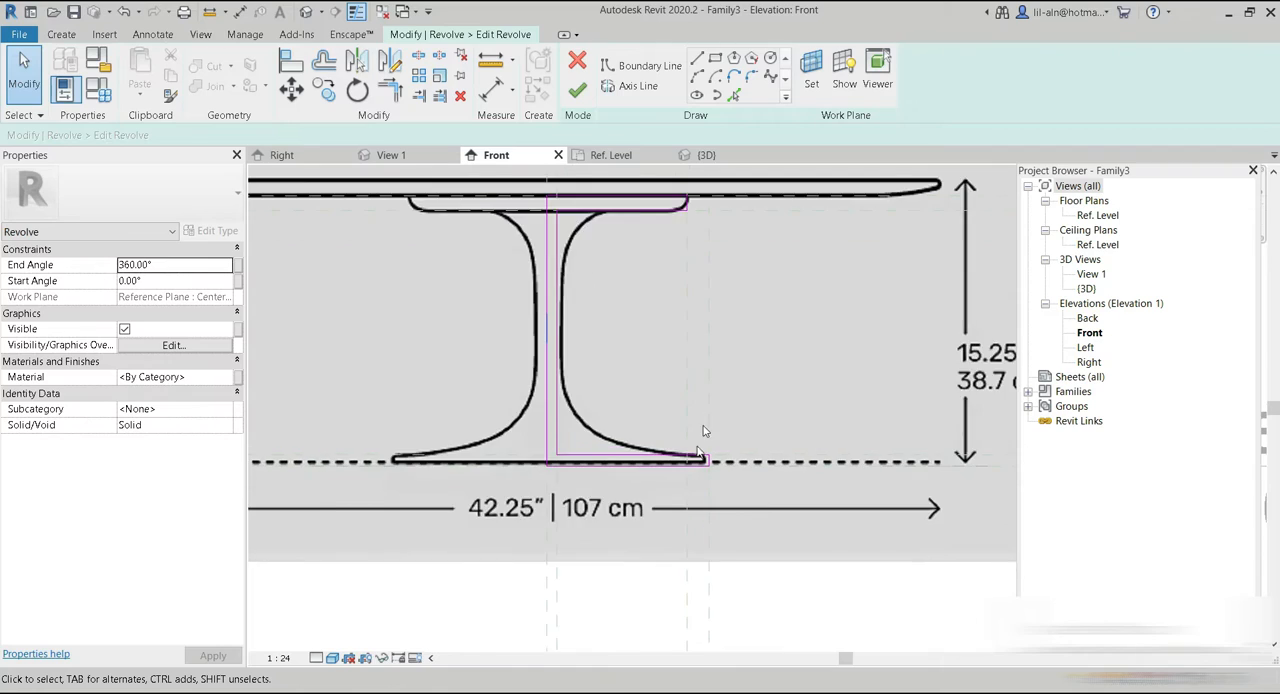
scroll(703, 431, "up", 5)
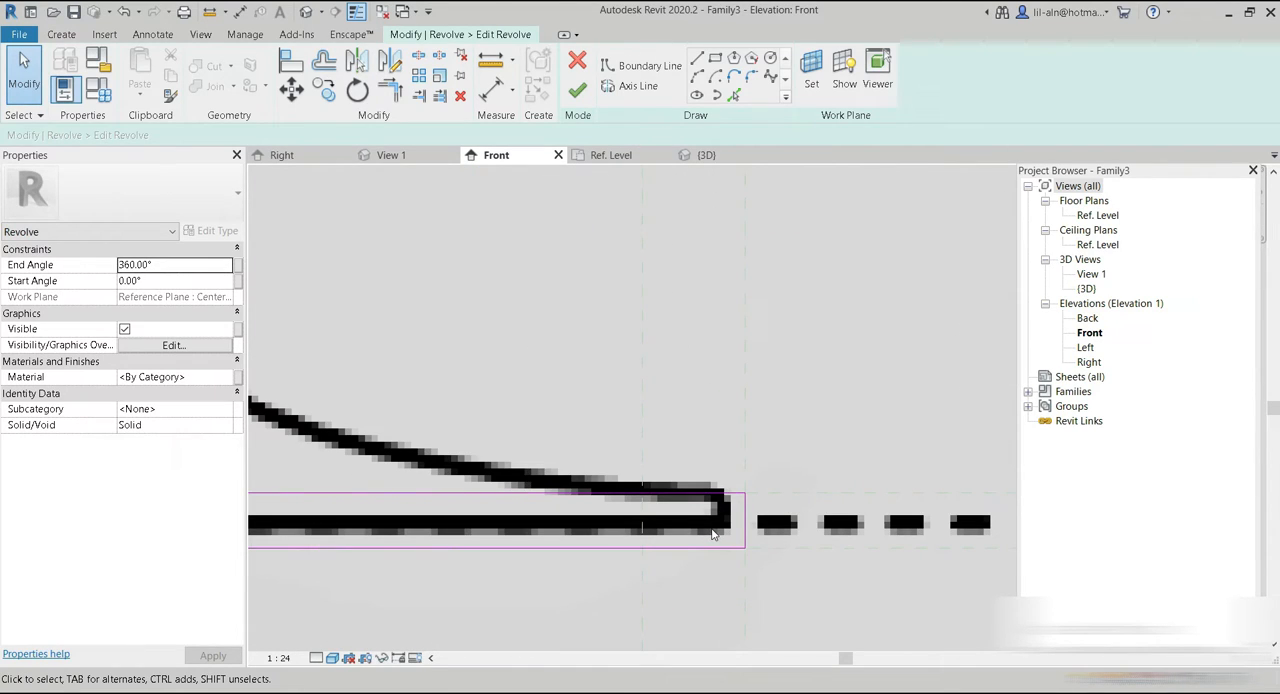
scroll(714, 535, "down", 5)
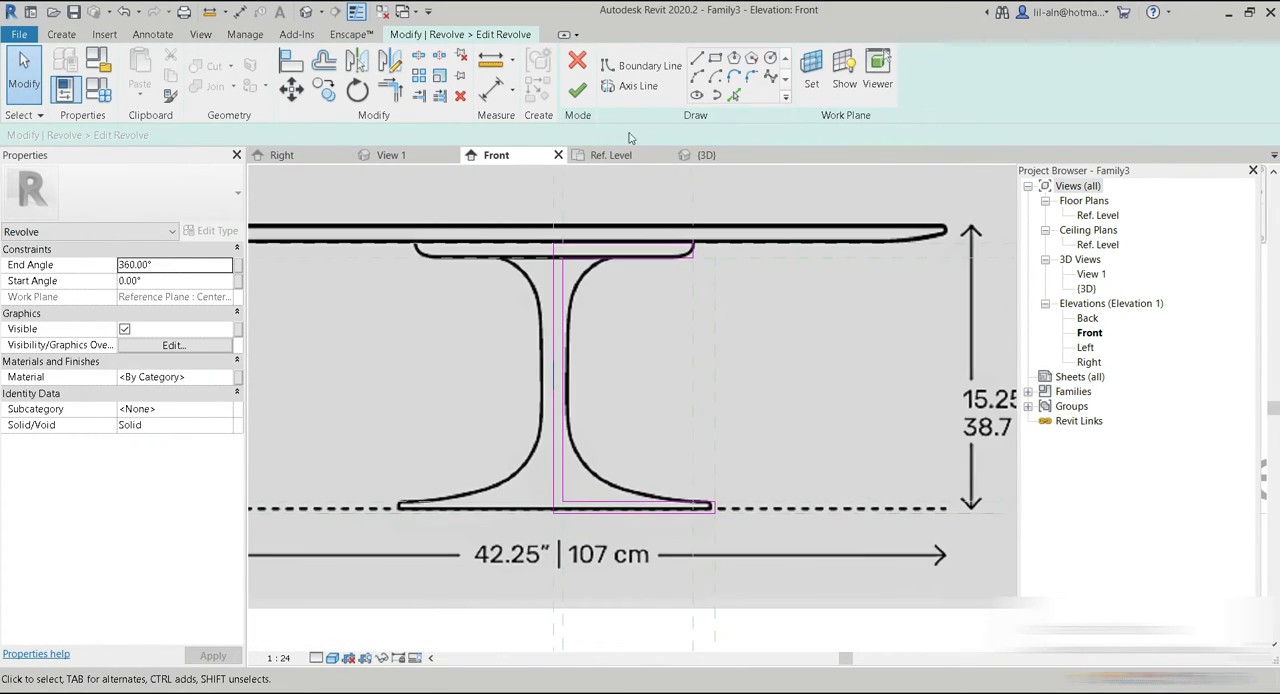
left_click(582, 93)
left_click(517, 345)
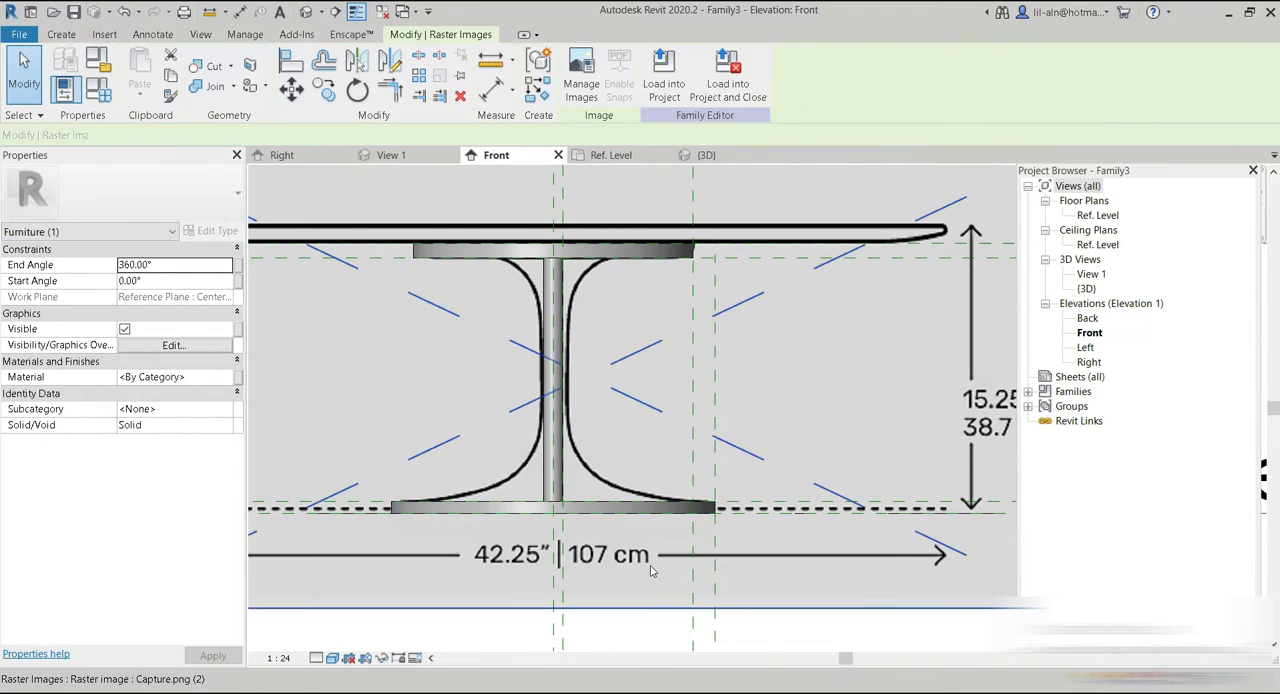
Nudge the reference image down so its dashed floor line meets the bottom of the table base.
key("Up")
key("Down")
key("Down")
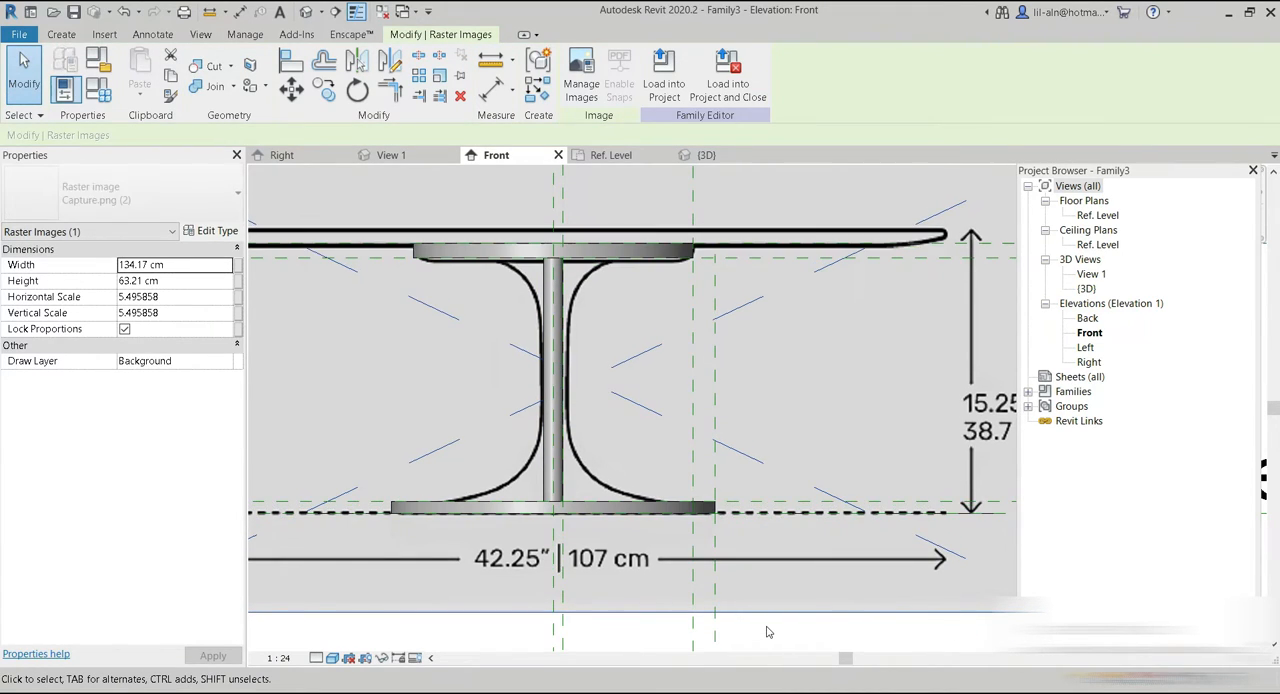
Nudge the reference plane at the top disc's underside down to make the disc slightly thicker.
middle_click_drag(806, 431, 512, 458)
left_click(880, 285)
key("Down")
key("Down")
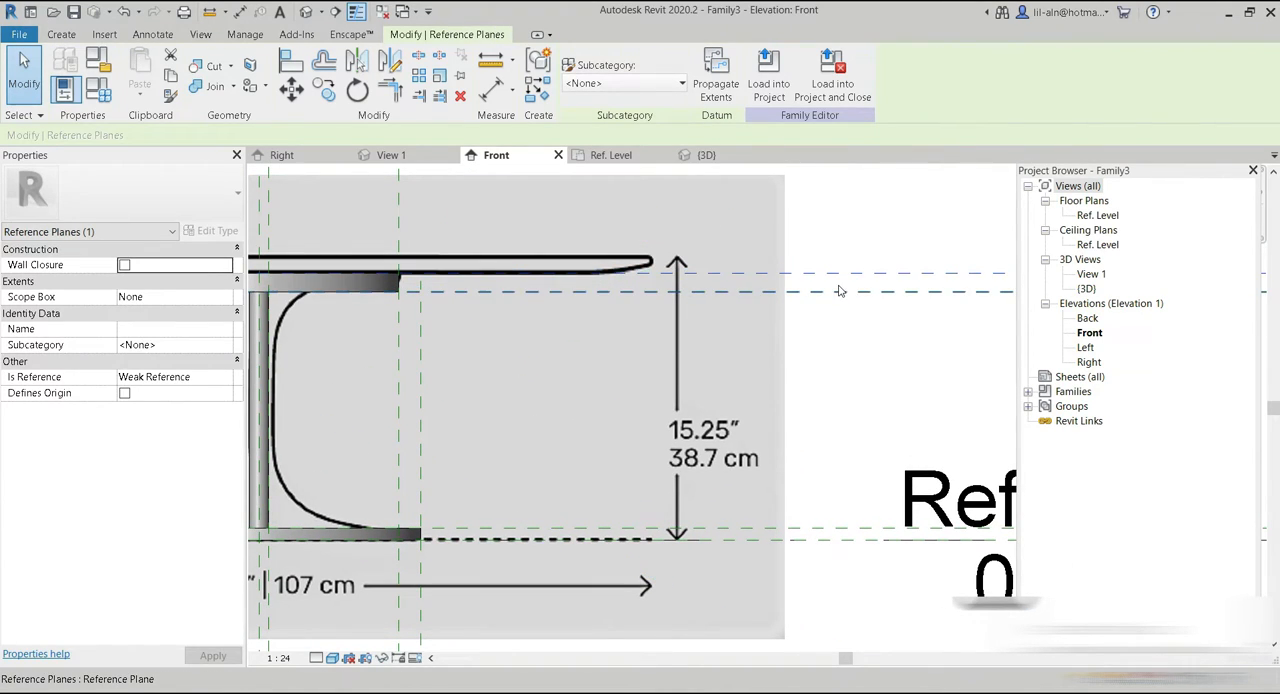
Nudge the base's edge reference plane inward to about 2.5 cm beyond the top disc's edge plane.
left_click(391, 386)
key("Right")
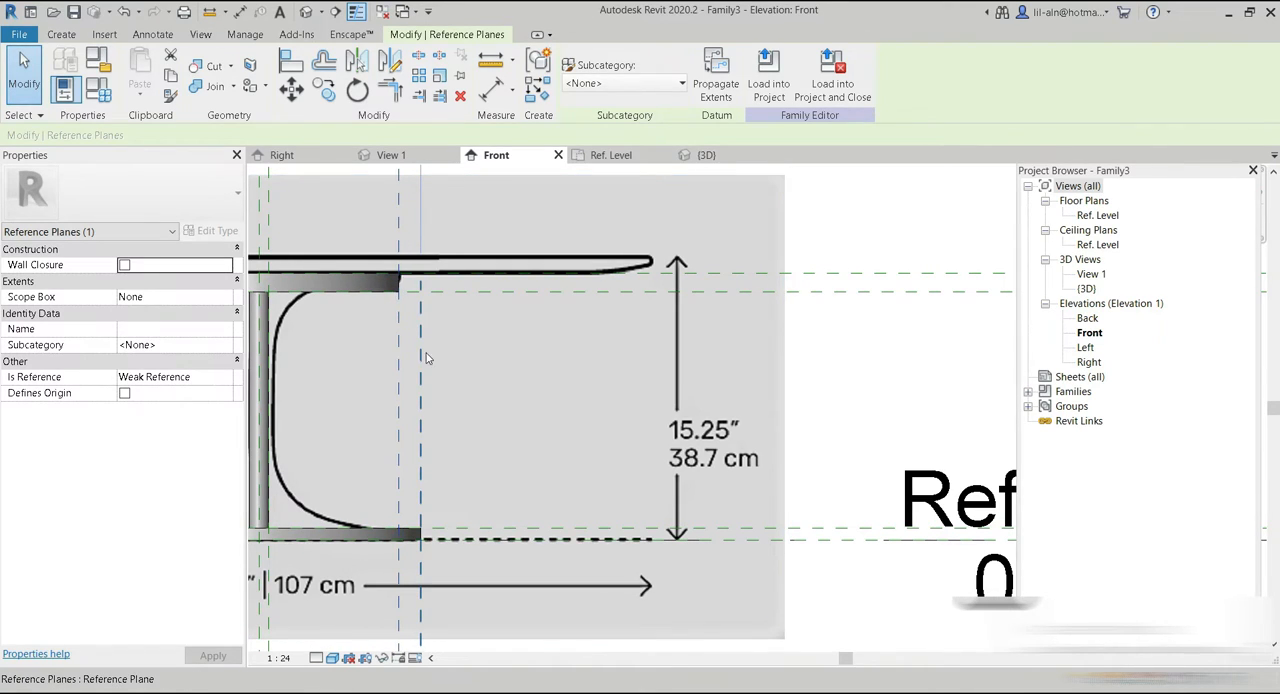
left_click(421, 353)
key("Left")
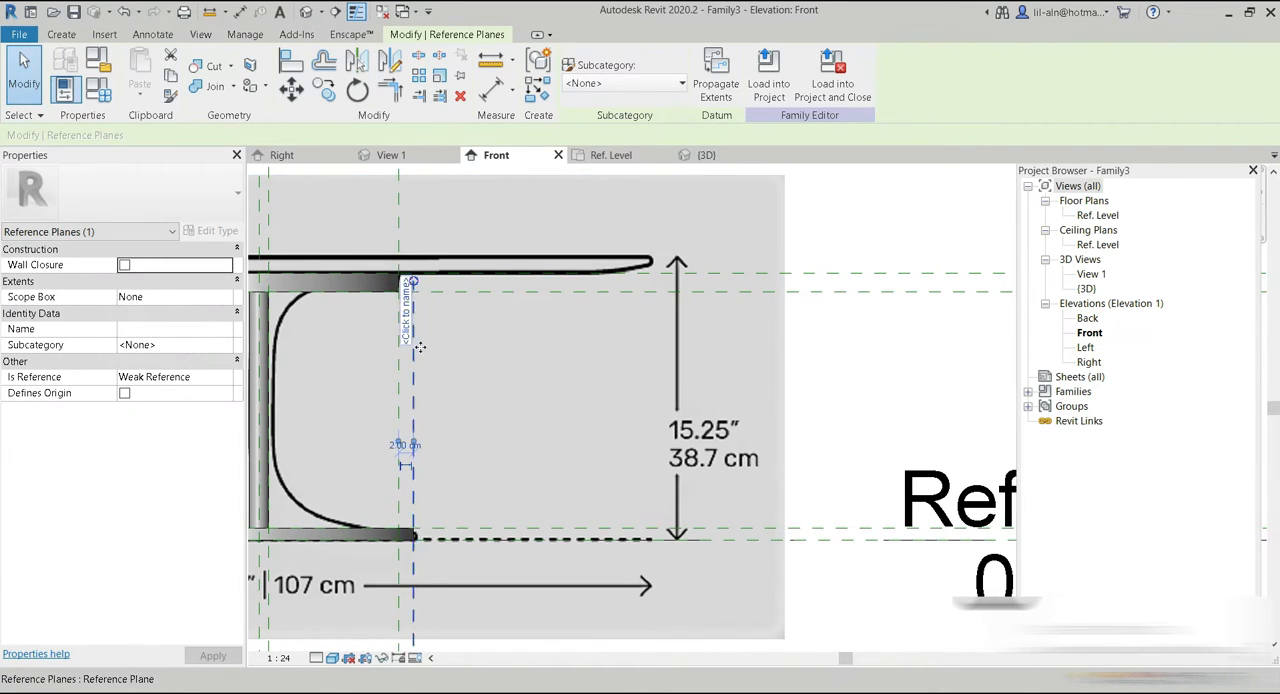
left_click(871, 336)
Open the revolve's sketch for editing at the base's outer corner.
middle_click_drag(740, 372, 1040, 276)
left_click(615, 443)
middle_click_drag(622, 449, 594, 492)
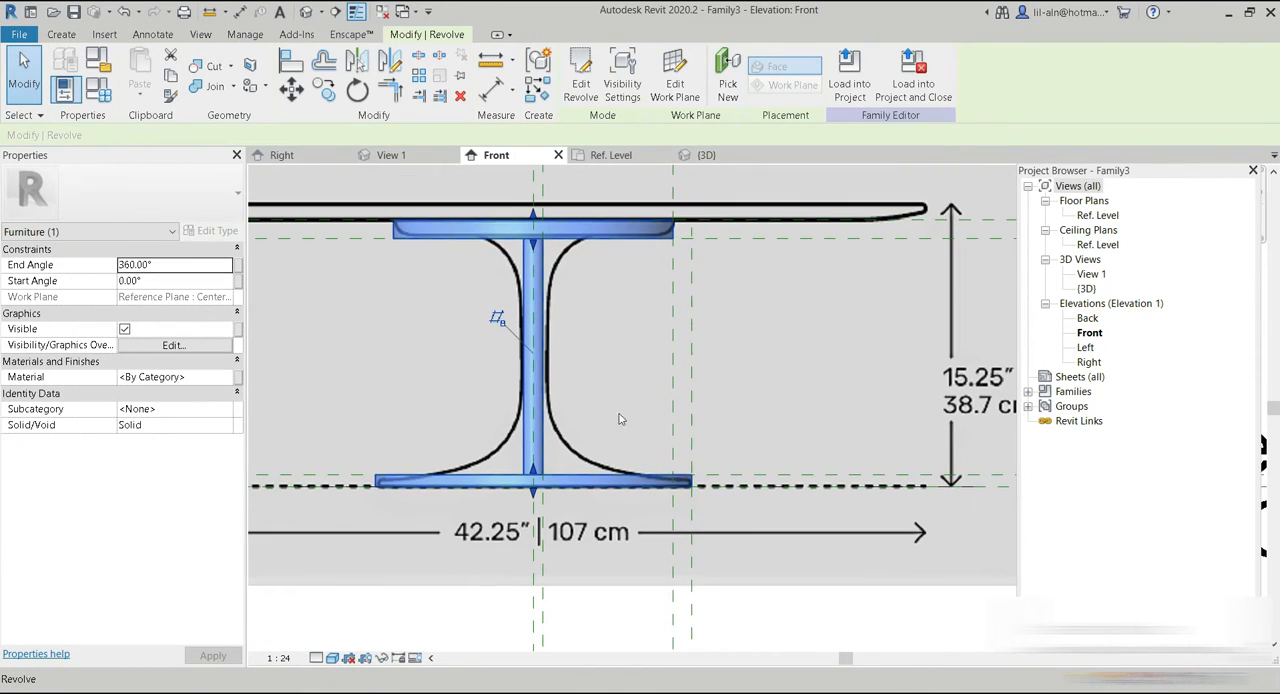
left_click(580, 90)
scroll(598, 505, "up", 5)
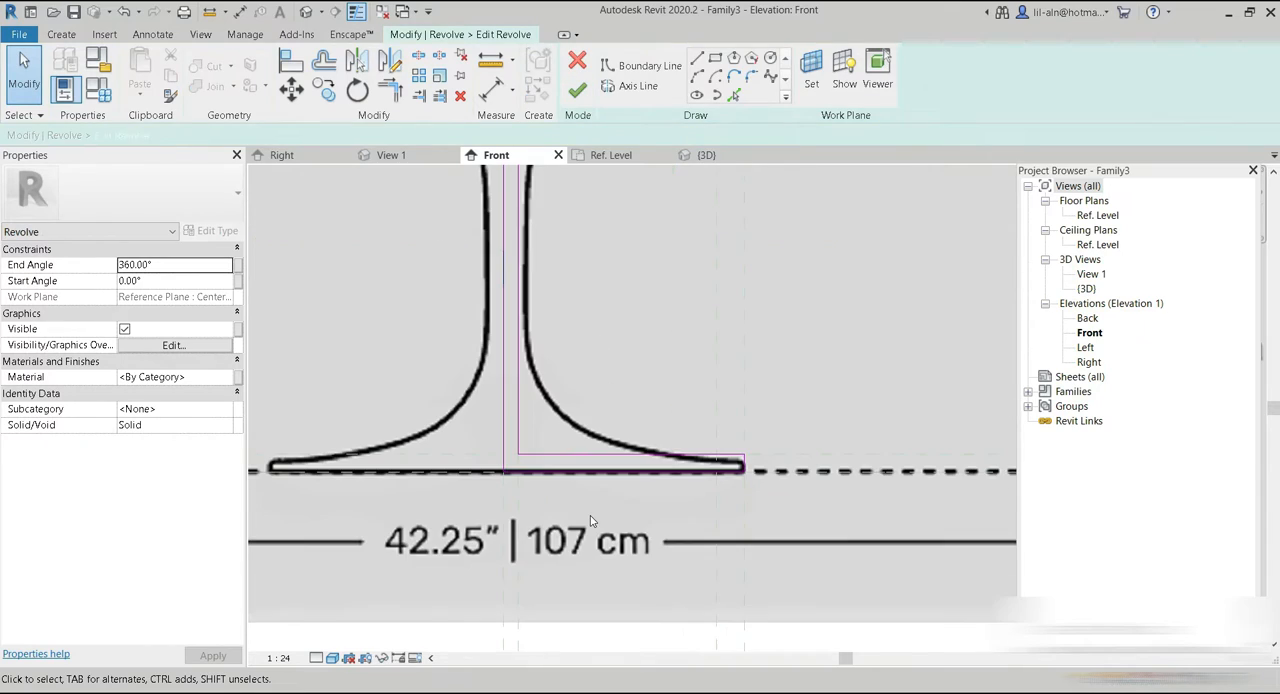
scroll(590, 527, "up", 3)
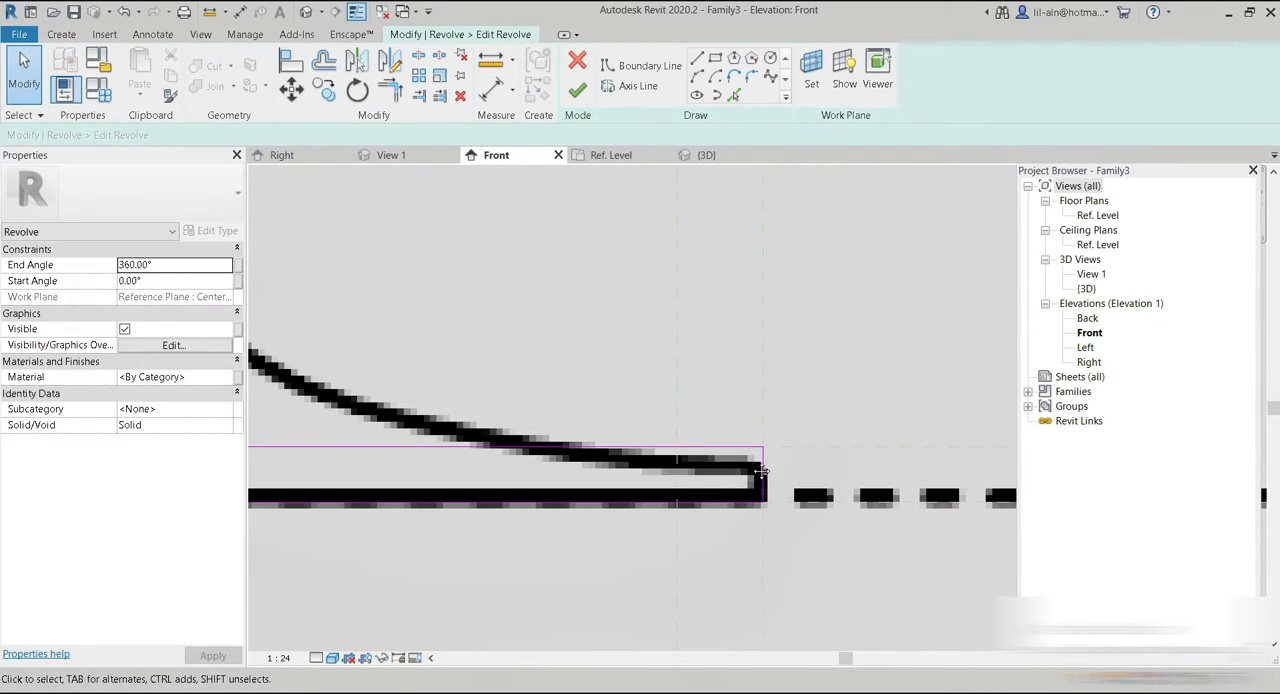
middle_click_drag(755, 468, 733, 453)
Round the base's upper outer corner with a fillet arc of about 1.79 cm radius.
left_click(697, 77)
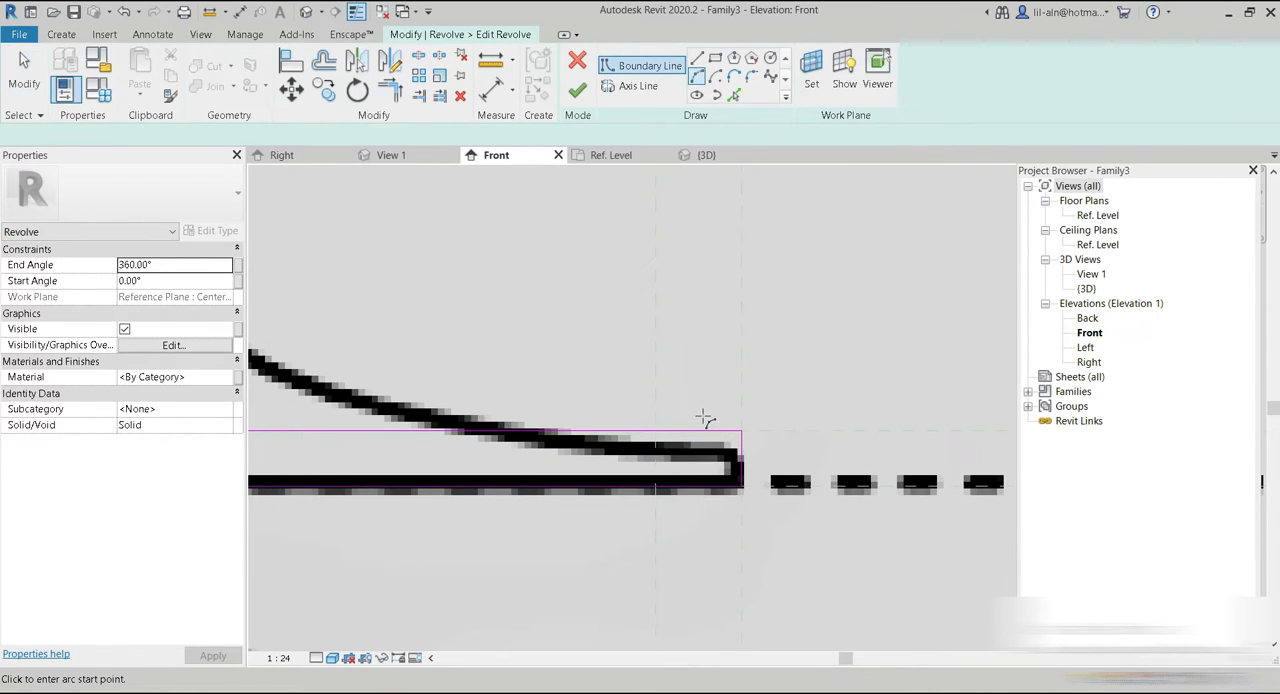
scroll(700, 418, "up", 2)
scroll(700, 501, "down", 3)
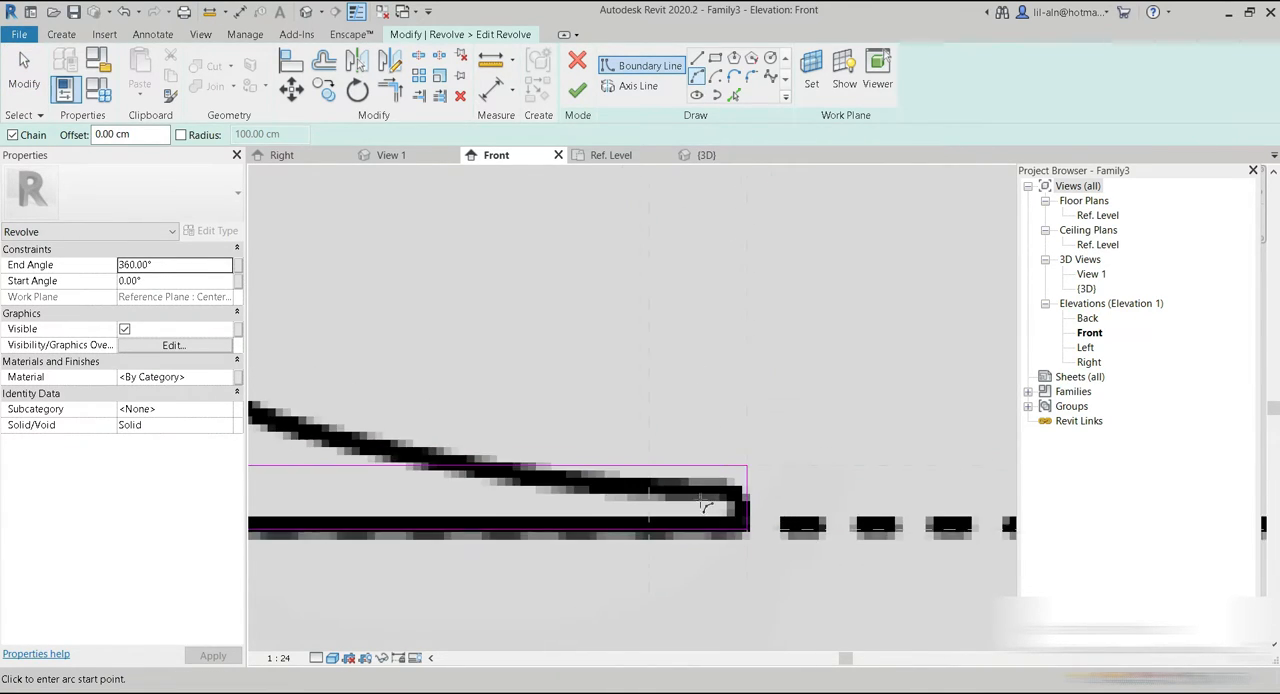
scroll(706, 507, "up", 1)
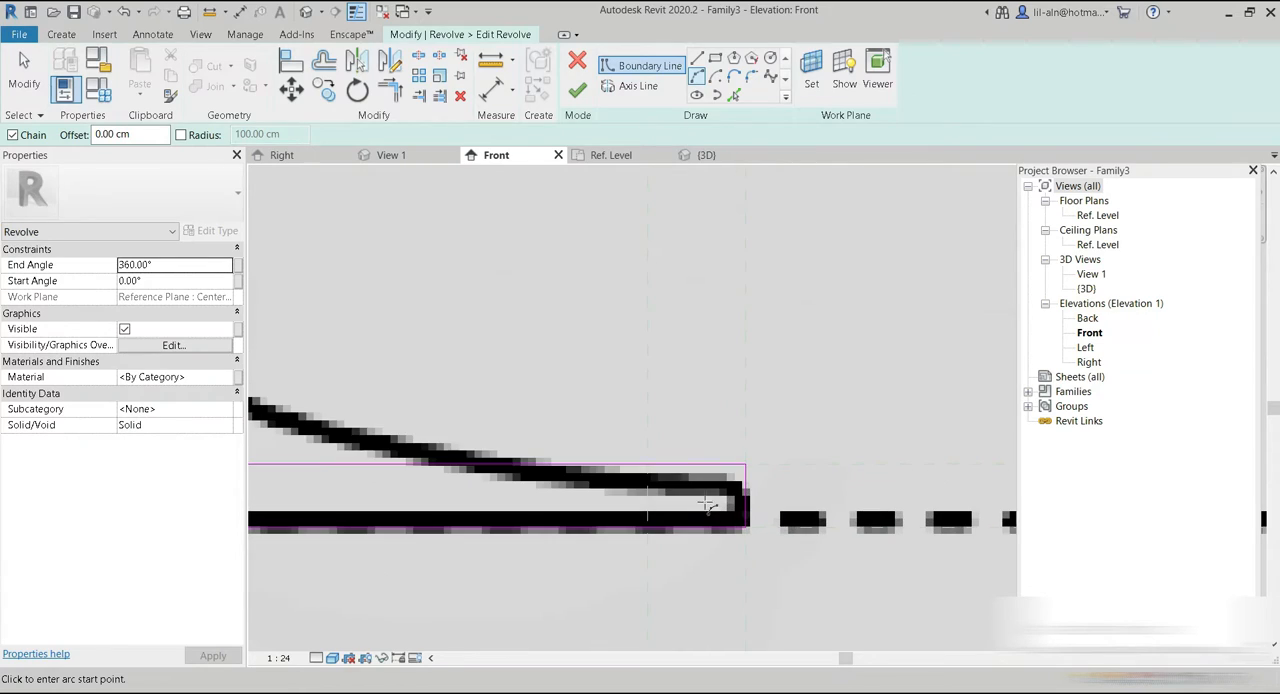
left_click(751, 77)
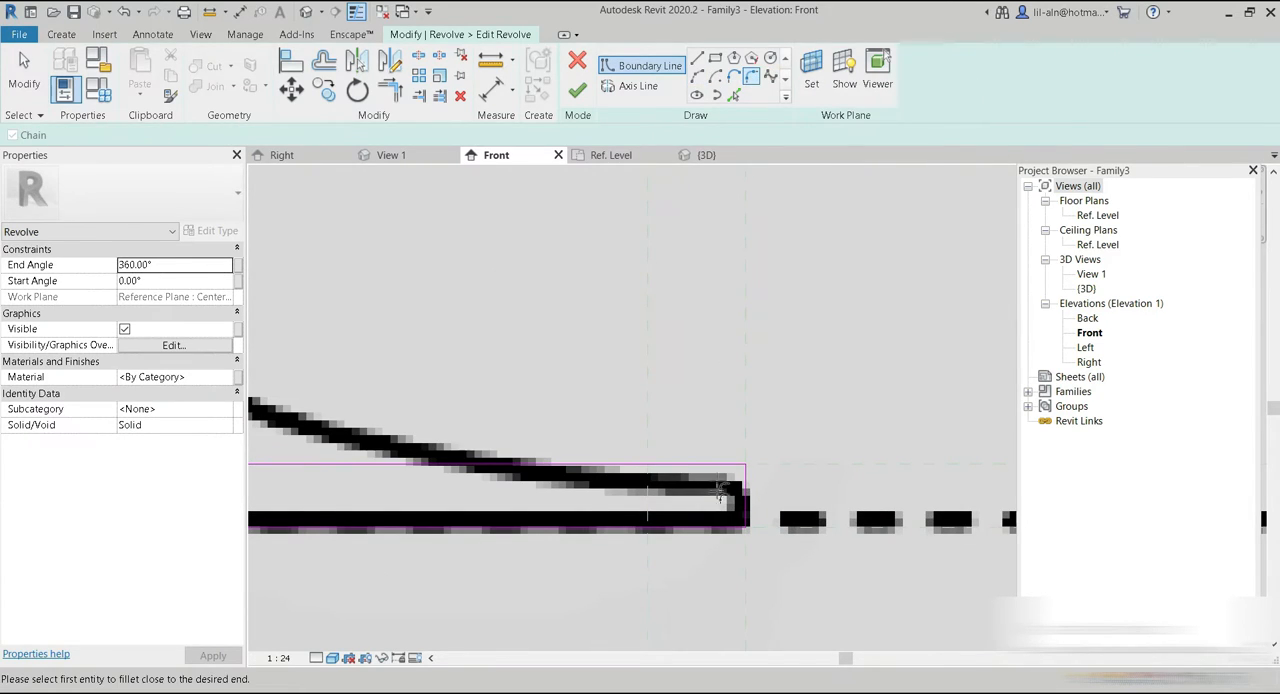
scroll(714, 532, "up", 1)
left_click(705, 375)
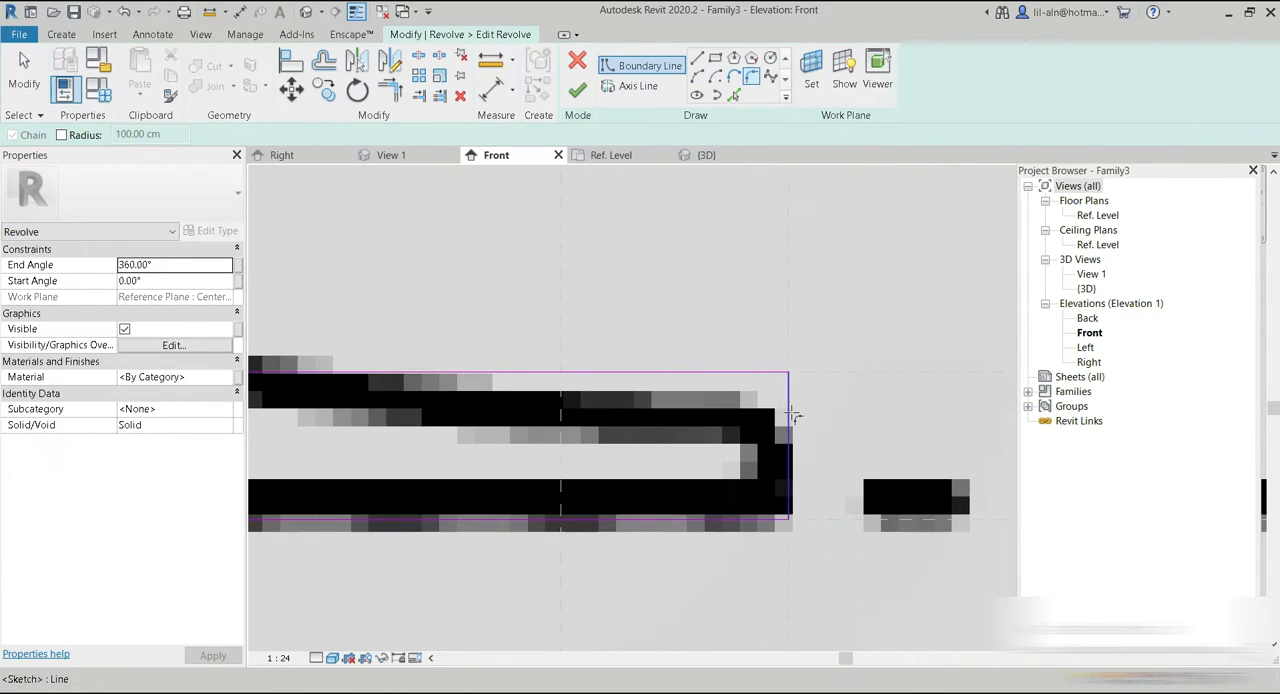
left_click(757, 436)
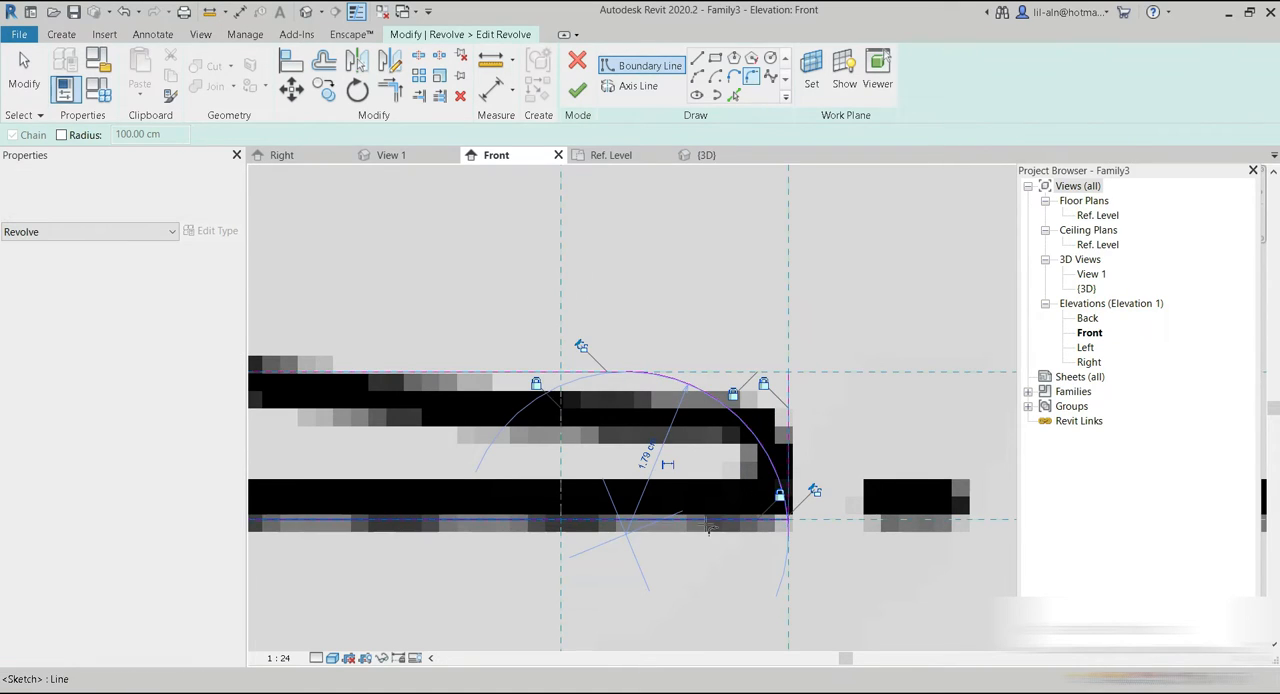
scroll(521, 279, "down", 1)
middle_click_drag(543, 317, 781, 470)
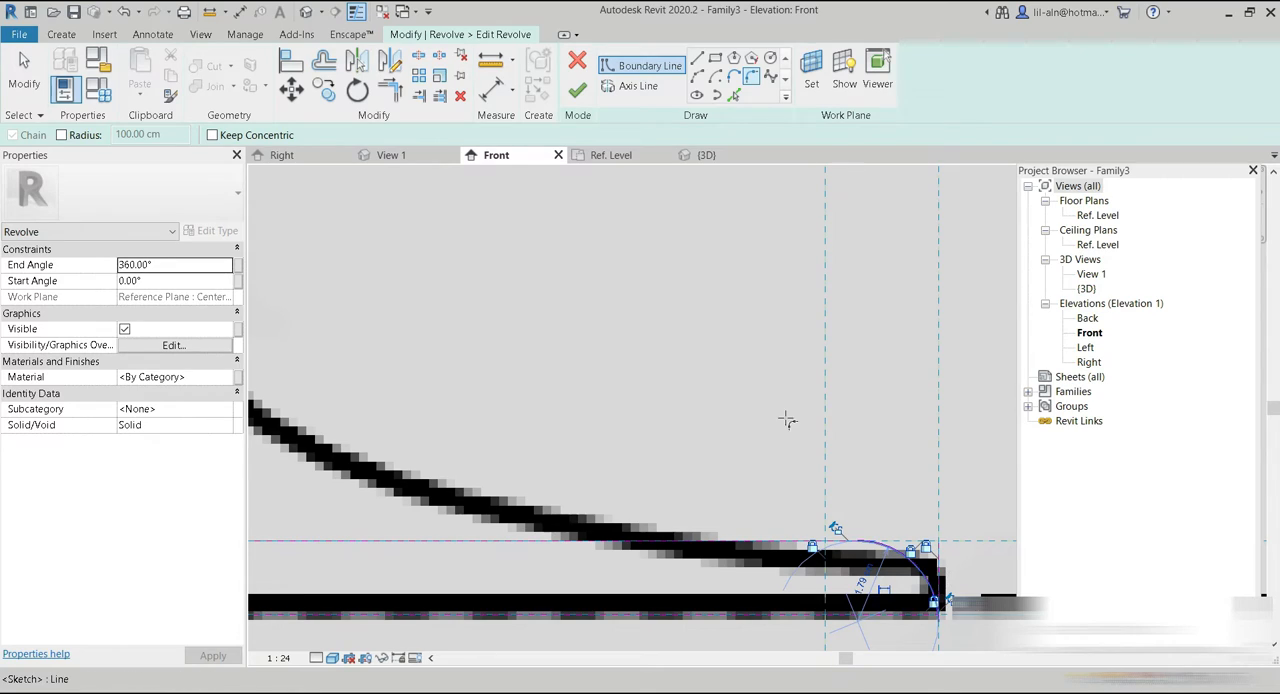
left_click(22, 72)
Try to delete the leftover vertical line outside the base's fillet arc.
scroll(760, 455, "up", 3)
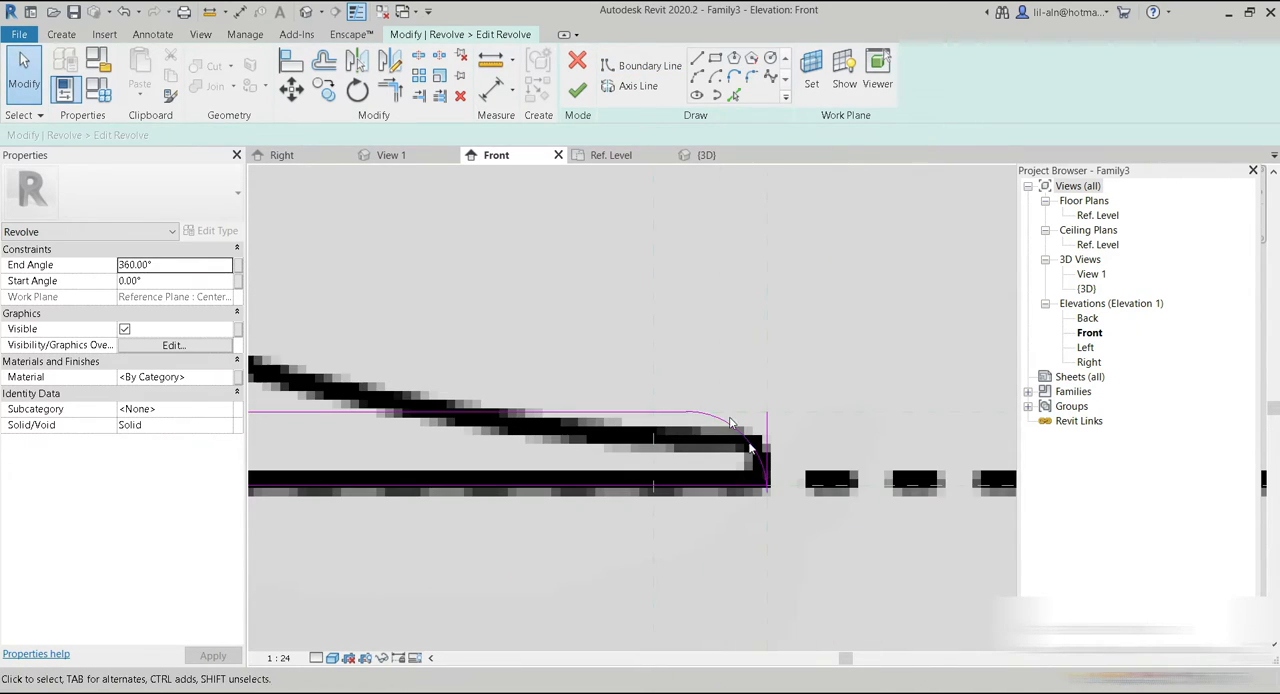
left_click(764, 427)
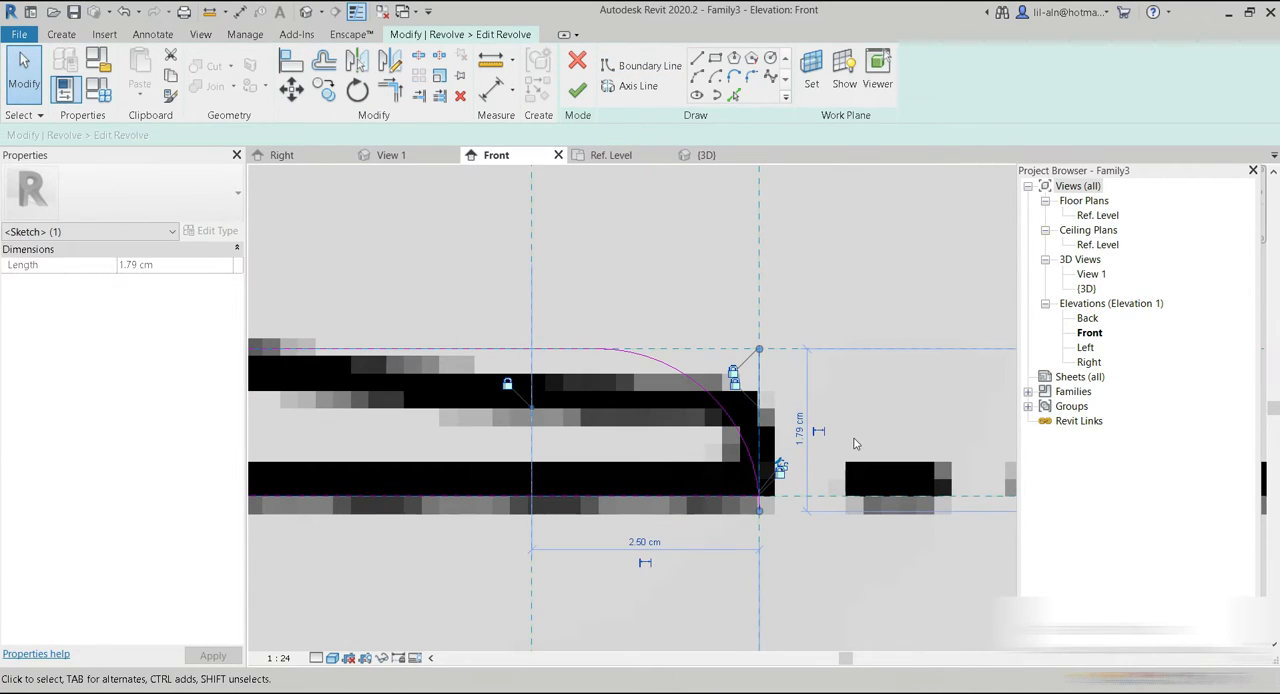
key("Delete")
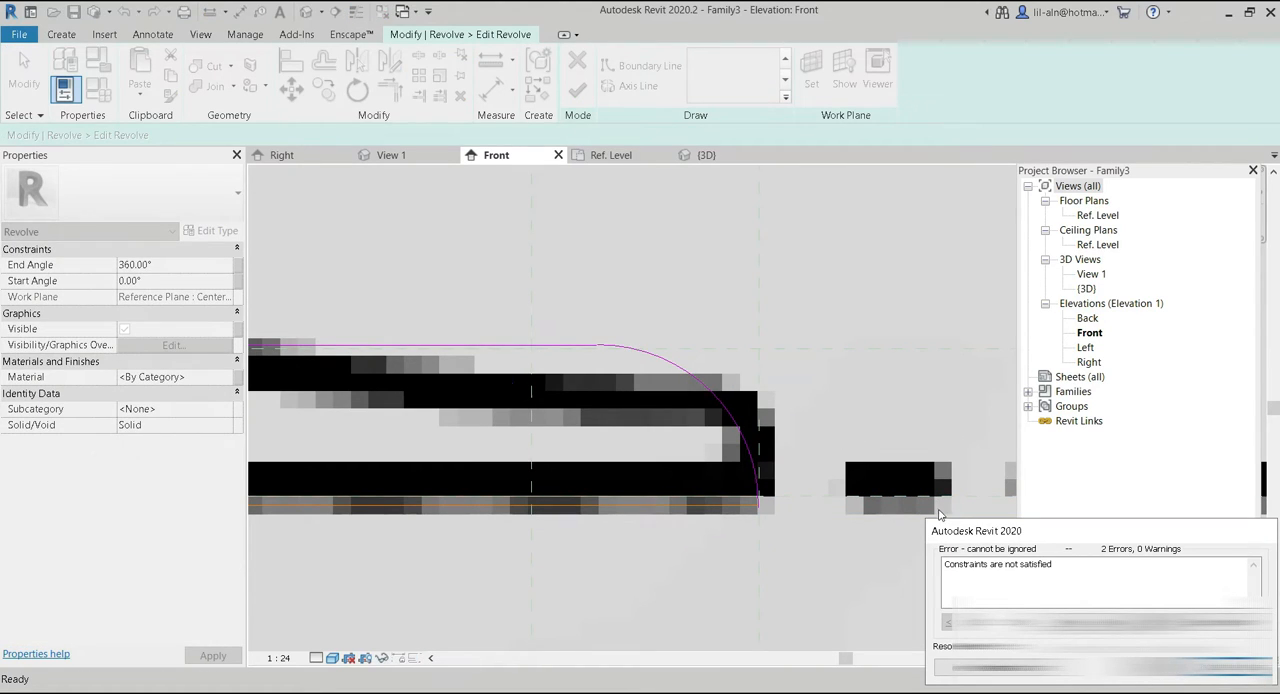
left_click(1235, 667)
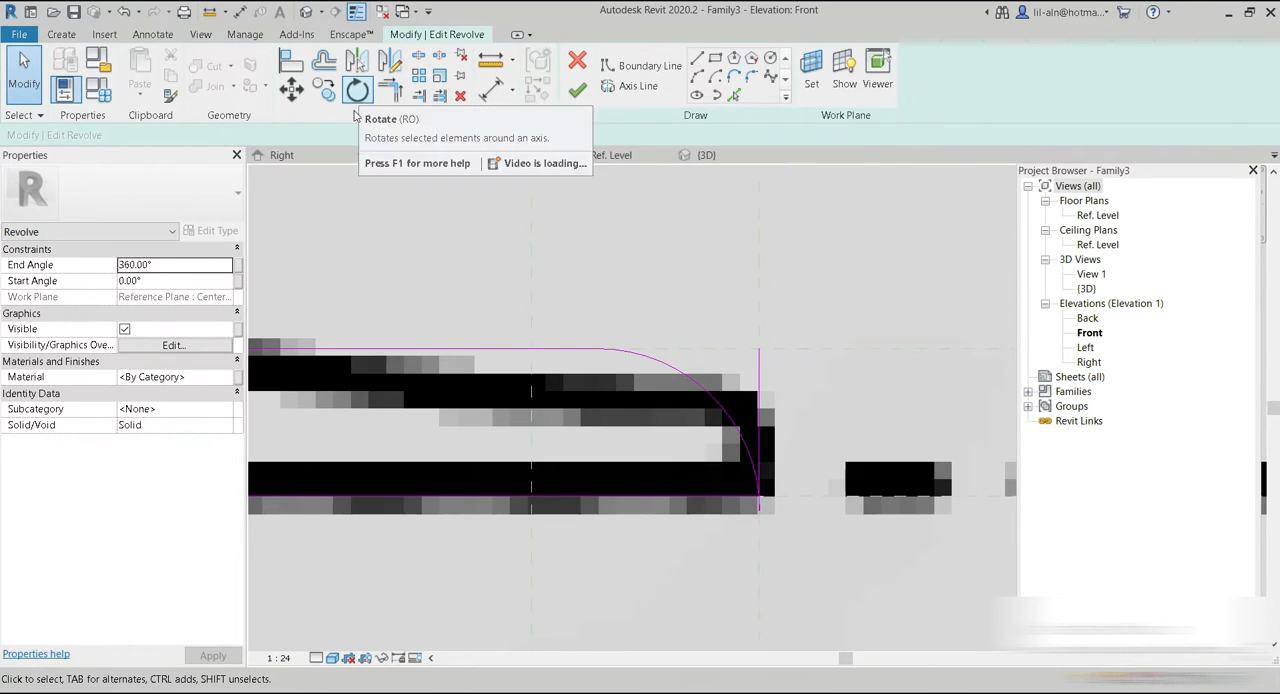
Trim the base's top line to the fillet arc and delete the leftover vertical line at the outer edge.
left_click(390, 90)
left_click(570, 352)
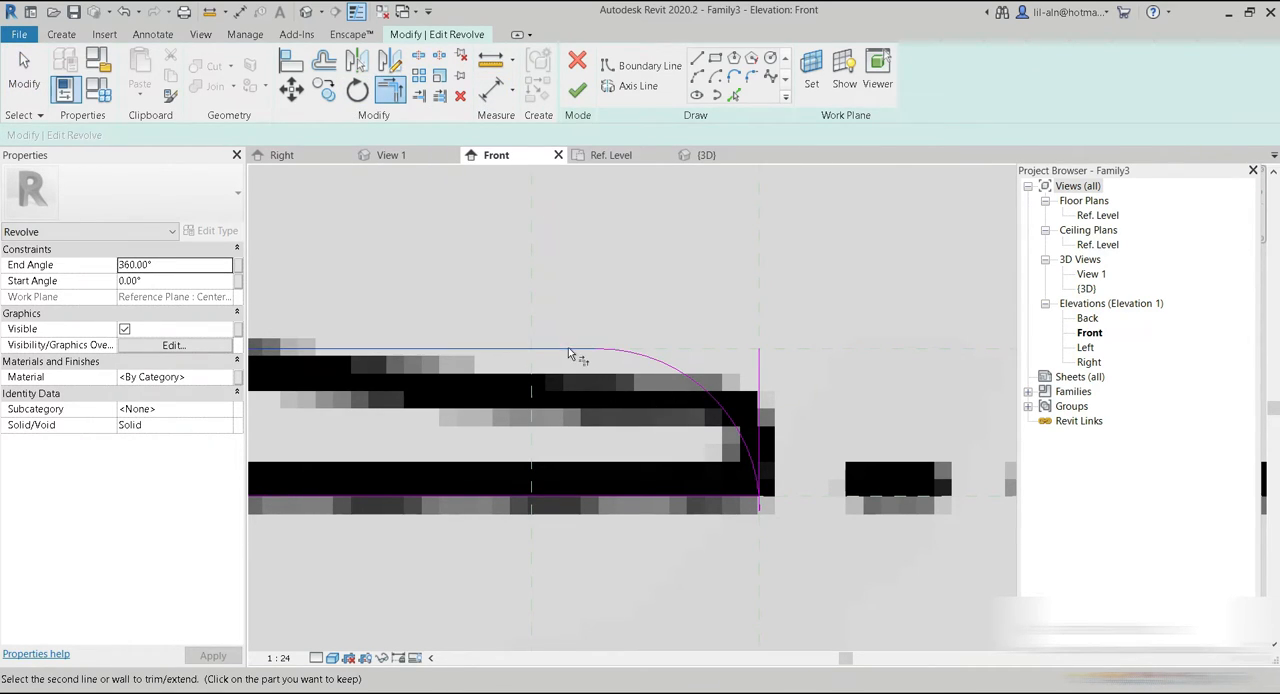
left_click(633, 362)
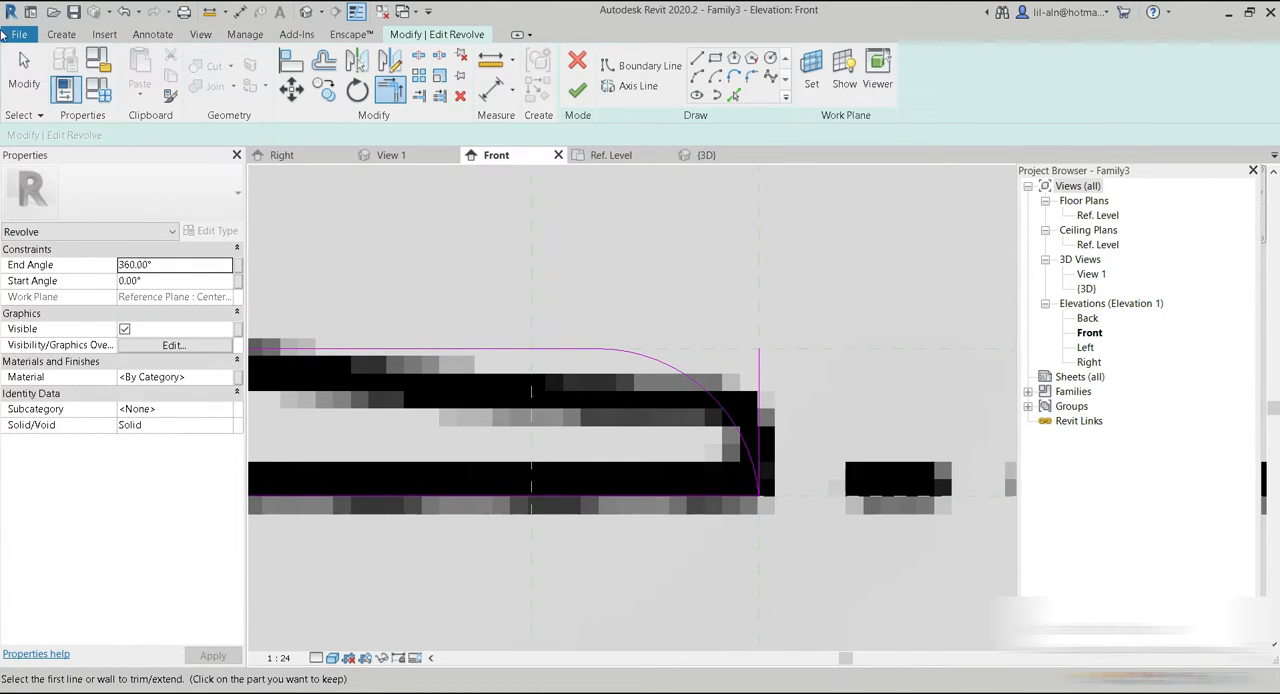
left_click(24, 72)
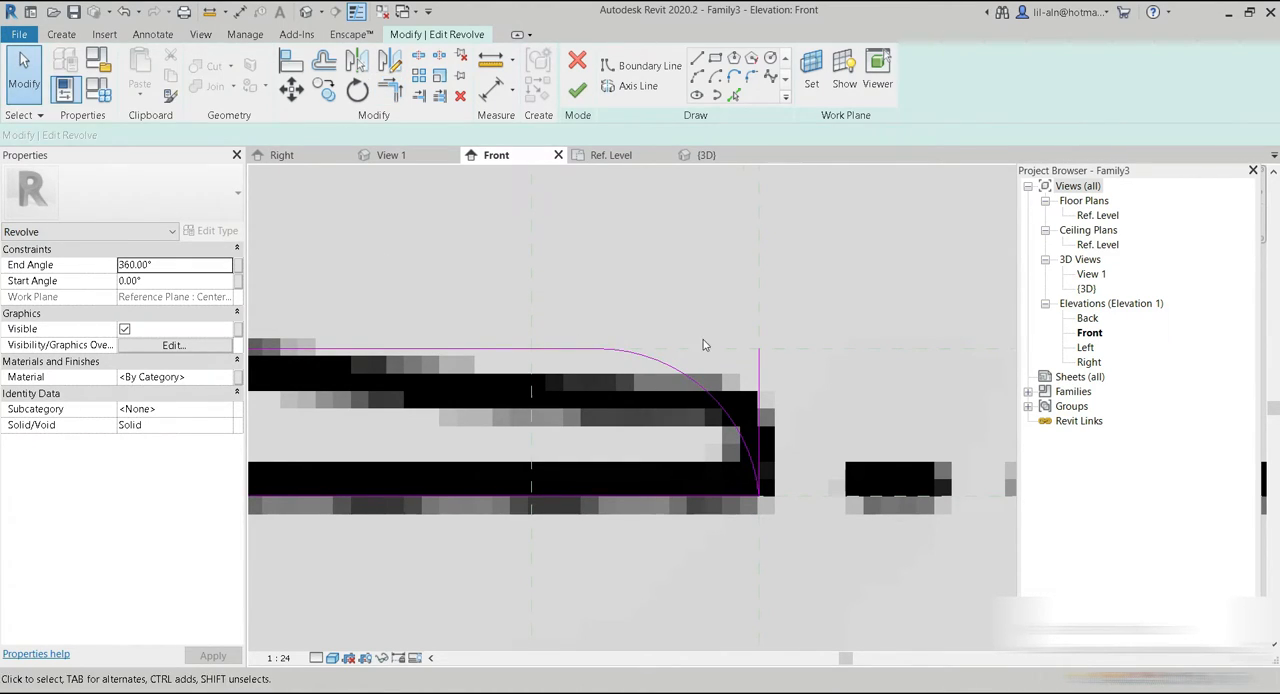
left_click(760, 395)
key("Delete")
Fillet the corner between the leg and the base with a radius of about 12.9 cm, following the pictured curve.
scroll(723, 445, "down", 2)
scroll(578, 381, "up", 5)
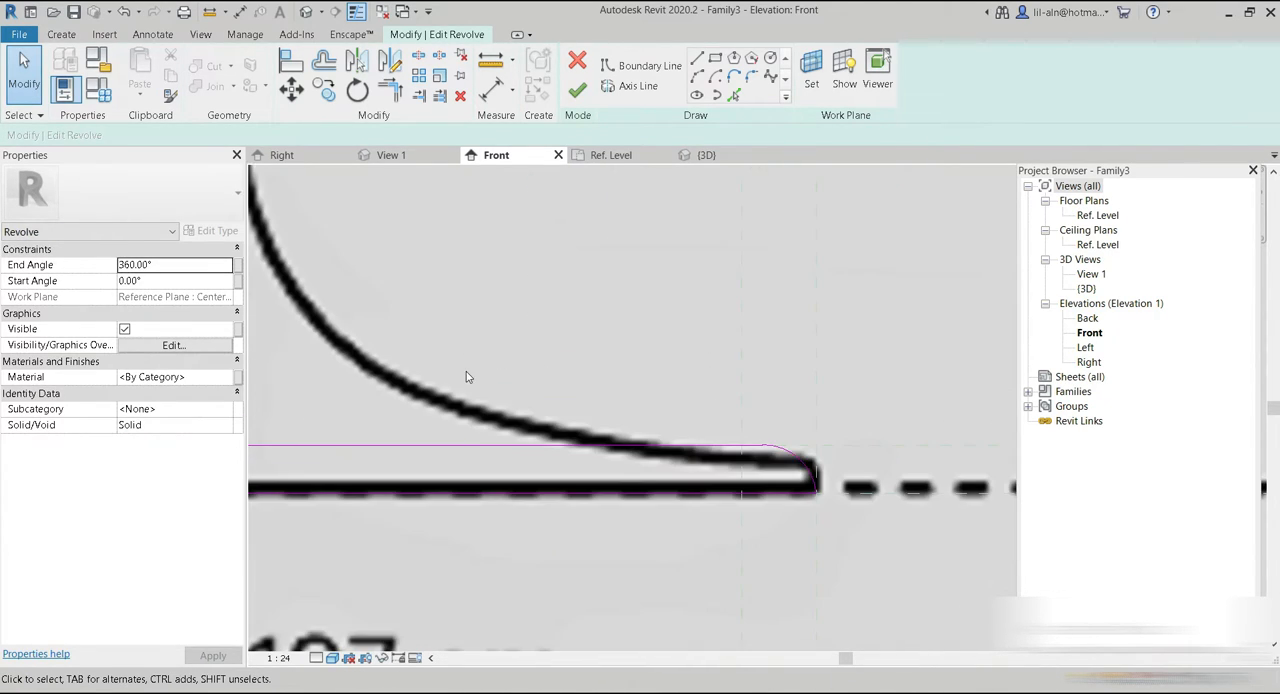
left_click(751, 76)
left_click(582, 530)
left_click(443, 461)
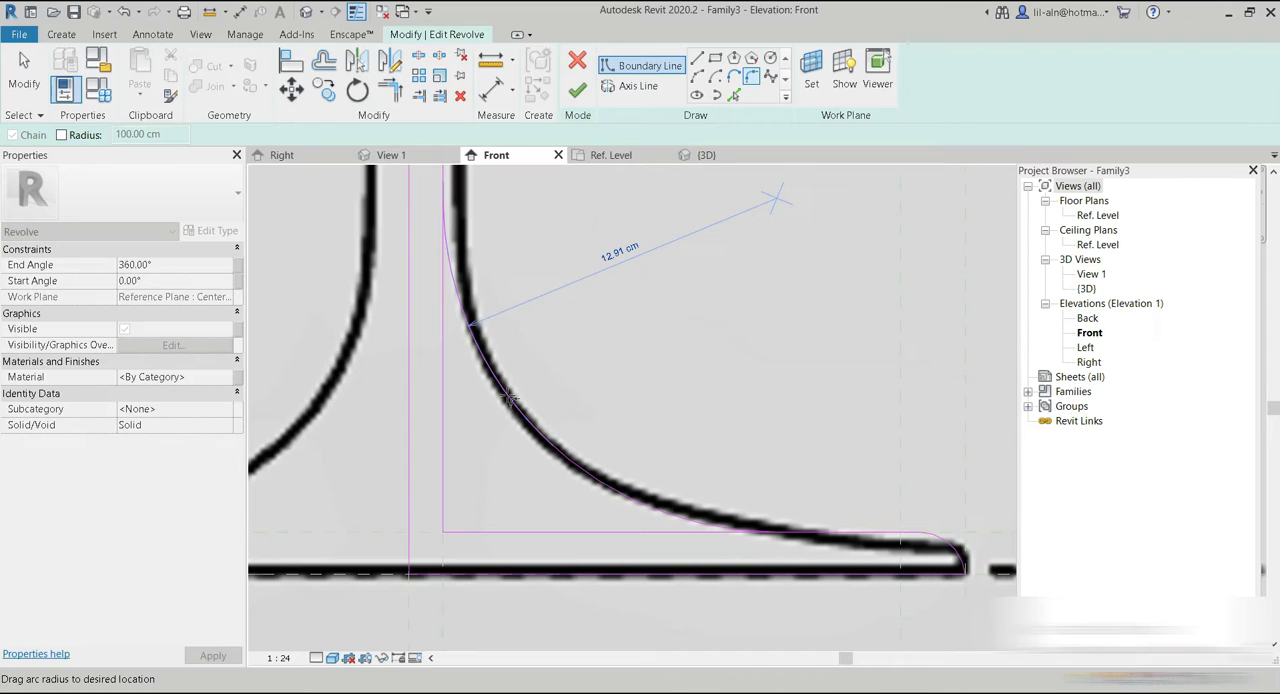
left_click(519, 396)
Try to fillet the corner between the leg and the top disc's underside with a radius of about 6.8 cm.
scroll(582, 318, "down", 2)
middle_click_drag(609, 370, 573, 683)
scroll(480, 282, "up", 2)
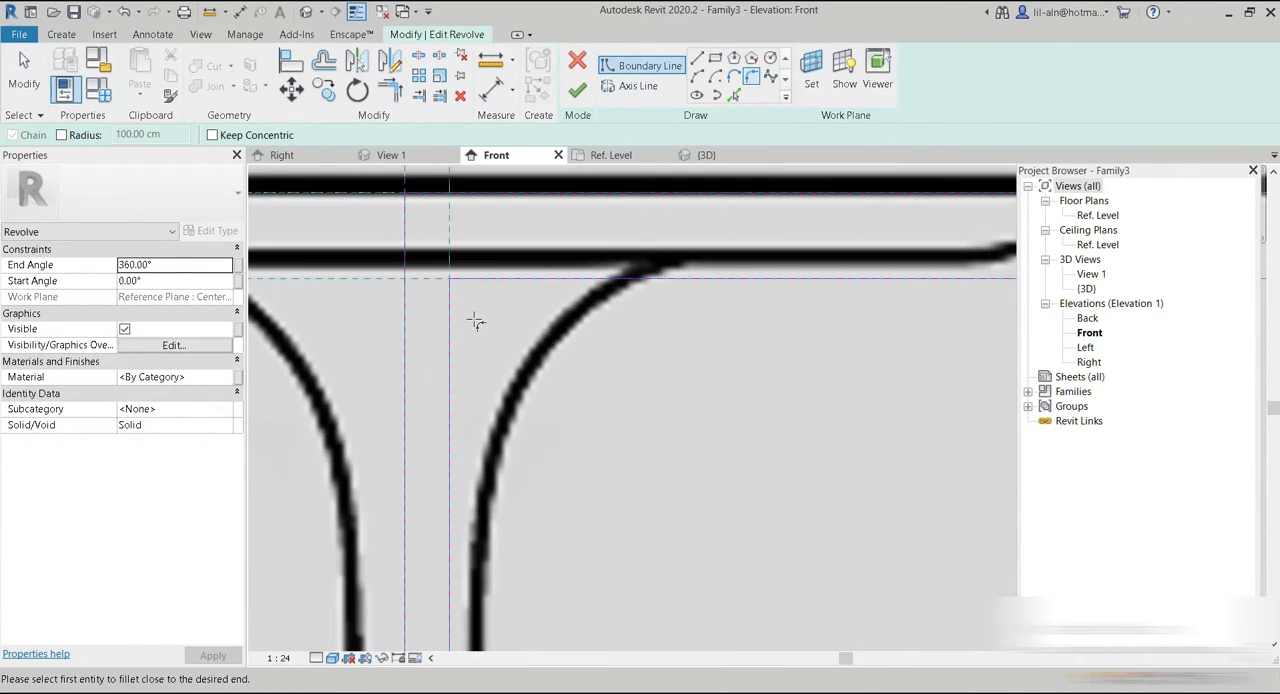
left_click(455, 337)
left_click(494, 283)
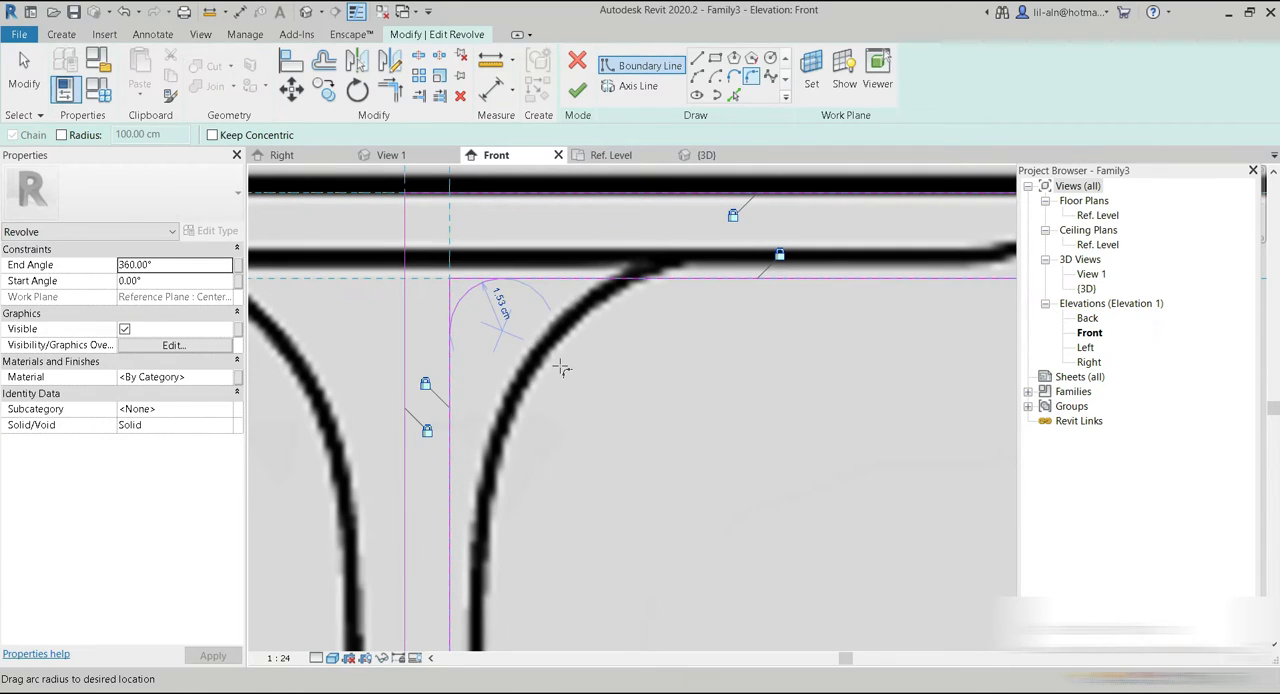
left_click(553, 315)
Finish the revolve's sketch and compare the rounded base with the reference image's outline.
left_click(577, 90)
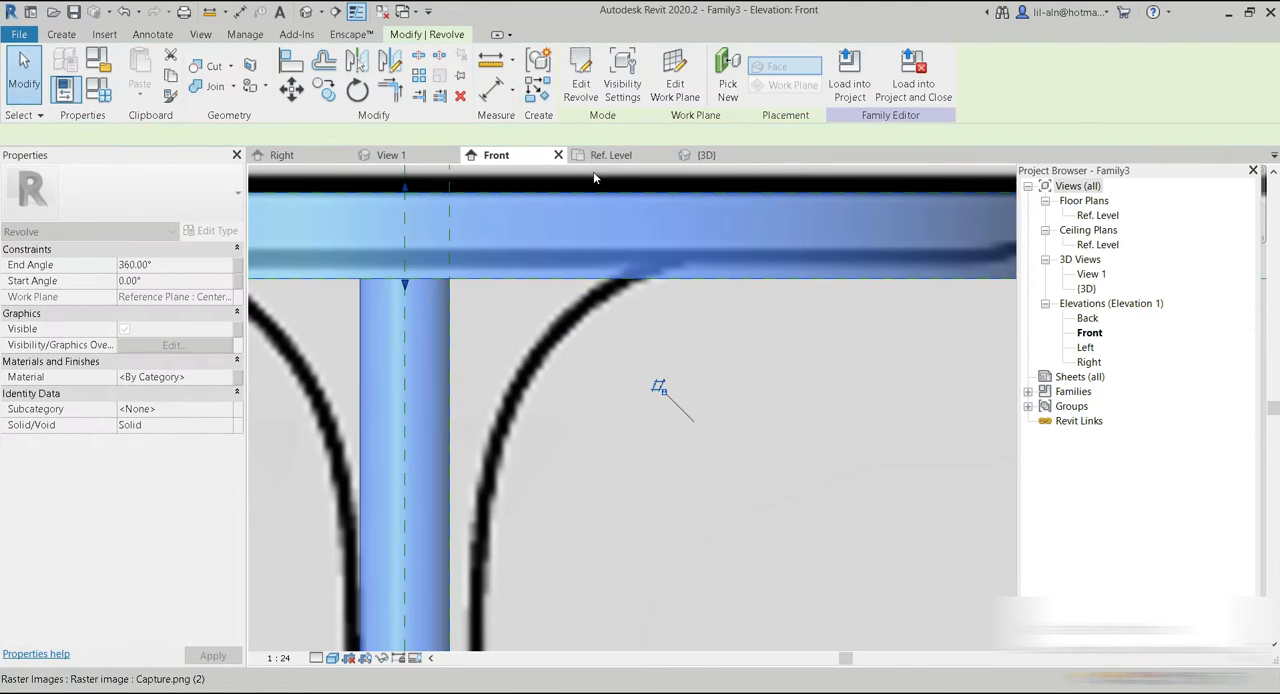
scroll(656, 453, "down", 5)
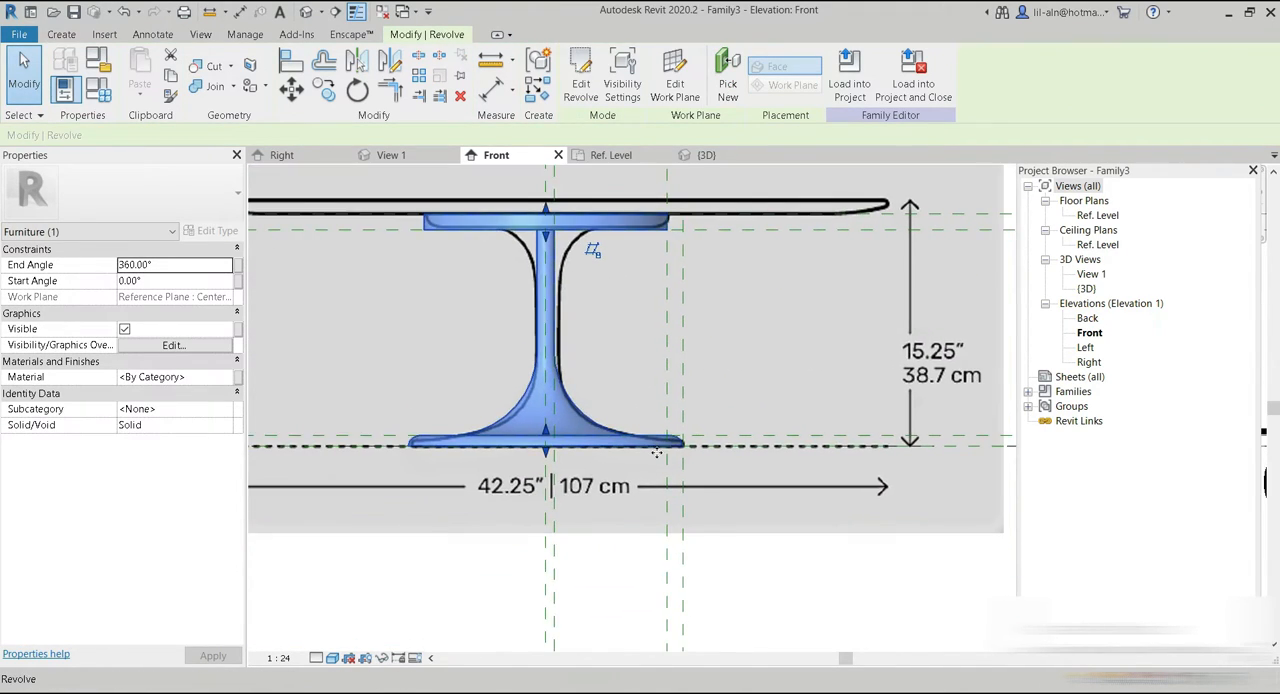
scroll(656, 453, "up", 5)
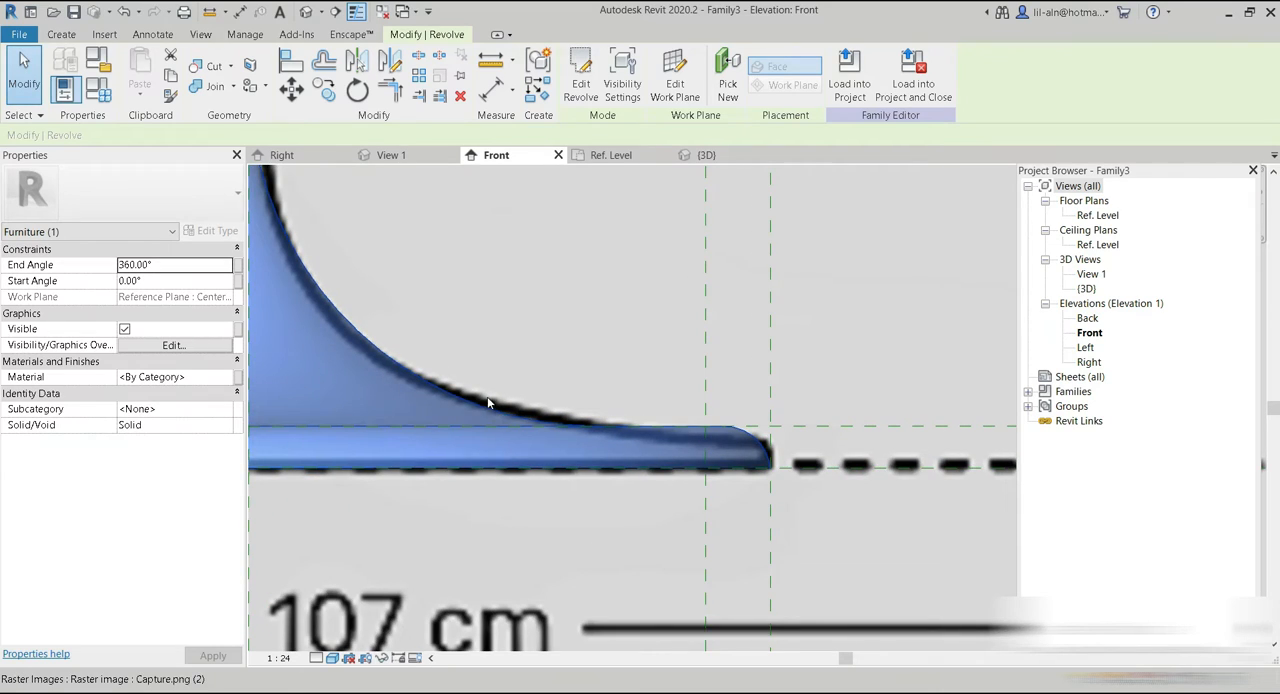
scroll(563, 363, "down", 4)
middle_click_drag(704, 408, 493, 411)
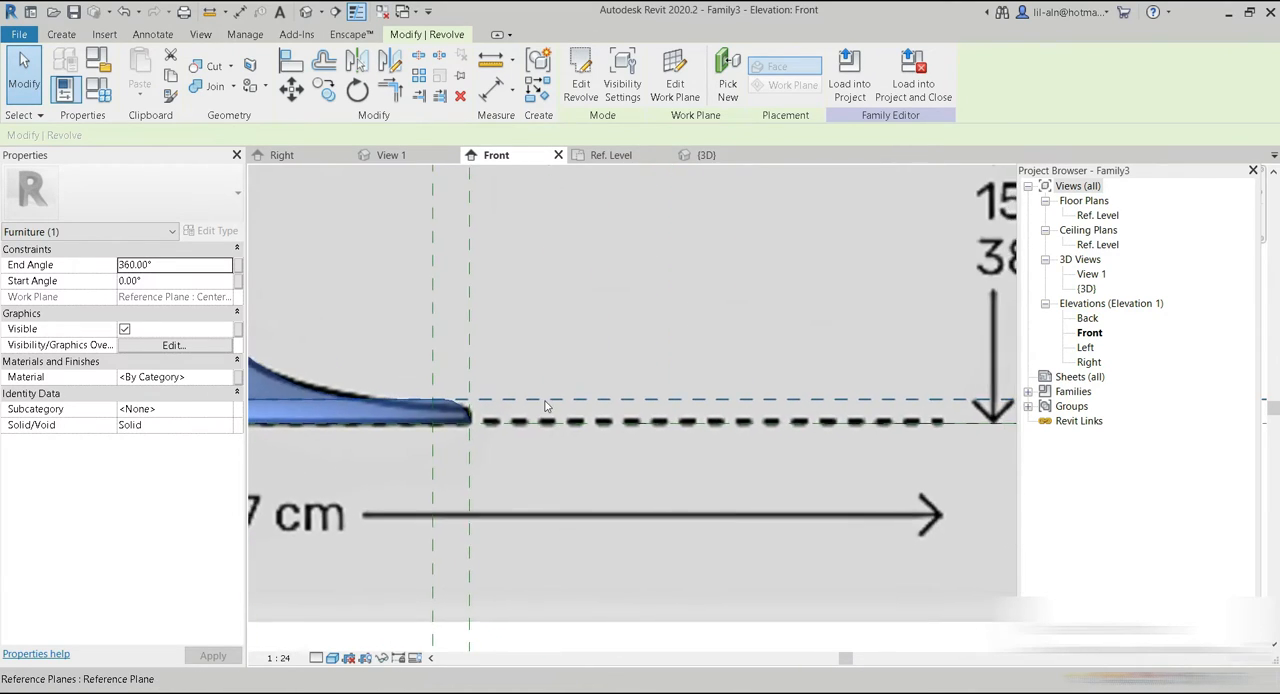
scroll(546, 405, "down", 3)
scroll(548, 405, "down", 3)
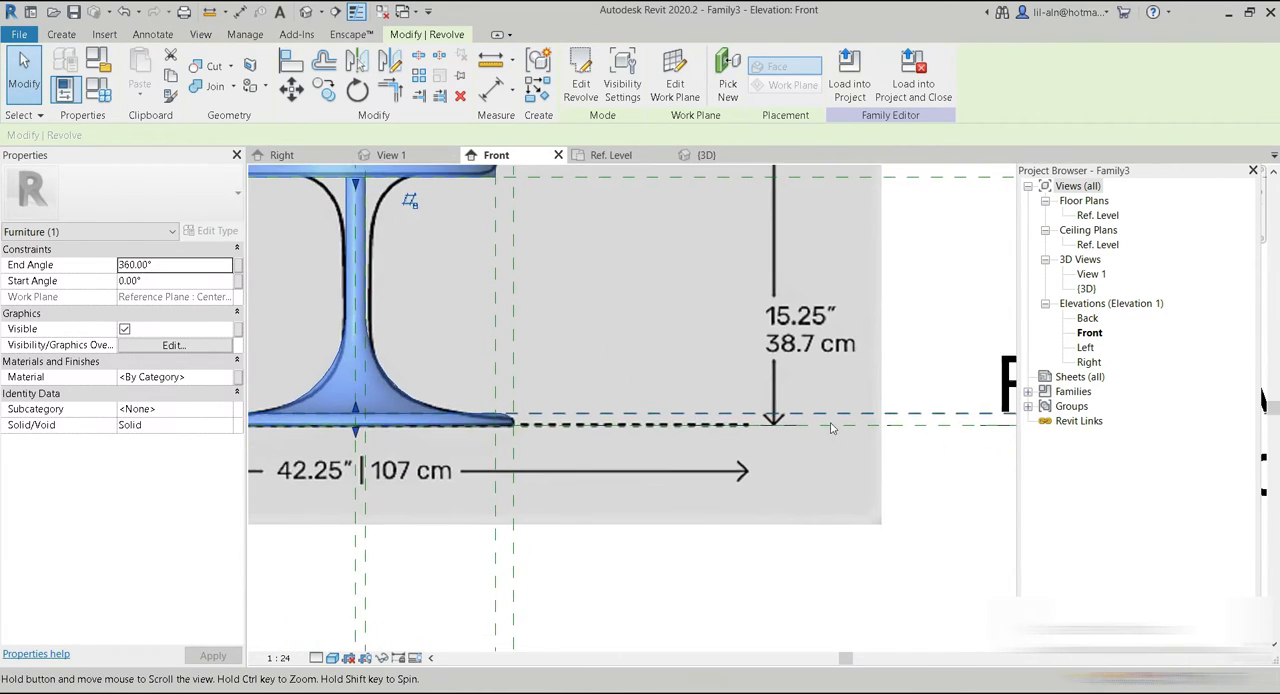
left_click(933, 413)
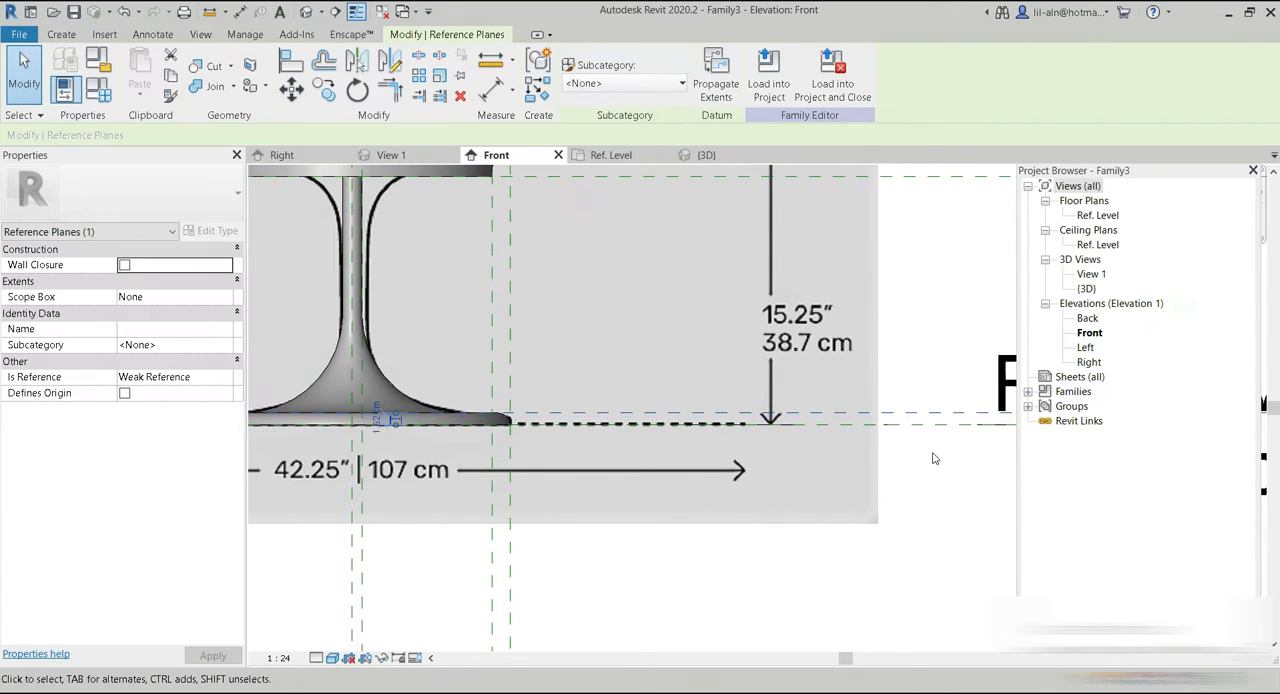
Switch the front view to wireframe and move the reference plane under the top disc up to the disc's underside in the image.
middle_click_drag(546, 479, 632, 657)
scroll(436, 377, "up", 2)
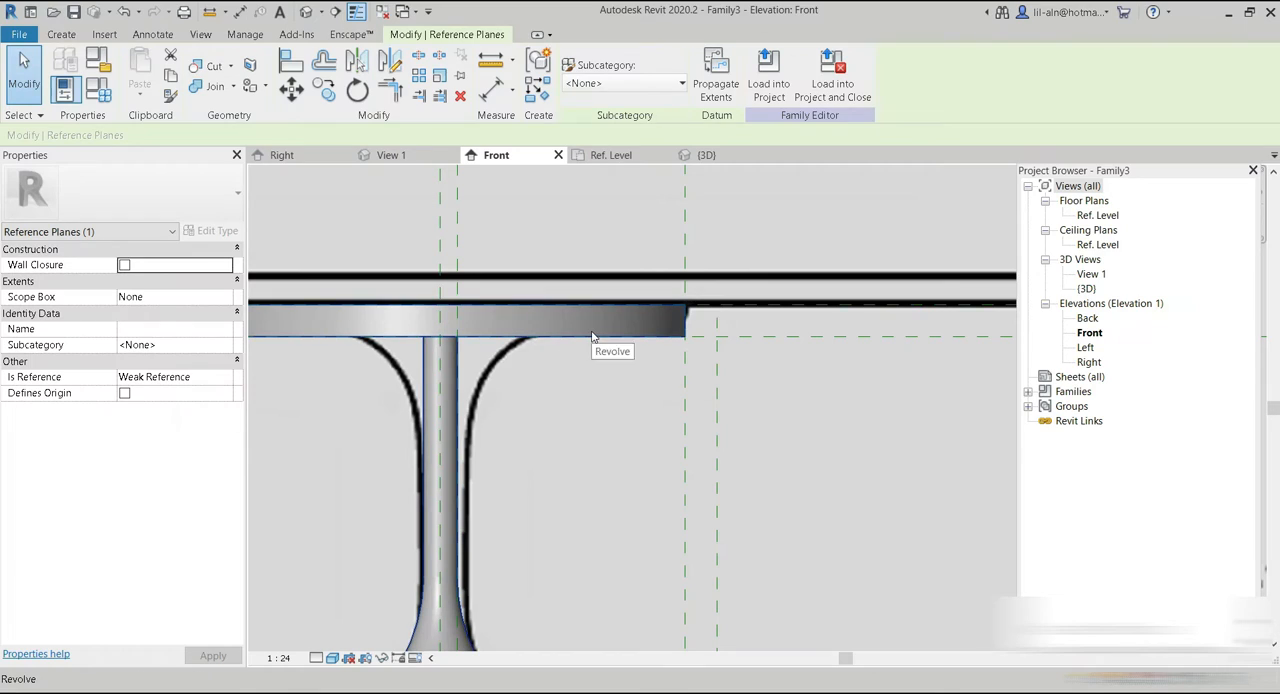
left_click(332, 657)
left_click(369, 558)
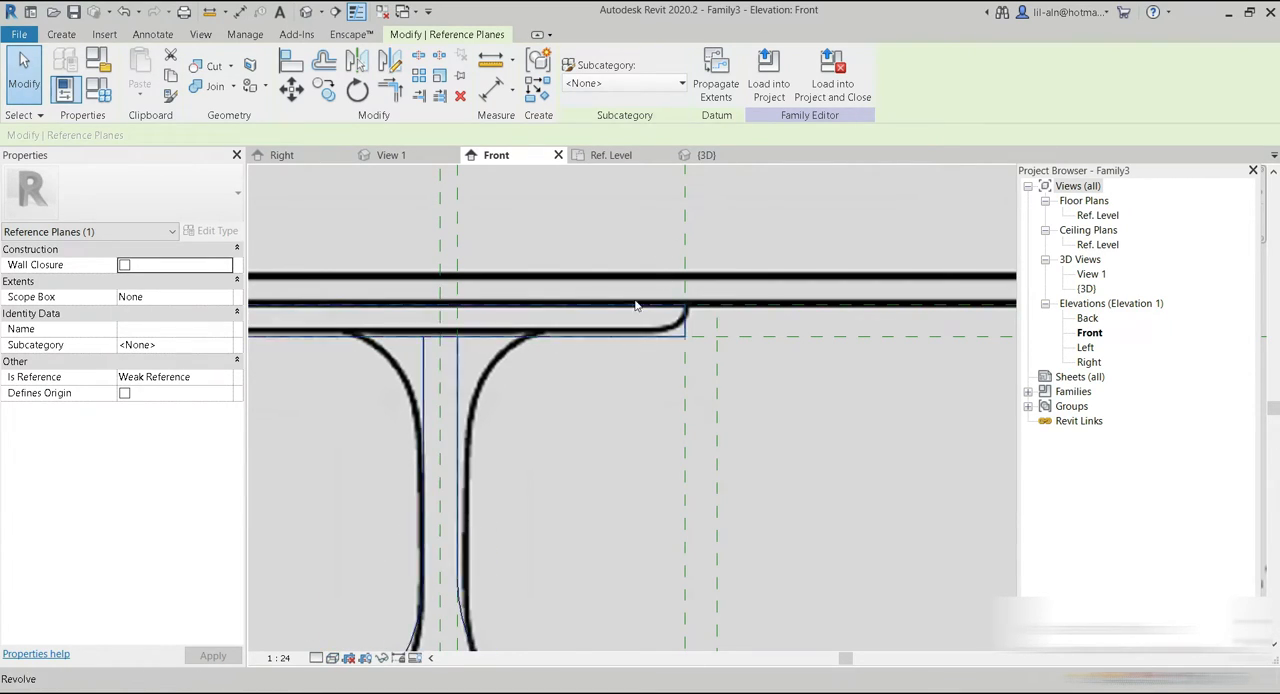
left_click_drag(787, 338, 786, 335)
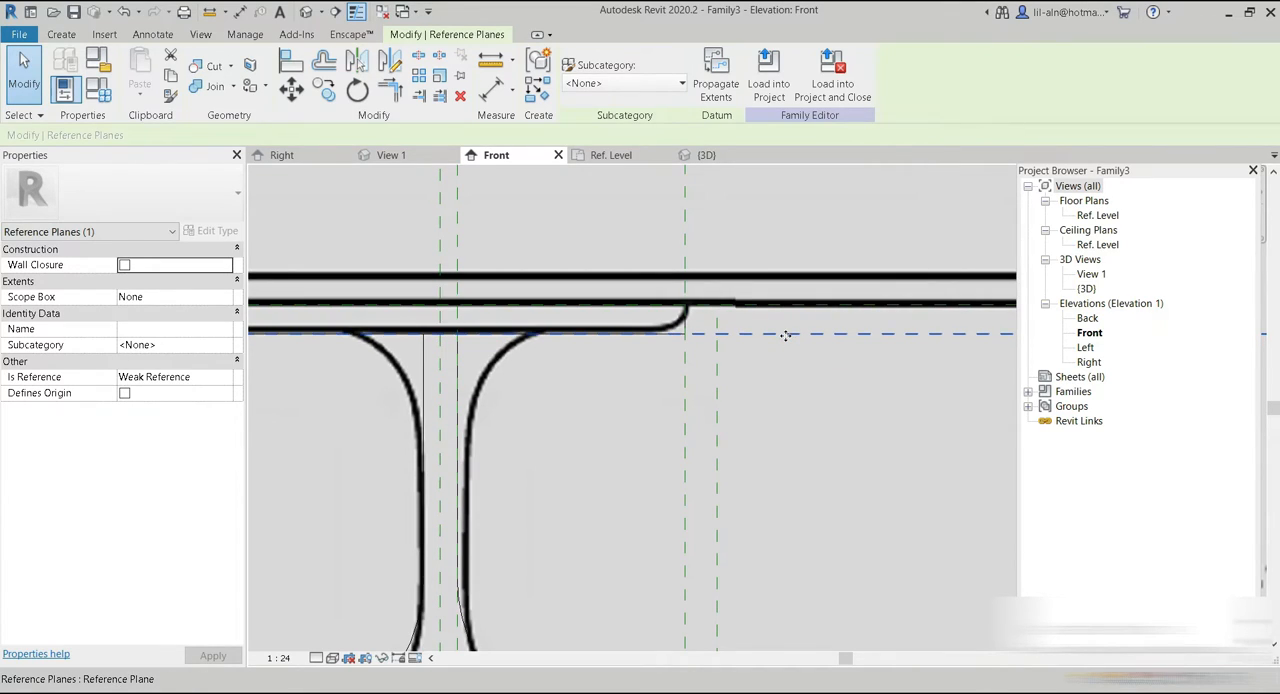
key("Up")
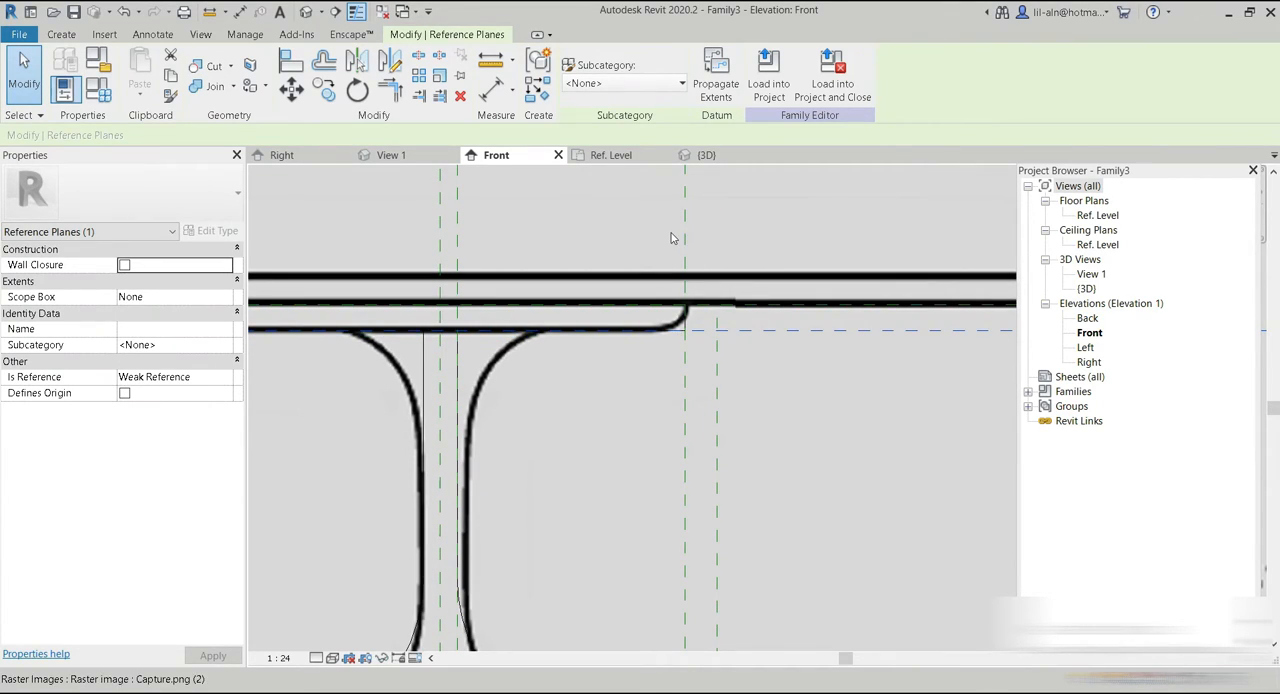
Move the leg's vertical reference plane outward to match the leg's edge in the reference image.
middle_click_drag(497, 448, 506, 544)
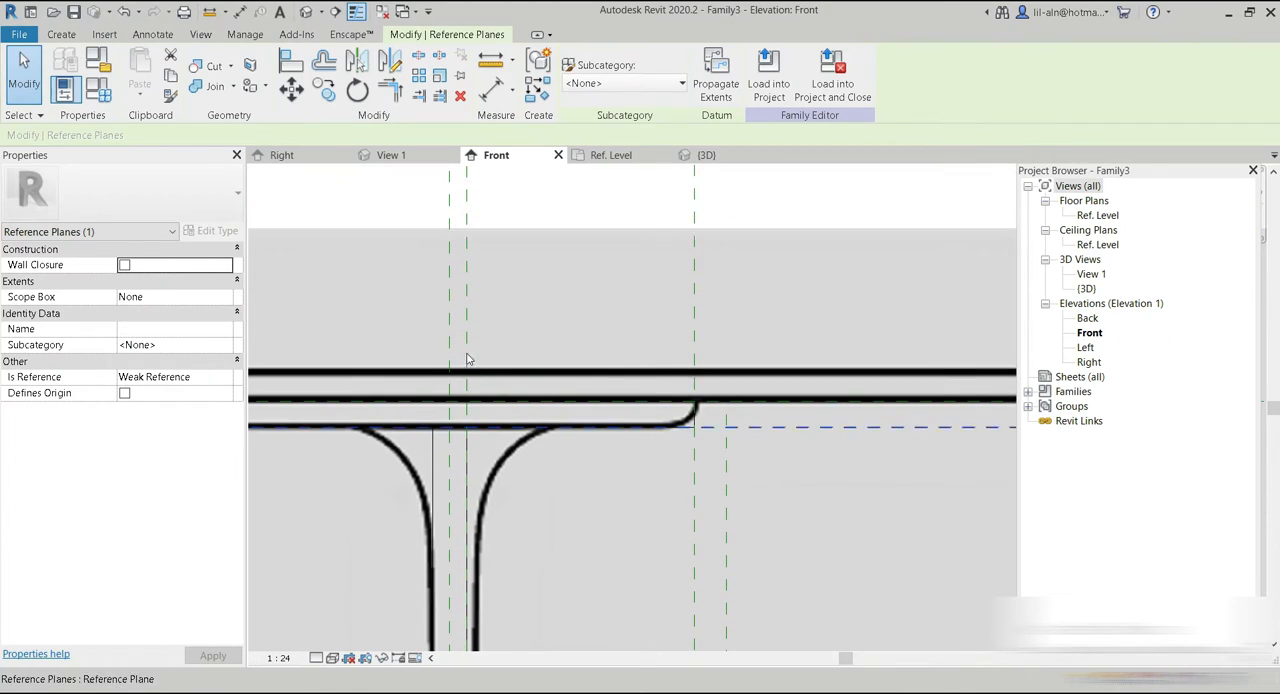
left_click(470, 207)
middle_click_drag(523, 520, 488, 438)
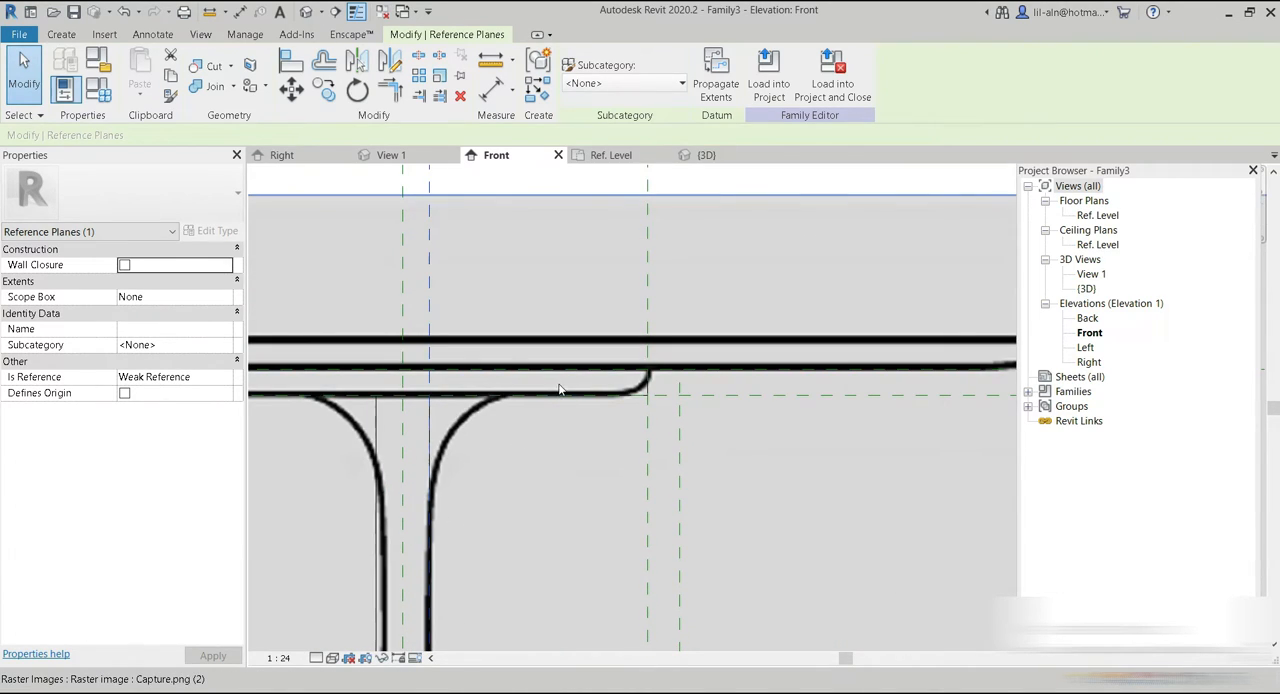
scroll(493, 367, "up", 1)
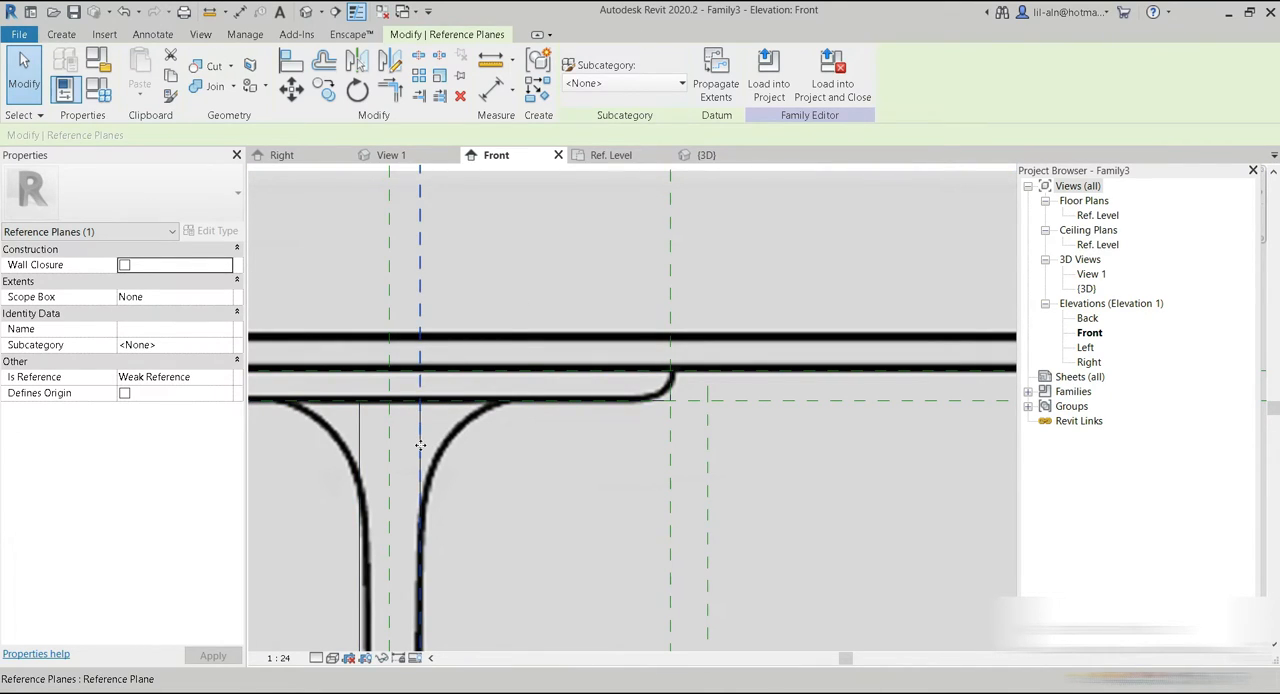
scroll(554, 429, "down", 2)
left_click(455, 478)
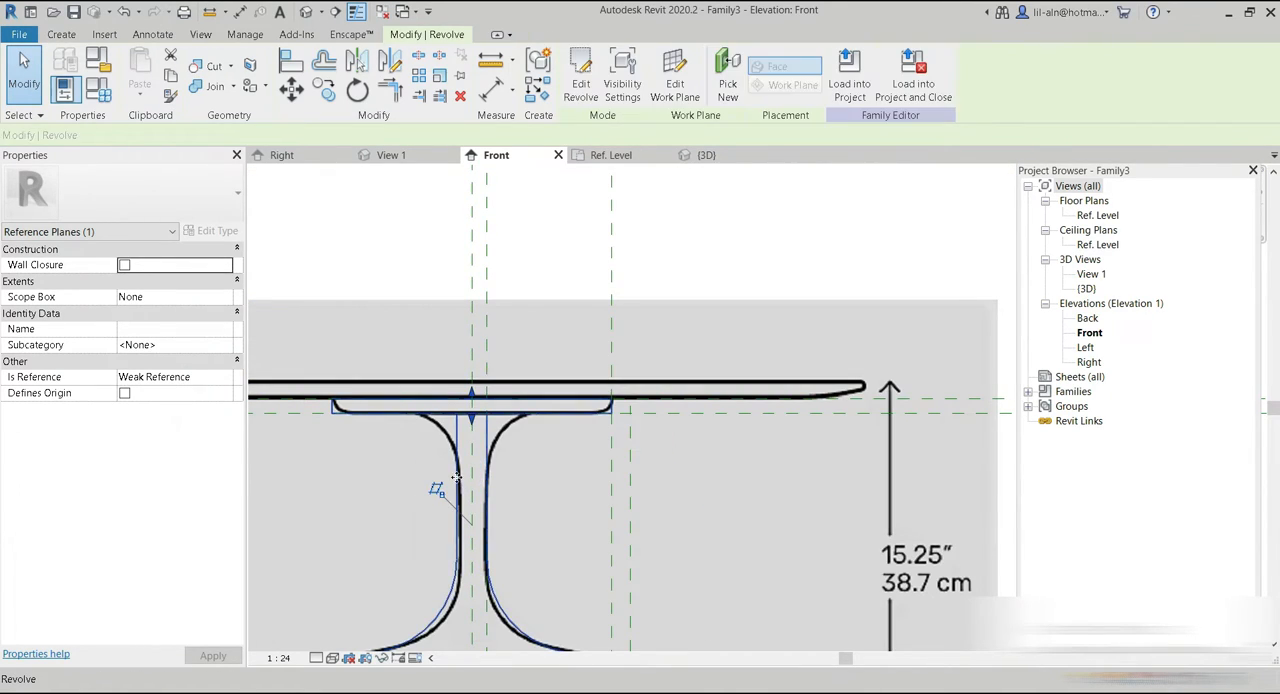
left_click(417, 254)
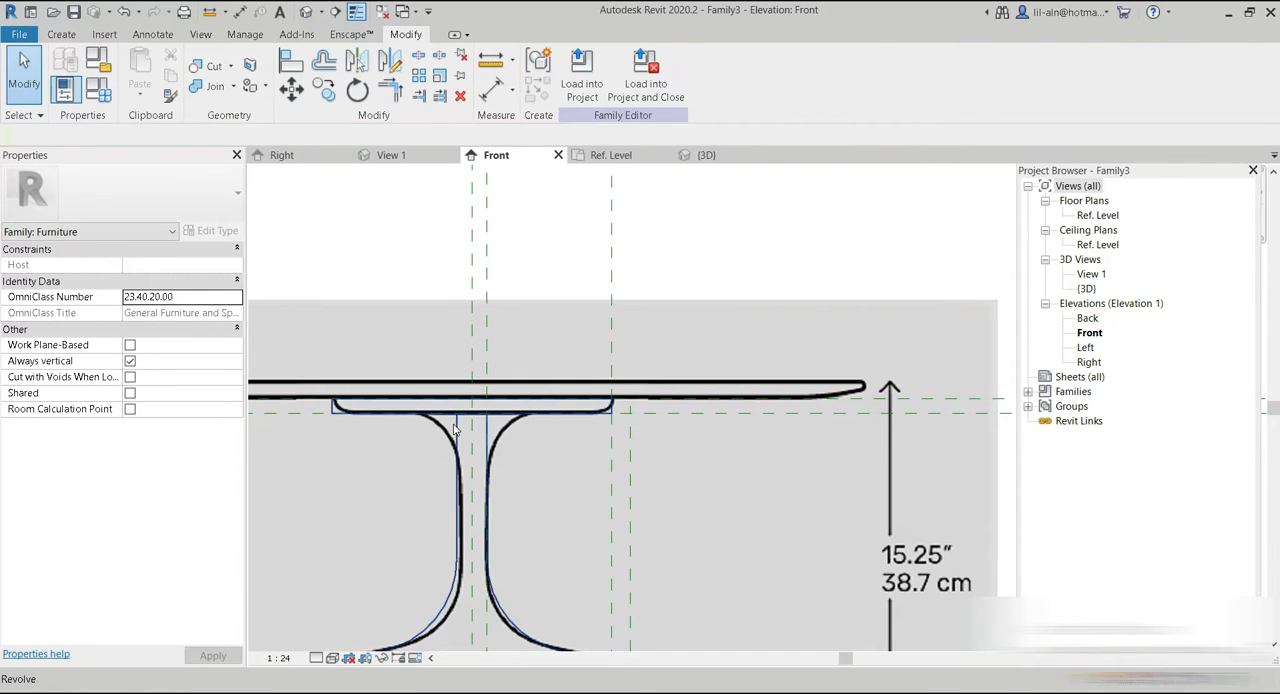
Edit the revolve's sketch and fillet the corner between the leg and the top disc's underside with a radius of about 8 cm.
left_click(455, 430)
left_click(580, 83)
scroll(536, 438, "up", 3)
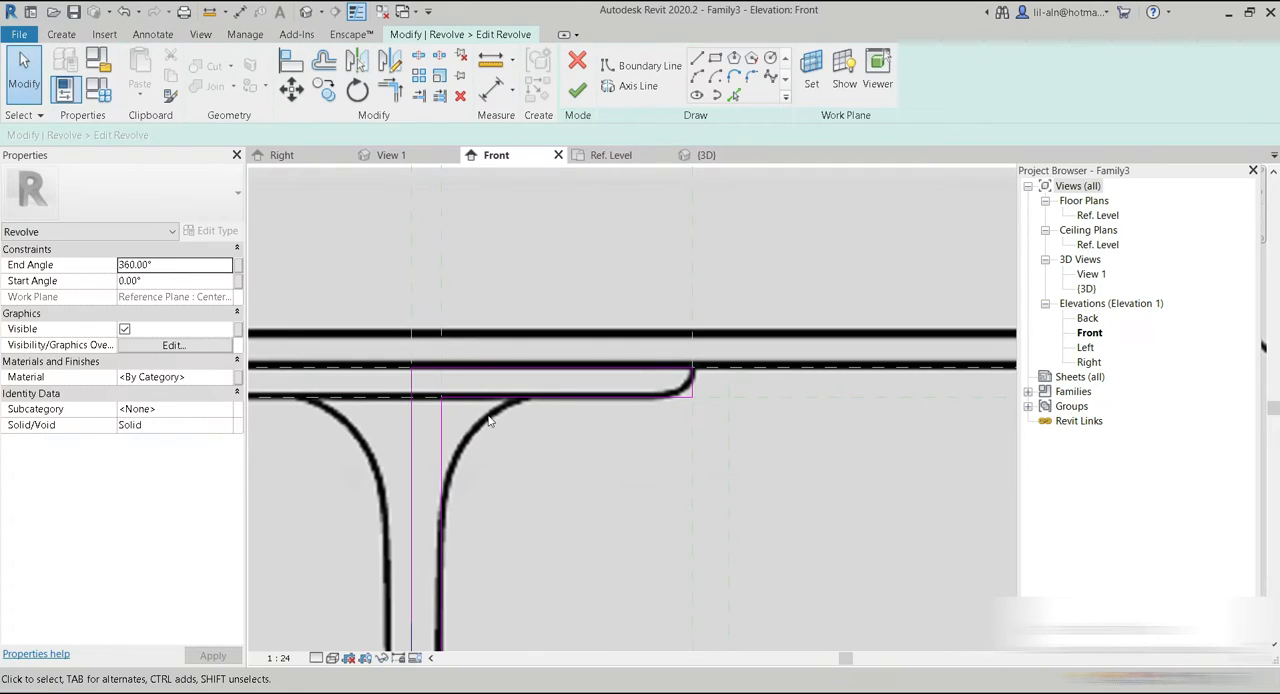
left_click(750, 79)
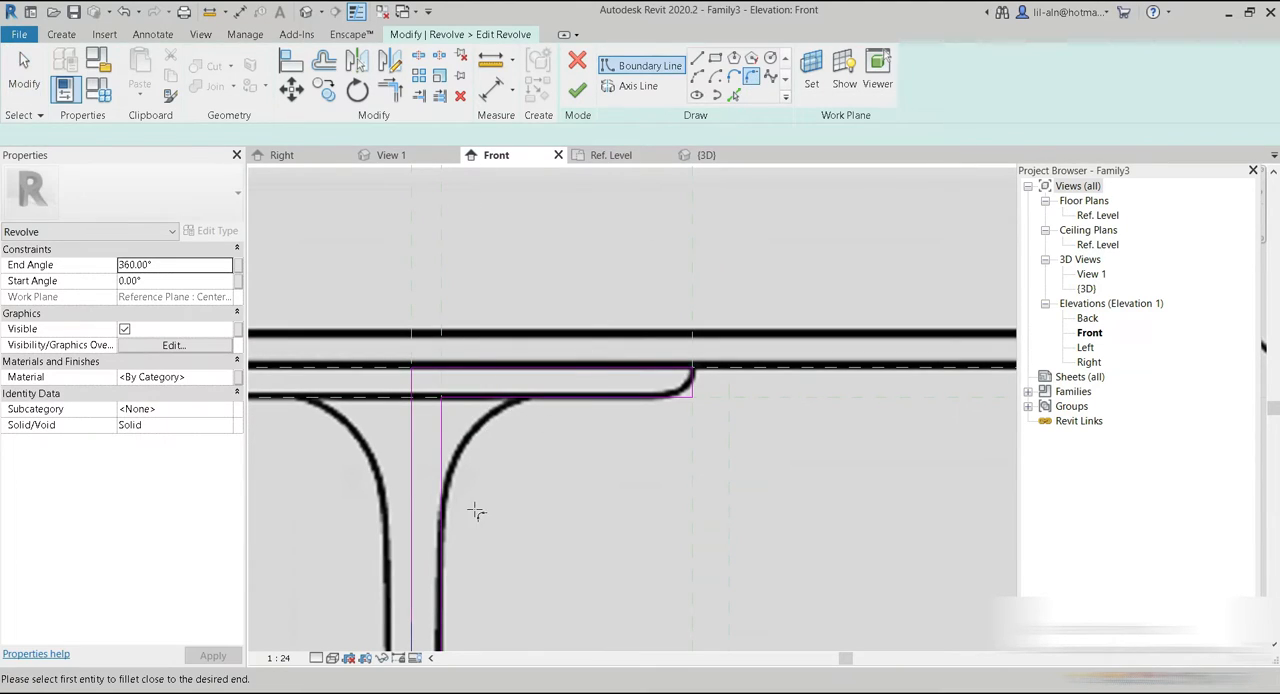
left_click(540, 404)
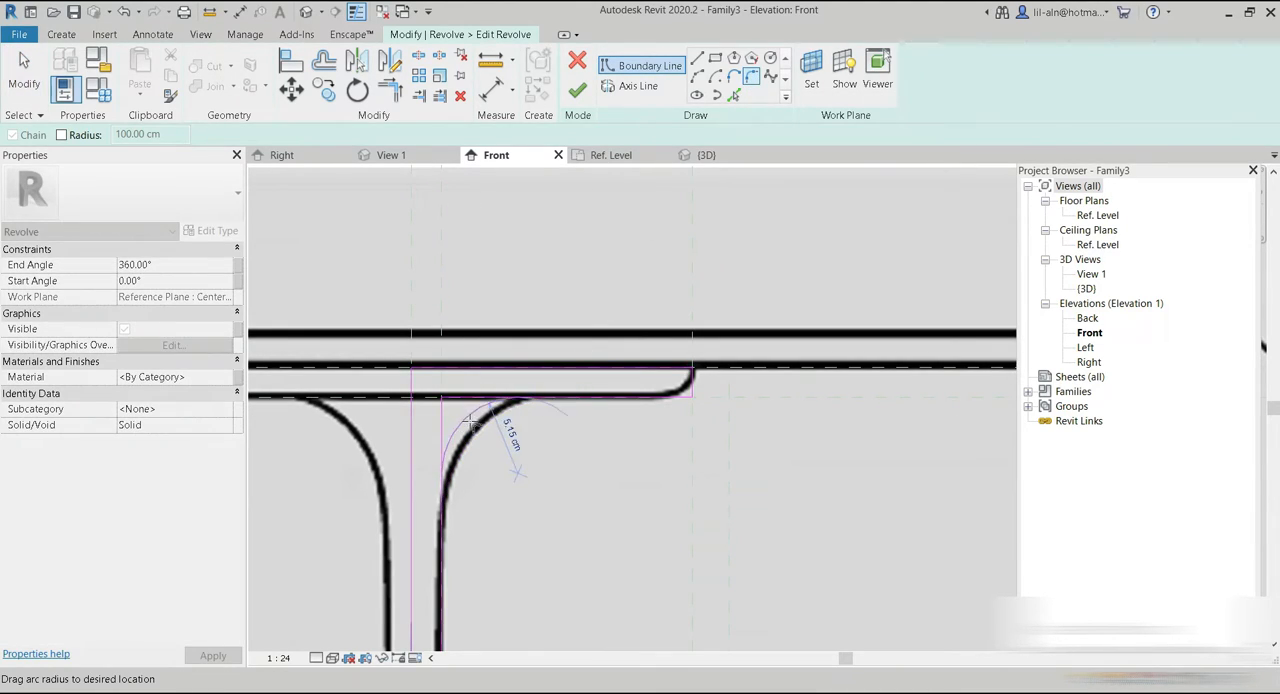
left_click(483, 432)
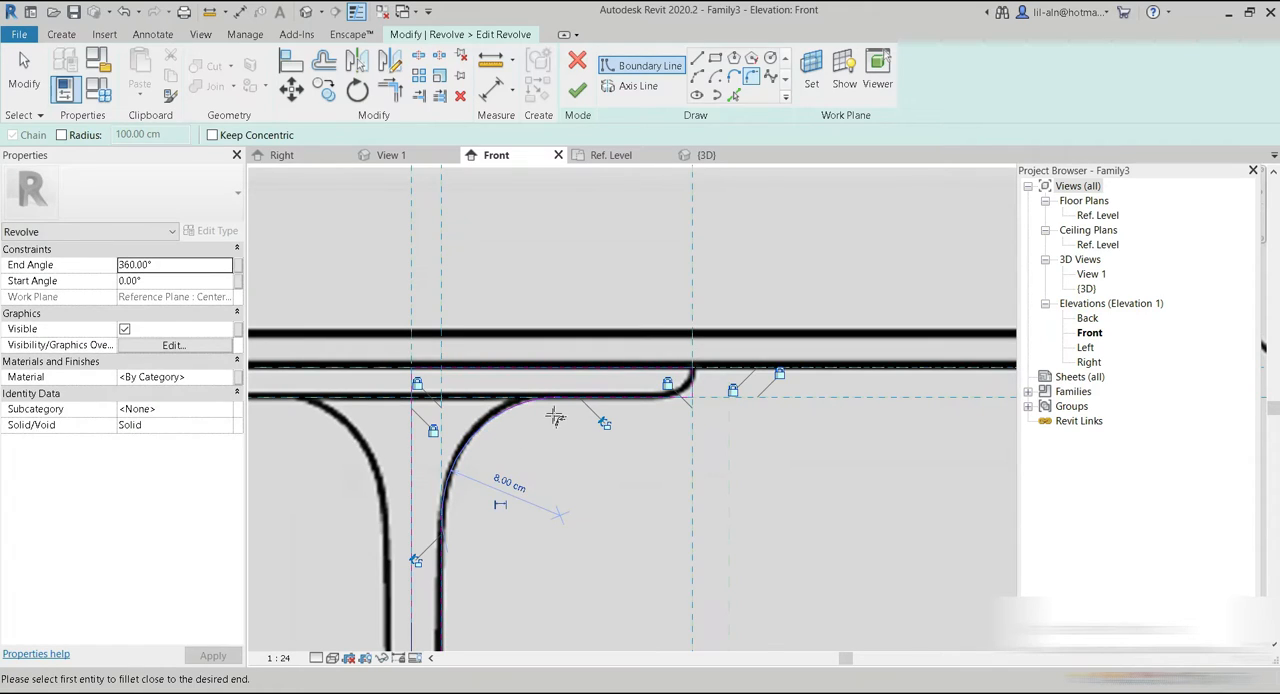
Draw an arc with a radius of about 2.75 cm from the disc's upper outer corner to its underside, following the pictured edge.
scroll(690, 378, "up", 4)
scroll(705, 362, "up", 1)
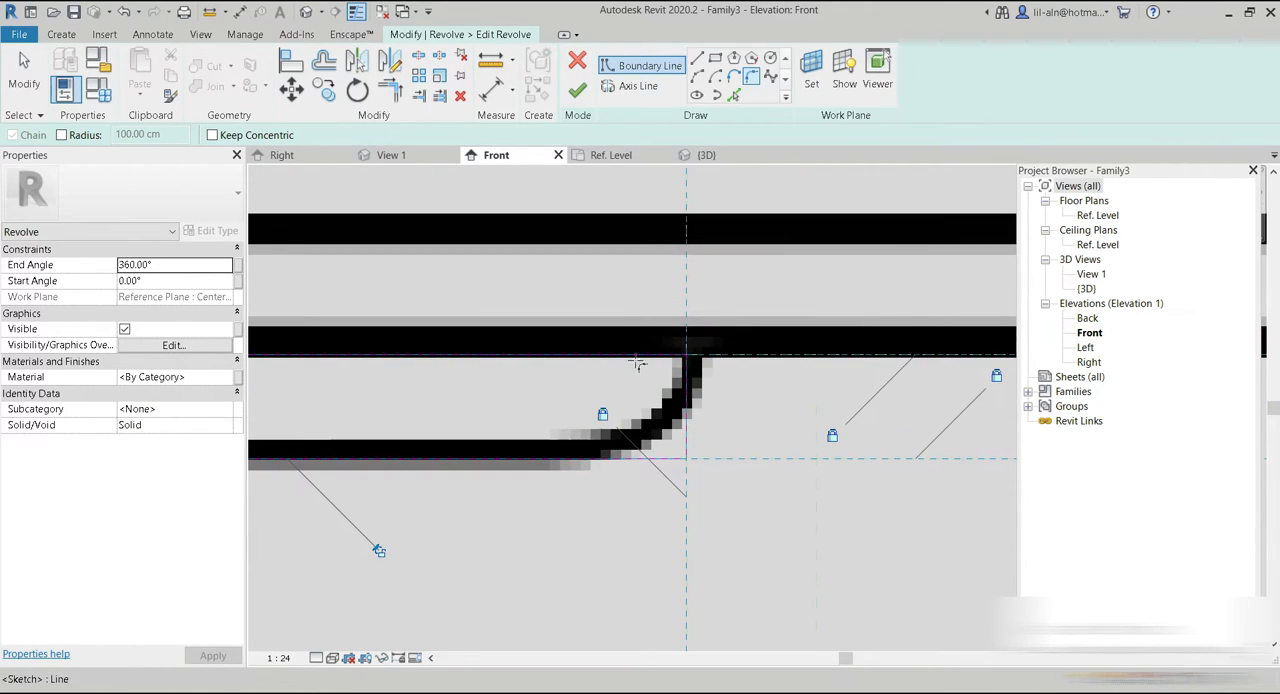
left_click(697, 77)
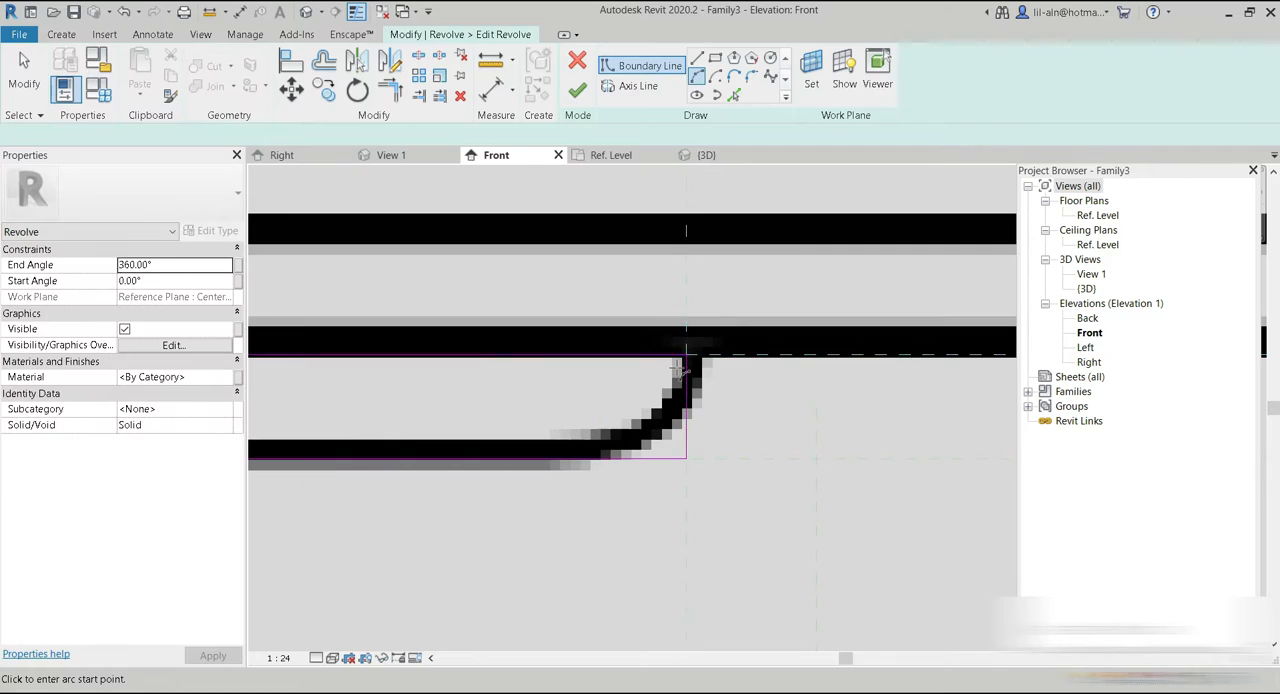
left_click(686, 355)
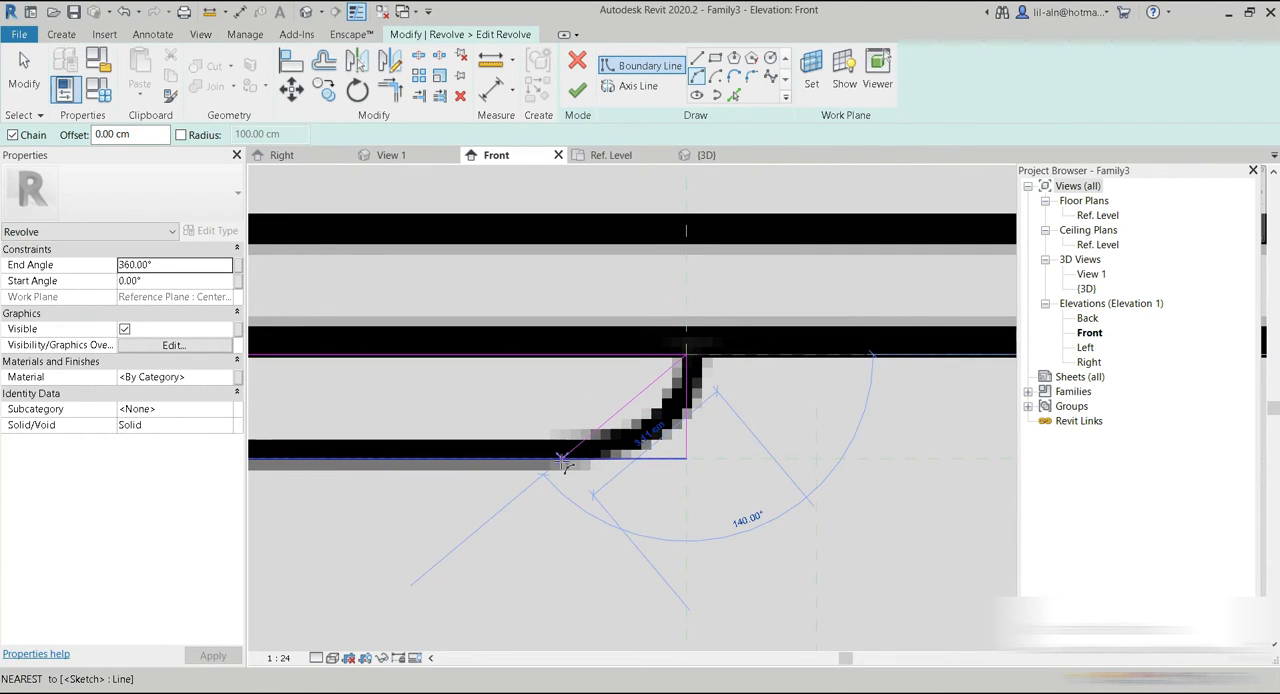
left_click(478, 468)
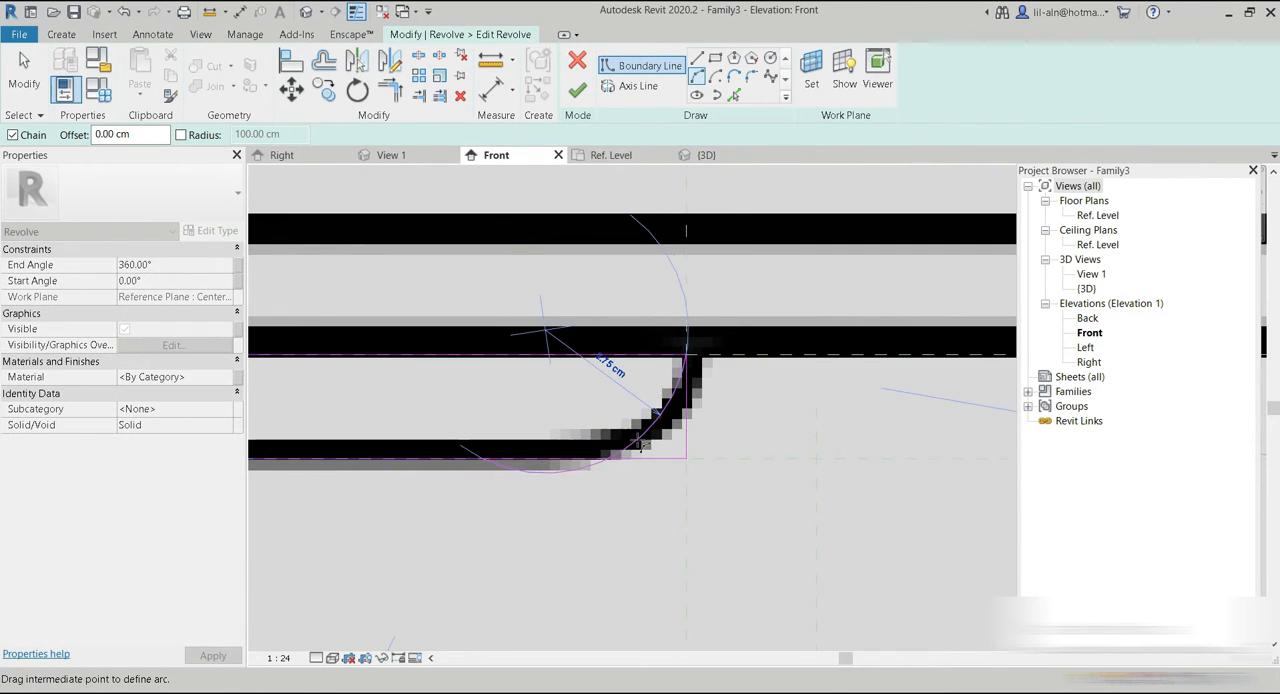
left_click(630, 446)
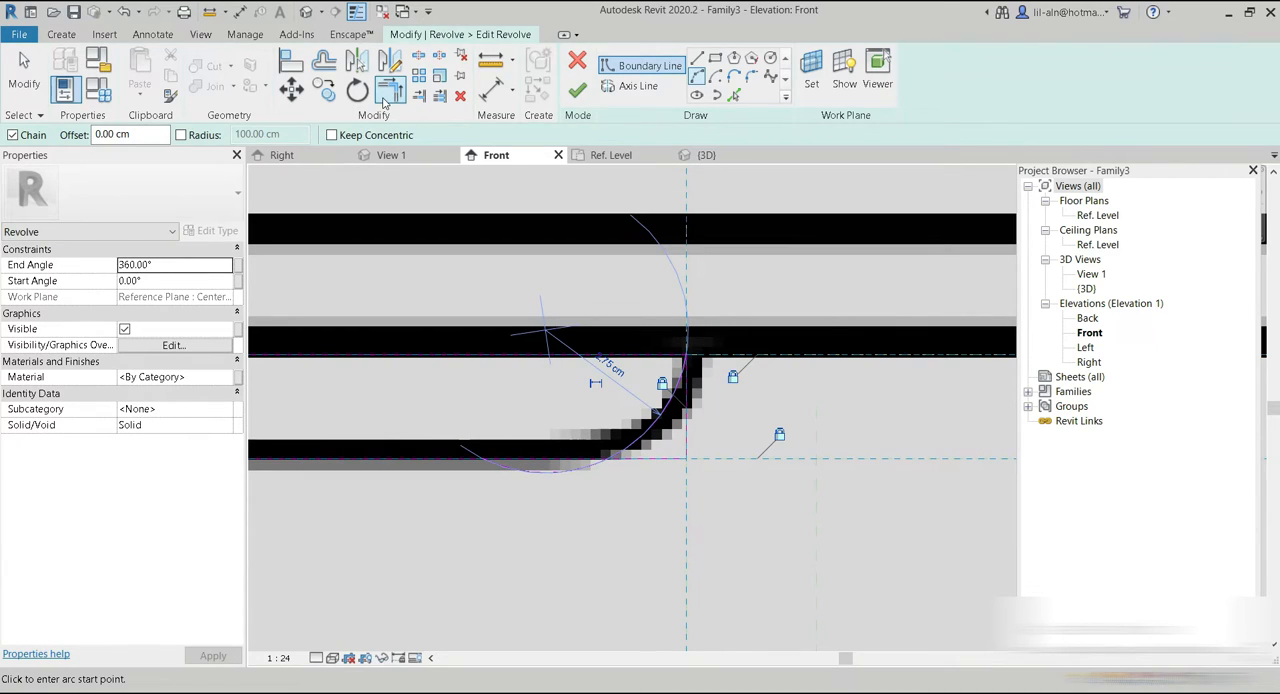
left_click(390, 91)
left_click(608, 444)
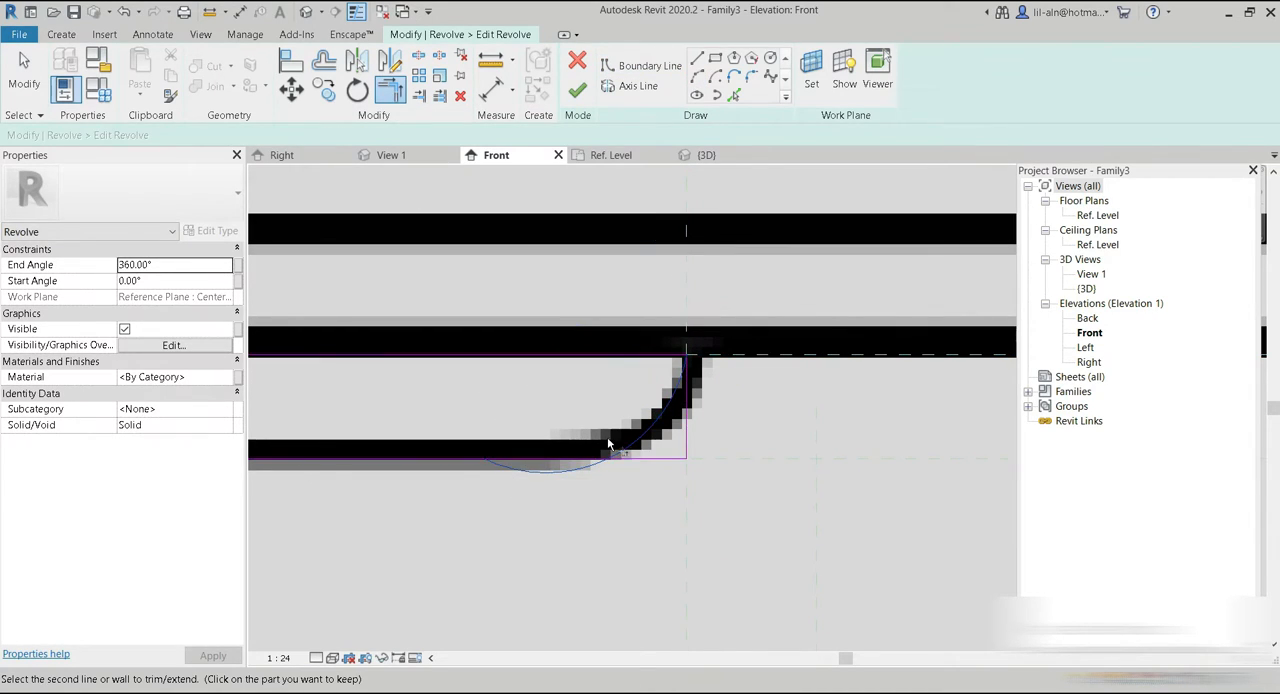
scroll(633, 451, "up", 4)
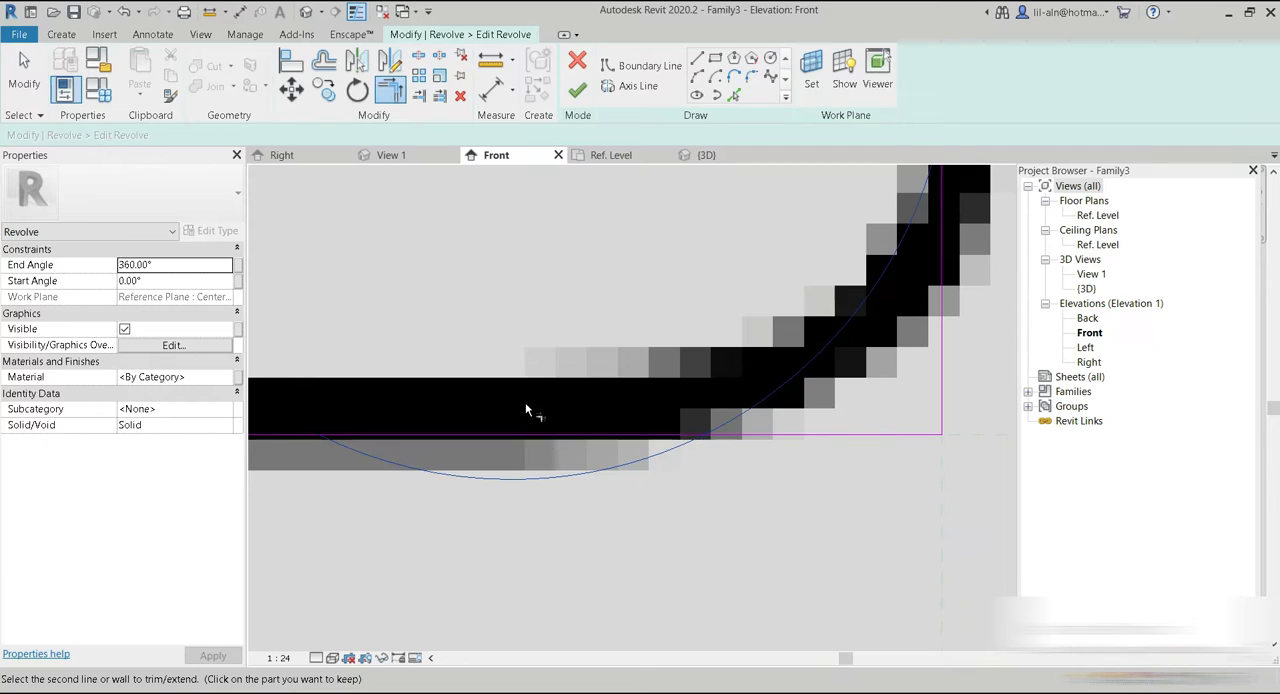
scroll(521, 405, "down", 2)
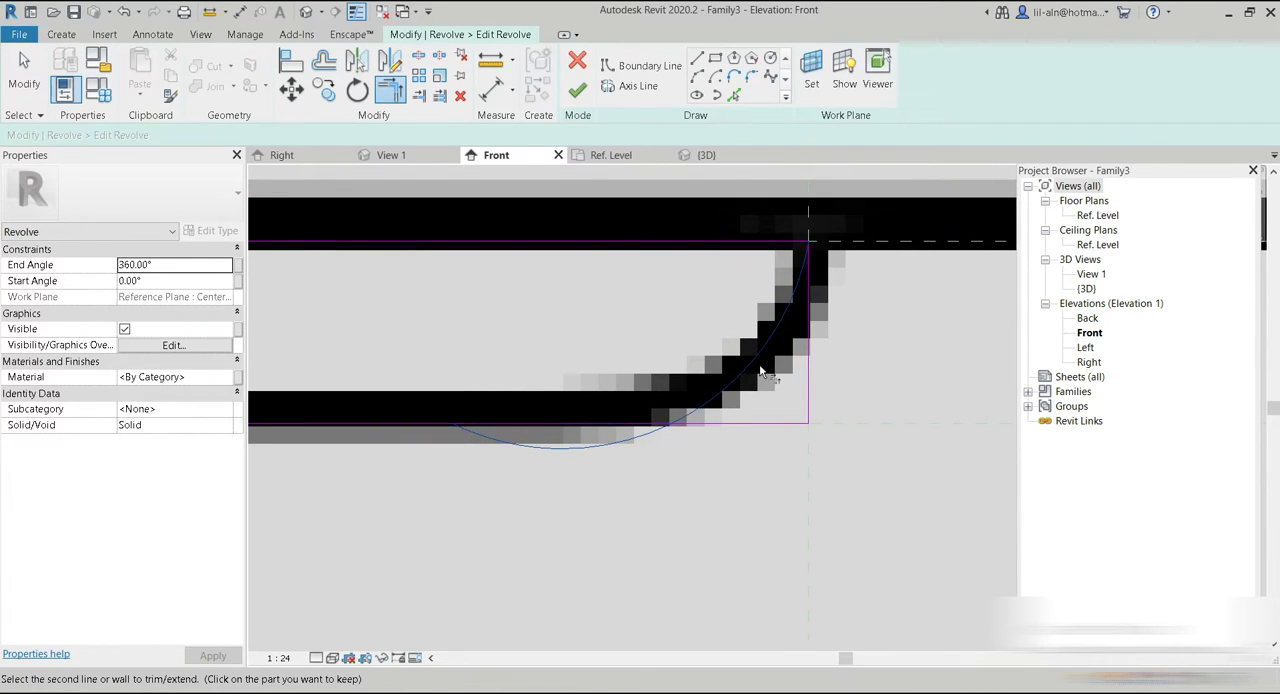
middle_click_drag(730, 455, 671, 509)
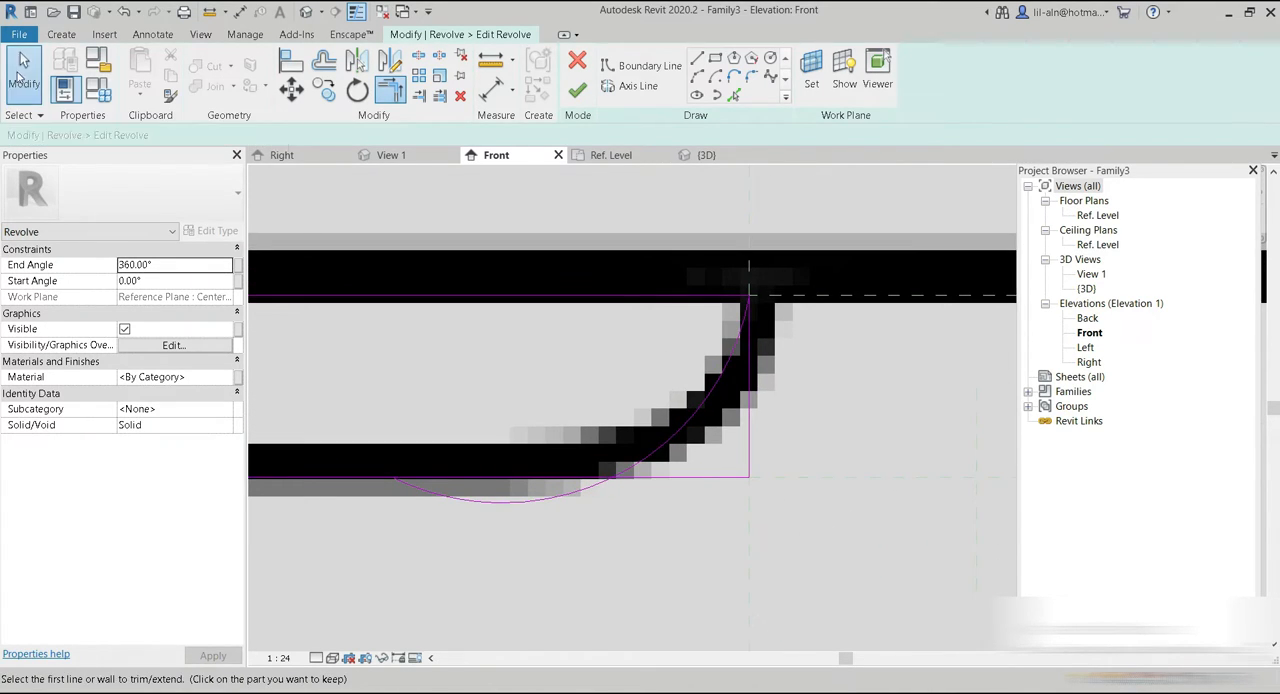
Delete the vertical line at the disc's outer edge and trim the arc and the underside line to their intersection.
left_click(14, 72)
left_click(752, 426)
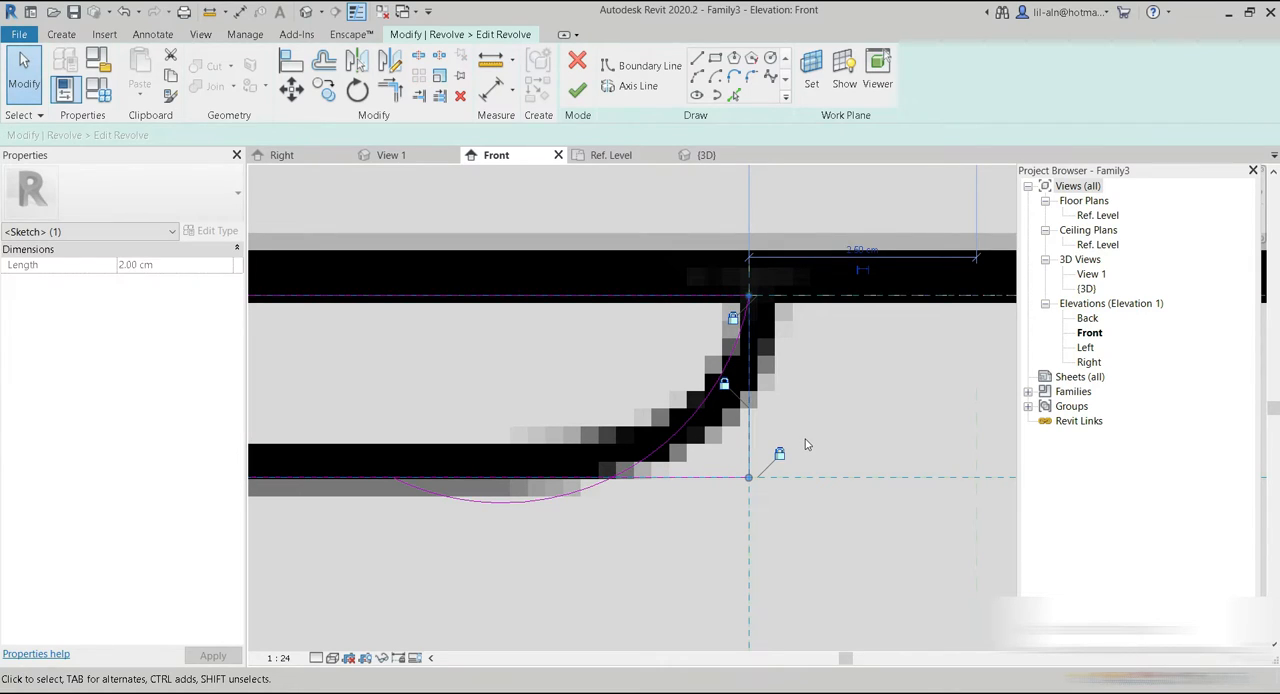
left_click(800, 446)
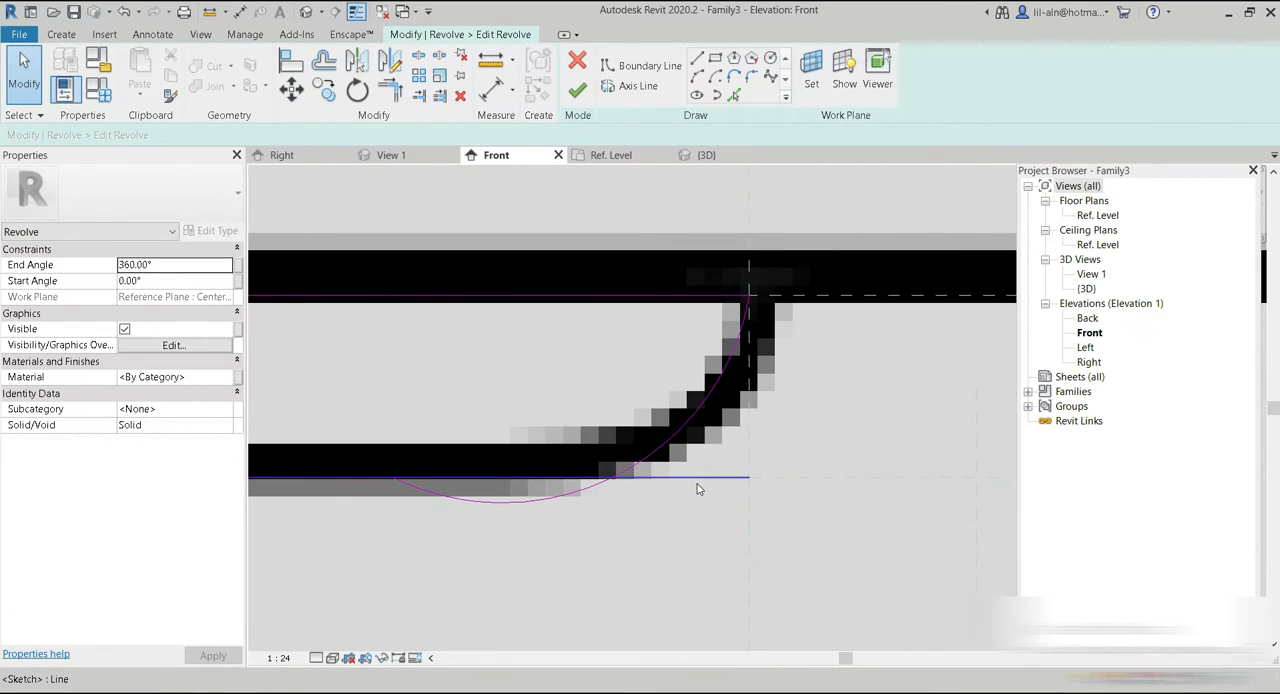
left_click(390, 90)
left_click(690, 412)
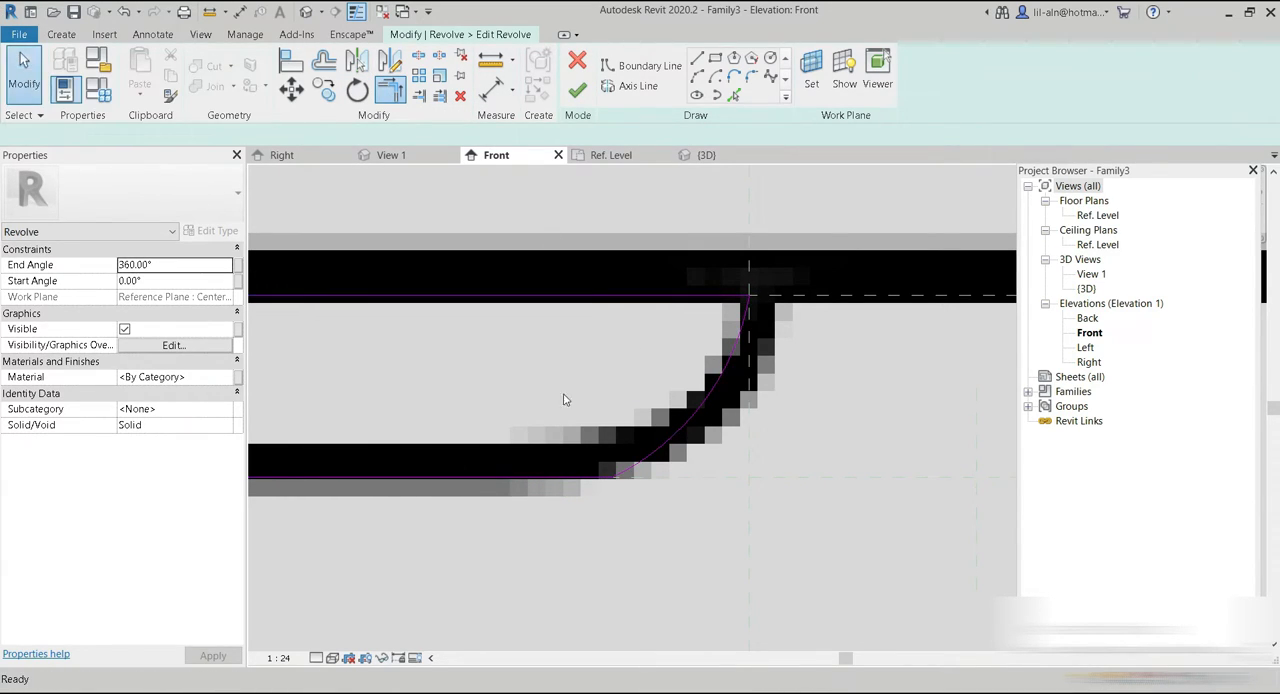
key("Escape")
scroll(662, 495, "down", 5)
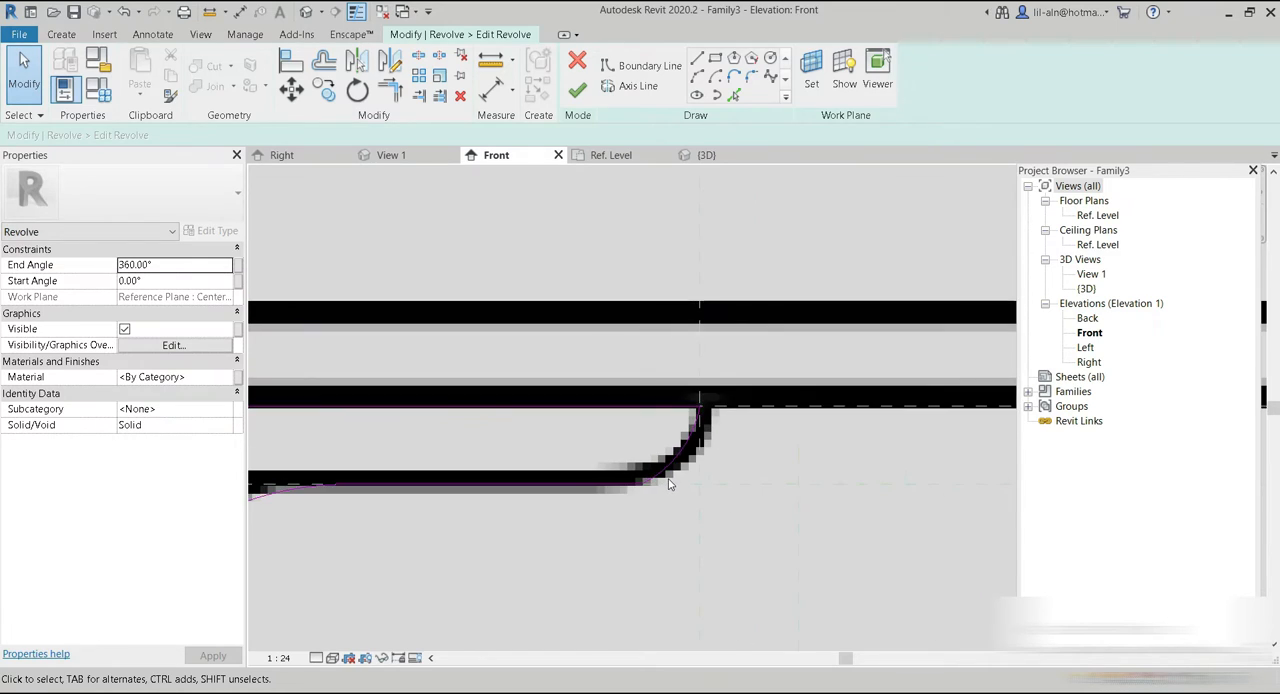
Finish the revolve's sketch and set the view to shaded to compare the whole pedestal with the reference image.
left_click(578, 90)
scroll(616, 425, "down", 1)
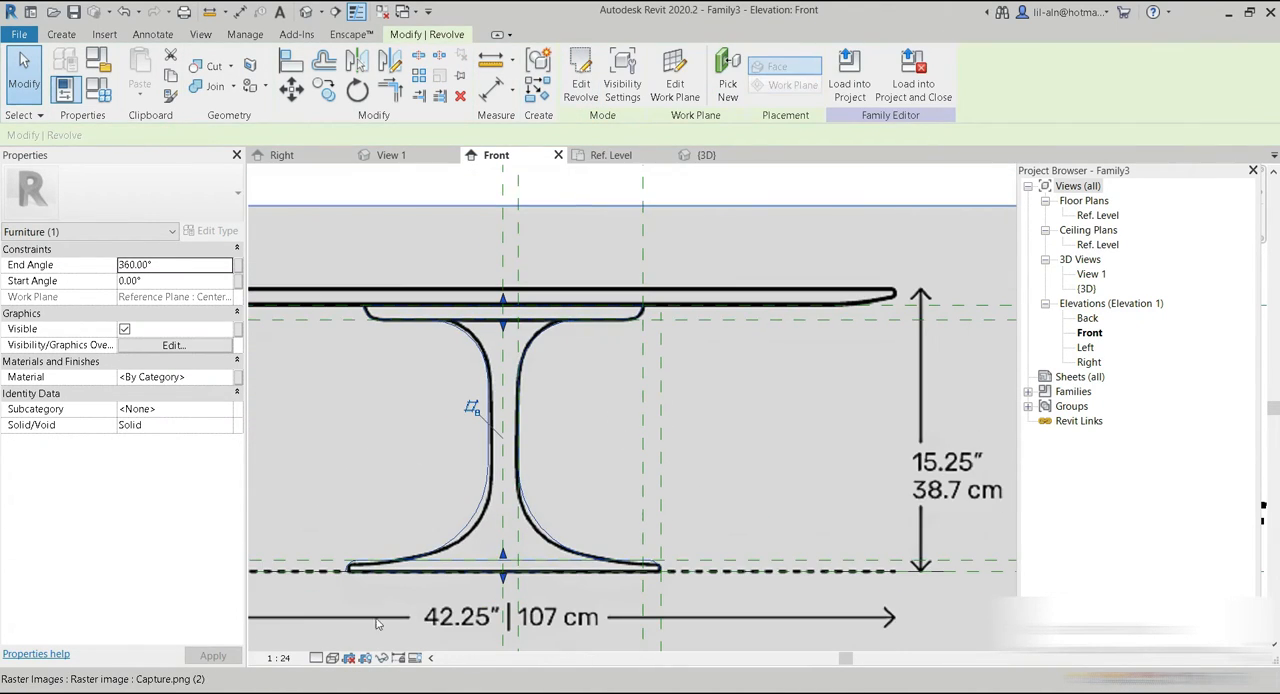
left_click(332, 657)
left_click(360, 589)
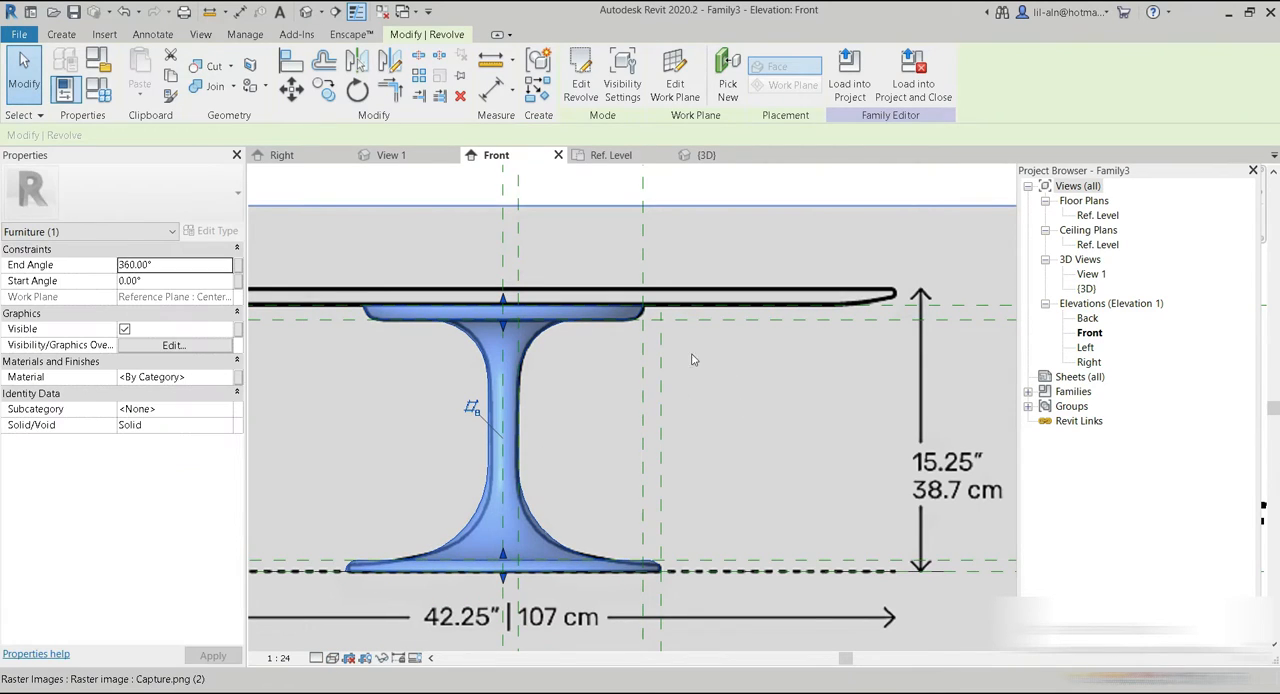
scroll(640, 450, "down", 3)
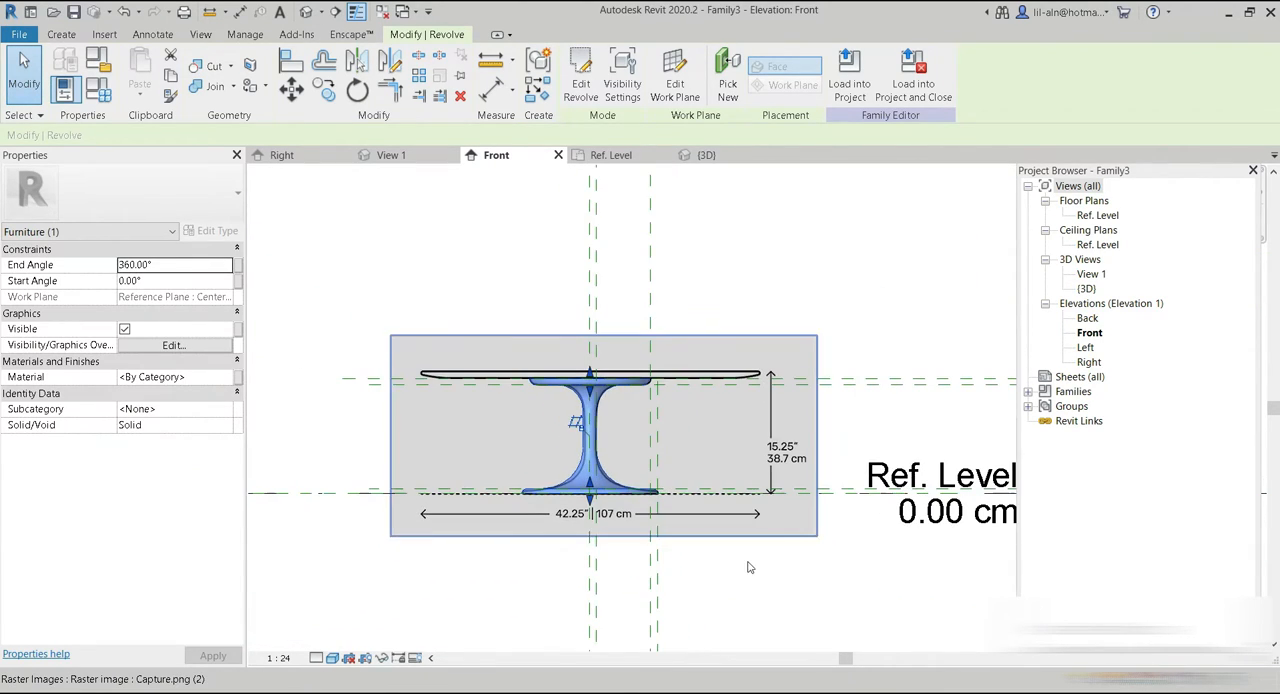
left_click(747, 567)
scroll(585, 390, "up", 2)
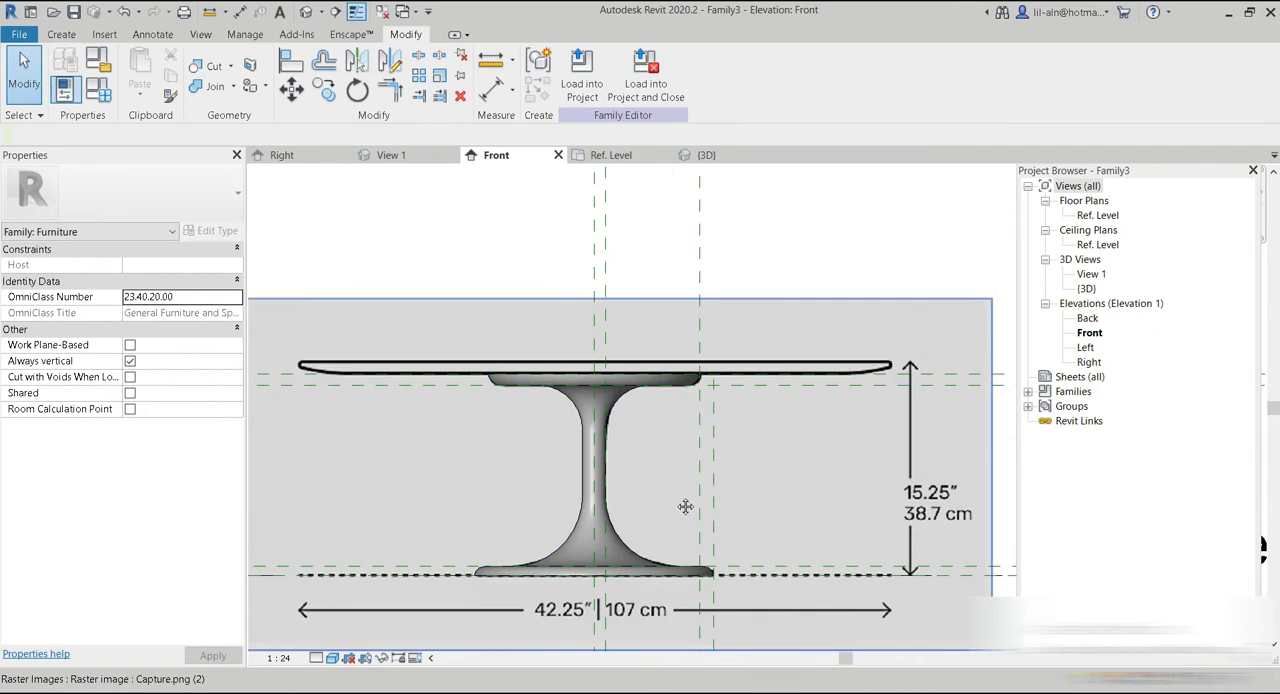
middle_click_drag(690, 516, 658, 425)
scroll(686, 417, "down", 2)
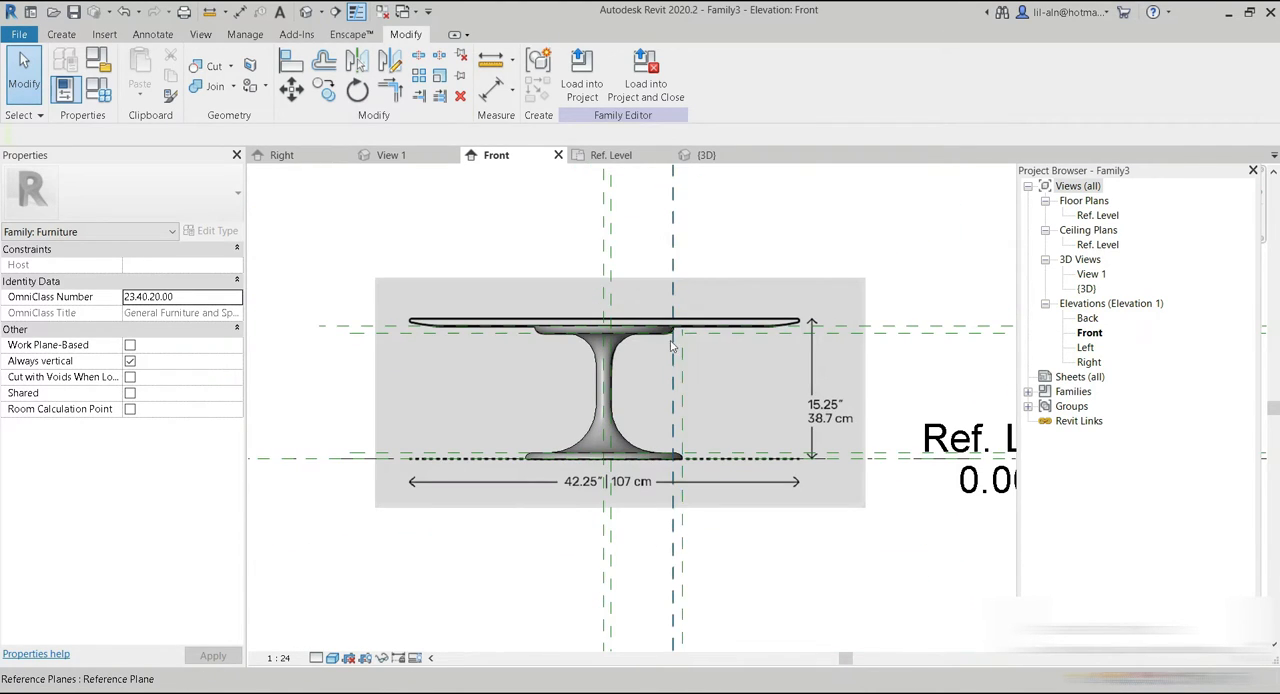
scroll(670, 340, "up", 4)
scroll(655, 320, "down", 4)
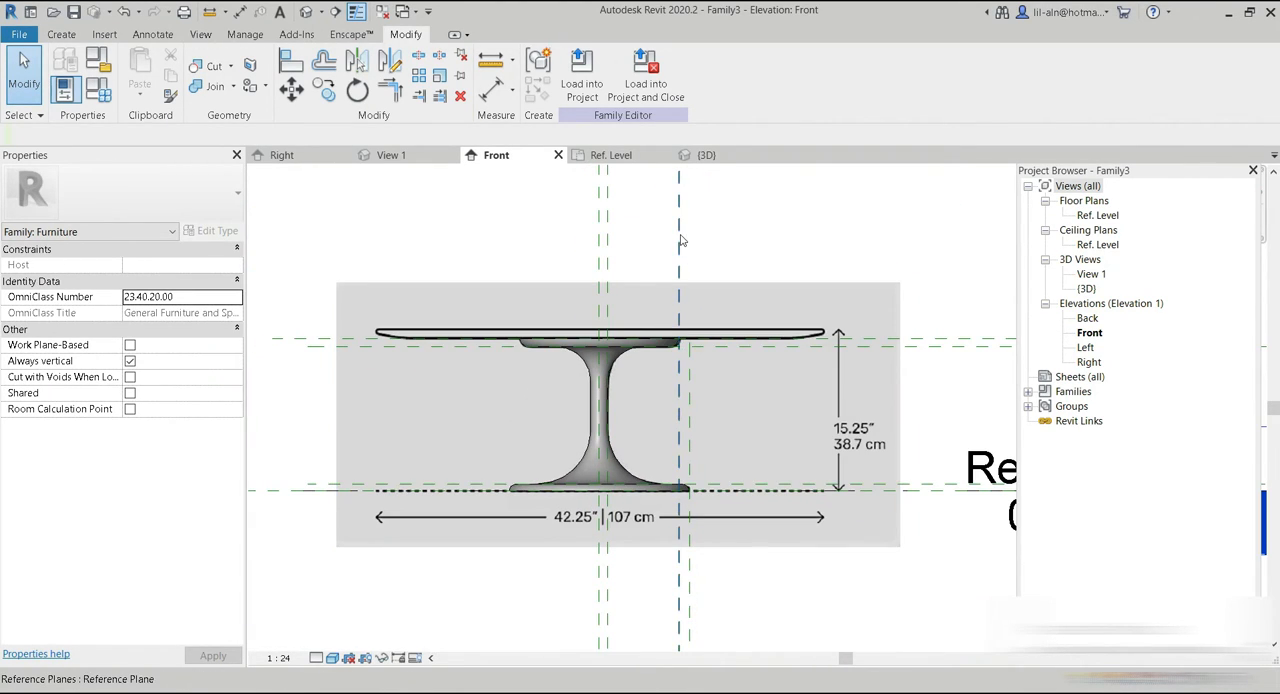
Test how the pedestal follows its reference planes by shifting those at the disc and the base, and restore their positions.
left_click(680, 241)
left_click(690, 577)
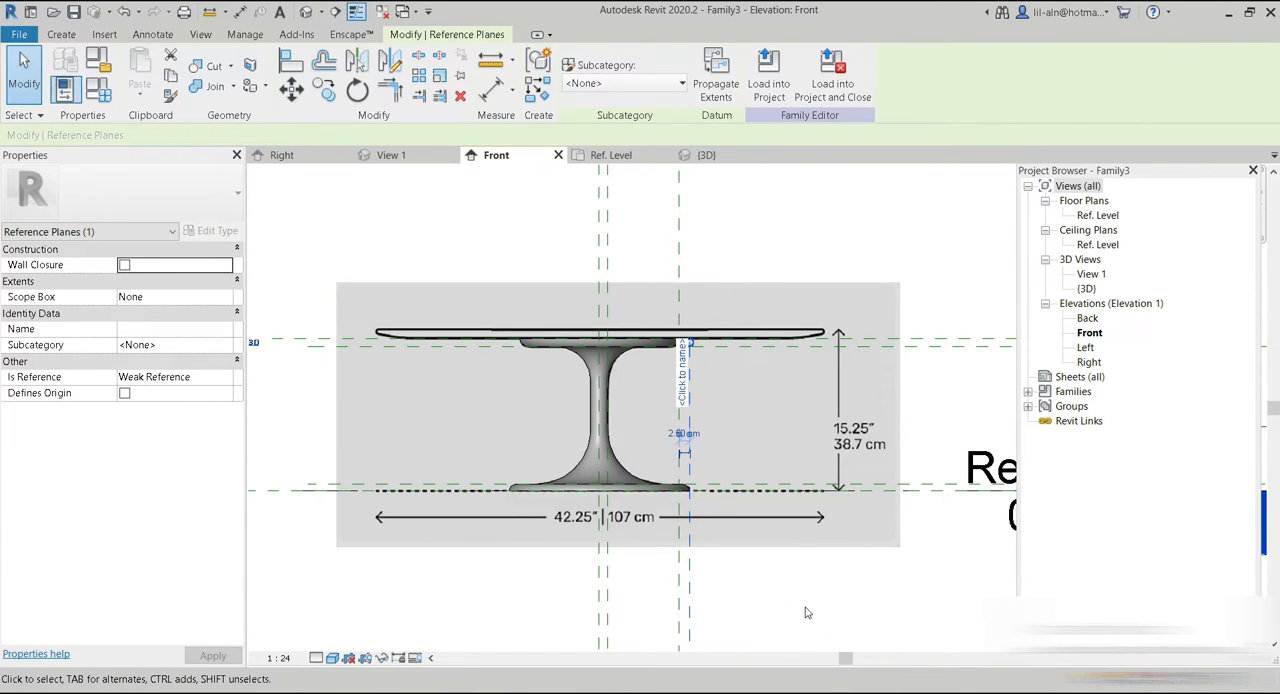
middle_click_drag(982, 328, 907, 316)
left_click(904, 331)
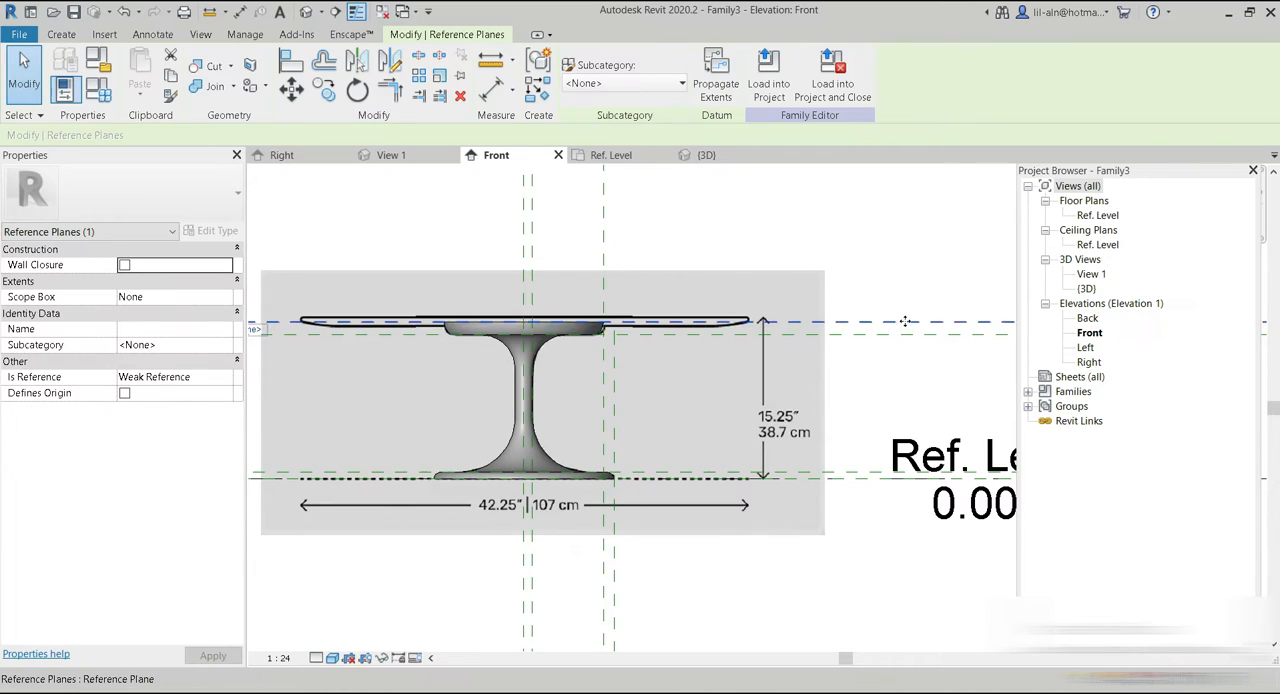
left_click(888, 382)
left_click_drag(887, 339, 889, 345)
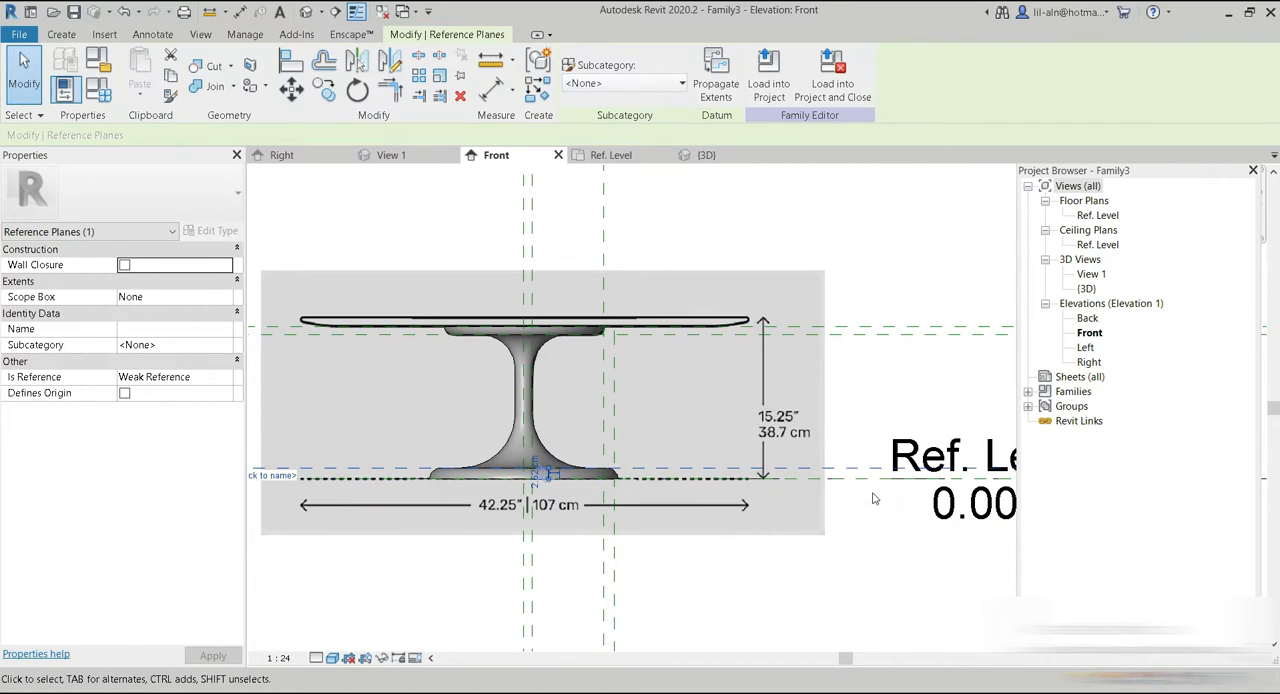
left_click(842, 539)
left_click(562, 599)
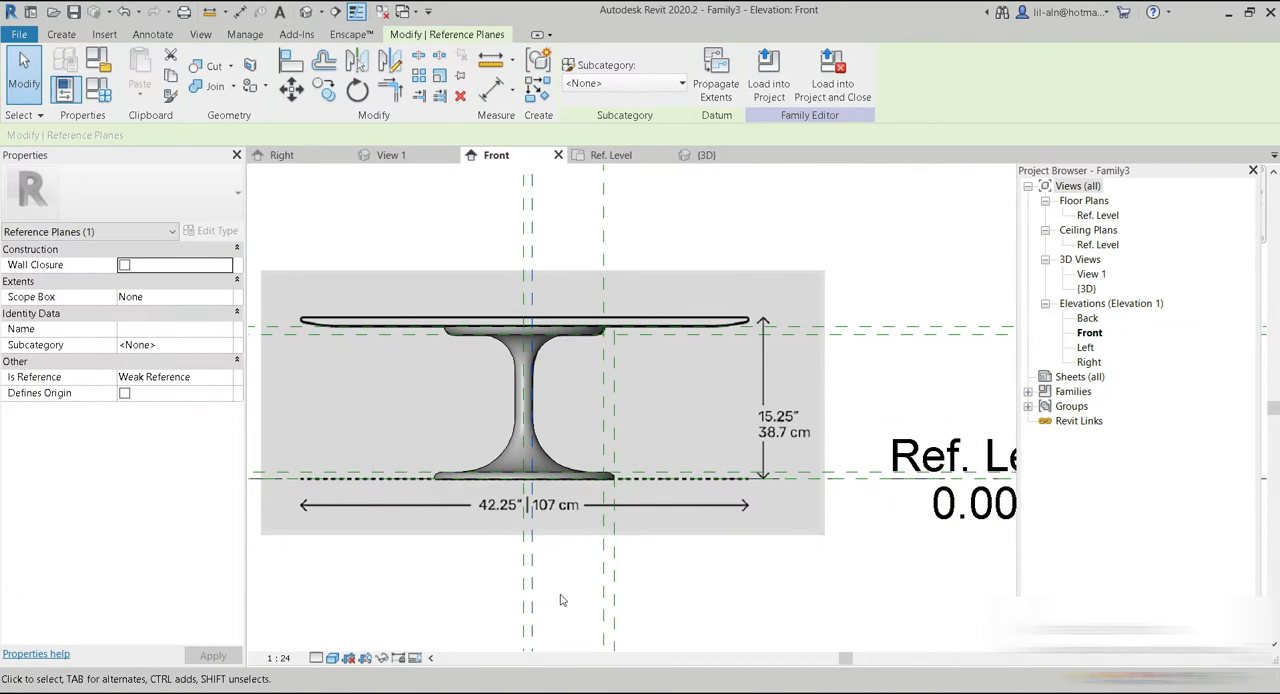
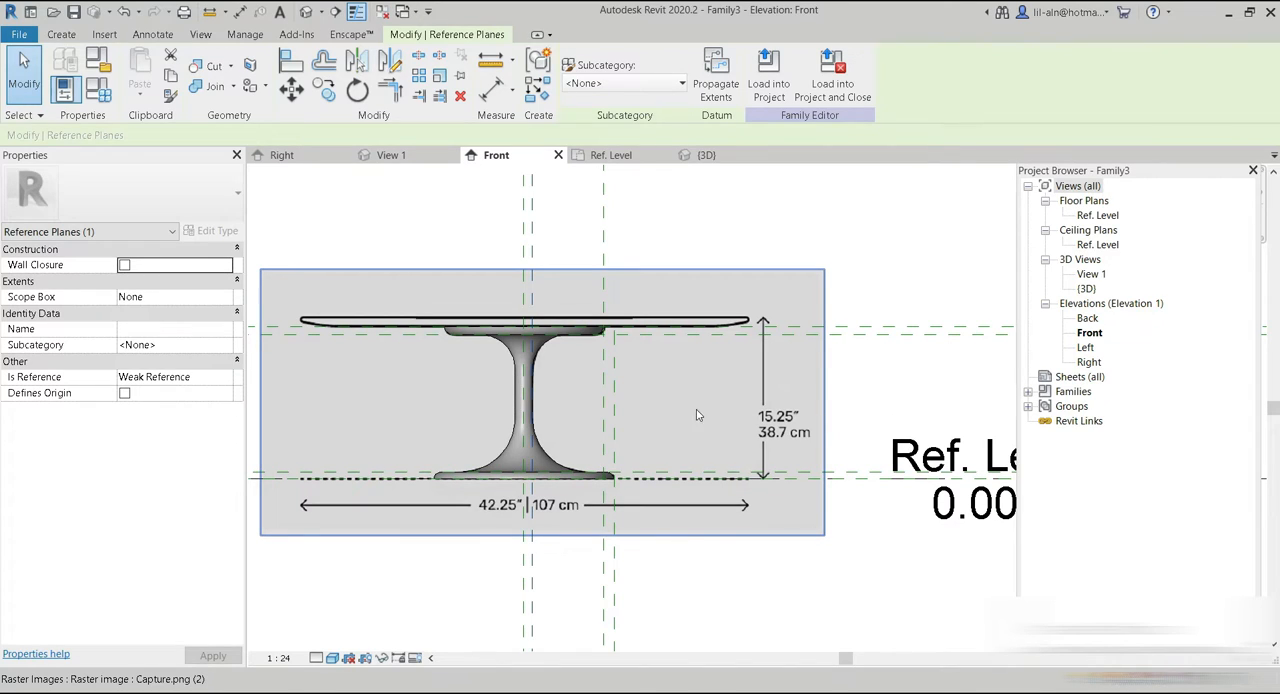
Open the Ref. Level floor plan and set its visual style to Shaded.
left_click(611, 155)
scroll(794, 423, "up", 5)
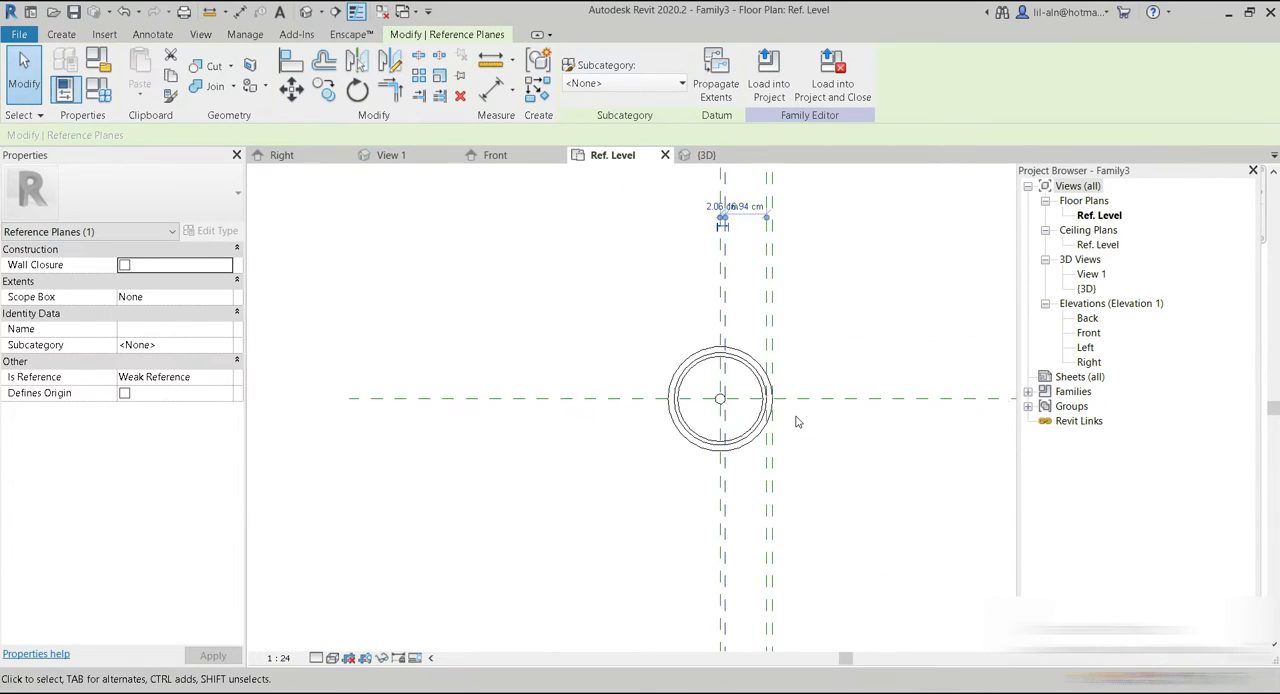
left_click(332, 658)
left_click(366, 602)
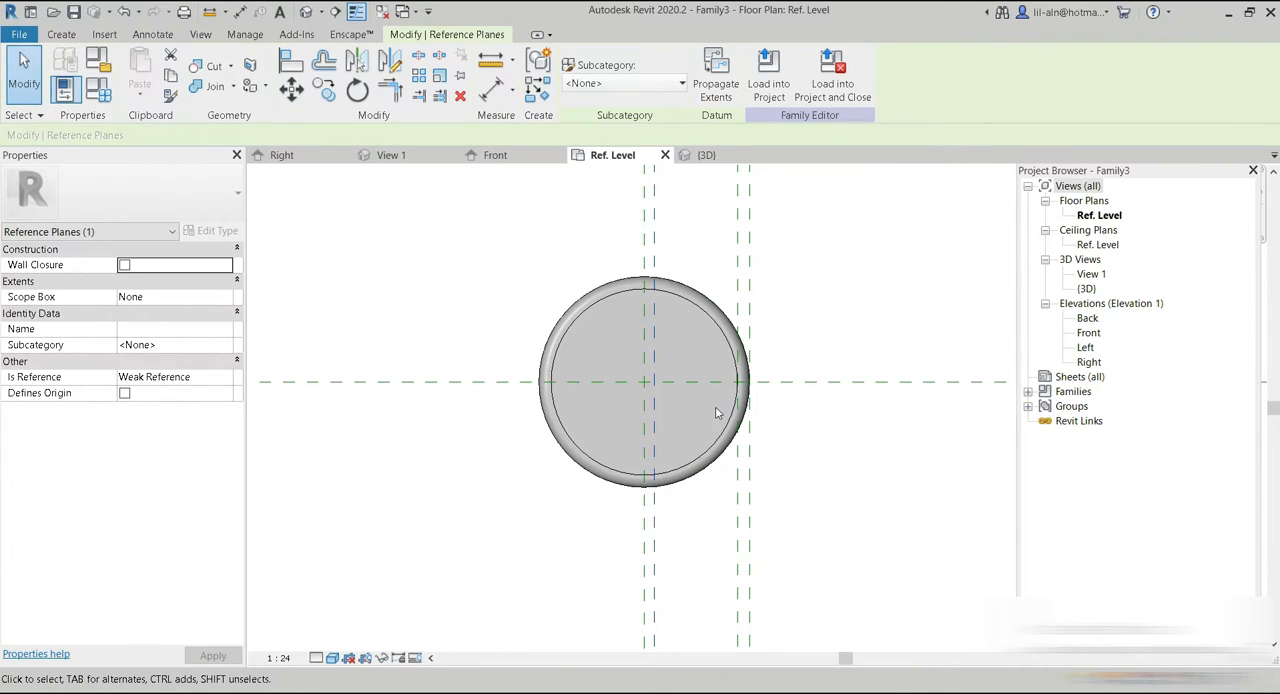
Import the tabletop plan image Captu12re.PNG and place it in the floor plan beside the pedestal.
left_click(104, 34)
left_click(579, 88)
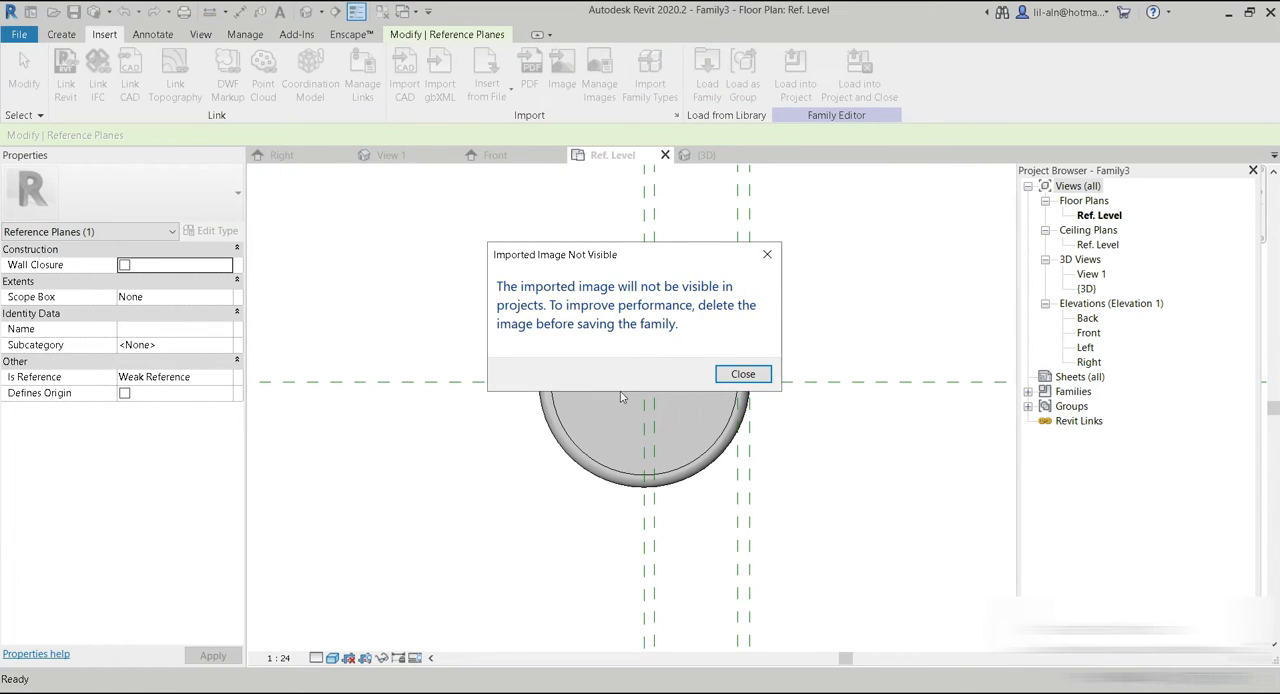
left_click(743, 374)
double_click(466, 248)
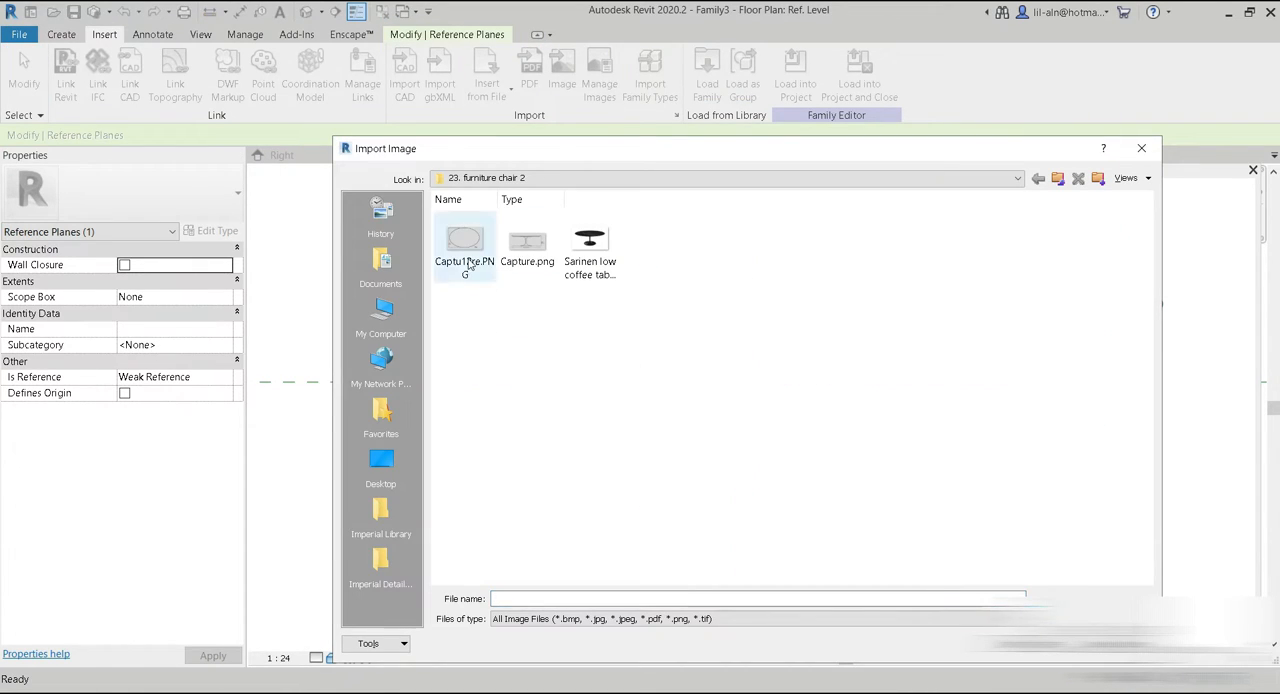
scroll(485, 407, "down", 3)
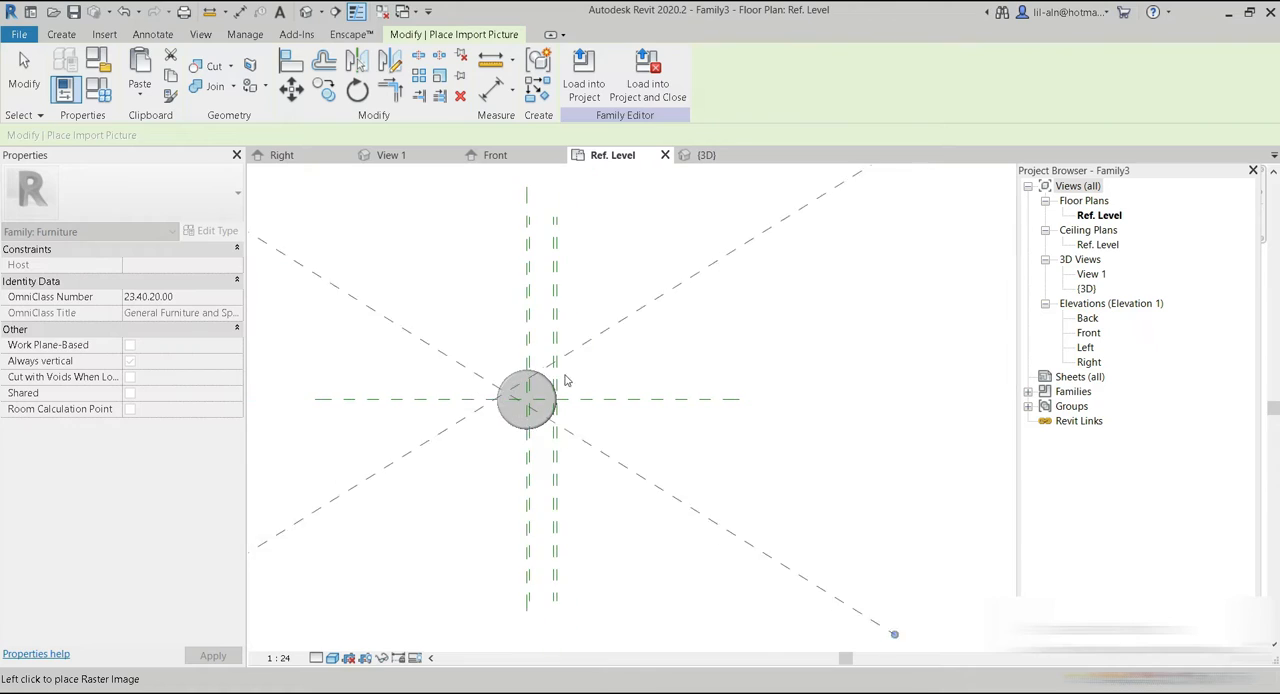
middle_click_drag(492, 398, 720, 330)
left_click(628, 352)
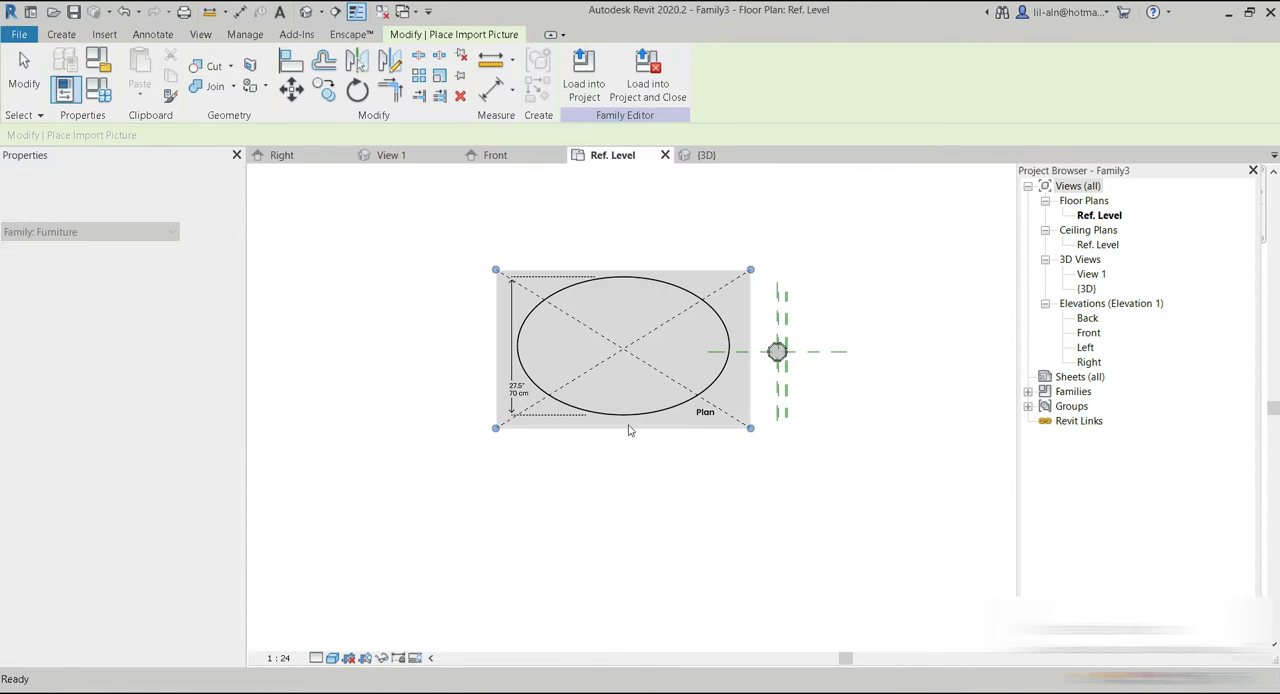
Scale the plan image graphically from its upper to its lower dashed dimension line so that this span equals 70 cm.
scroll(690, 370, "up", 3)
scroll(690, 370, "up", 1)
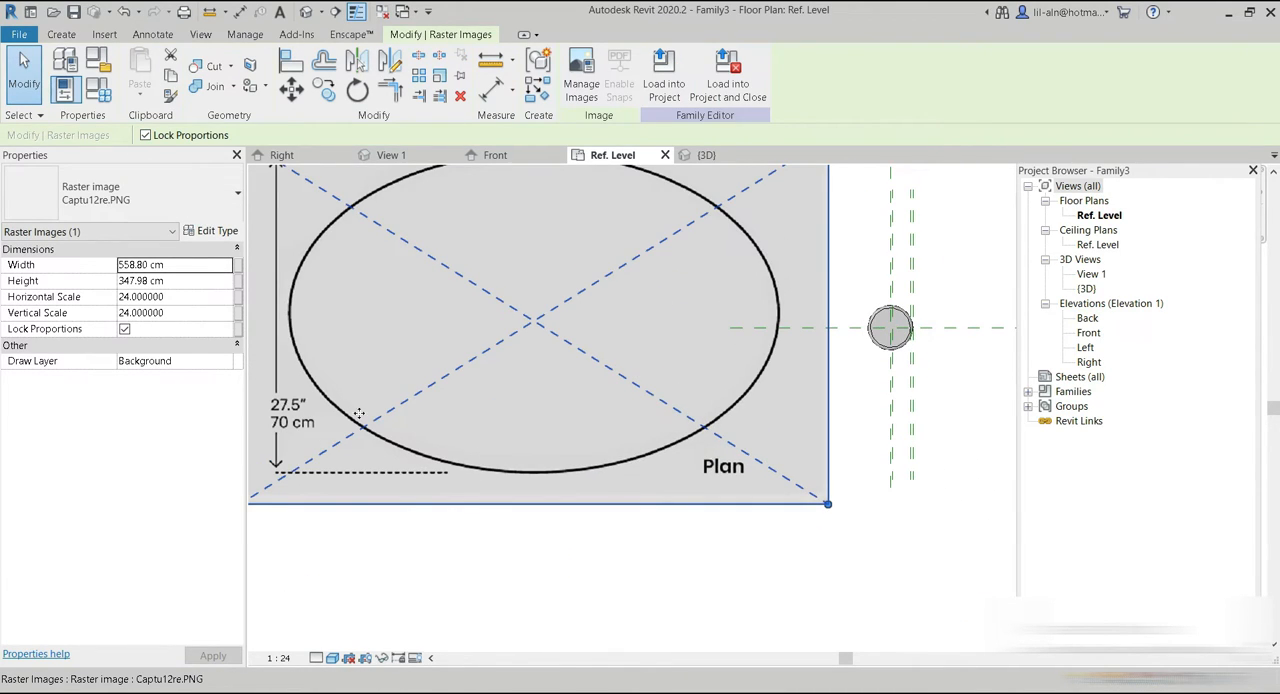
left_click(440, 78)
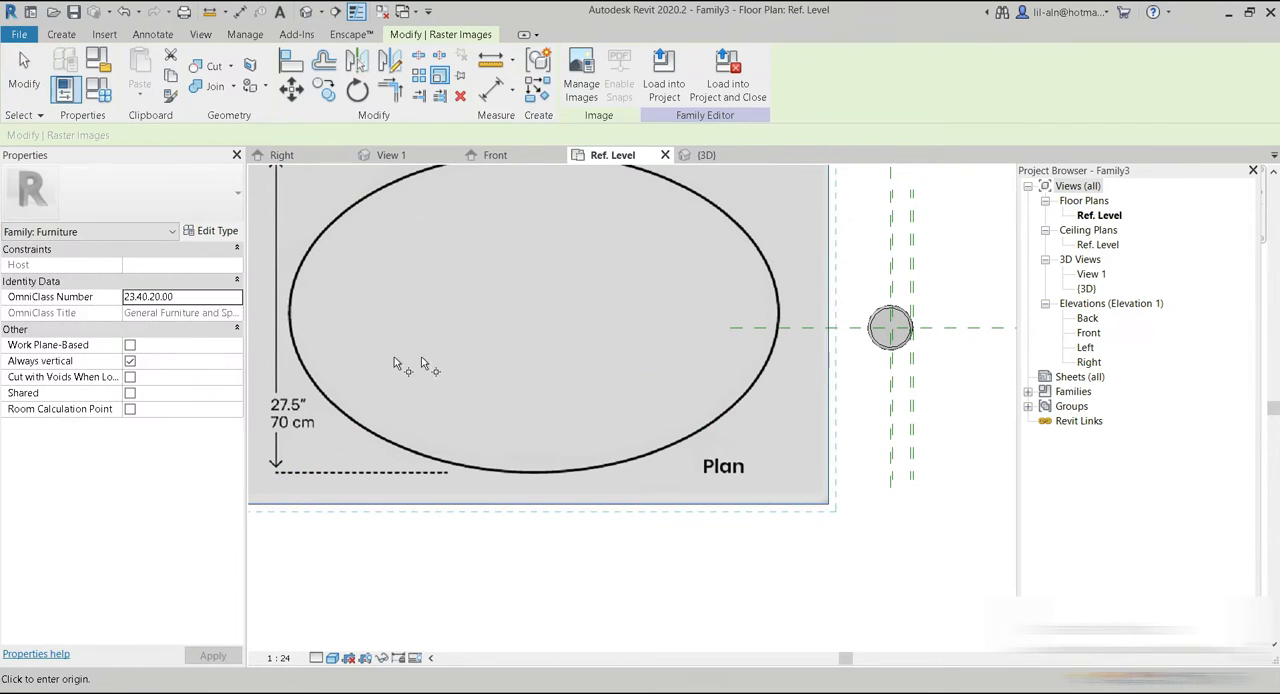
middle_click_drag(527, 343, 523, 501)
scroll(522, 319, "up", 4)
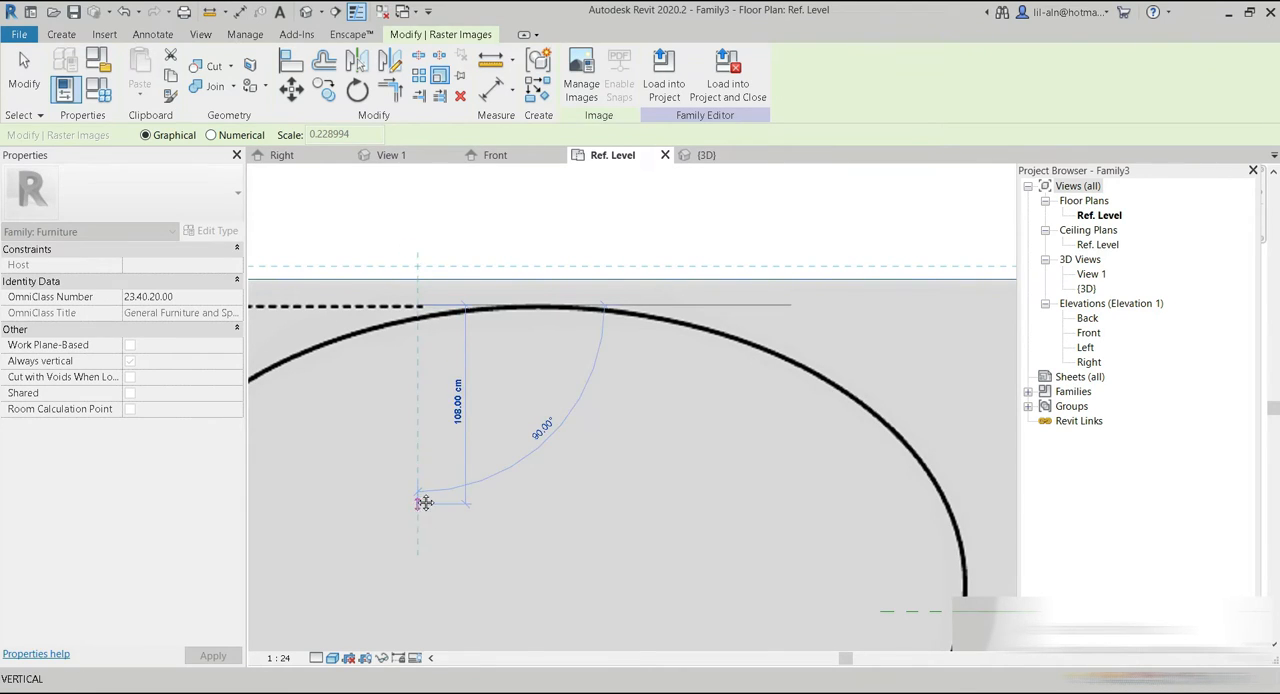
middle_click_drag(430, 608, 477, 280)
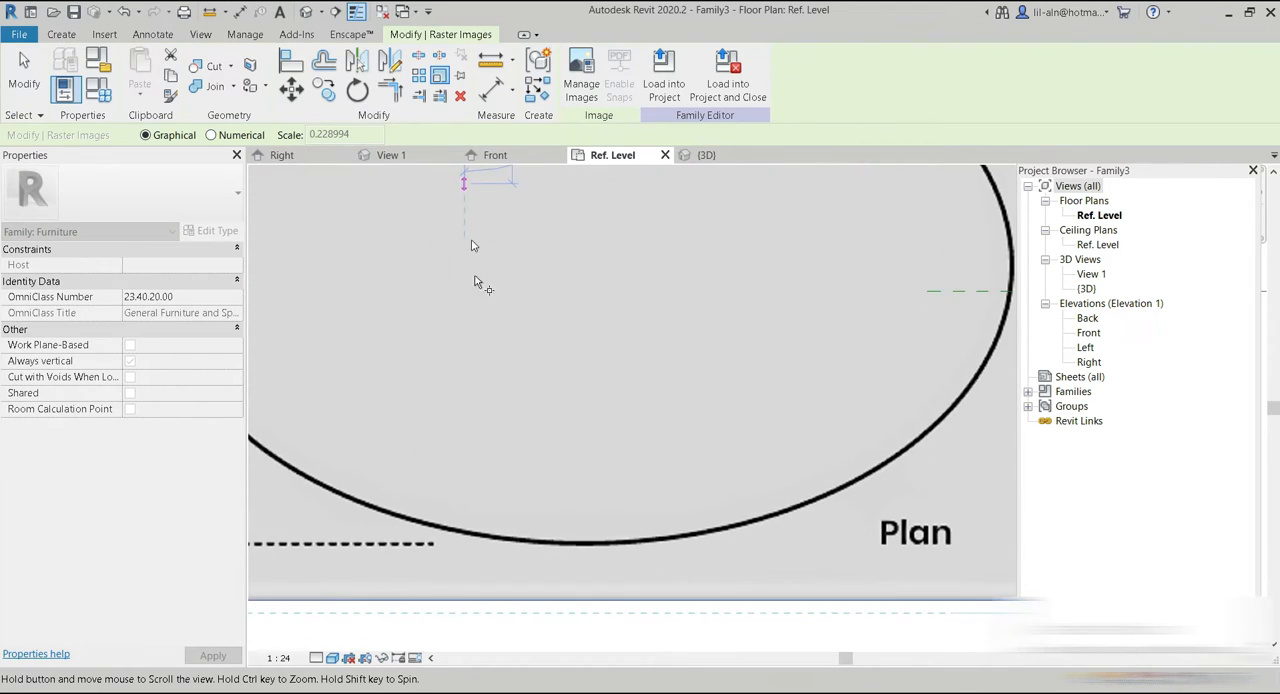
left_click(463, 543)
type("70cm")
key("Return")
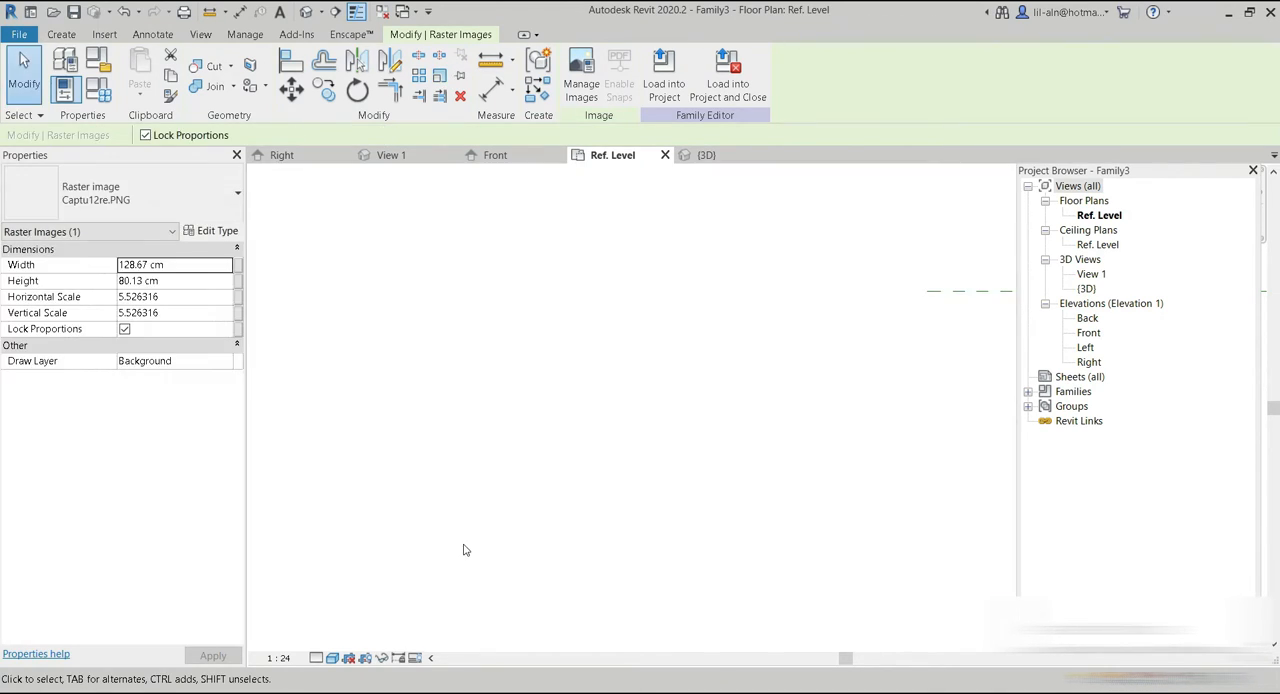
Move the scaled plan image over the pedestal, bringing the image's centre to the intersection of the central reference planes.
scroll(420, 370, "down", 5)
scroll(440, 378, "up", 5)
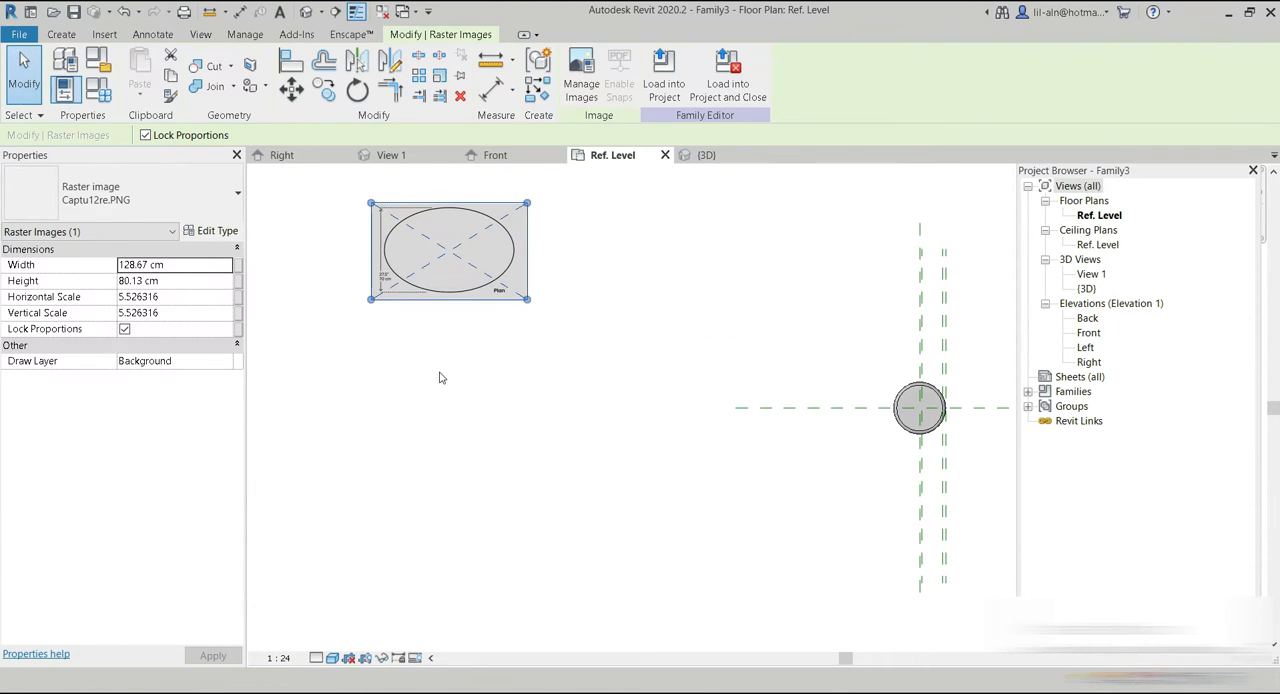
left_click_drag(464, 275, 922, 430)
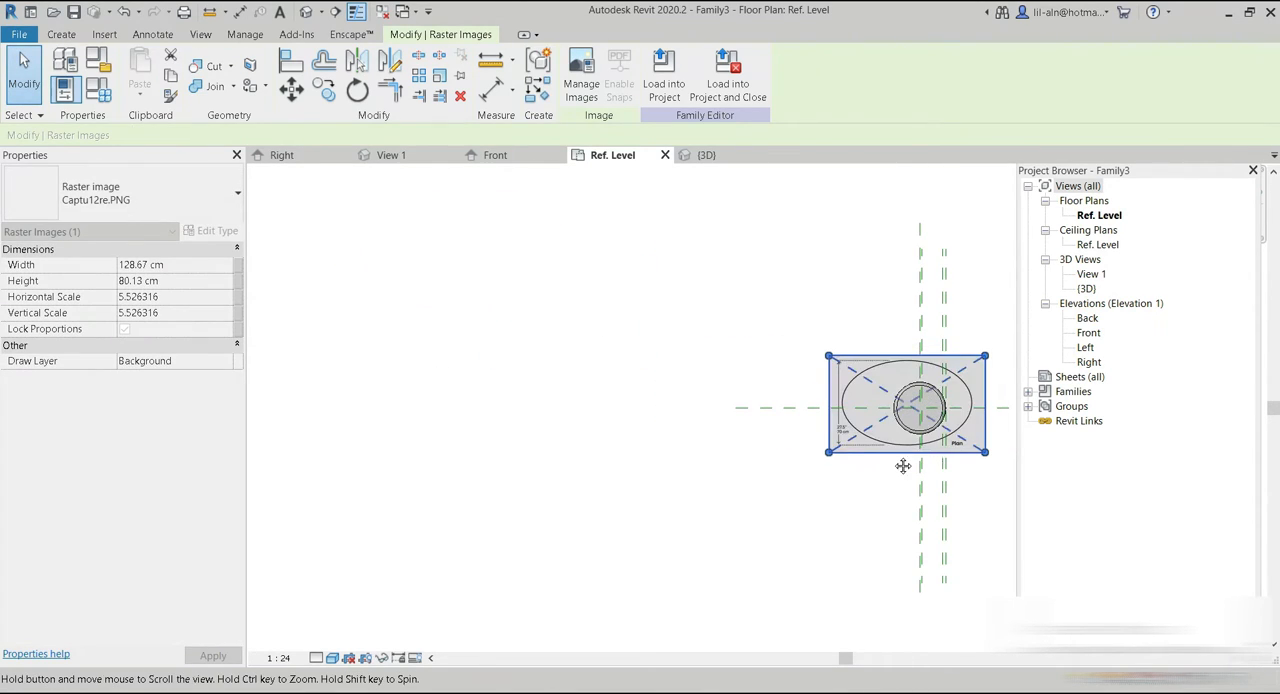
key("z")
key("a")
scroll(785, 440, "up", 1)
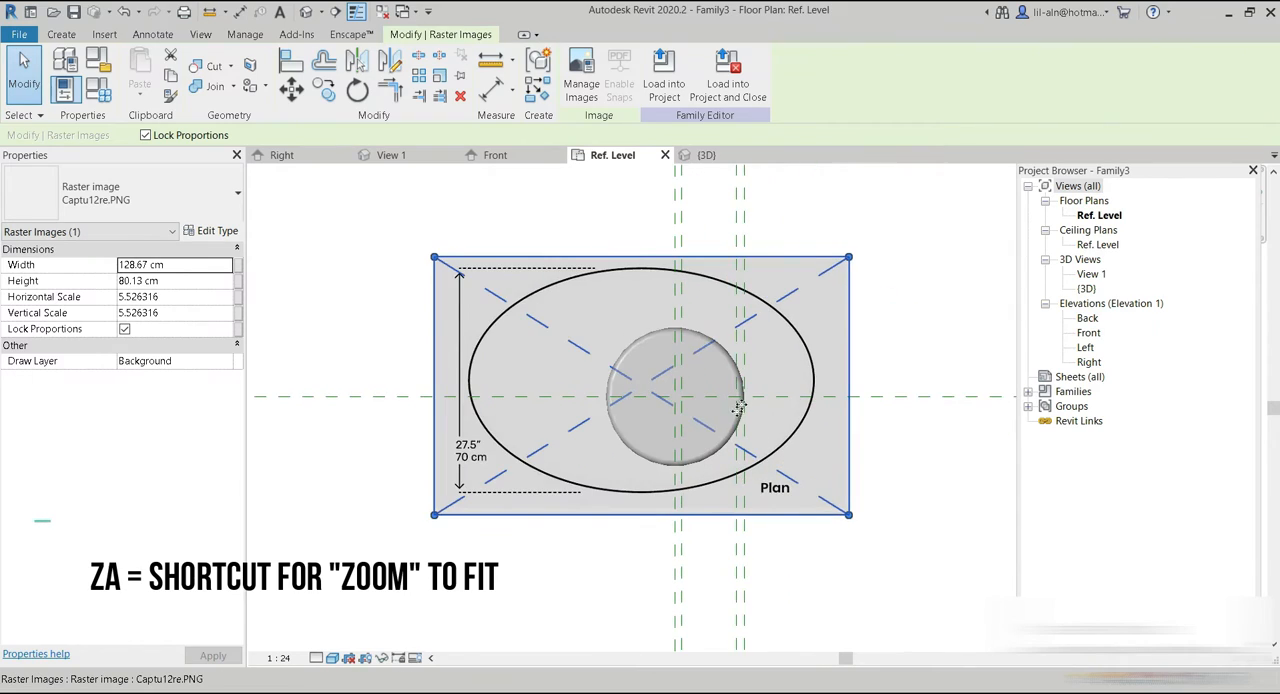
left_click_drag(794, 444, 829, 455)
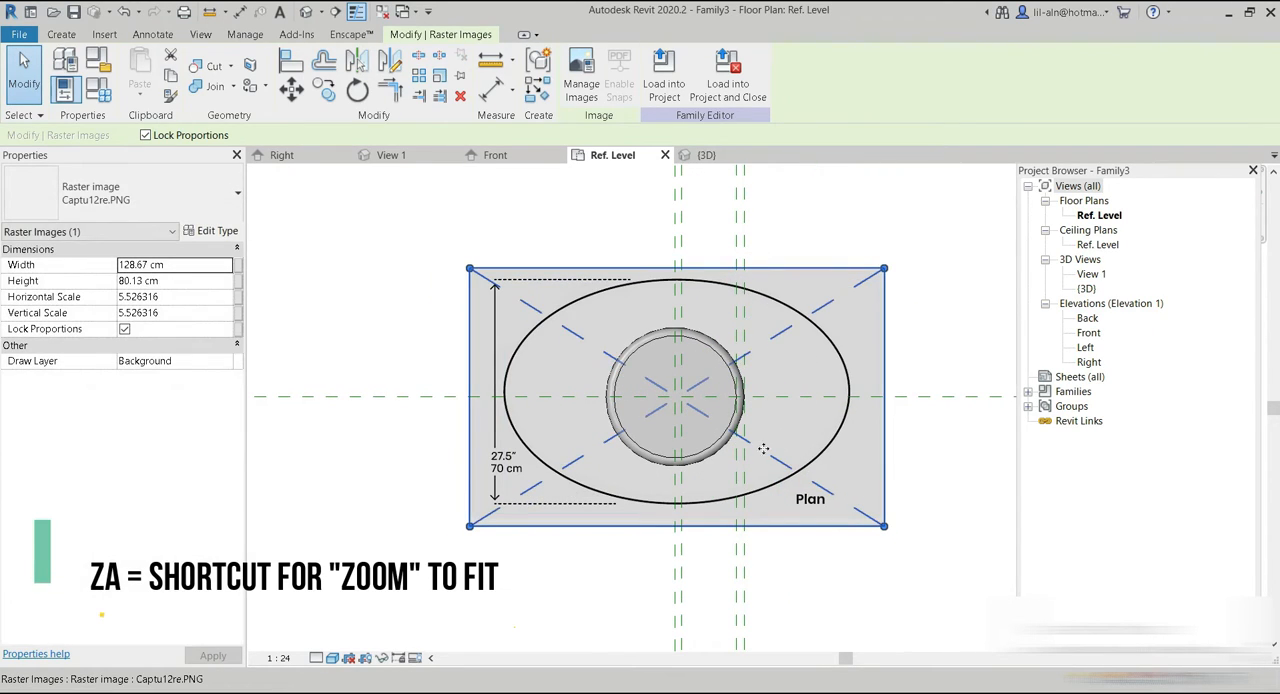
scroll(669, 531, "up", 5)
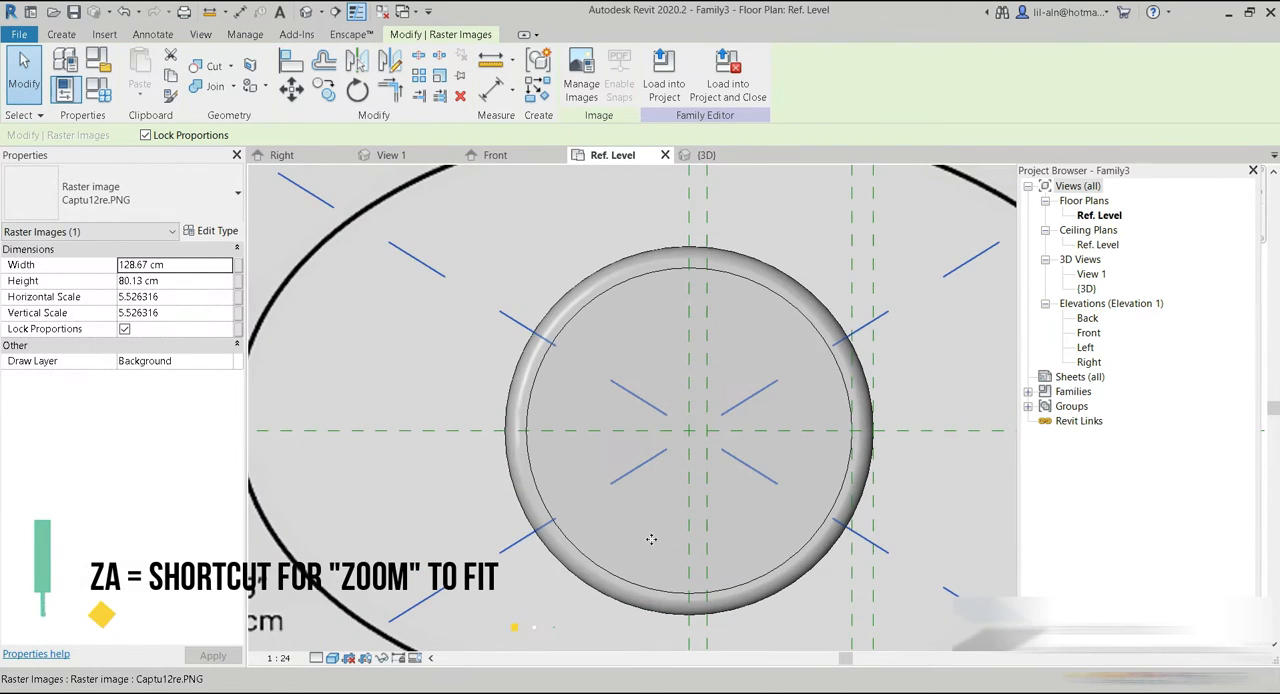
left_click_drag(635, 546, 621, 545)
key("z")
key("a")
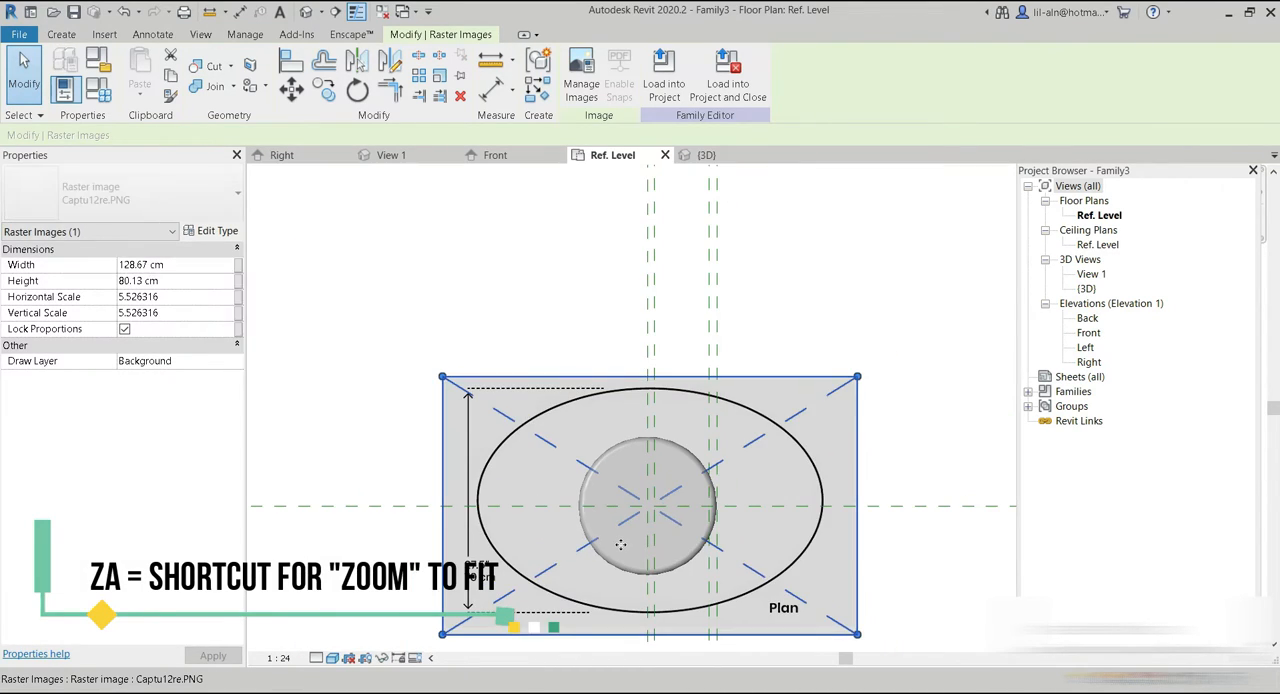
Shift the plan image diagonally off the pedestal, clear of the central reference planes' intersection.
left_click_drag(631, 551, 460, 433)
left_click(291, 89)
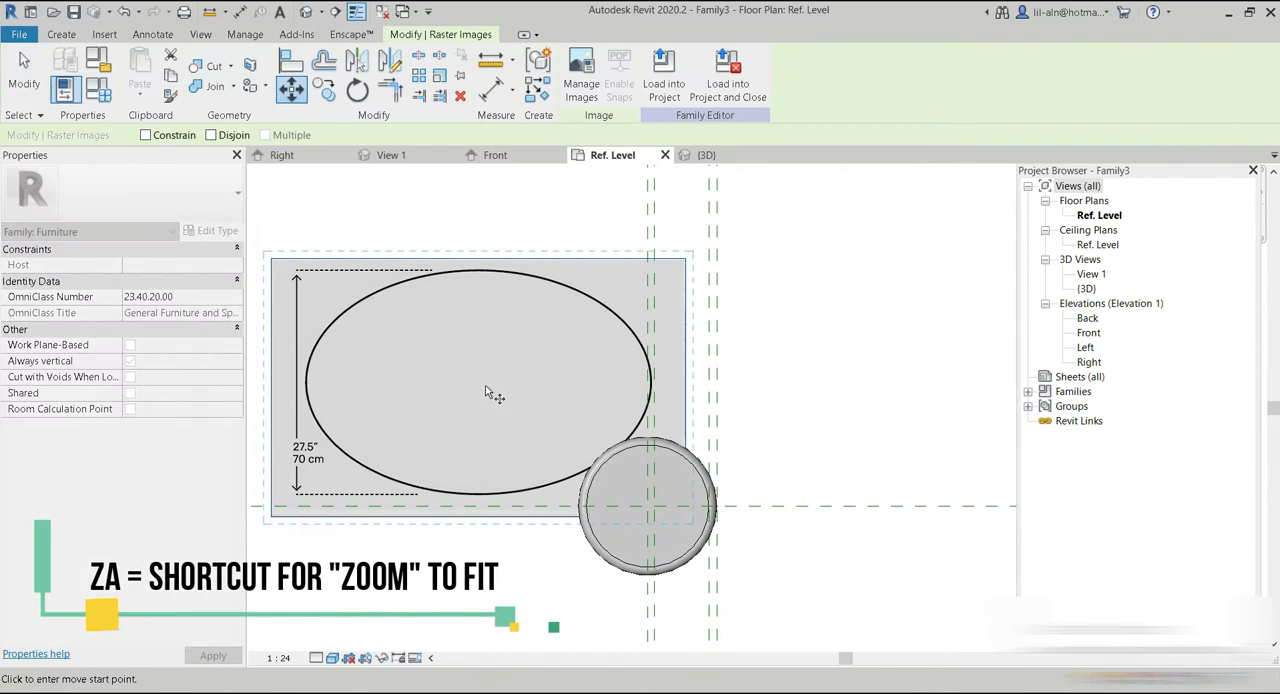
left_click(38, 84)
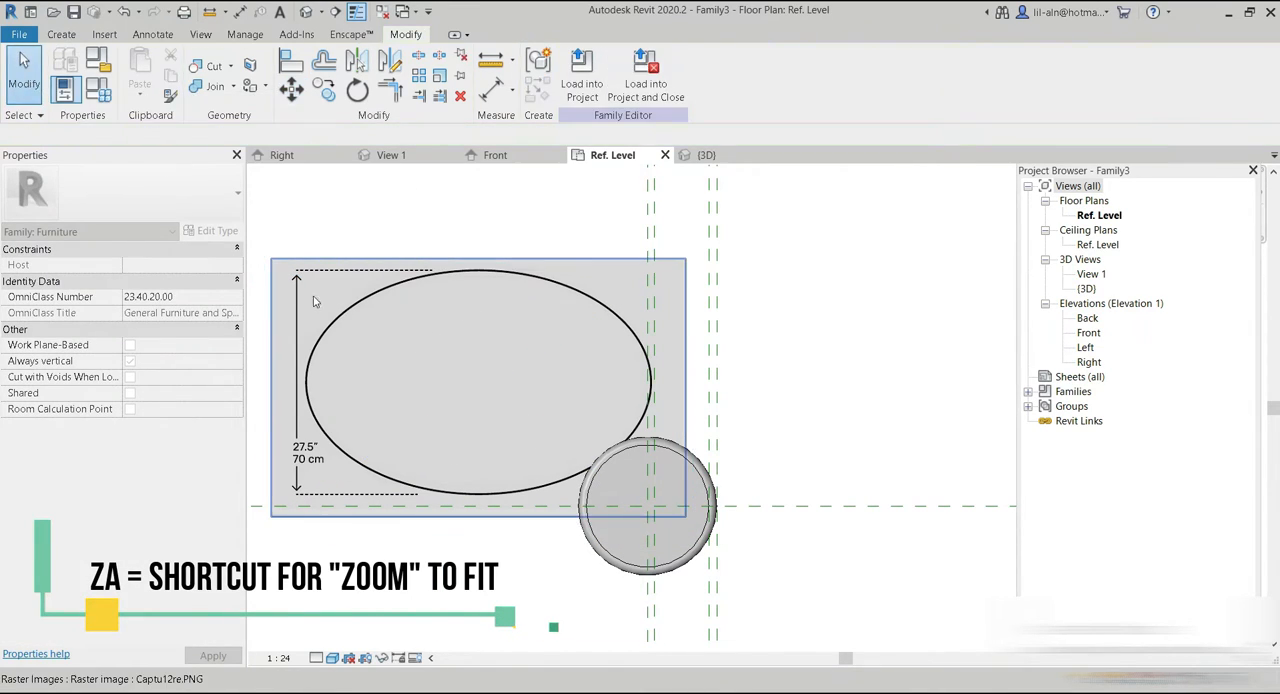
Set the floor plan's detail level to Fine and its visual style to Wireframe.
left_click(318, 658)
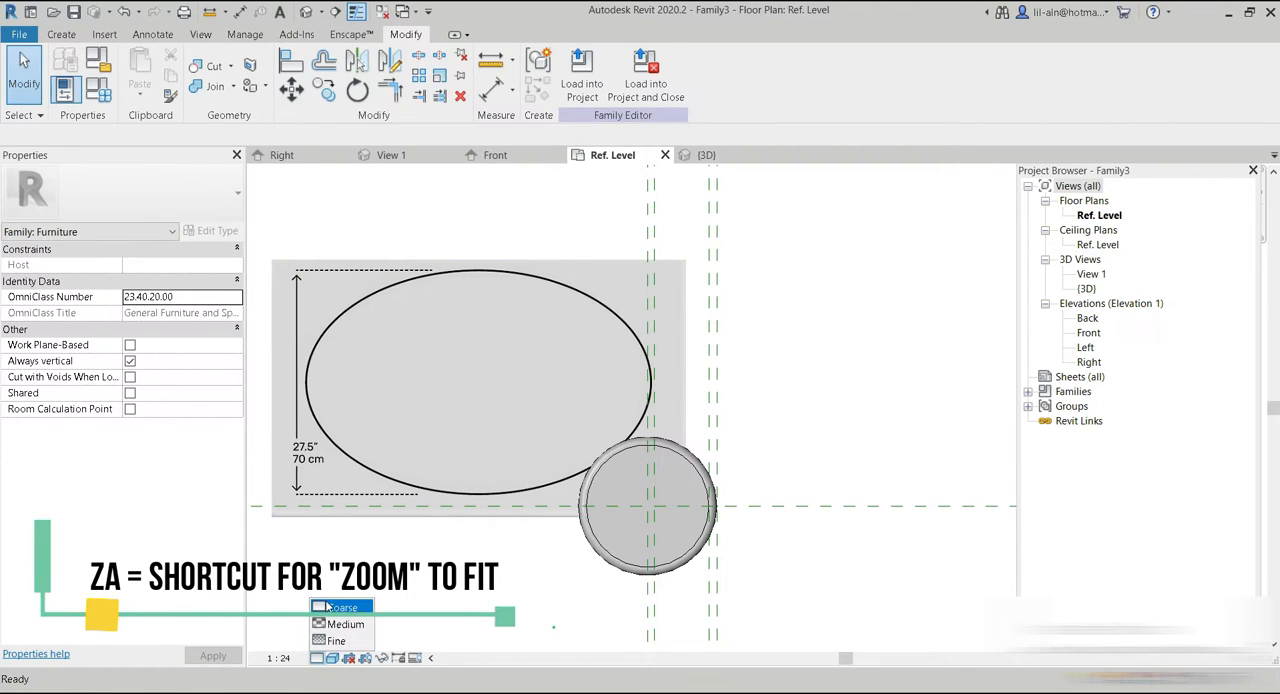
left_click(335, 641)
left_click(332, 657)
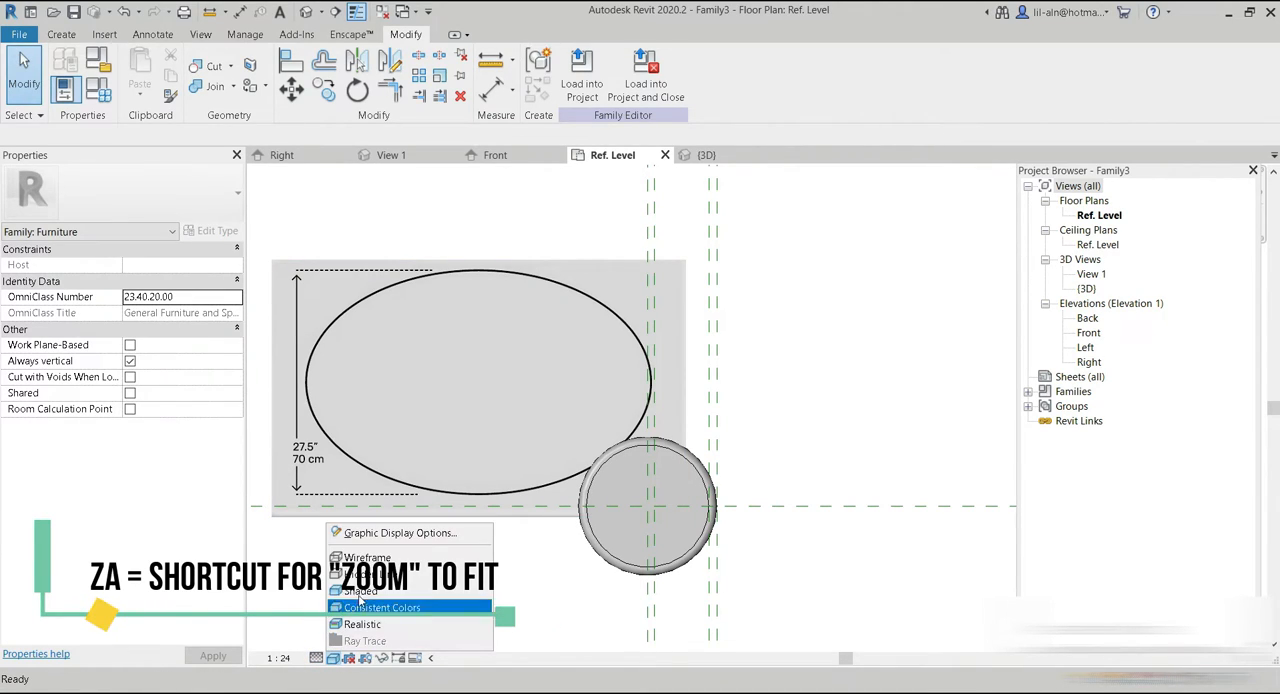
left_click(449, 574)
Move the plan image back over the pedestal so their centres roughly coincide.
left_click(457, 370)
left_click_drag(457, 370, 650, 512)
scroll(652, 520, "up", 3)
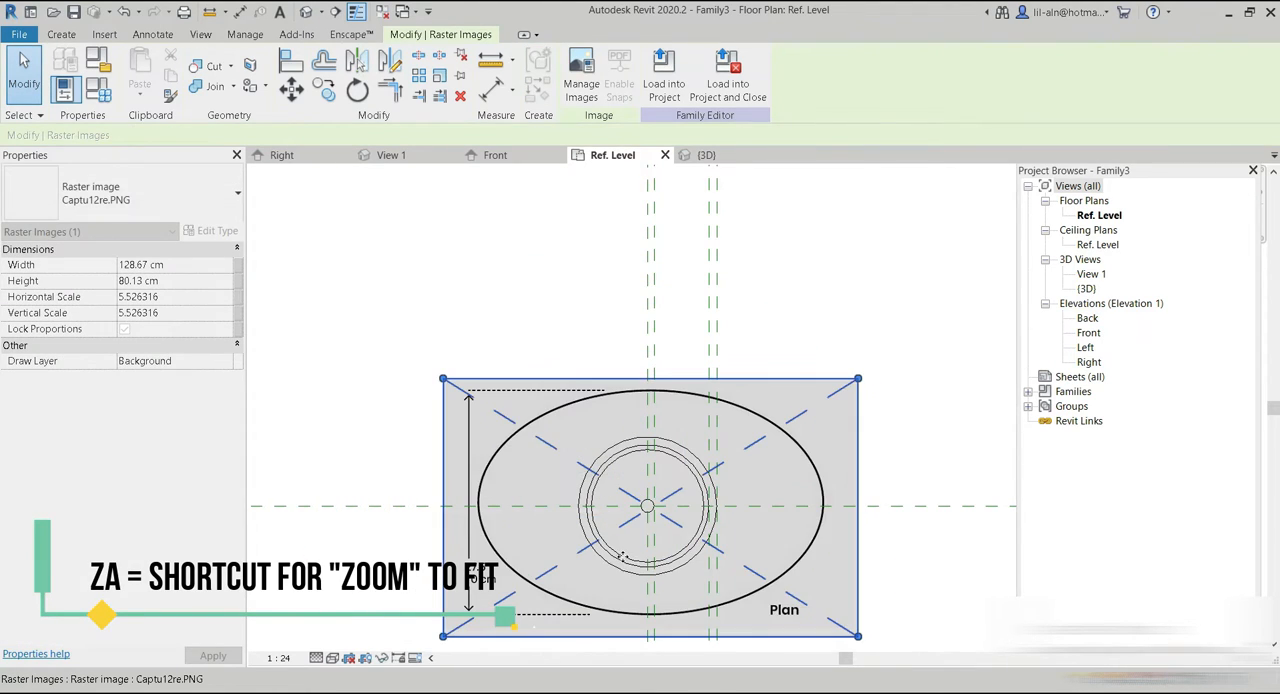
key("z")
key("a")
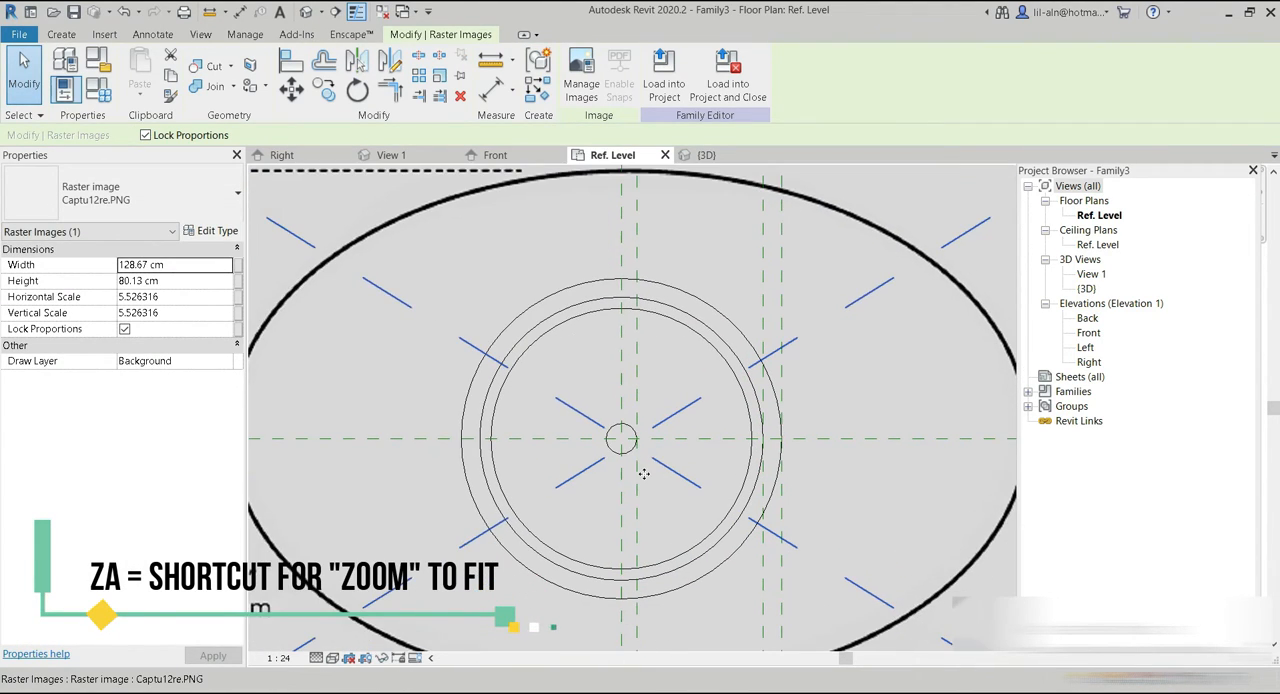
Nudge the plan image in small increments to centre its ellipse on the central reference planes, and deselect it.
key("Left")
key("Up")
key("Down")
key("Up")
key("Right")
key("Left")
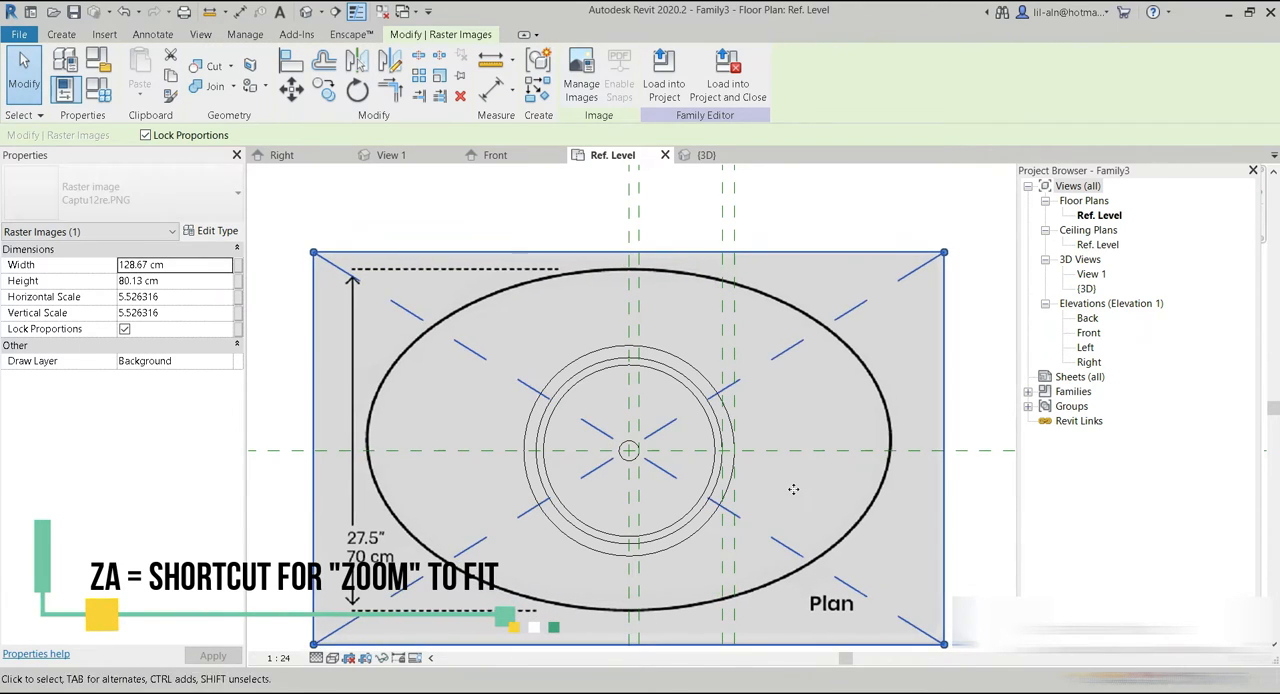
key("Down")
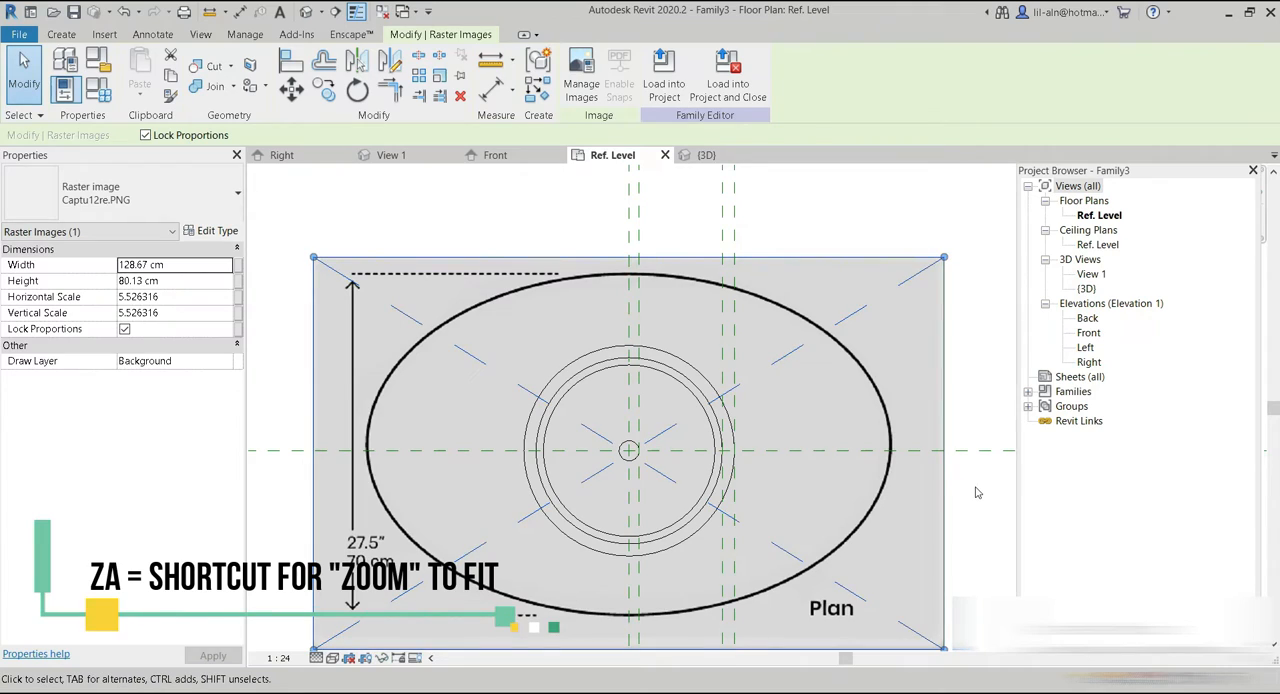
left_click(976, 488)
scroll(618, 457, "up", 1)
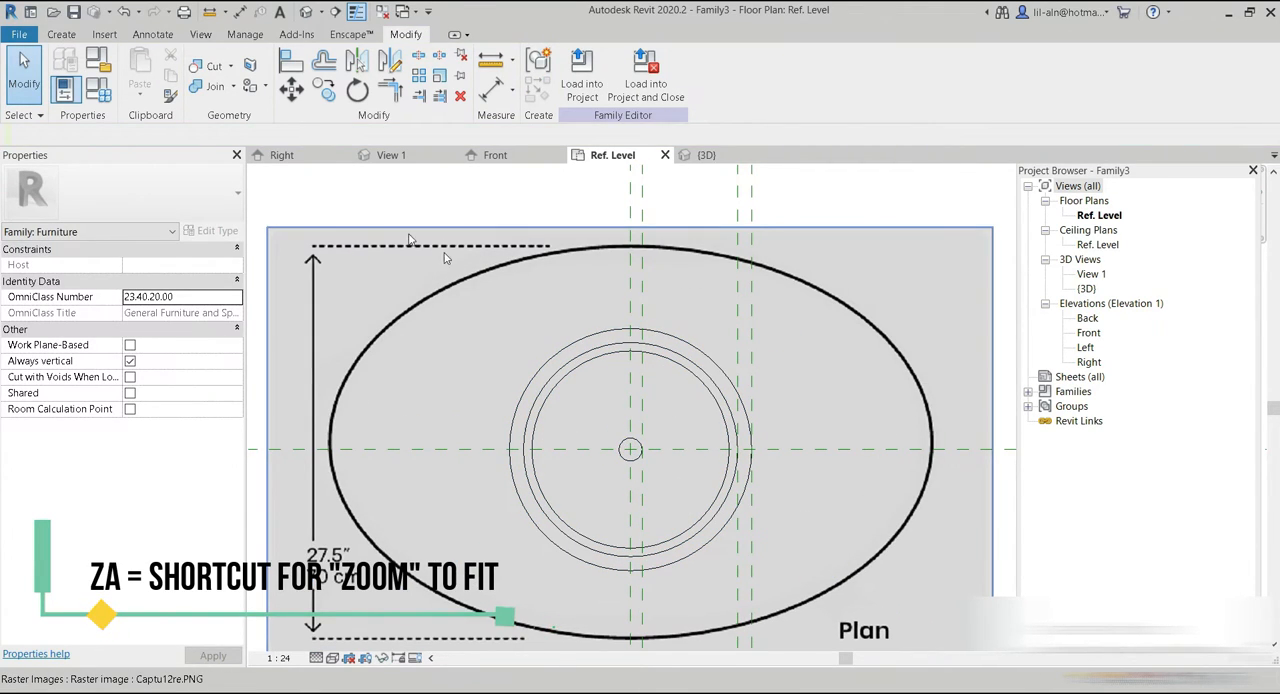
left_click(61, 34)
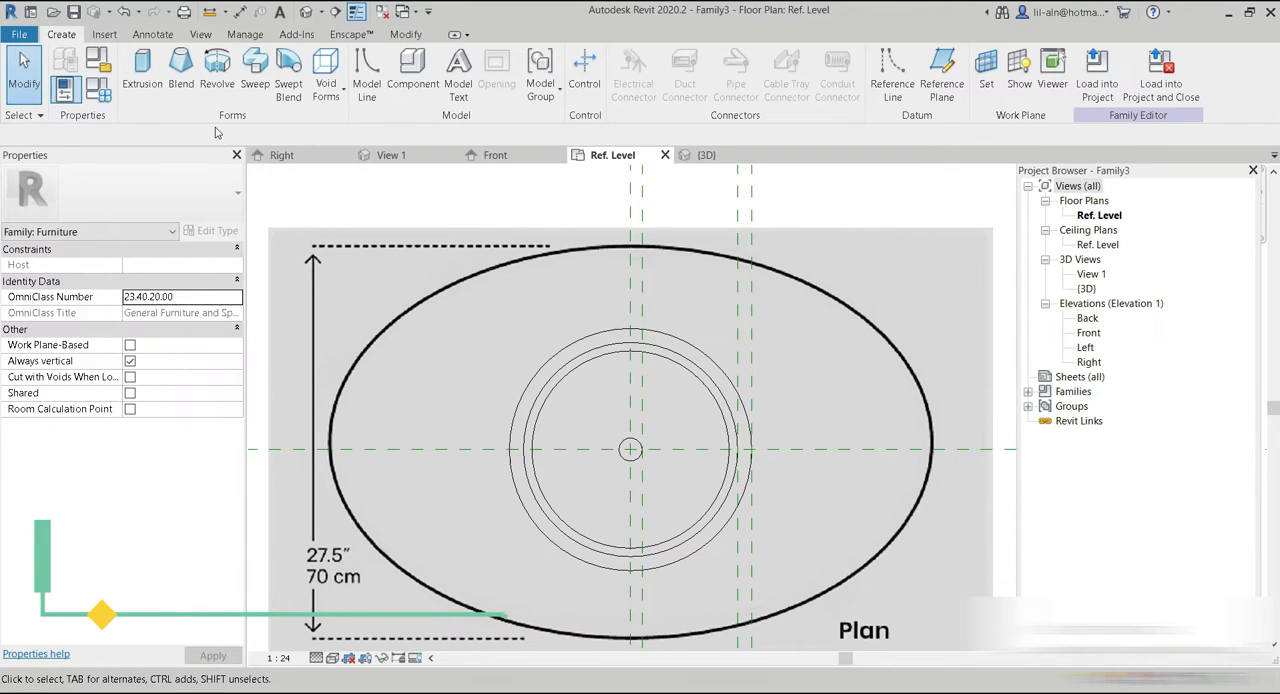
left_click(143, 80)
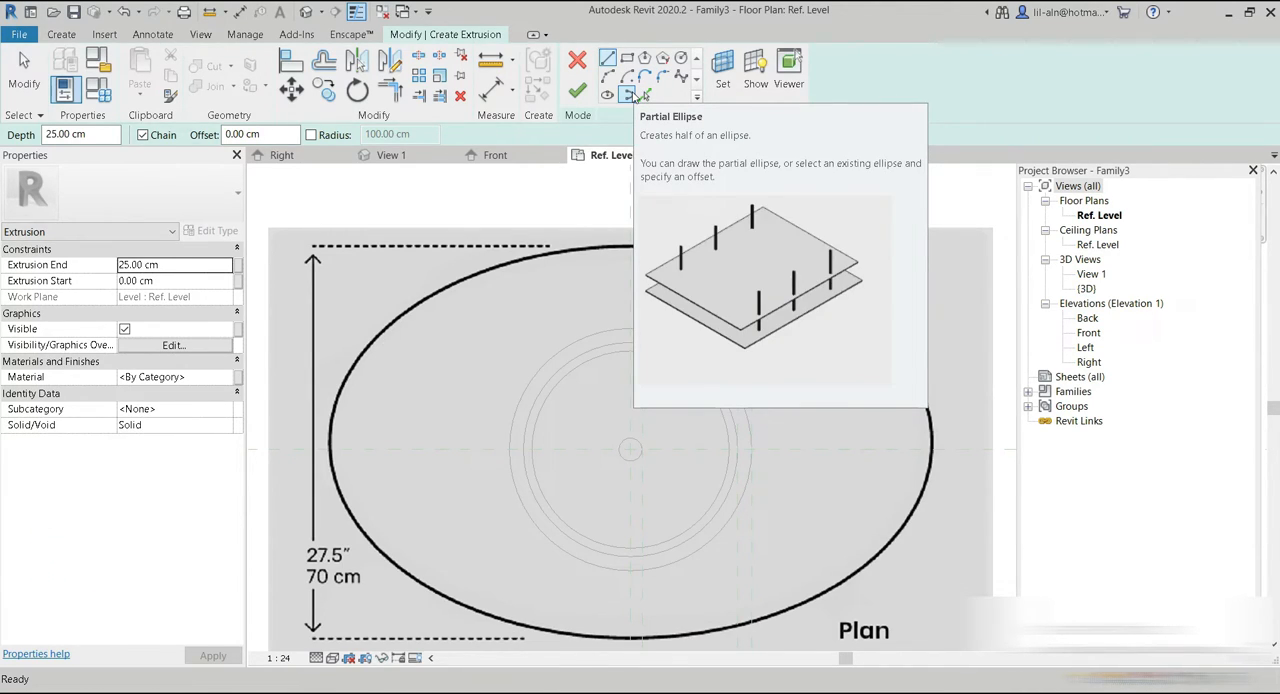
left_click(628, 95)
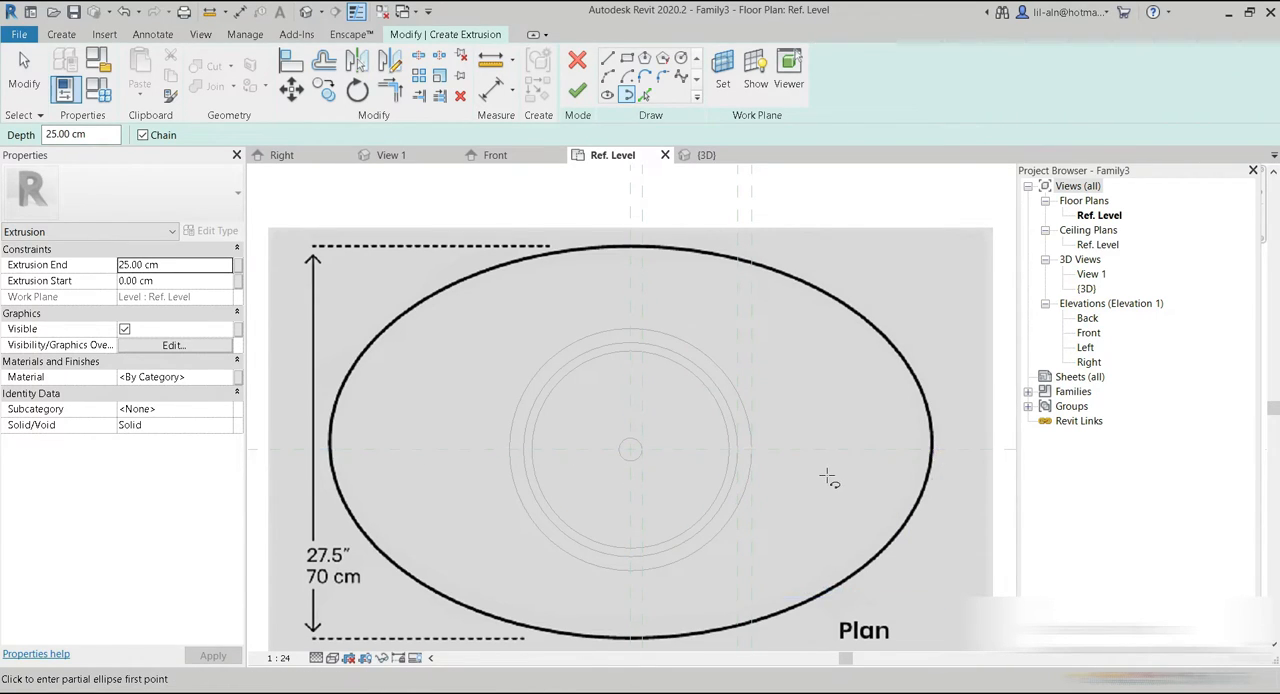
scroll(829, 480, "down", 3)
left_click(13, 70)
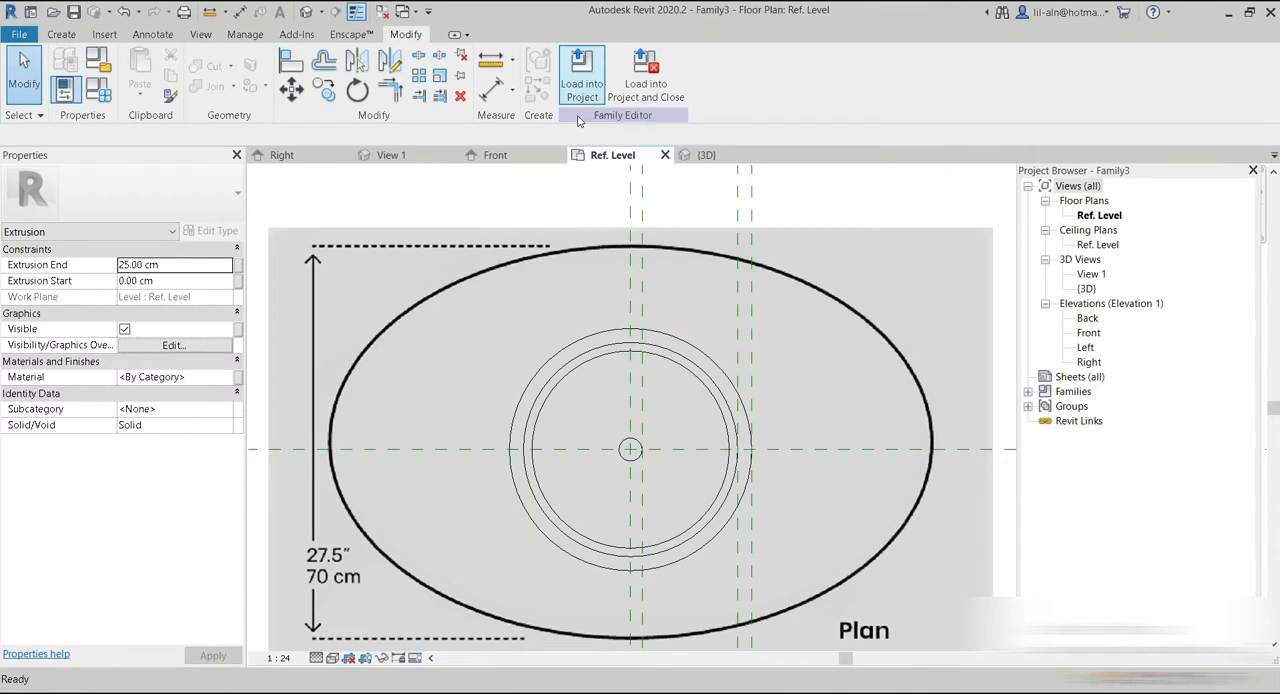
left_click(577, 91)
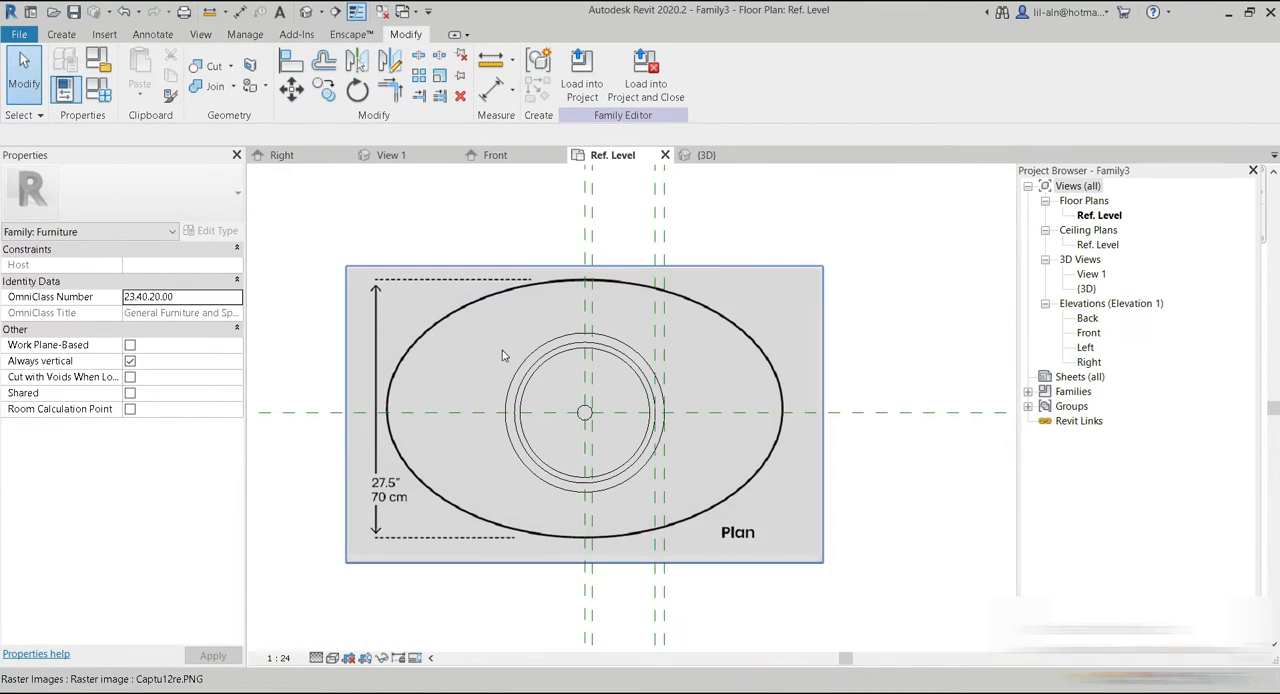
Draw two vertical reference planes through the extreme left and right ends of the plan image's tabletop ellipse.
middle_click_drag(502, 355, 531, 288)
left_click(64, 36)
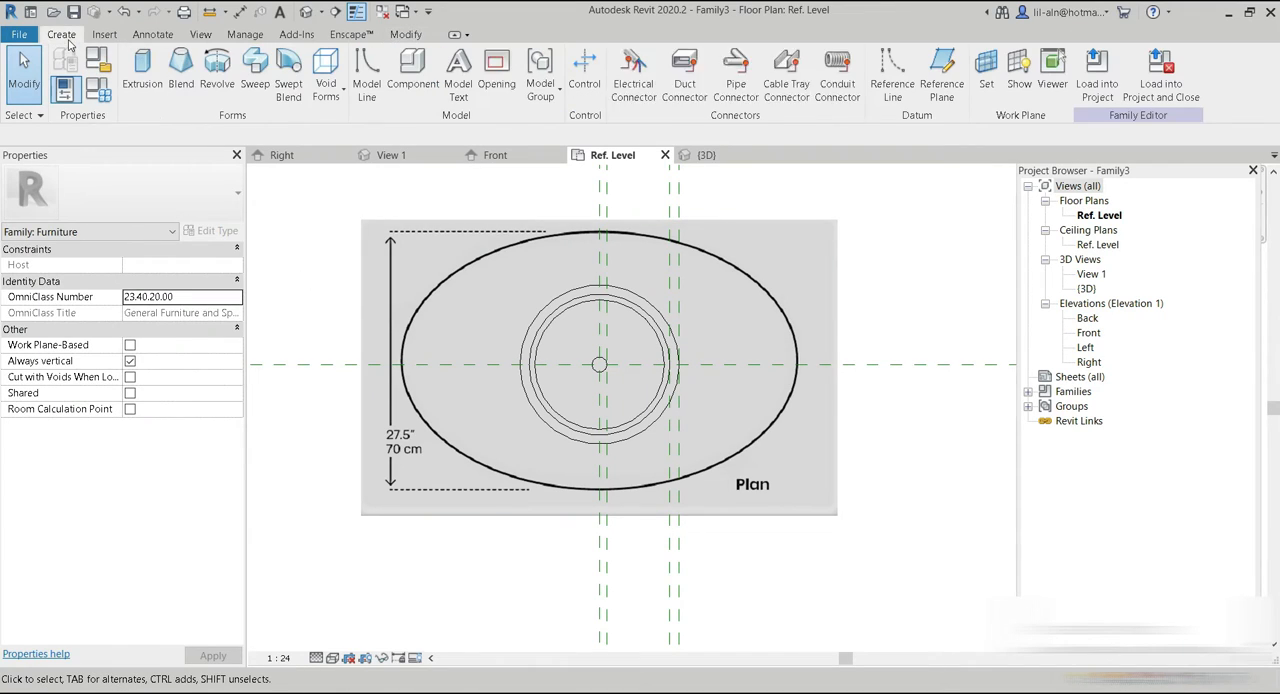
left_click(942, 78)
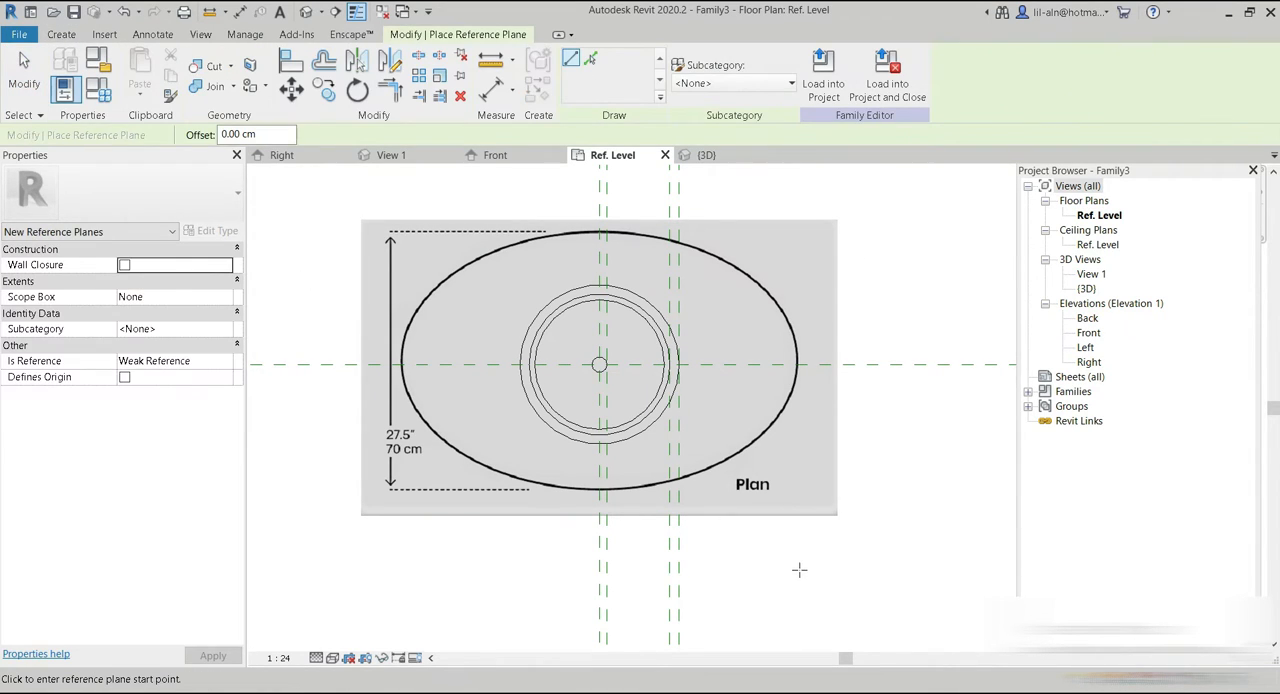
left_click(799, 570)
left_click(798, 186)
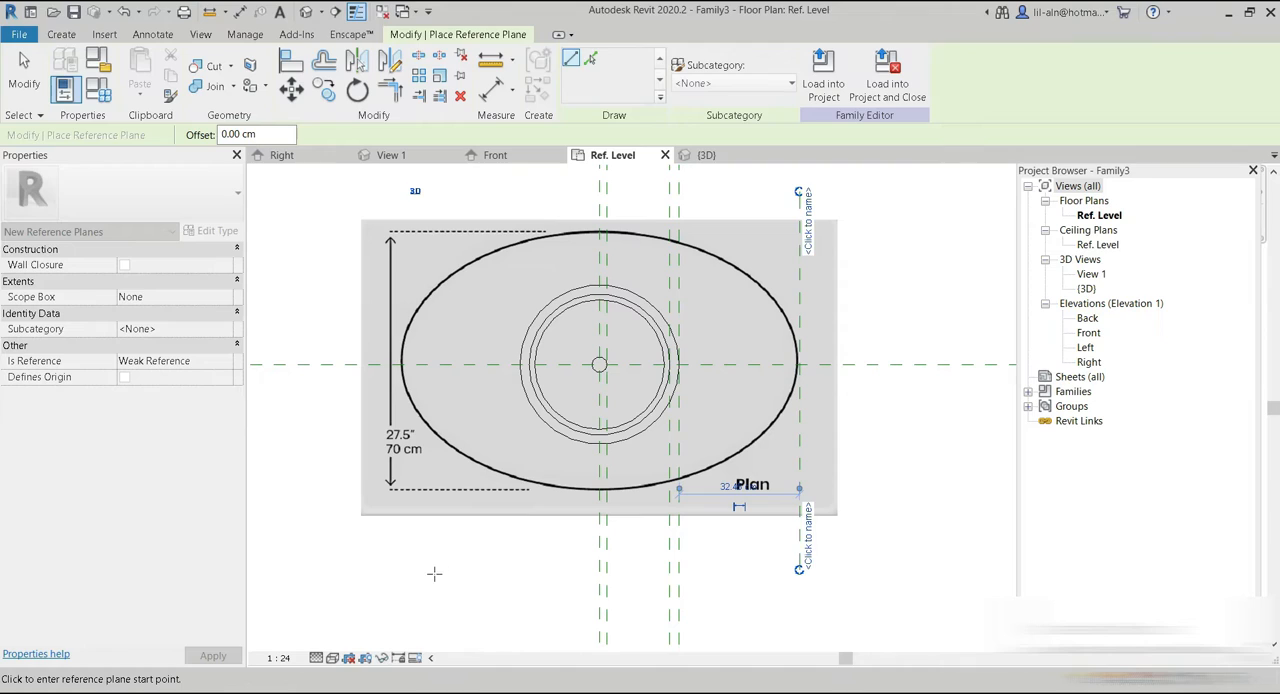
left_click(400, 562)
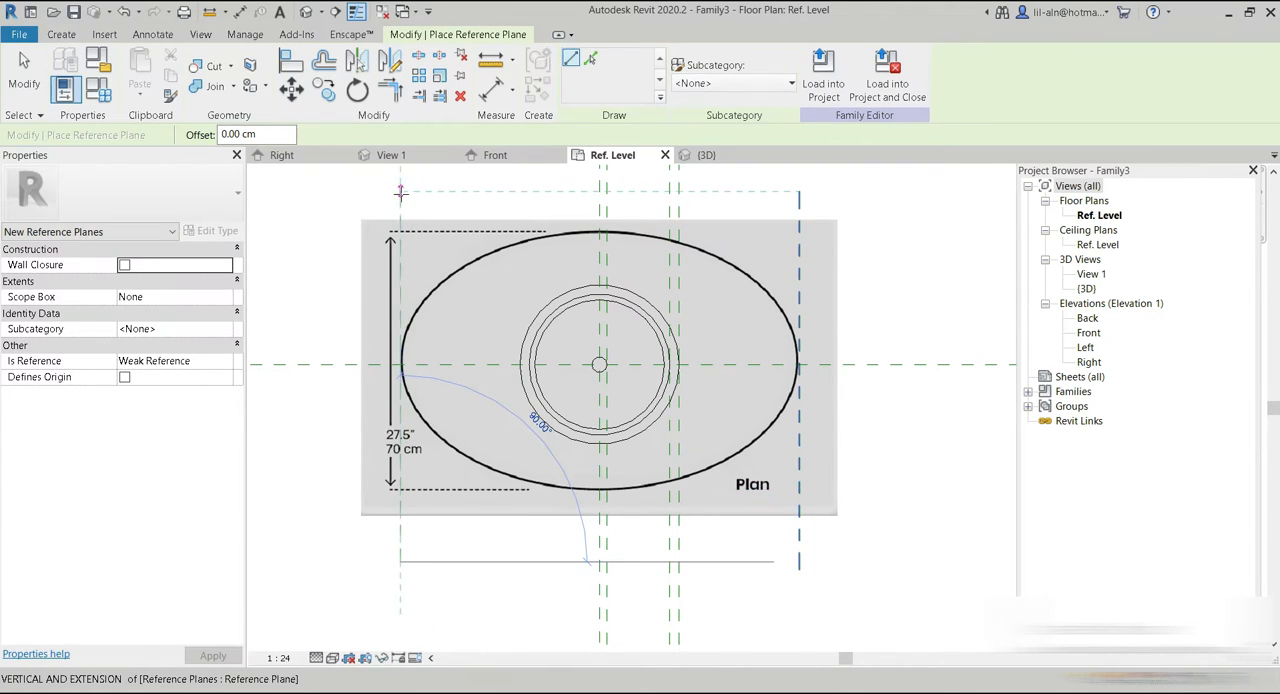
left_click(400, 191)
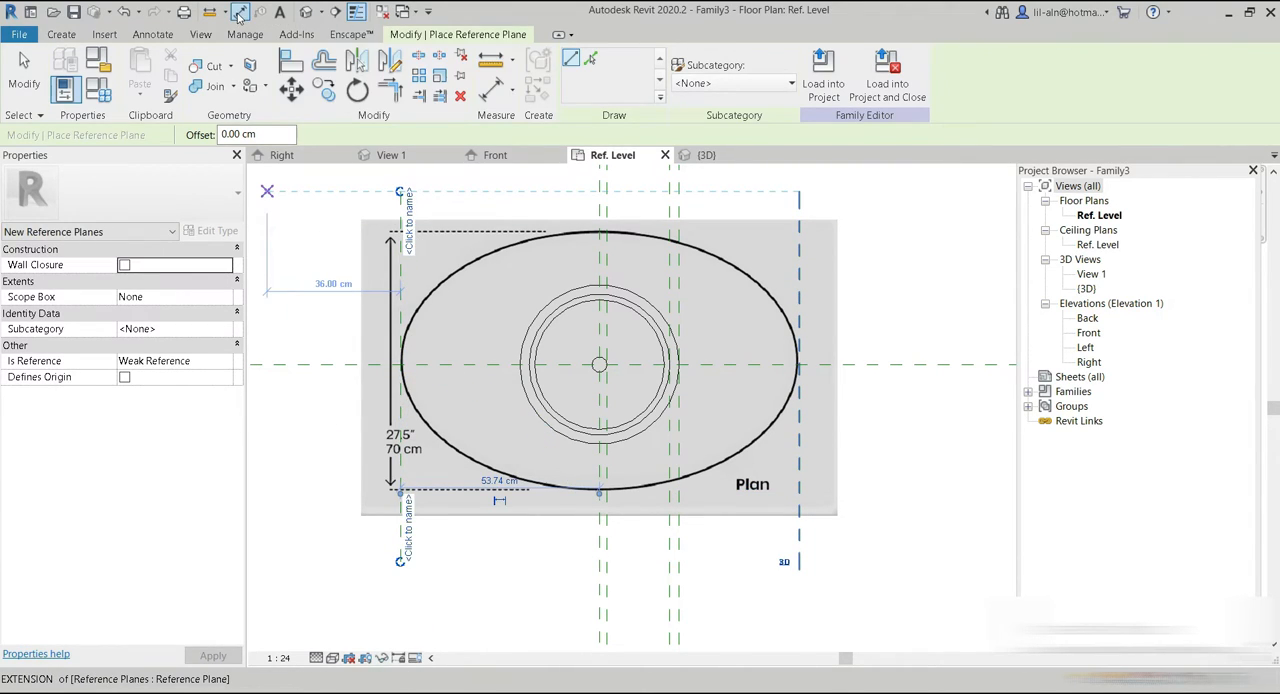
Dimension the two outer vertical reference planes across the centre plane and make their spacing equal.
left_click(240, 11)
middle_click_drag(406, 210, 390, 341)
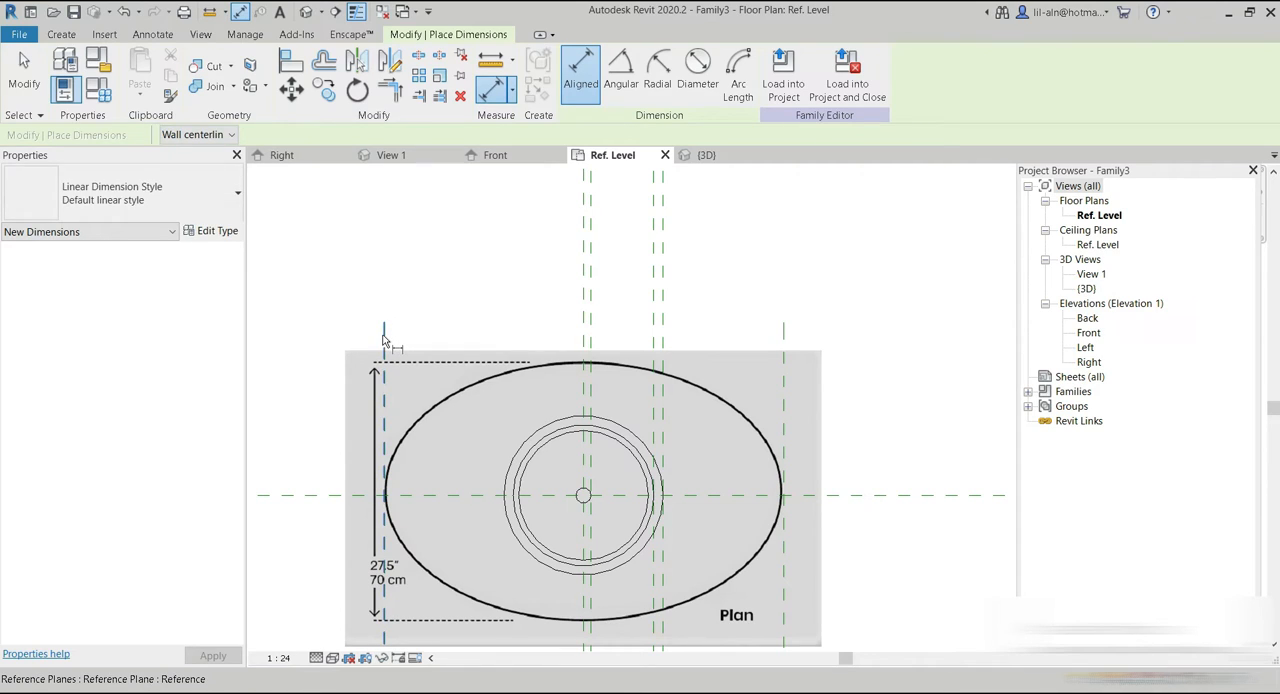
left_click(384, 341)
left_click(583, 342)
left_click(777, 318)
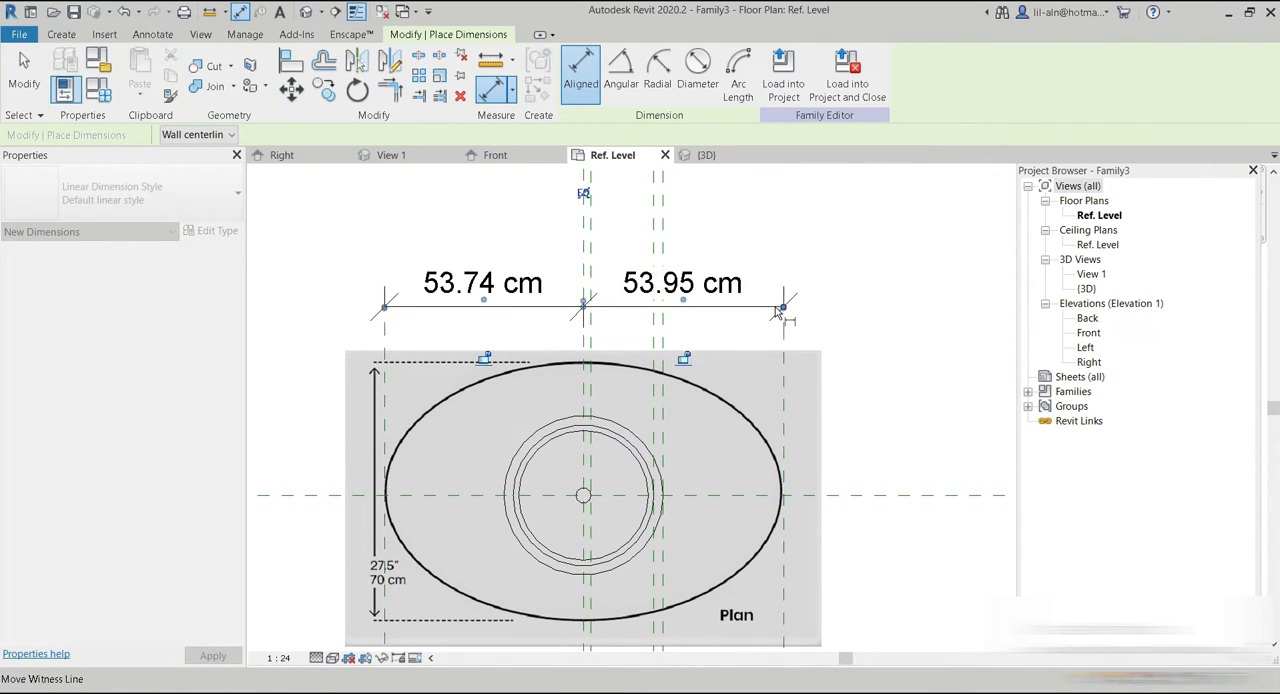
left_click(583, 193)
left_click(24, 70)
left_click(385, 341)
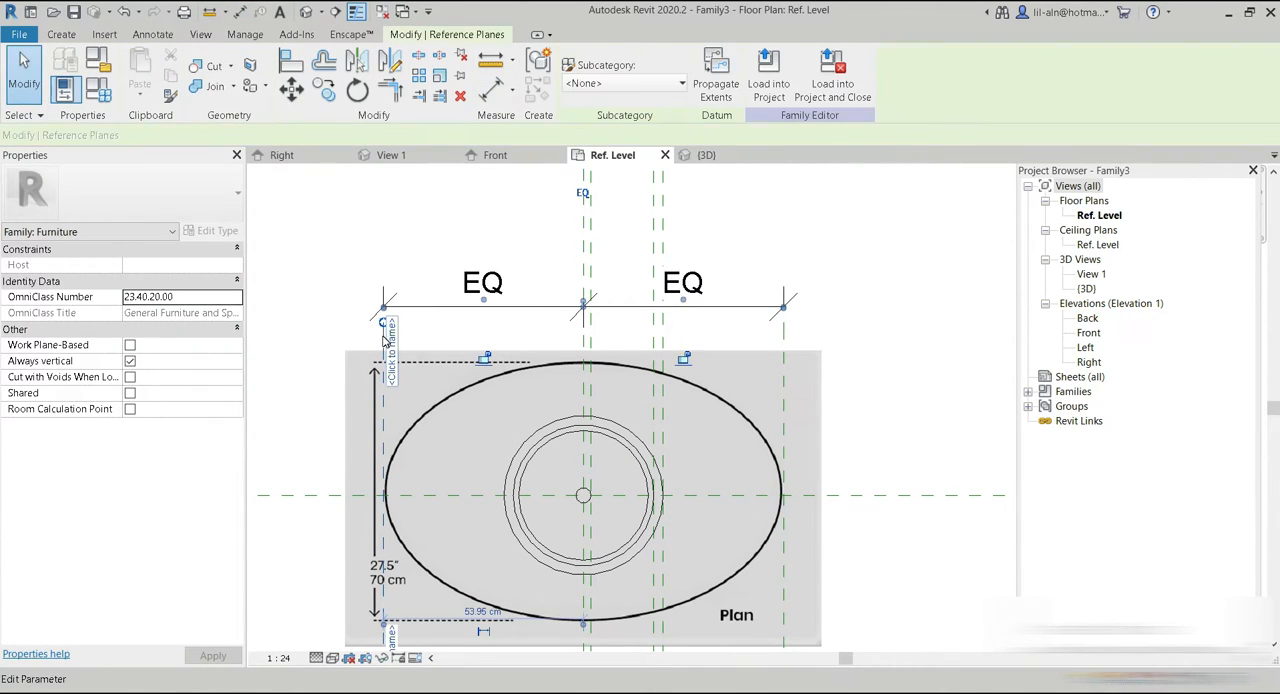
middle_click_drag(498, 496, 509, 338)
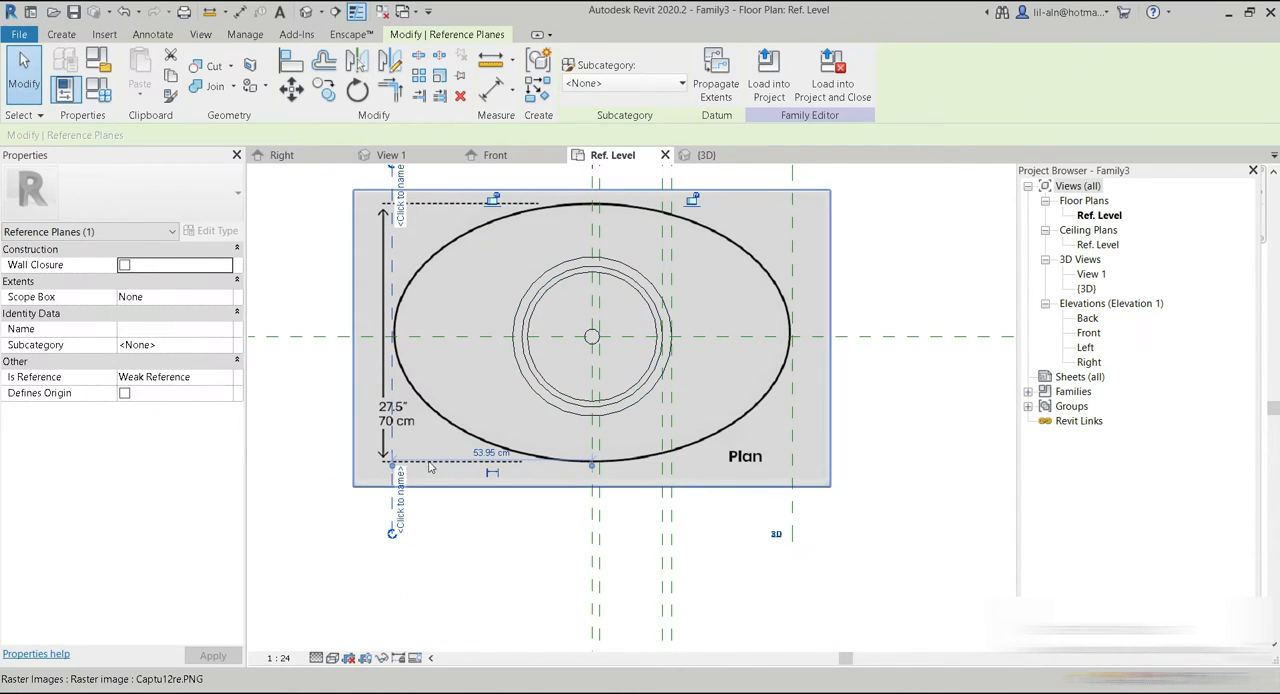
left_click(458, 556)
Draw two horizontal reference planes near the upper and lower edges of the tabletop ellipse.
scroll(462, 537, "down", 2)
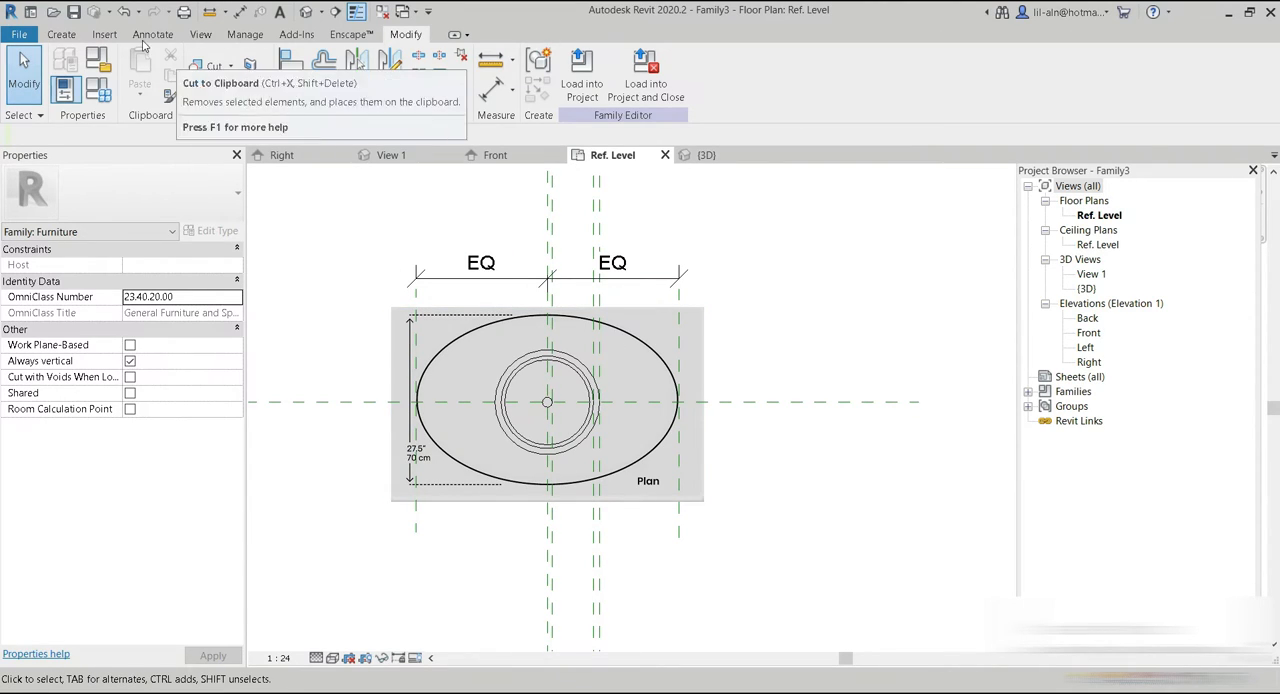
left_click(66, 36)
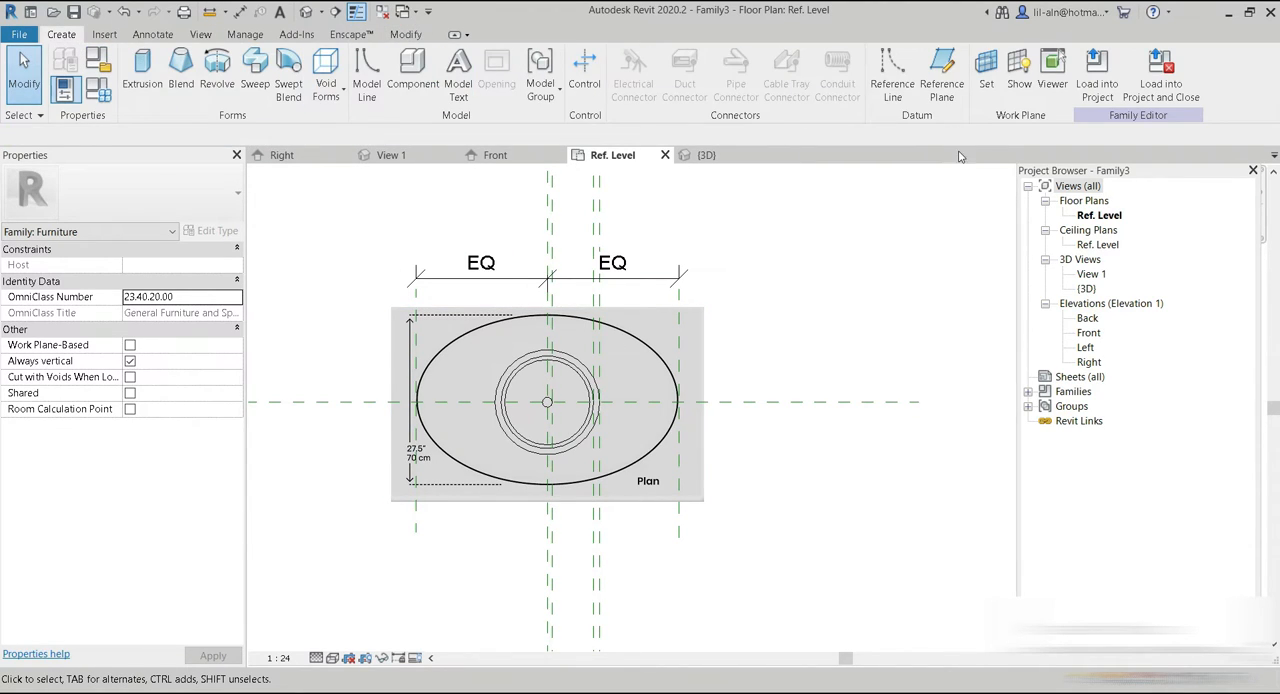
left_click(941, 80)
left_click(292, 305)
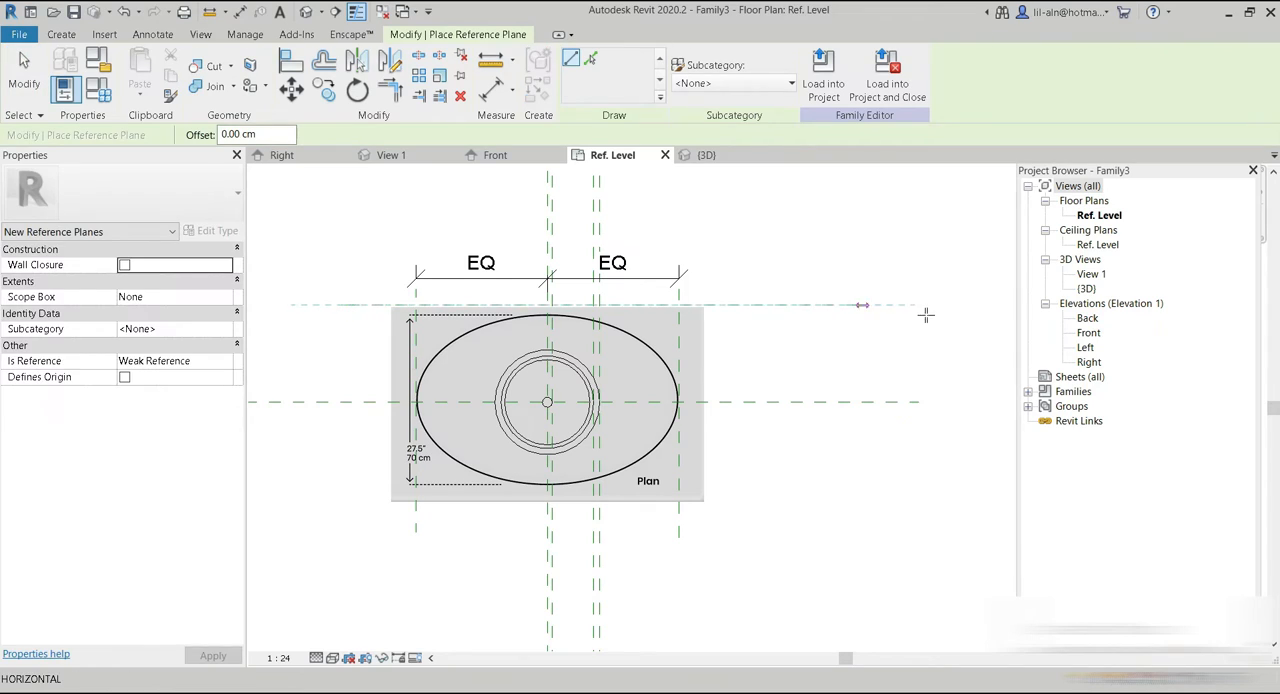
left_click(887, 307)
left_click(299, 477)
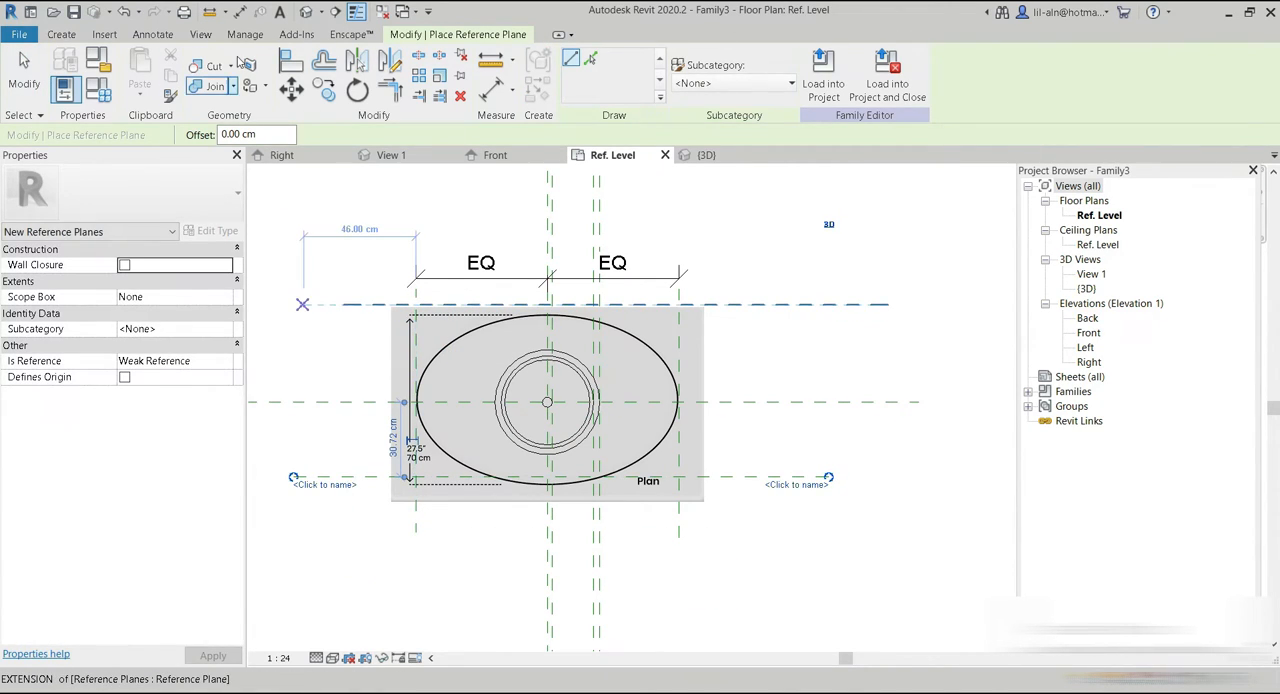
Dimension the lower, central and upper horizontal reference planes together and make their spacing equal.
left_click(240, 11)
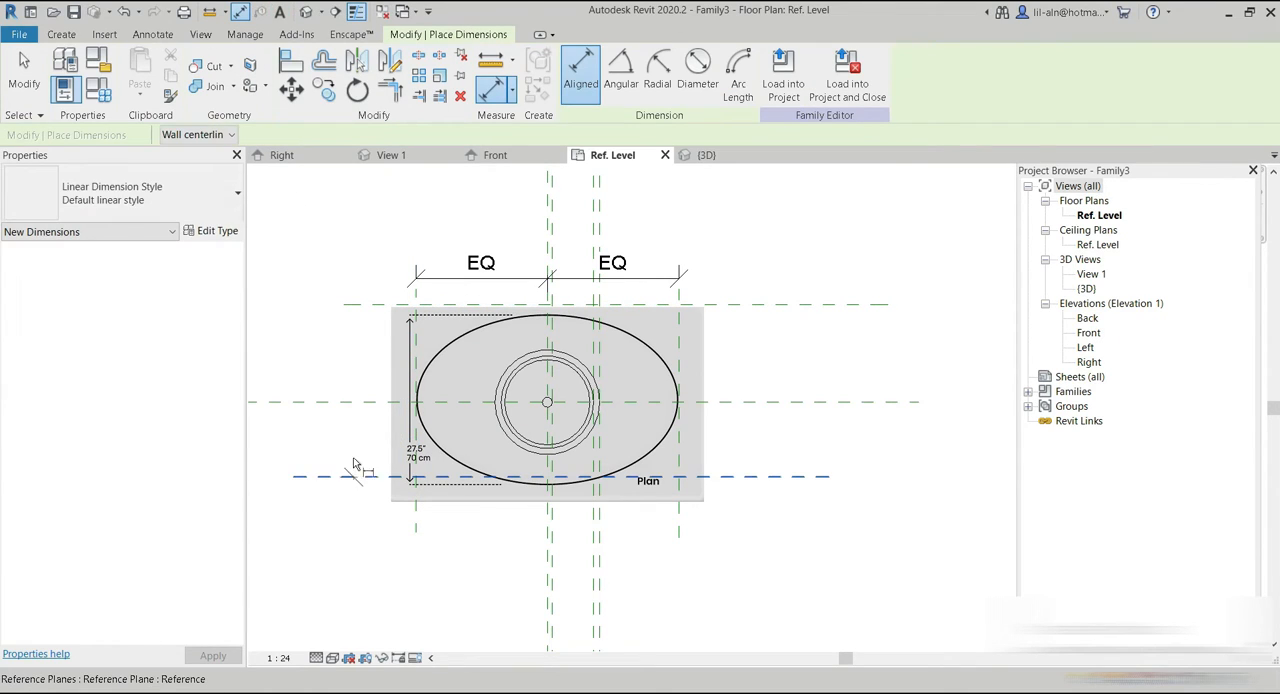
left_click(345, 477)
left_click(350, 403)
left_click(352, 304)
left_click(355, 288)
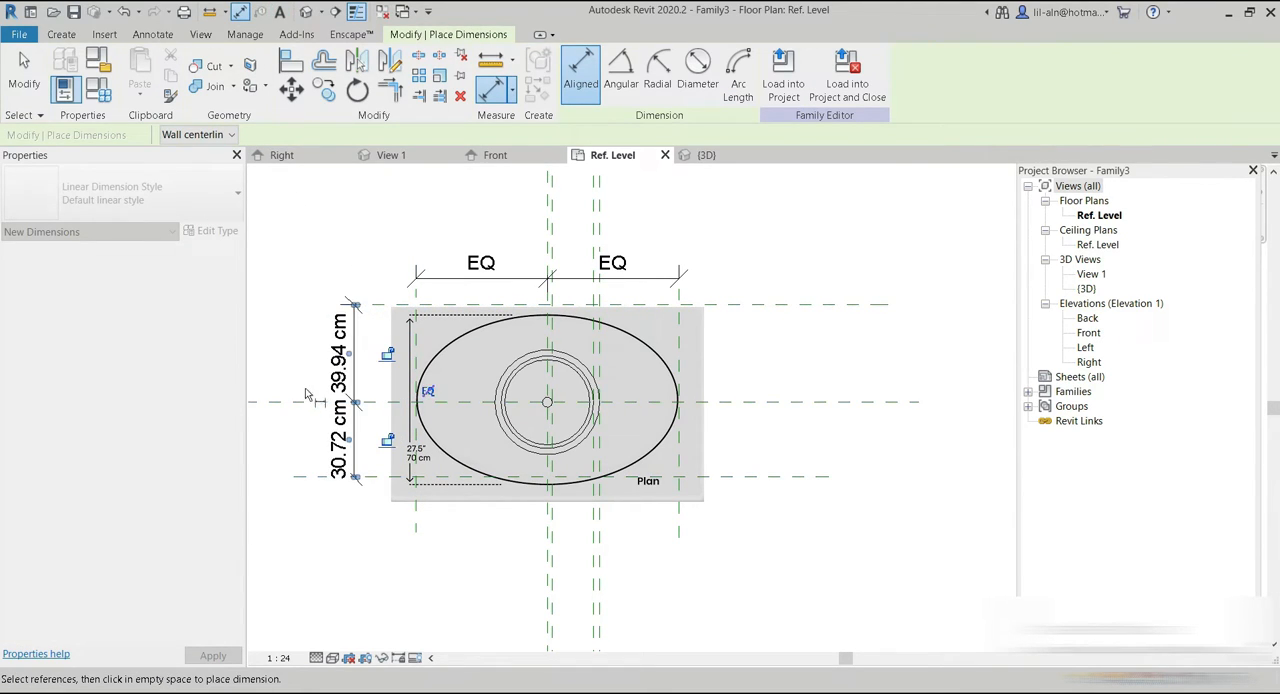
left_click(429, 397)
key("Escape")
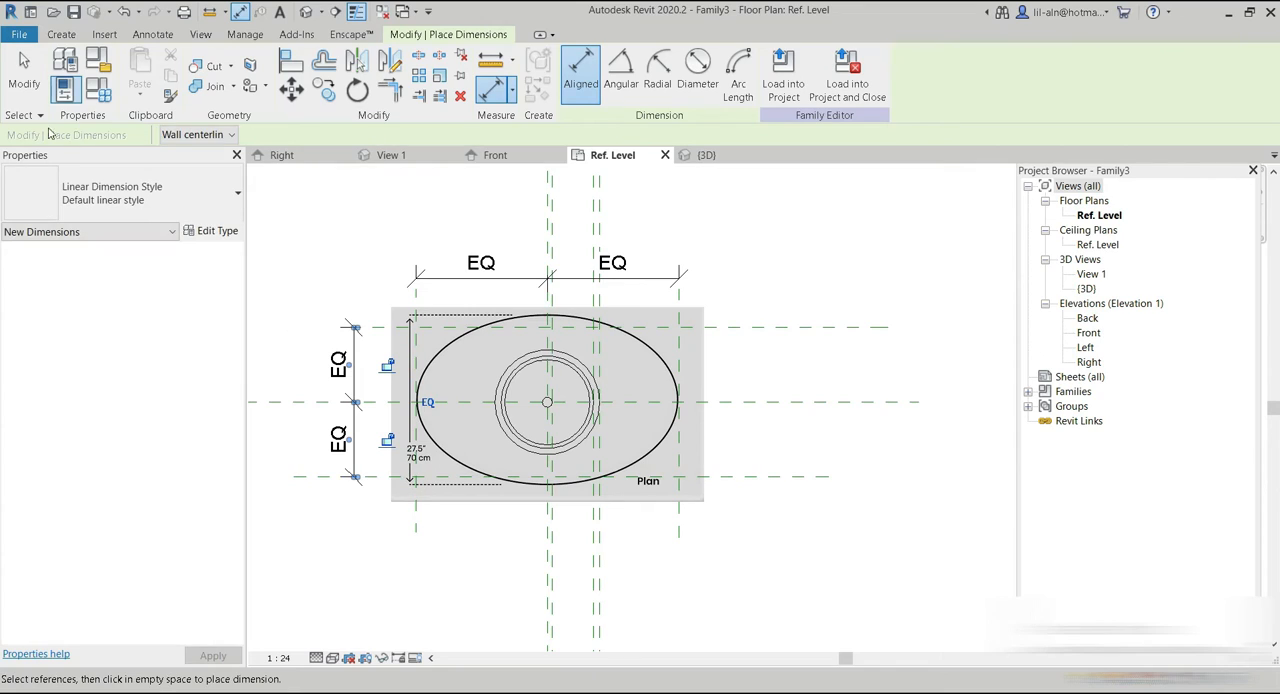
key("Escape")
Set the lower horizontal reference plane's distance from the centre plane to 35 cm.
left_click(378, 478)
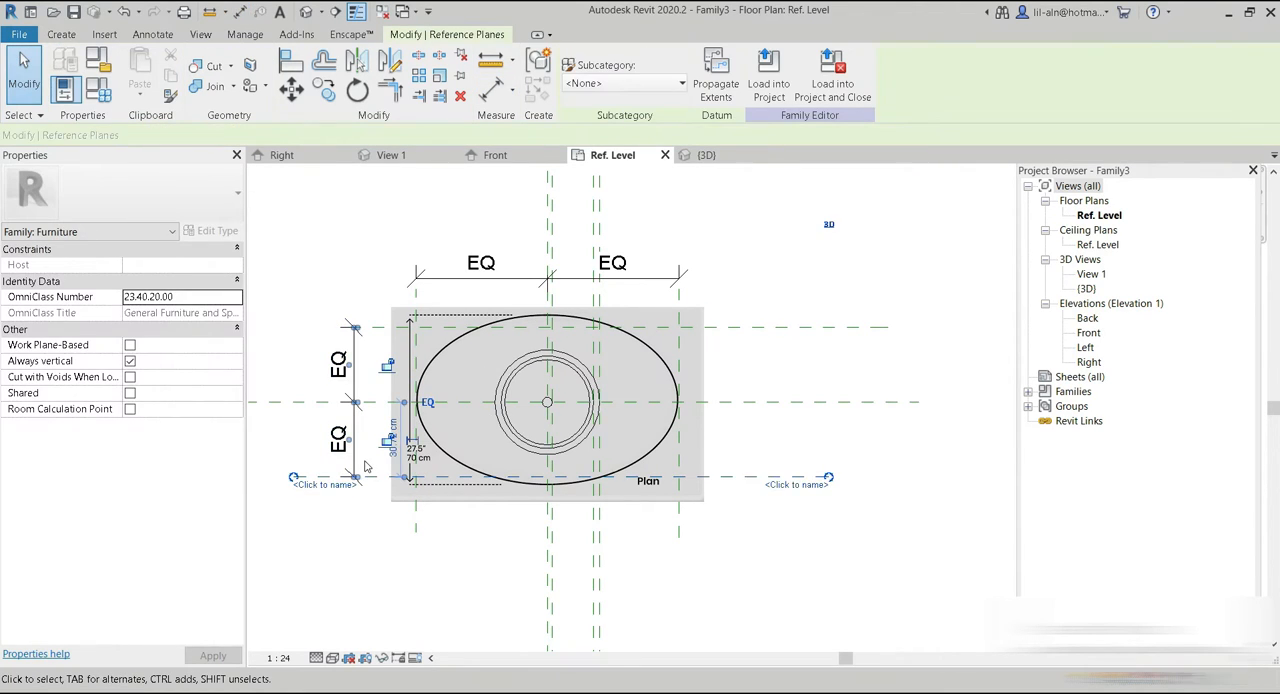
scroll(365, 466, "up", 2)
left_click(423, 438)
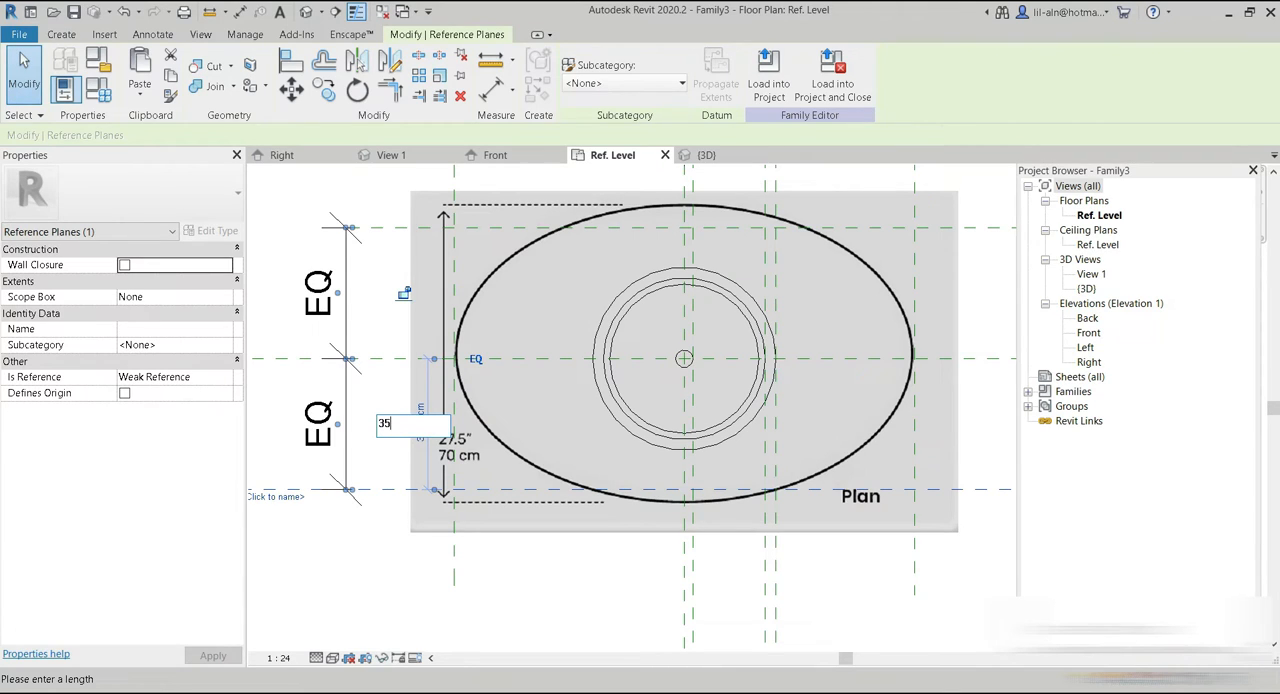
key("Return")
scroll(393, 566, "down", 2)
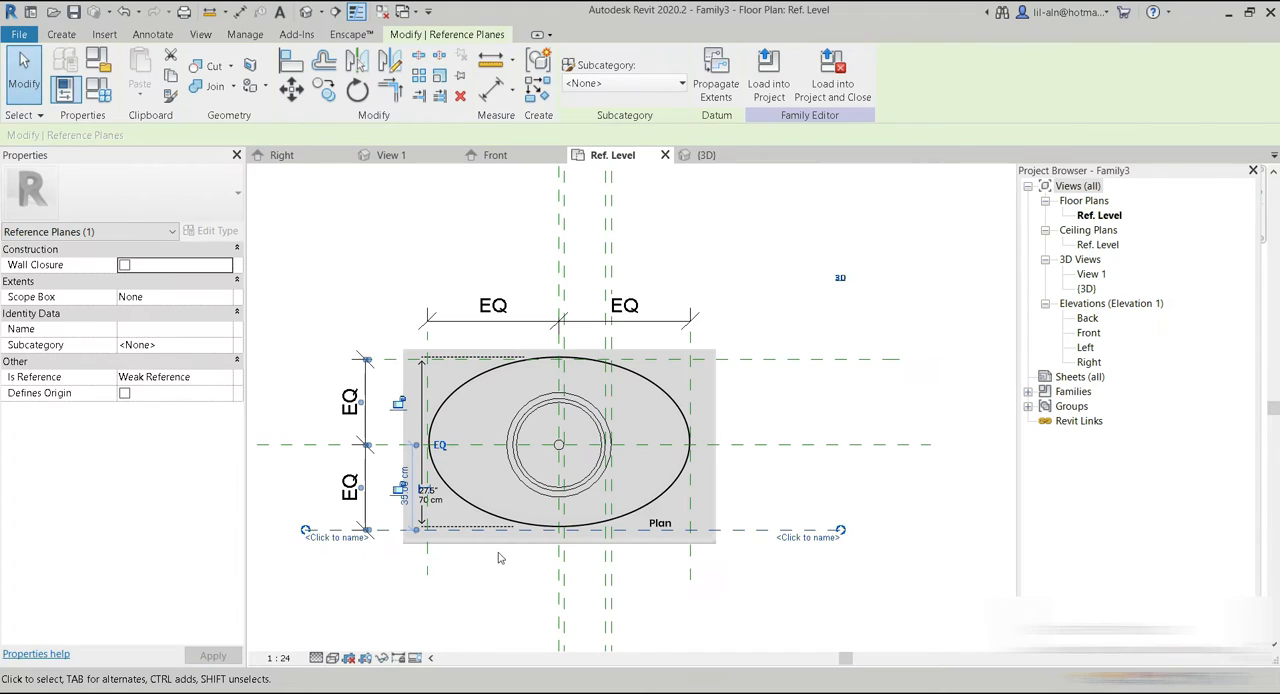
left_click(784, 613)
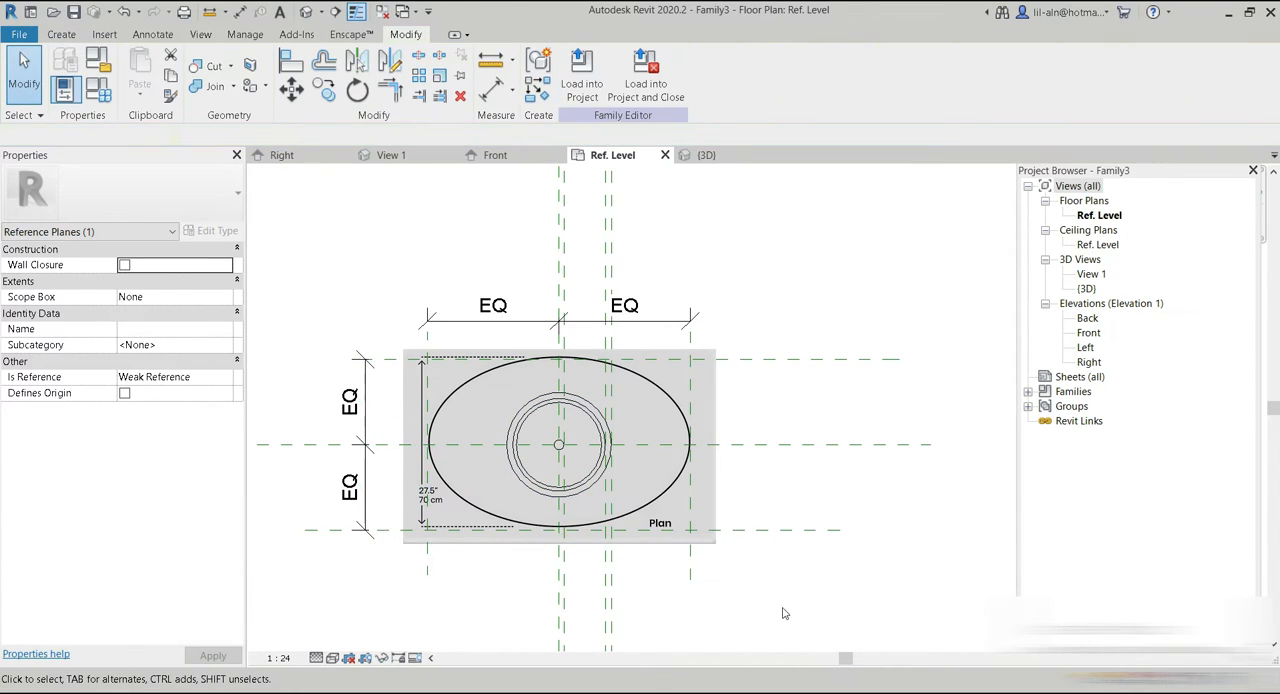
Nudge the plan image slightly downward so its ellipse fits between the upper and lower reference planes.
scroll(640, 594, "up", 1)
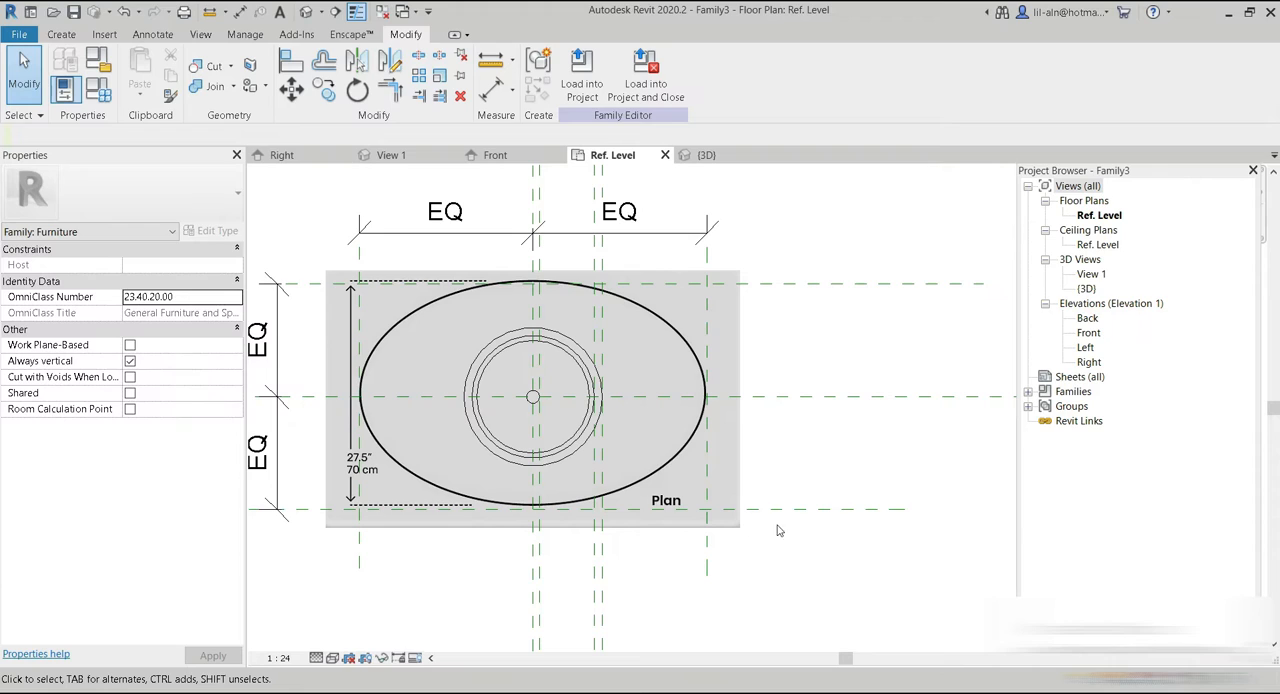
left_click(630, 414)
key("Down")
key("Up")
key("Down")
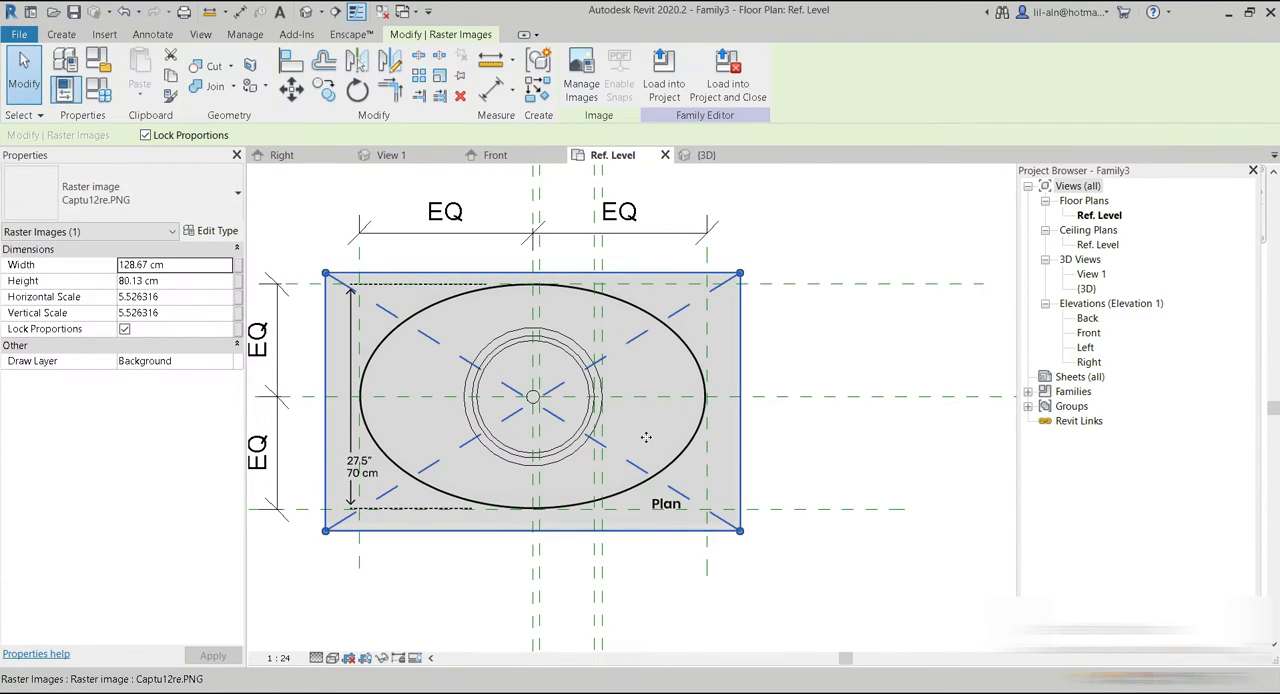
key("Escape")
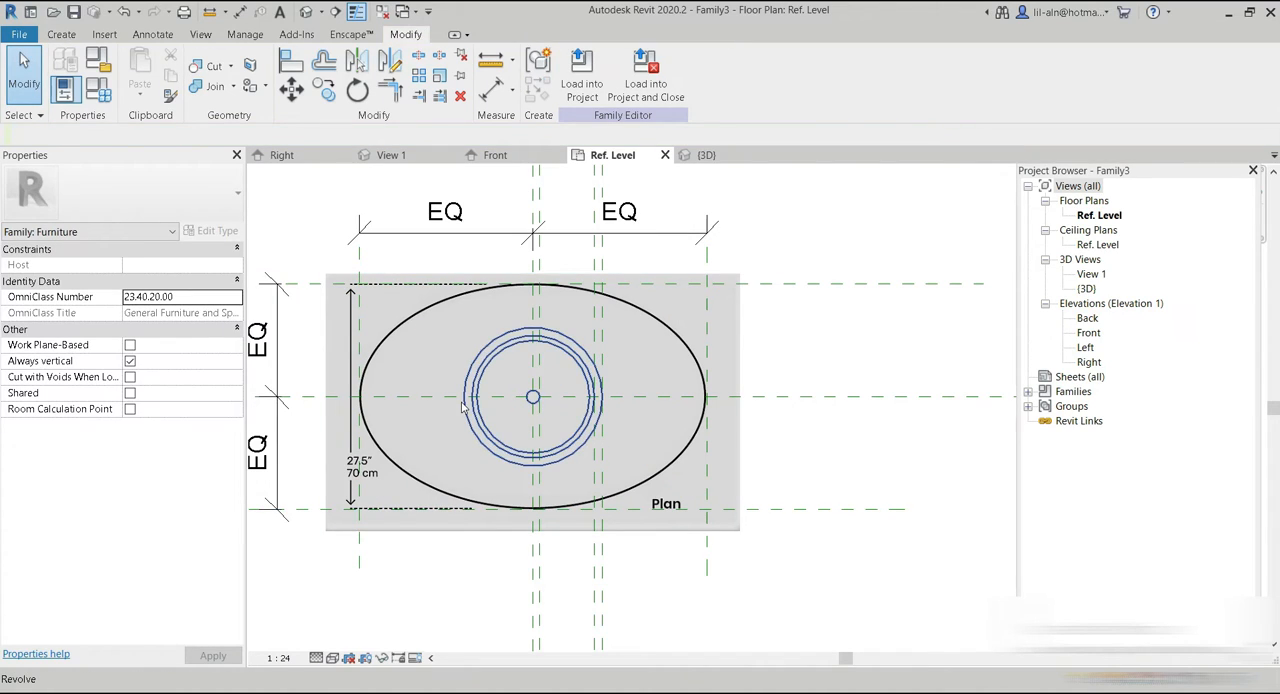
Create a 25 cm deep extrusion from two partial ellipses bounded by the outer reference planes, tracing the tabletop outline.
left_click(61, 34)
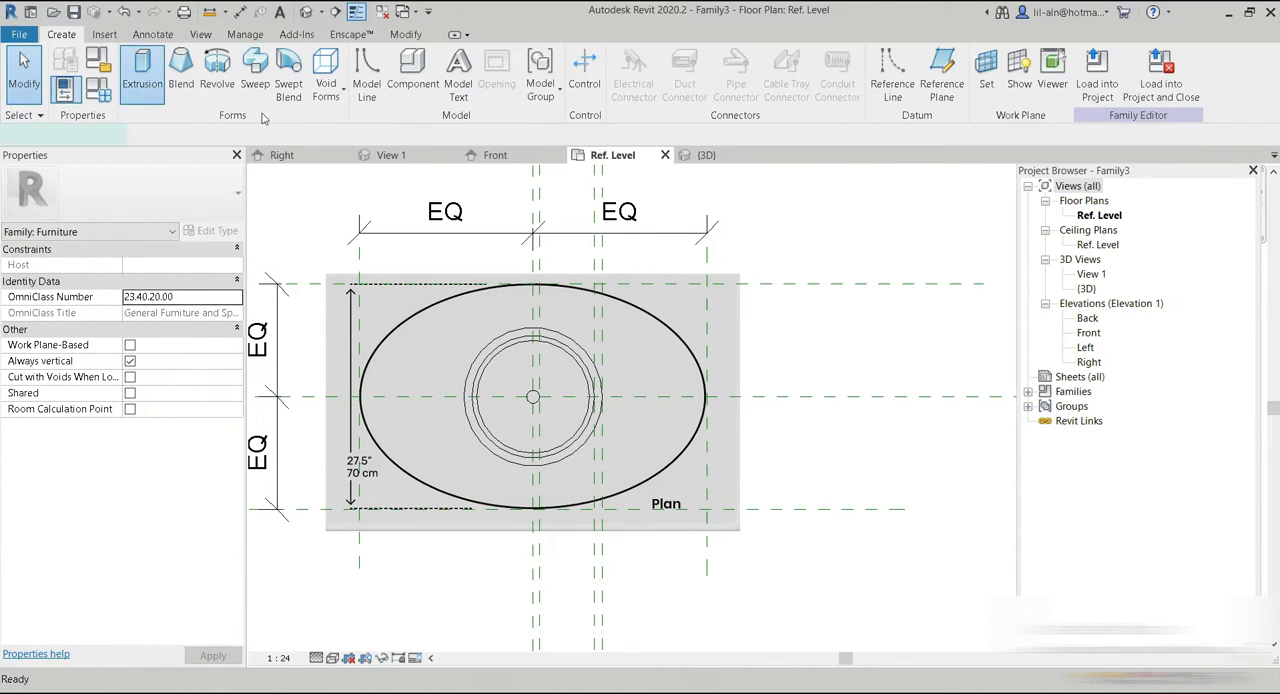
left_click(142, 72)
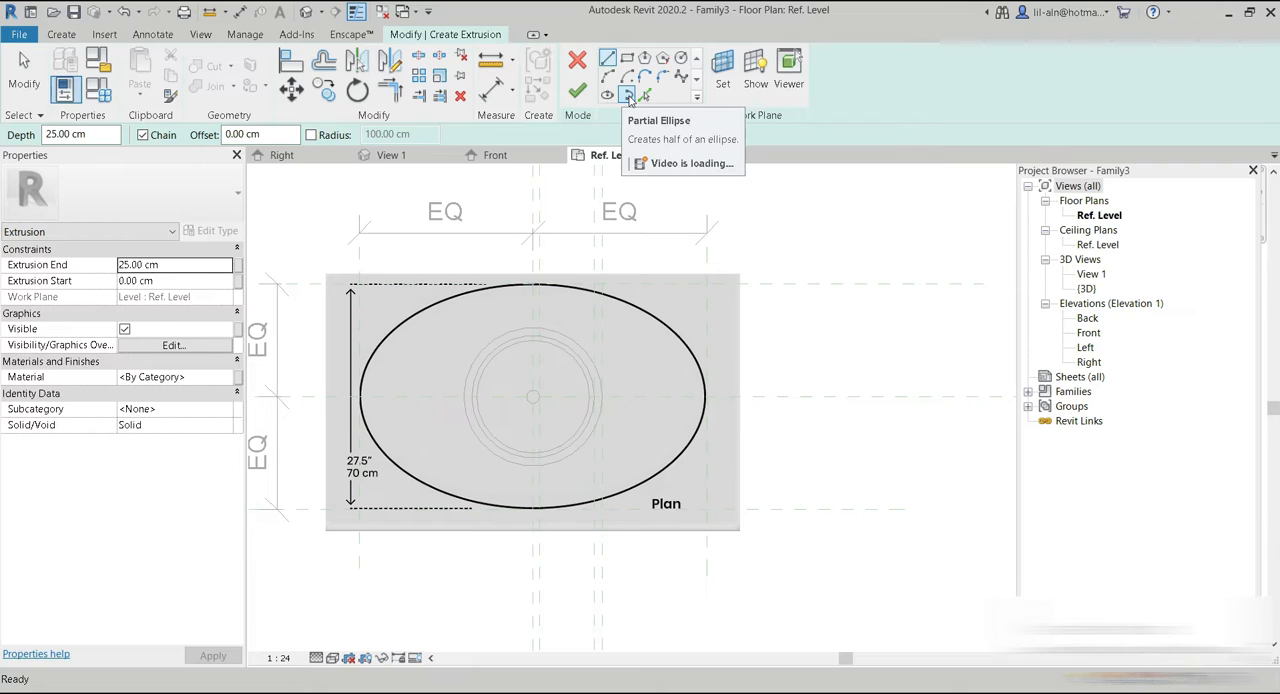
left_click(628, 95)
scroll(488, 445, "up", 3)
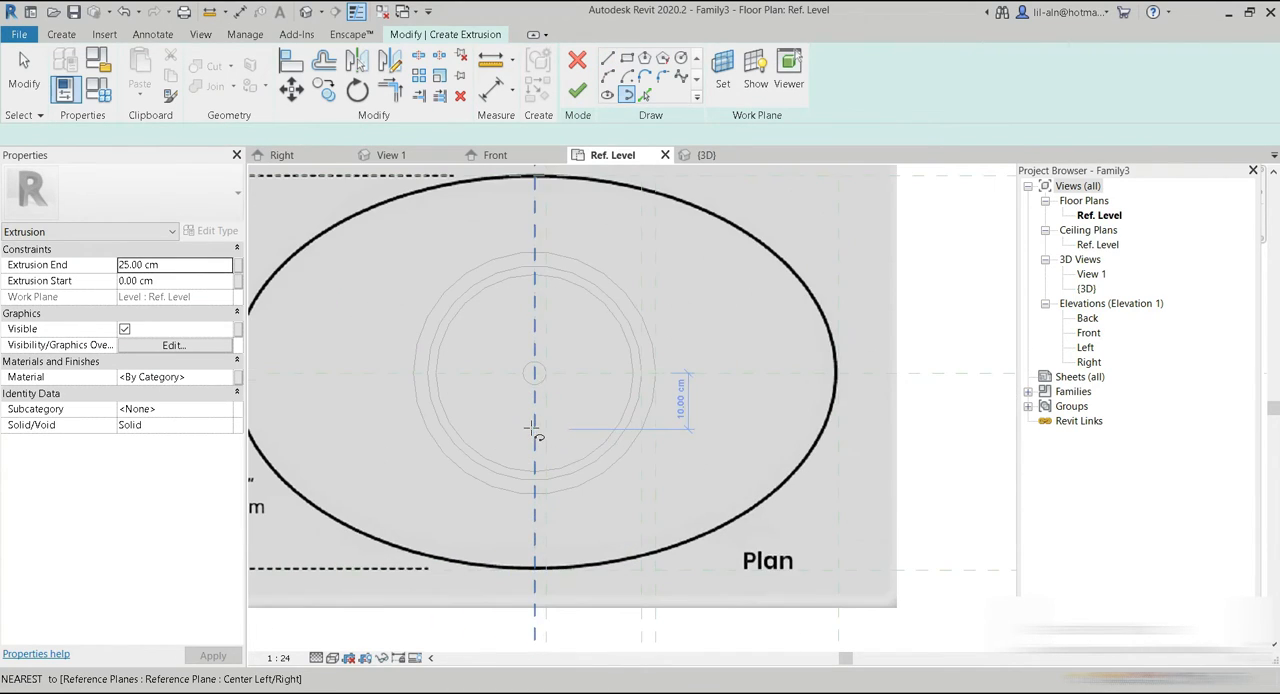
left_click(840, 373)
scroll(736, 442, "down", 3)
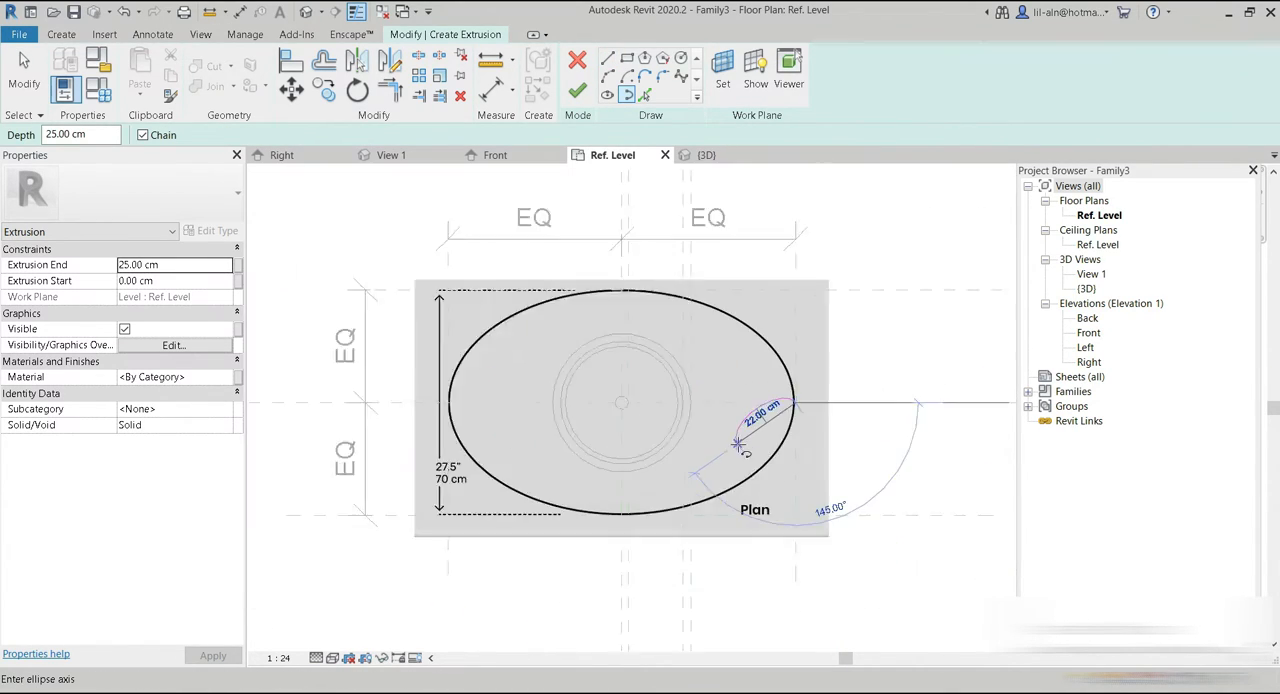
left_click(486, 408)
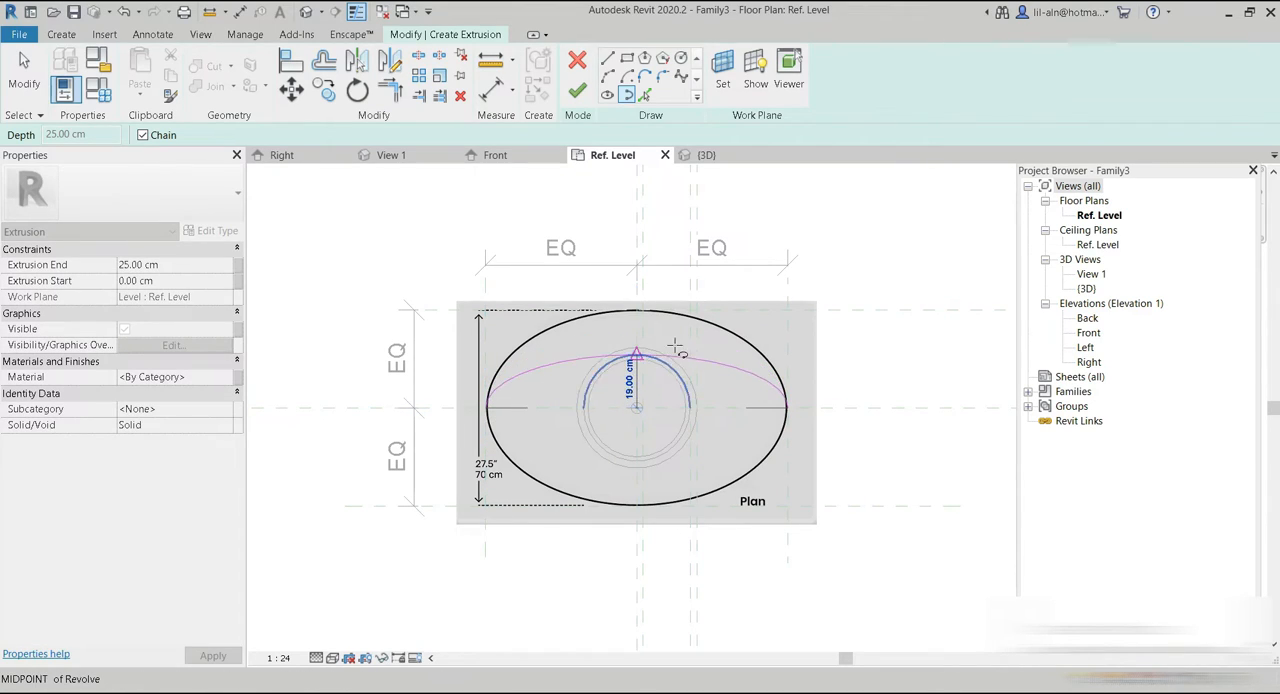
left_click(637, 311)
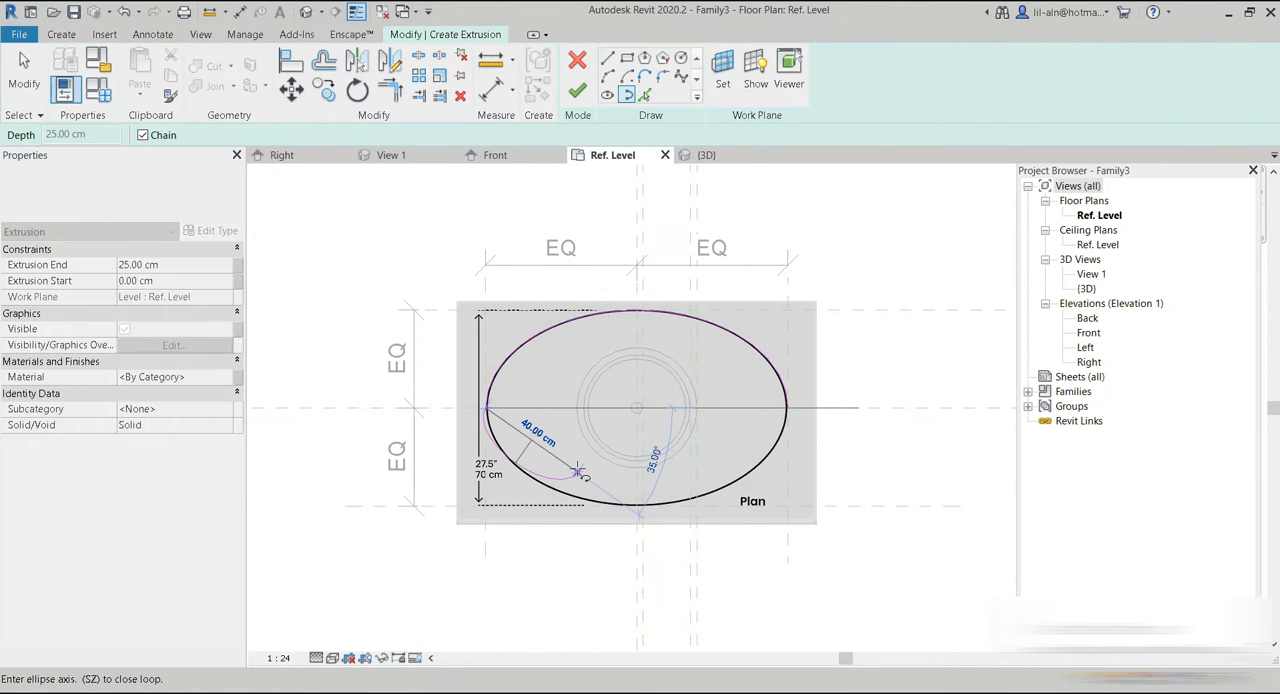
left_click(785, 408)
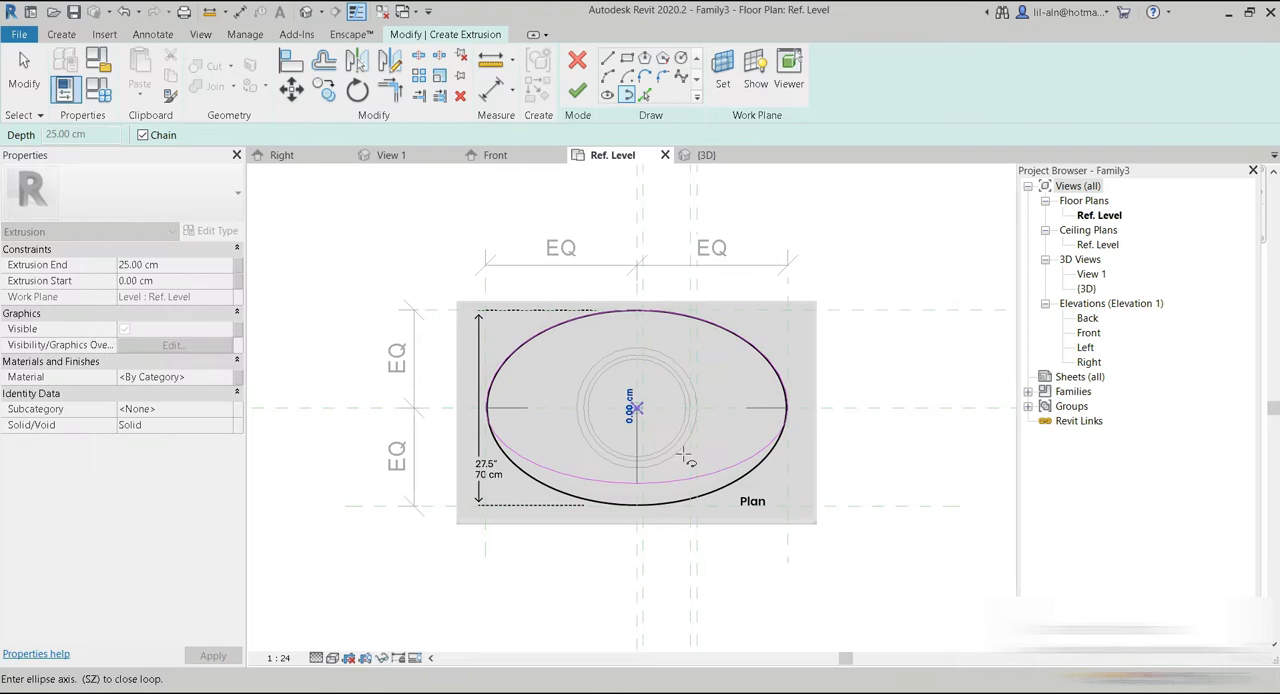
left_click(638, 507)
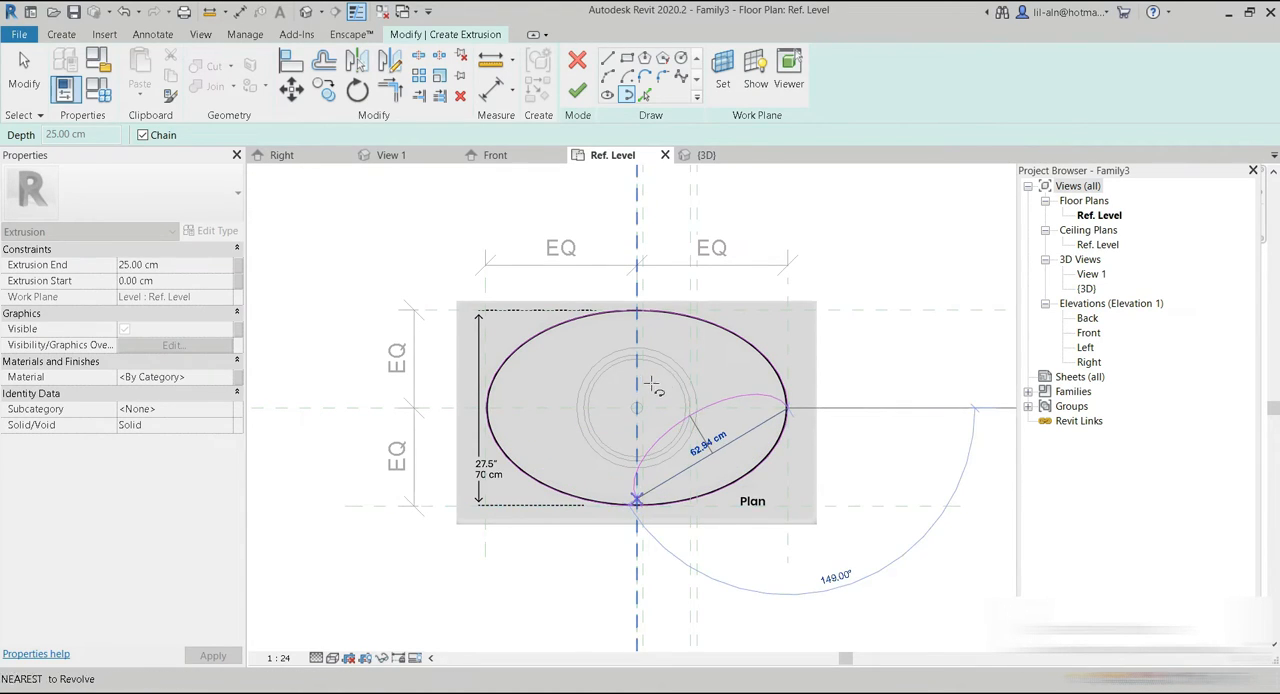
left_click(577, 91)
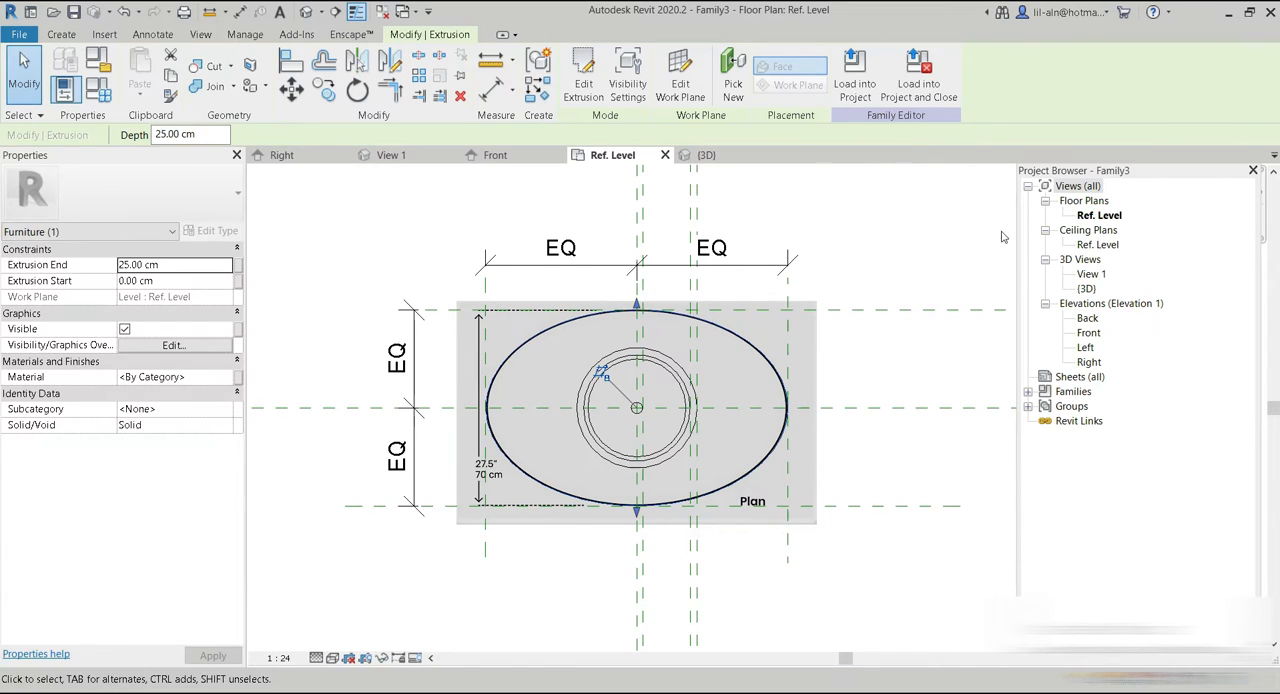
In the front elevation, create a reference plane offset 3 cm above the plane at the pedestal's top.
left_click(495, 155)
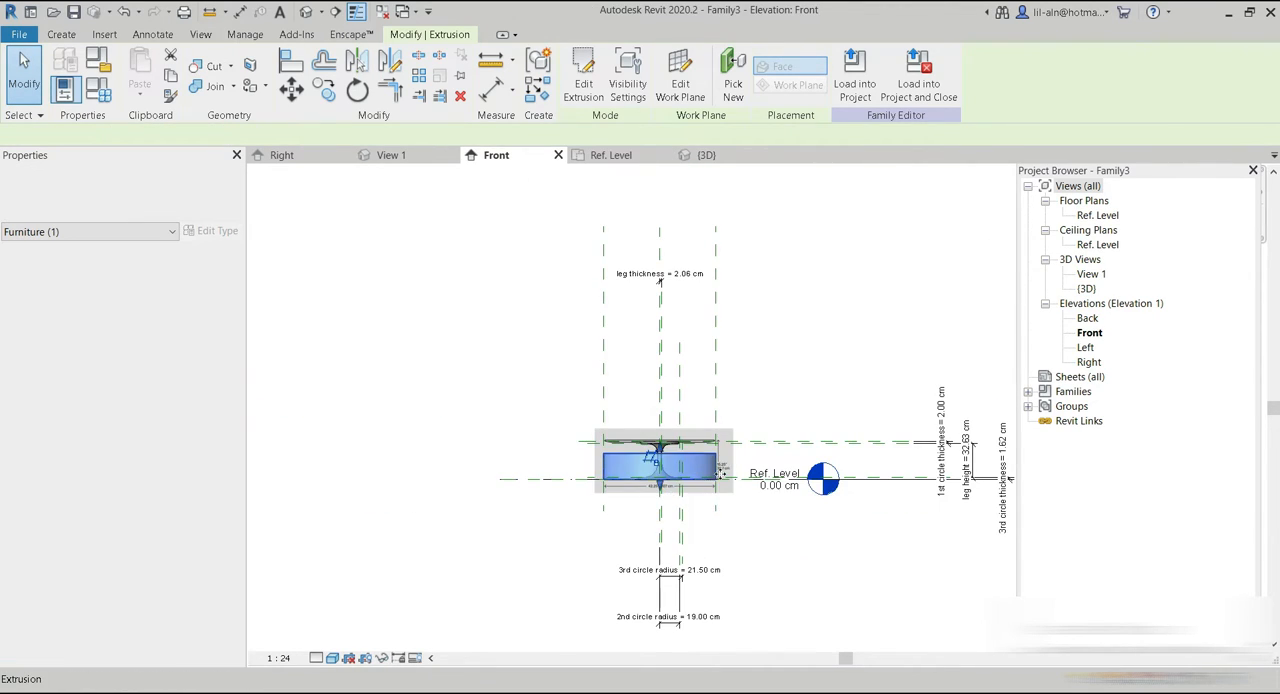
scroll(602, 451, "up", 2)
middle_click_drag(587, 459, 525, 468)
left_click(866, 302)
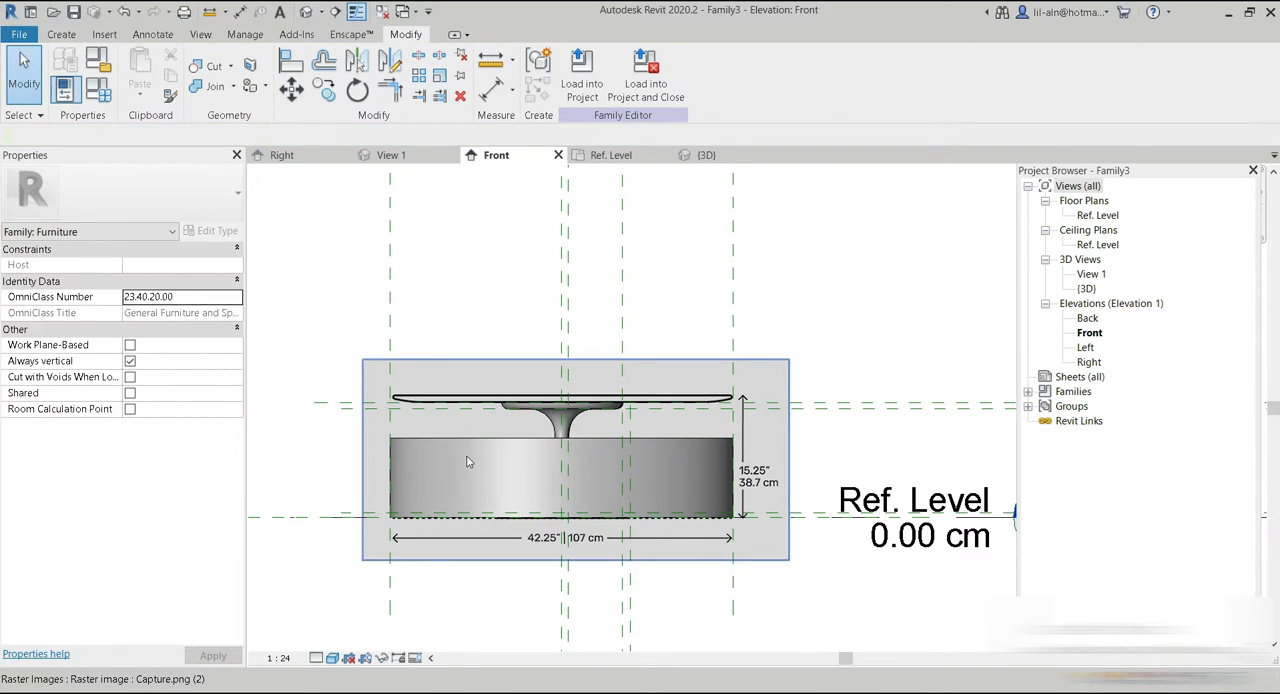
left_click(64, 36)
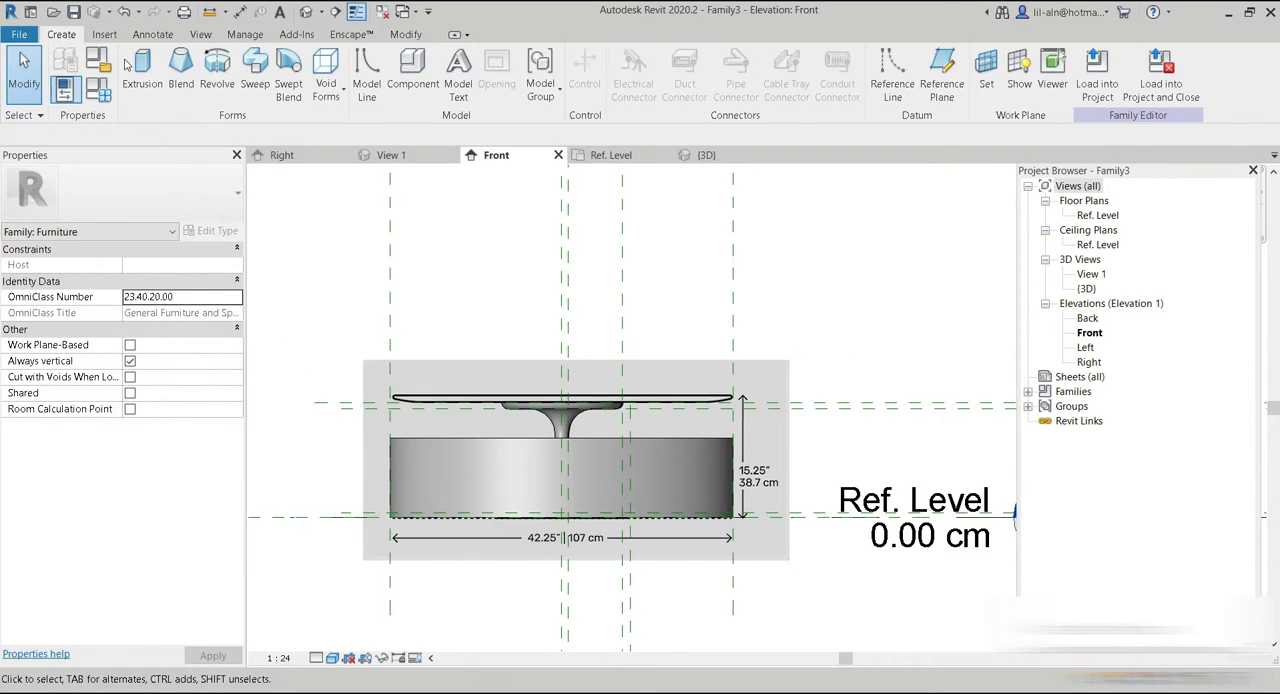
left_click(957, 93)
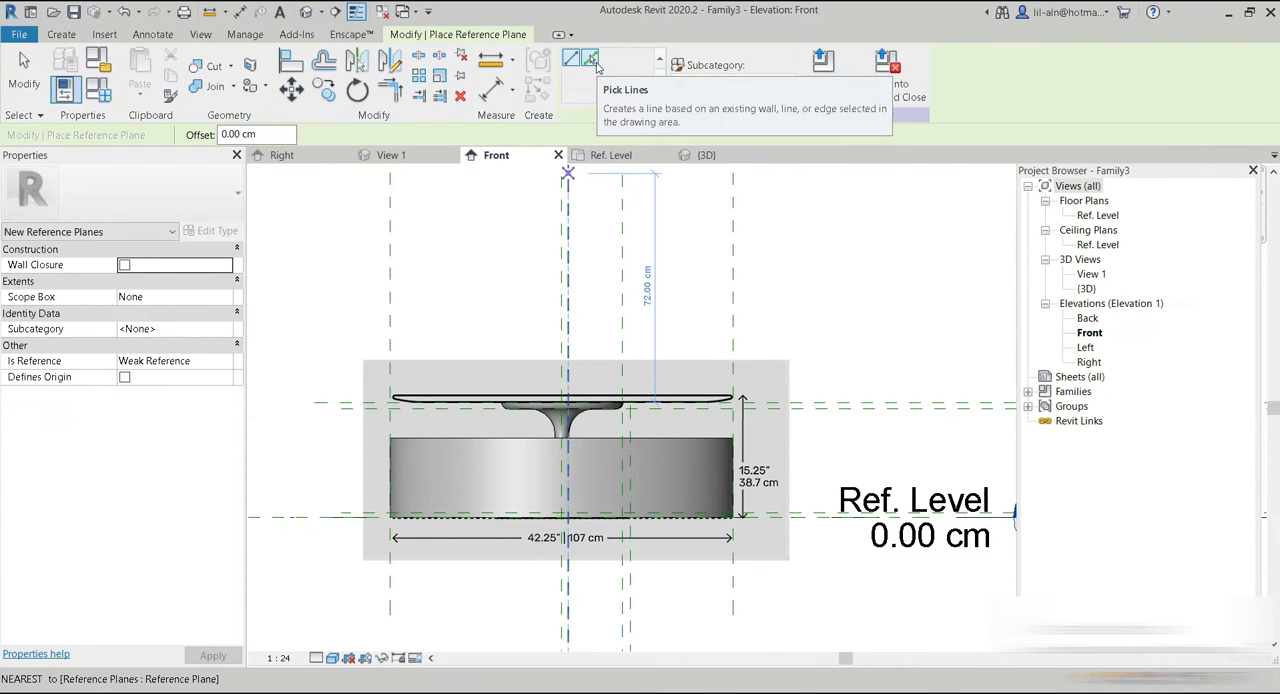
left_click(592, 60)
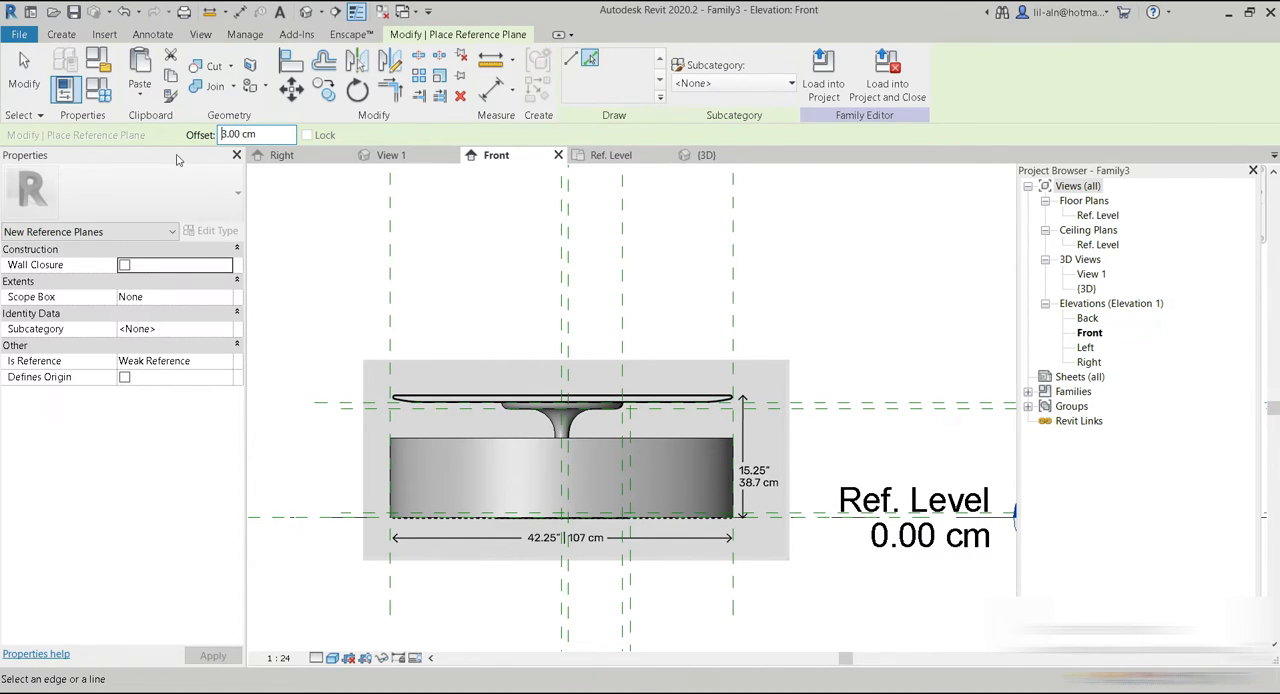
left_click(857, 403)
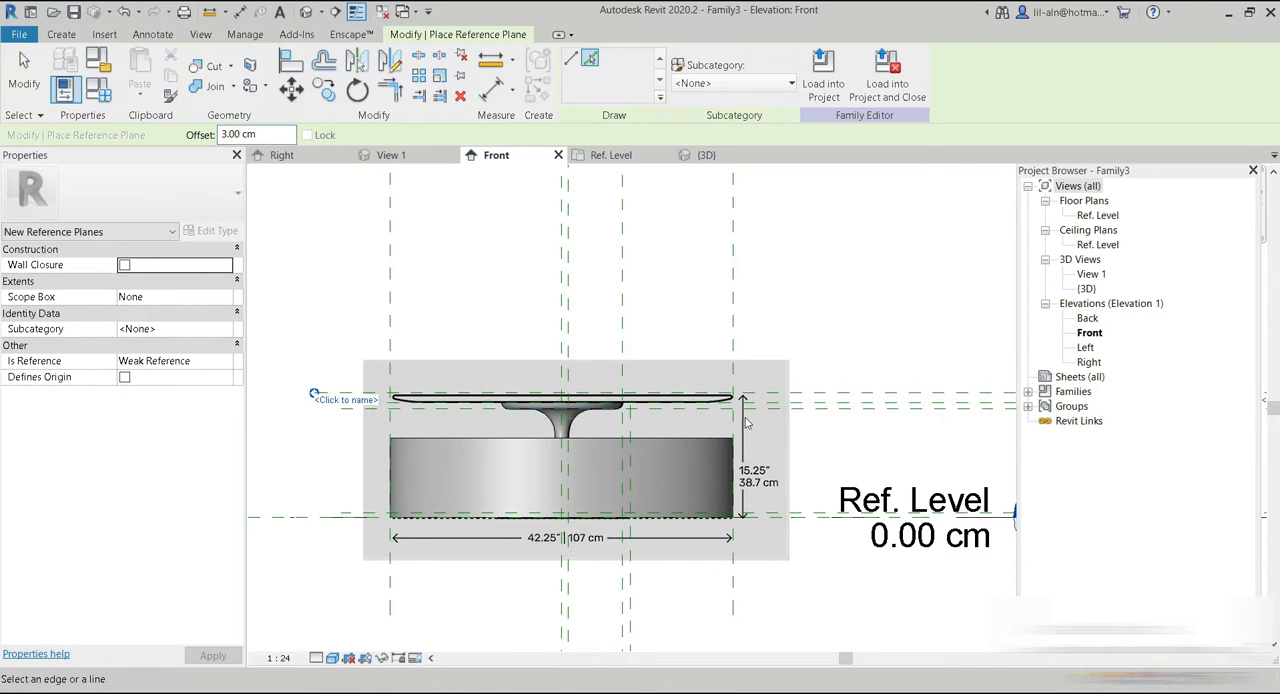
left_click(24, 75)
mouse_move(925, 405)
middle_mouse_down()
mouse_move(843, 400)
mouse_move(680, 451)
middle_mouse_up()
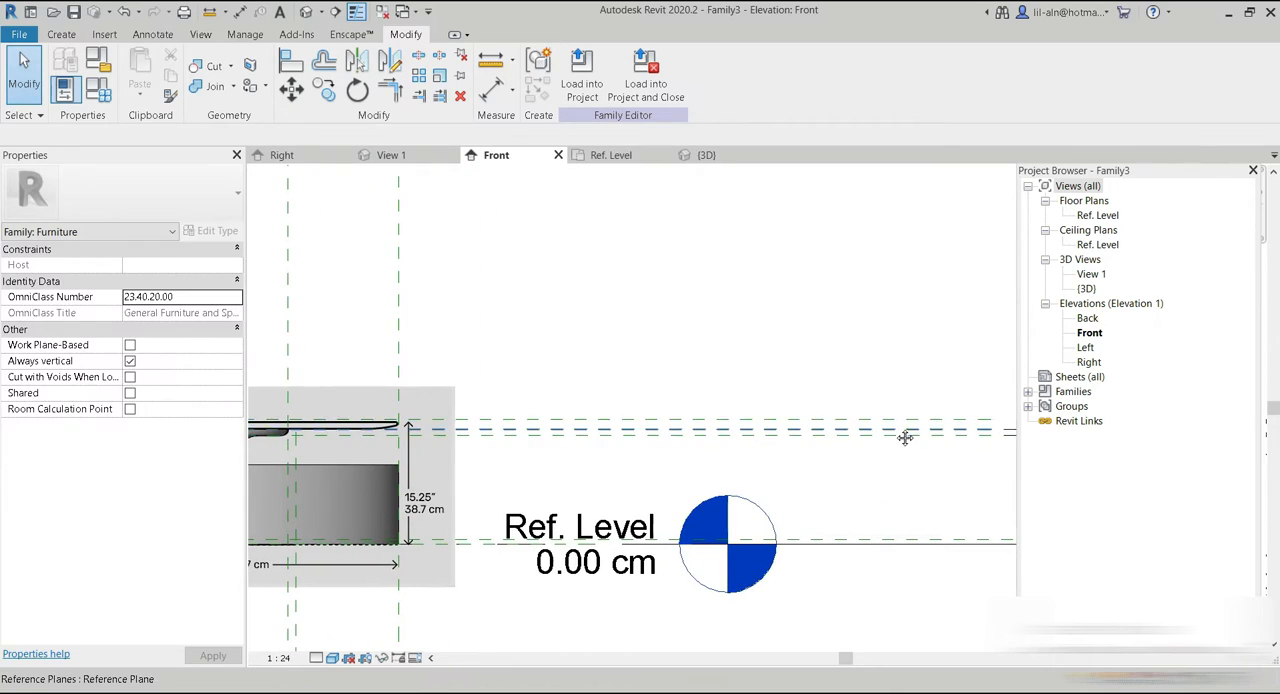
middle_click_drag(906, 434, 775, 435)
mouse_move(646, 462)
middle_mouse_down()
mouse_move(743, 449)
mouse_move(746, 436)
middle_mouse_up()
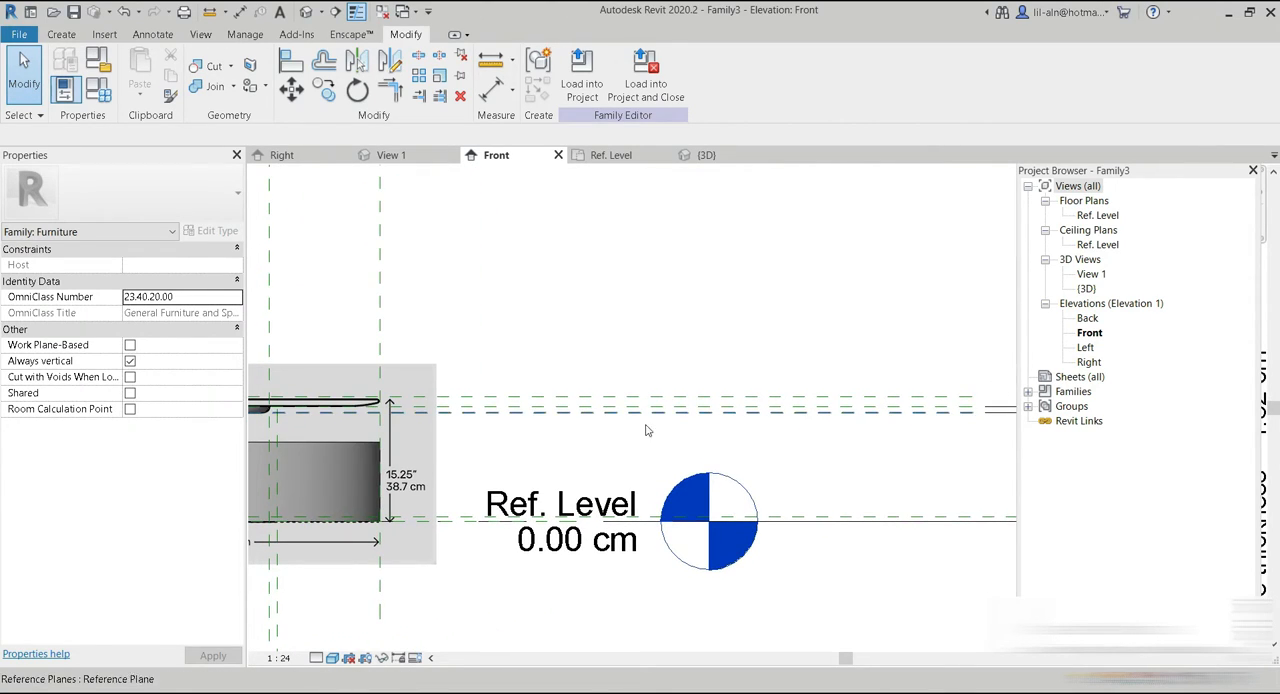
left_click(214, 13)
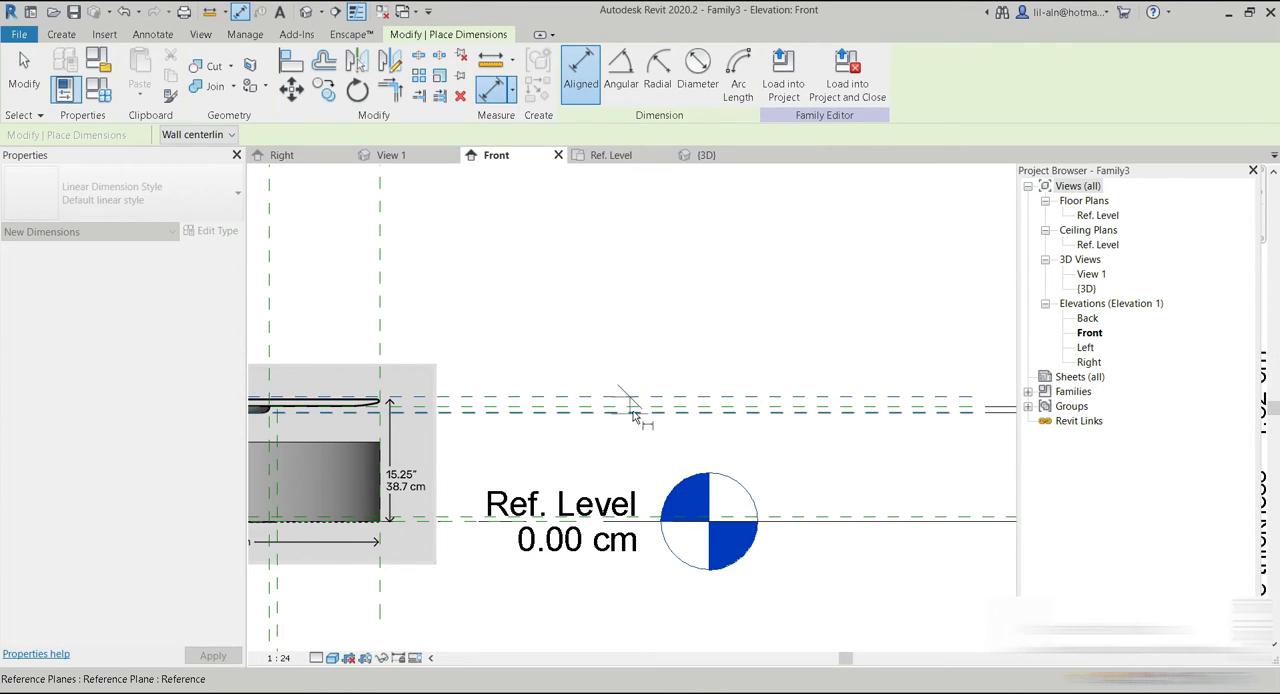
middle_click_drag(837, 471, 724, 480)
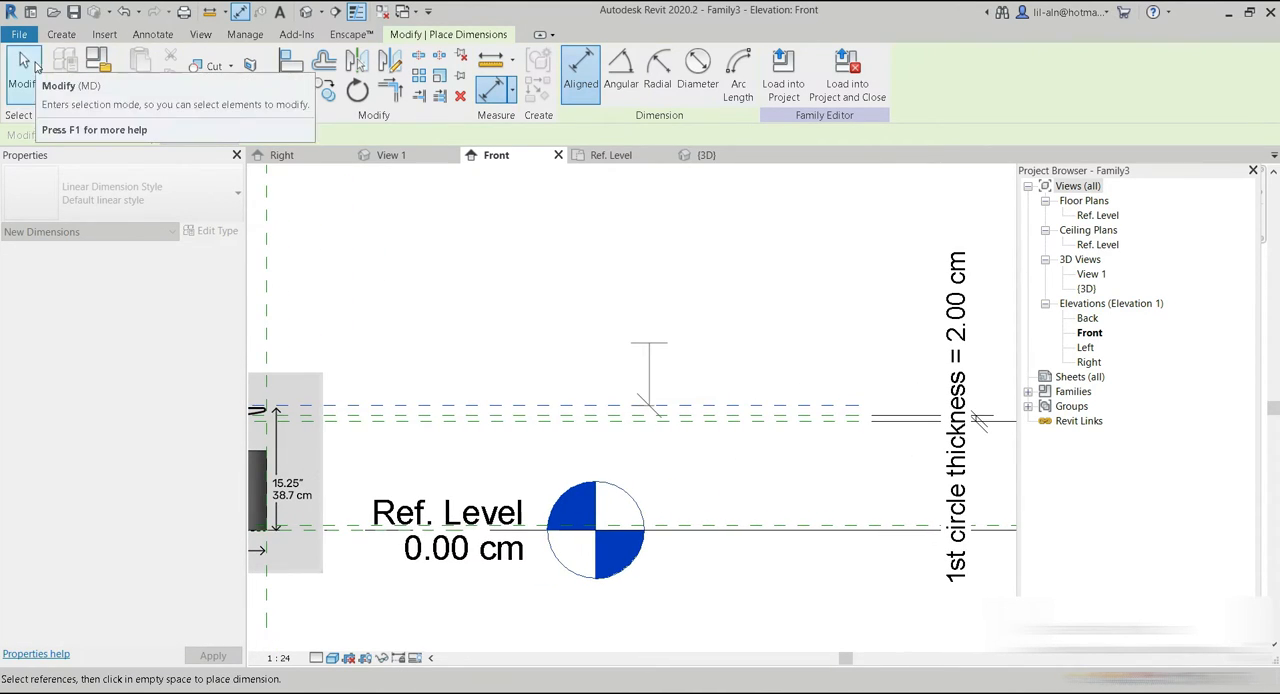
left_click(24, 70)
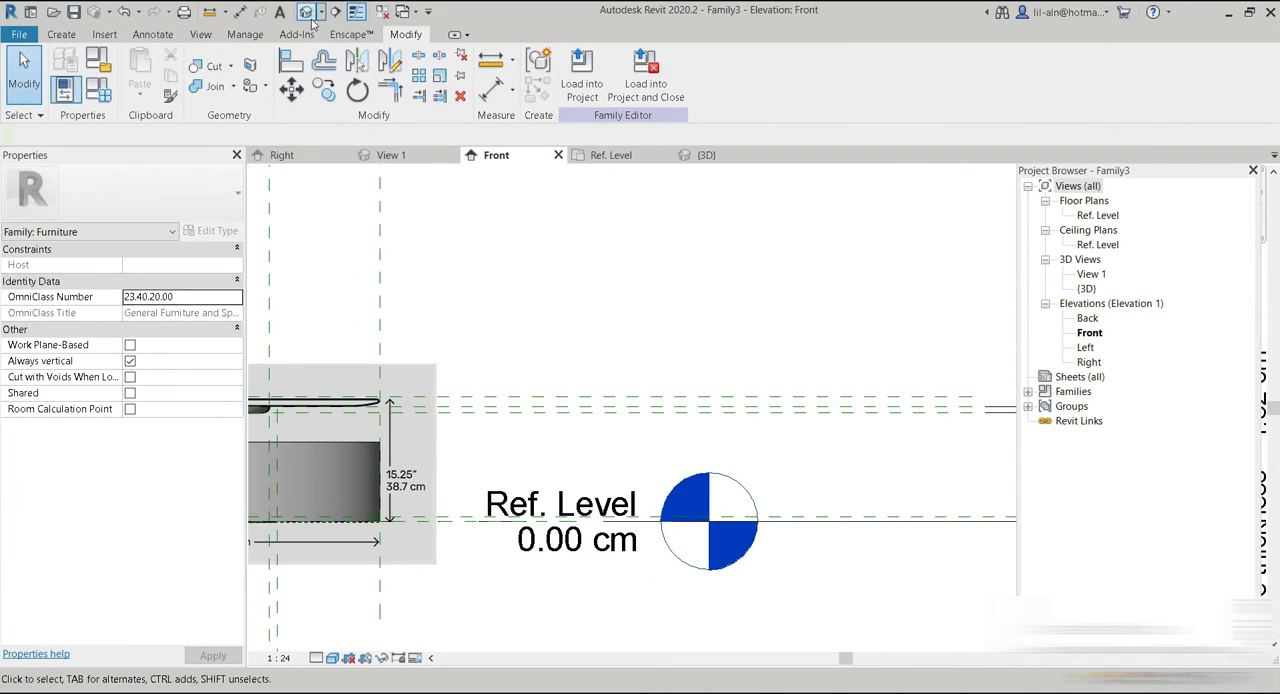
Dimension the distance between the new uppermost reference plane and the plane at the pedestal's top.
left_click(240, 12)
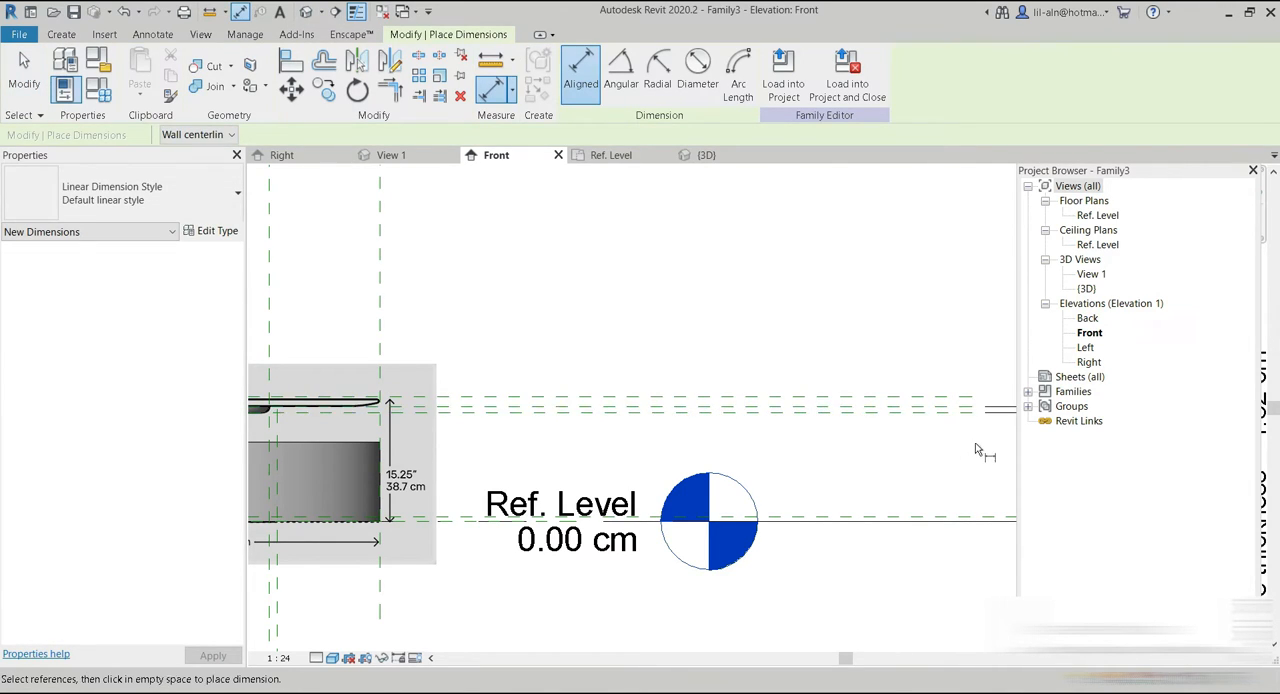
scroll(818, 415, "up", 4)
left_click(815, 413)
left_click(795, 373)
left_click(8, 72)
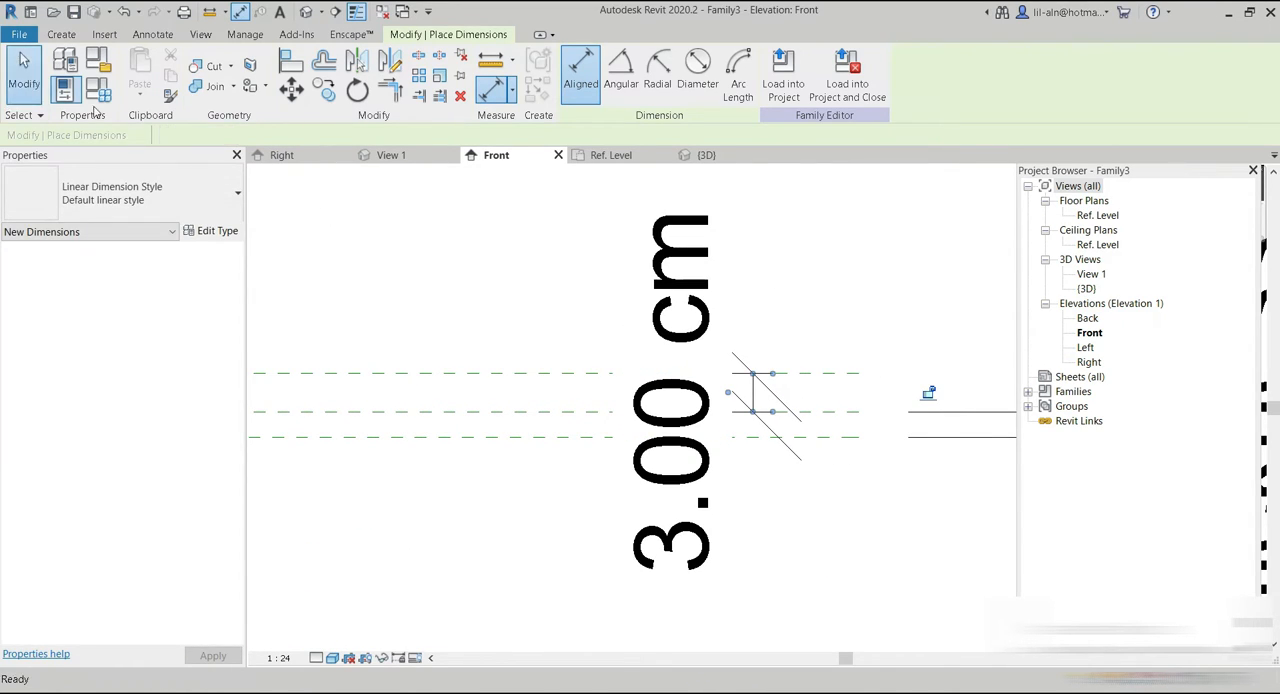
Label the new dimension with an instance family parameter named "top circle thickness".
left_click(680, 260)
left_click(736, 73)
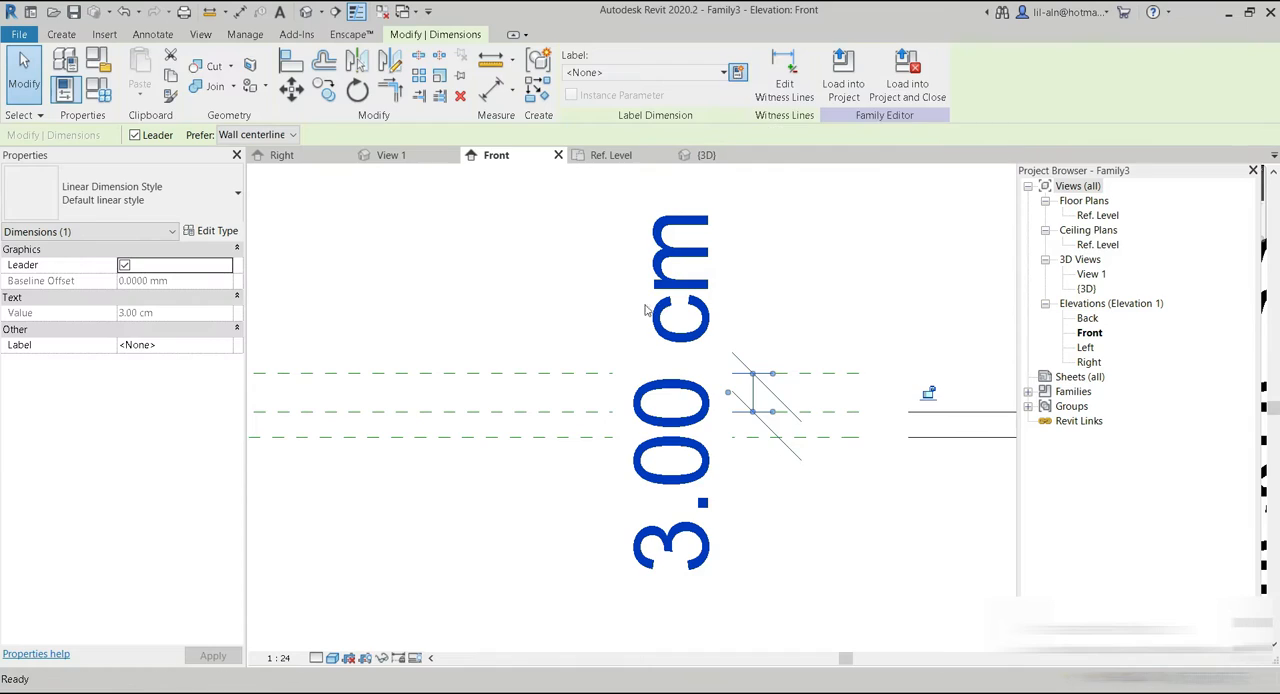
left_click(661, 363)
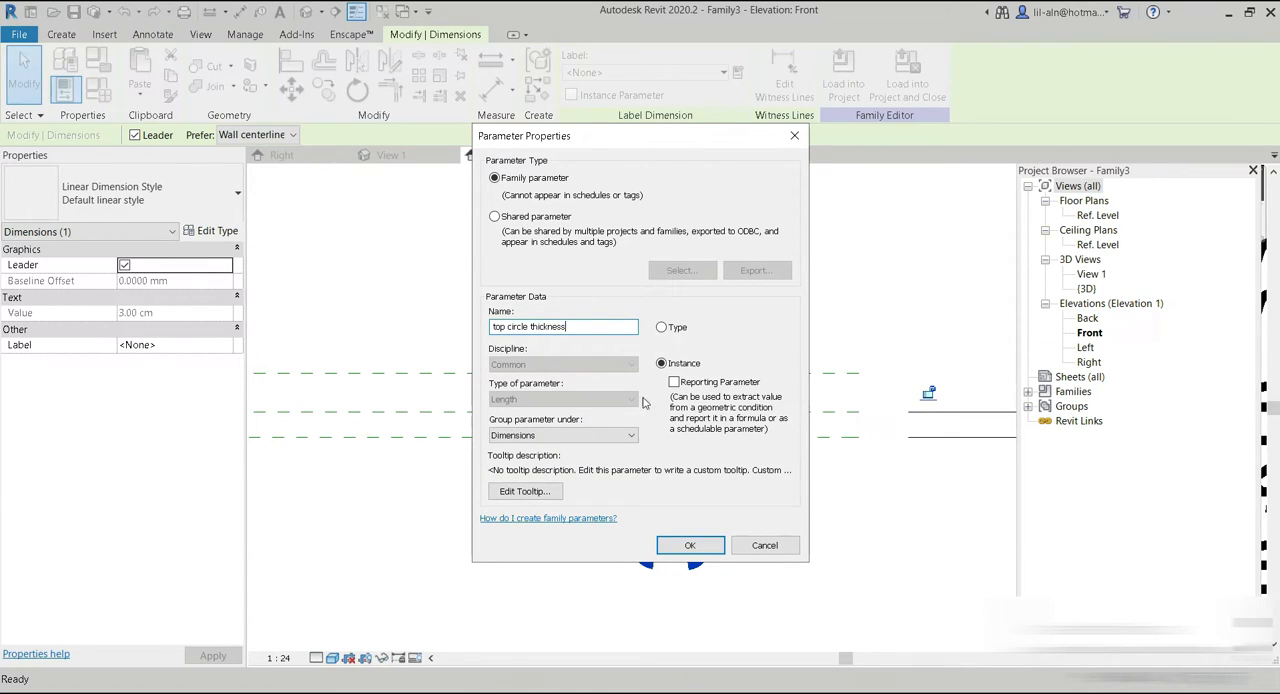
left_click(705, 552)
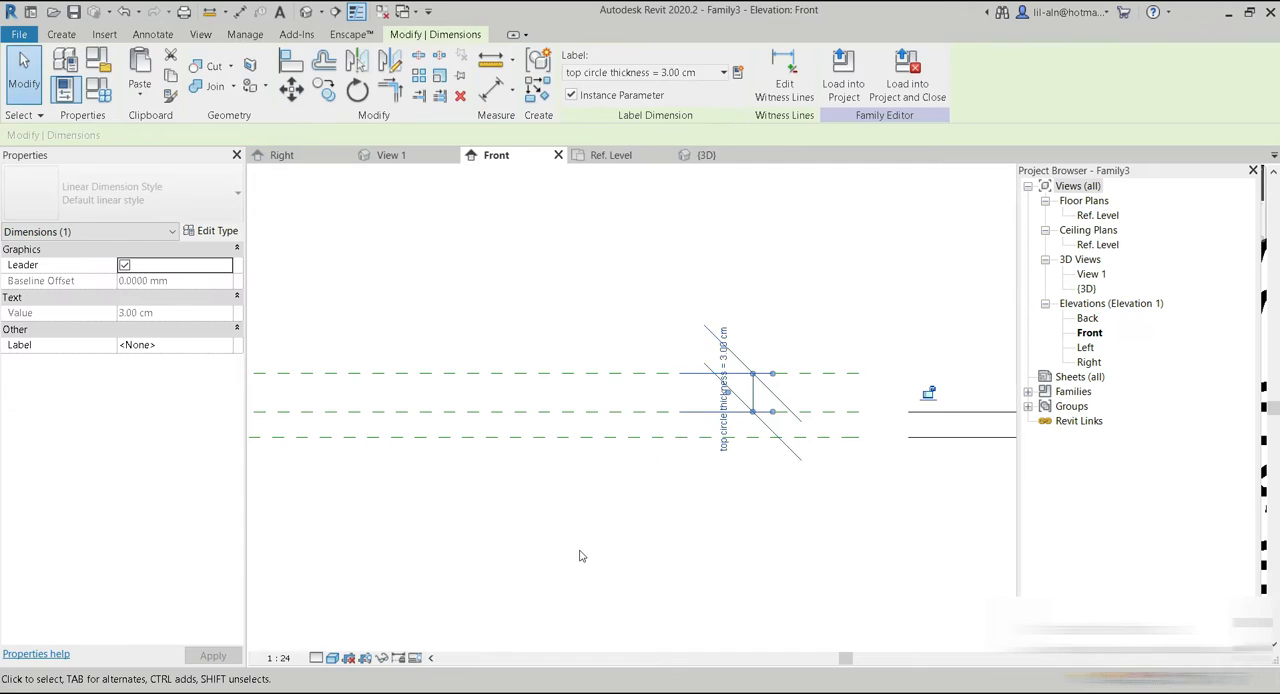
left_click(561, 376)
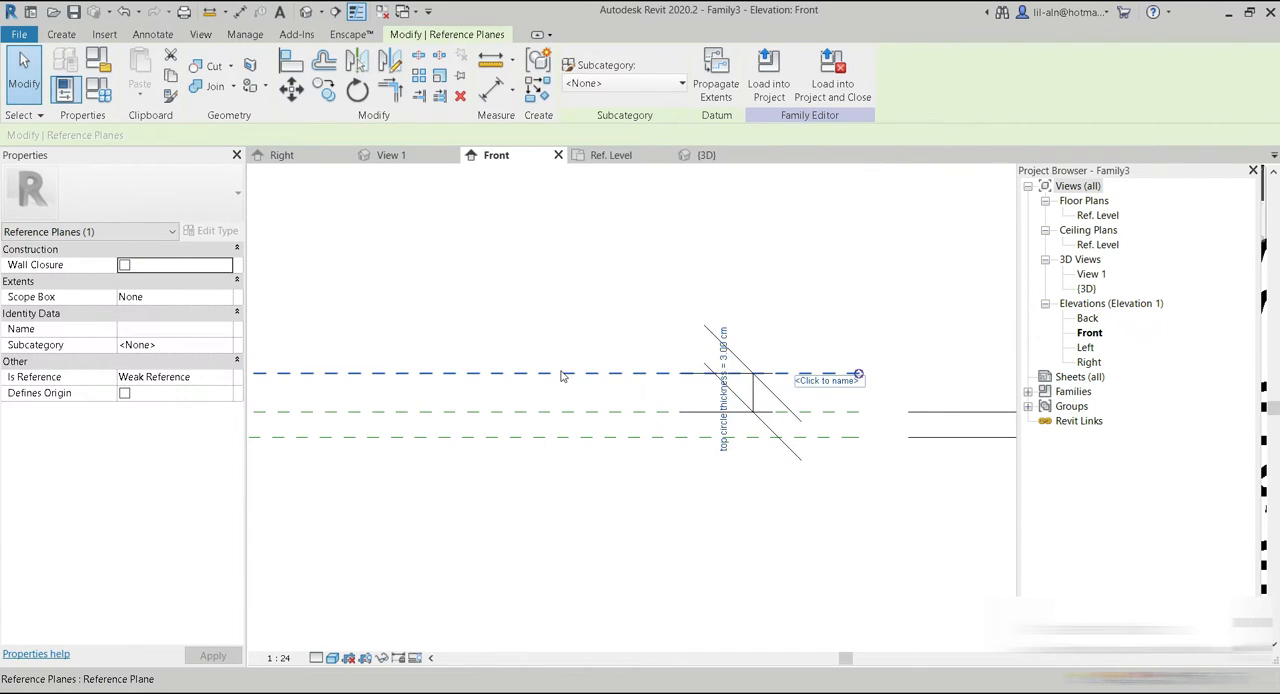
left_click_drag(558, 372, 537, 420)
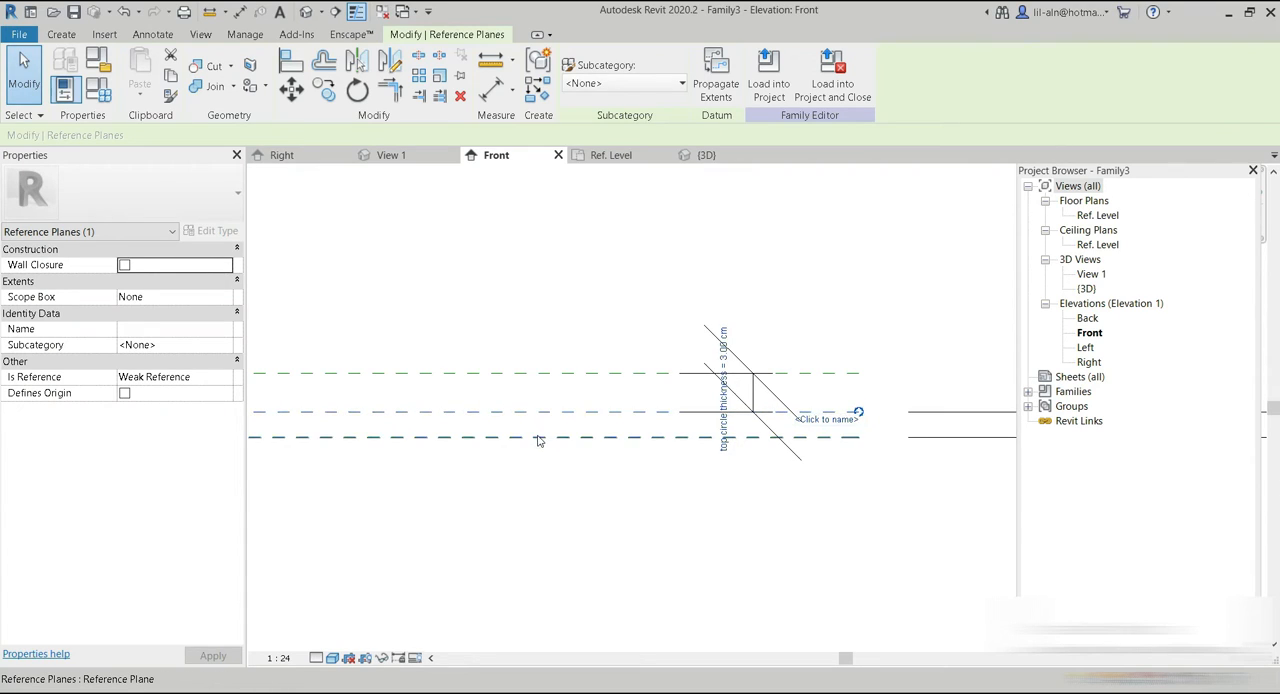
left_click(537, 437)
scroll(535, 461, "down", 8)
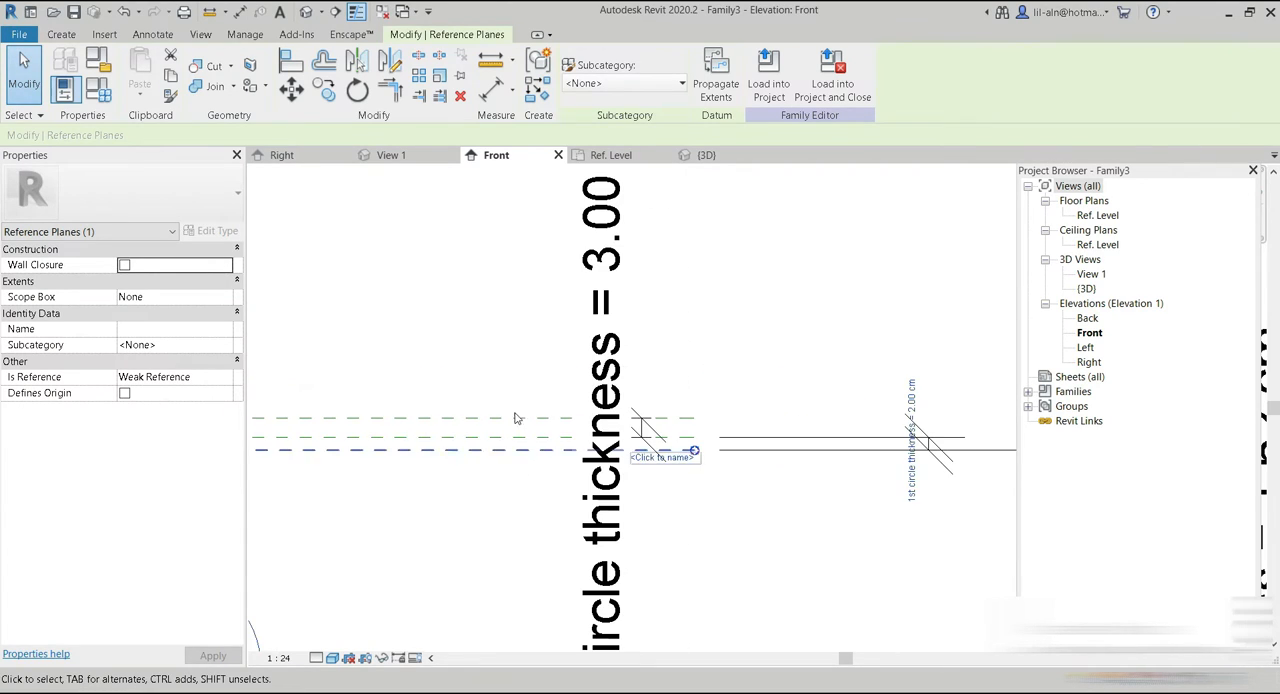
key("Escape")
scroll(733, 364, "down", 2)
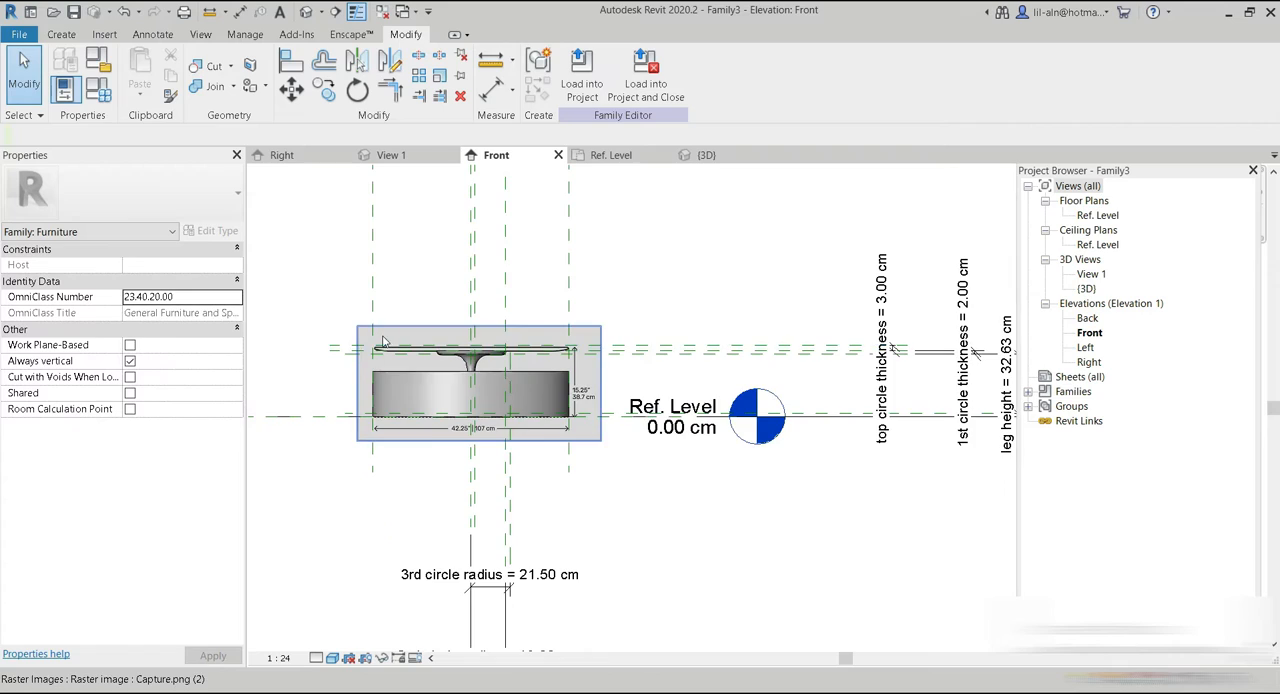
Align the tabletop extrusion's upper face with the uppermost horizontal reference plane.
scroll(420, 367, "up", 4)
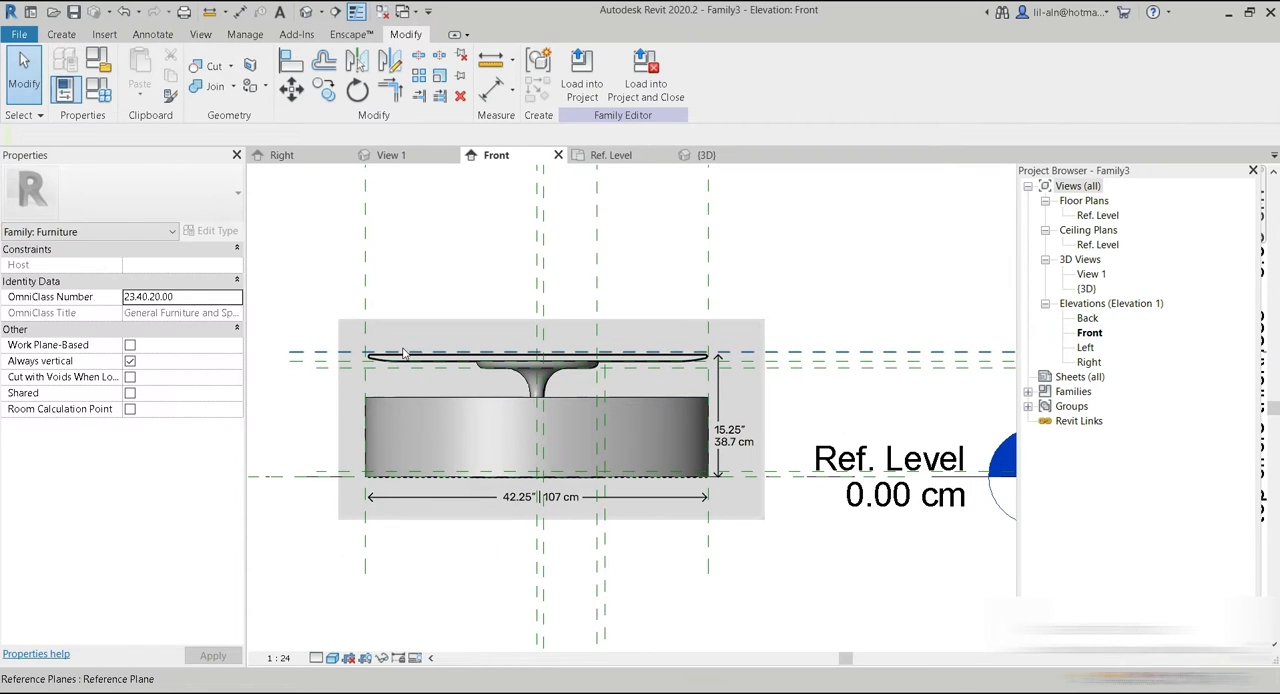
left_click(291, 62)
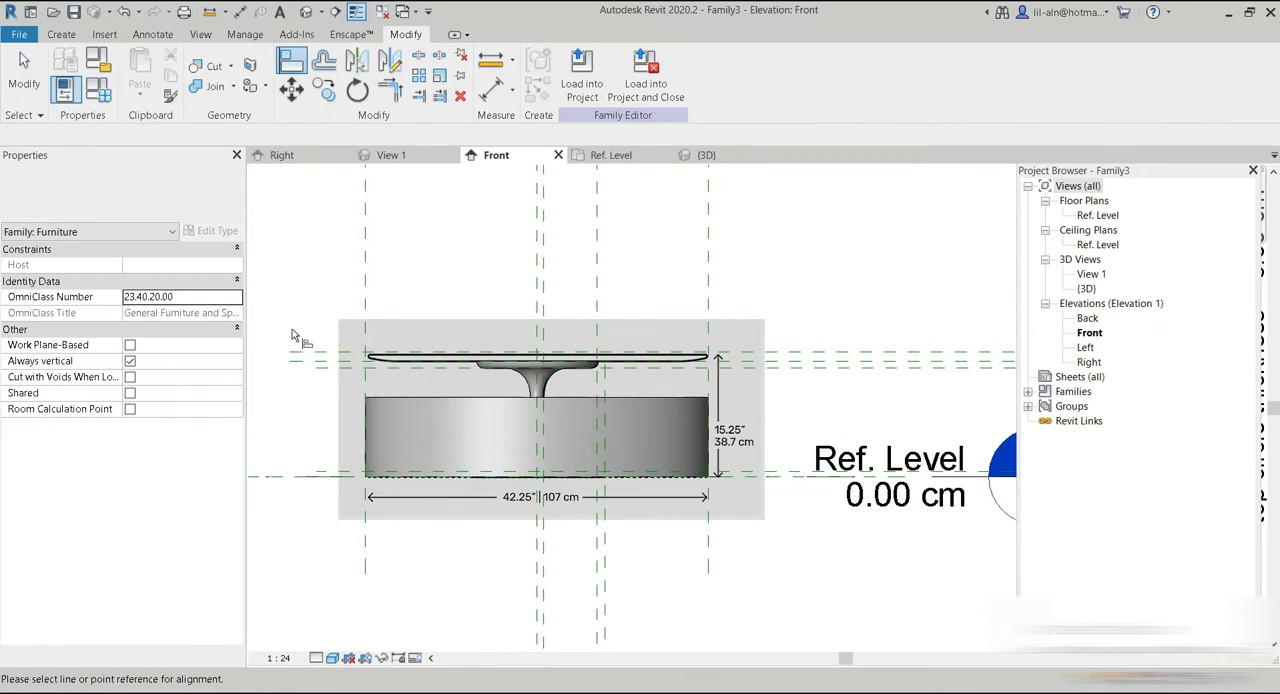
left_click(304, 357)
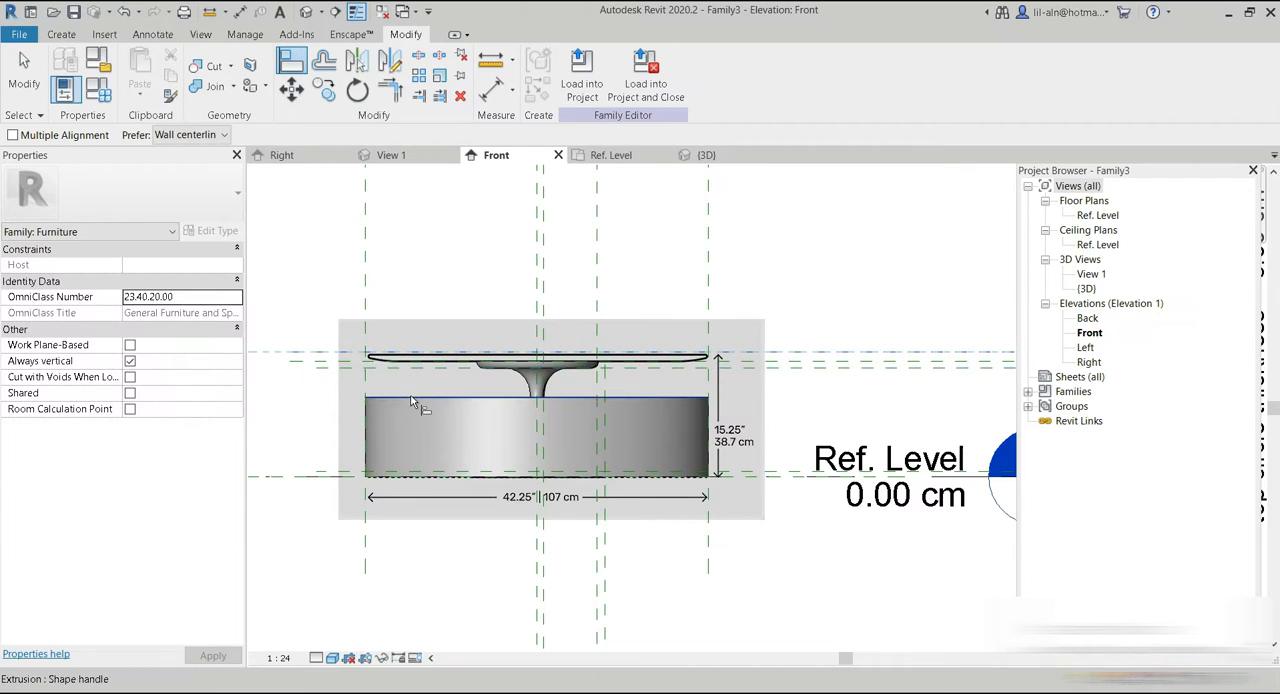
left_click(412, 399)
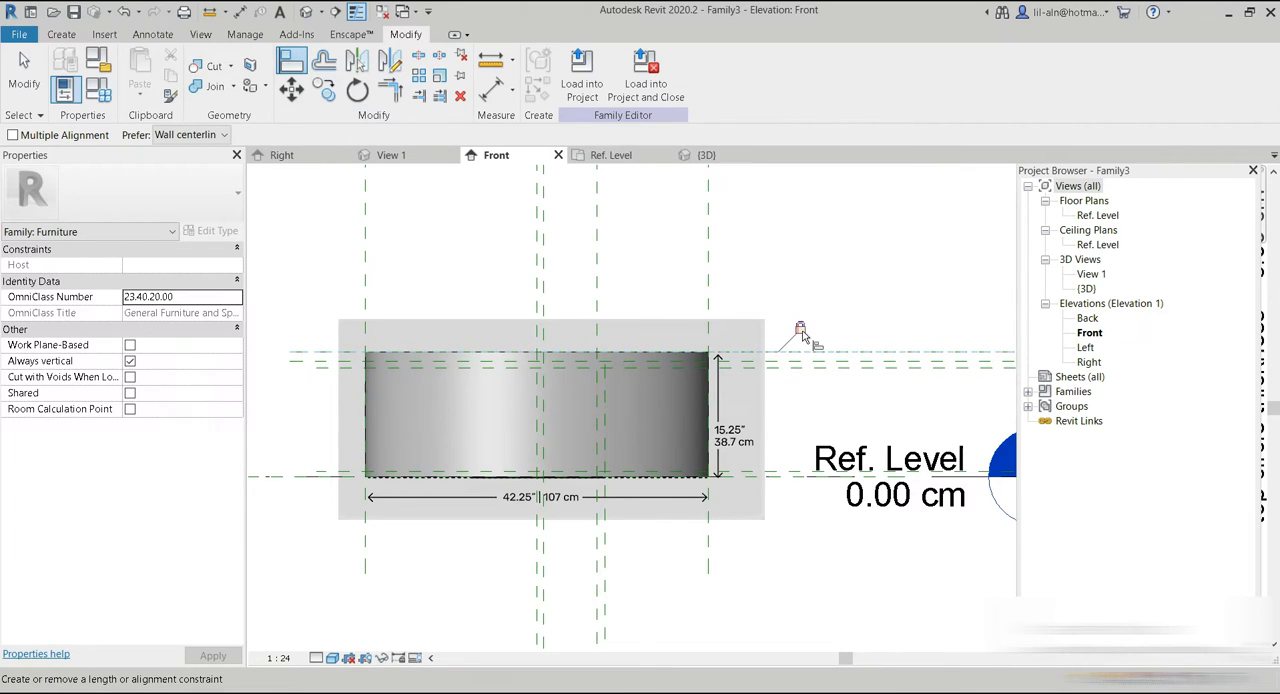
left_click(311, 366)
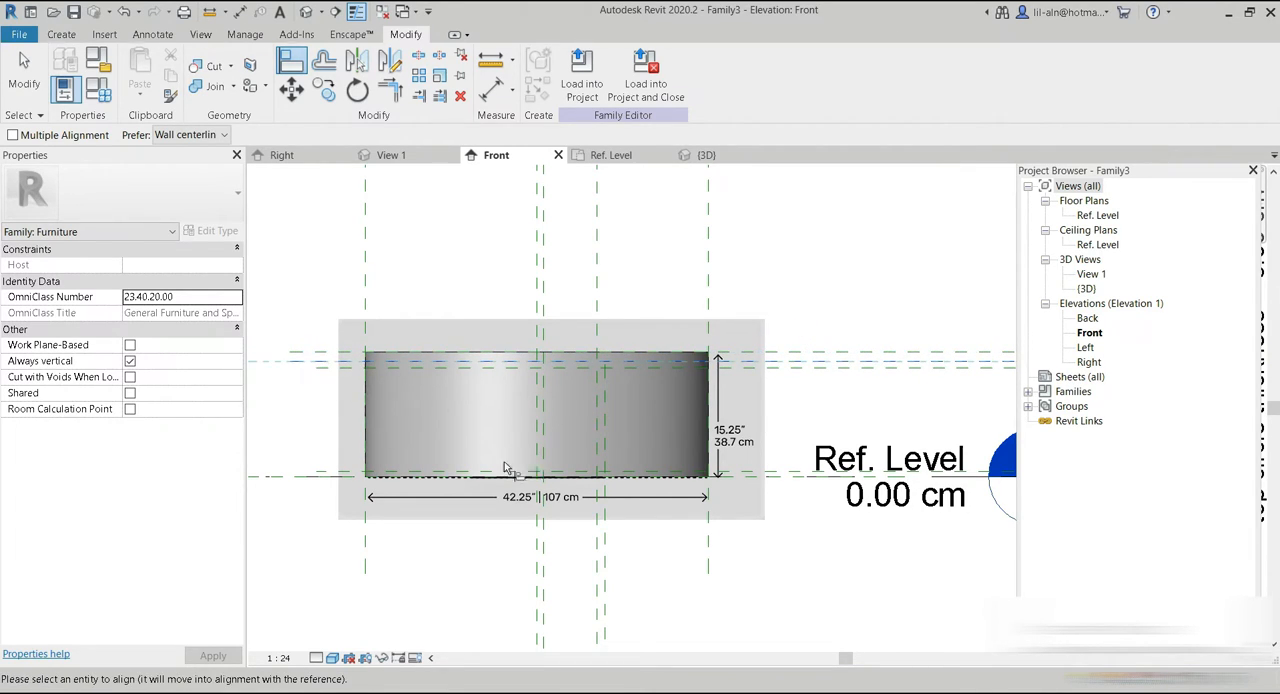
scroll(690, 490, "up", 5)
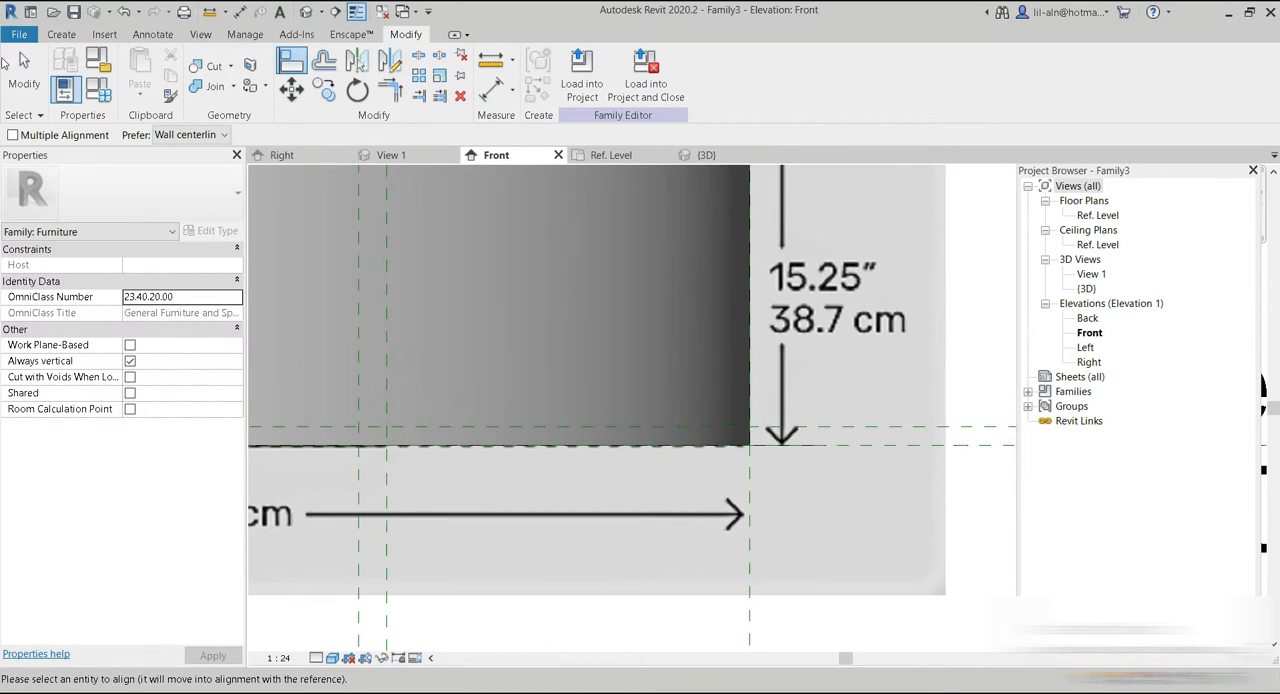
left_click(35, 95)
left_click(750, 363)
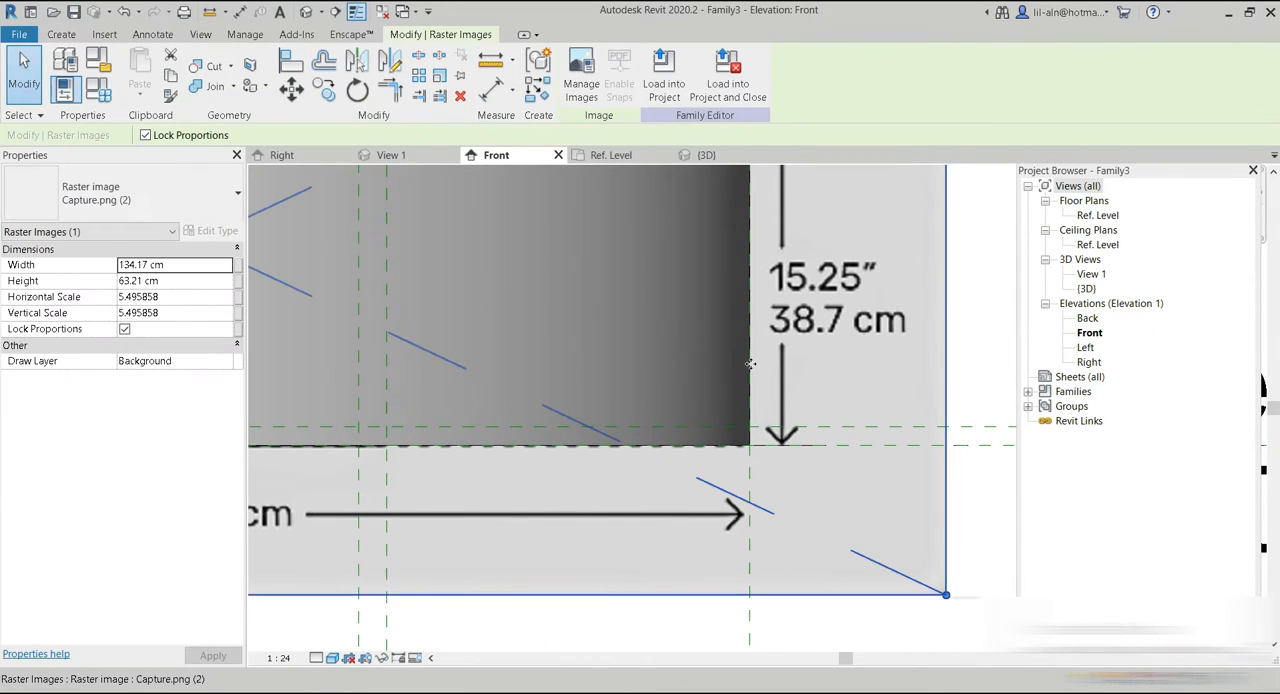
scroll(812, 408, "down", 4)
middle_click_drag(806, 403, 782, 381)
left_click(832, 520)
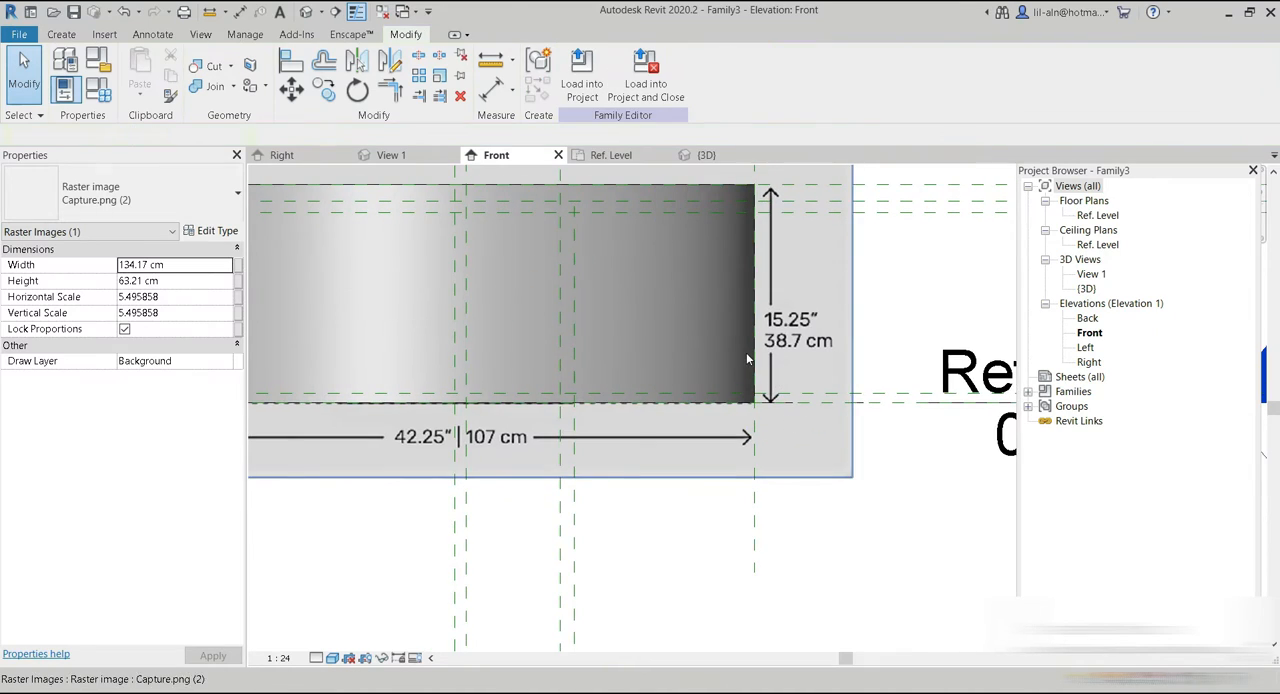
Raise the tabletop extrusion's underside off the reference level and align it with the plane at the pedestal's top.
left_click(508, 382)
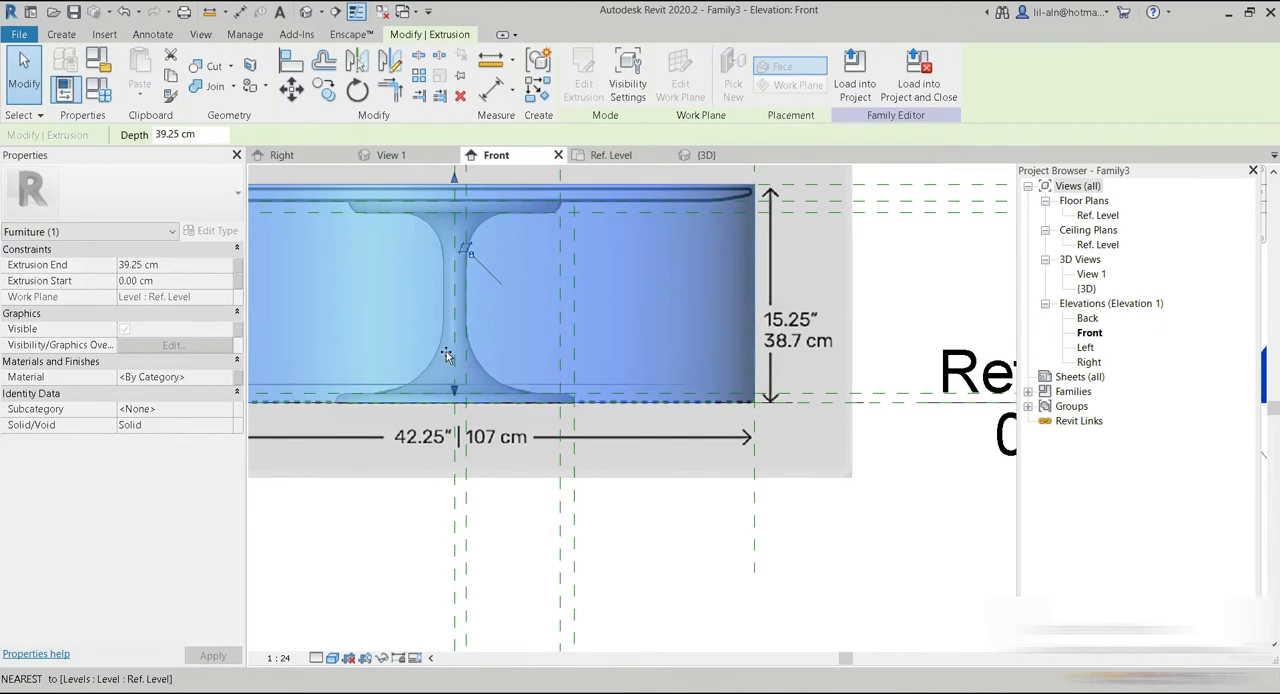
middle_click_drag(447, 322, 737, 434)
key("Escape")
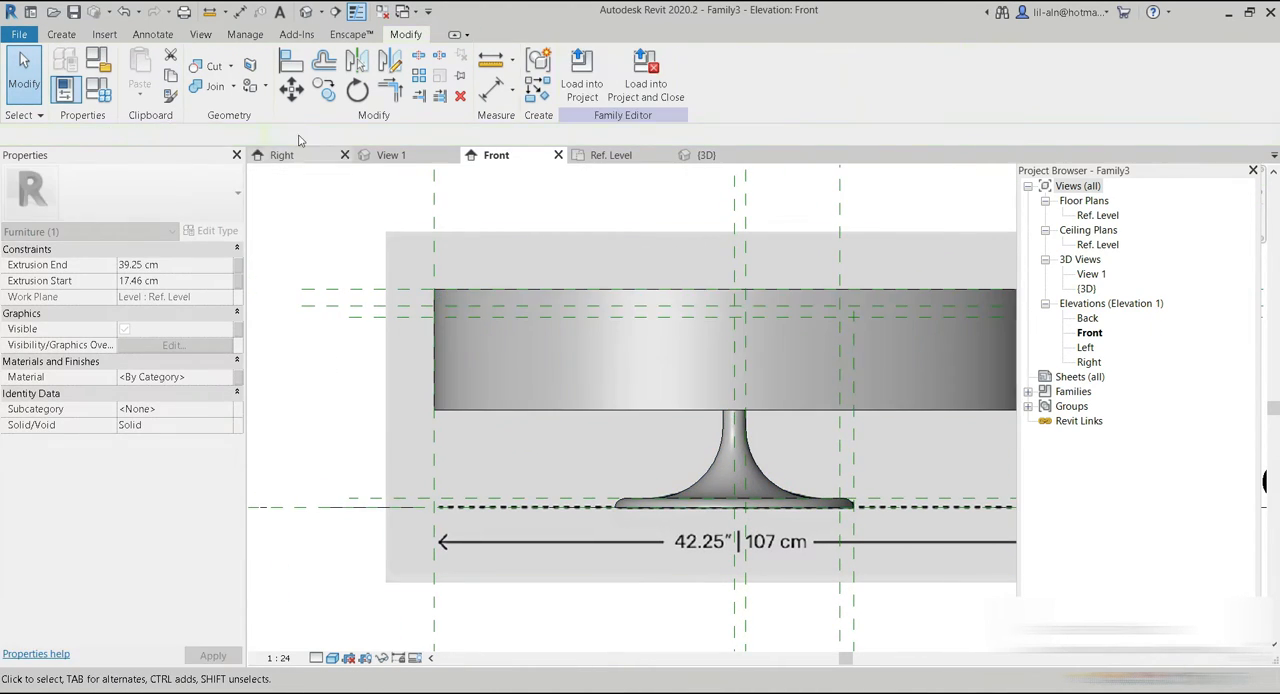
left_click(338, 306)
left_click(506, 410)
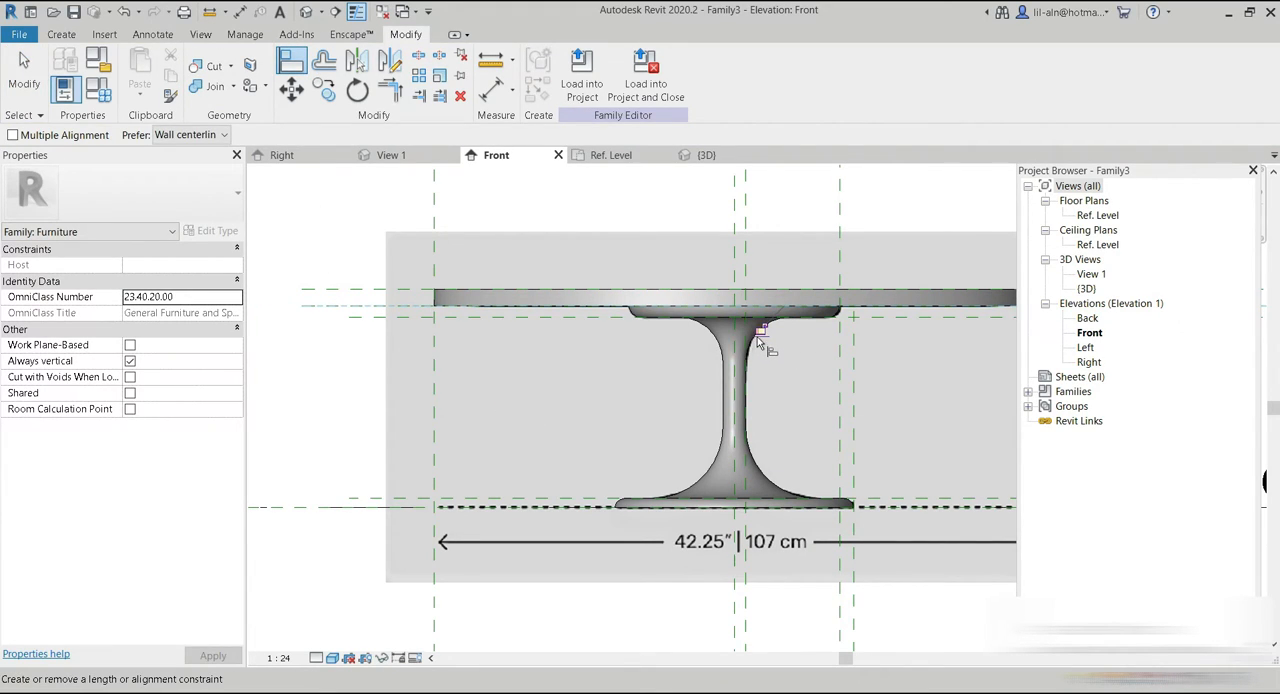
middle_click_drag(806, 394, 482, 373)
scroll(692, 341, "down", 2)
middle_click_drag(918, 343, 734, 351)
scroll(760, 366, "up", 1)
scroll(616, 353, "down", 2)
scroll(483, 345, "down", 1)
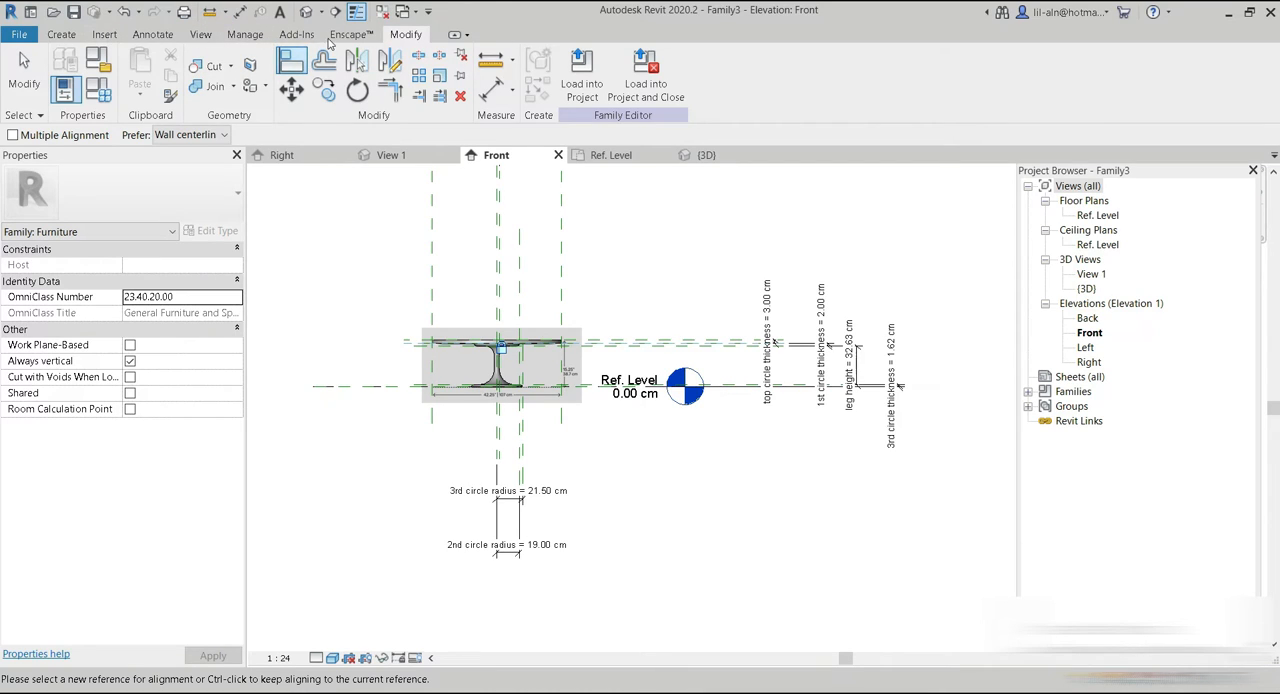
Open the default 3D view and examine the tabletop and pedestal from above, below and the side.
left_click(305, 12)
scroll(500, 307, "down", 2)
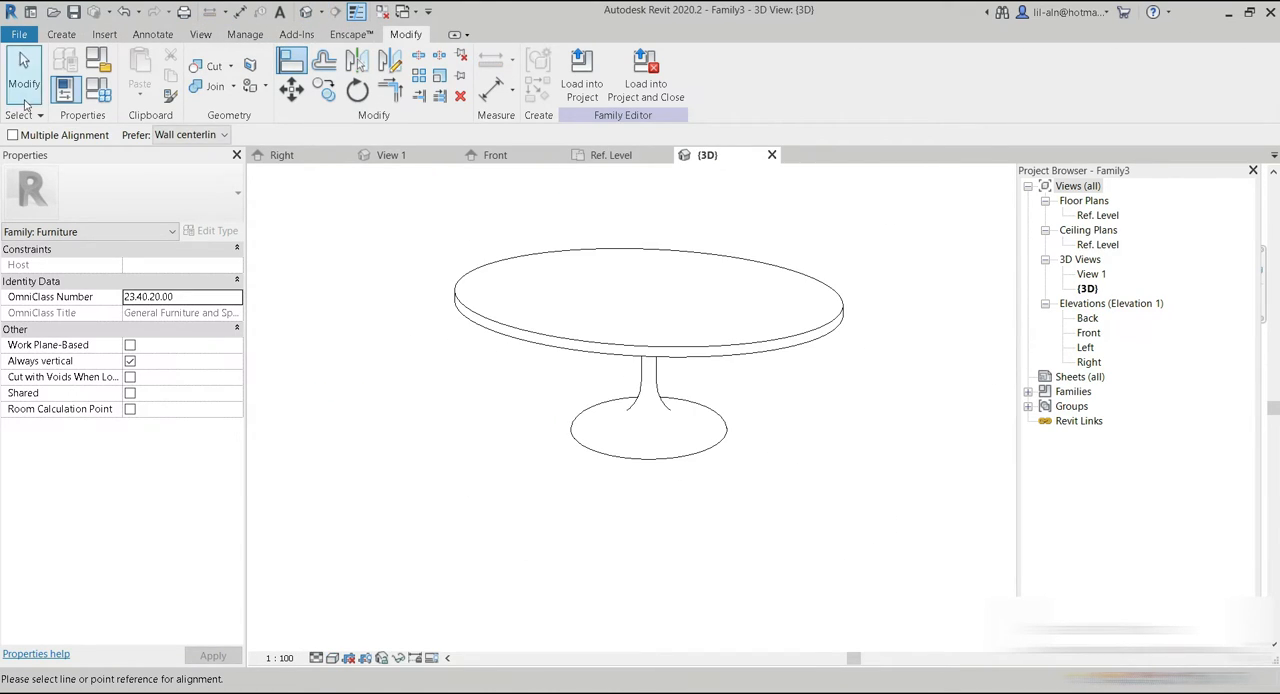
left_click(24, 70)
mouse_move(759, 476)
middle_mouse_down("shift")
mouse_move(791, 386)
mouse_move(769, 340)
mouse_move(760, 397)
mouse_move(811, 320)
mouse_move(763, 530)
mouse_move(762, 460)
middle_mouse_up("shift")
scroll(726, 311, "up", 3)
middle_click_drag(762, 460, 772, 256)
middle_click_drag(772, 256, 815, 383, "shift")
middle_click_drag(815, 383, 782, 516)
scroll(742, 479, "down", 2)
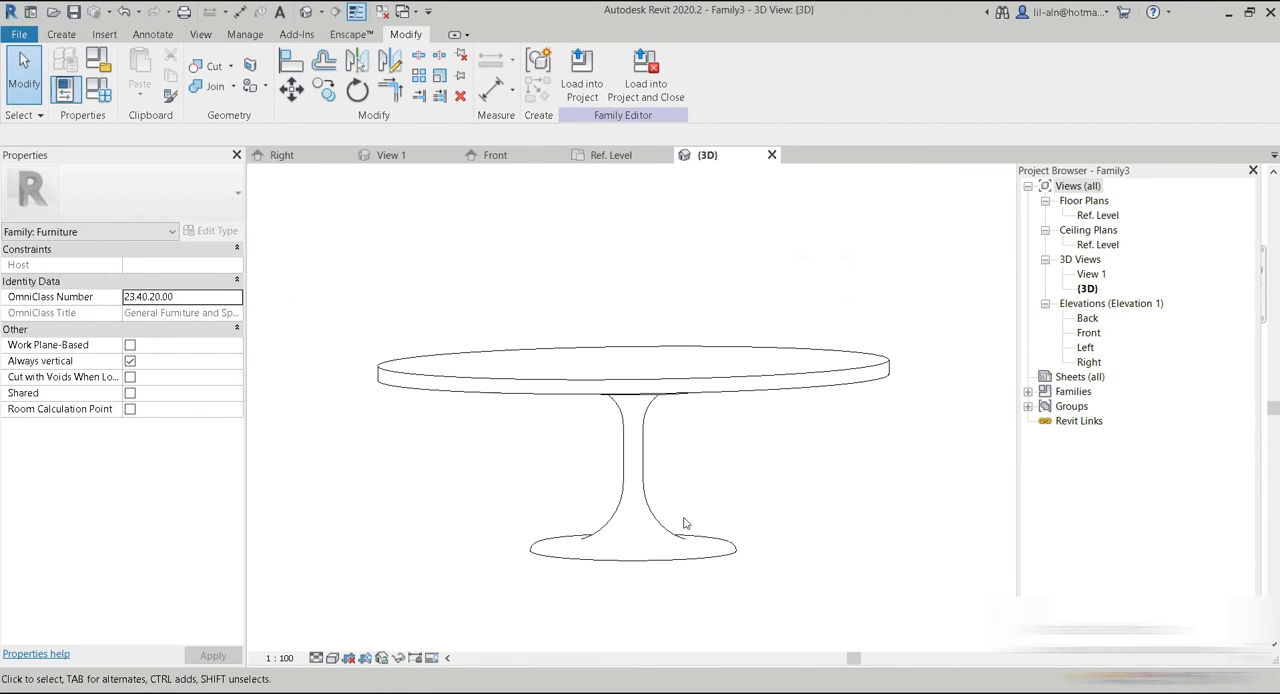
Change the 3D view's visual style and switch to Photos to view the reference picture Sarinen low coffee table.jpg.
left_click(334, 658)
left_click(356, 624)
mouse_move(709, 509)
middle_mouse_down("shift")
mouse_move(857, 417)
mouse_move(629, 571)
mouse_move(629, 421)
mouse_move(689, 606)
mouse_move(700, 563)
mouse_move(737, 531)
mouse_move(875, 645)
middle_mouse_up("shift")
left_click(924, 692)
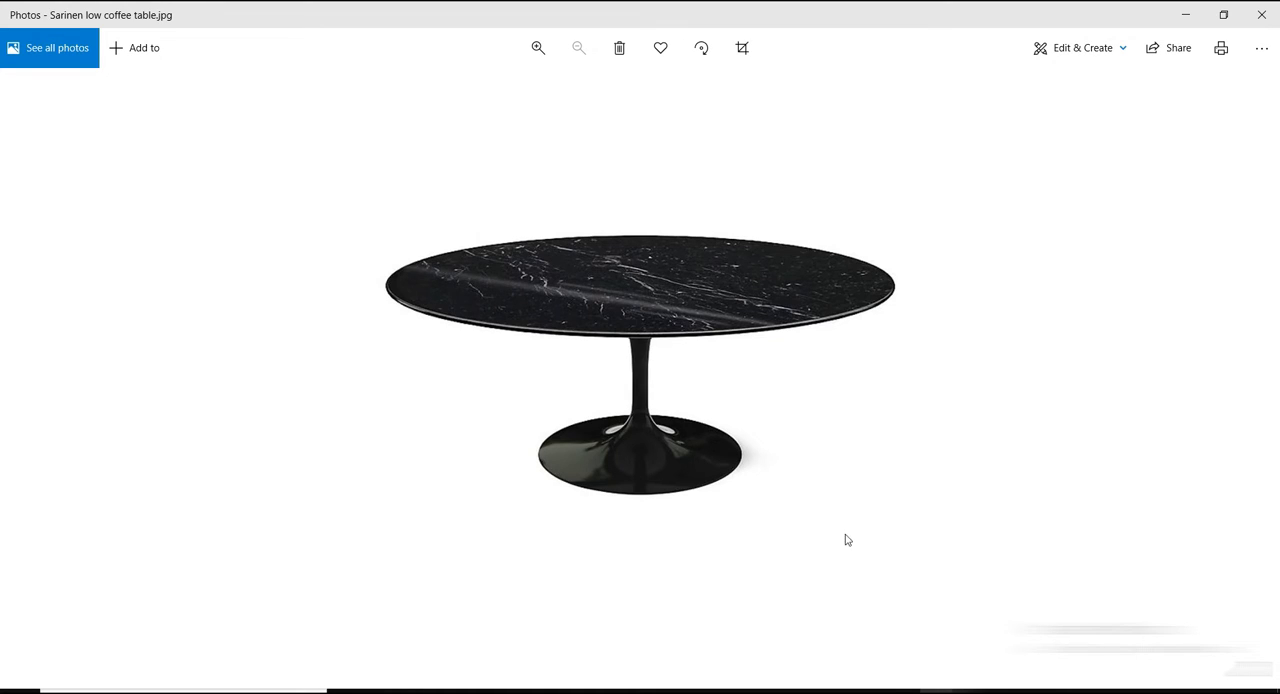
Compare the shaded 3D table model with the enlarged tabletop edge in the Photos reference picture, and return to Revit.
left_click(829, 691)
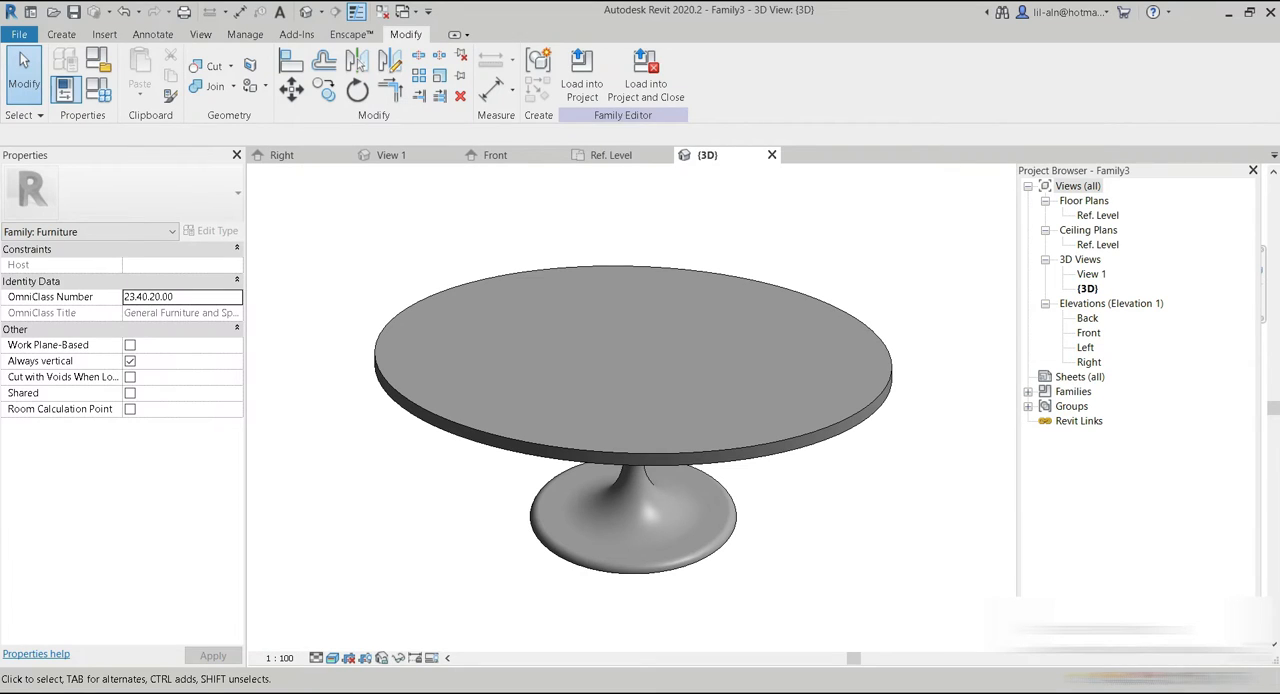
left_click(924, 692)
scroll(747, 299, "up", 3)
scroll(738, 344, "down", 4, "ctrl")
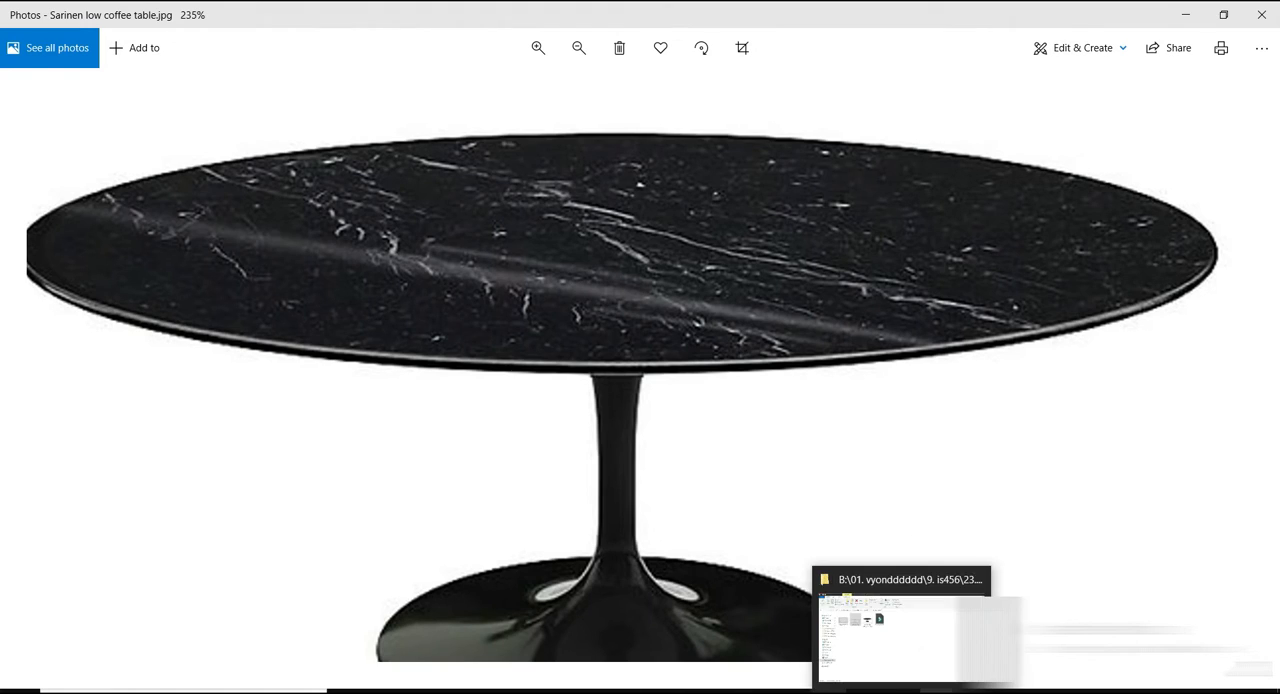
left_click(889, 690)
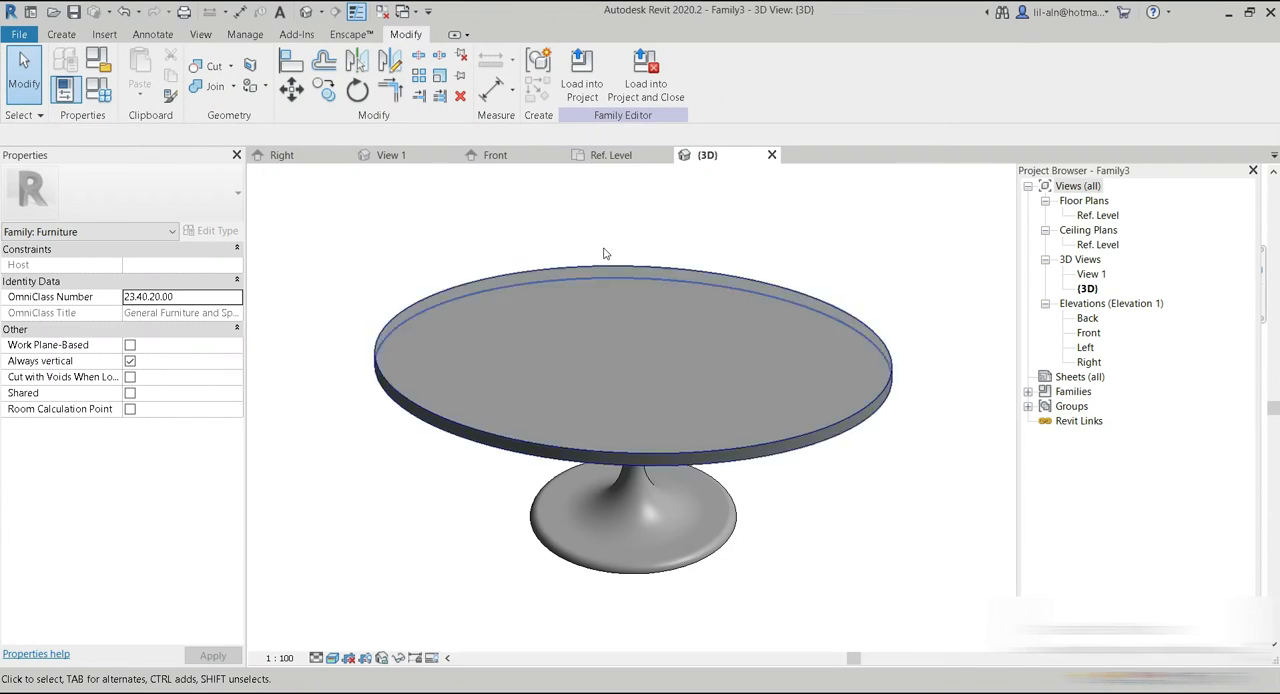
In the Front elevation, locate the tabletop's thickness dimension and set the top circle thickness parameter to 2.00 cm.
left_click(522, 158)
scroll(672, 338, "up", 5)
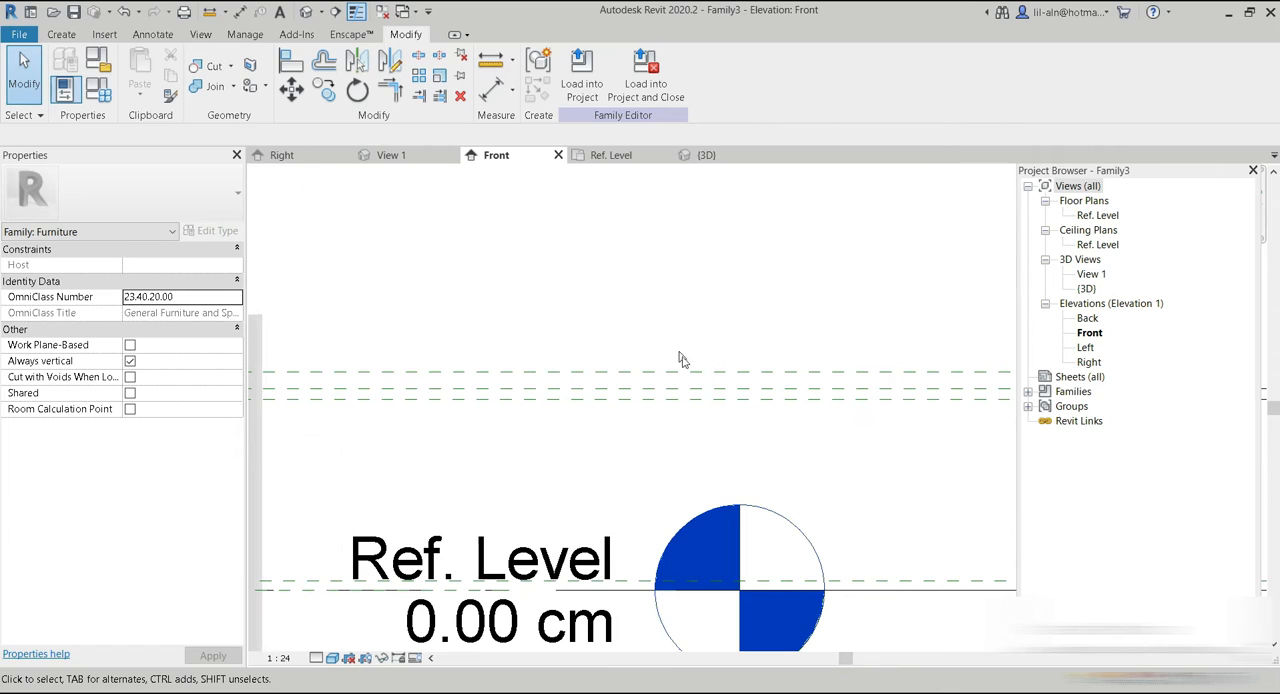
left_click(692, 375)
left_click(704, 345)
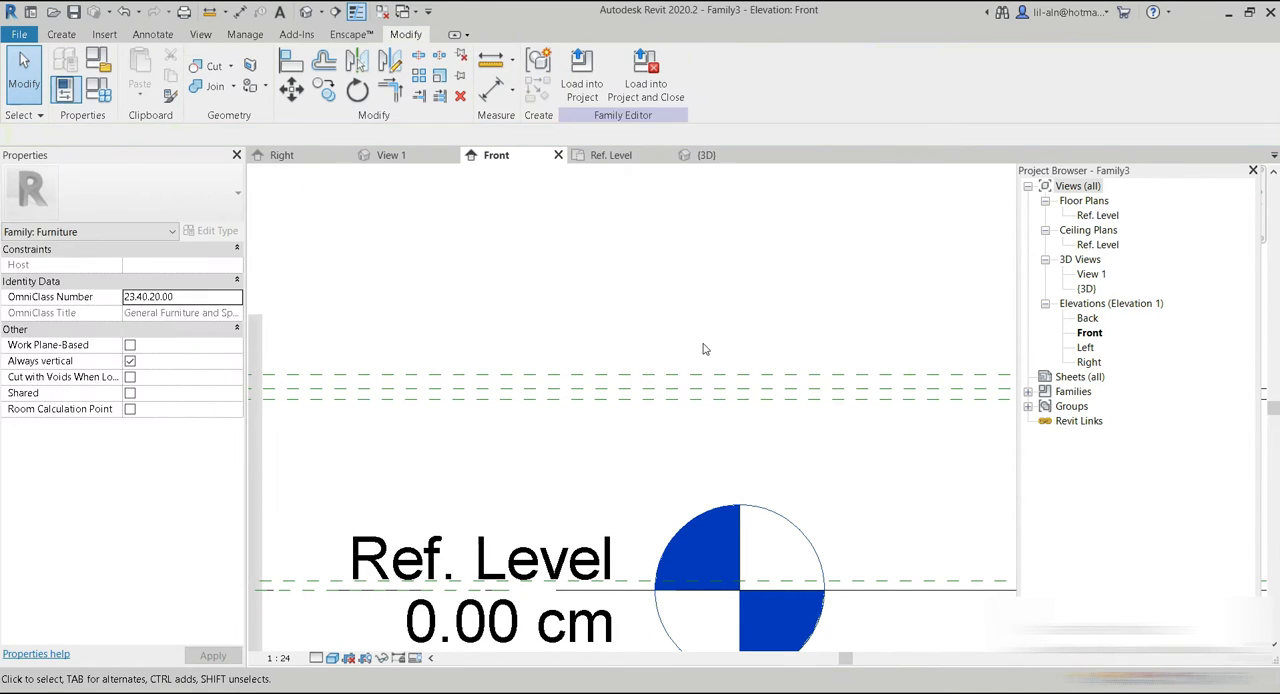
middle_click_drag(706, 349, 476, 336)
scroll(917, 271, "down", 3)
scroll(636, 301, "down", 1)
middle_click_drag(659, 308, 891, 329)
middle_click_drag(766, 322, 510, 348)
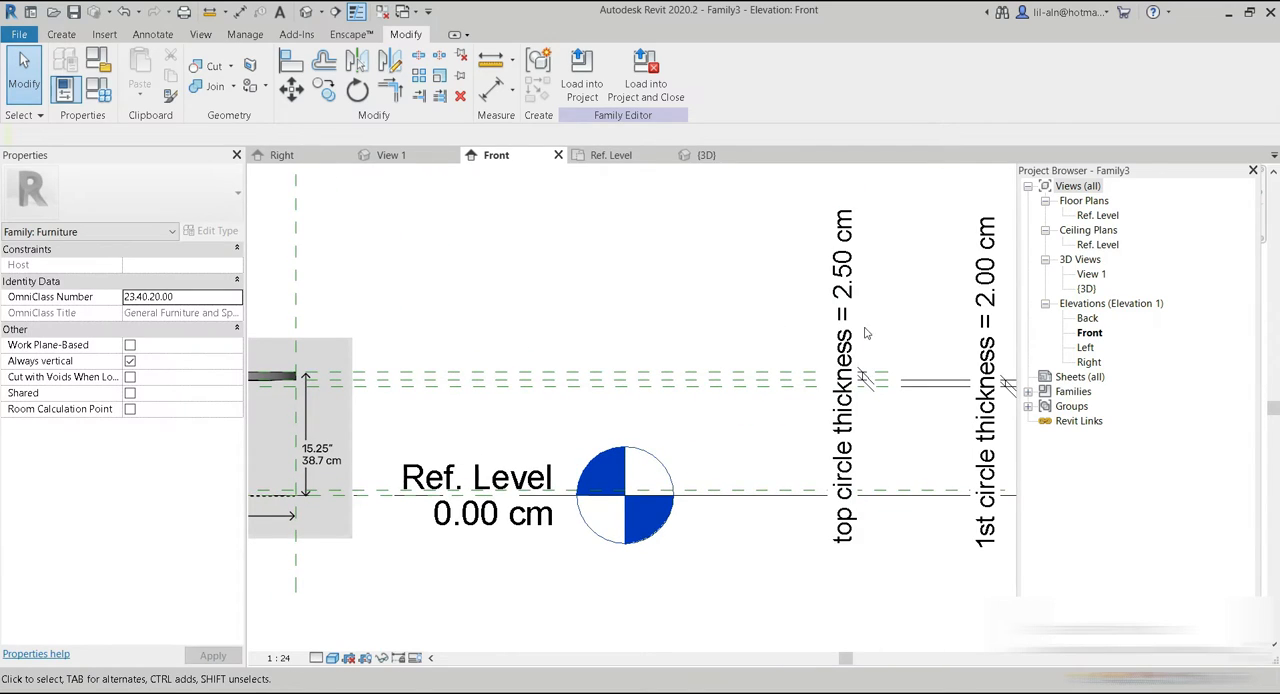
left_click(97, 89)
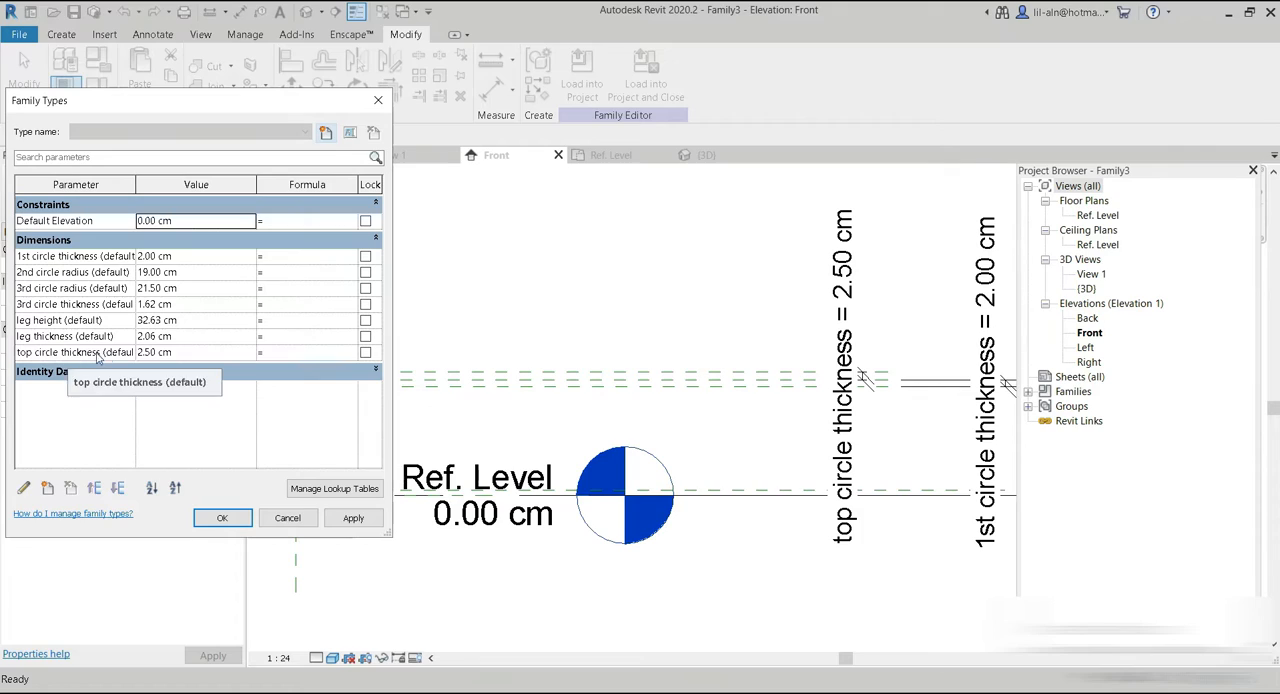
left_click(160, 352)
type("2")
key("Tab")
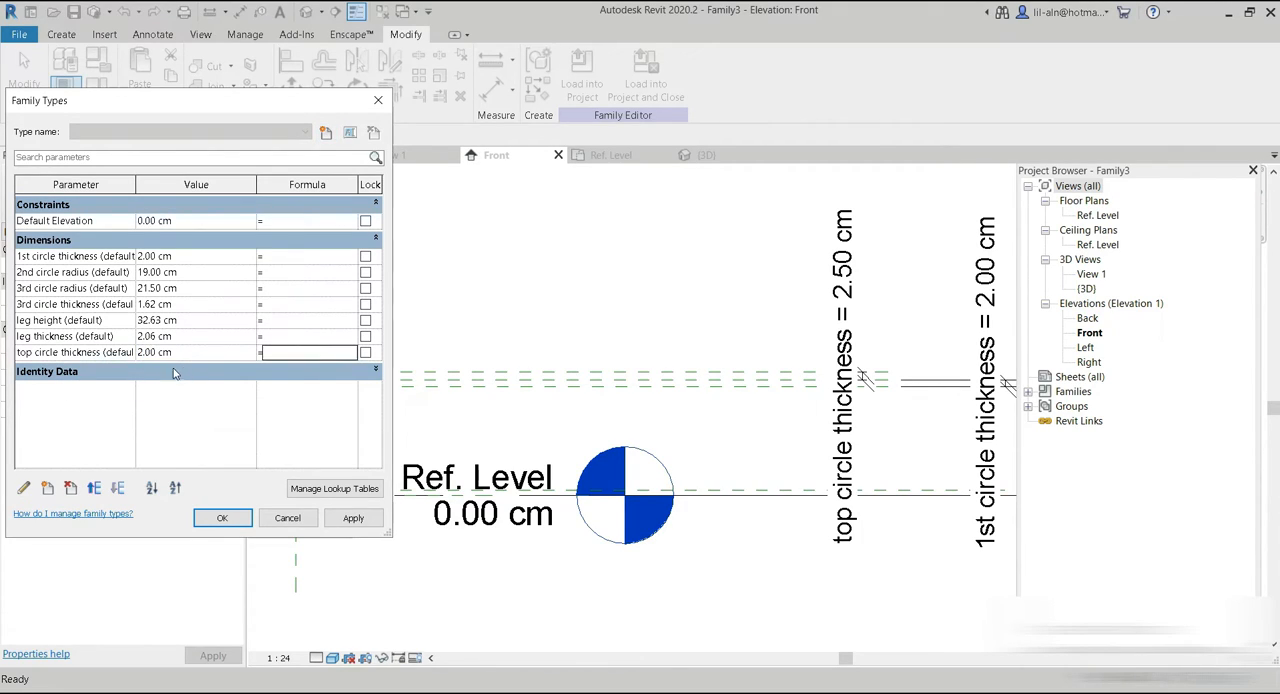
left_click(353, 518)
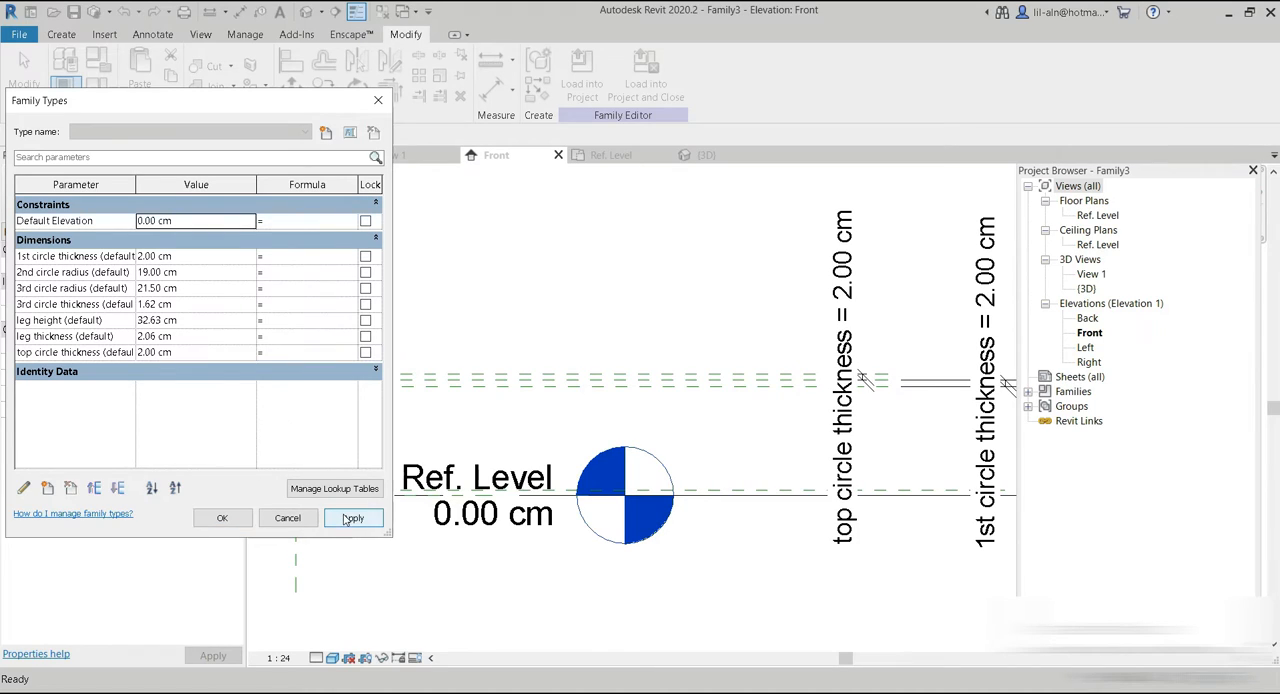
Create two family types named Type 1 and Type 2 glass.
left_click(326, 132)
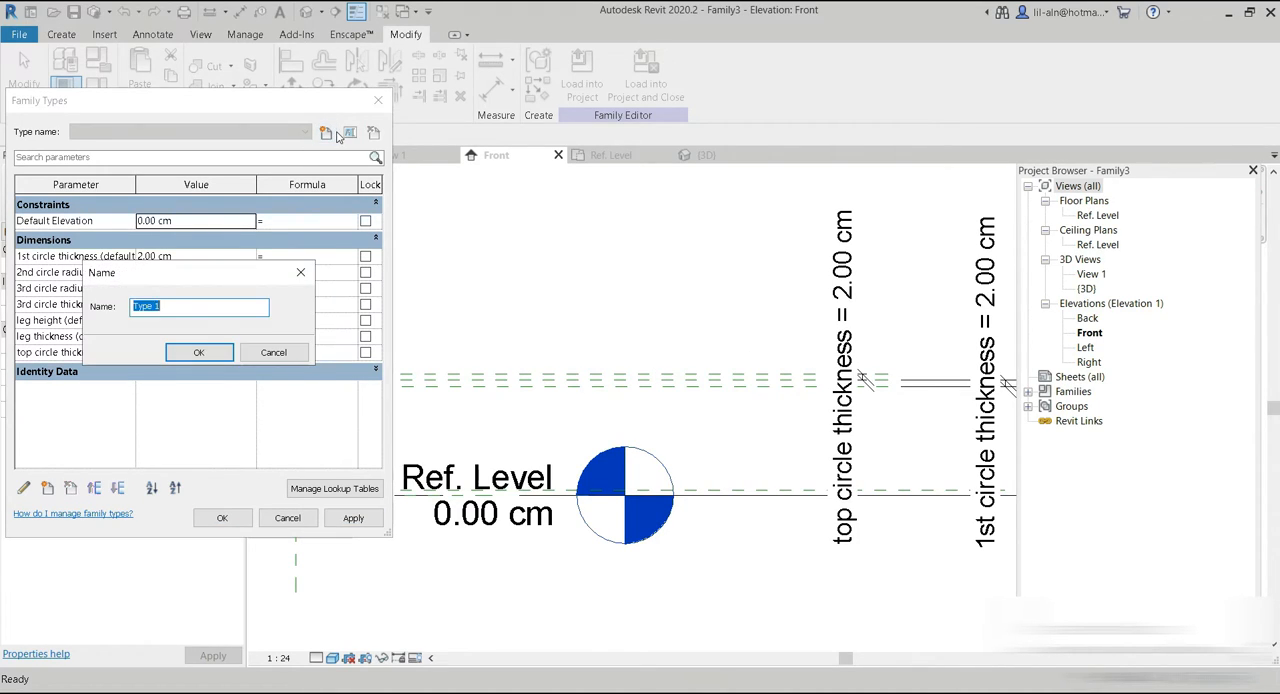
left_click(199, 351)
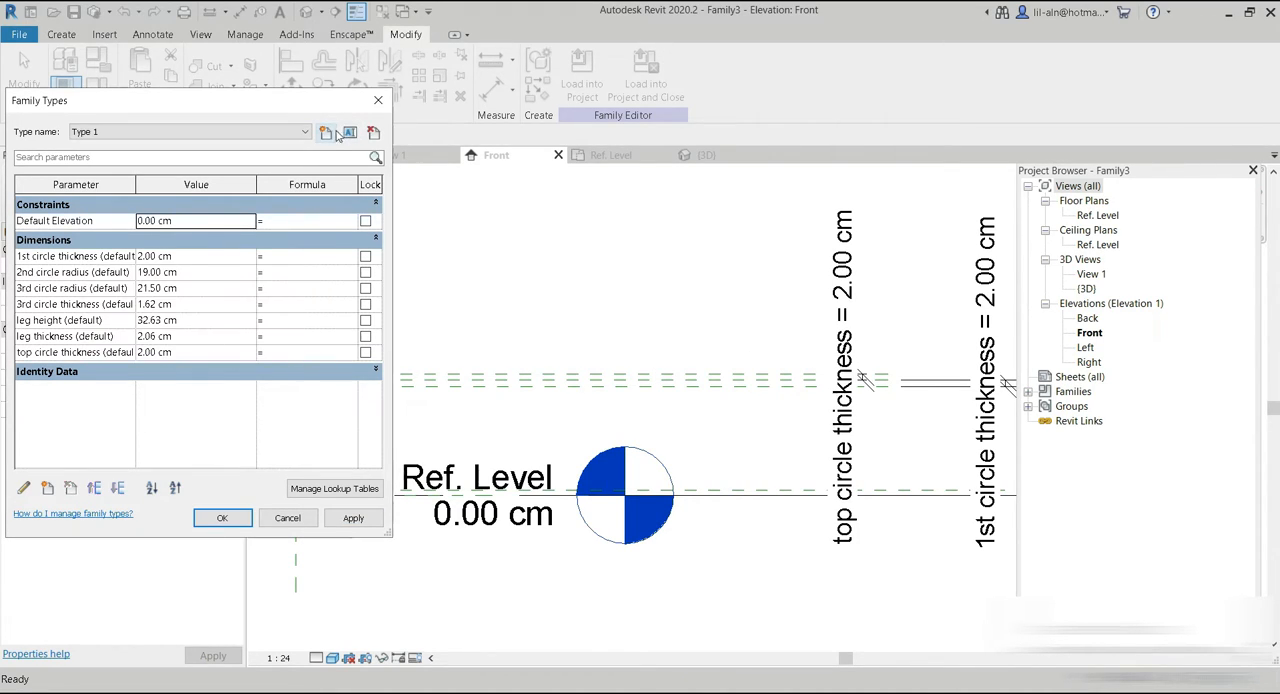
left_click(326, 132)
left_click(175, 310)
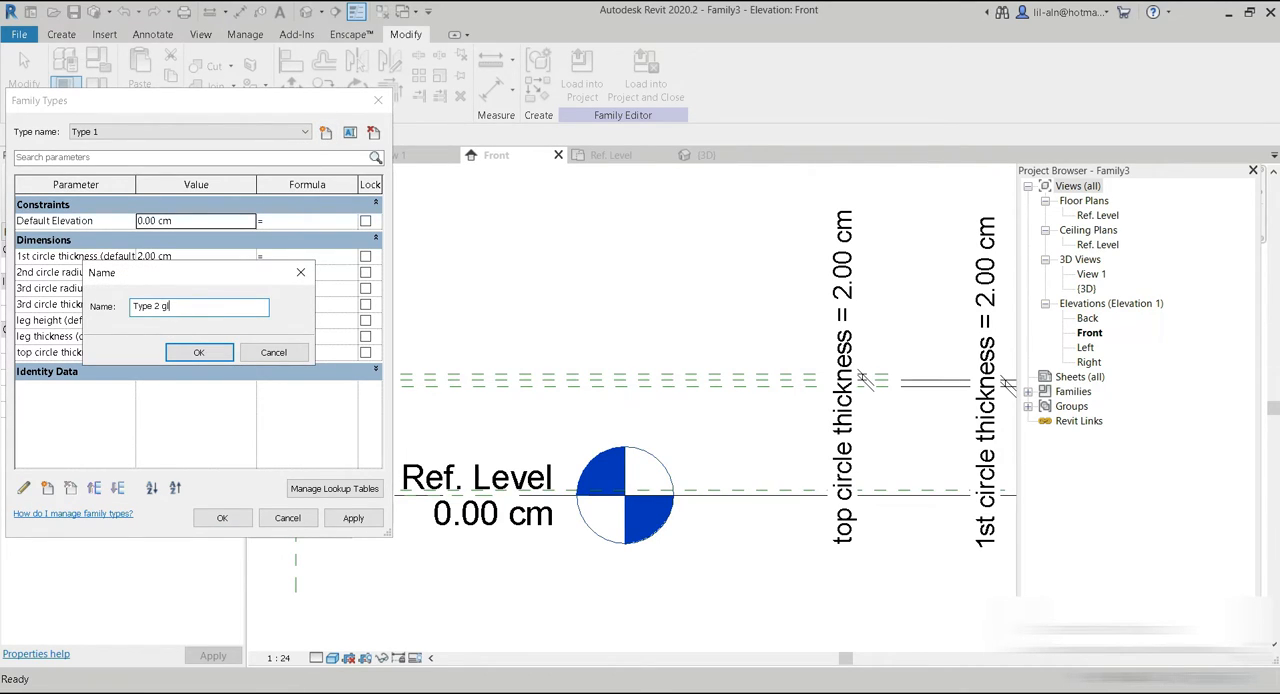
left_click(197, 354)
left_click(222, 517)
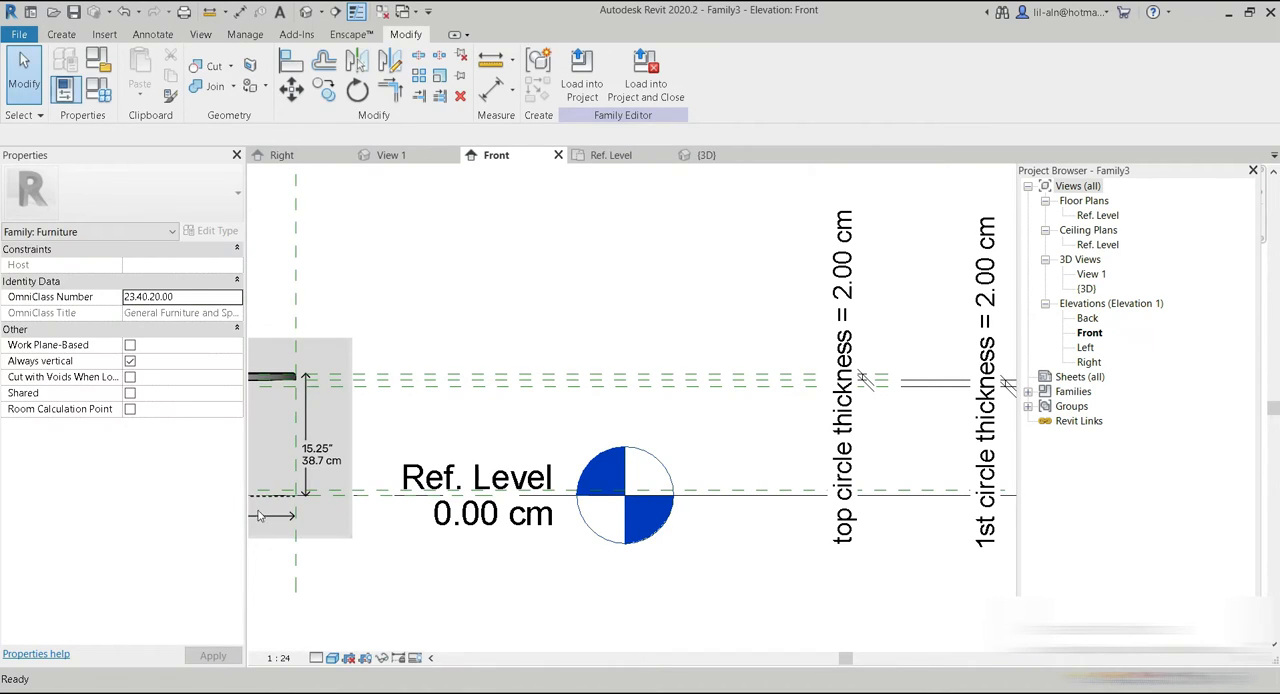
Link the tabletop extrusion's material to a new instance parameter named top table material, grouped under Materials and Finishes.
scroll(548, 398, "down", 3)
scroll(548, 398, "up", 2)
scroll(486, 383, "up", 3)
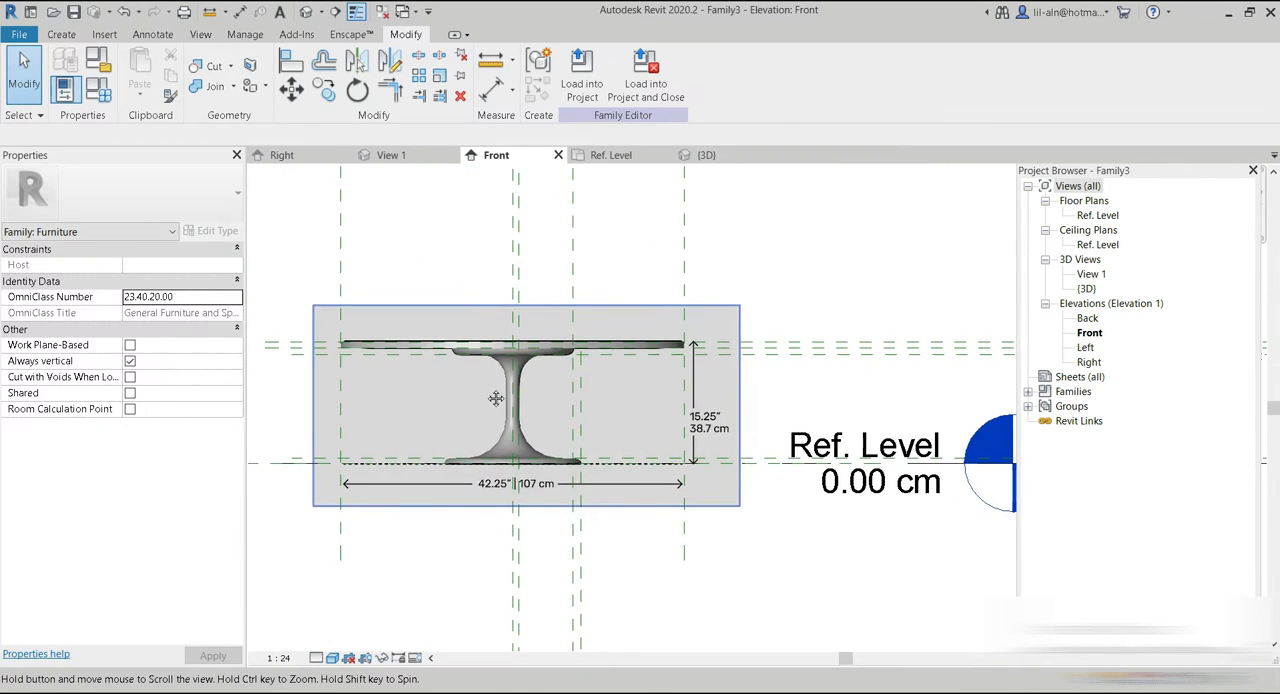
left_click(401, 342)
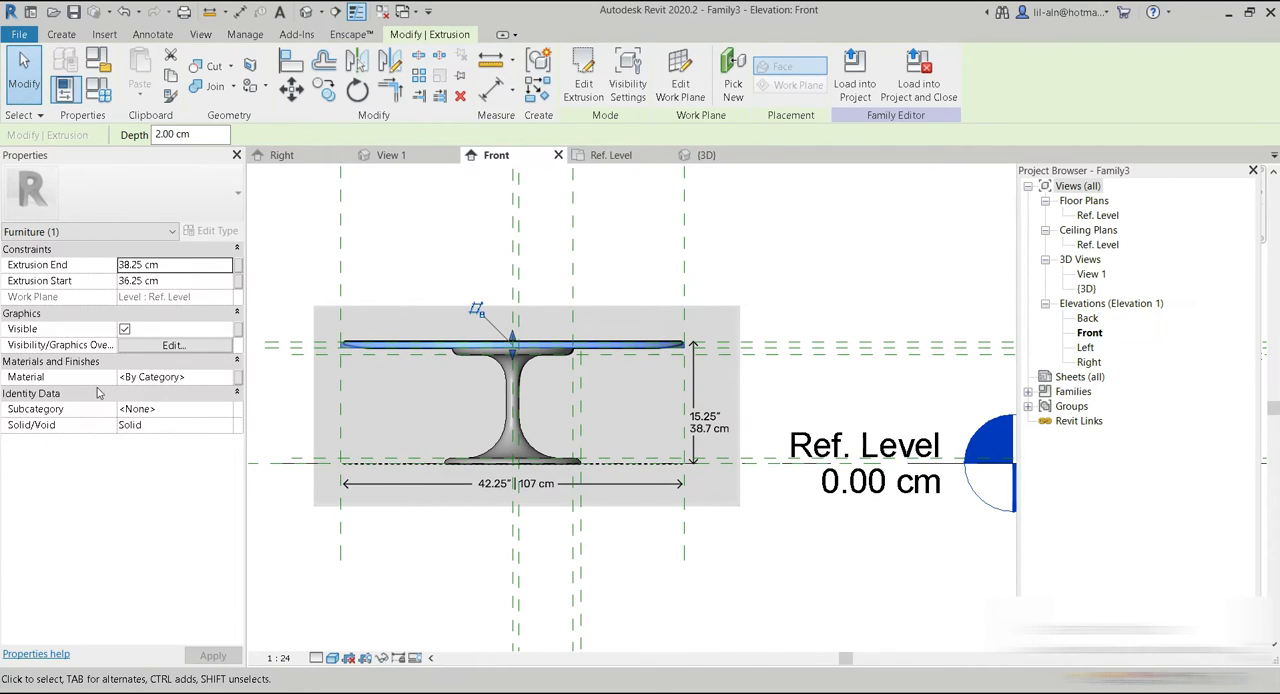
left_click(239, 381)
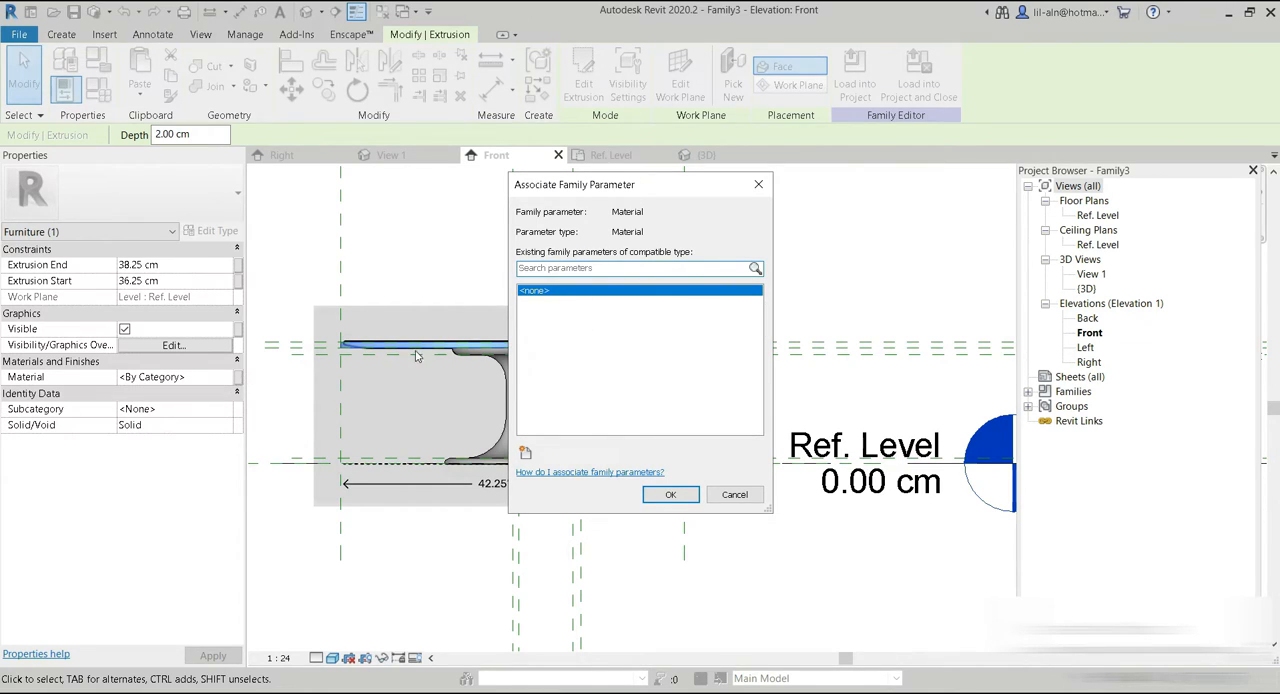
left_click(525, 452)
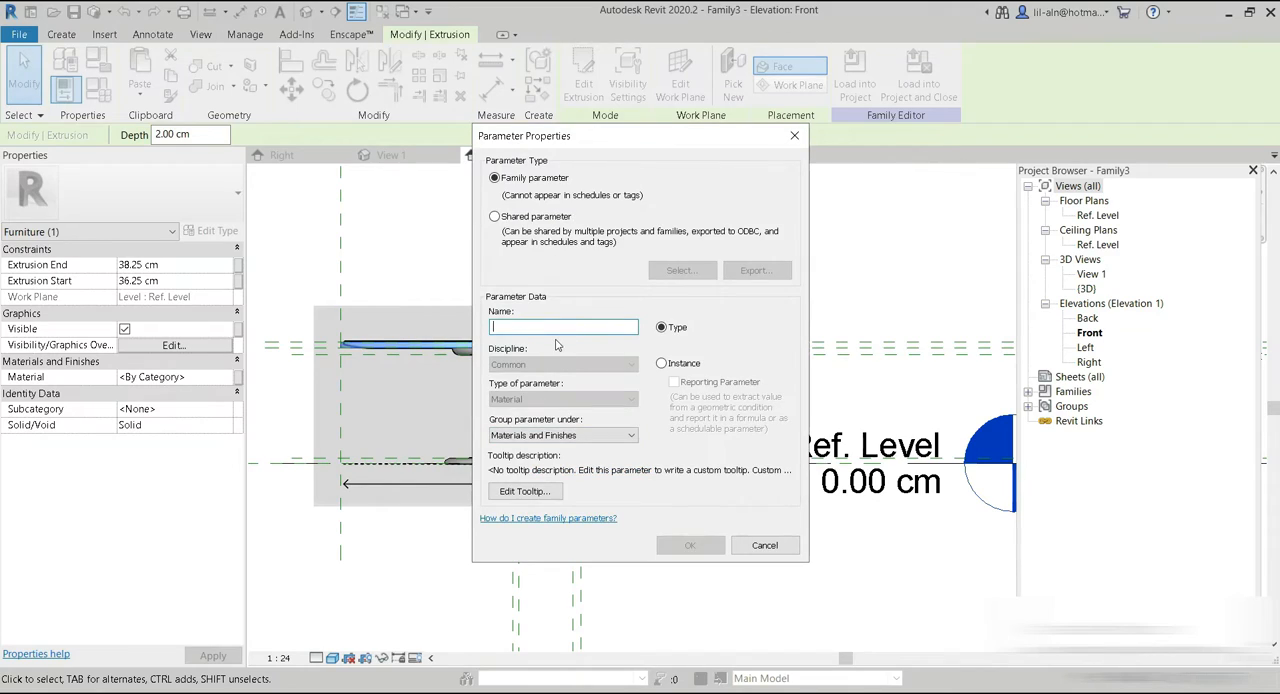
type("top")
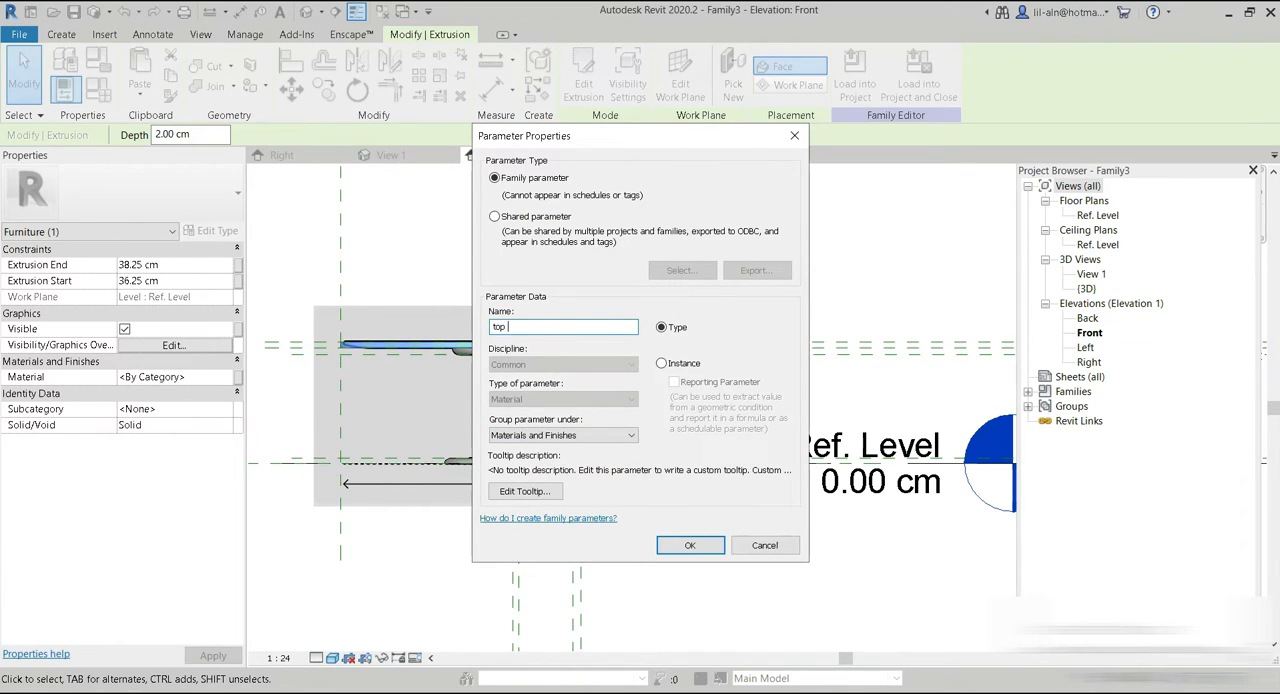
type(" table material")
left_click(672, 365)
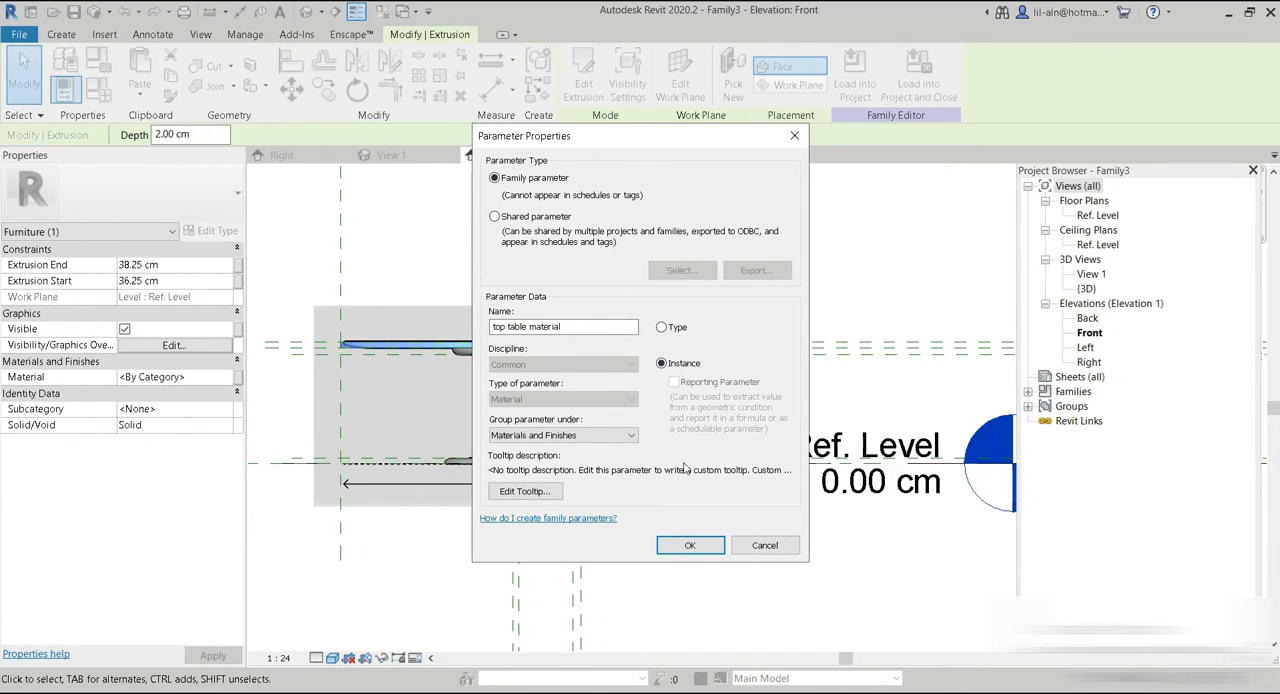
left_click(683, 545)
left_click(667, 495)
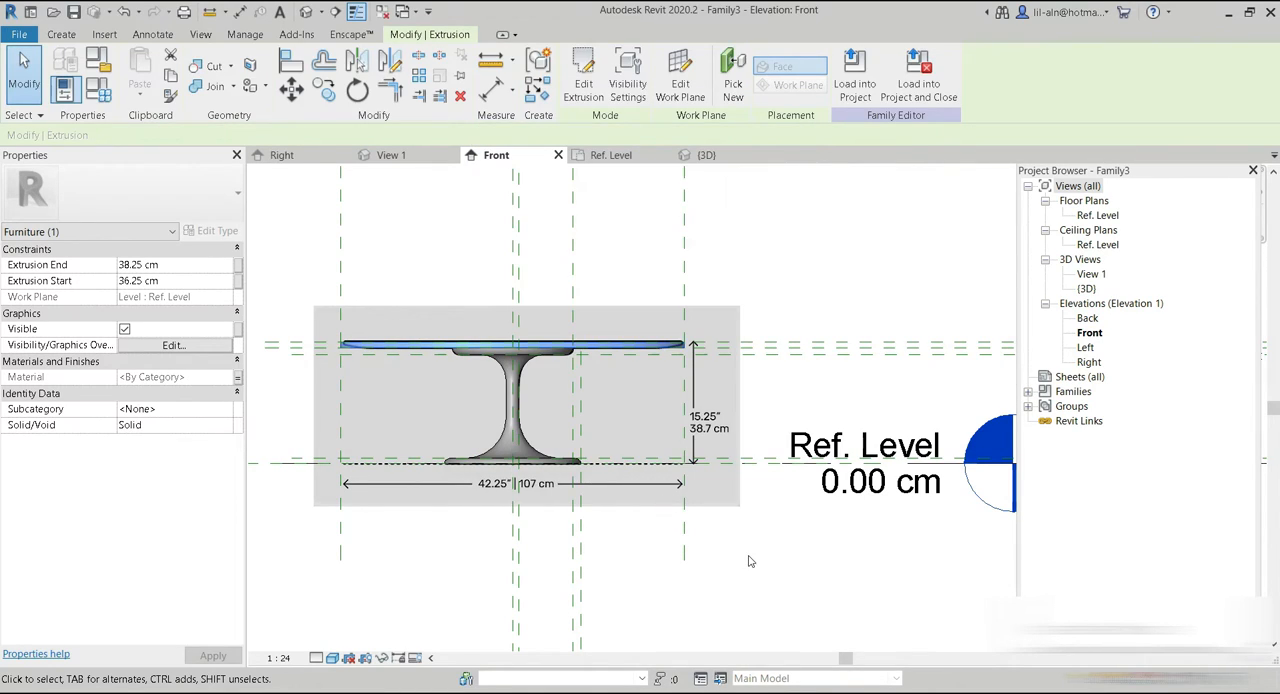
Review the parameters of the Type 2 glass family type, including the tabletop material, without changing them.
left_click(24, 75)
left_click(108, 98)
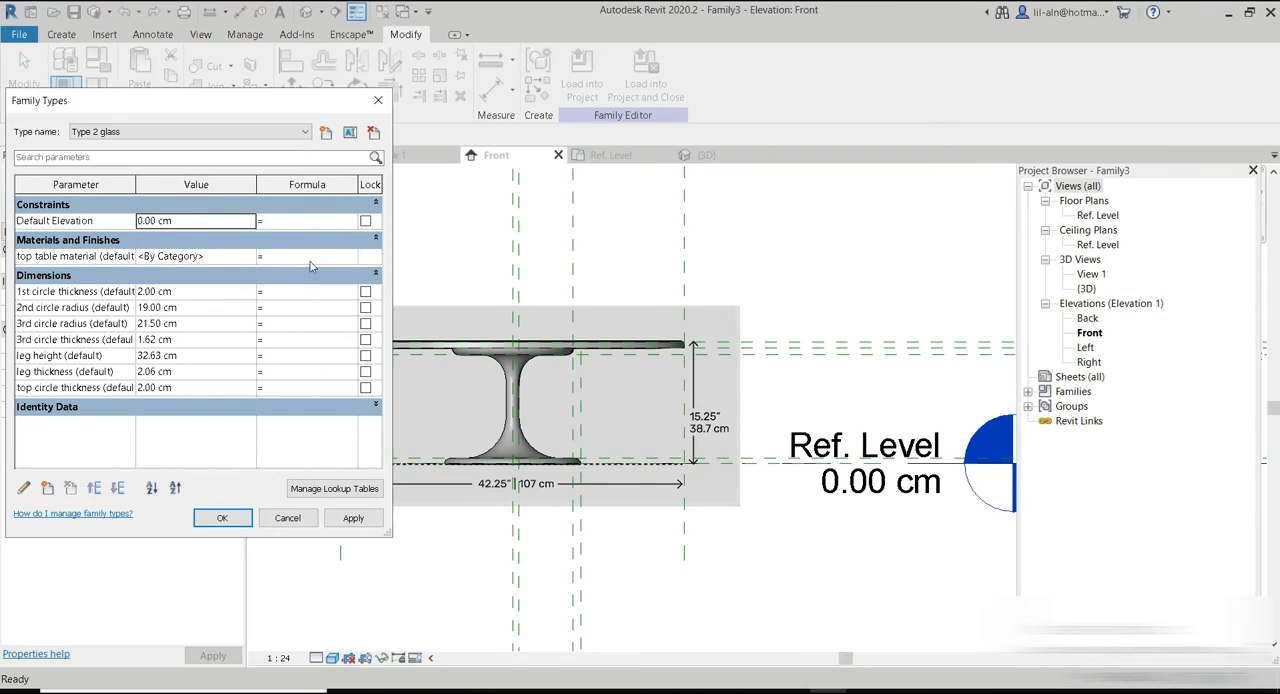
left_click(378, 100)
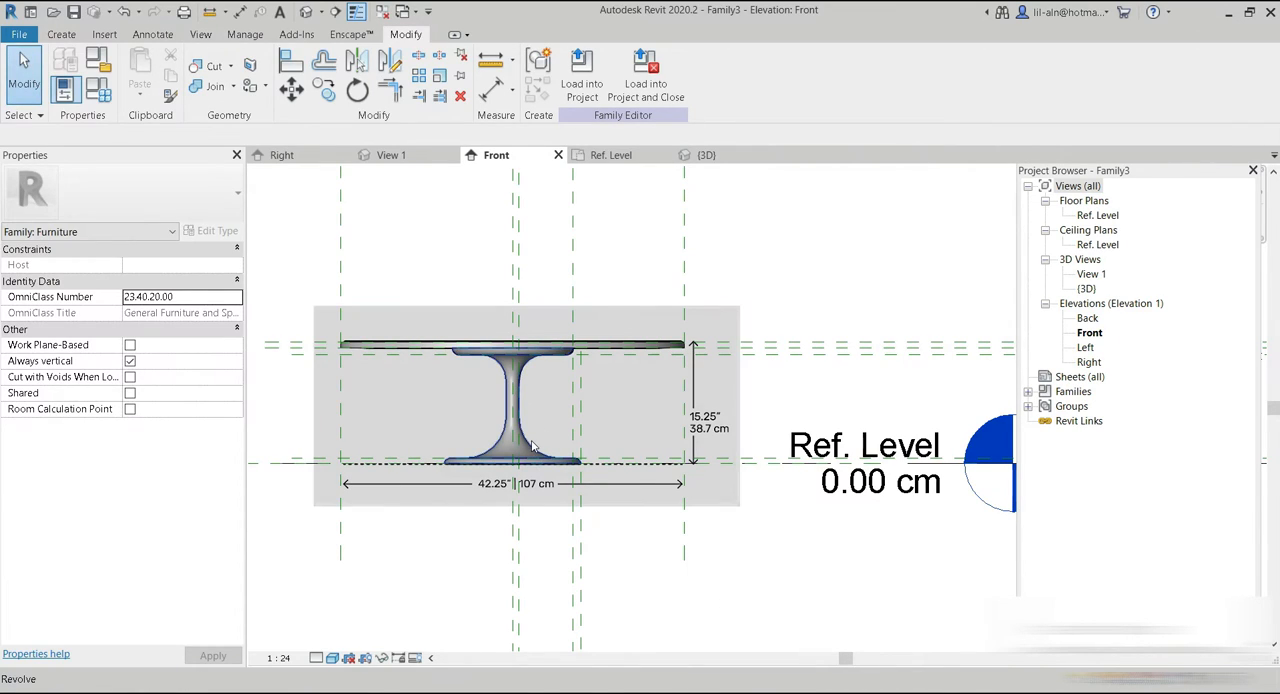
Link the pedestal revolve's material to a new instance parameter named revolve material, grouped under Materials and Finishes.
left_click(537, 440)
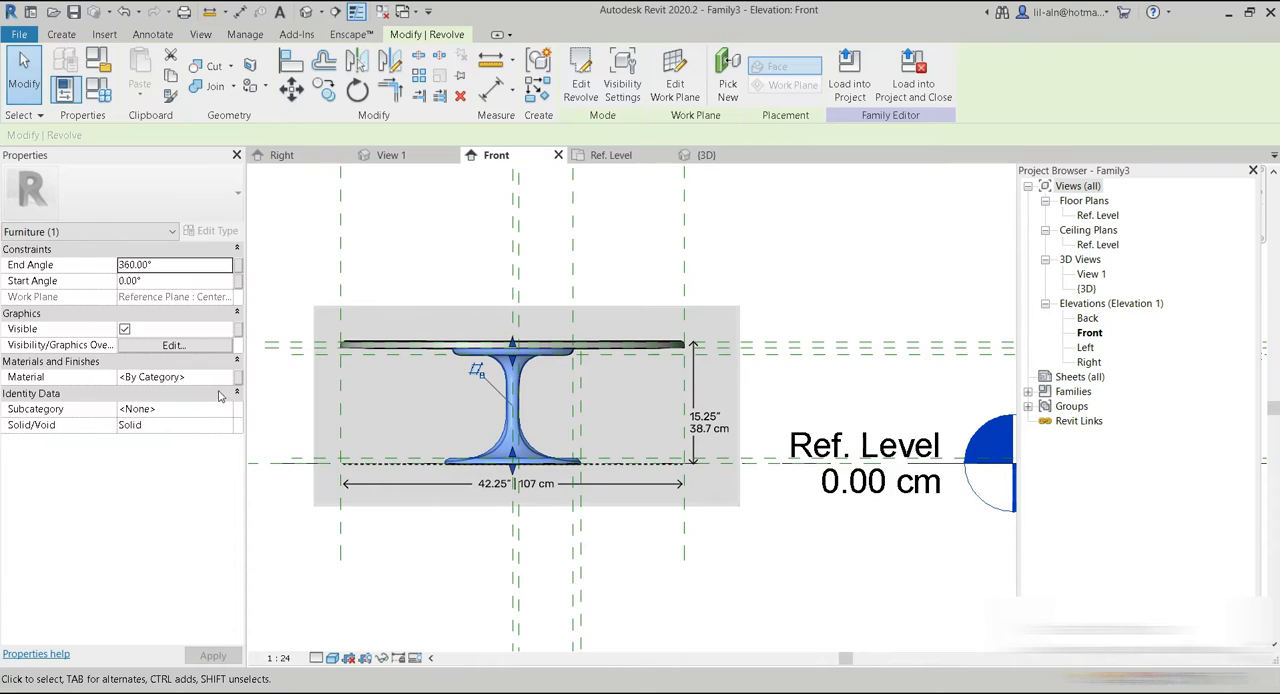
left_click(240, 377)
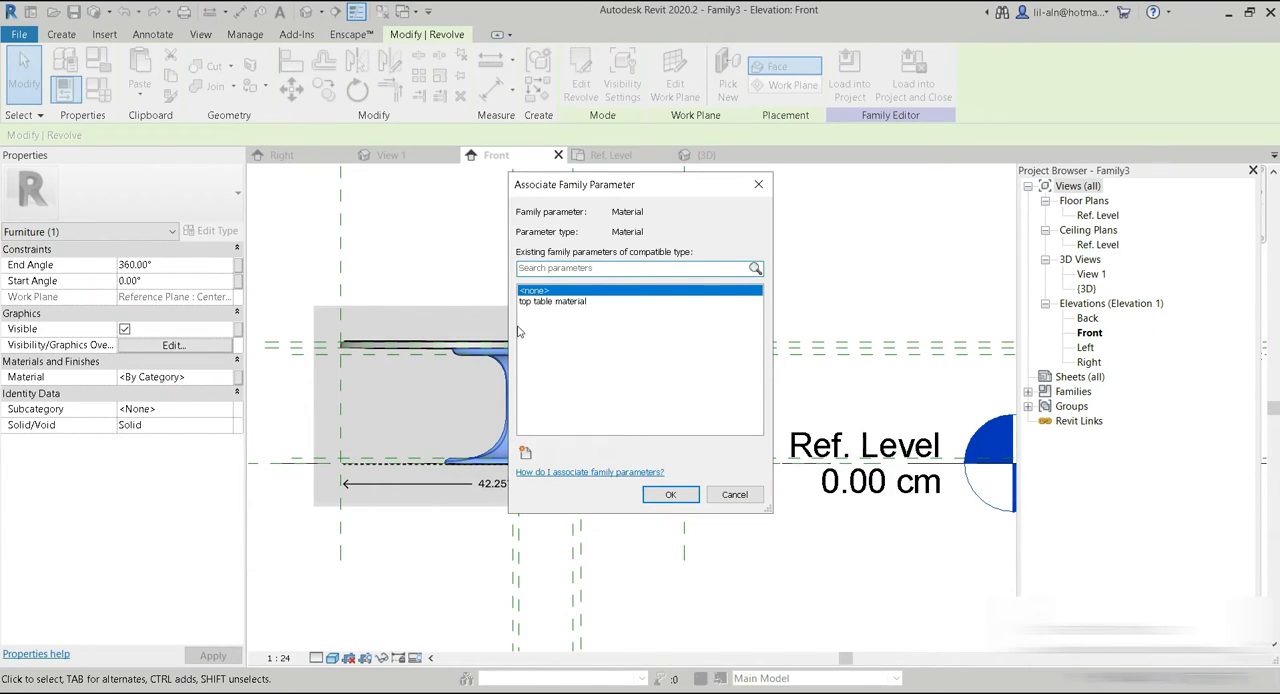
left_click(525, 452)
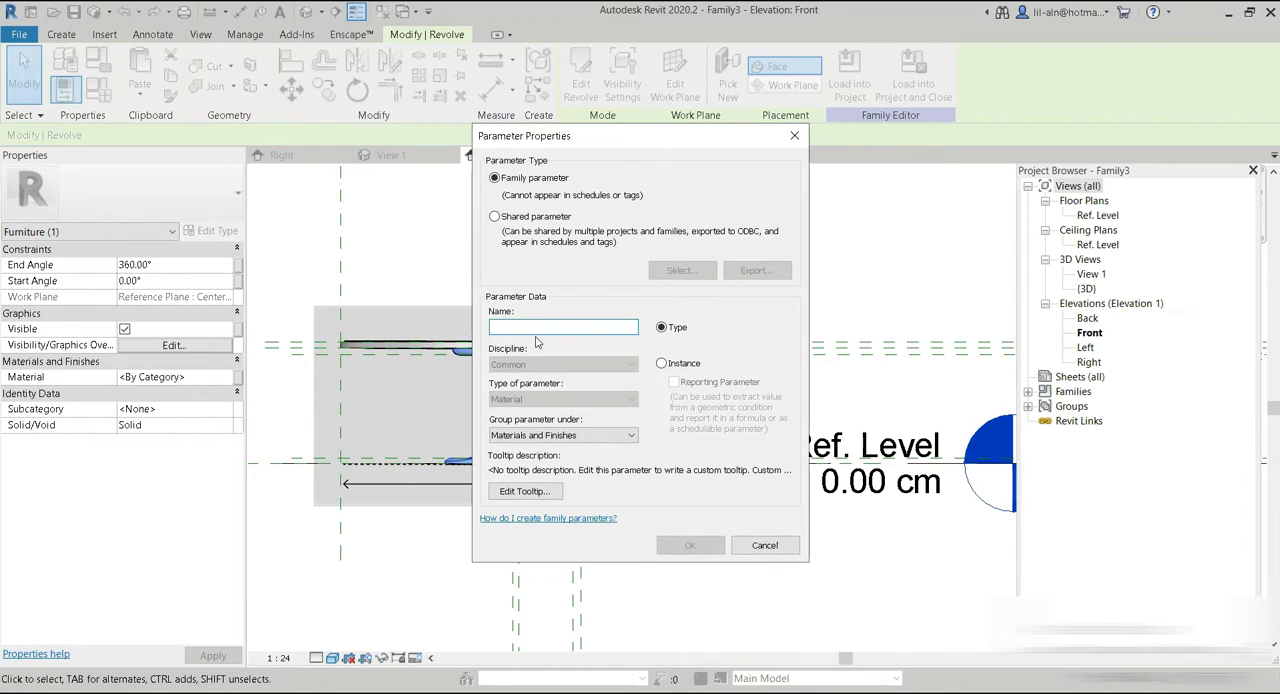
type("revolve material")
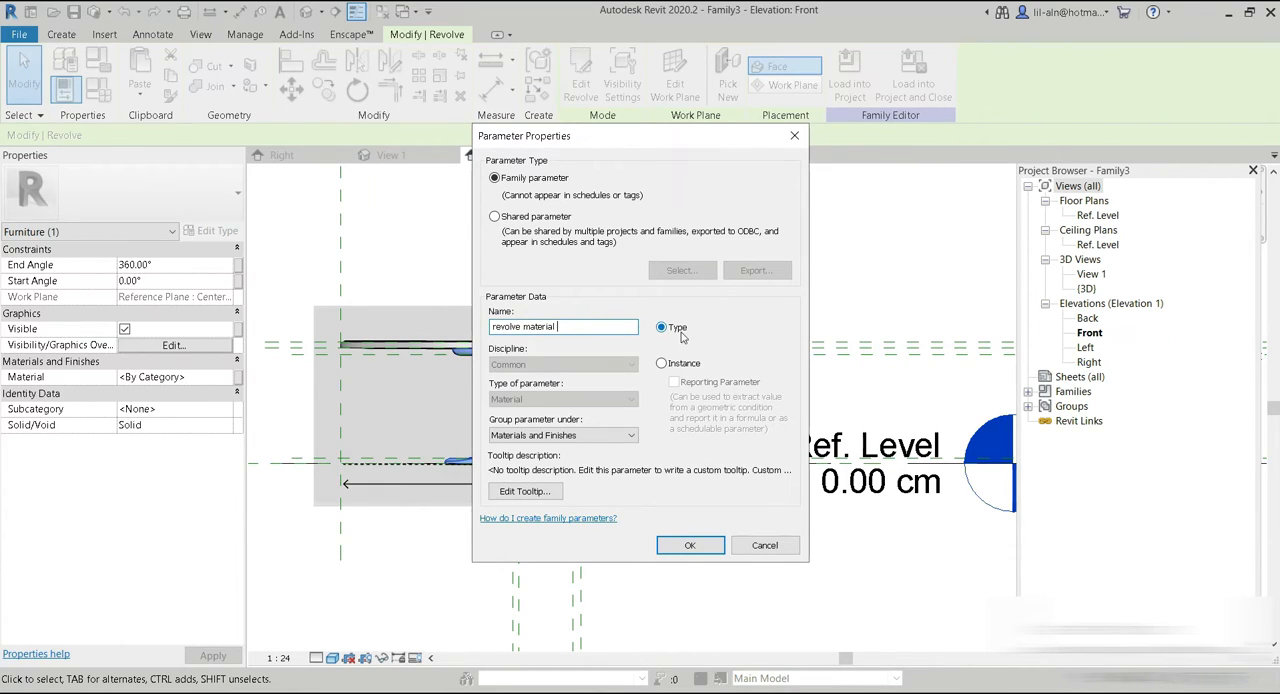
left_click(683, 366)
left_click(690, 545)
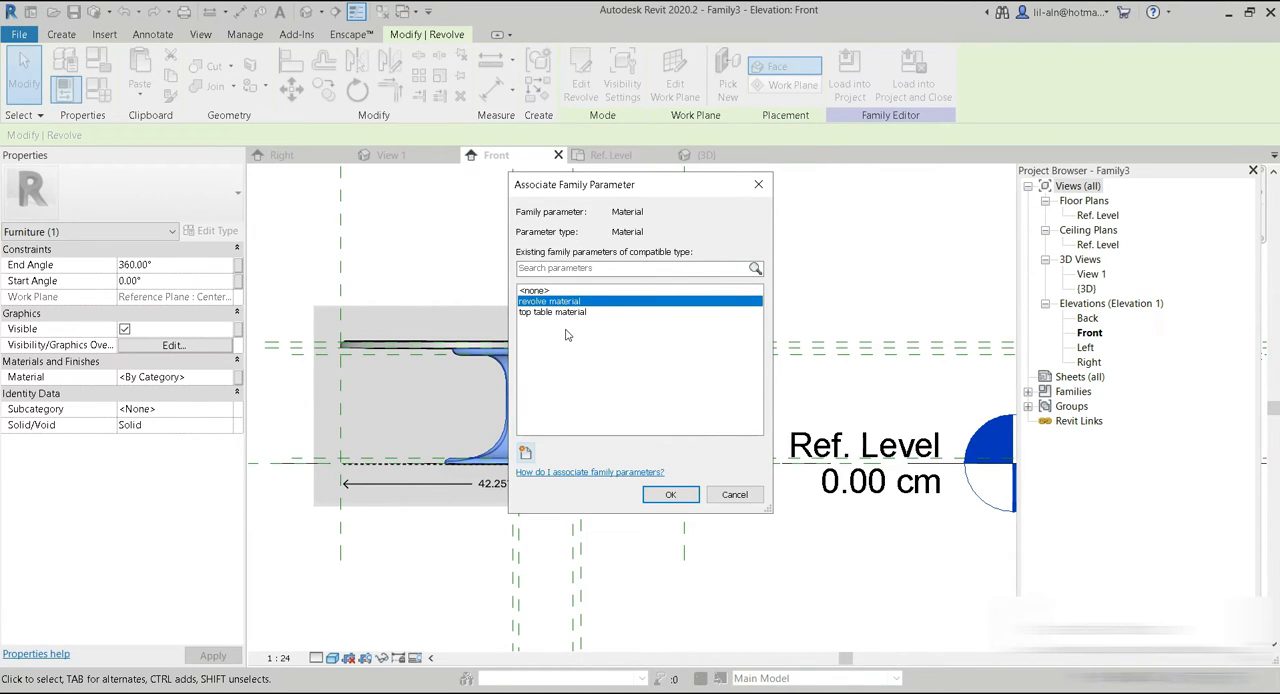
left_click(662, 493)
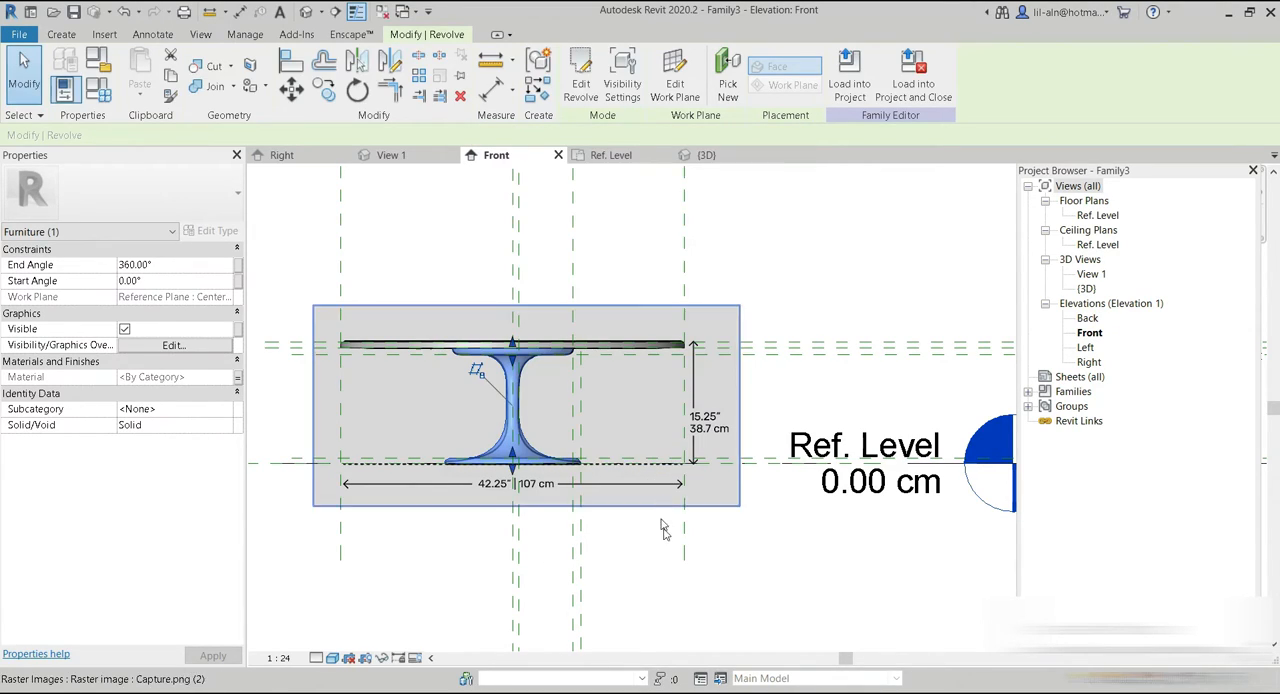
left_click(645, 571)
Switch to Photos to examine the finishes of the tabletop and pedestal in the reference picture, and return to Revit.
left_click(934, 684)
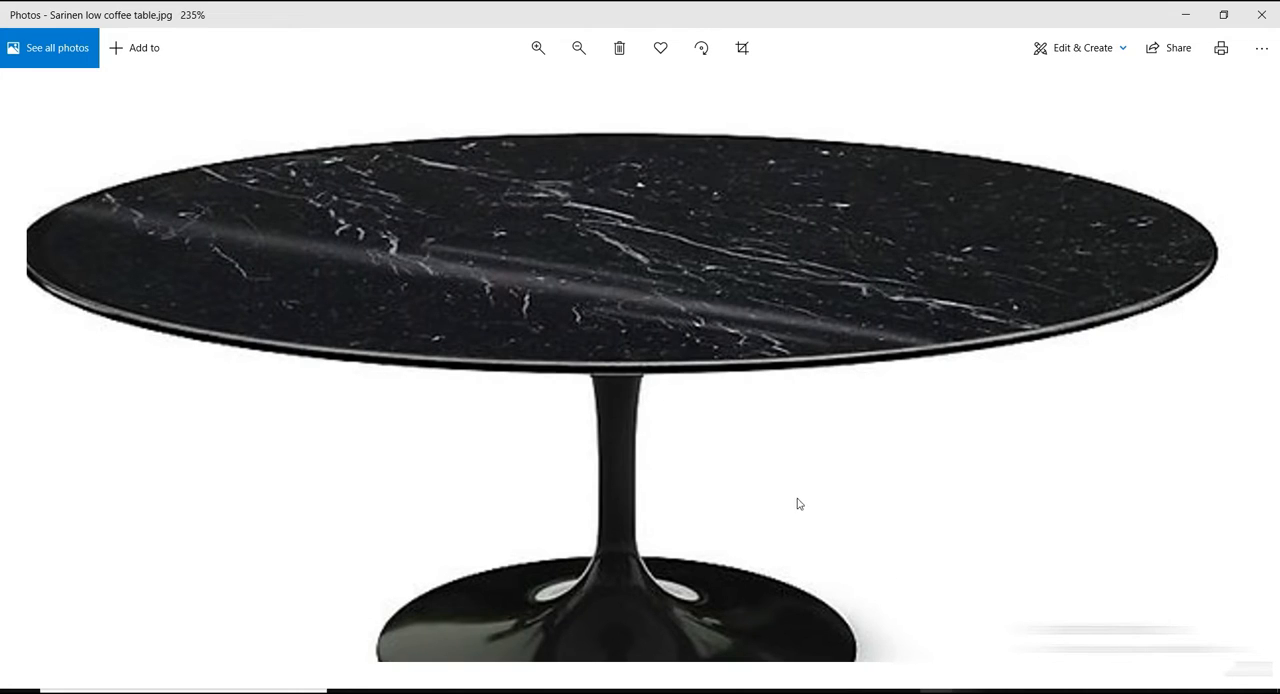
scroll(797, 500, "down", 2)
left_click_drag(768, 558, 706, 421)
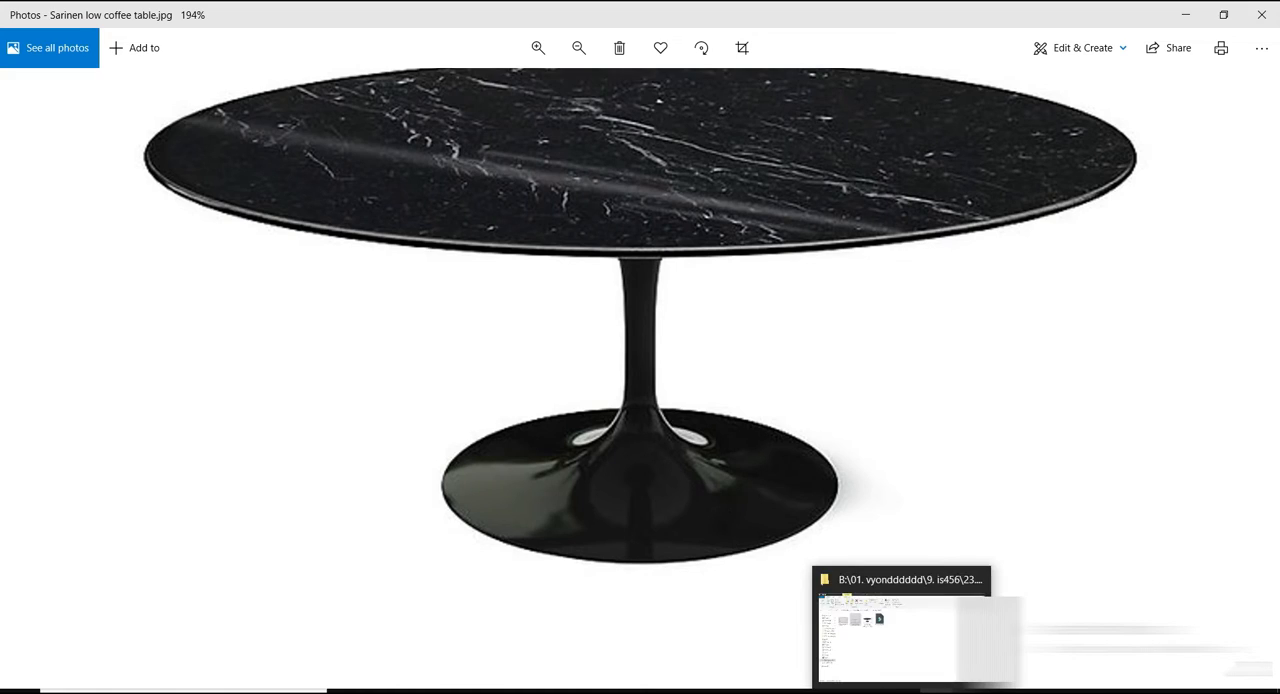
left_click(937, 685)
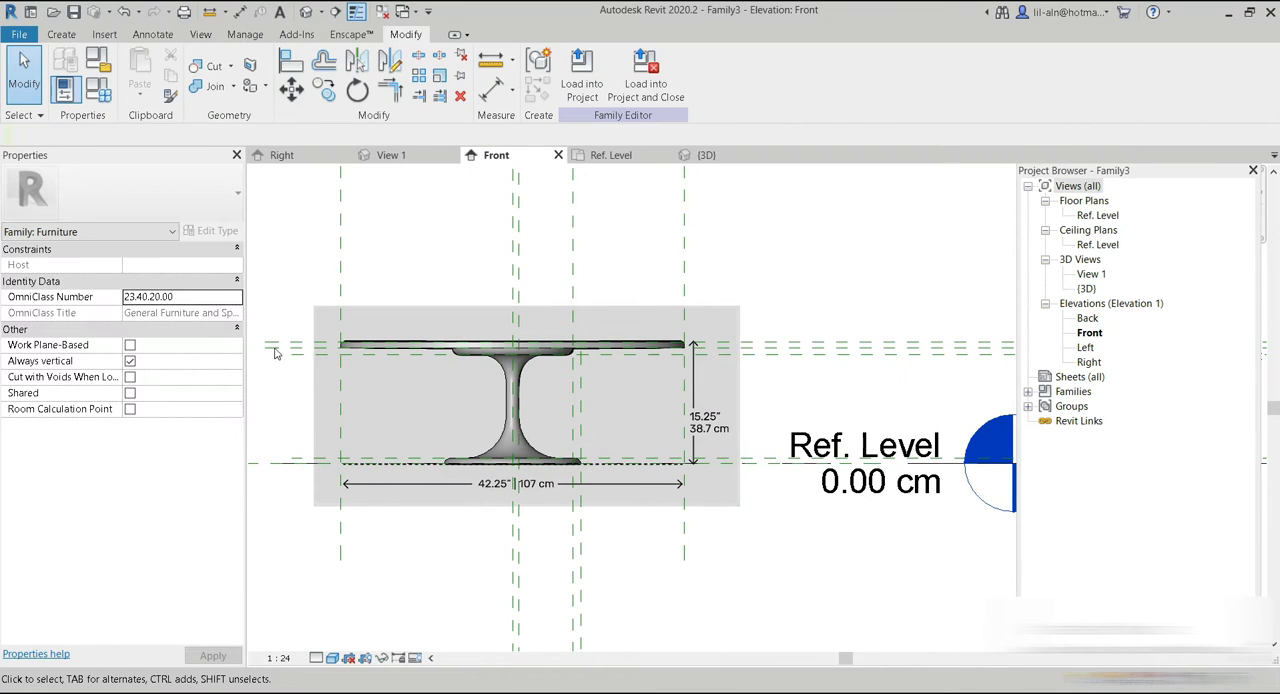
Browse the project's materials in the Material Browser and create a new material.
left_click(245, 34)
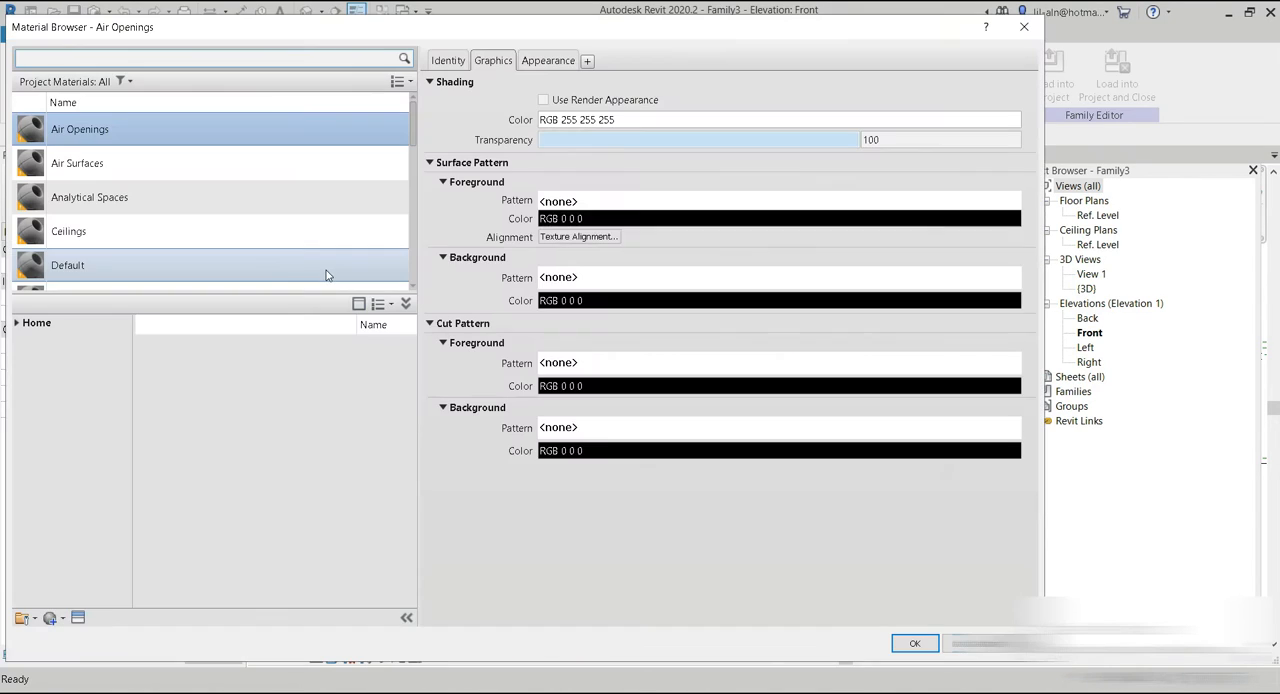
scroll(58, 180, "down", 5)
scroll(58, 180, "up", 5)
scroll(70, 181, "down", 5)
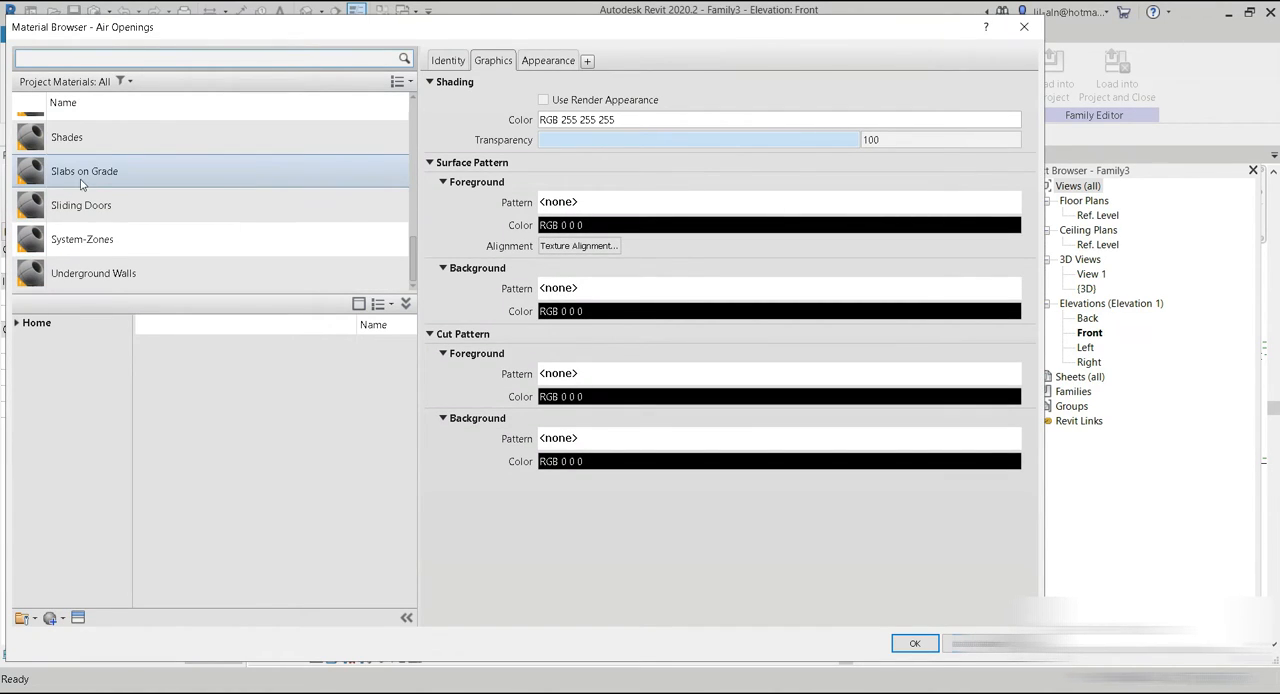
scroll(92, 184, "up", 10)
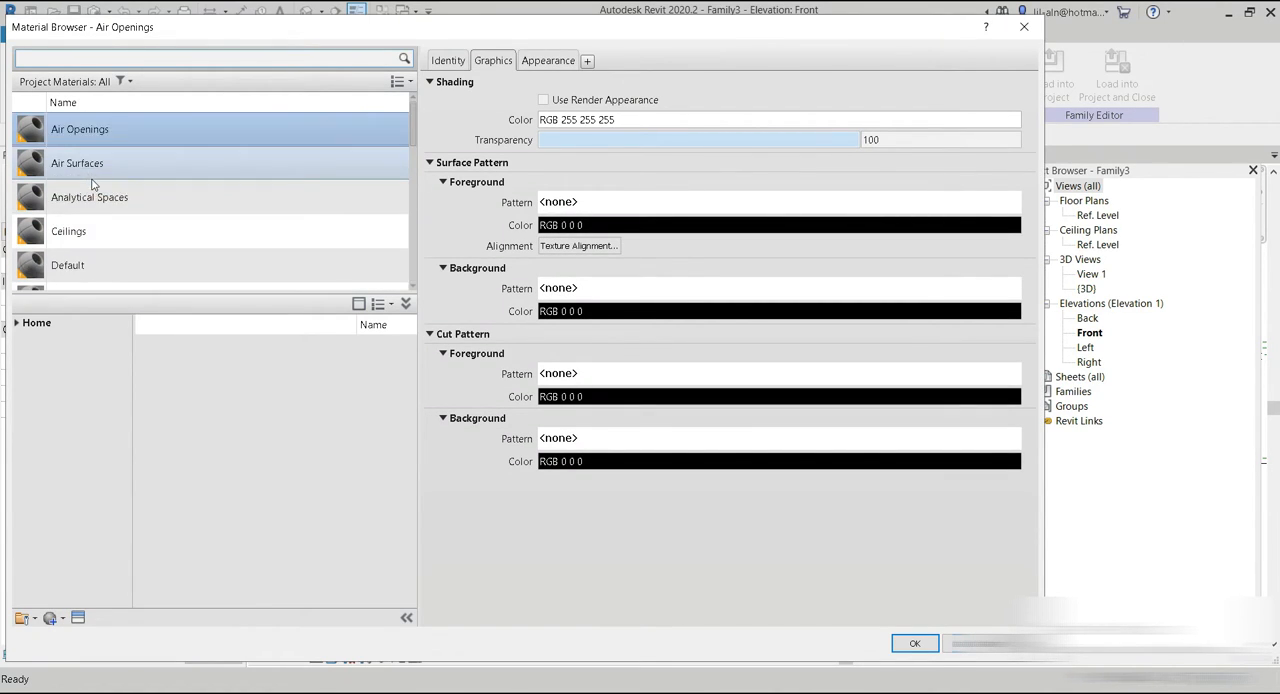
left_click(60, 617)
left_click(80, 637)
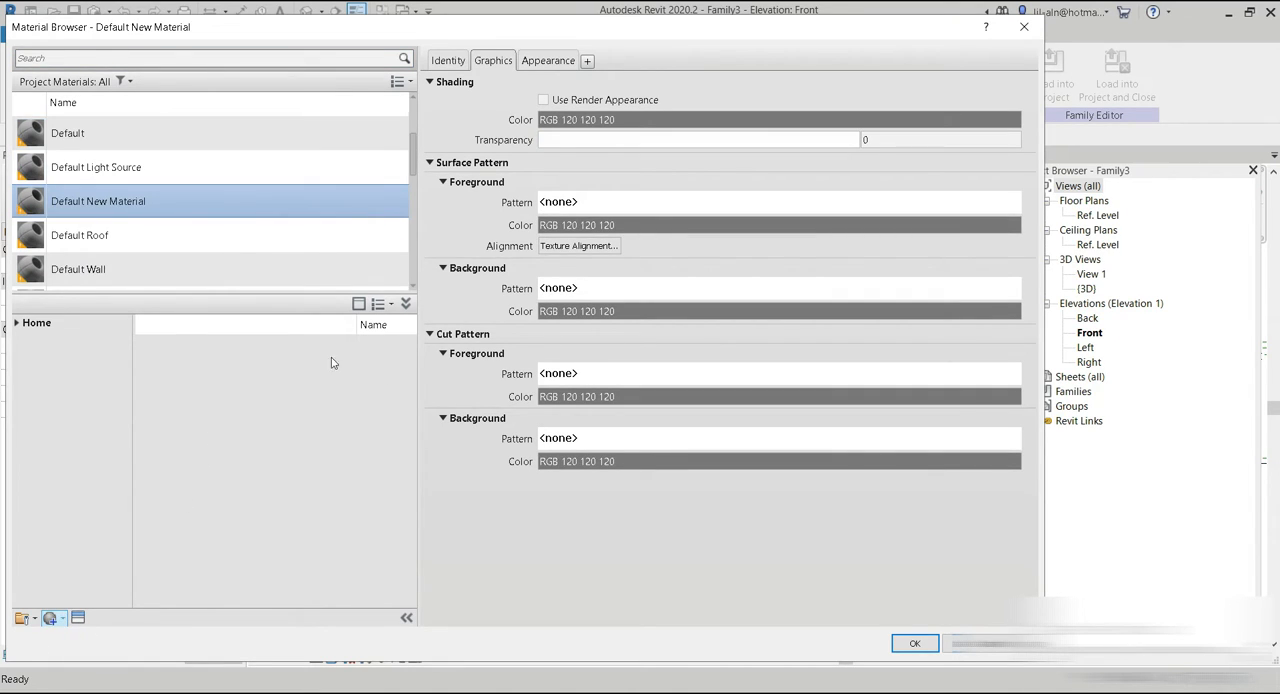
Enable the render appearance for shading of the new material and rename the material revolve black.
left_click(543, 100)
right_click(90, 200)
left_click(118, 245)
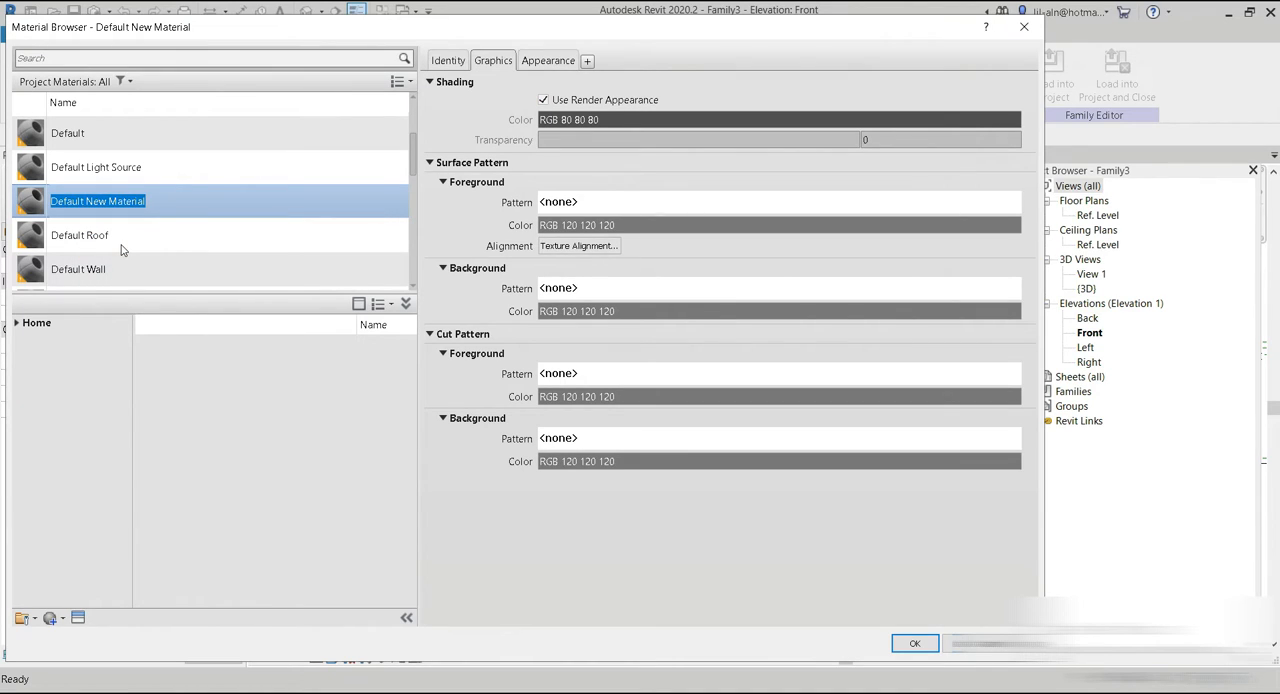
type("revolve black")
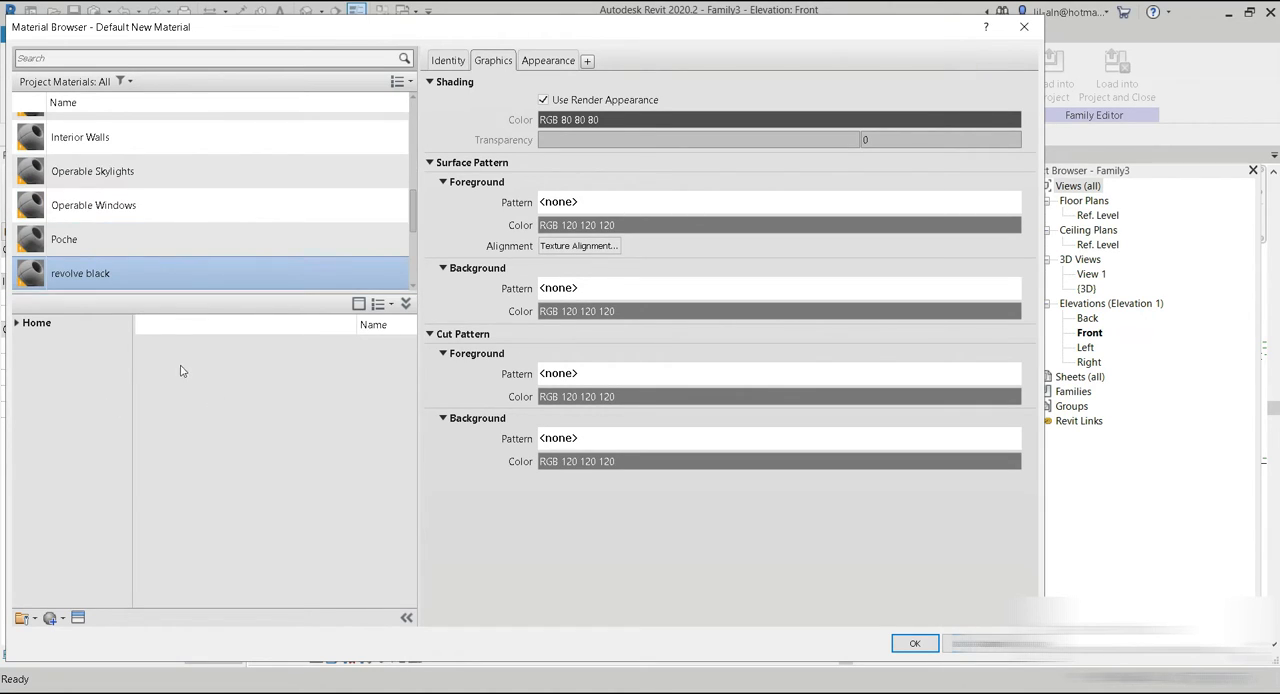
Create another material named top circle black marble and use its render appearance for shading.
left_click(51, 617)
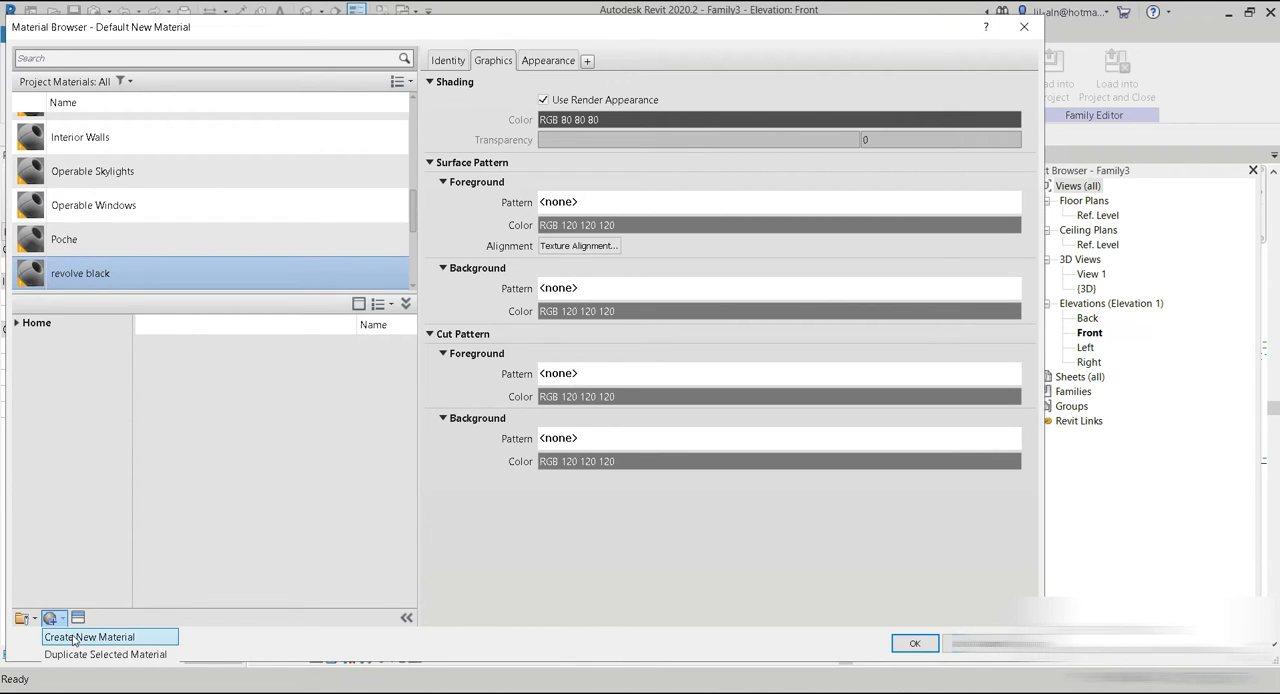
left_click(72, 638)
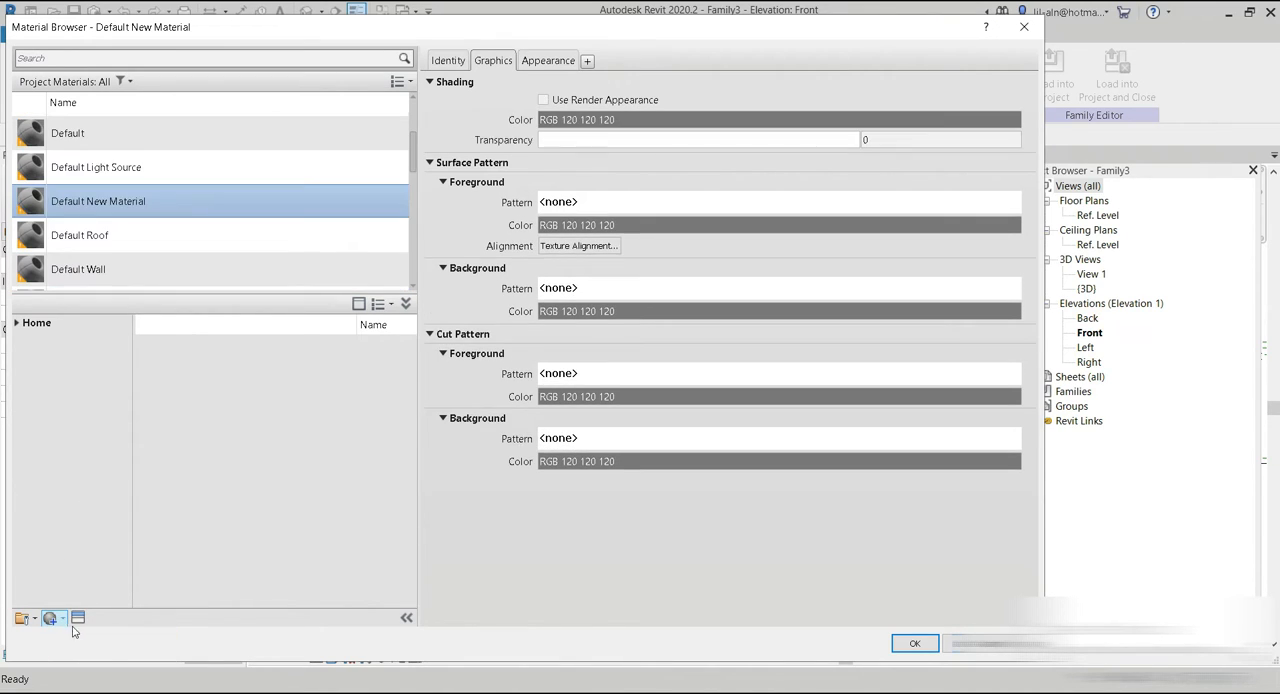
right_click(90, 203)
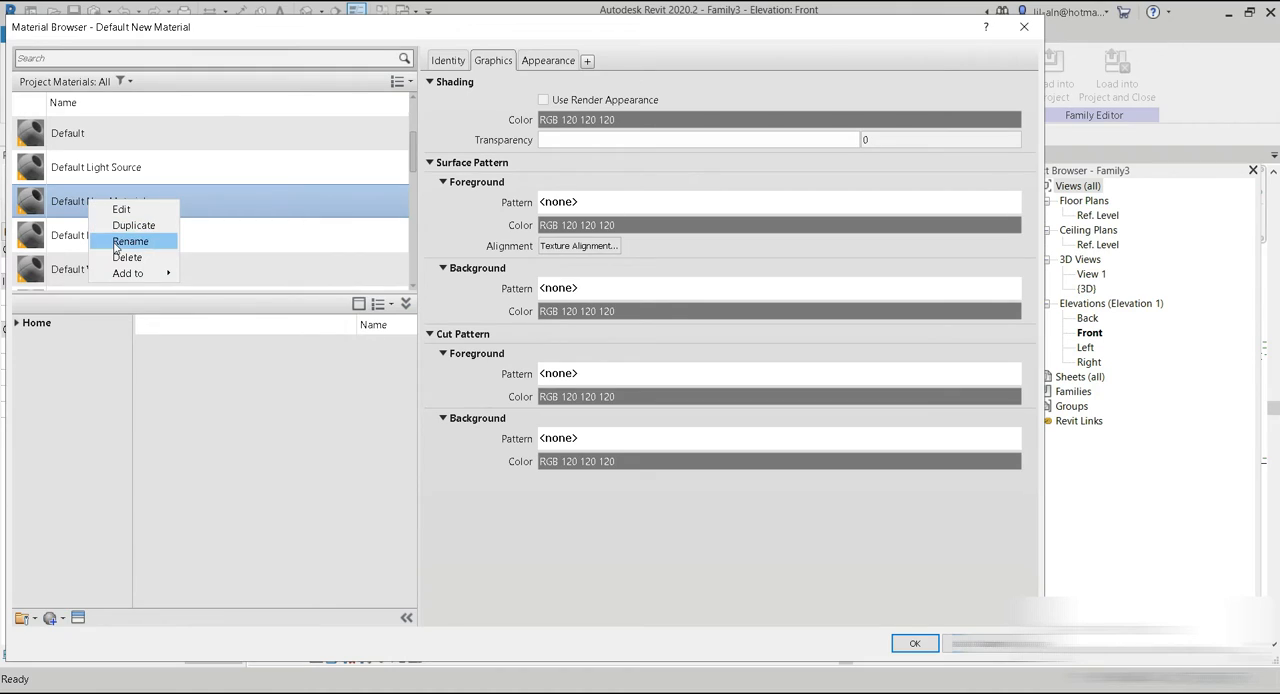
left_click(130, 241)
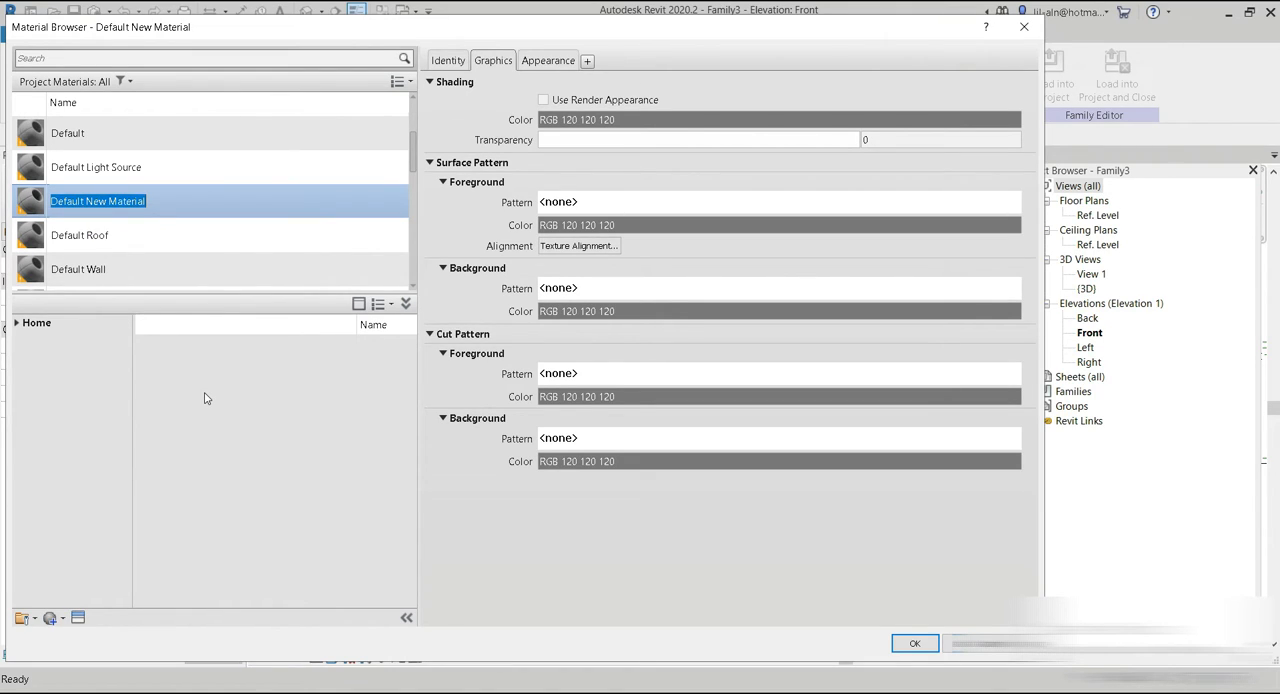
type("top circle black")
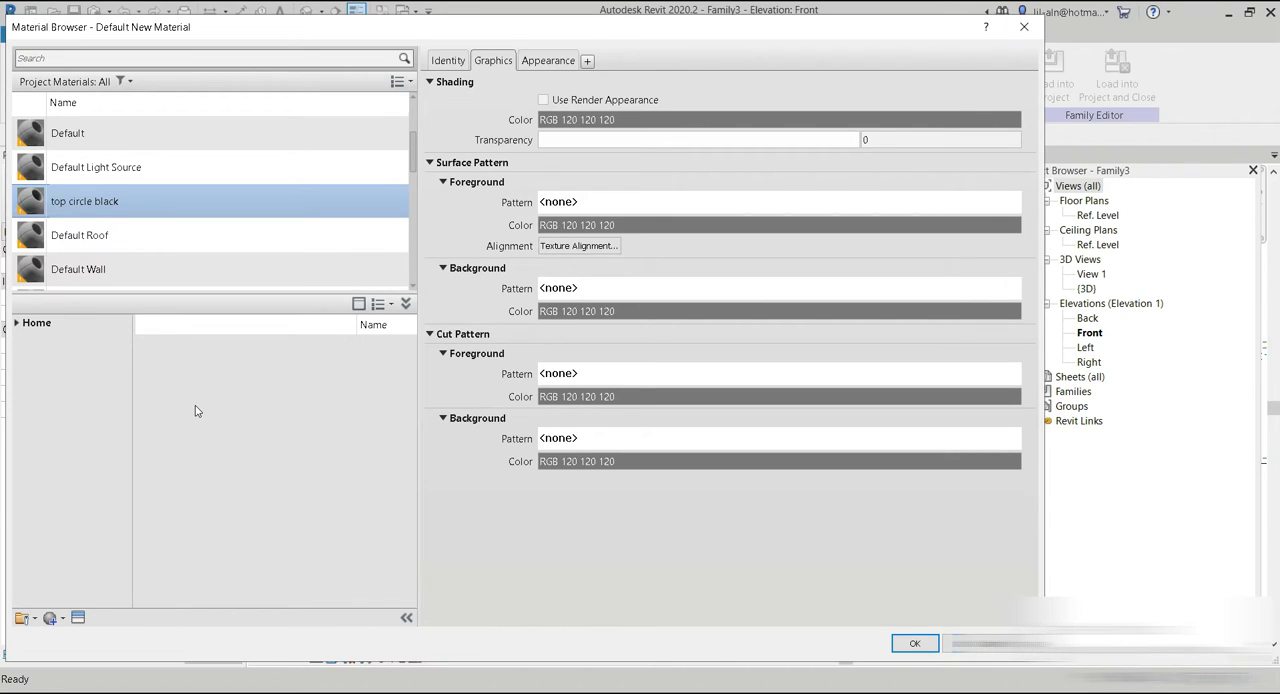
type("e")
left_click(576, 99)
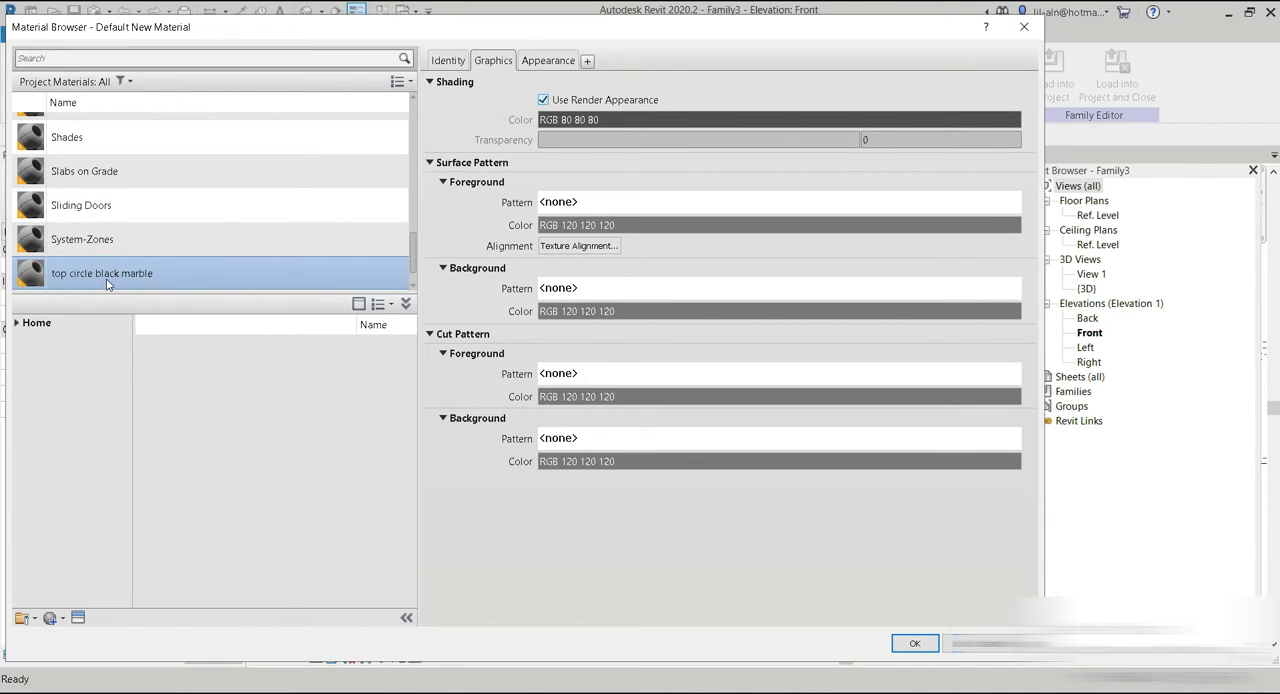
Assign the Polished - Black appearance from the library's Stone category to the top circle black marble material.
left_click(78, 617)
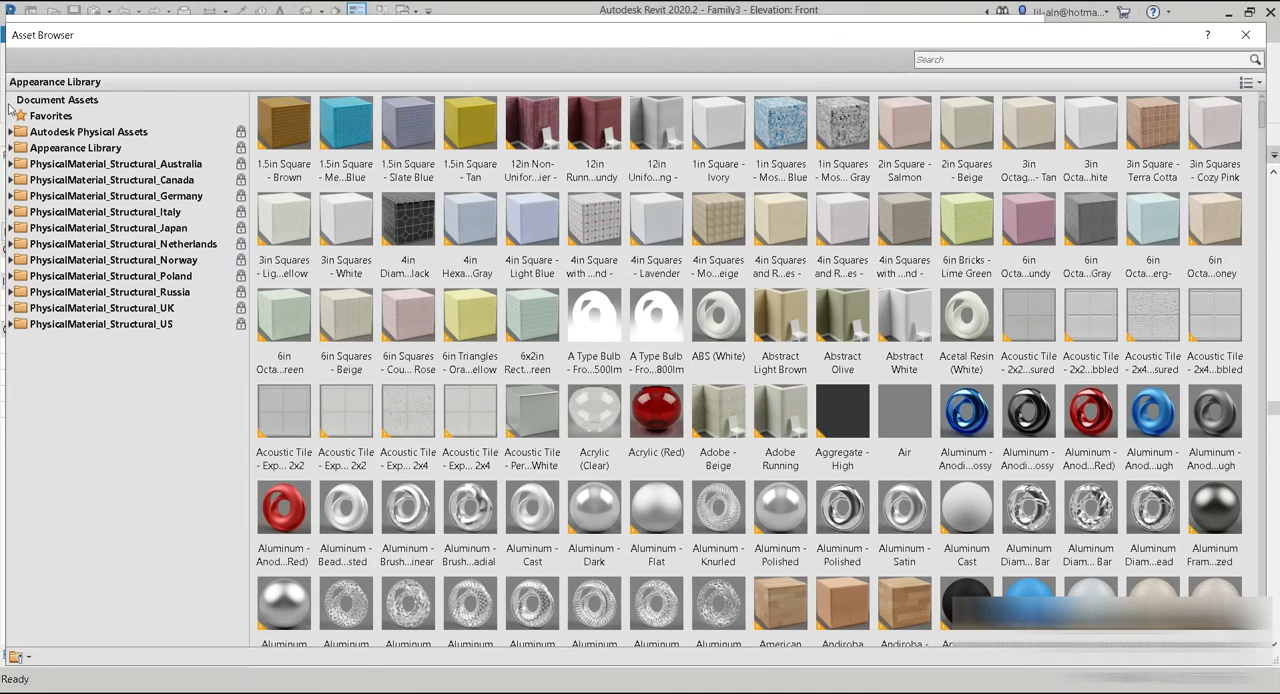
left_click(11, 148)
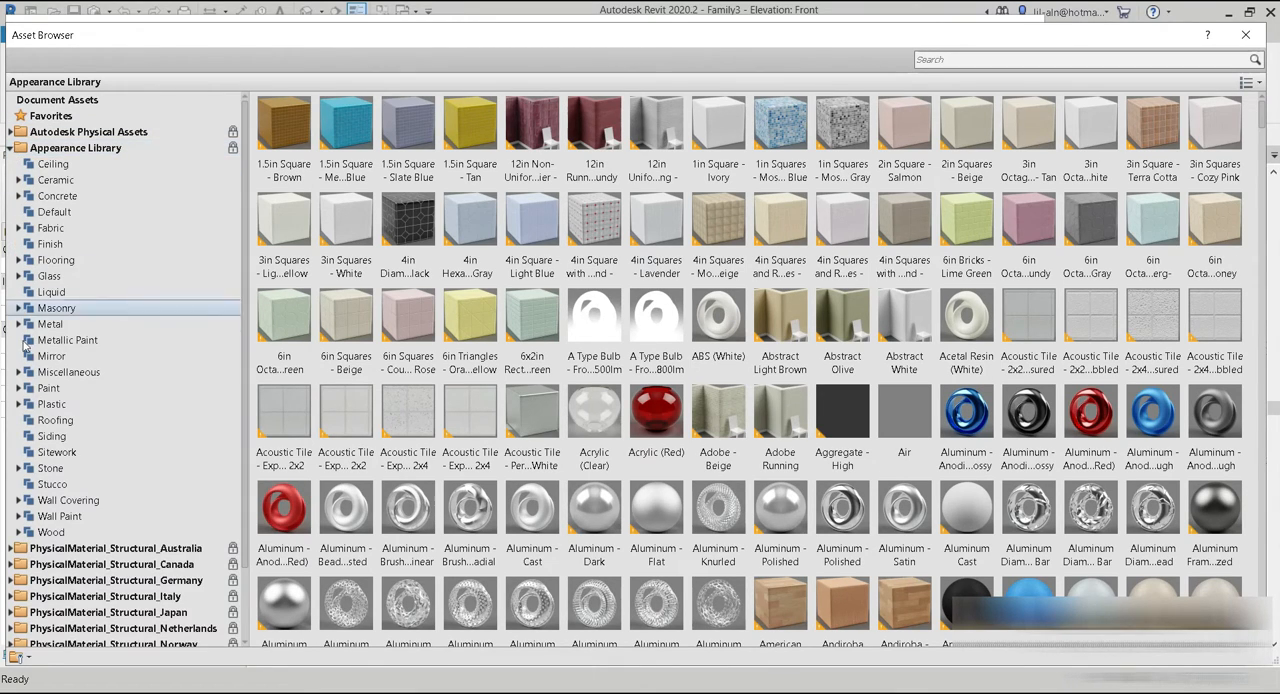
left_click(66, 467)
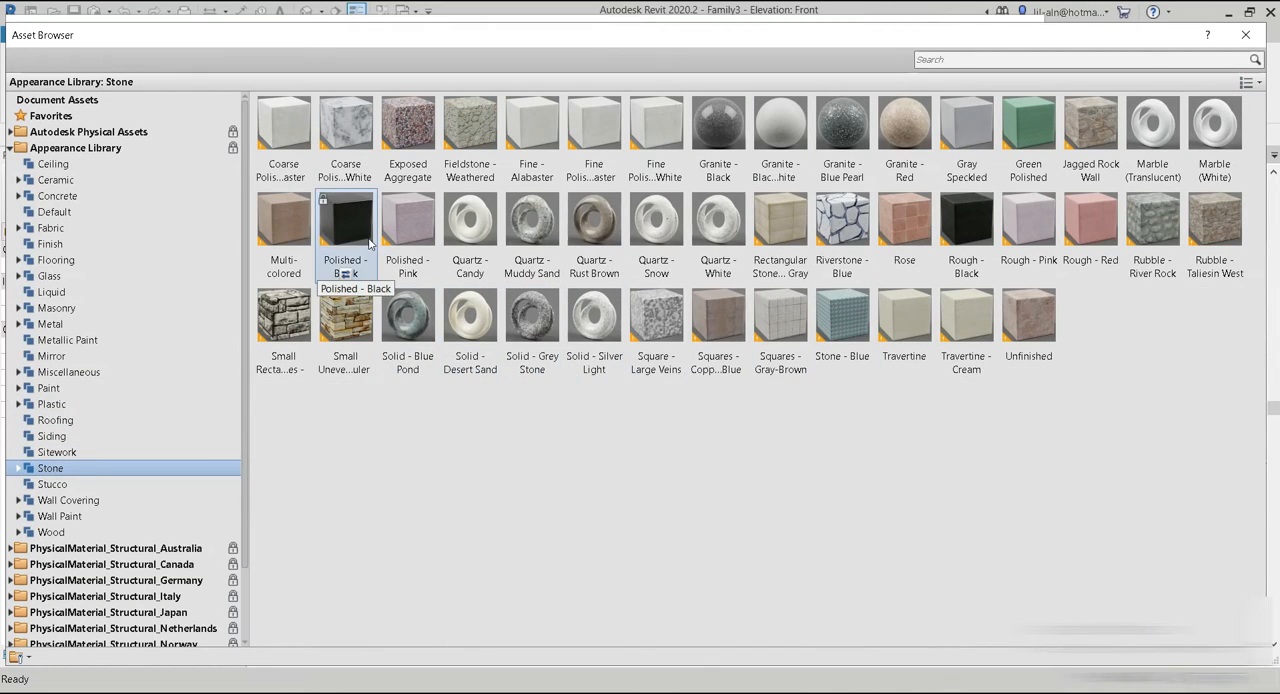
left_click(348, 276)
left_click(1245, 35)
Switch to Photos to examine the marble tabletop in the reference picture, and return to Revit.
left_click(911, 642)
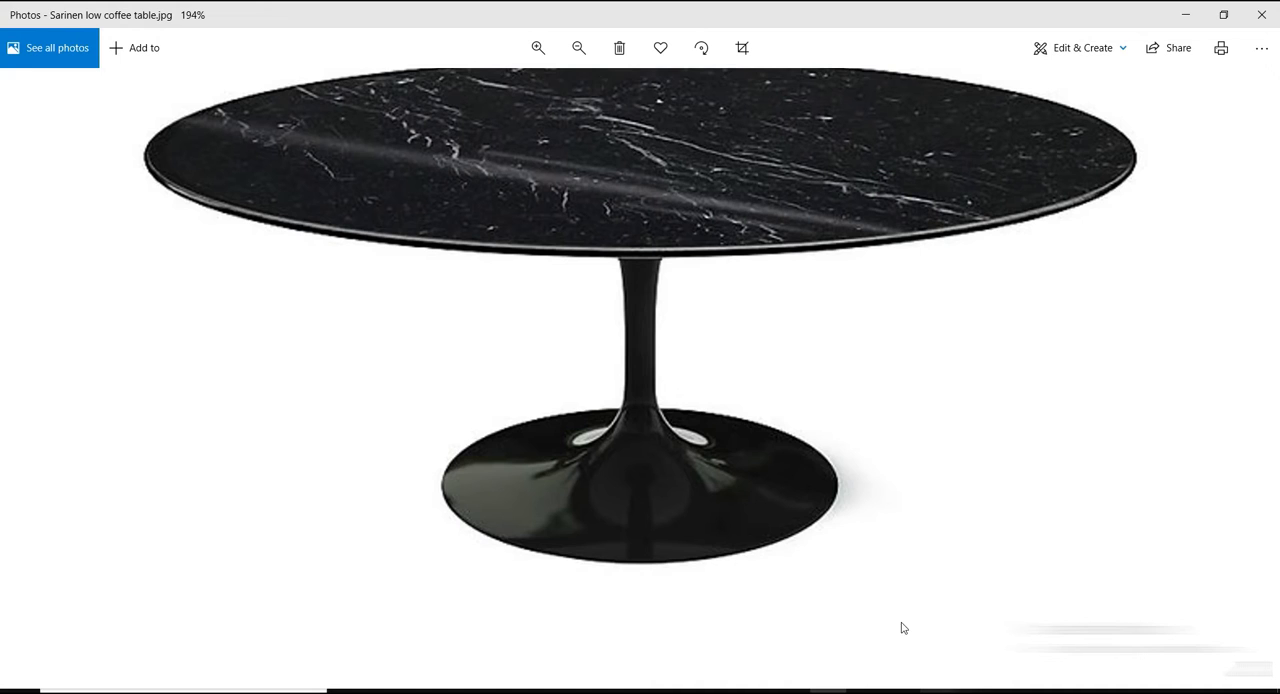
left_click_drag(600, 172, 588, 273)
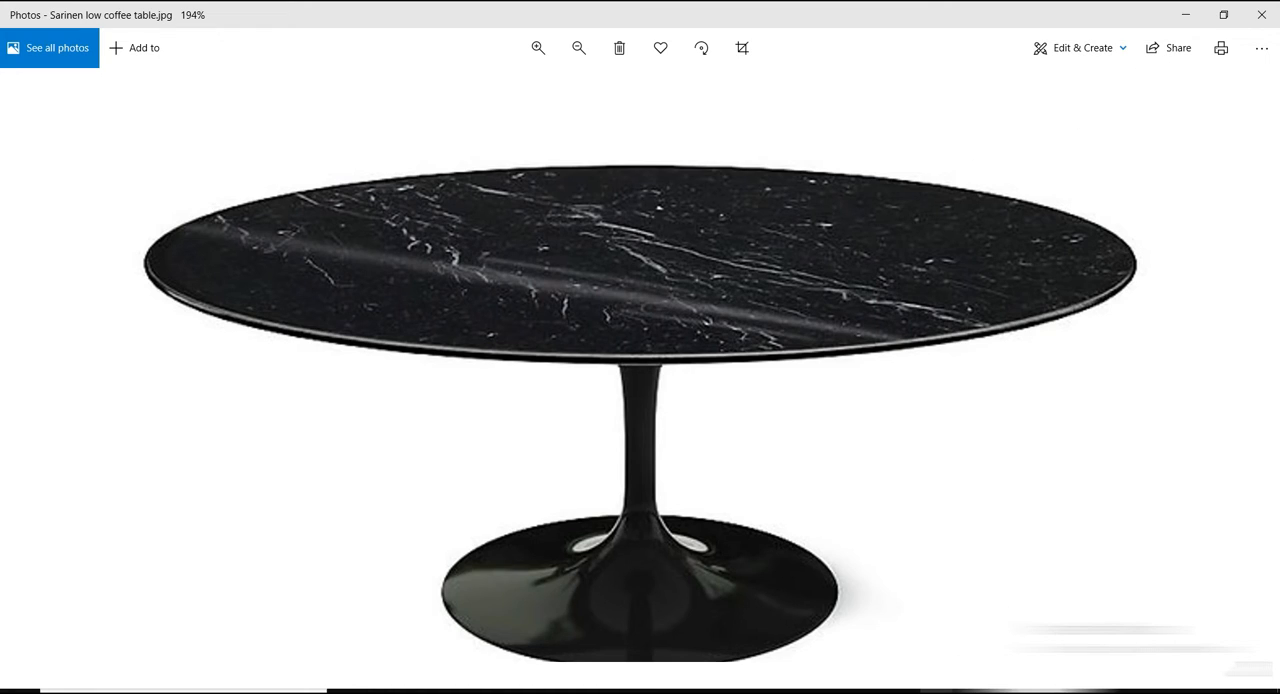
left_click(938, 690)
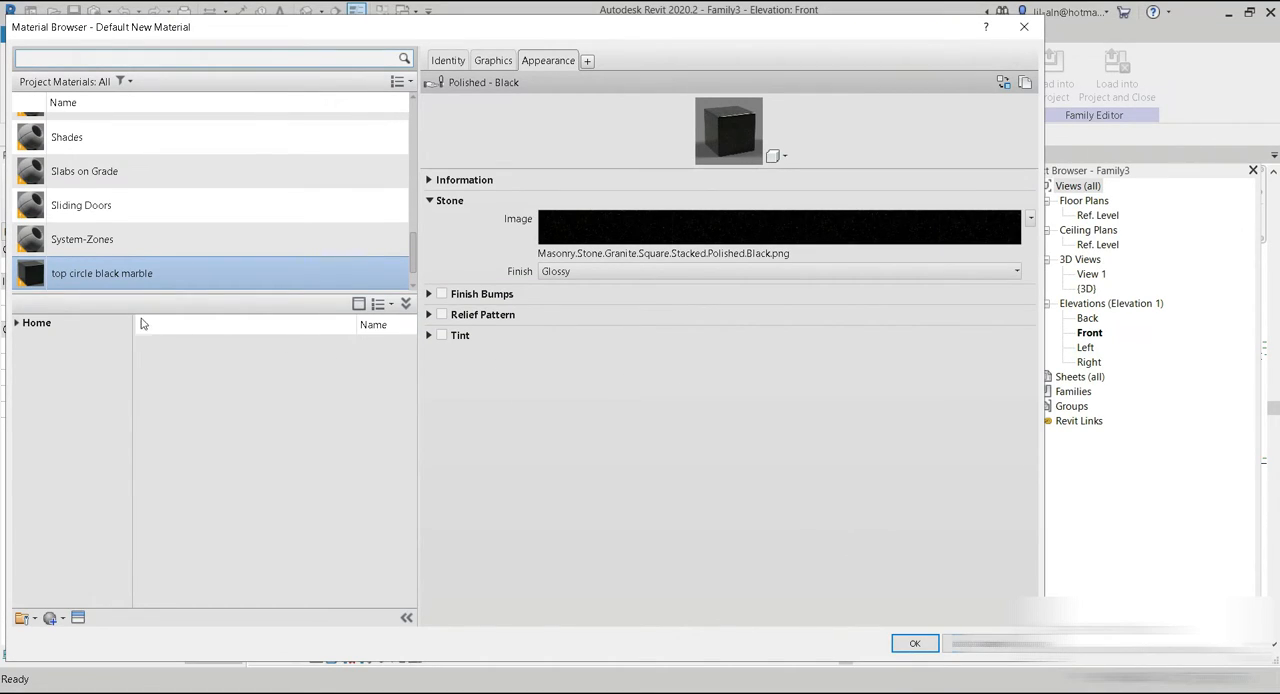
Replace the stone image of top circle black marble with the Pexels black marble picture ending in 450055.jpg, and accept the material changes.
left_click(497, 61)
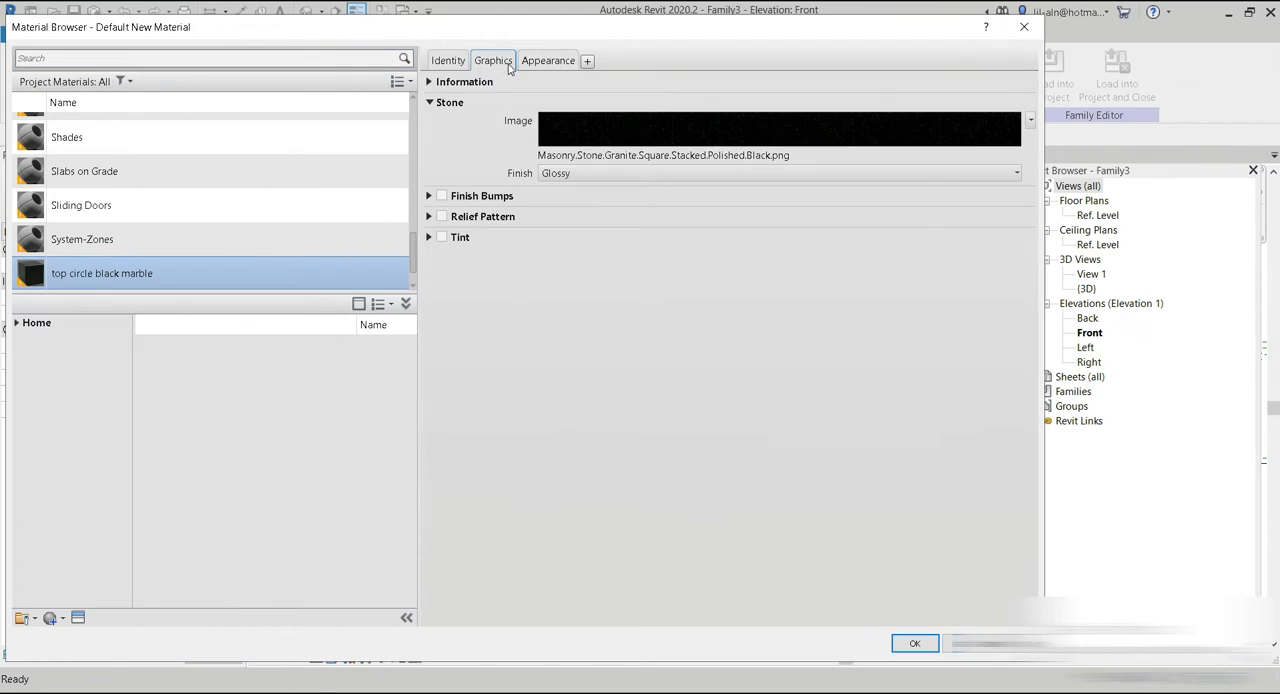
left_click(547, 62)
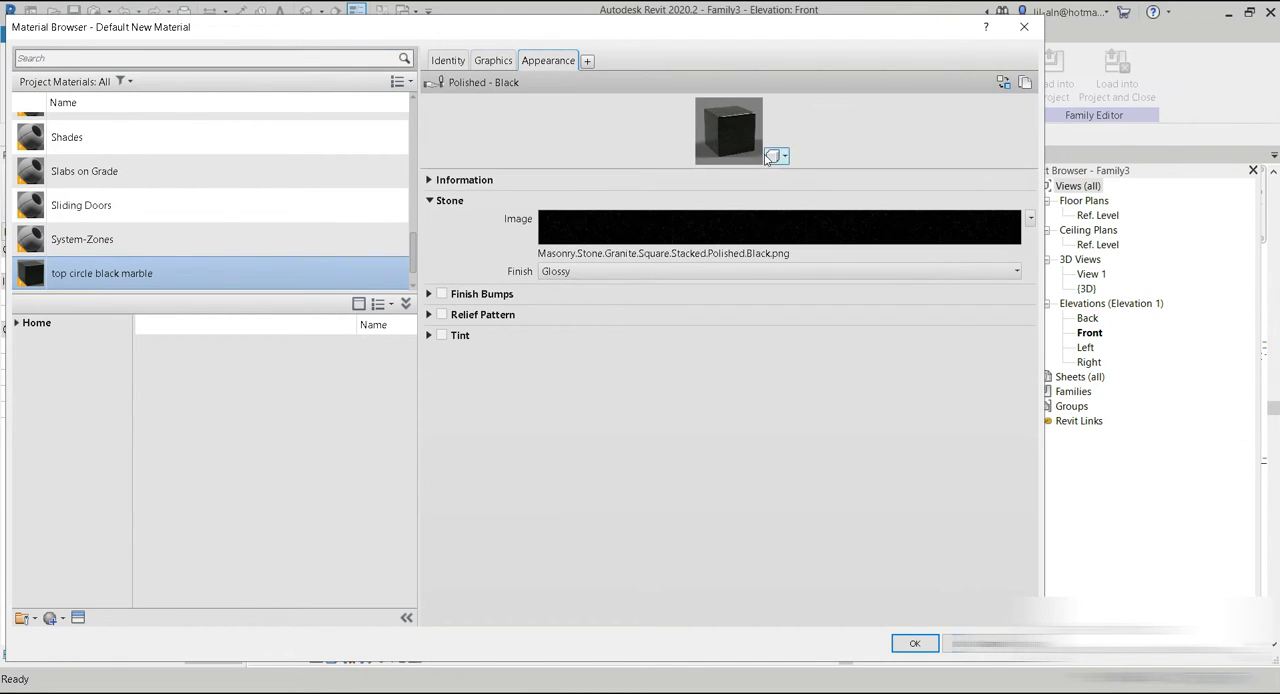
left_click(632, 240)
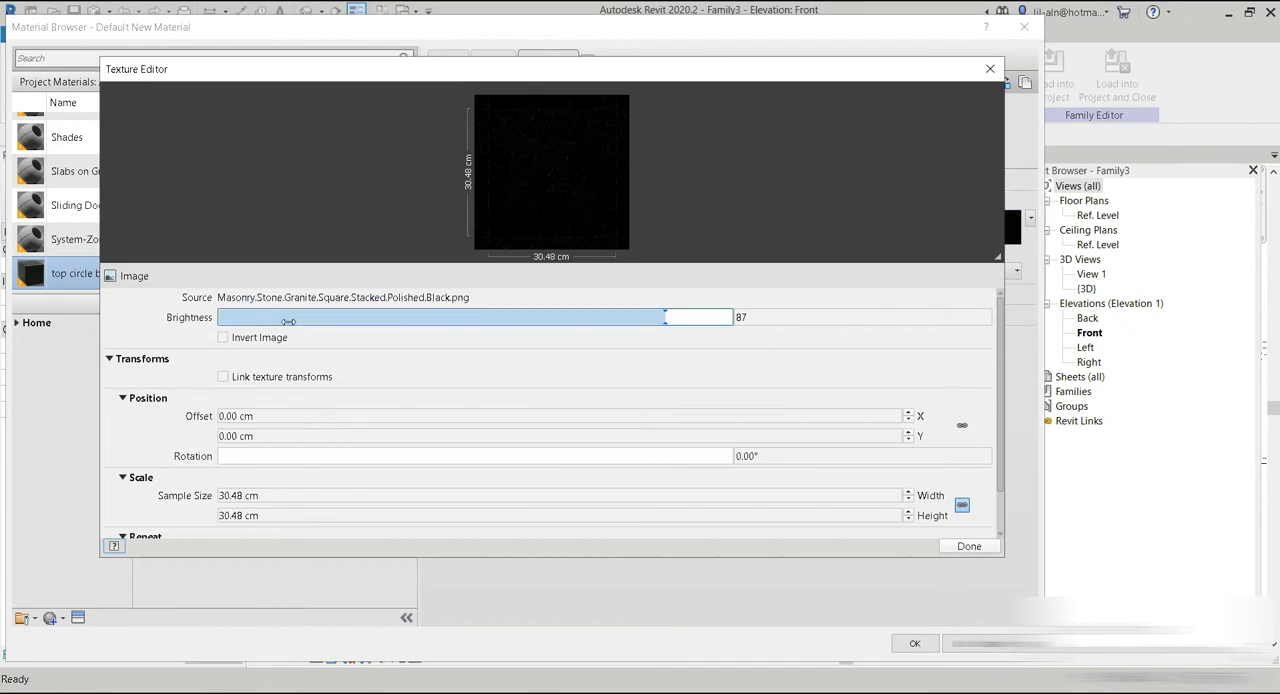
left_click(449, 297)
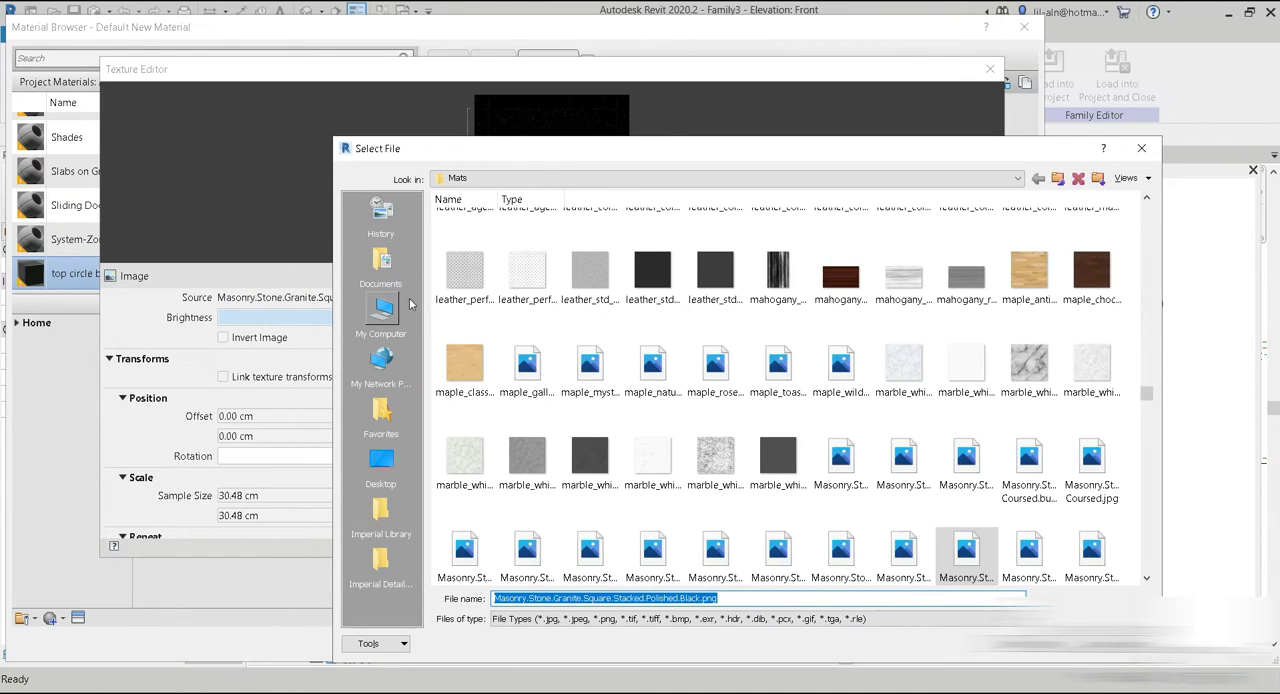
left_click(390, 460)
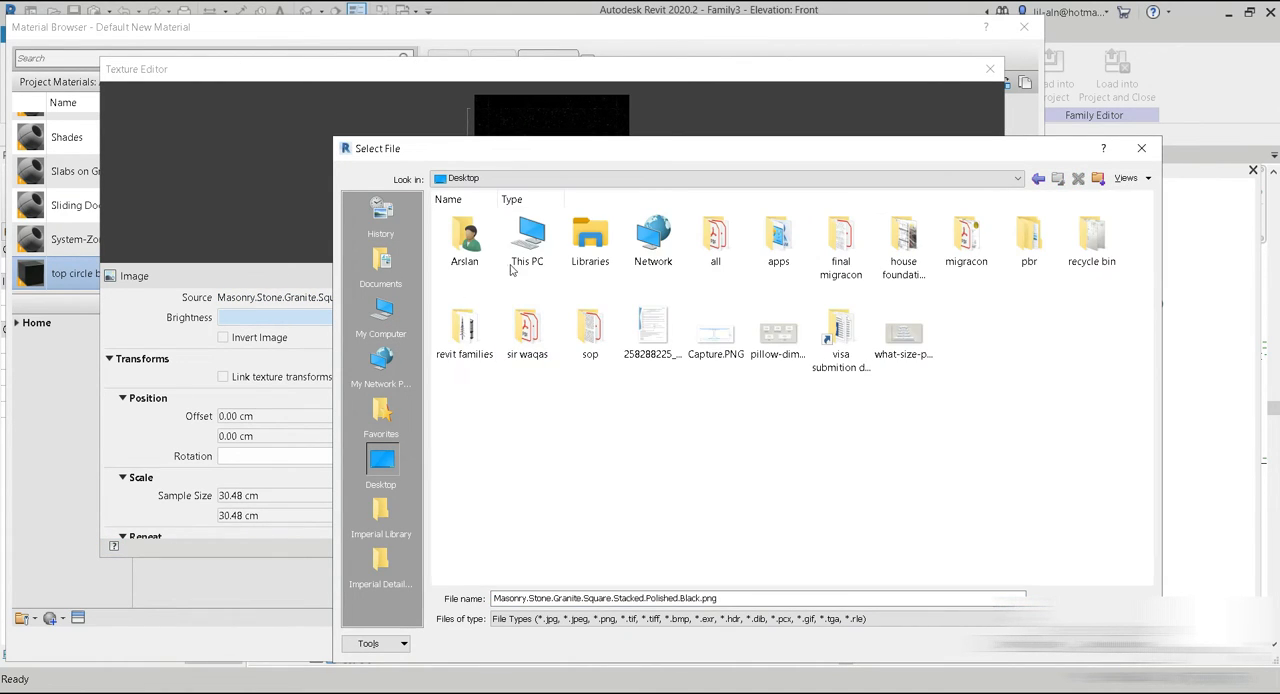
double_click(547, 263)
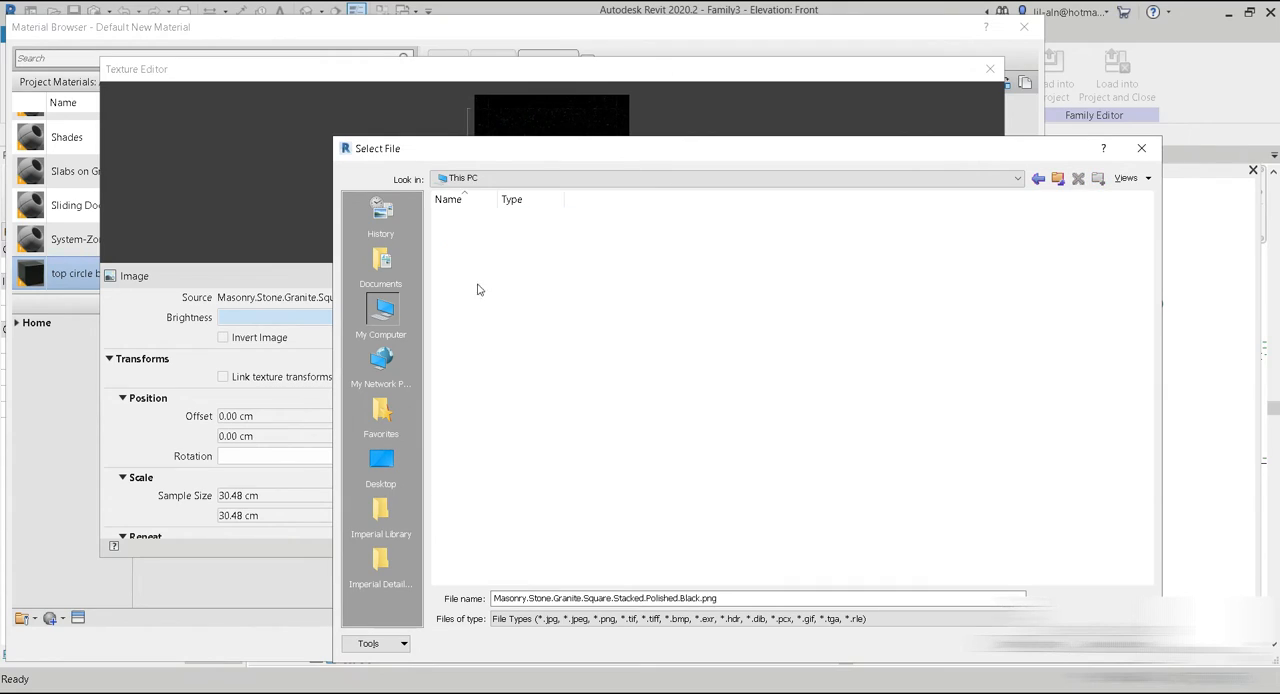
double_click(659, 274)
double_click(490, 264)
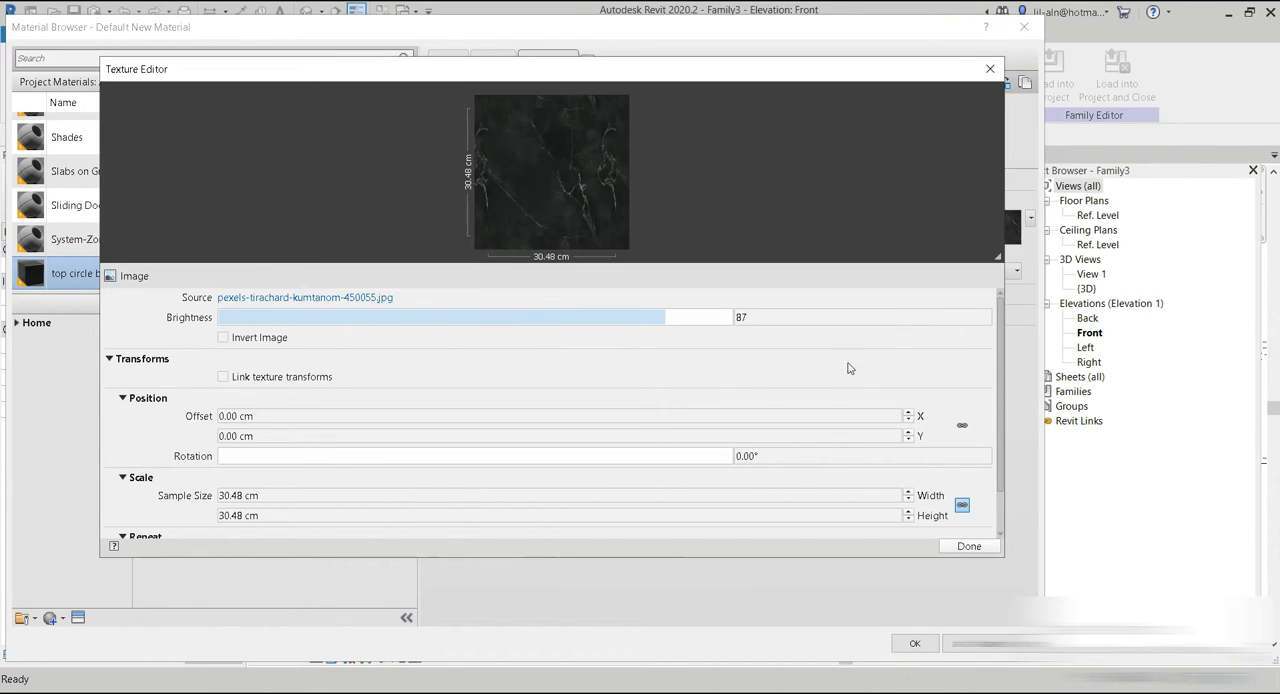
left_click(969, 548)
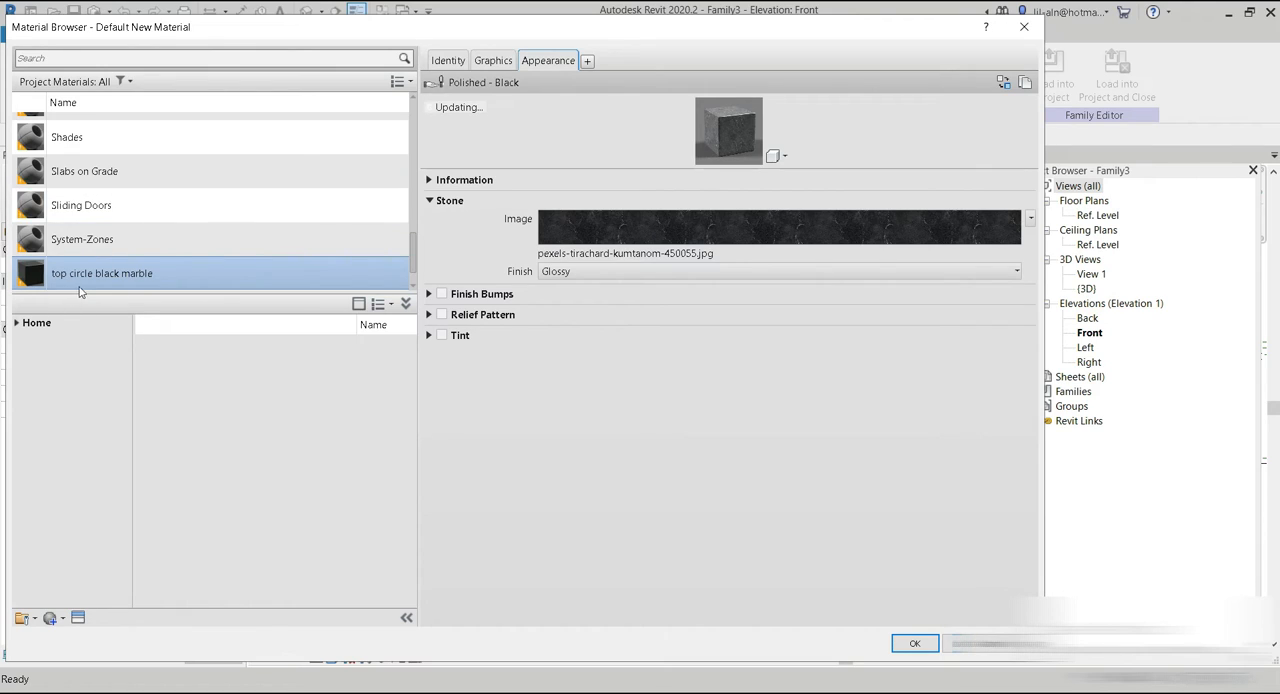
left_click(916, 643)
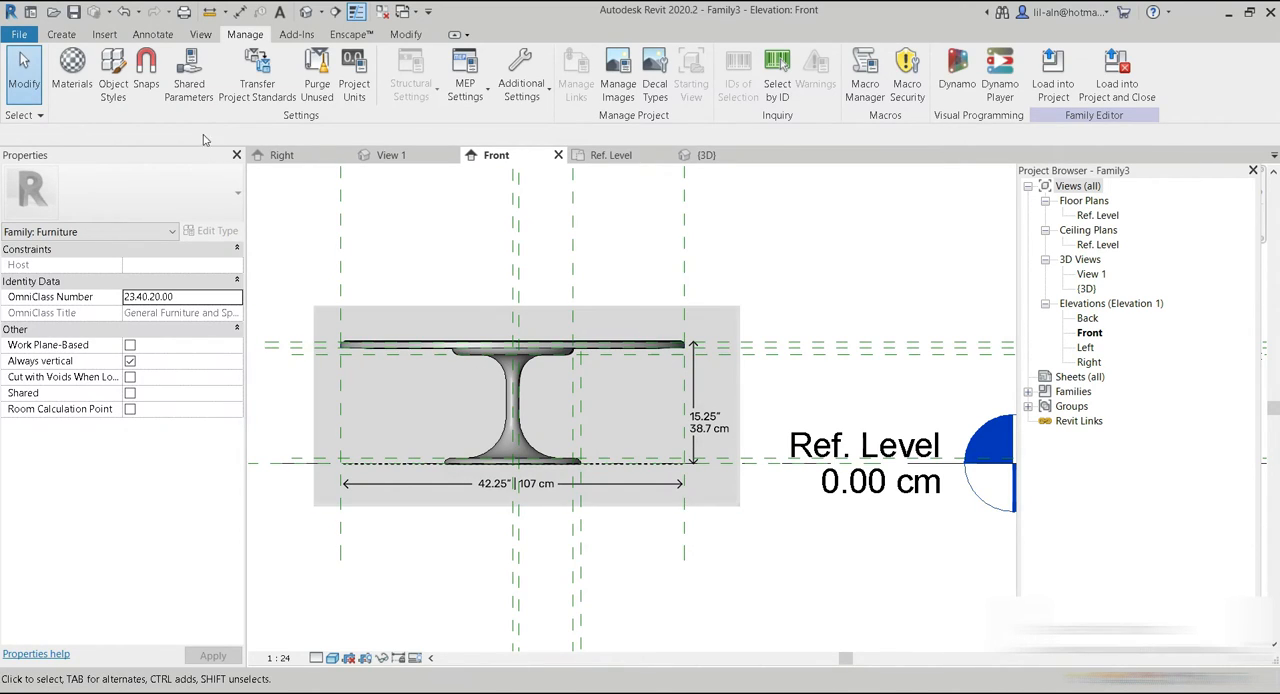
Set the top table material of the Type 2 glass family type to the library's Glass, Matte, using its render appearance for shading.
left_click(62, 36)
left_click(92, 96)
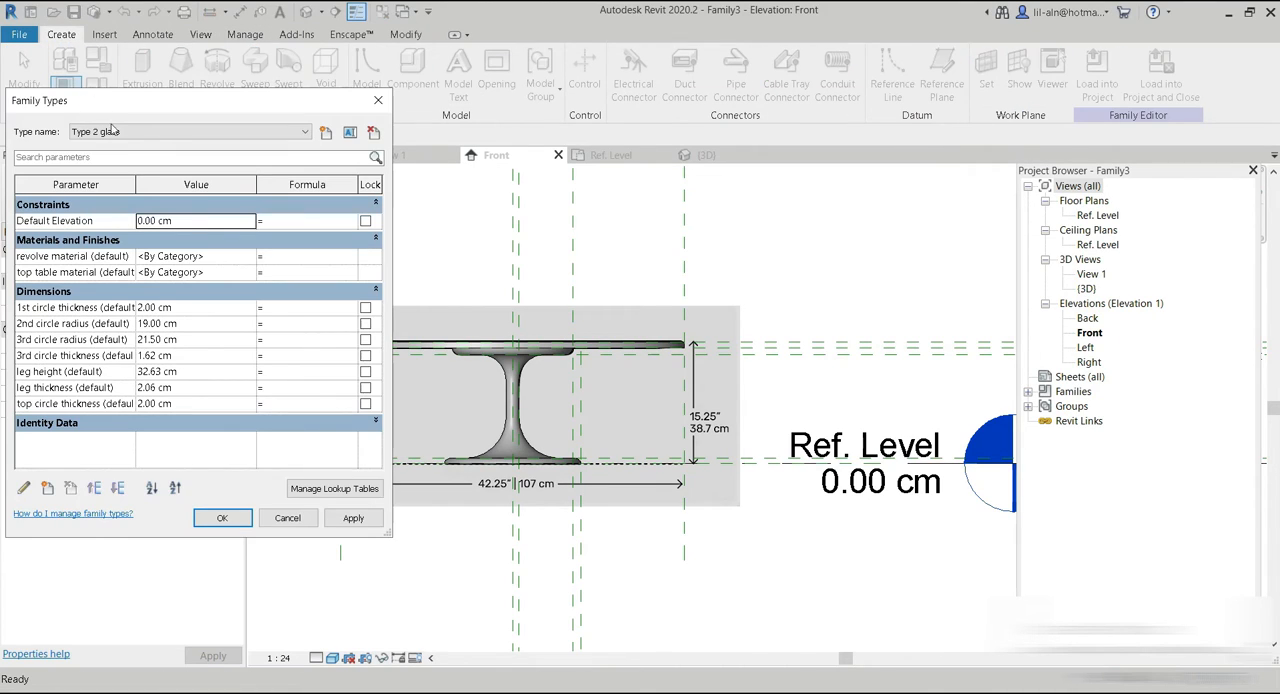
left_click(249, 272)
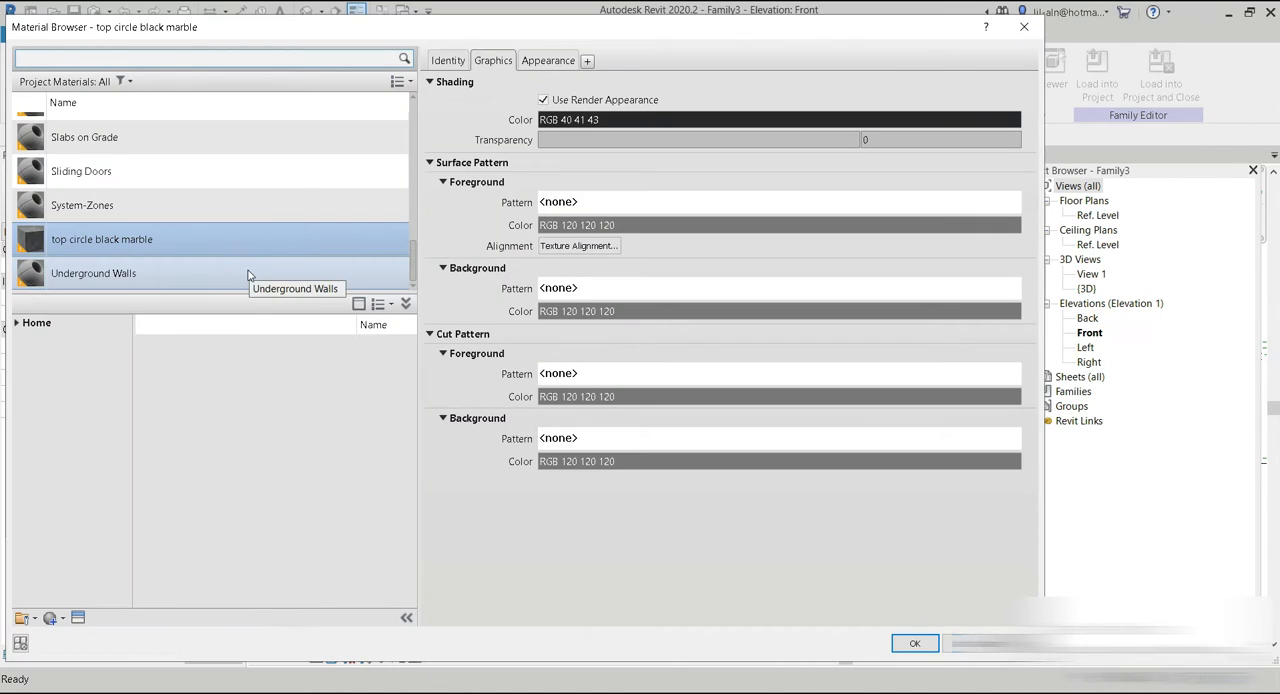
left_click(1026, 30)
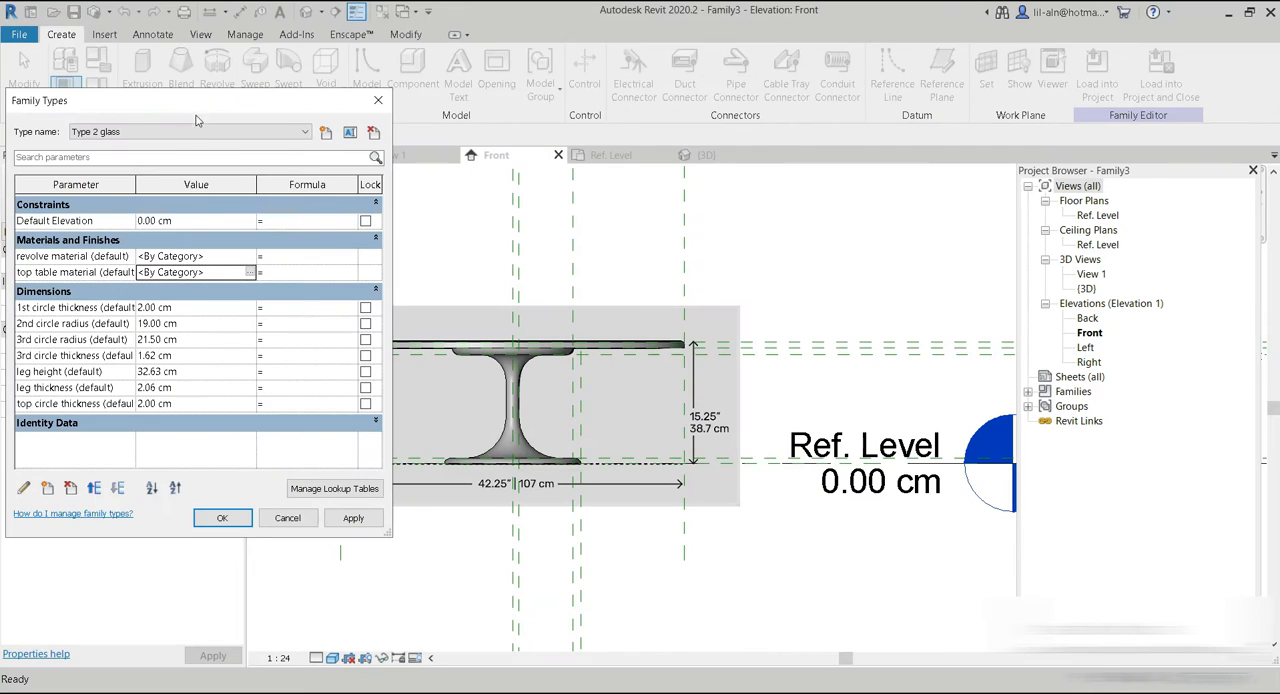
left_click(250, 273)
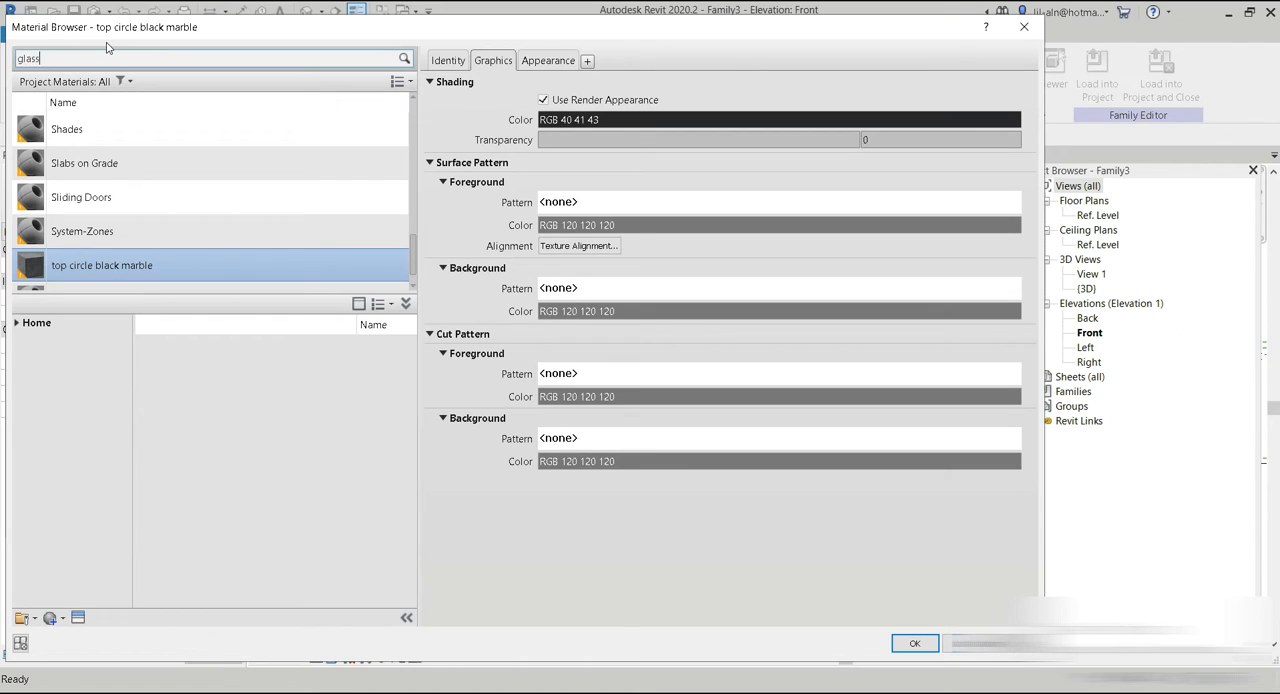
scroll(257, 442, "down", 3)
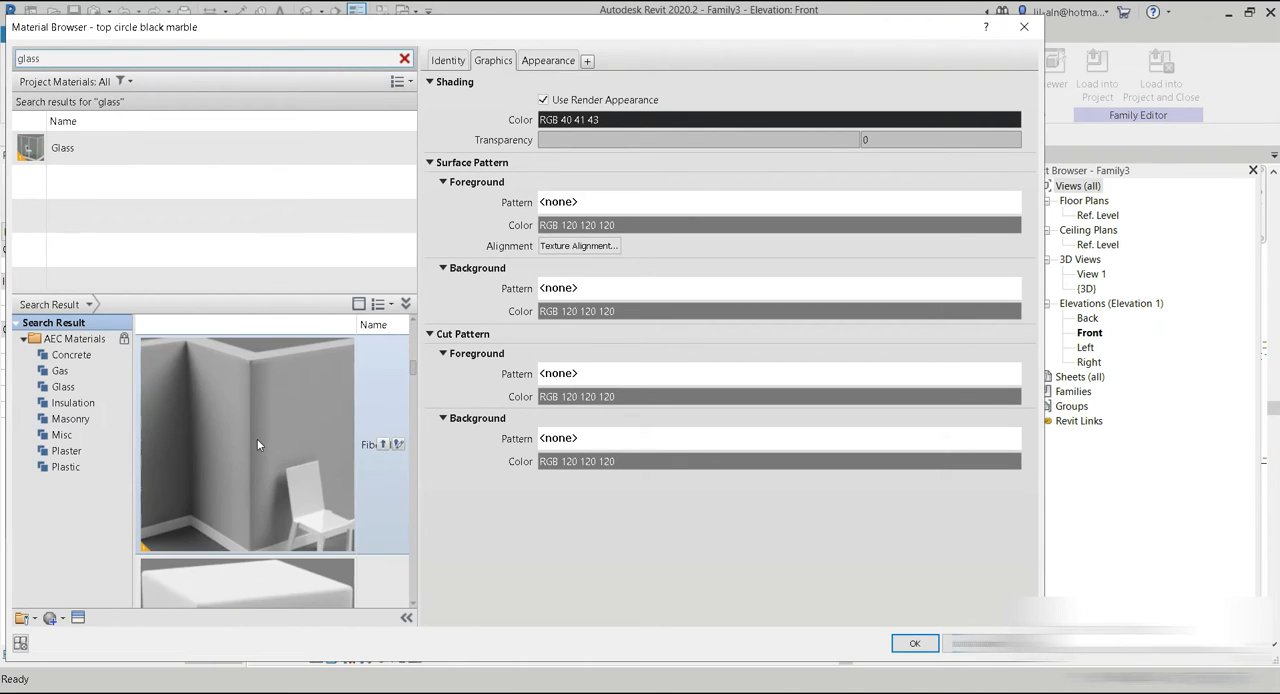
scroll(257, 443, "down", 4)
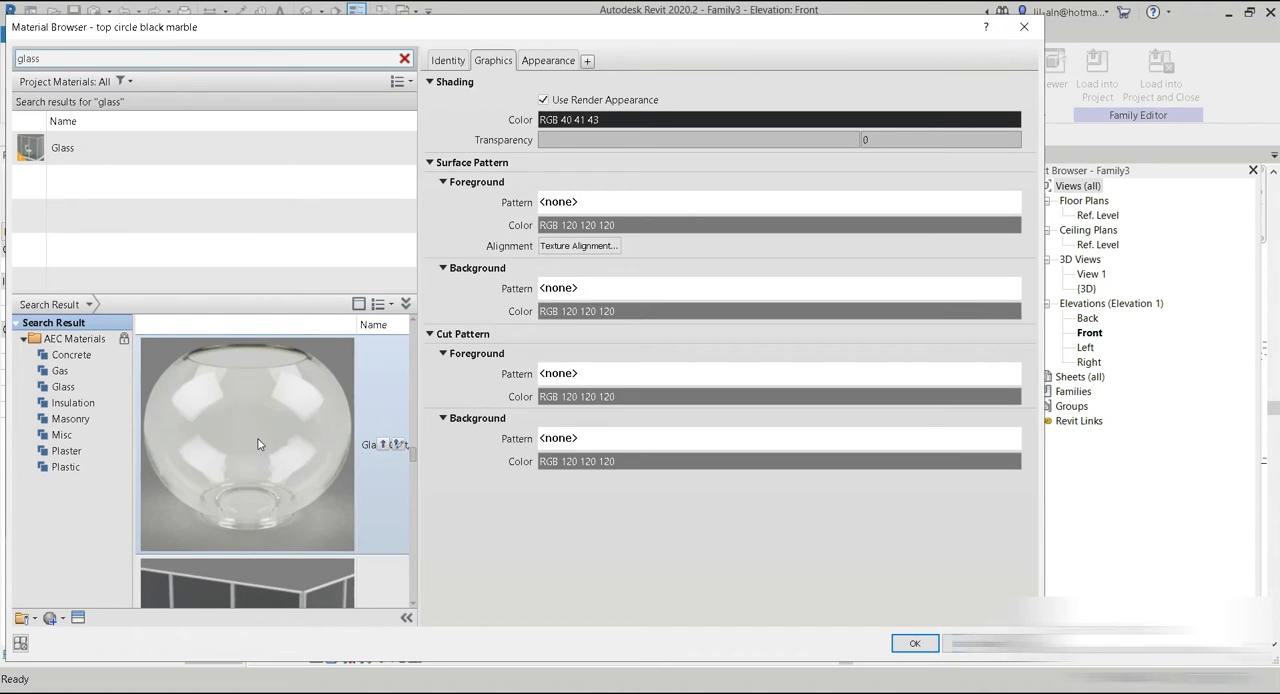
scroll(260, 440, "down", 3)
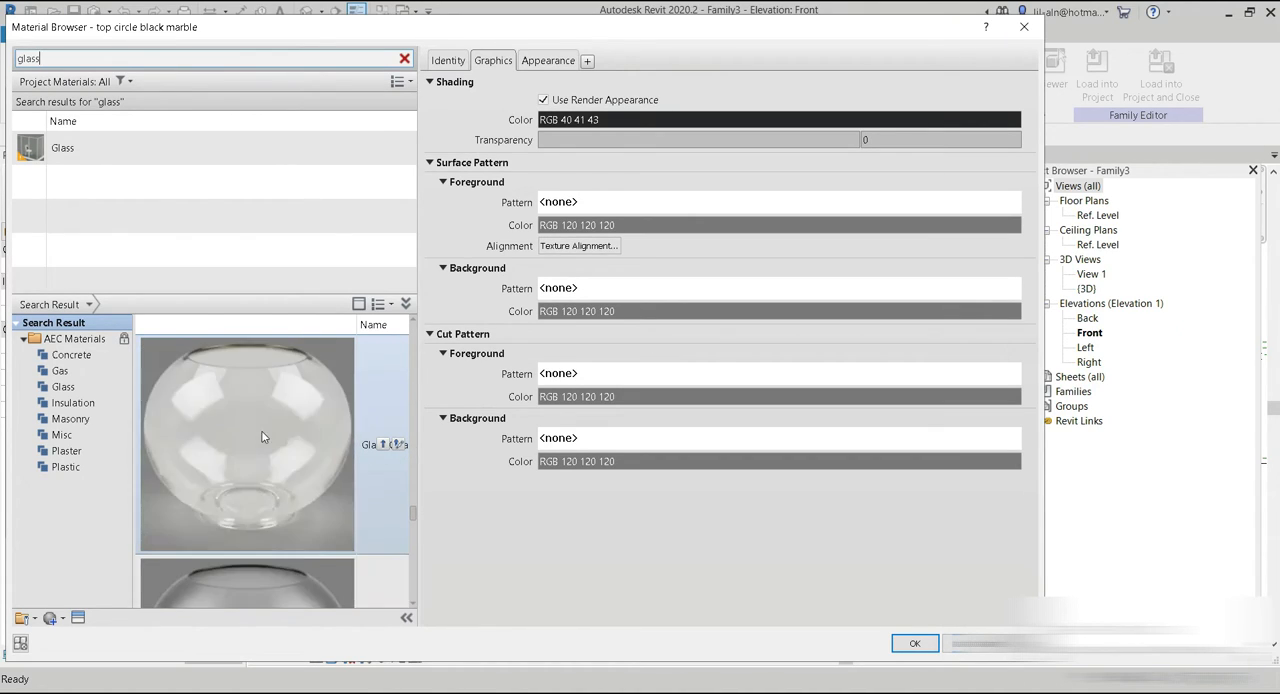
scroll(262, 436, "down", 4)
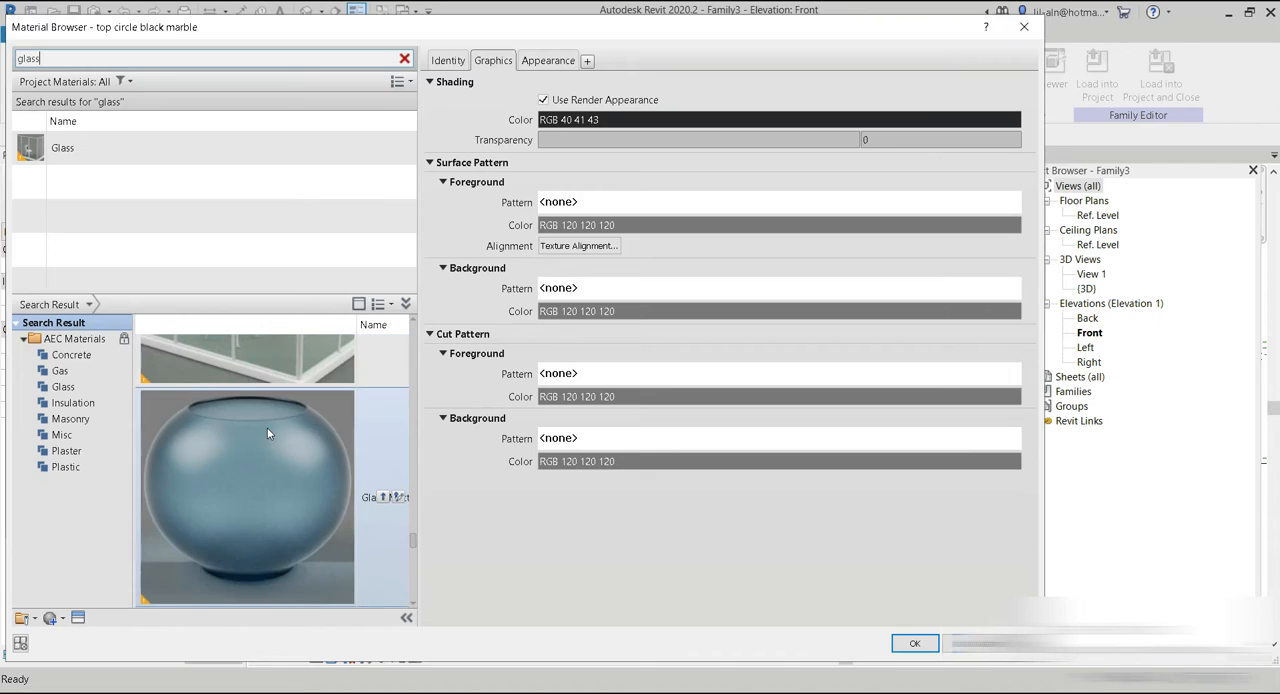
left_click(384, 498)
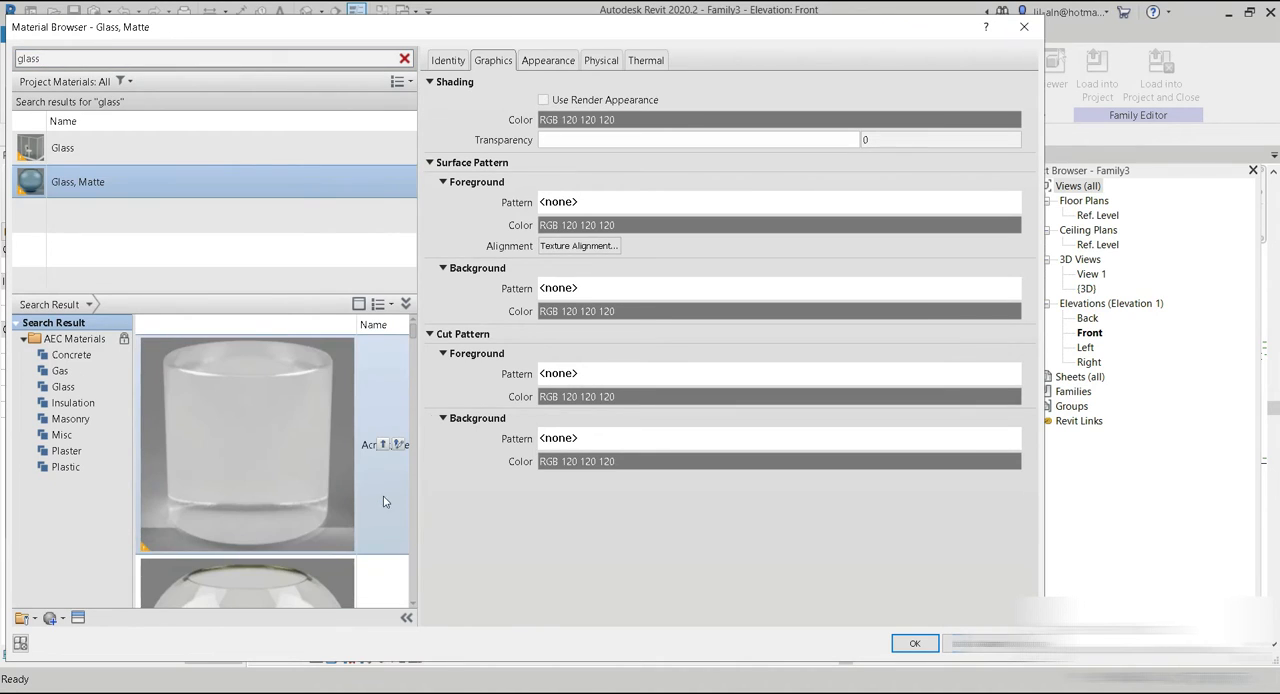
left_click(569, 102)
left_click(912, 643)
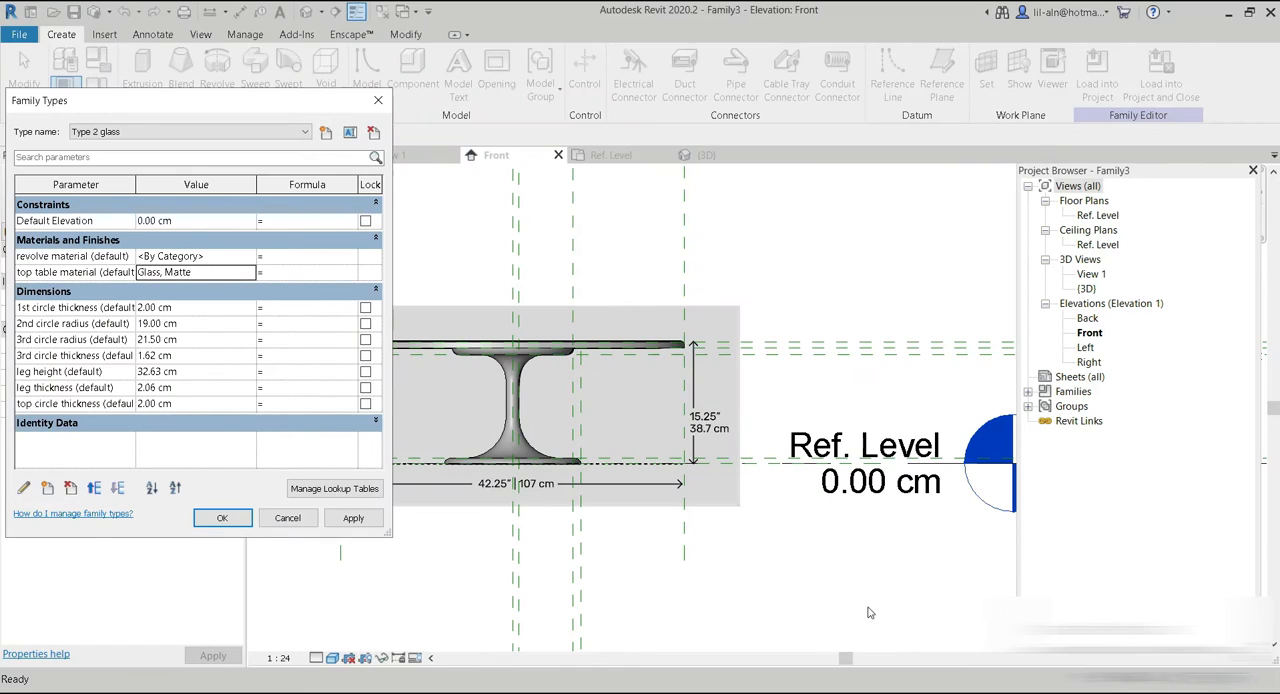
Set the top table material of the Type 1 family type to top circle black marble.
left_click(295, 132)
left_click(185, 152)
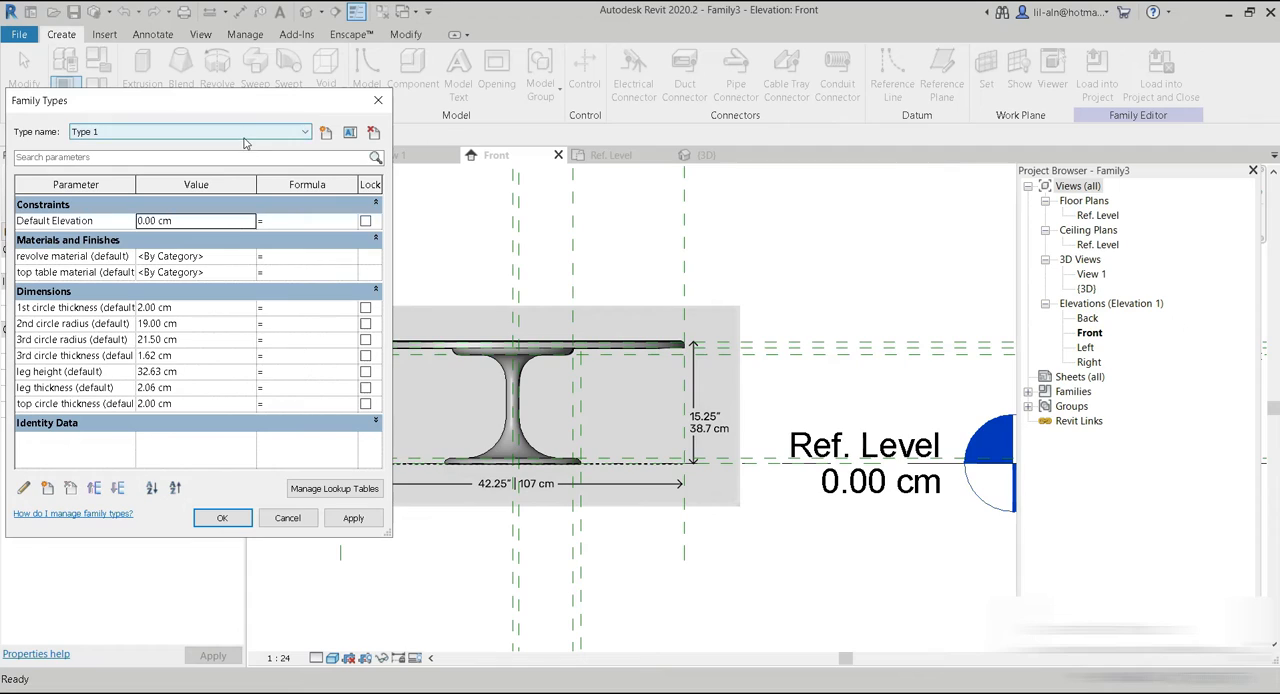
left_click(250, 272)
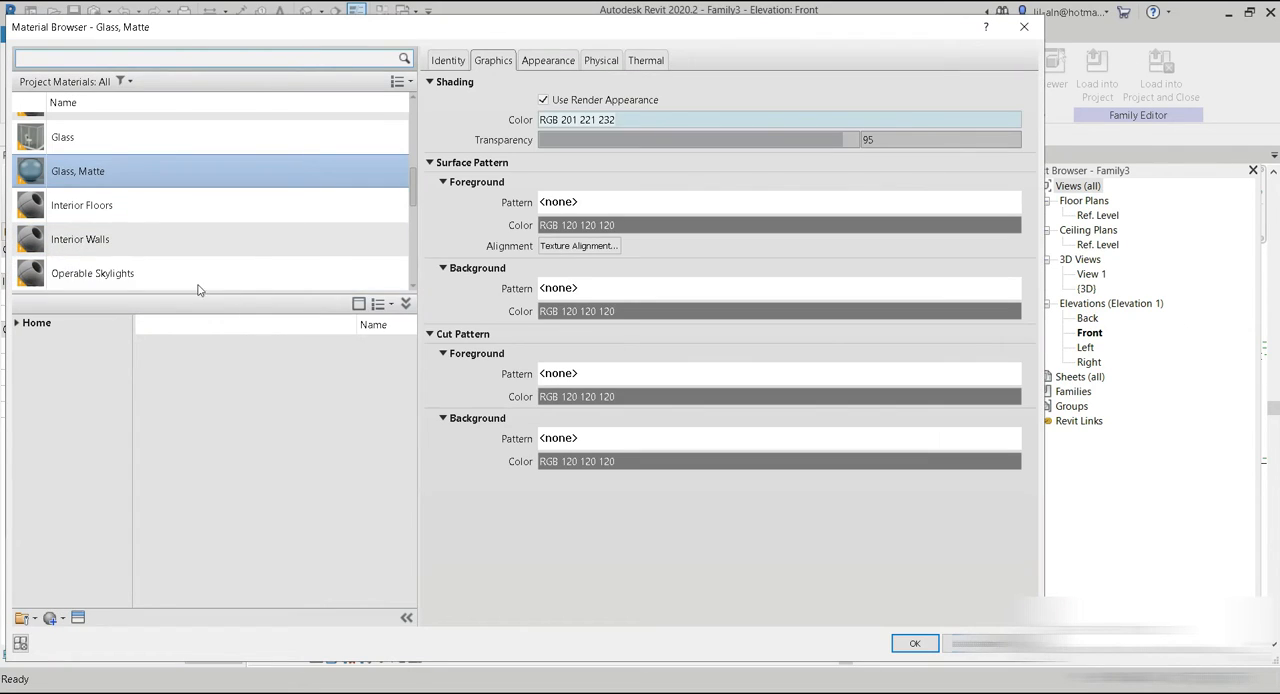
scroll(106, 176, "down", 1)
scroll(119, 191, "up", 5)
scroll(119, 197, "down", 6)
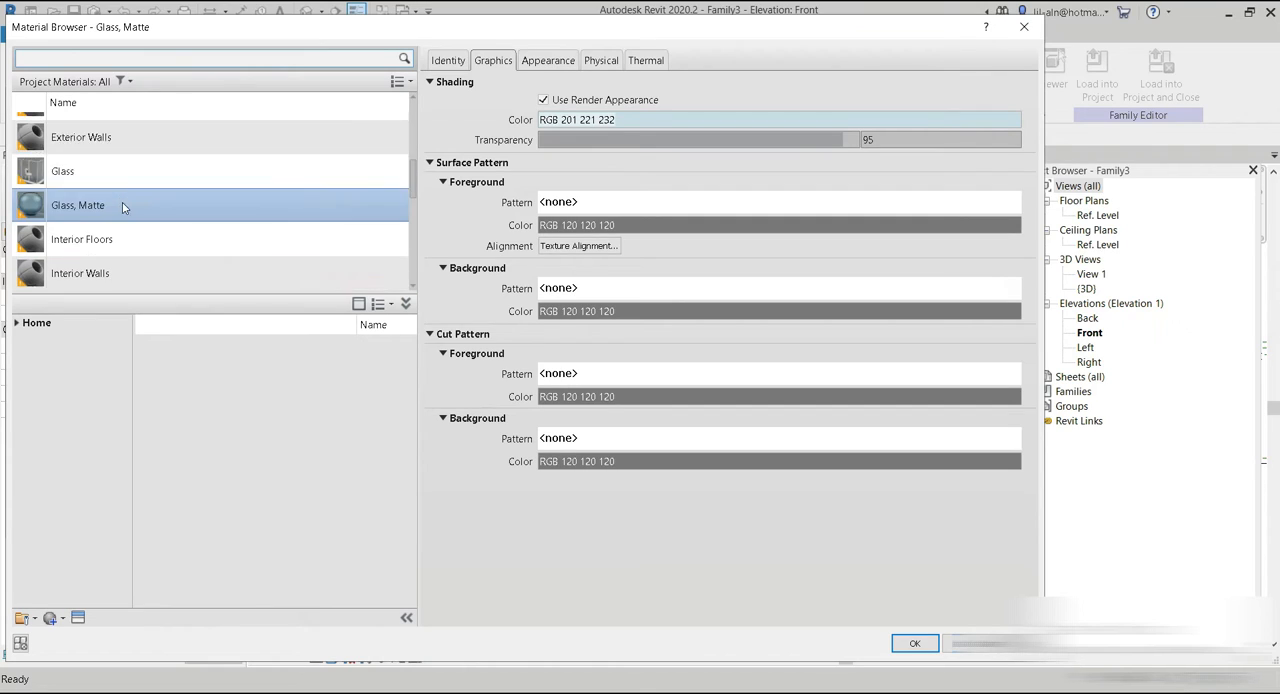
scroll(124, 210, "up", 6)
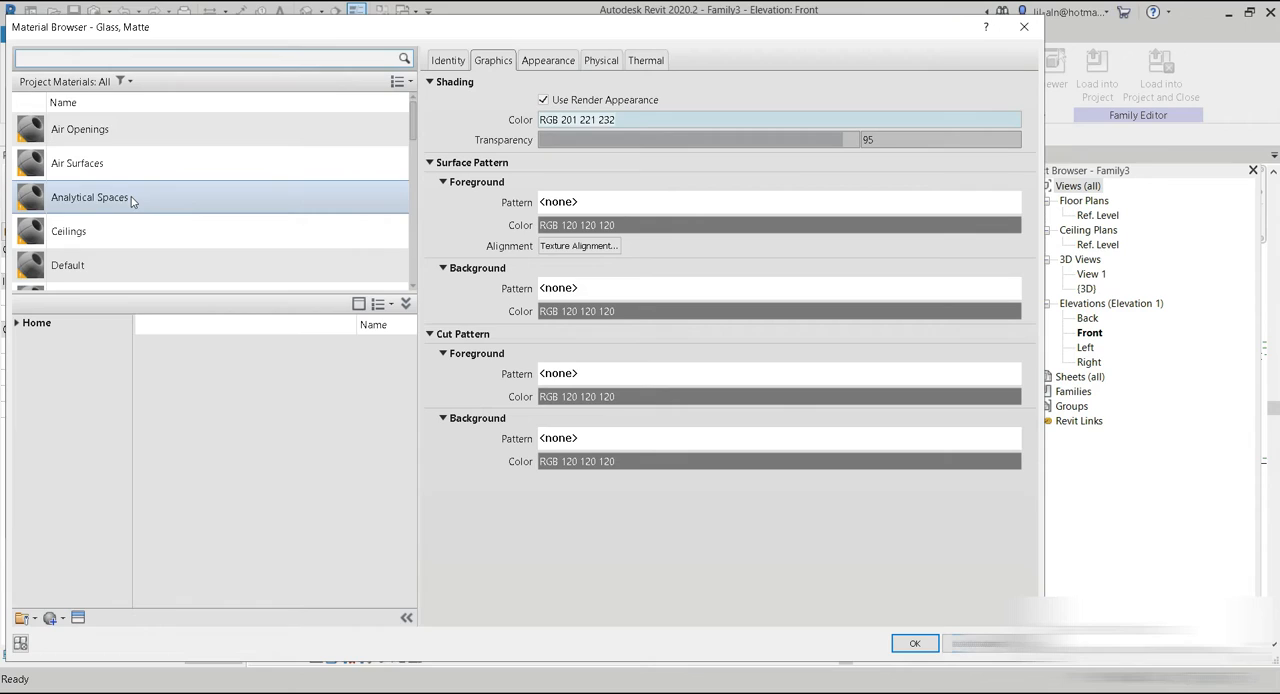
scroll(131, 199, "down", 1)
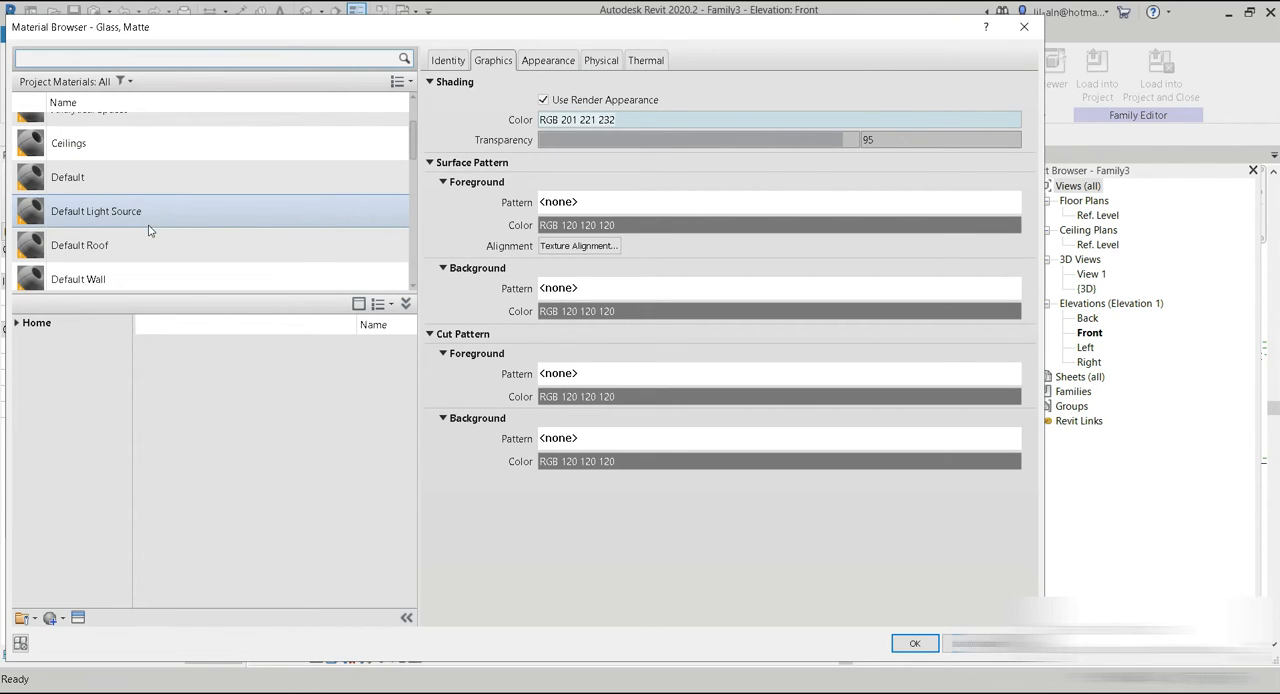
scroll(148, 231, "down", 8)
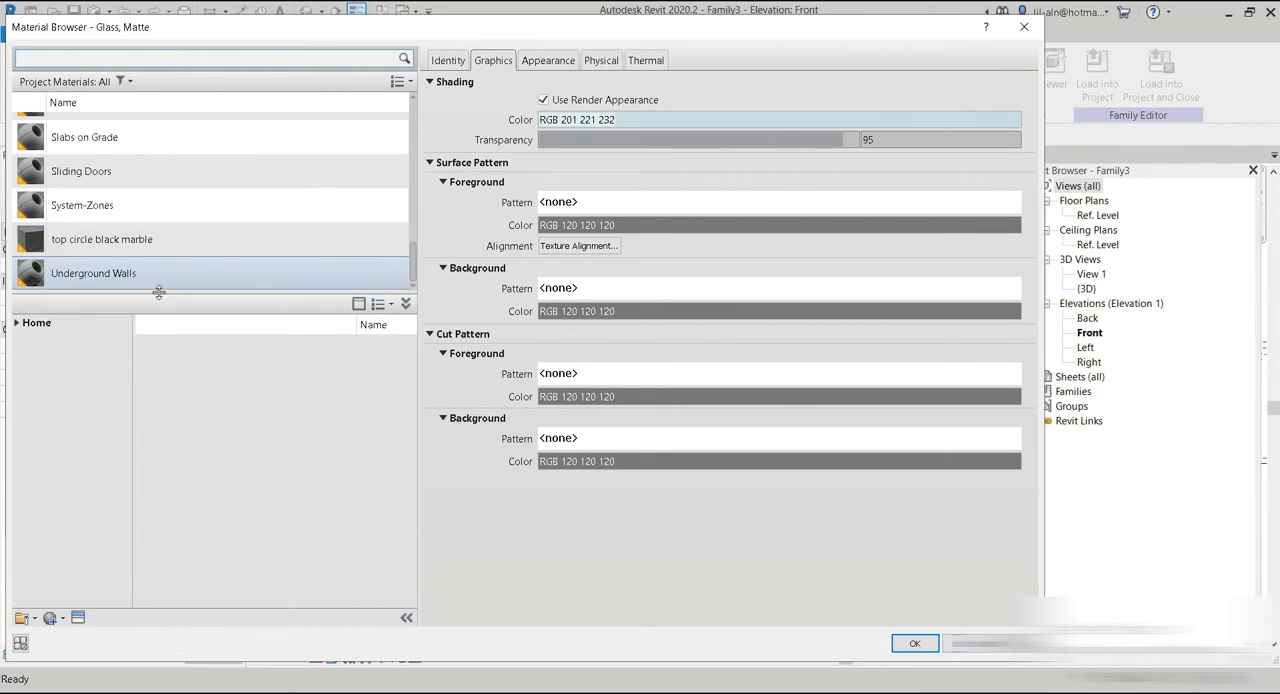
left_click(118, 248)
left_click(545, 58)
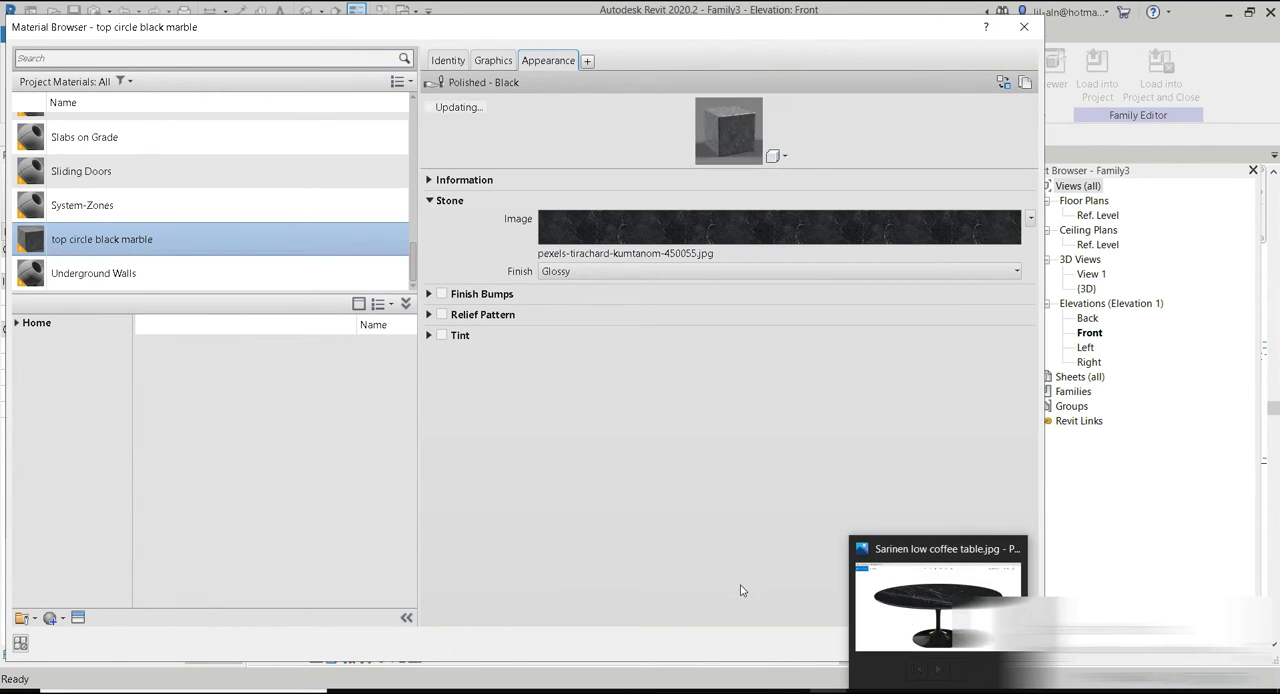
left_click(913, 645)
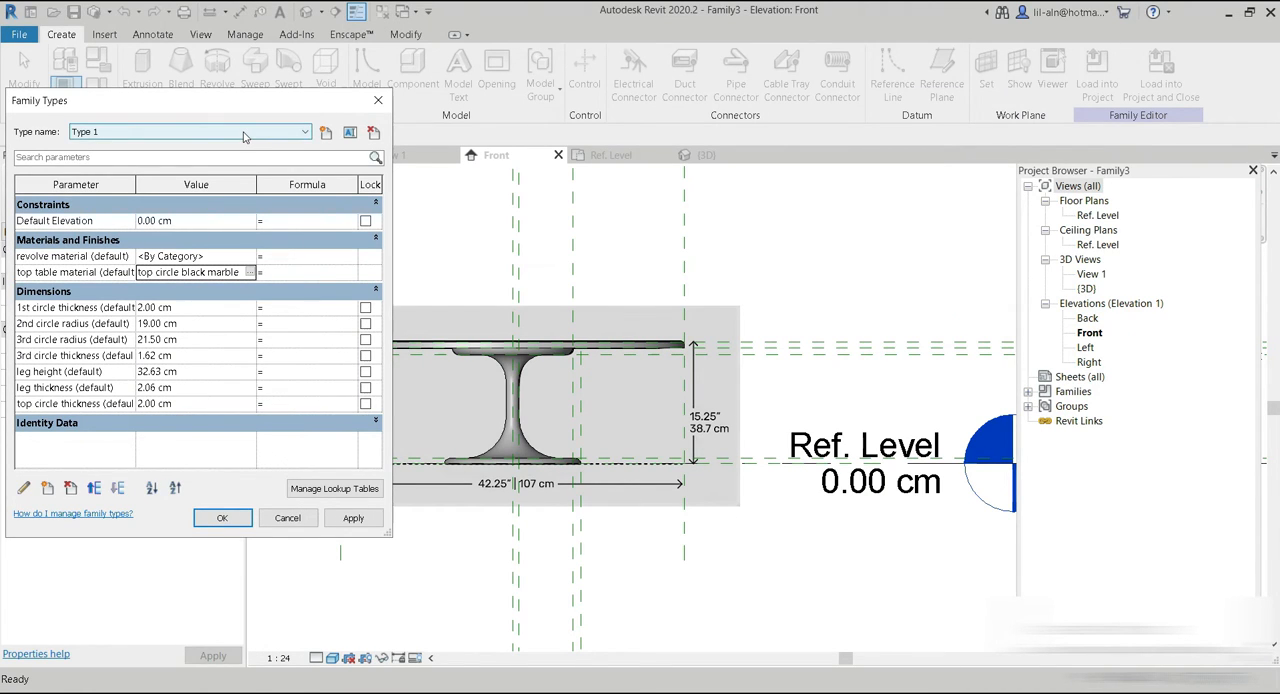
Assign the revolve black material to the revolve material parameter of Type 1.
left_click(249, 256)
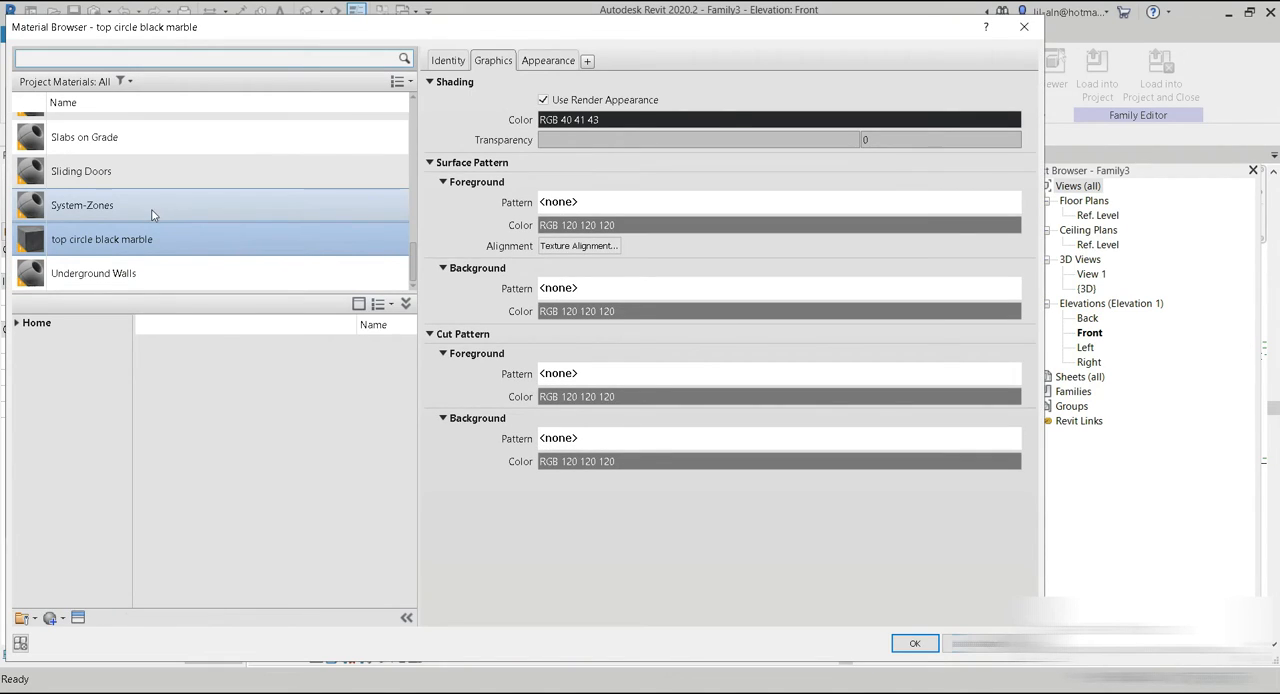
scroll(154, 252, "up", 8)
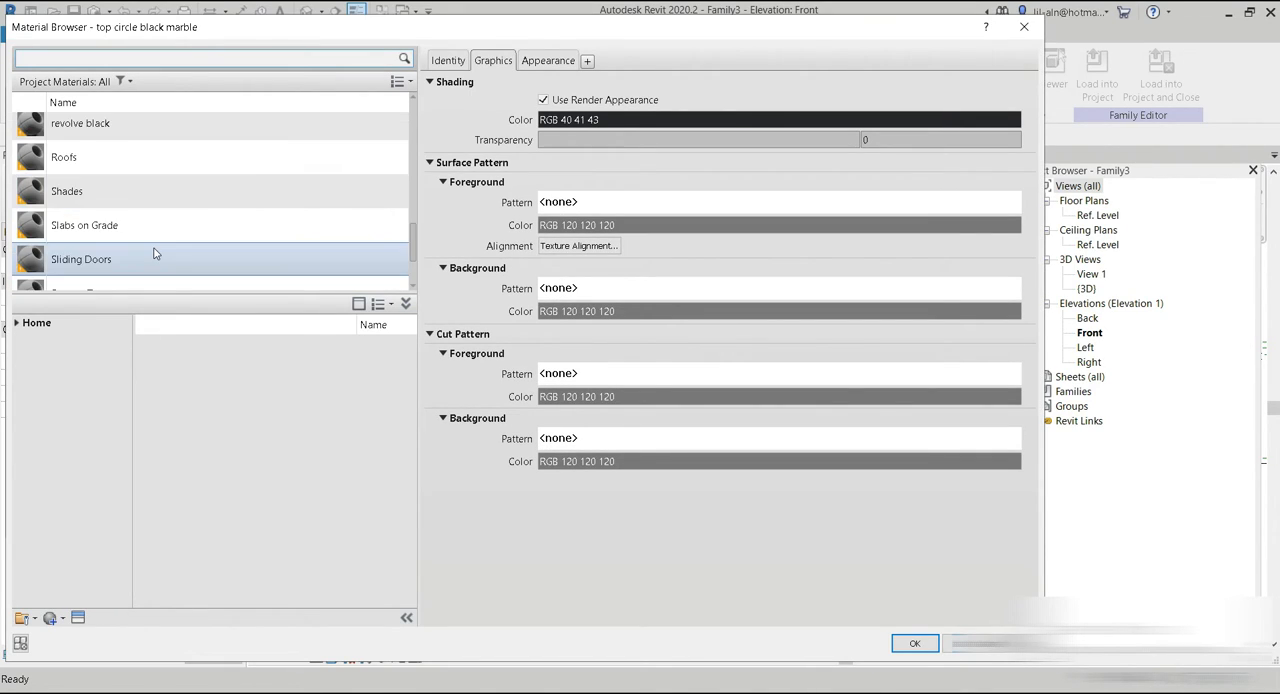
scroll(154, 252, "up", 3)
scroll(149, 249, "down", 8)
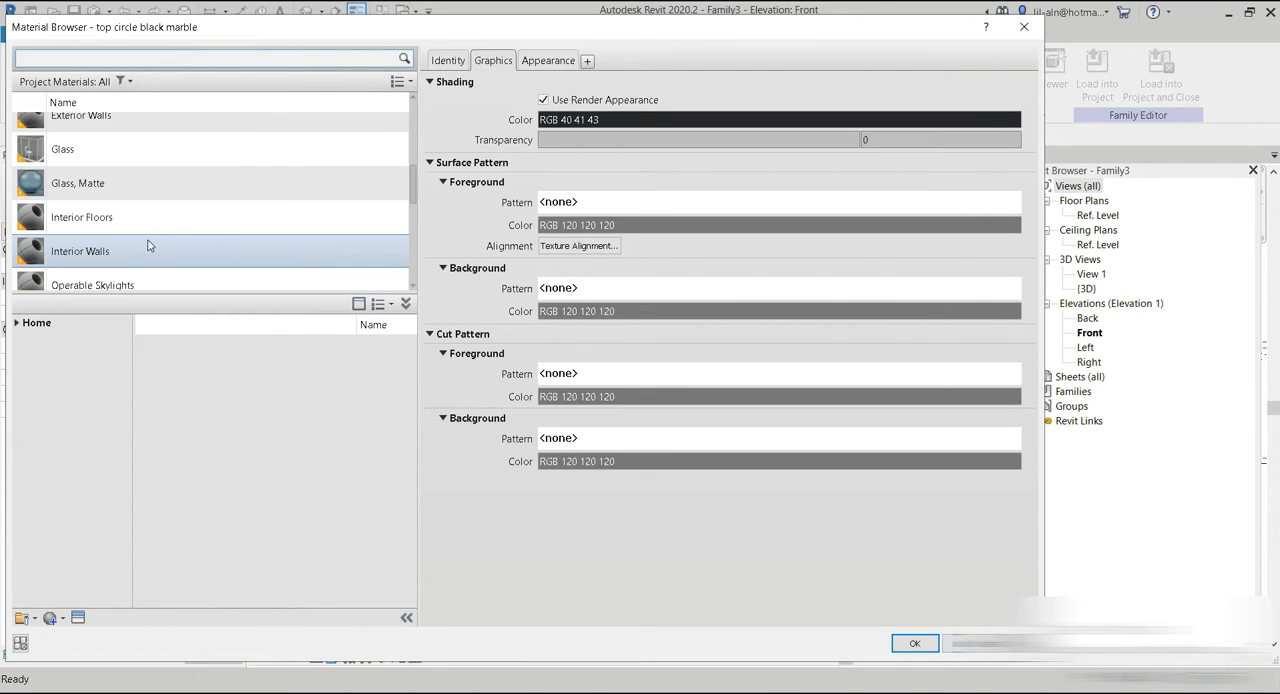
scroll(141, 238, "down", 3)
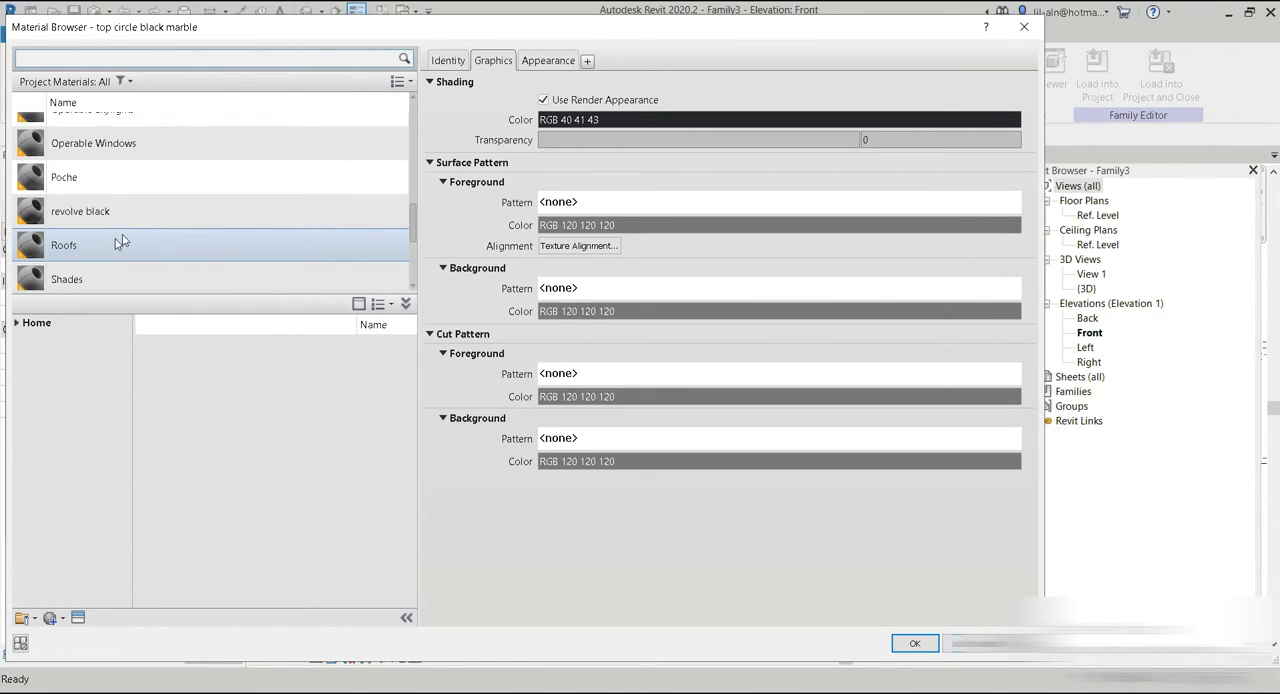
scroll(94, 268, "down", 3)
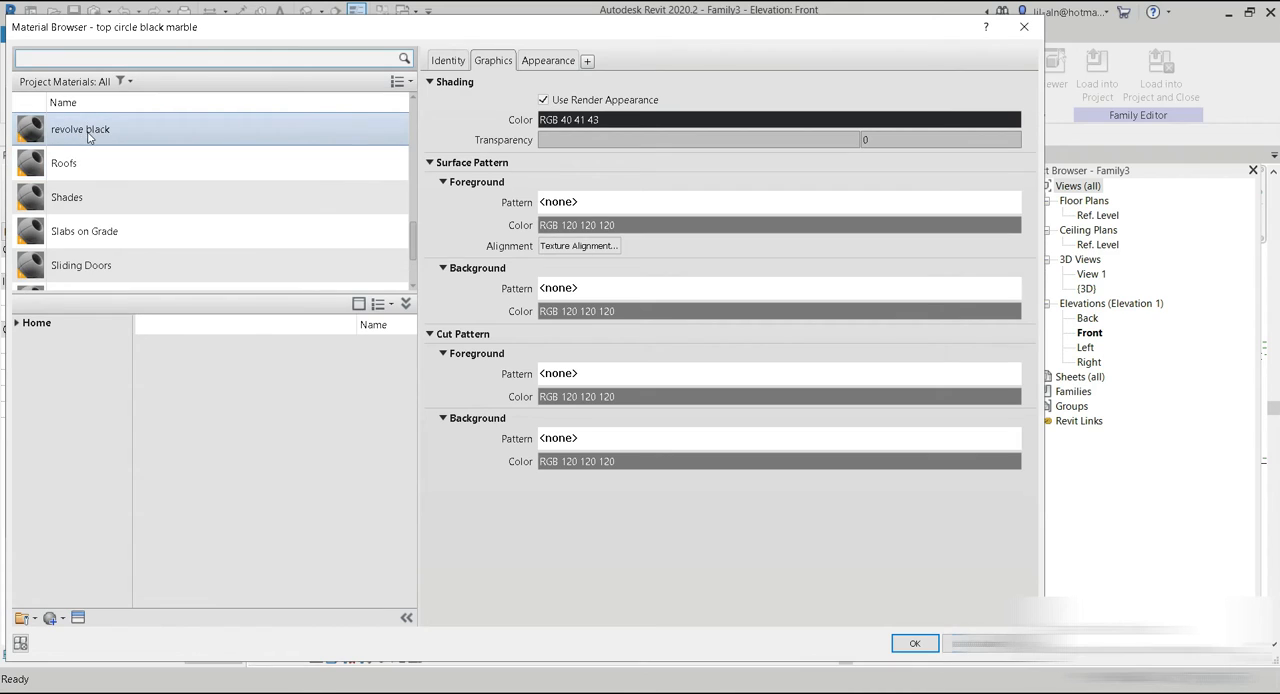
left_click(90, 138)
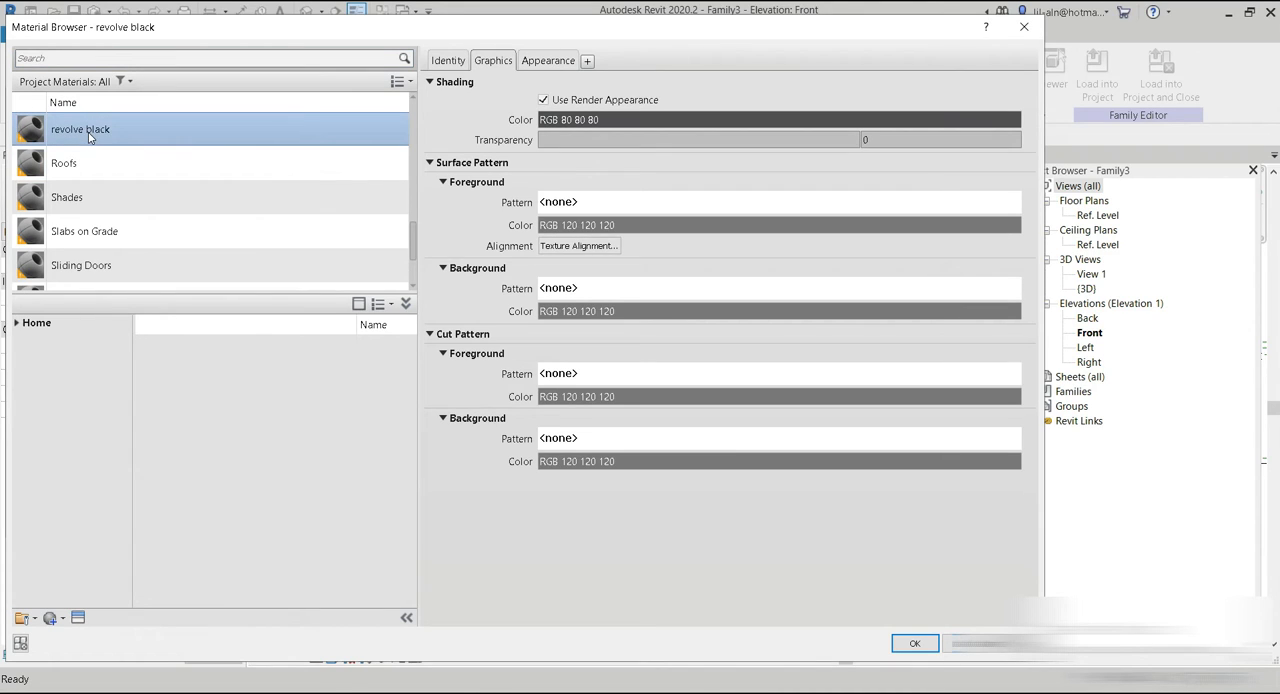
left_click(915, 645)
Set the revolve material of the Type 2 glass family type to revolve black, and accept the family type changes.
left_click(150, 131)
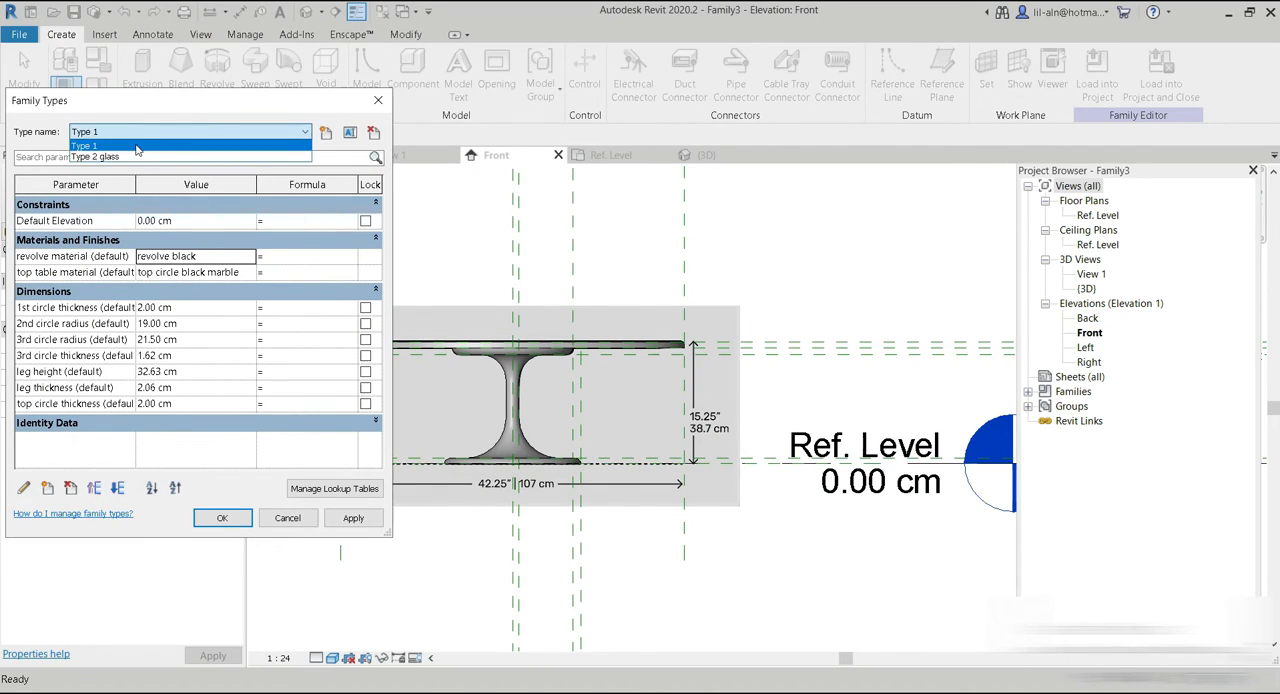
left_click(140, 154)
left_click(253, 258)
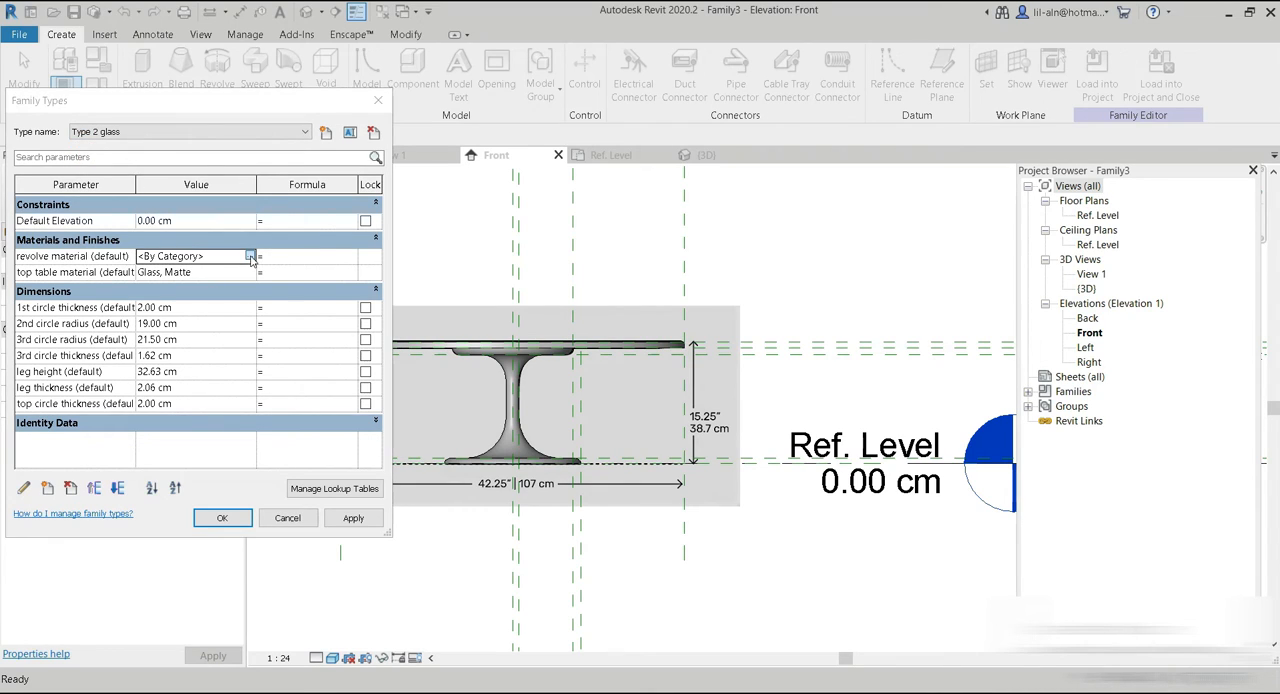
left_click(250, 257)
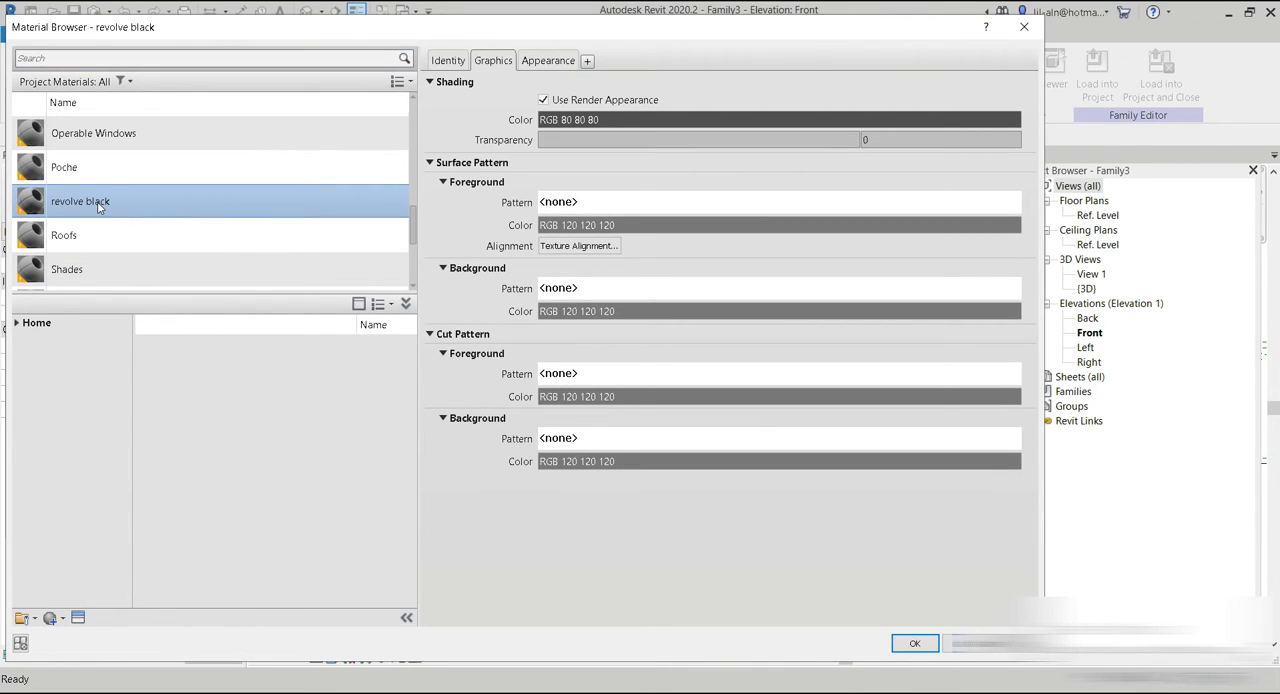
left_click(915, 643)
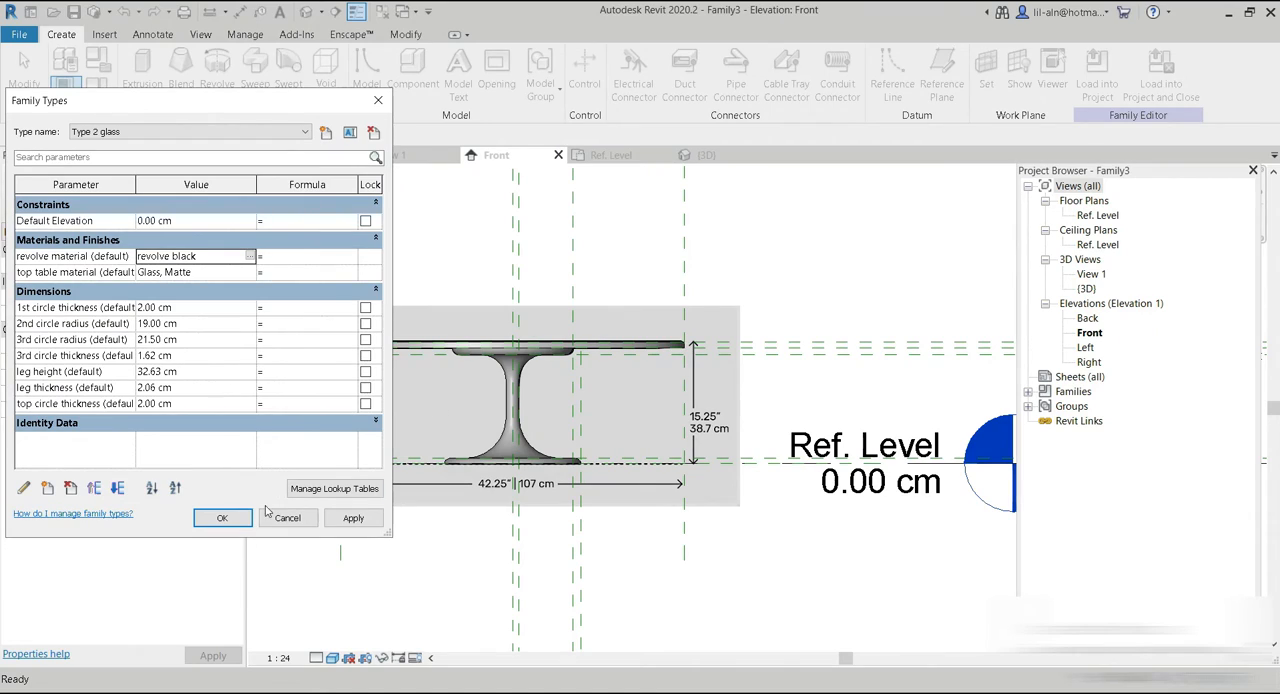
left_click(240, 523)
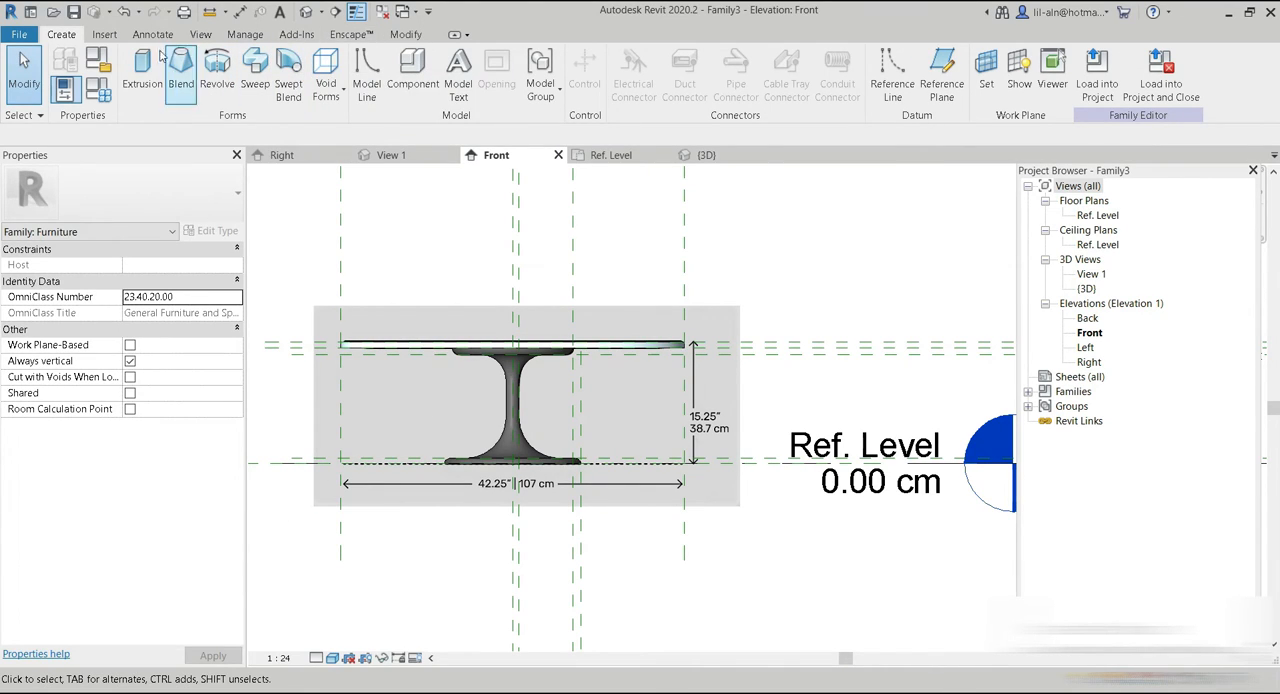
Replace the appearance of the revolve black material with Carbon Fiber - Plain from Autodesk Physical Assets' Miscellaneous category, and accept the material changes.
left_click(247, 35)
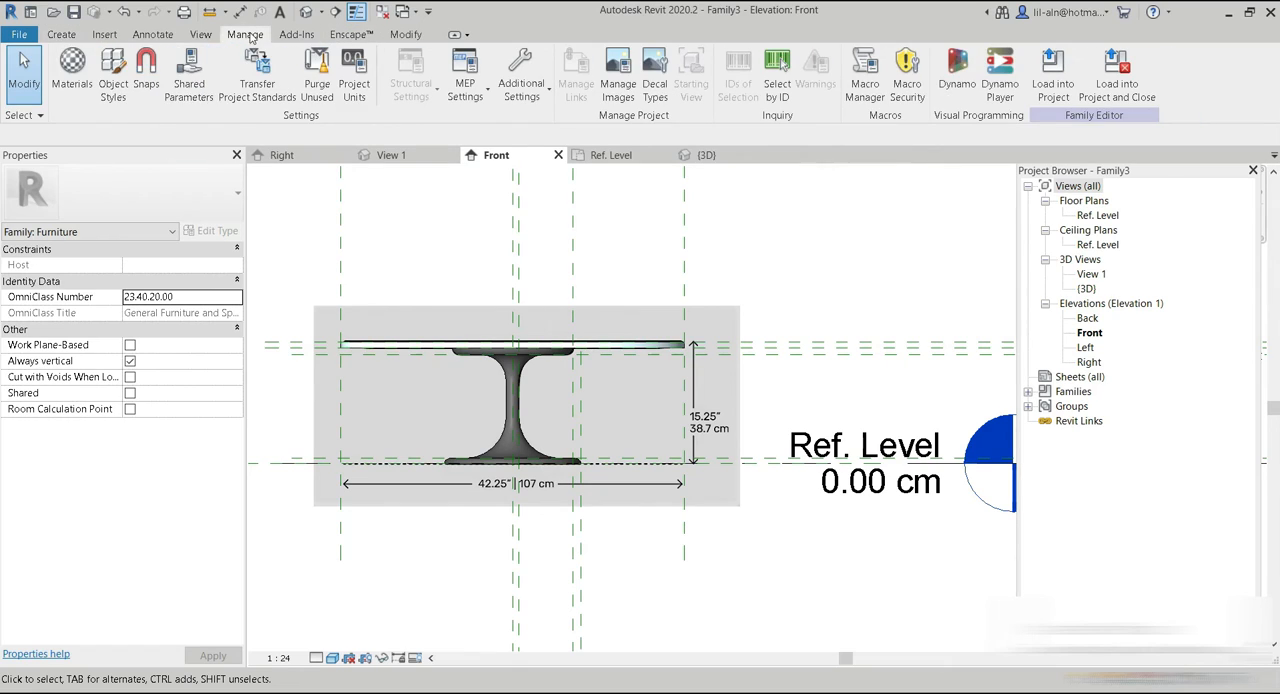
left_click(68, 93)
scroll(131, 240, "down", 1)
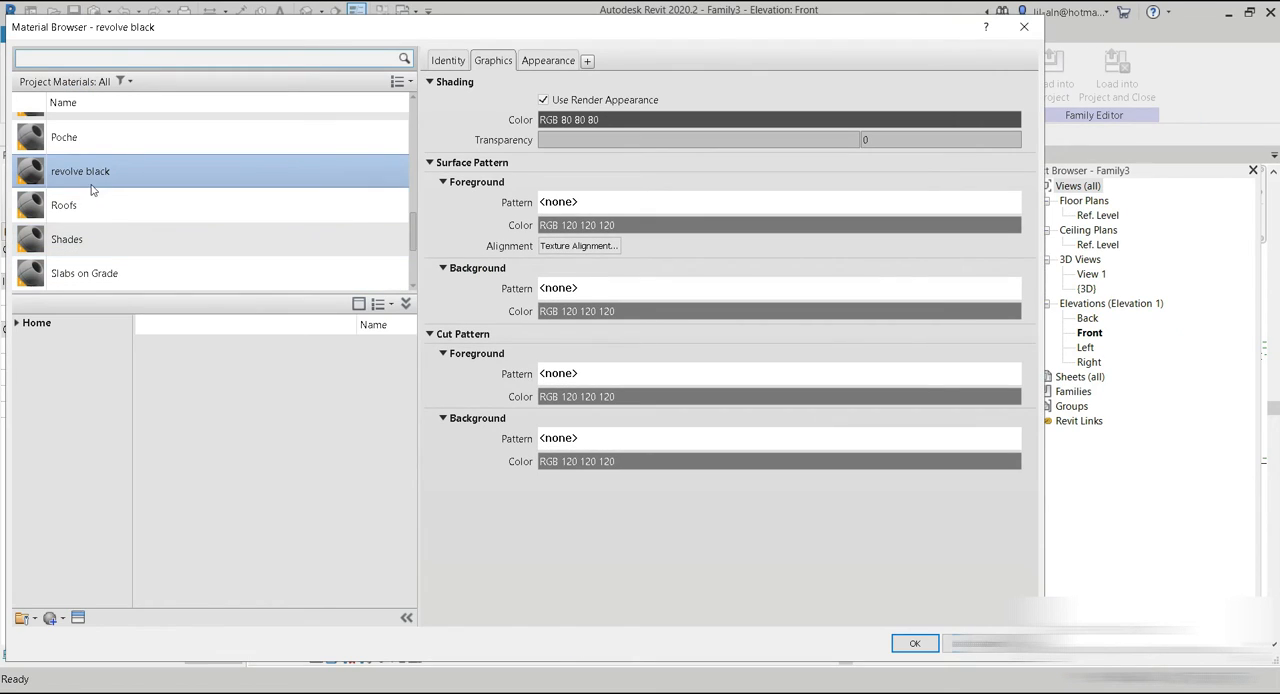
left_click(79, 618)
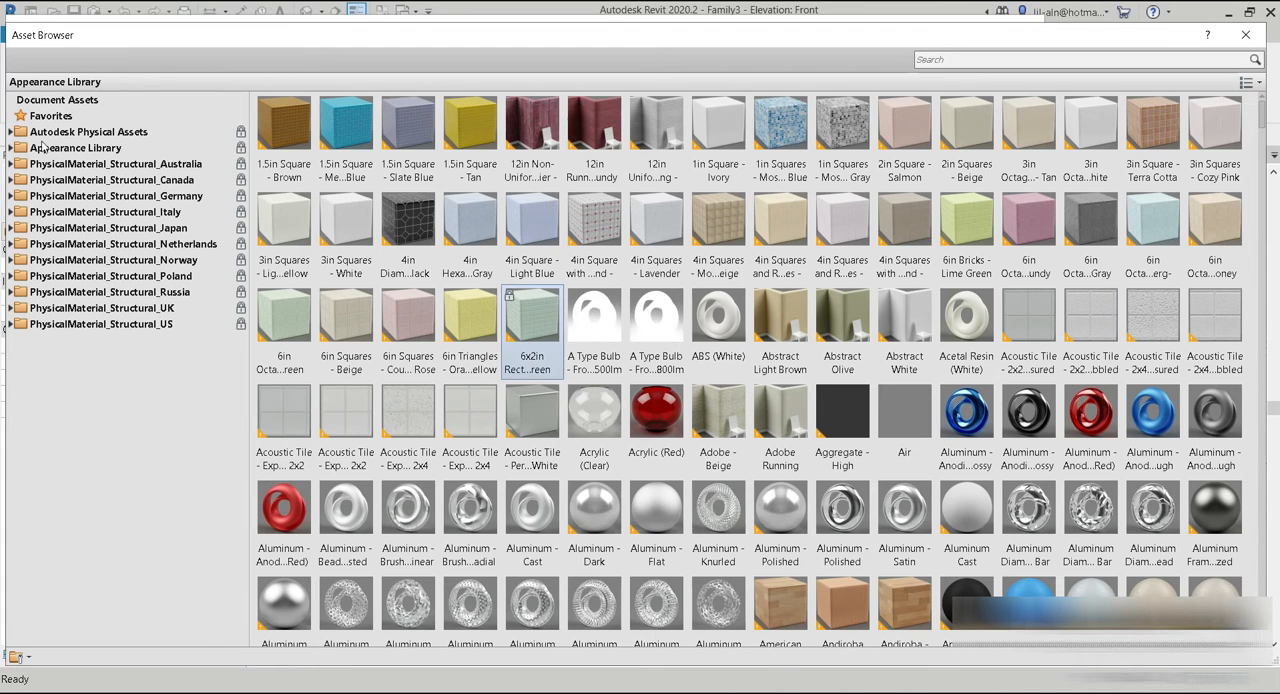
left_click(11, 133)
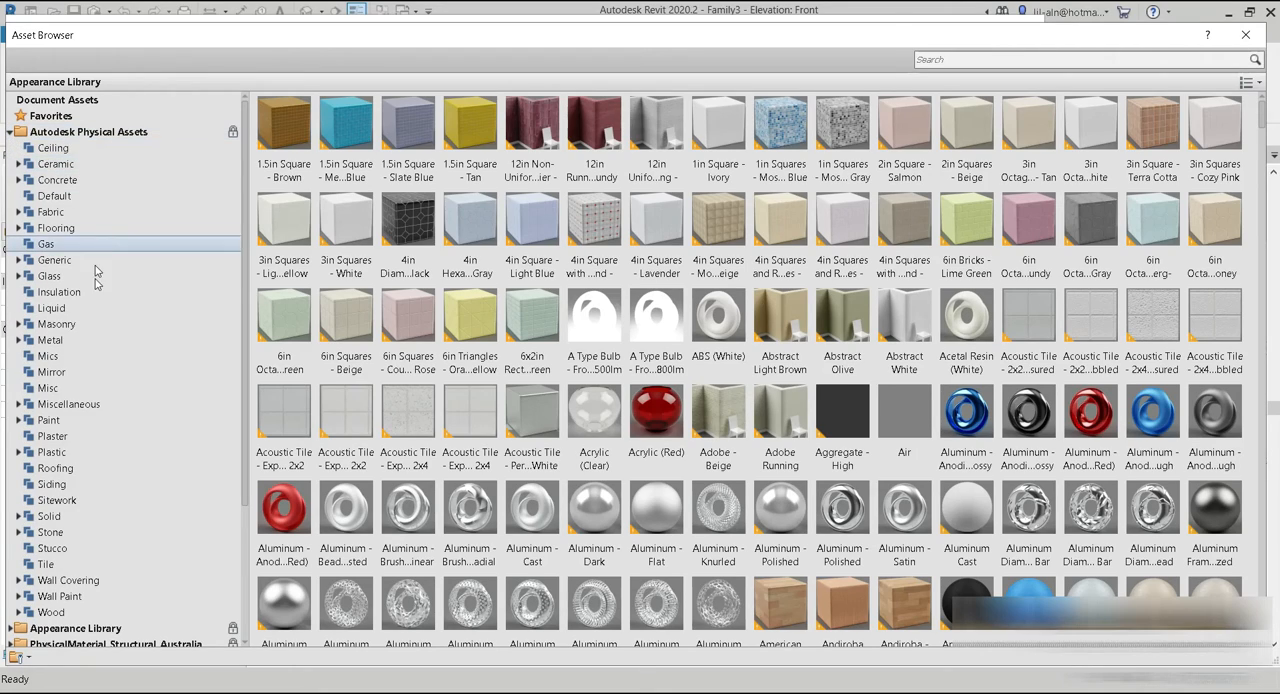
left_click(80, 405)
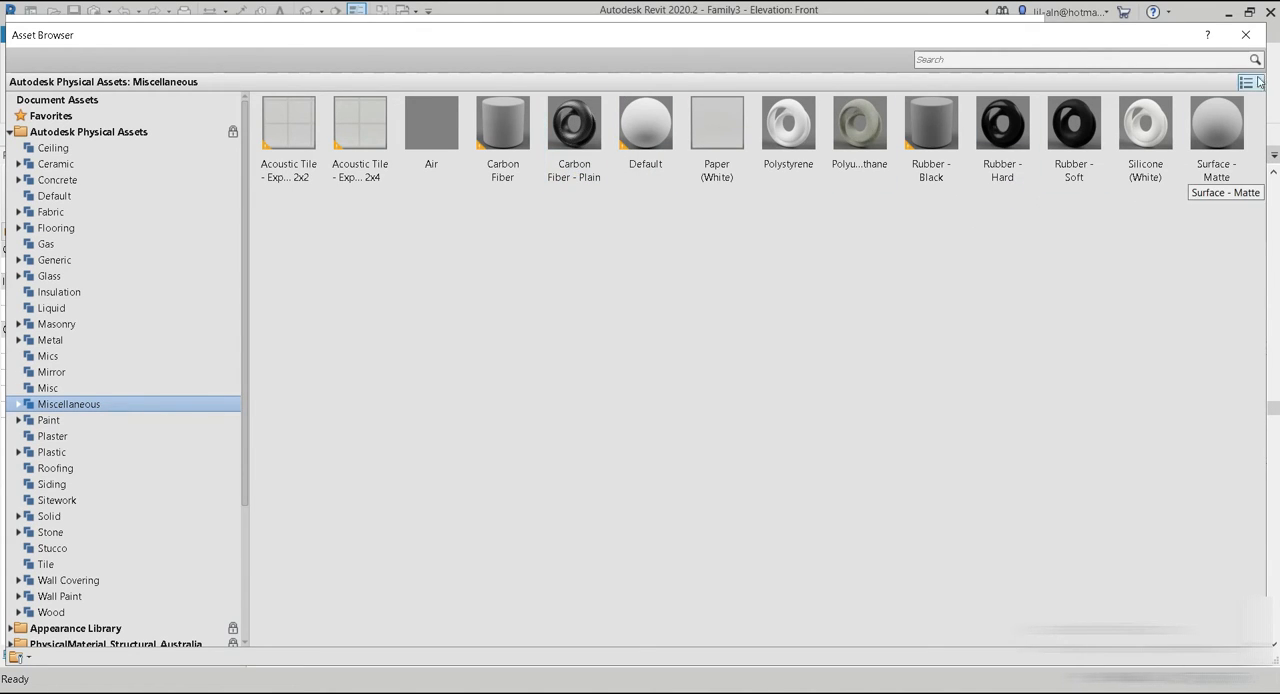
left_click(1256, 37)
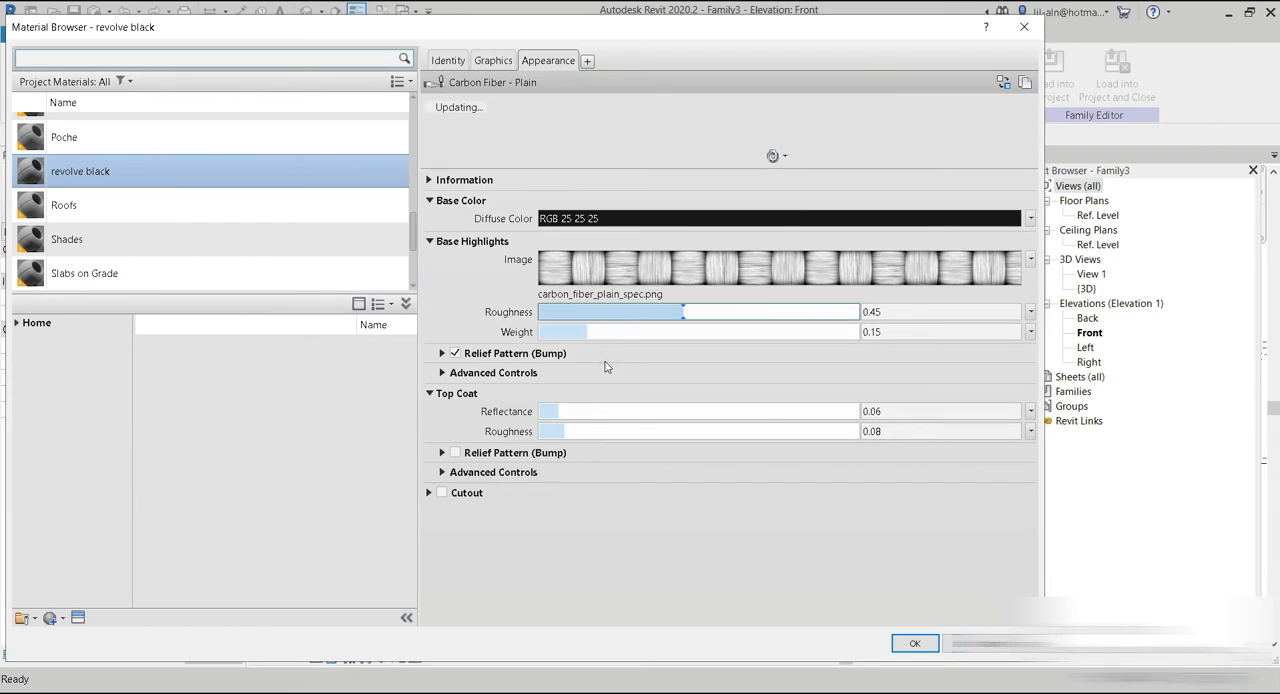
left_click(505, 64)
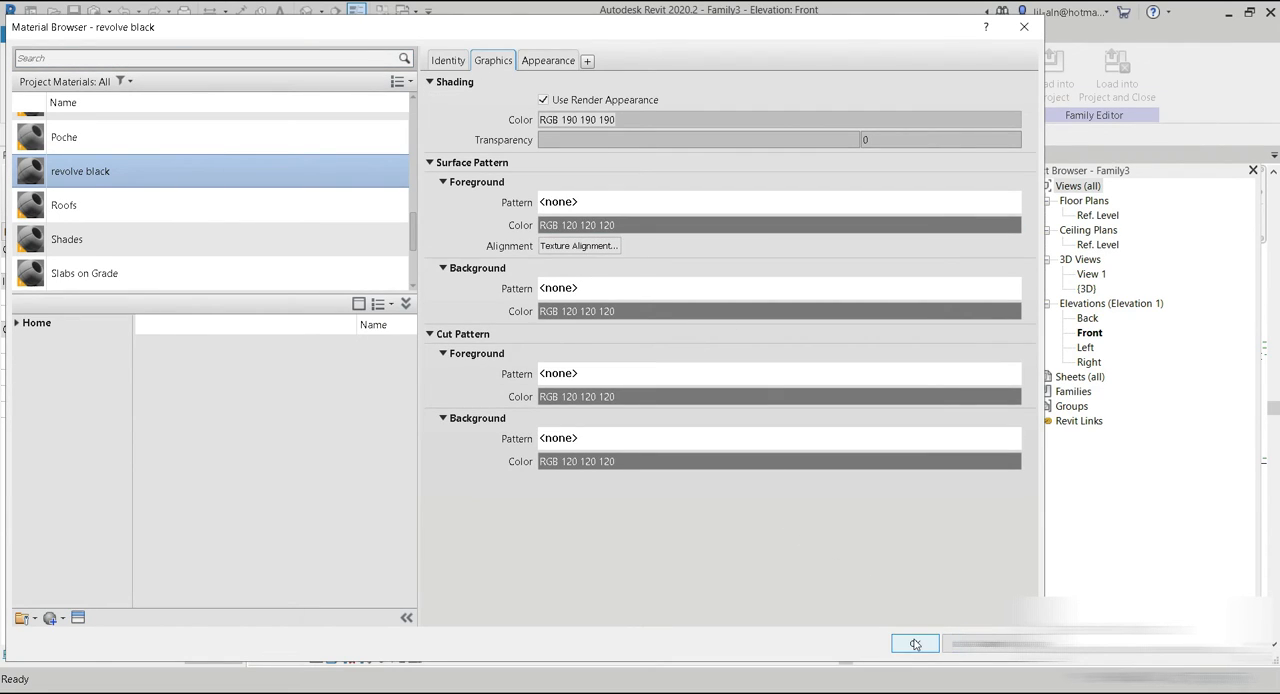
left_click(915, 644)
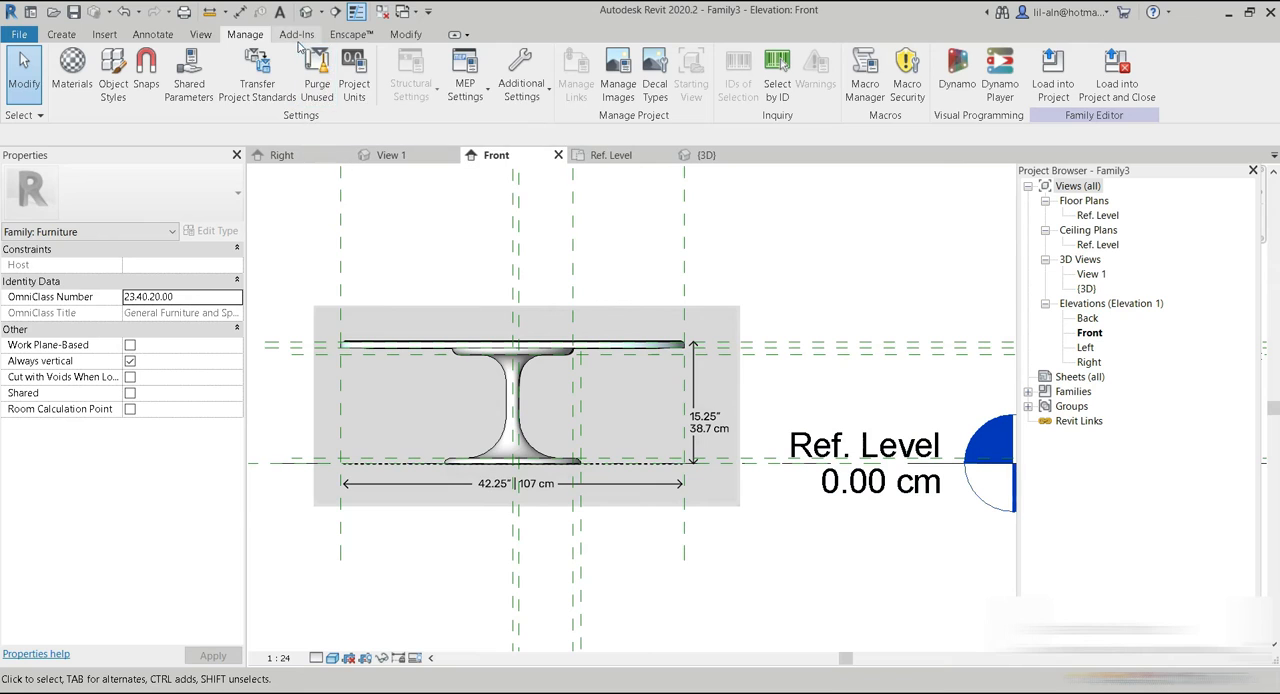
Open the 3D view and switch to Enscape to examine the rendered table's base, comparing it with the reference picture in Photos.
left_click(305, 12)
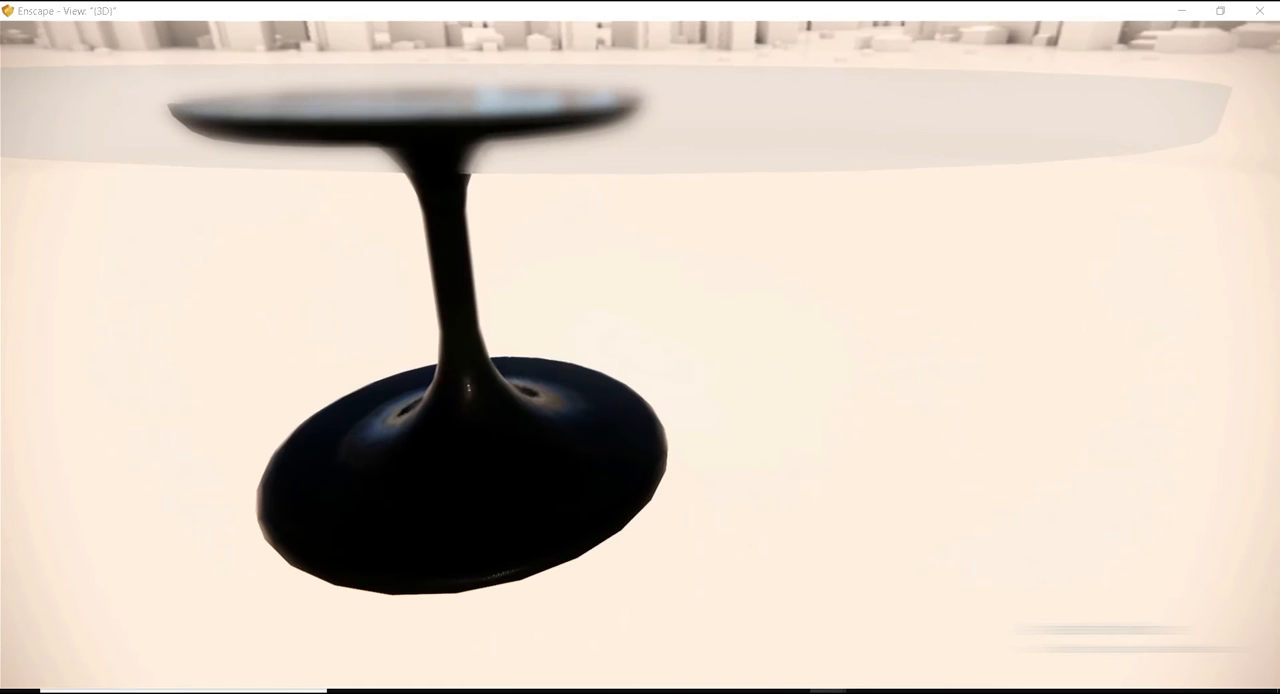
left_click(938, 691)
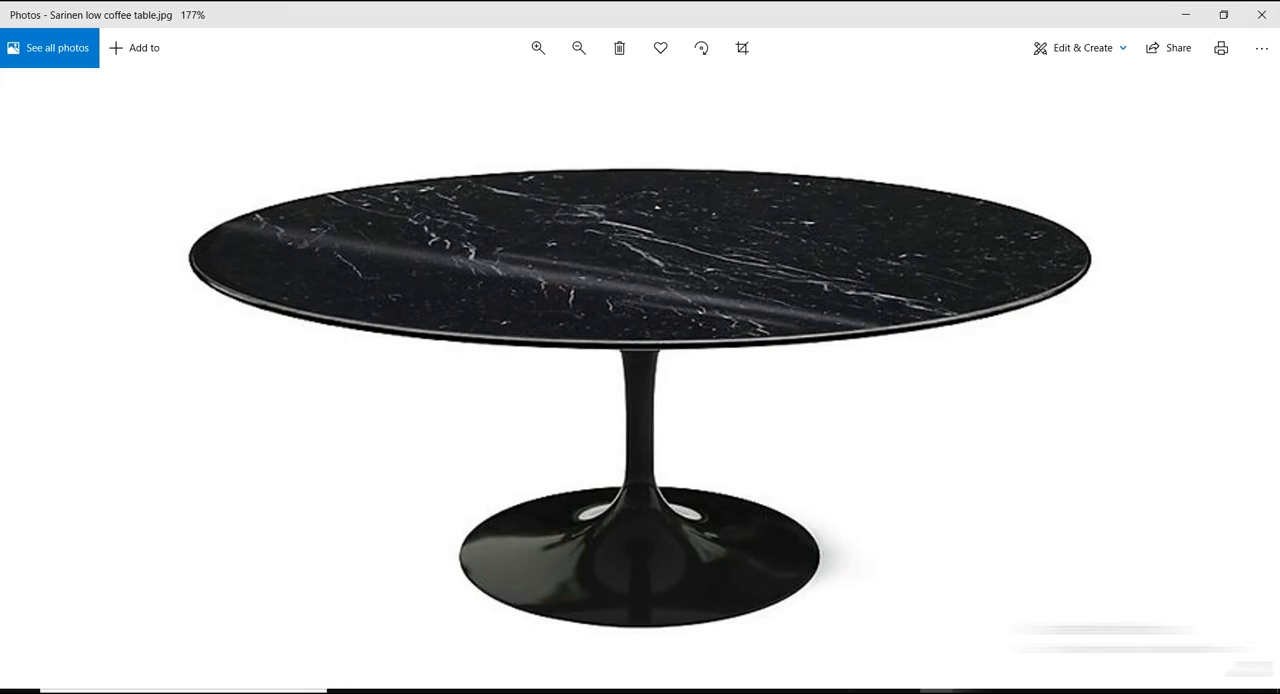
left_click(828, 691)
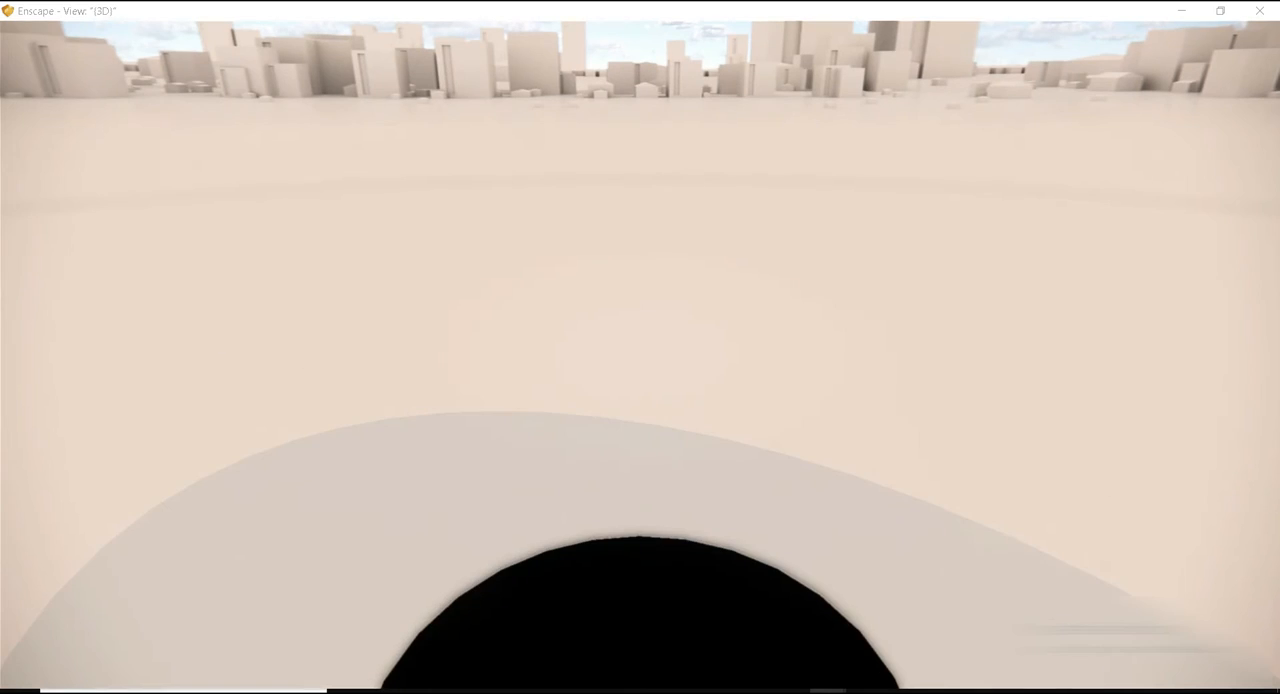
right_click_drag(640, 400, 645, 245)
left_click_drag(640, 355, 648, 398)
scroll(640, 350, "down", 3)
Switch to Photos to check the dimensioned drawing Capture.png, and return to Enscape to examine the glass table from above.
mouse_move(938, 690)
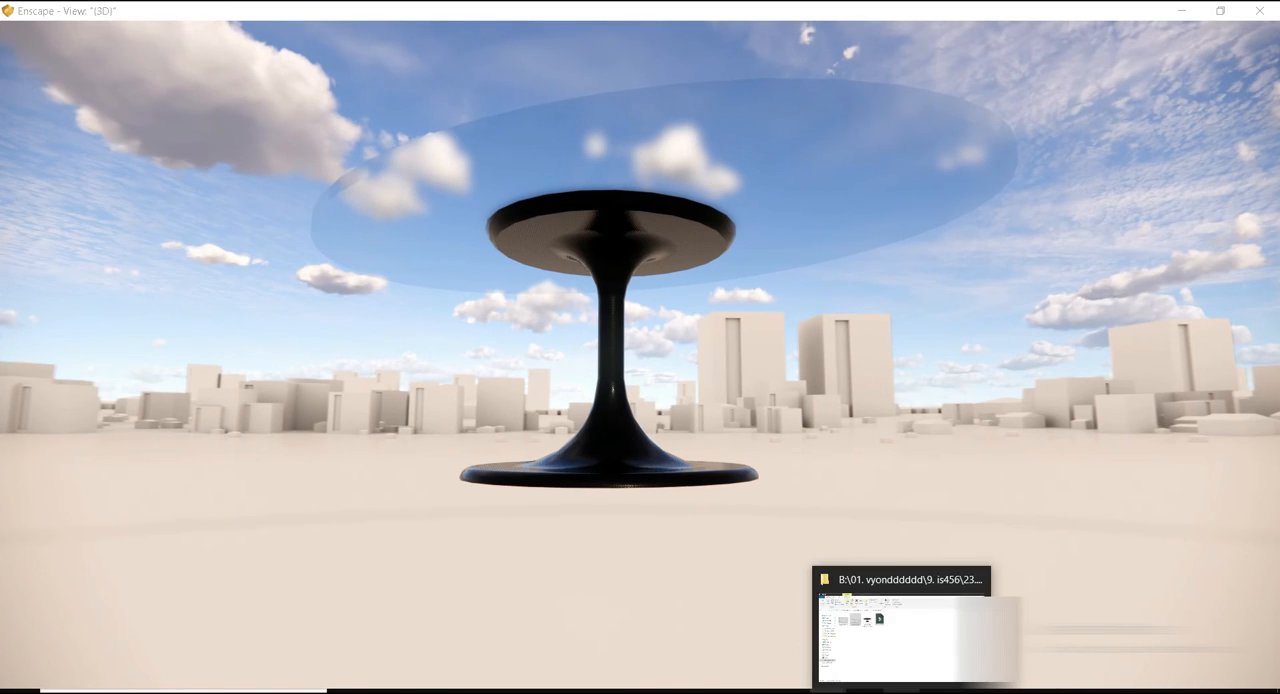
left_click(880, 666)
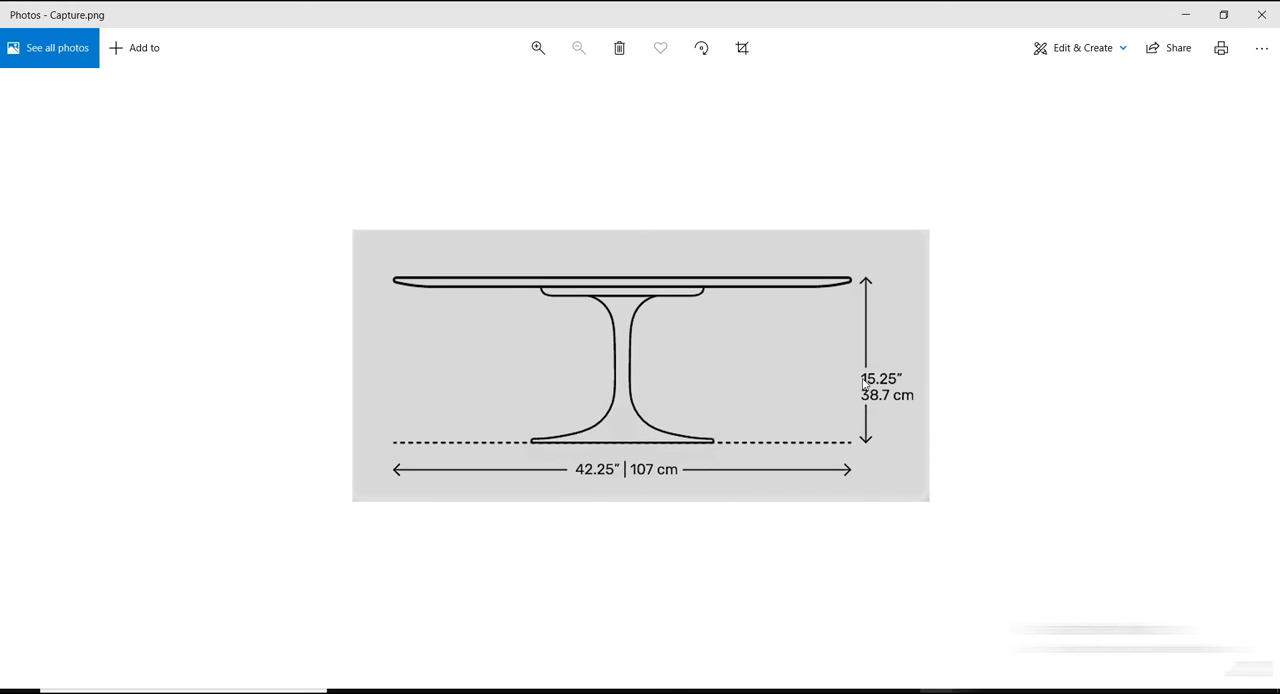
mouse_move(834, 670)
left_click(768, 650)
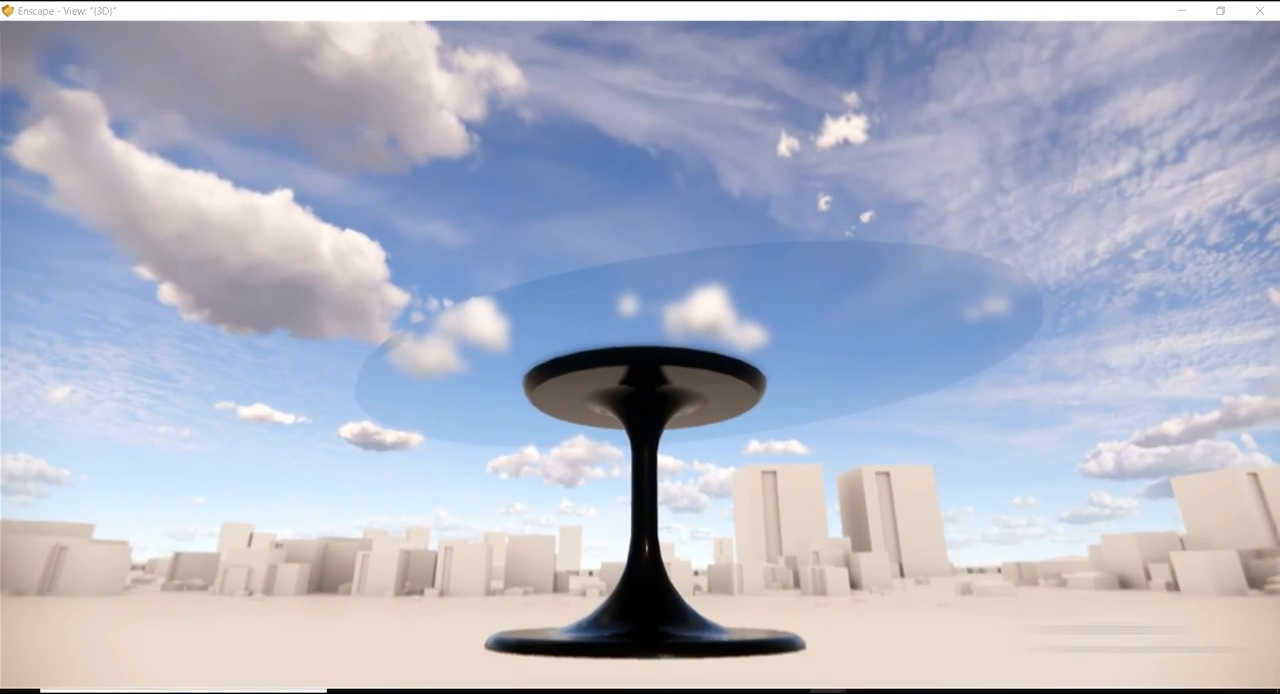
right_click_drag(712, 330, 719, 518)
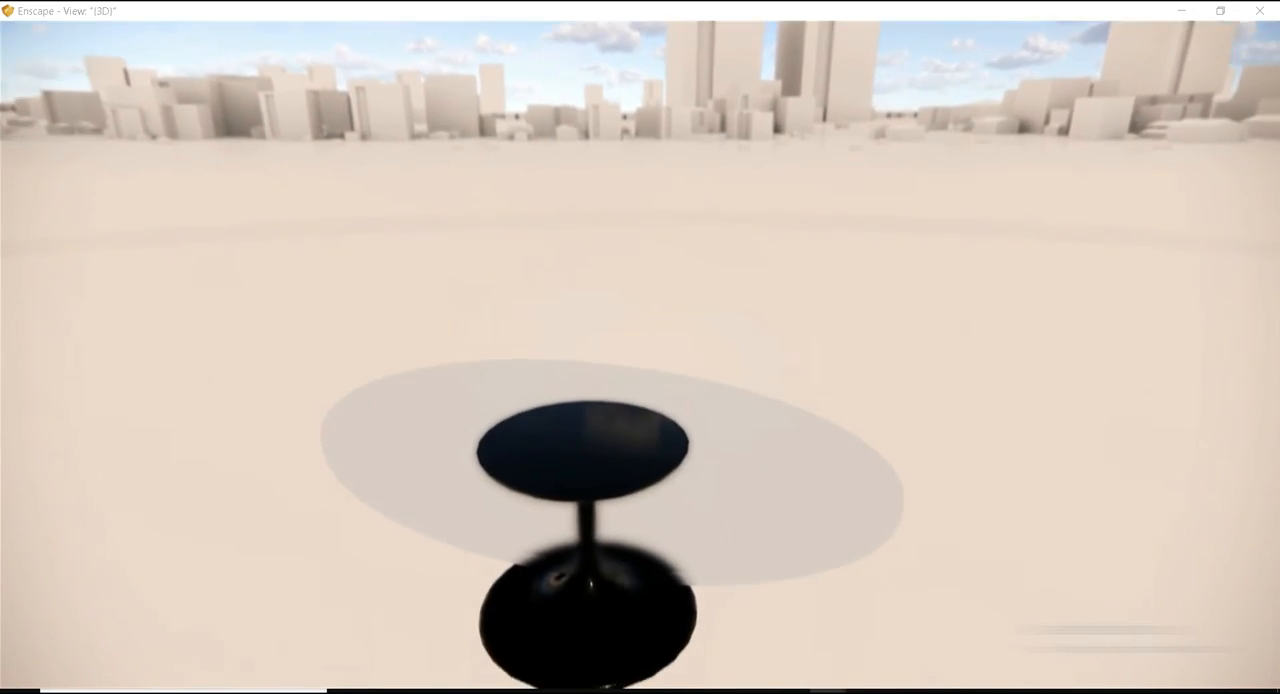
mouse_move(786, 676)
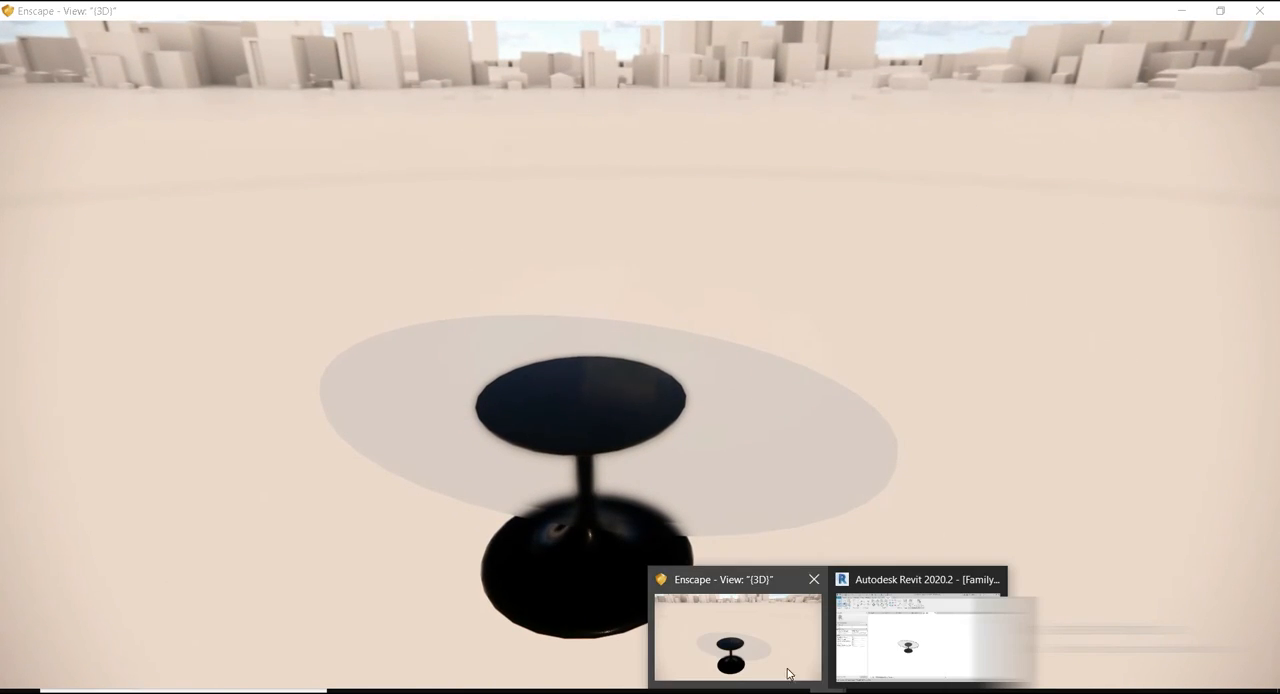
Switch to Revit and make Type 1 the current family type, accepting the family type changes.
left_click(897, 648)
left_click(108, 88)
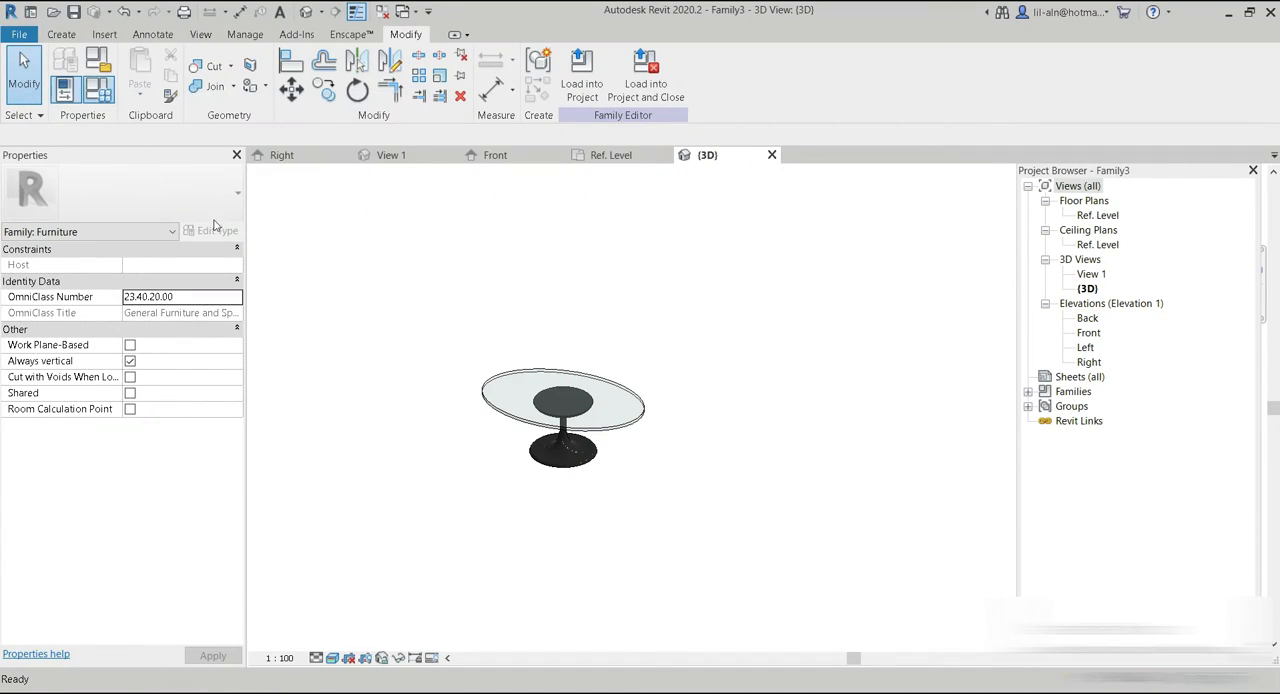
left_click(142, 133)
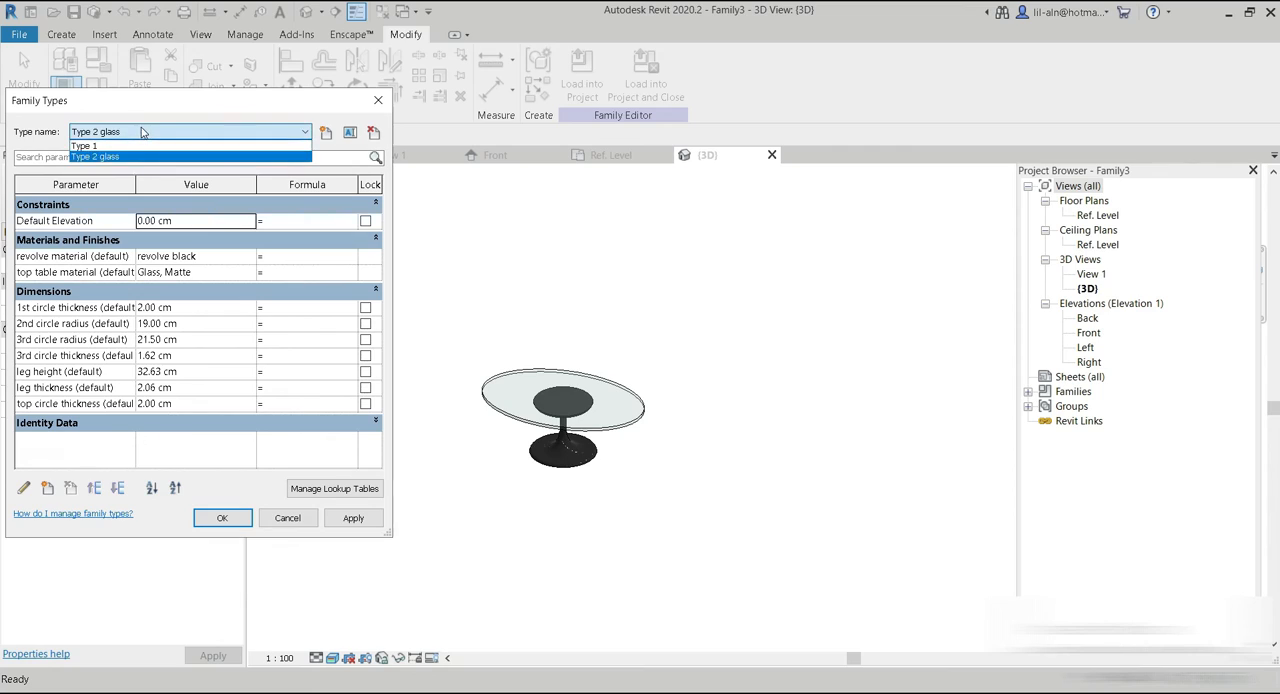
left_click(145, 149)
left_click(222, 518)
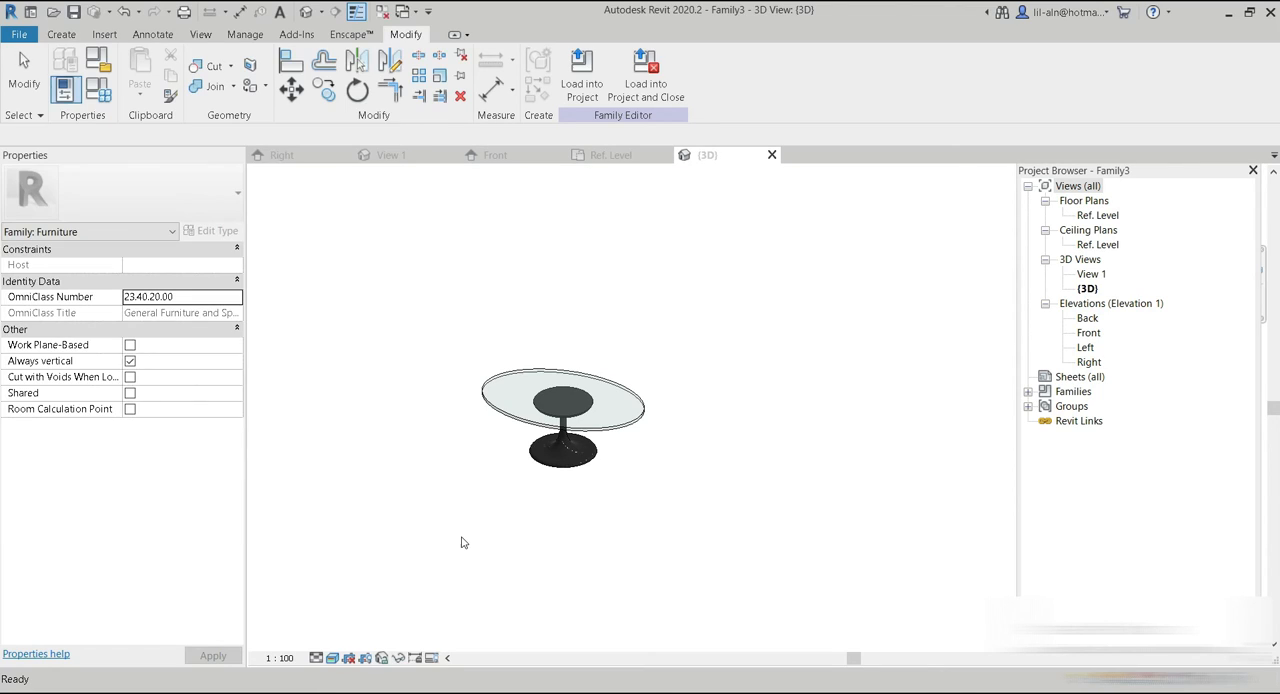
Examine the marble tabletop's veining in the 3D view and compare it with Sarinen low coffee table.jpg in Photos.
scroll(565, 414, "up", 8)
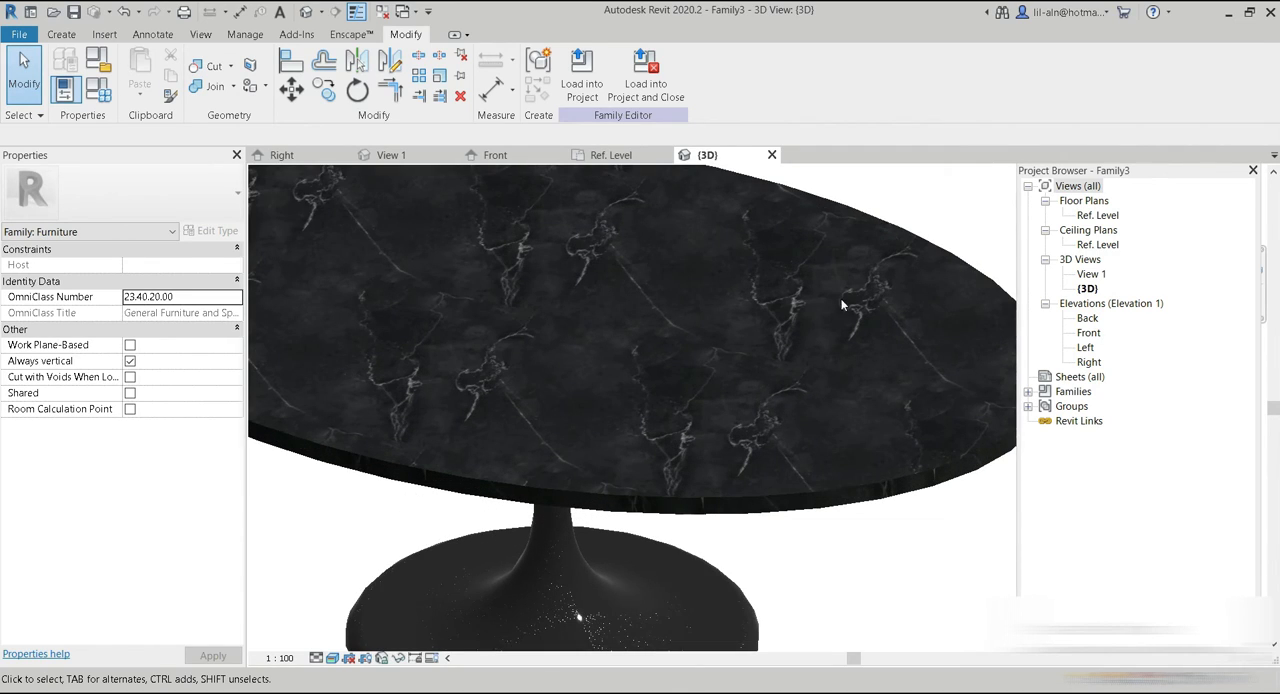
scroll(832, 316, "up", 3)
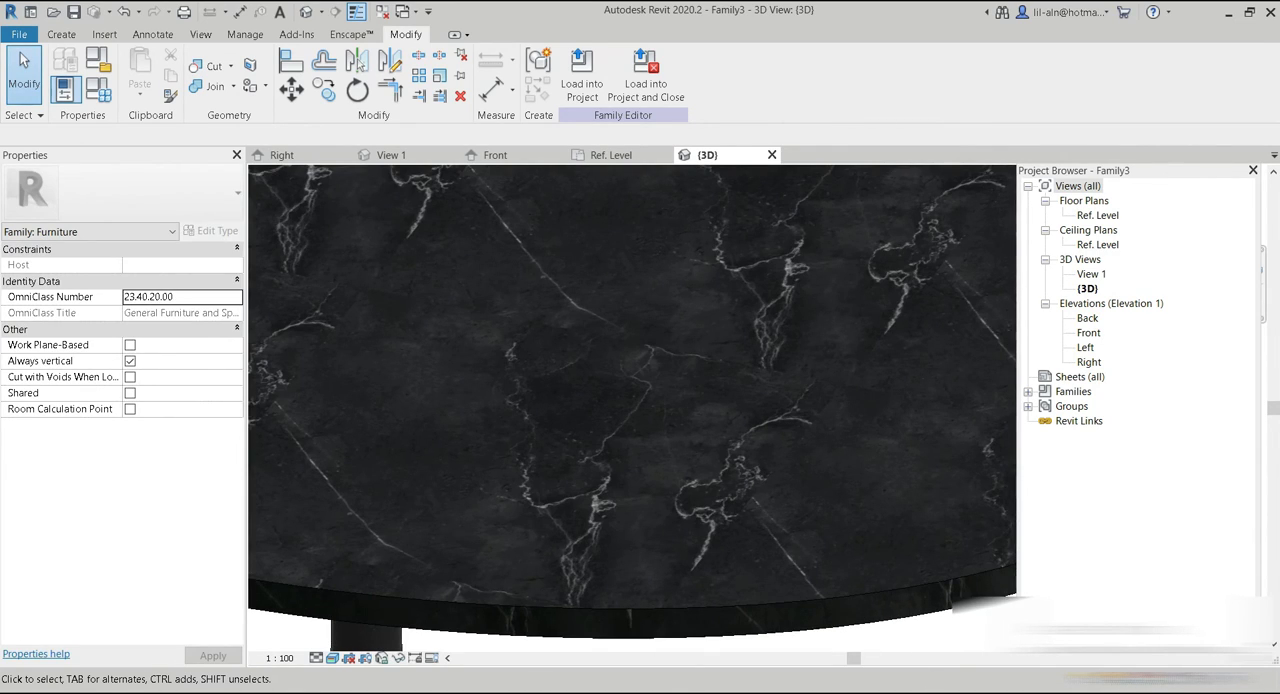
mouse_move(880, 688)
left_click(880, 654)
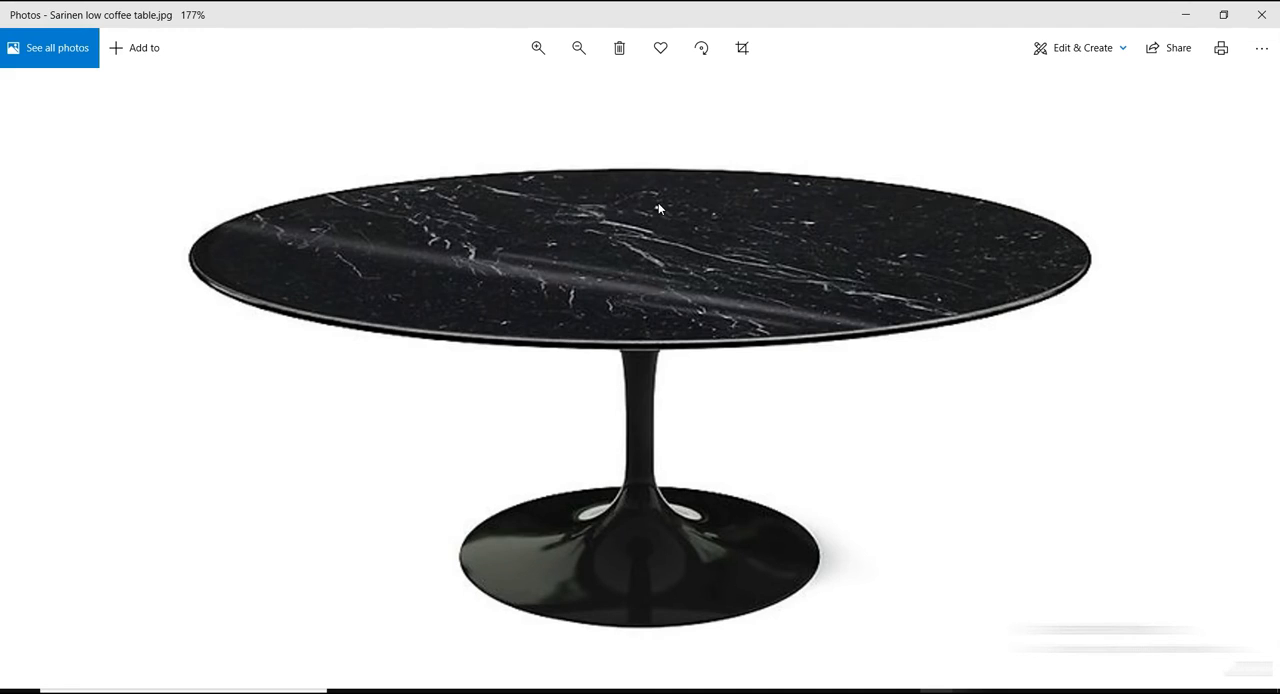
scroll(658, 208, "up", 2)
Switch to Enscape and examine the rendered marble table from above, up close and from below the tabletop.
mouse_move(840, 686)
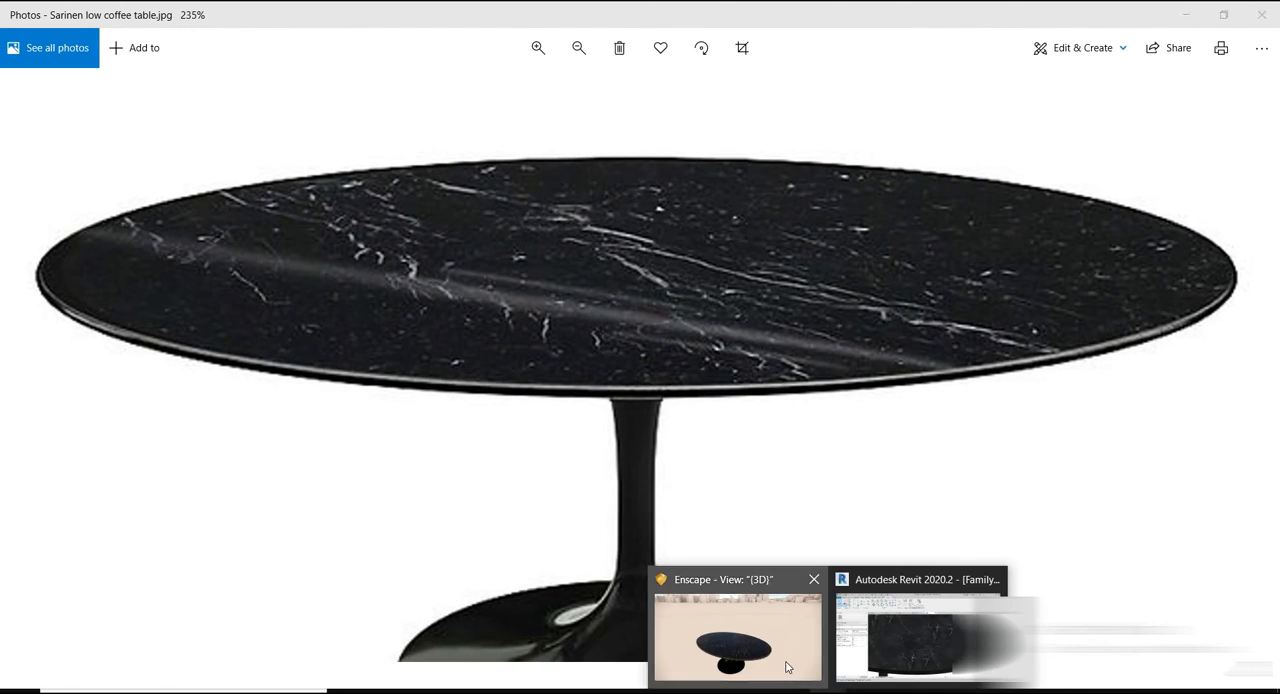
left_click(790, 666)
right_click_drag(640, 350, 640, 300)
scroll(640, 347, "up", 4)
scroll(640, 347, "down", 4)
right_click_drag(640, 347, 640, 260)
left_click_drag(640, 347, 630, 240)
scroll(640, 347, "up", 3)
left_click_drag(640, 347, 636, 390)
key("e")
mouse_move(640, 347)
left_mouse_down()
mouse_move(638, 662)
mouse_move(636, 452)
mouse_move(612, 256)
mouse_move(622, 247)
mouse_move(642, 247)
mouse_move(678, 460)
mouse_move(634, 305)
mouse_move(654, 327)
left_mouse_up()
key("q")
scroll(640, 347, "up", 3)
key("s")
key("w")
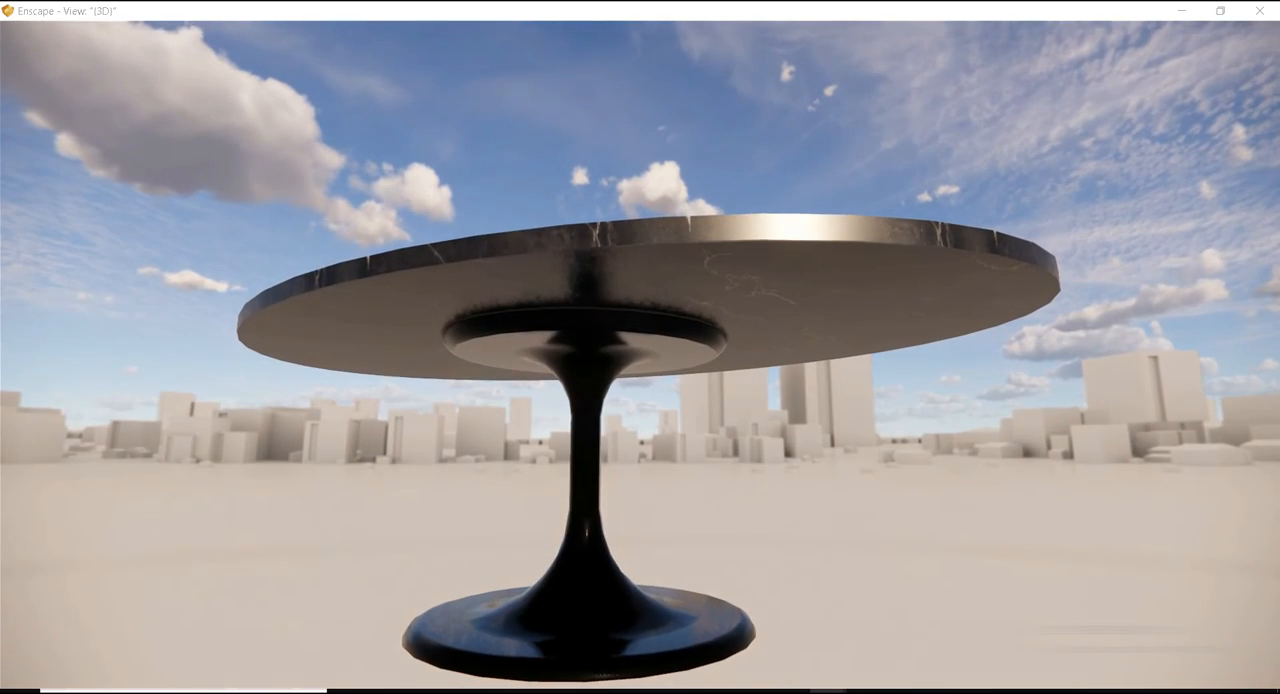
Check the whole table in the Photos reference picture, and return to Enscape to examine the stem and base surface up close.
mouse_move(938, 690)
left_click(902, 662)
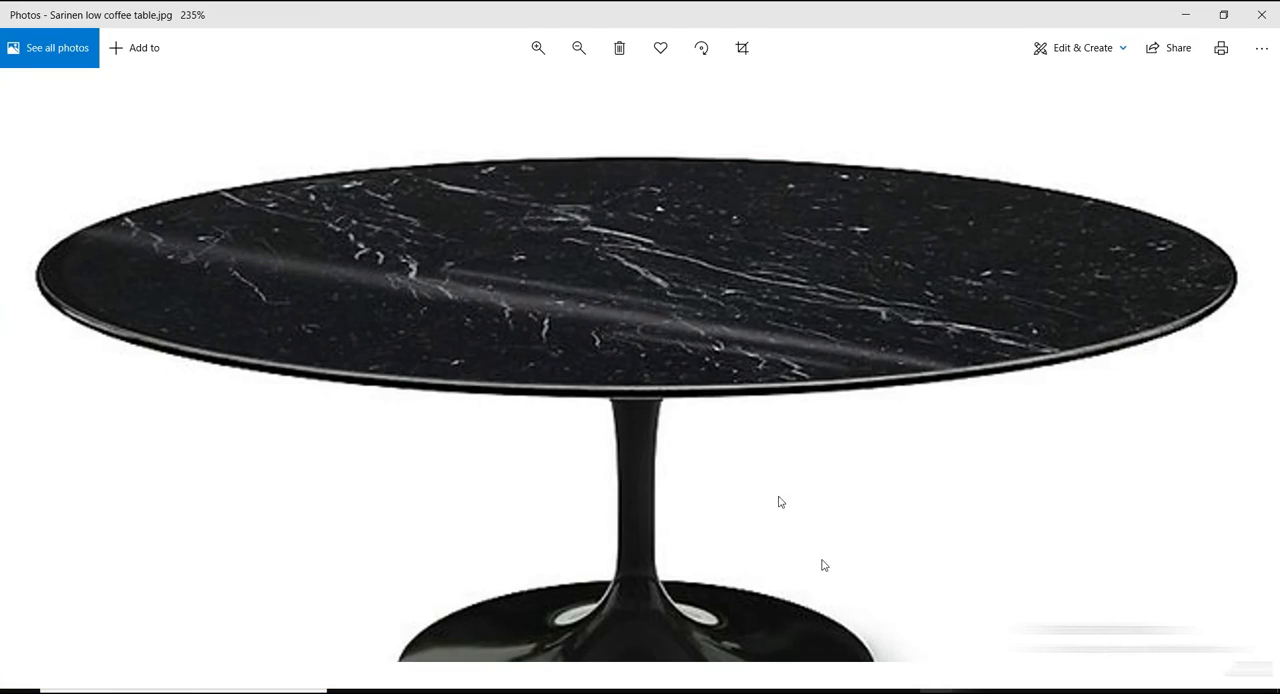
scroll(742, 453, "down", 2)
mouse_move(791, 680)
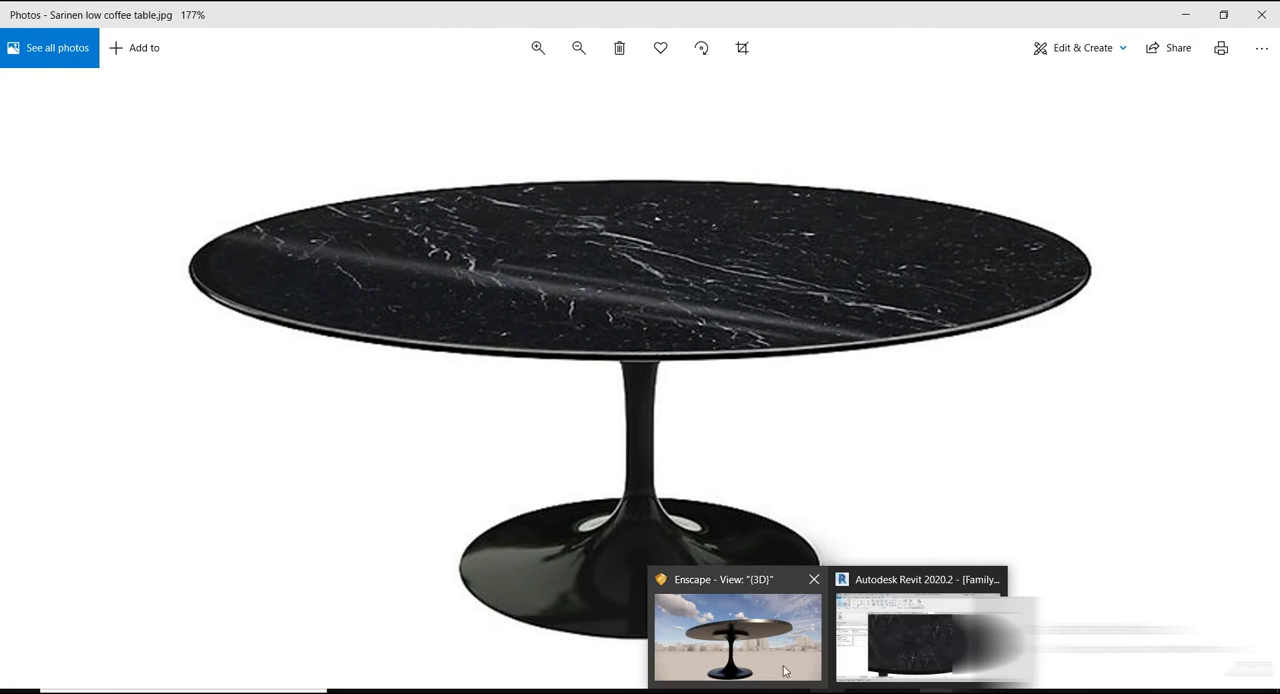
left_click(760, 620)
left_click_drag(640, 350, 640, 590)
scroll(640, 347, "up", 3)
scroll(640, 347, "down", 3)
key("q")
key("q")
key("w")
key("e")
key("w")
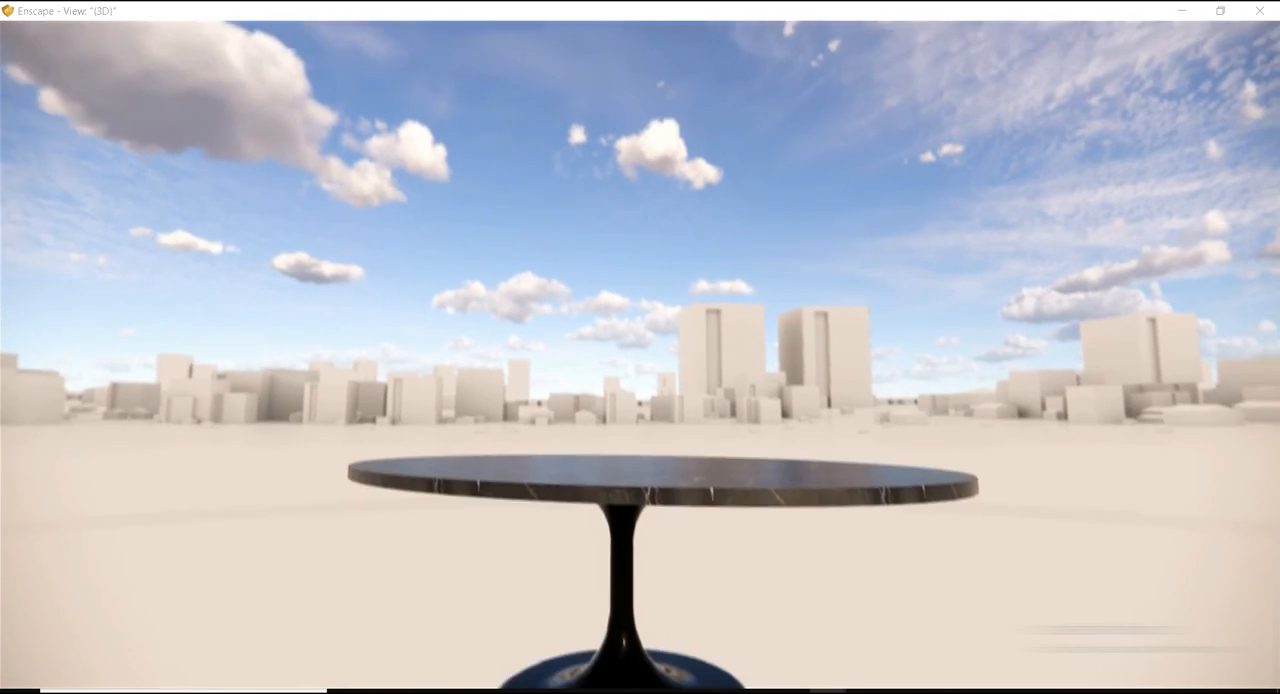
left_click_drag(640, 400, 640, 460)
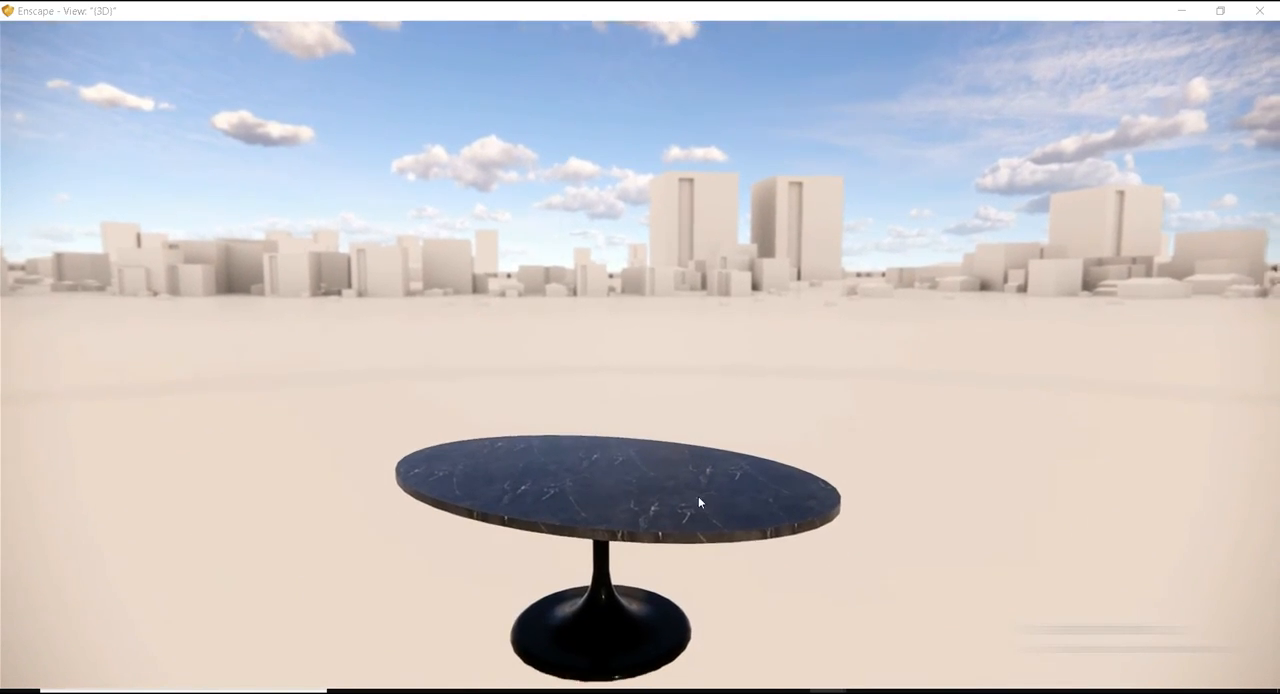
In Revit, set Type 1's 3rd circle radius to 22 cm, 3rd circle thickness to 2 cm, leg height to 33 cm and leg thickness to 2 cm.
mouse_move(829, 688)
left_click(876, 668)
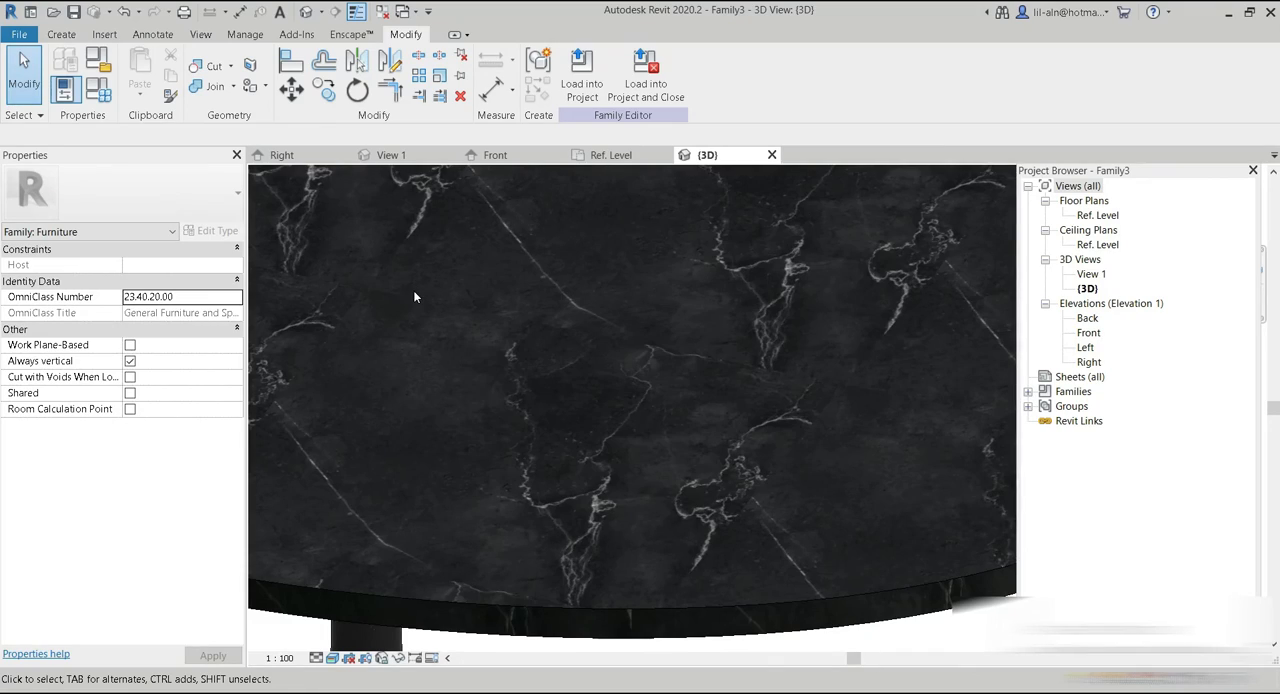
scroll(416, 295, "down", 3)
middle_click_drag(417, 296, 595, 315)
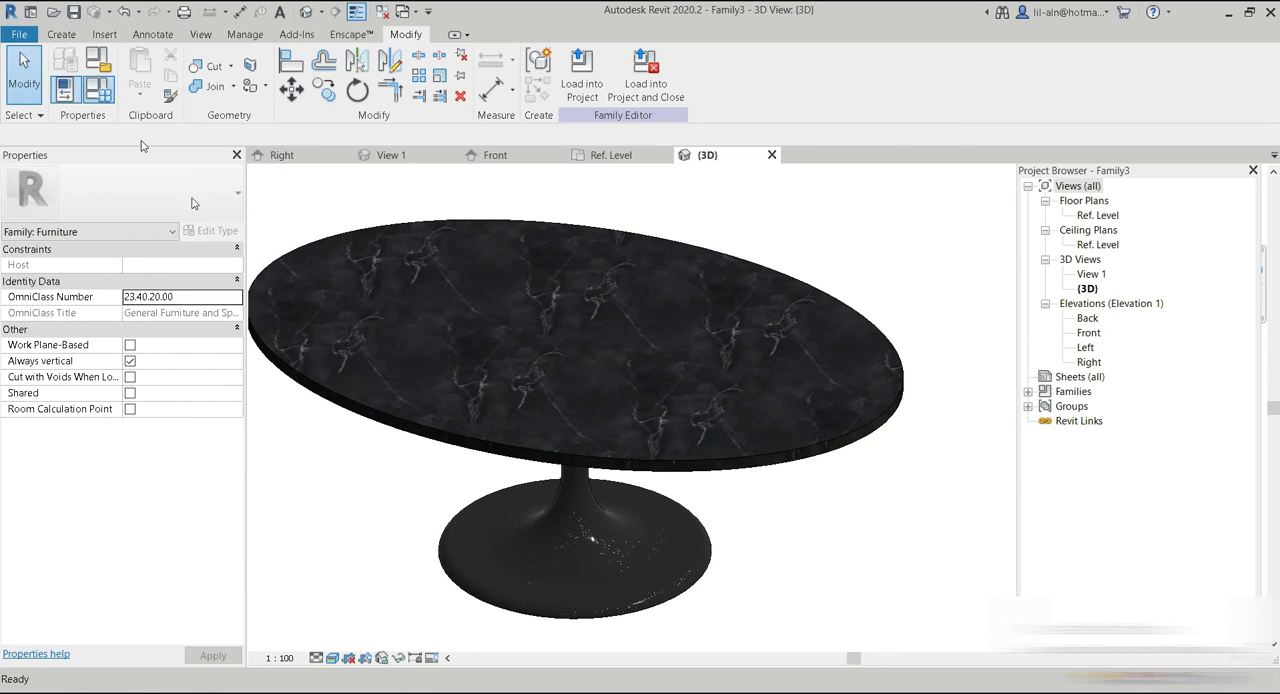
left_click(98, 90)
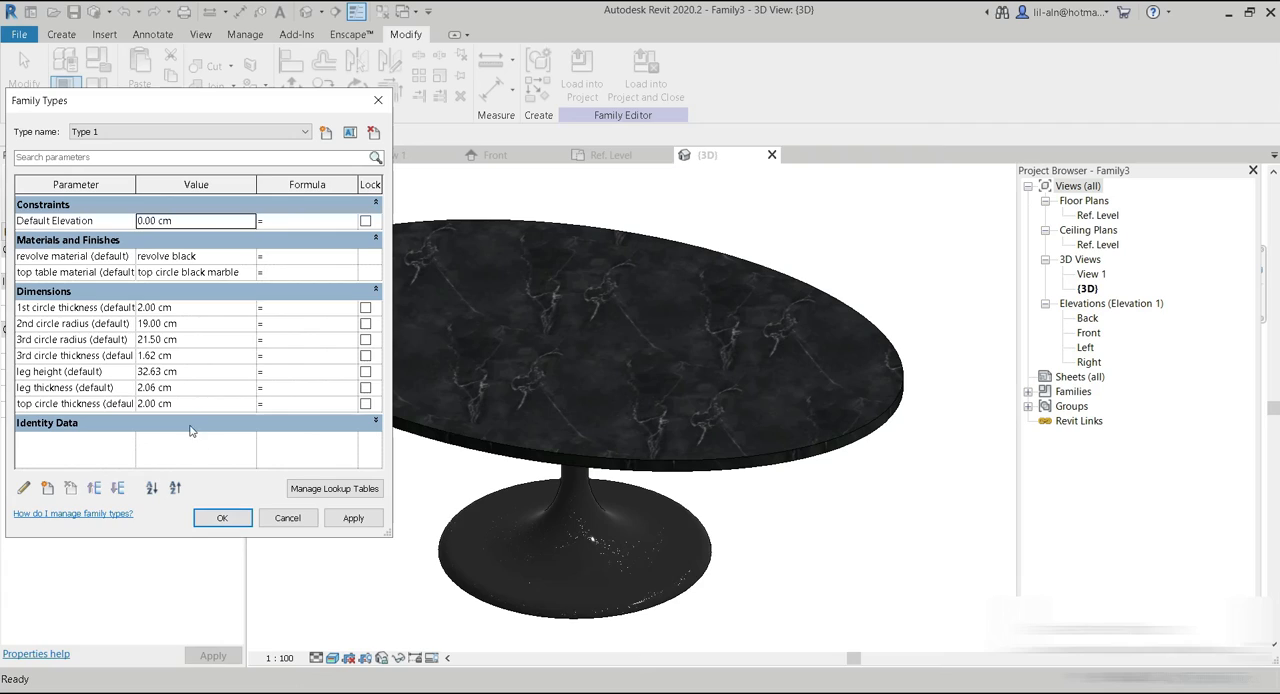
left_click(205, 341)
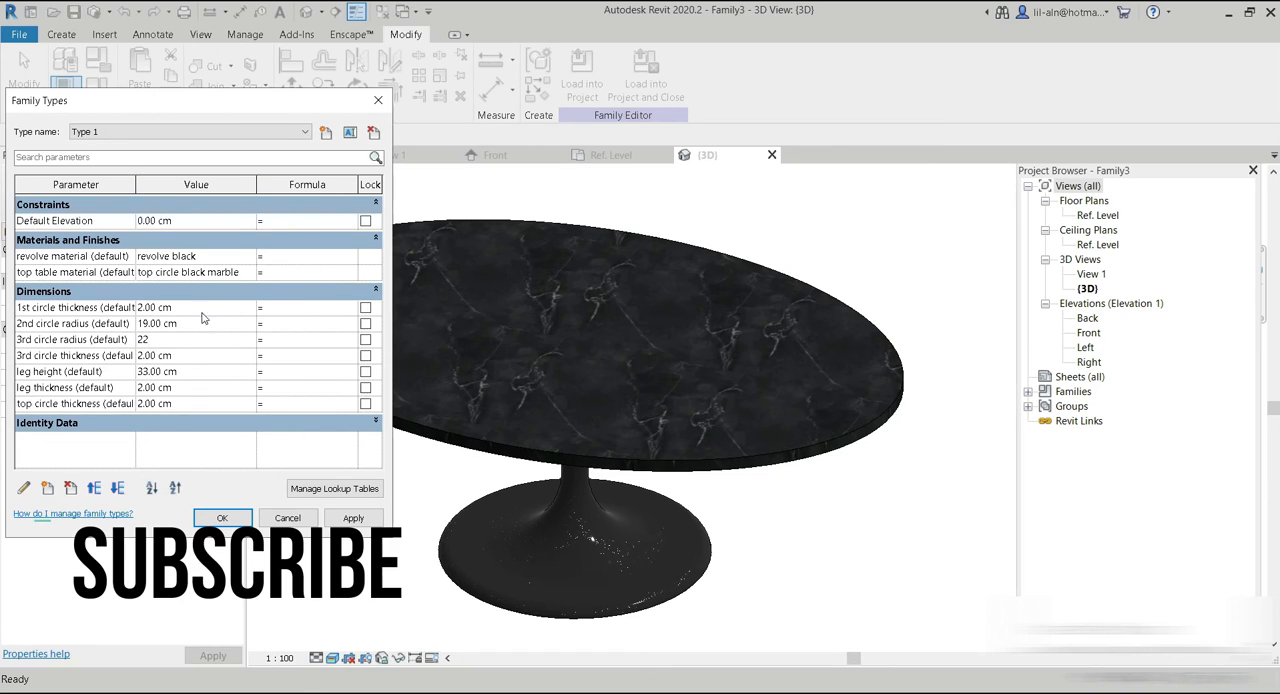
left_click(227, 518)
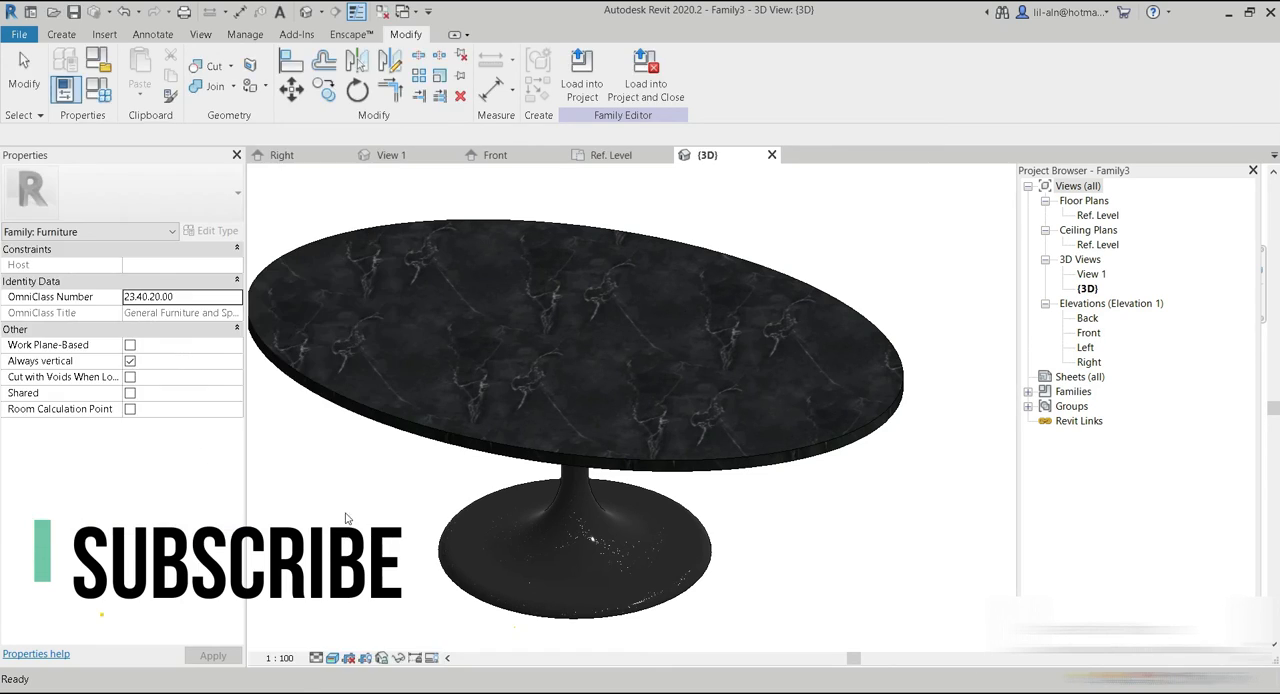
Switch to Enscape to examine the resized marble table up close and from farther away.
mouse_move(828, 690)
left_click(806, 668)
mouse_move(706, 535)
left_mouse_down()
mouse_move(716, 670)
mouse_move(706, 420)
mouse_move(725, 495)
mouse_move(716, 645)
mouse_move(703, 530)
left_mouse_up()
scroll(716, 660, "up", 3)
key("e")
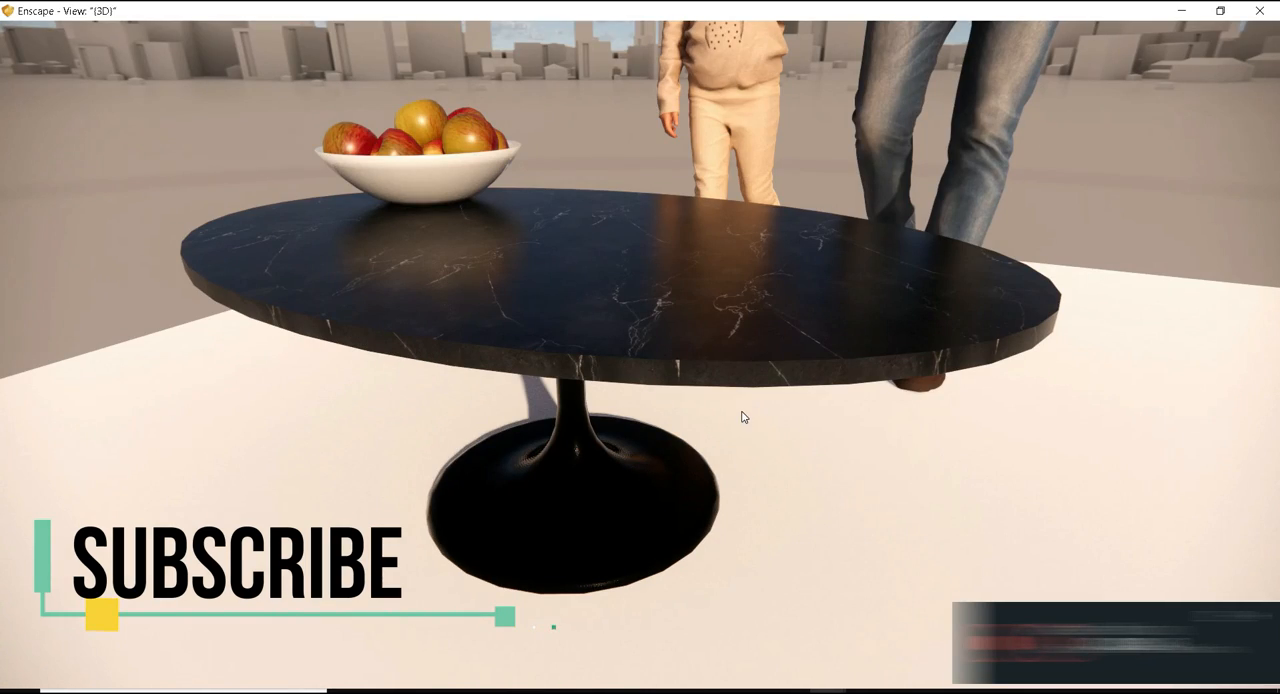
mouse_move(742, 417)
left_mouse_down()
mouse_move(750, 460)
mouse_move(752, 430)
left_mouse_up()
key("s")
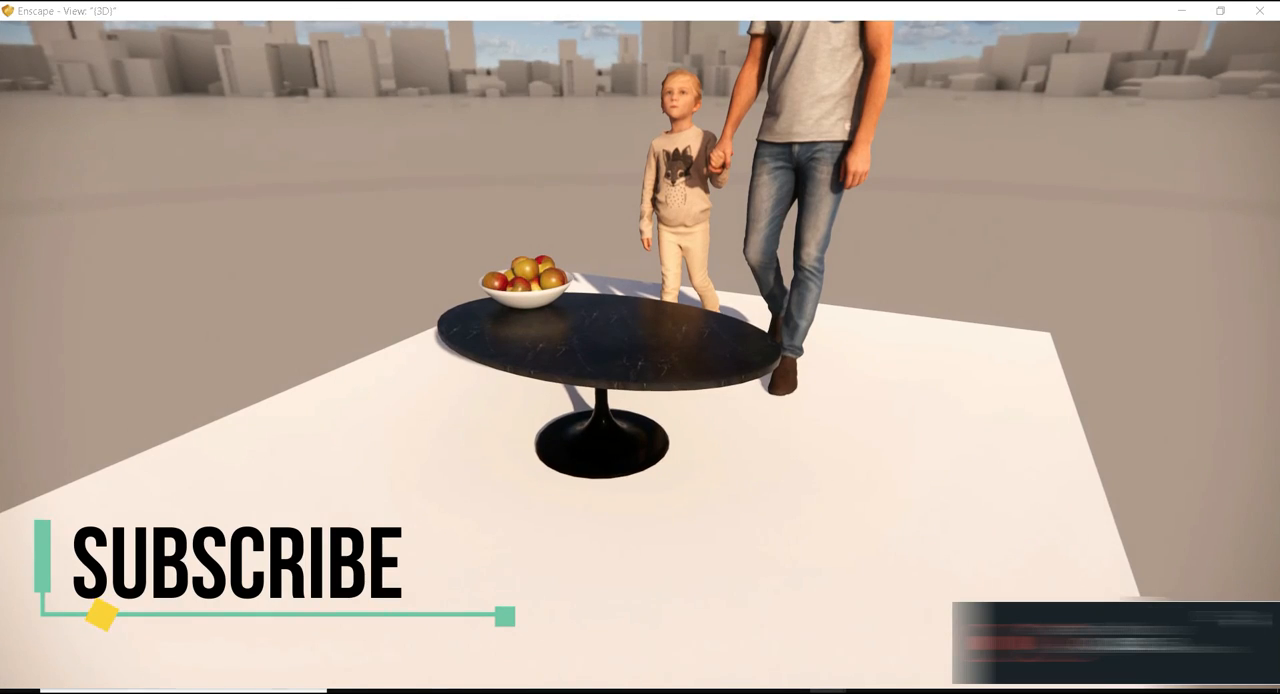